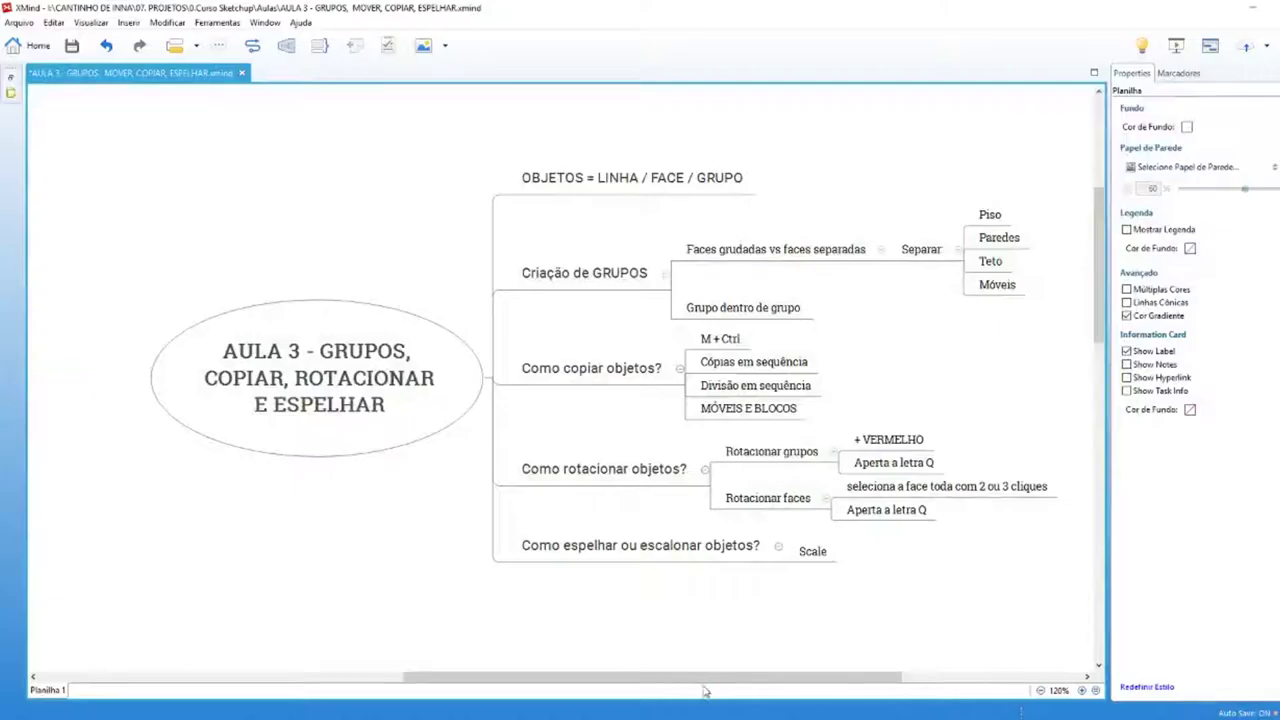
Step: Select the OBJETOS = LINHA / FACE / GRUPO topic in the Aula 3 mind map
left_click_drag(708, 677, 730, 677)
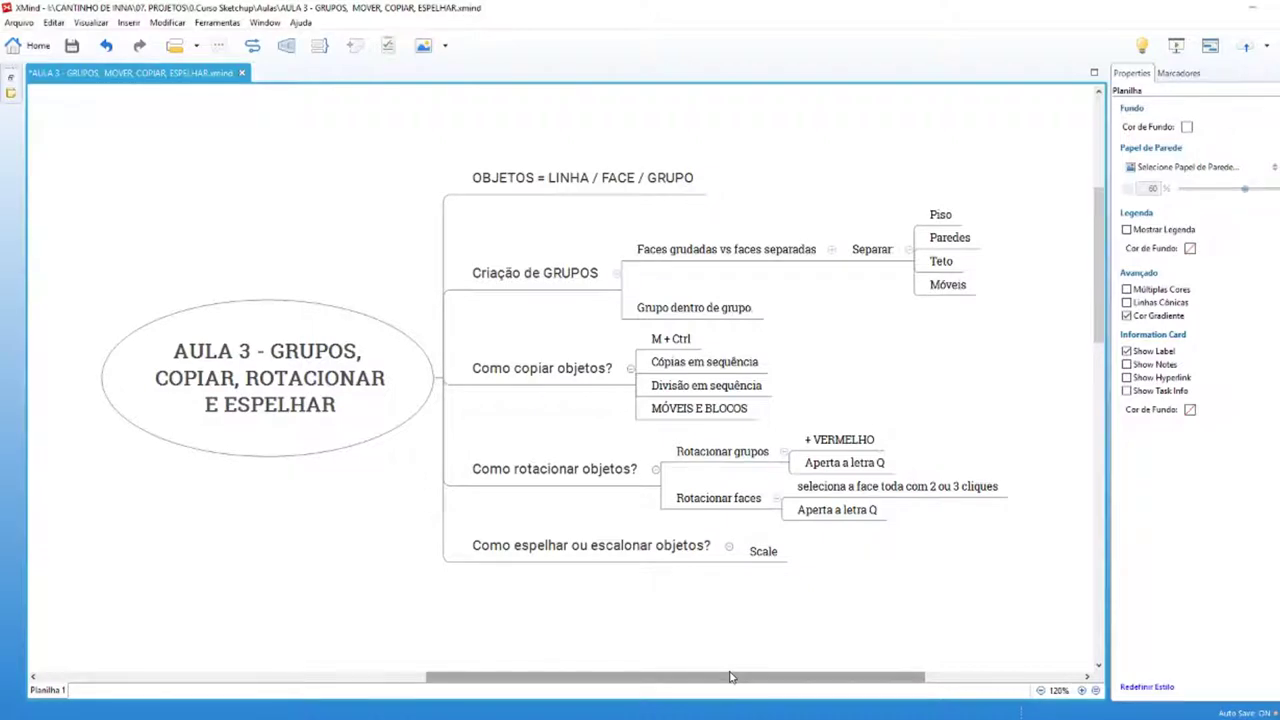
left_click(480, 185)
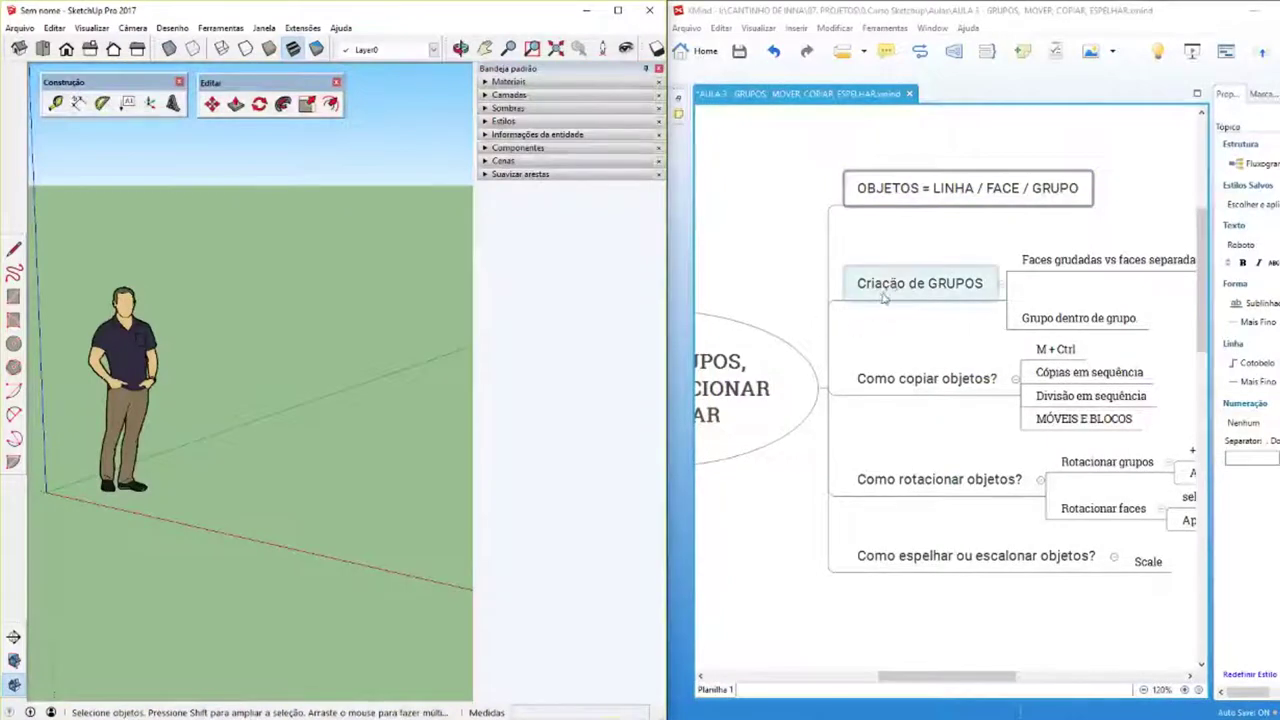
Step: View the Criação de GRUPOS and Faces grudadas topics, maximize XMind, then switch to SketchUp
left_click(884, 297)
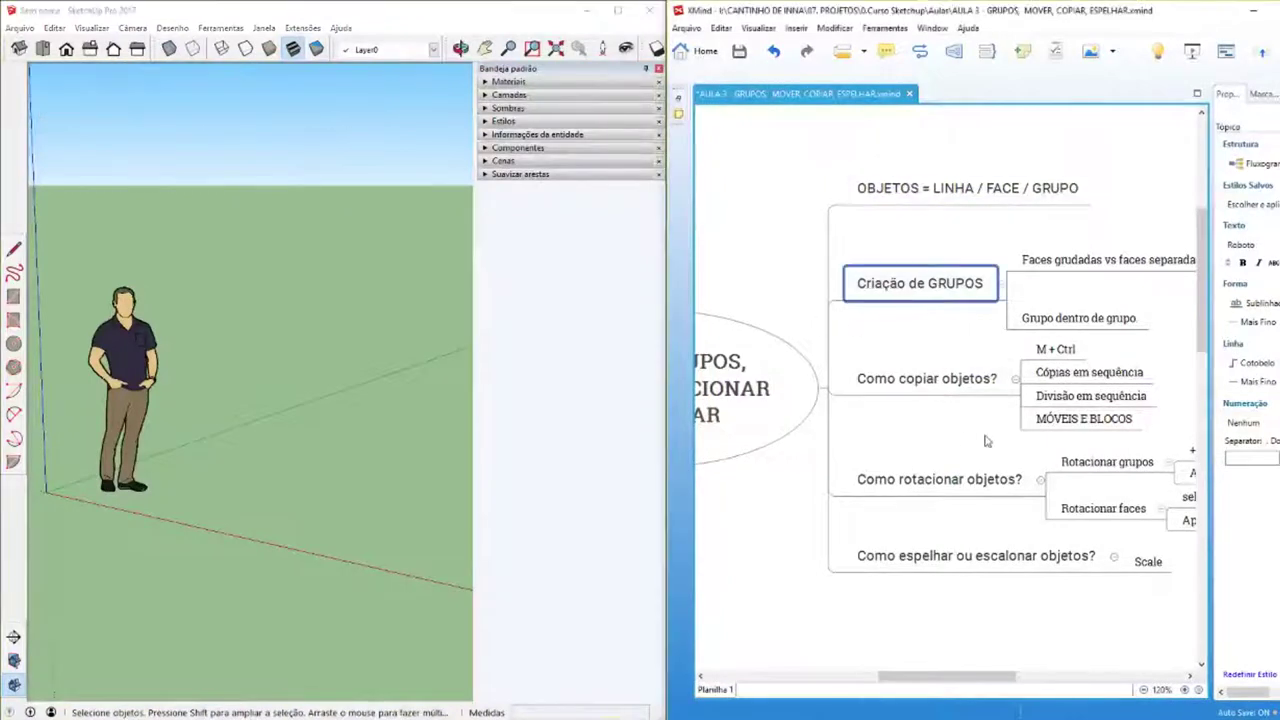
left_click_drag(930, 677, 973, 681)
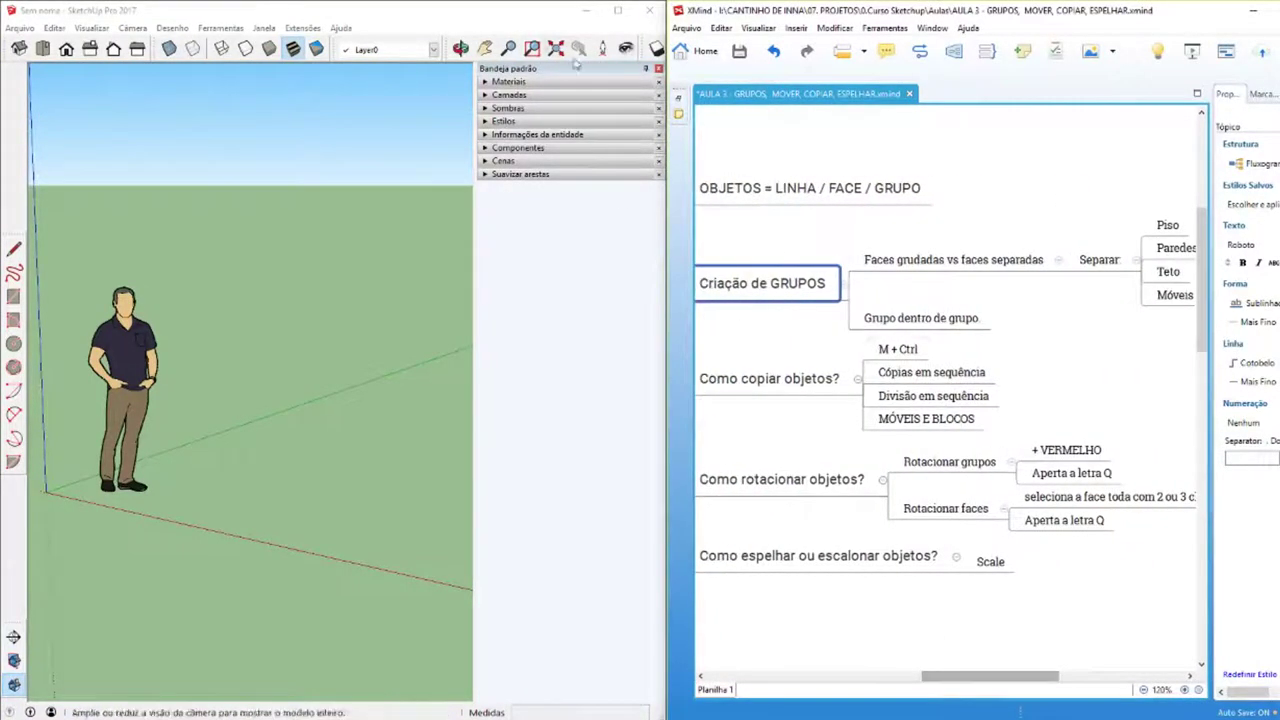
left_click(893, 262)
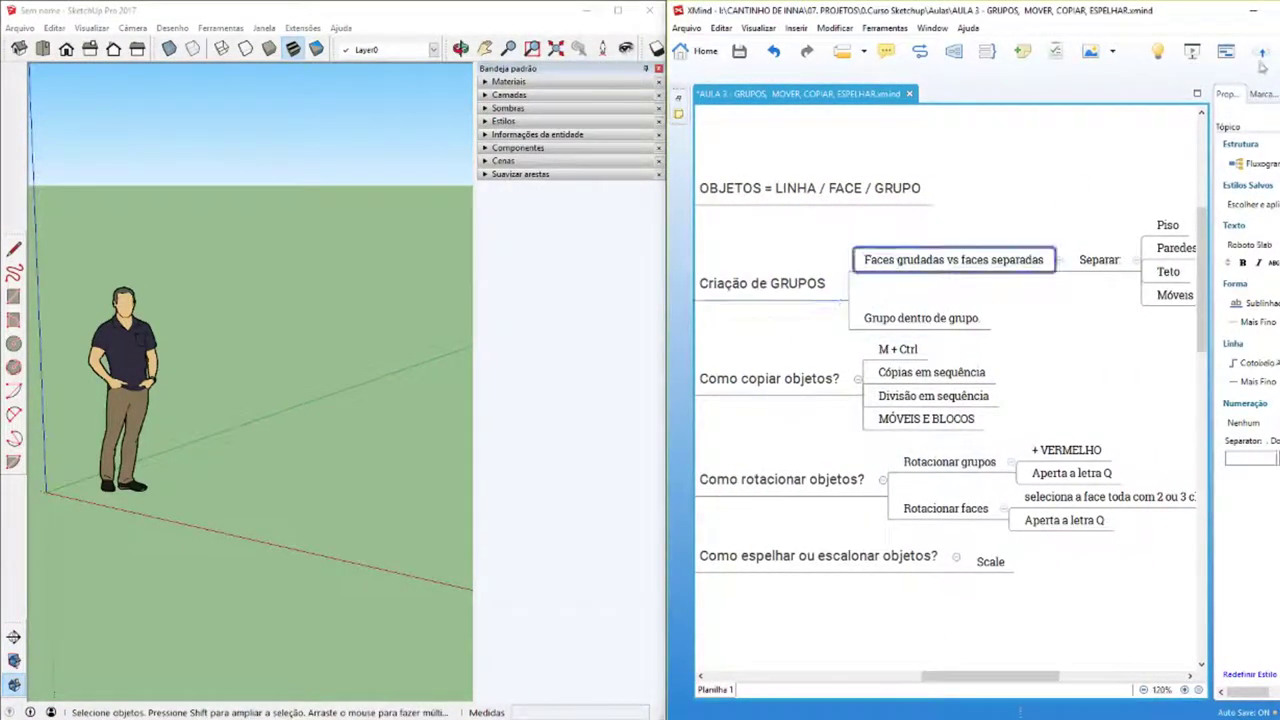
key("super+Up")
left_click_drag(730, 677, 558, 677)
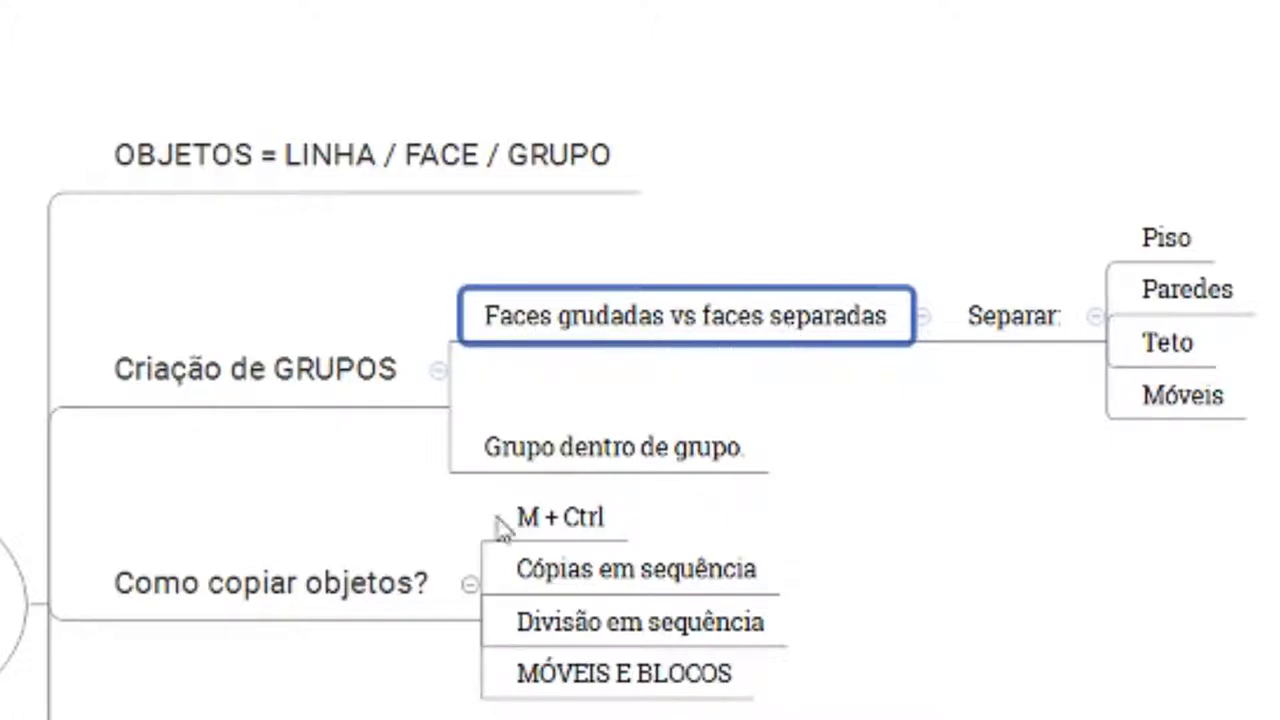
left_click(400, 650)
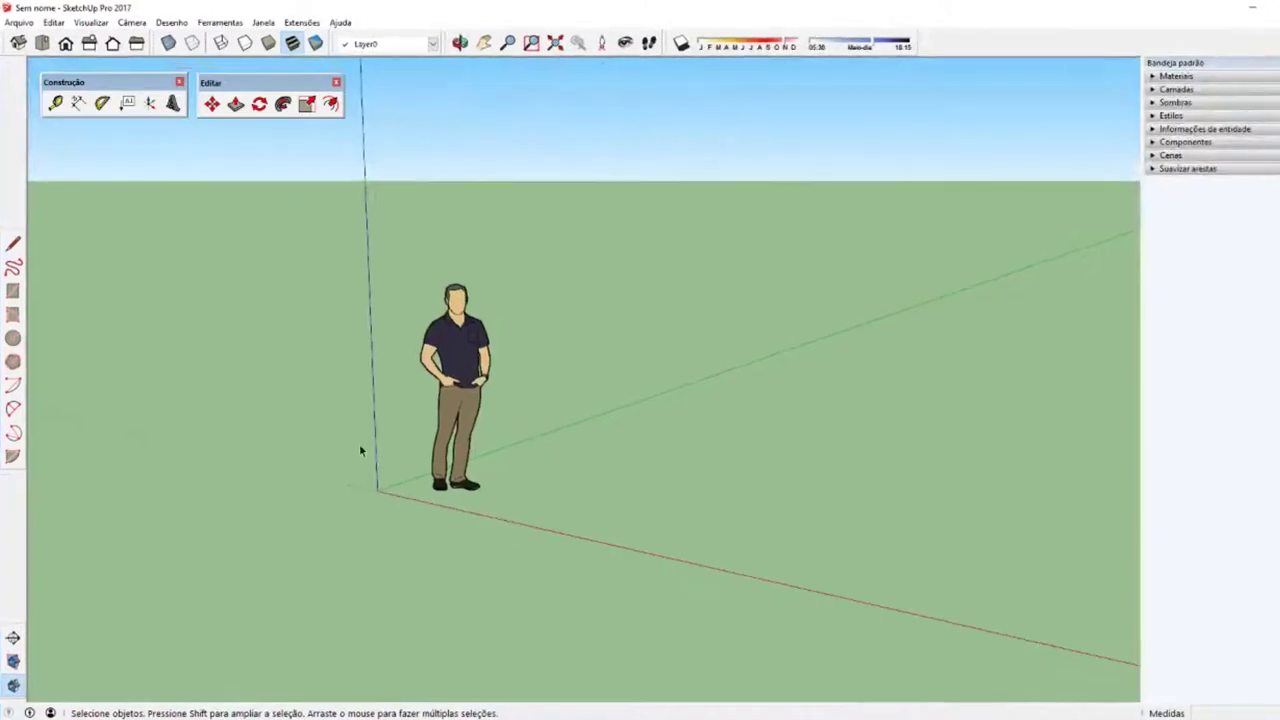
Step: Draw two overlapping rectangles and a small third rectangle on the ground
mouse_move(406, 340)
middle_mouse_down()
mouse_move(383, 449)
mouse_move(411, 494)
mouse_move(584, 562)
mouse_move(634, 561)
mouse_move(611, 563)
mouse_move(260, 177)
mouse_move(680, 334)
mouse_move(470, 484)
mouse_move(443, 557)
mouse_move(517, 580)
middle_mouse_up()
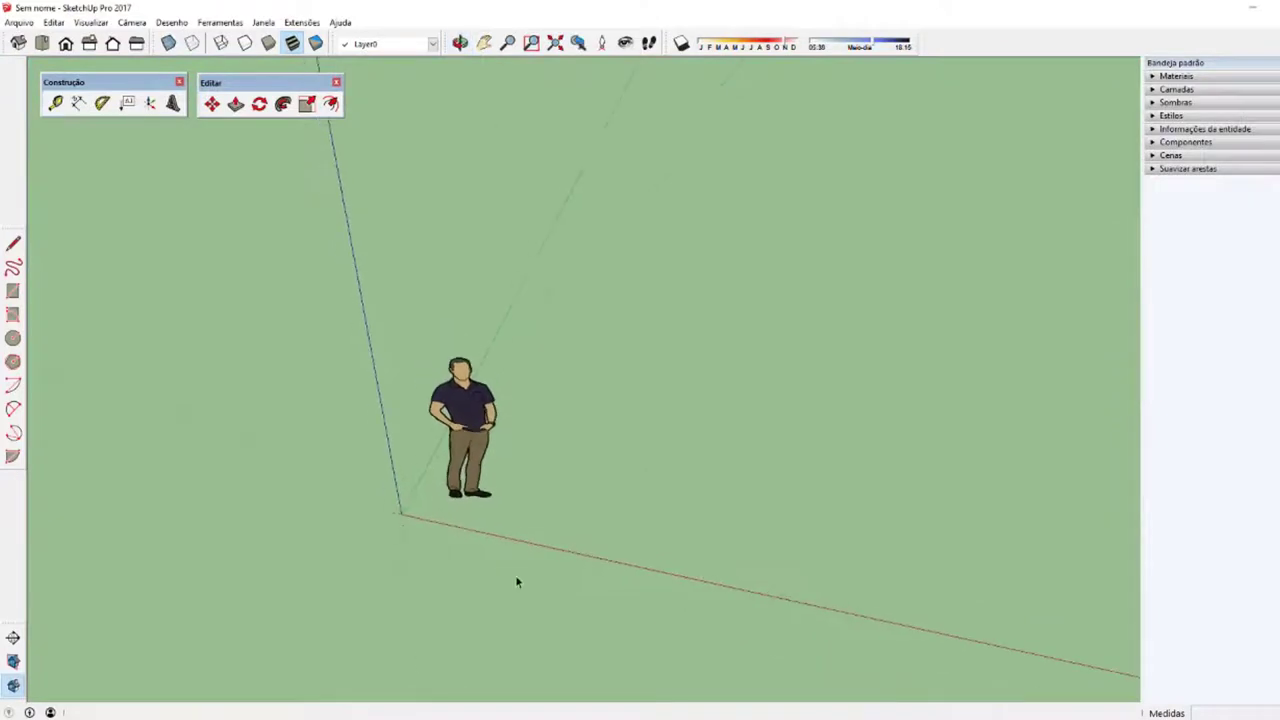
key("r")
left_click(586, 331)
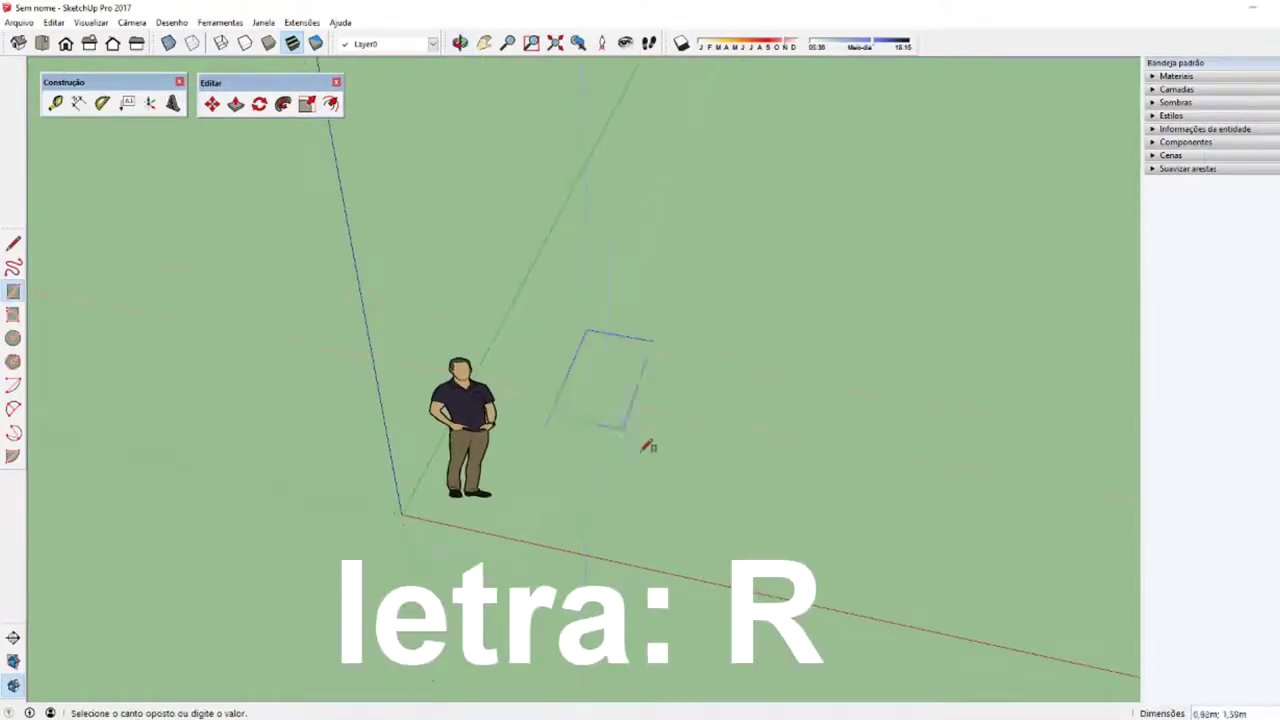
left_click(760, 574)
middle_click_drag(674, 477, 763, 528)
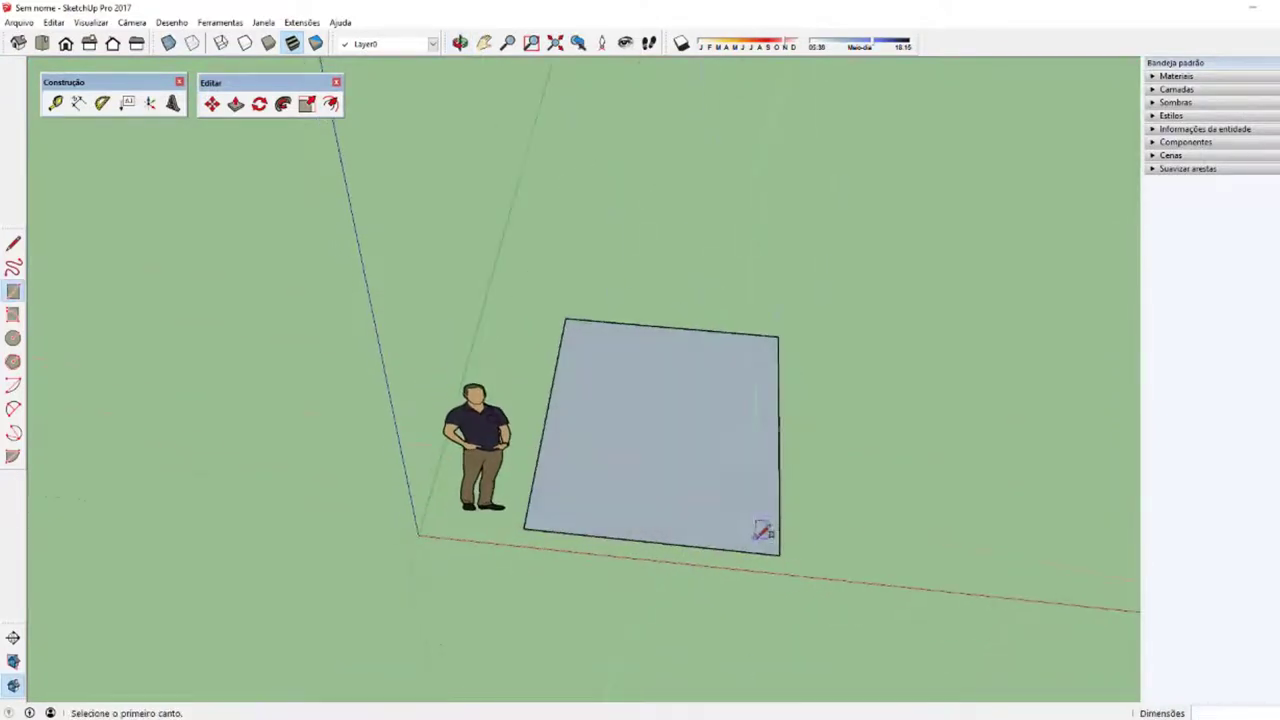
left_click(734, 298)
left_click(860, 440)
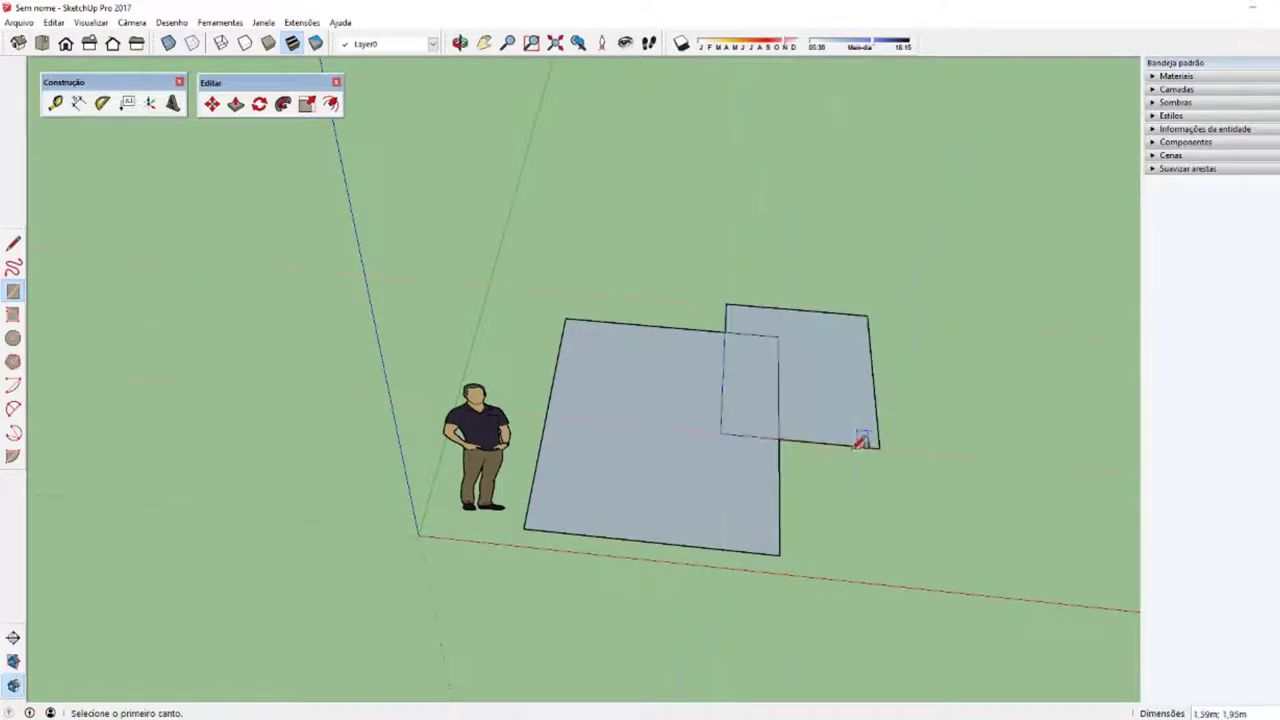
middle_click_drag(863, 437, 766, 329)
left_click(713, 276)
left_click(795, 350)
Step: Extrude the small rectangle into a box and move it onto the smaller rectangle
key("p")
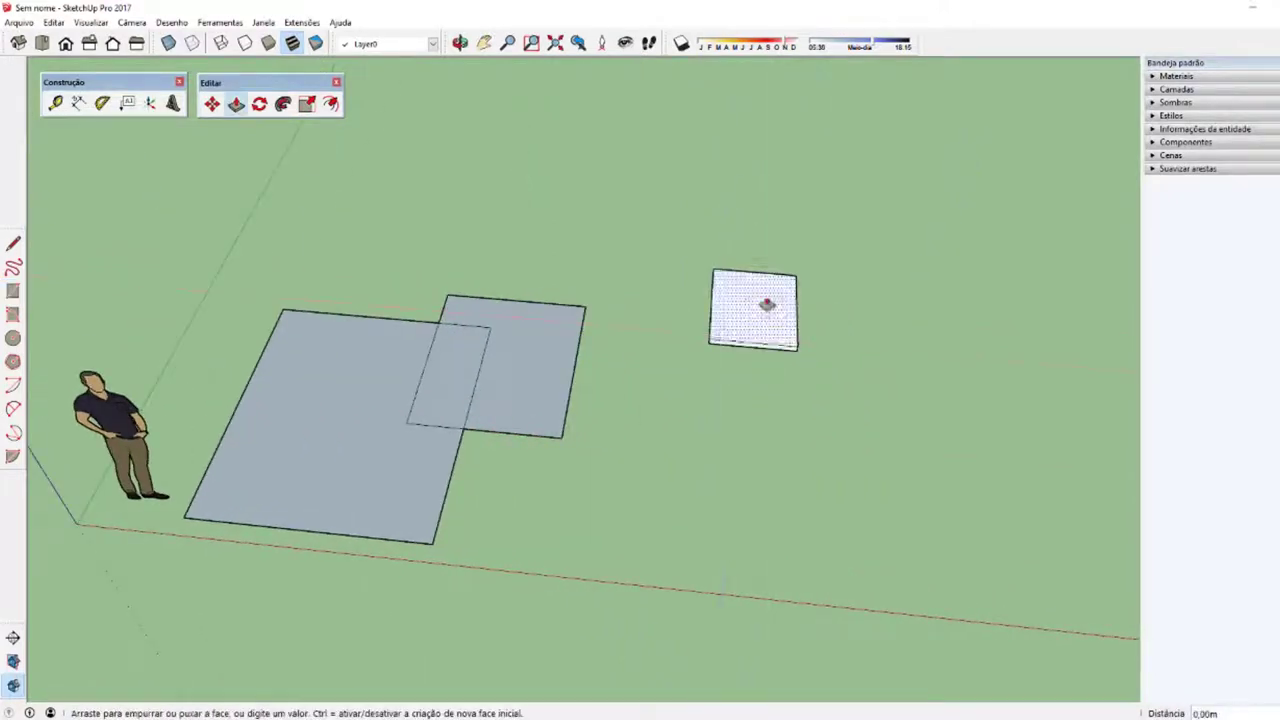
left_click_drag(766, 303, 757, 243)
key("space")
triple_click(747, 318)
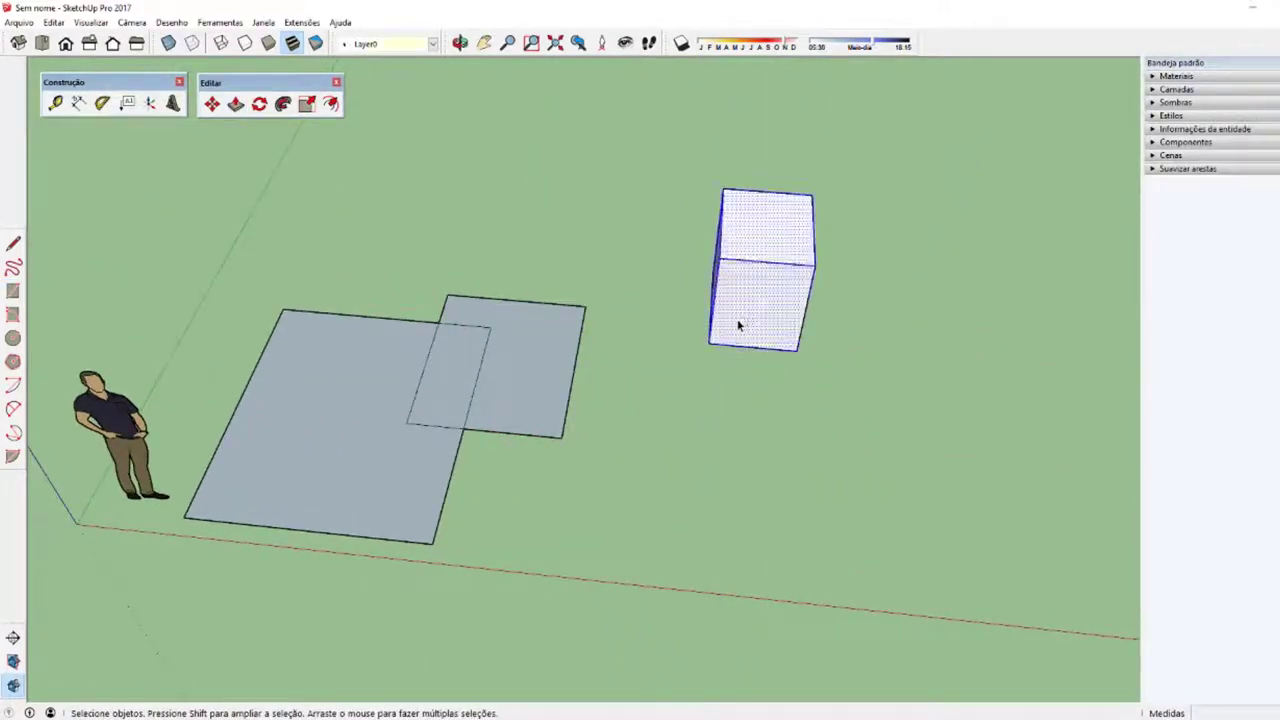
key("m")
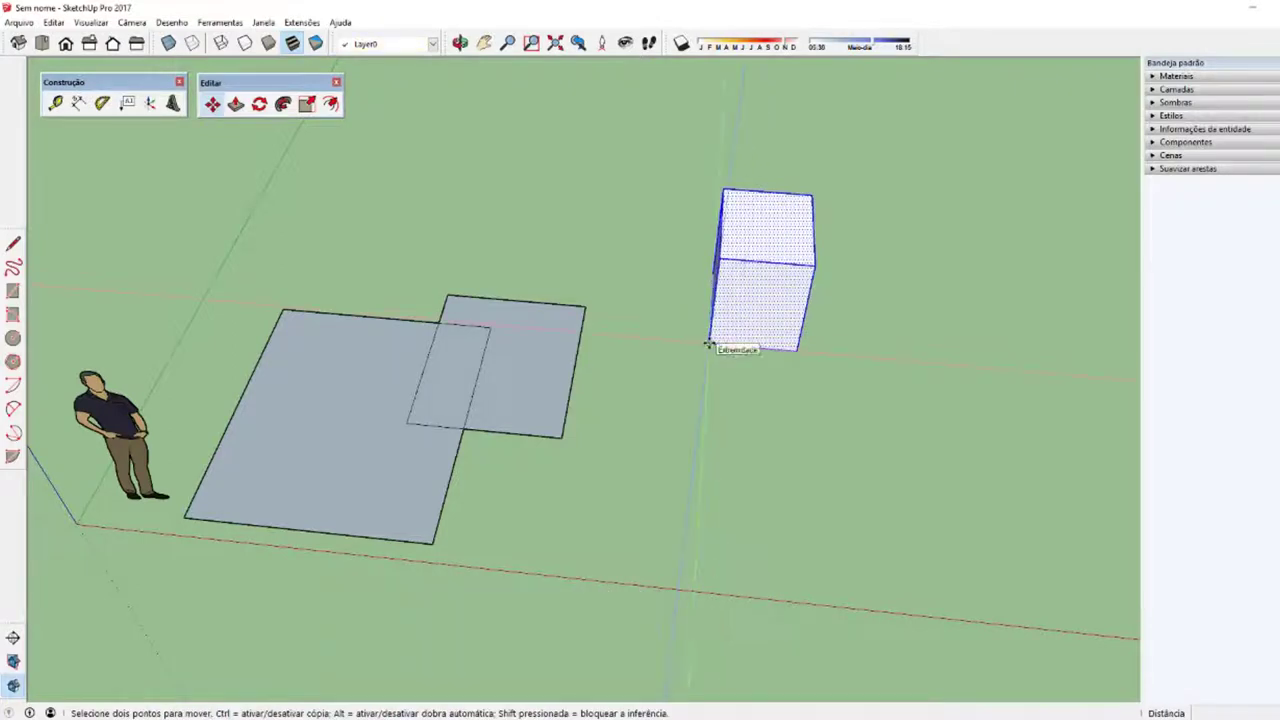
left_click(708, 345)
left_click(510, 409)
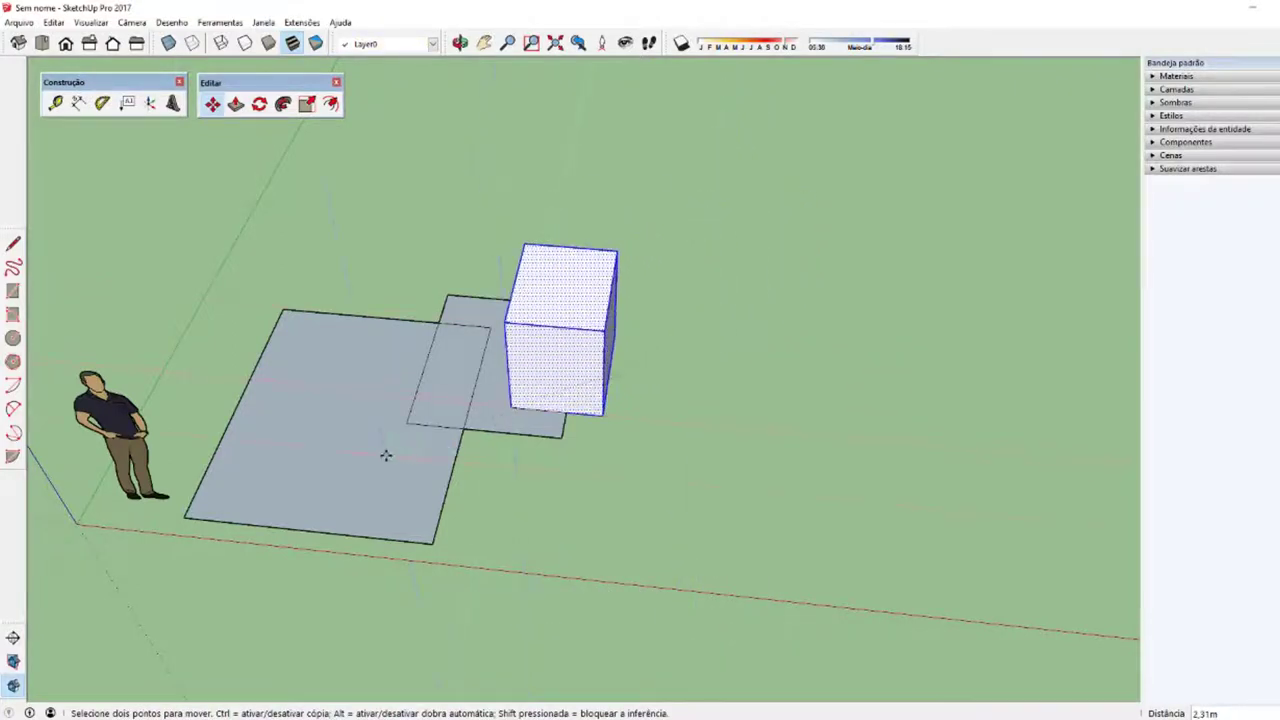
mouse_move(386, 455)
middle_mouse_down()
mouse_move(434, 460)
mouse_move(591, 371)
middle_mouse_up()
key("space")
left_click(660, 494)
mouse_move(660, 494)
middle_mouse_down()
mouse_move(452, 391)
mouse_move(428, 443)
mouse_move(529, 586)
mouse_move(563, 503)
middle_mouse_up()
left_click(561, 502)
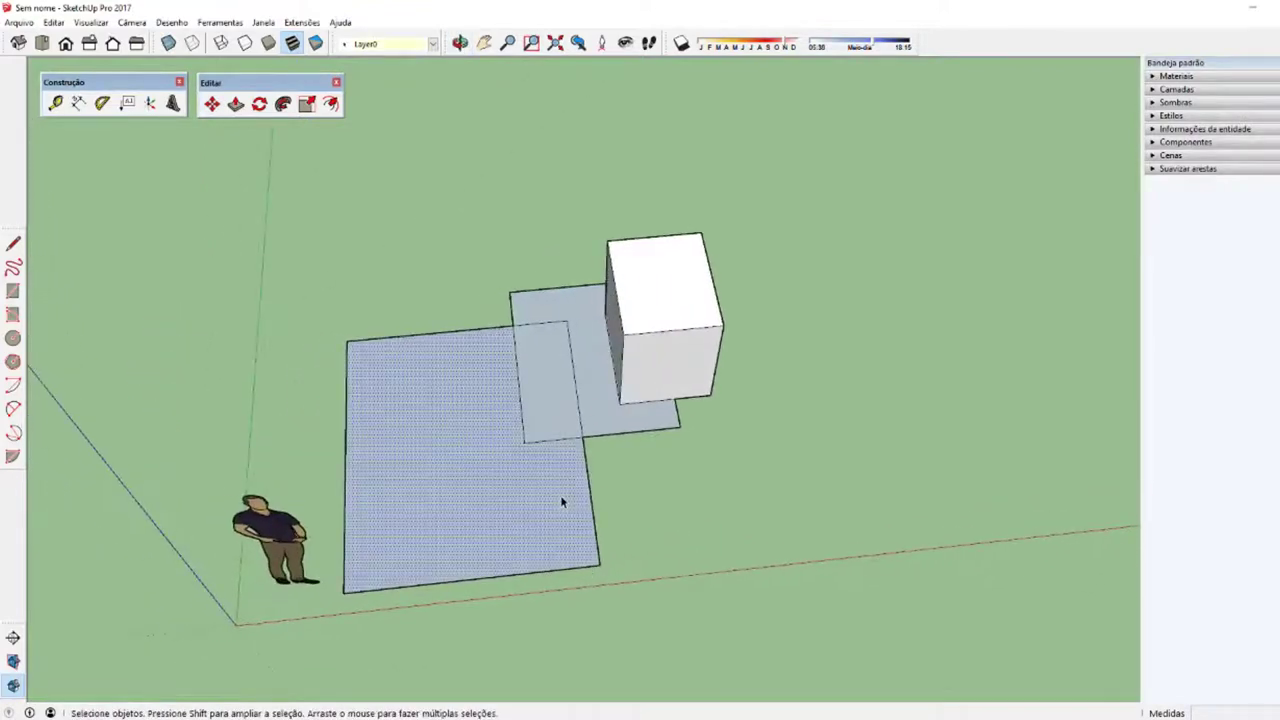
left_click(550, 432)
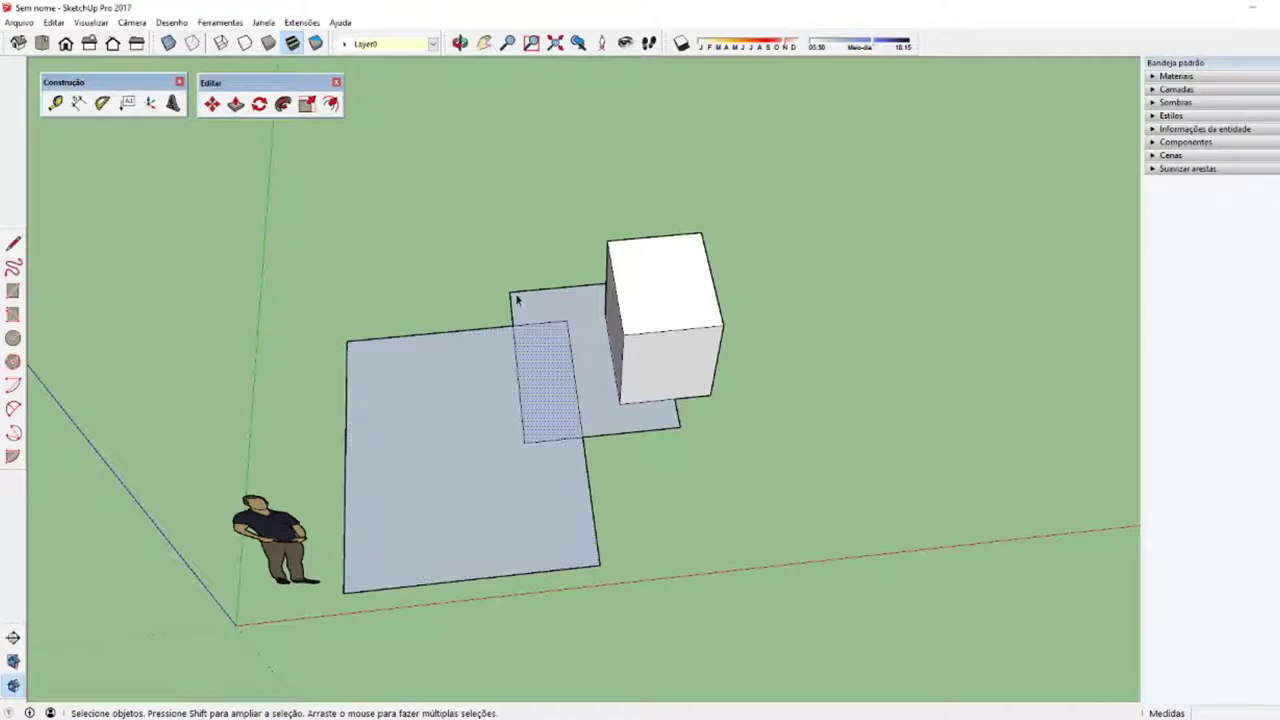
double_click(540, 410)
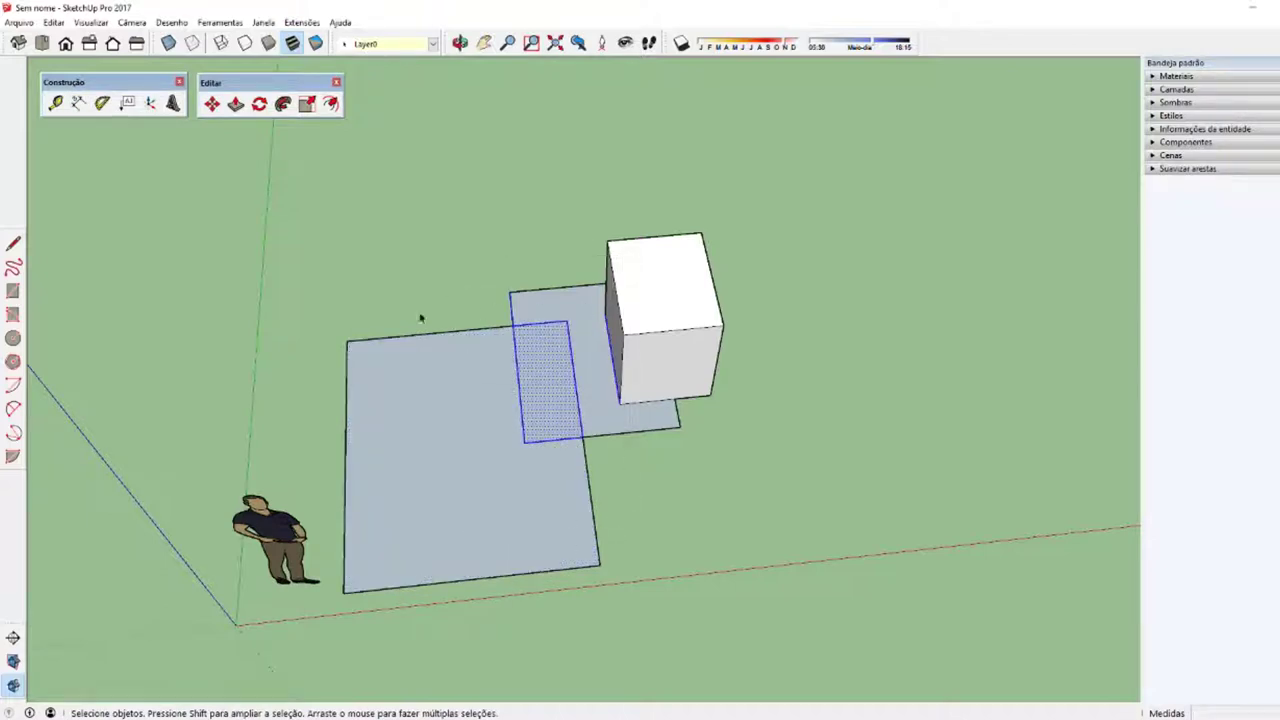
triple_click(653, 364)
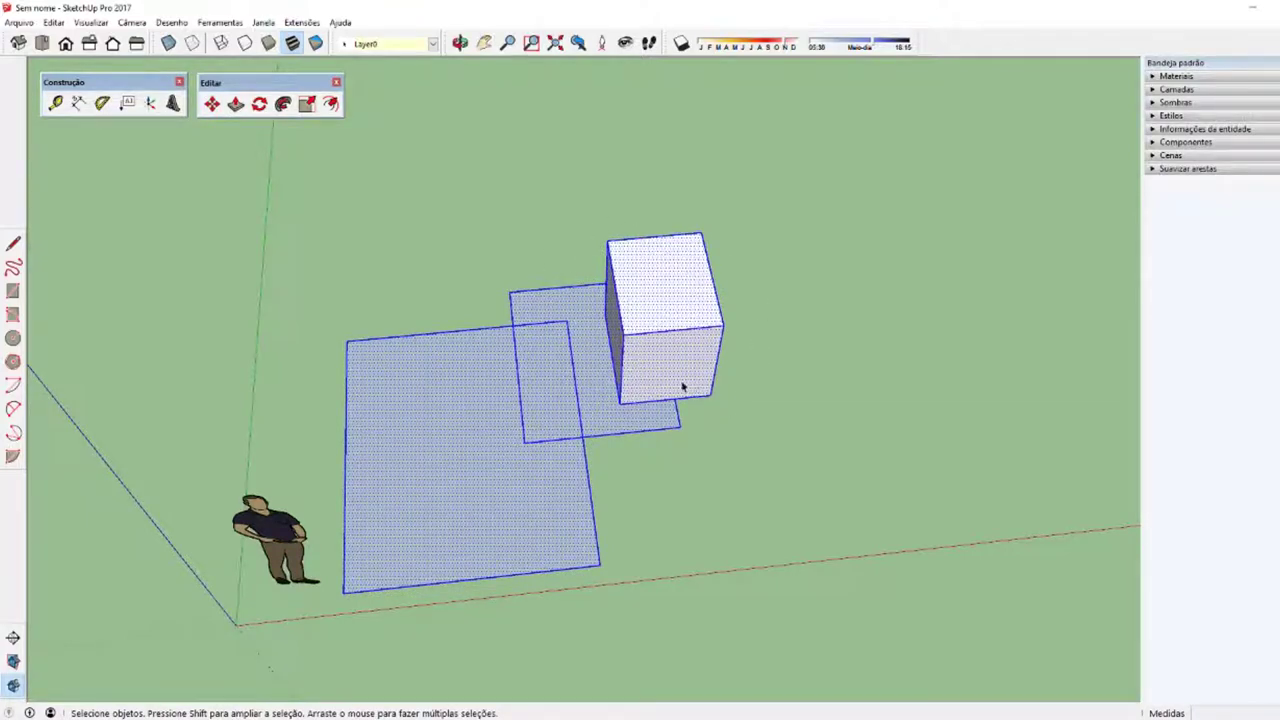
middle_click_drag(755, 422, 731, 397)
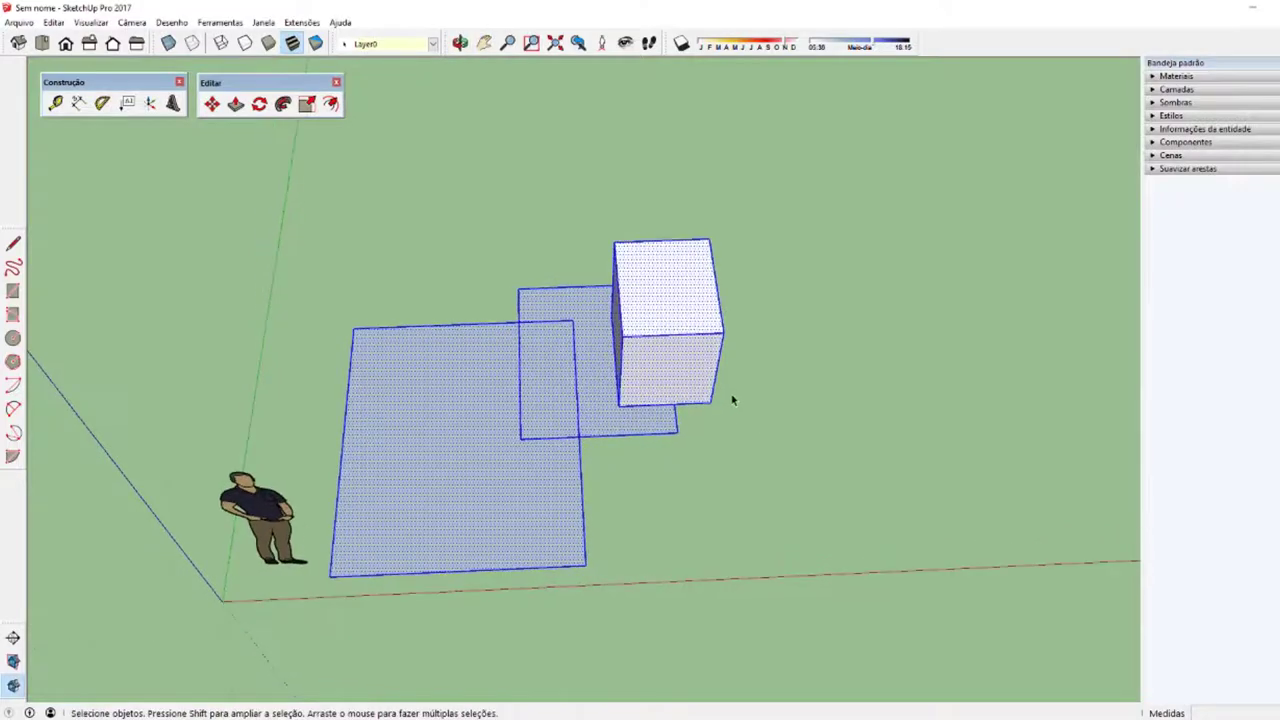
left_click(731, 397)
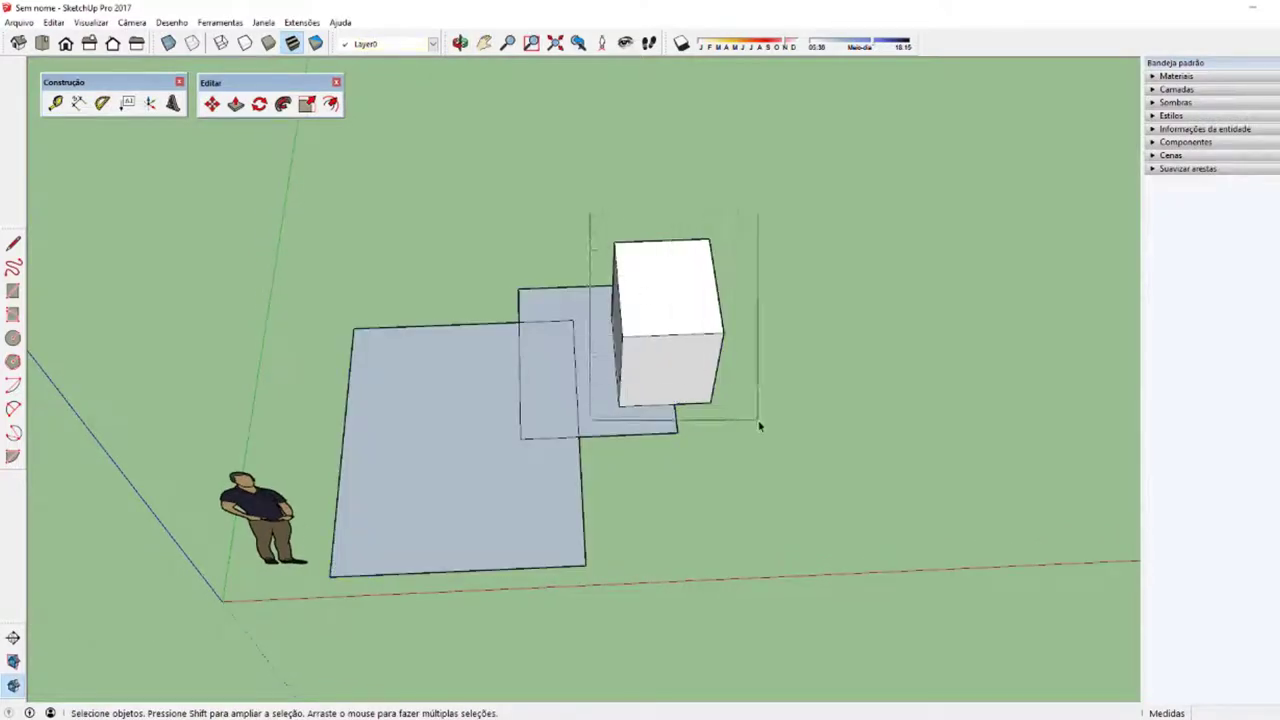
left_click_drag(717, 393, 751, 431)
key("m")
left_click(694, 469)
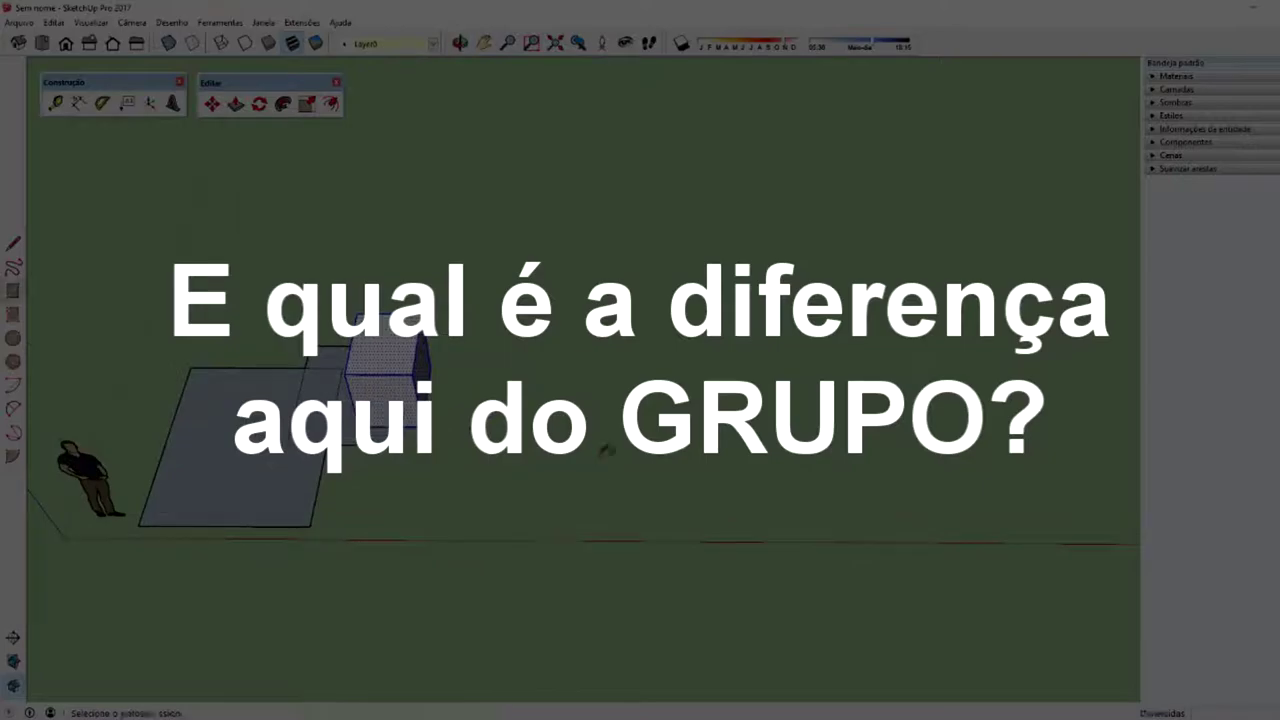
Step: Draw a new rectangle to the right of the existing shapes
key("r")
left_click(582, 379)
left_click(743, 528)
key("space")
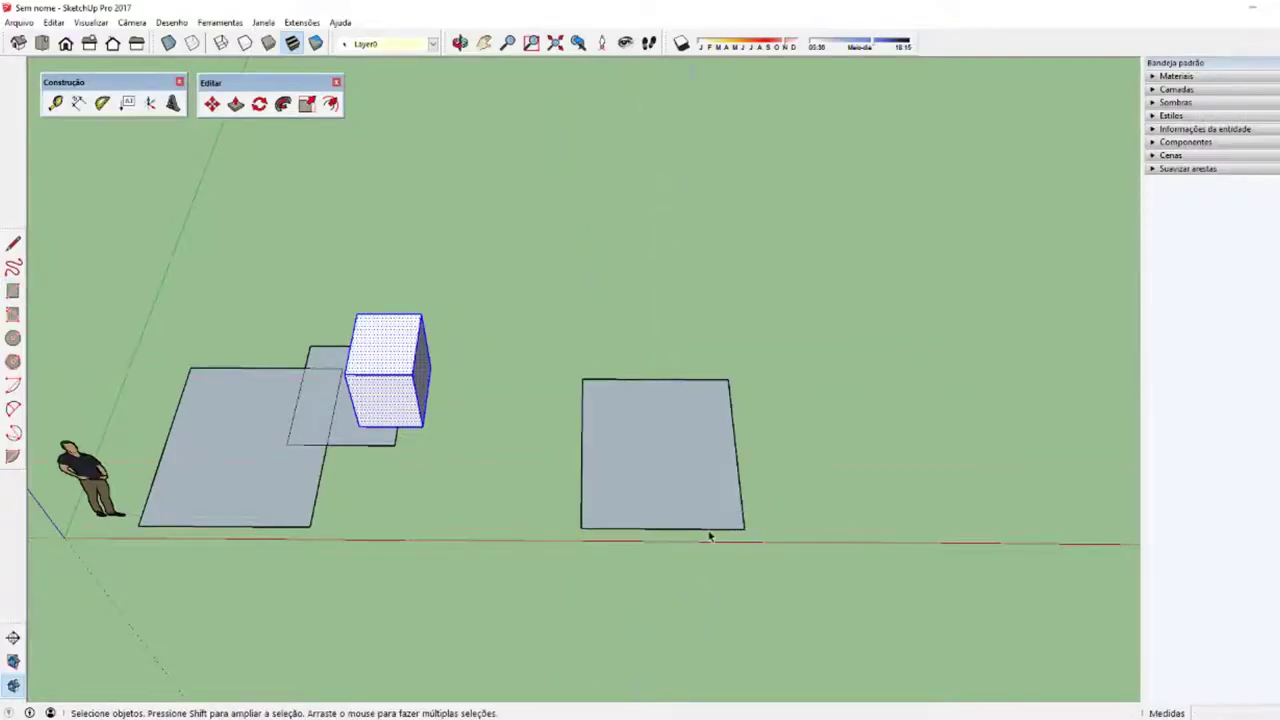
Step: Make the new right-hand rectangle a group with Criar grupo
left_click(646, 457)
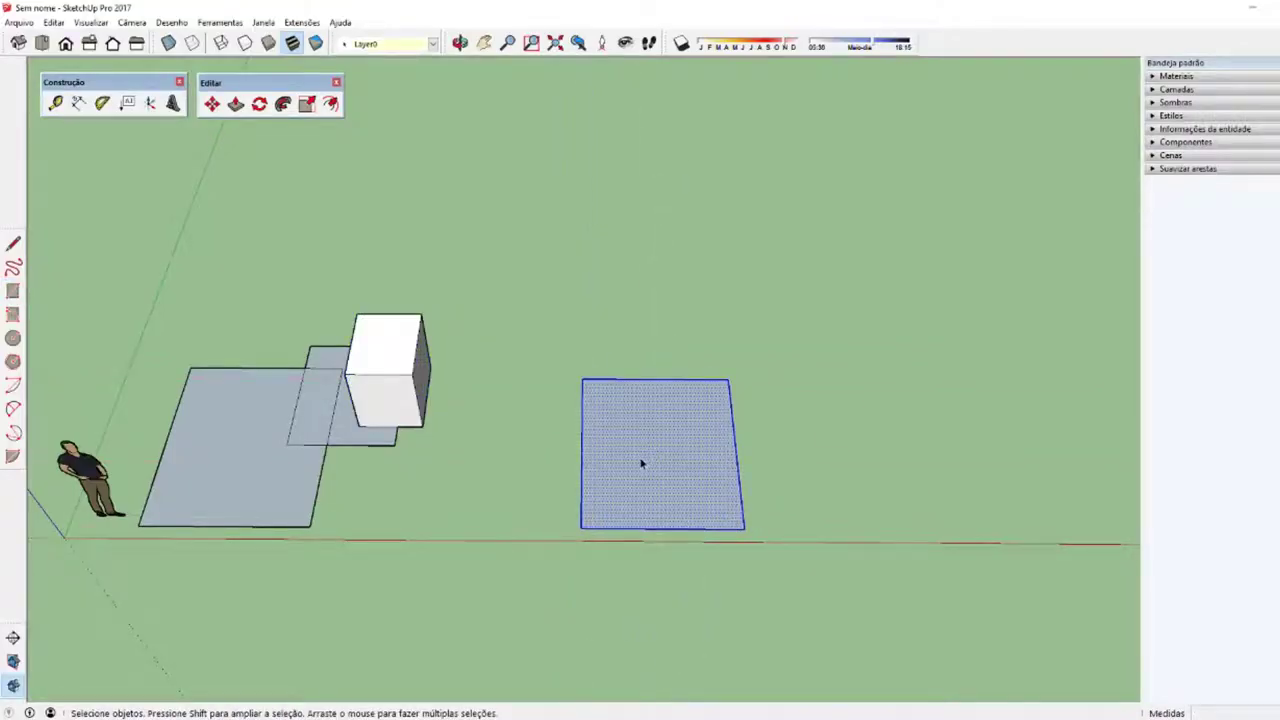
middle_click_drag(641, 465, 677, 568)
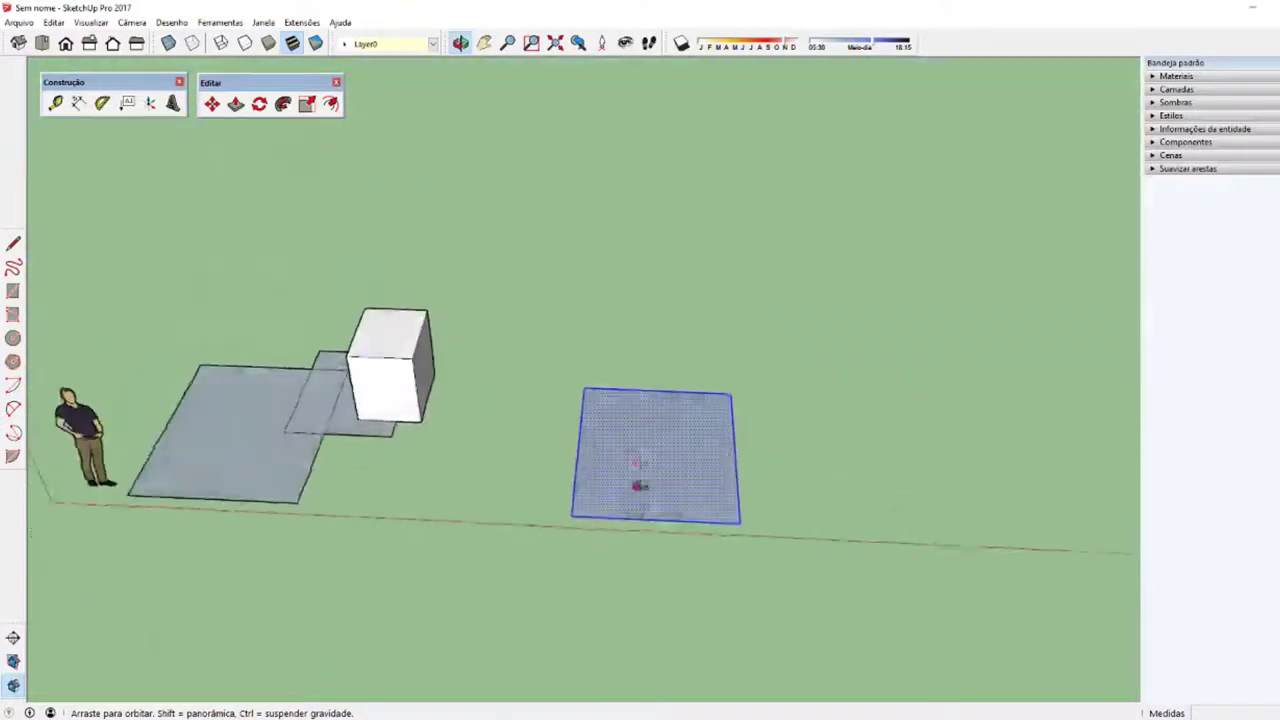
scroll(655, 477, "up", 2)
right_click(640, 450)
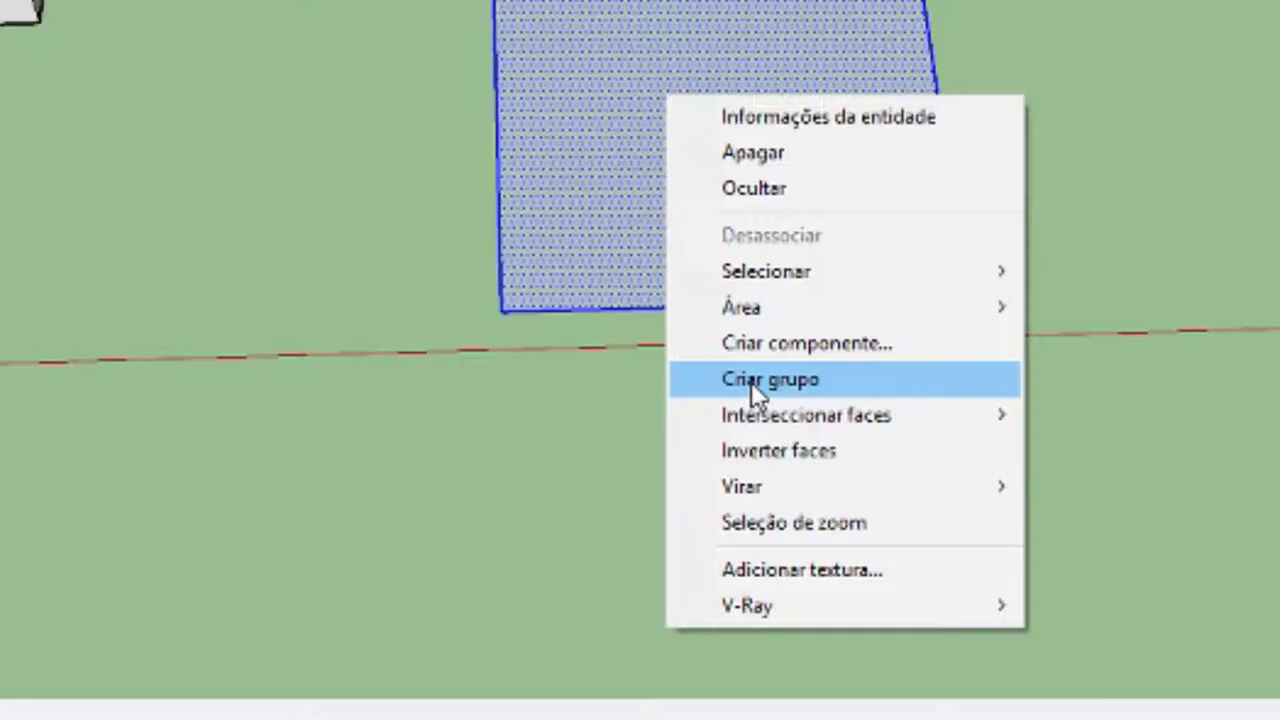
left_click(684, 572)
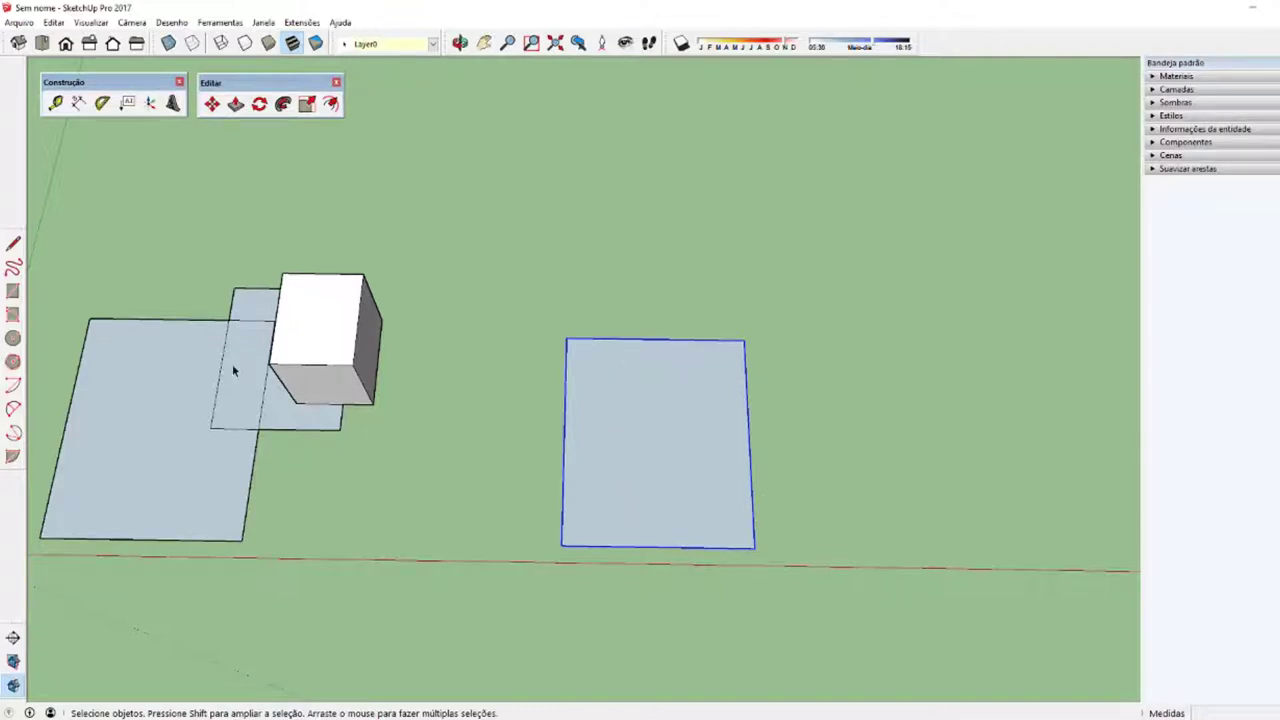
Step: Move the grouped rectangle over onto the left rectangles
key("m")
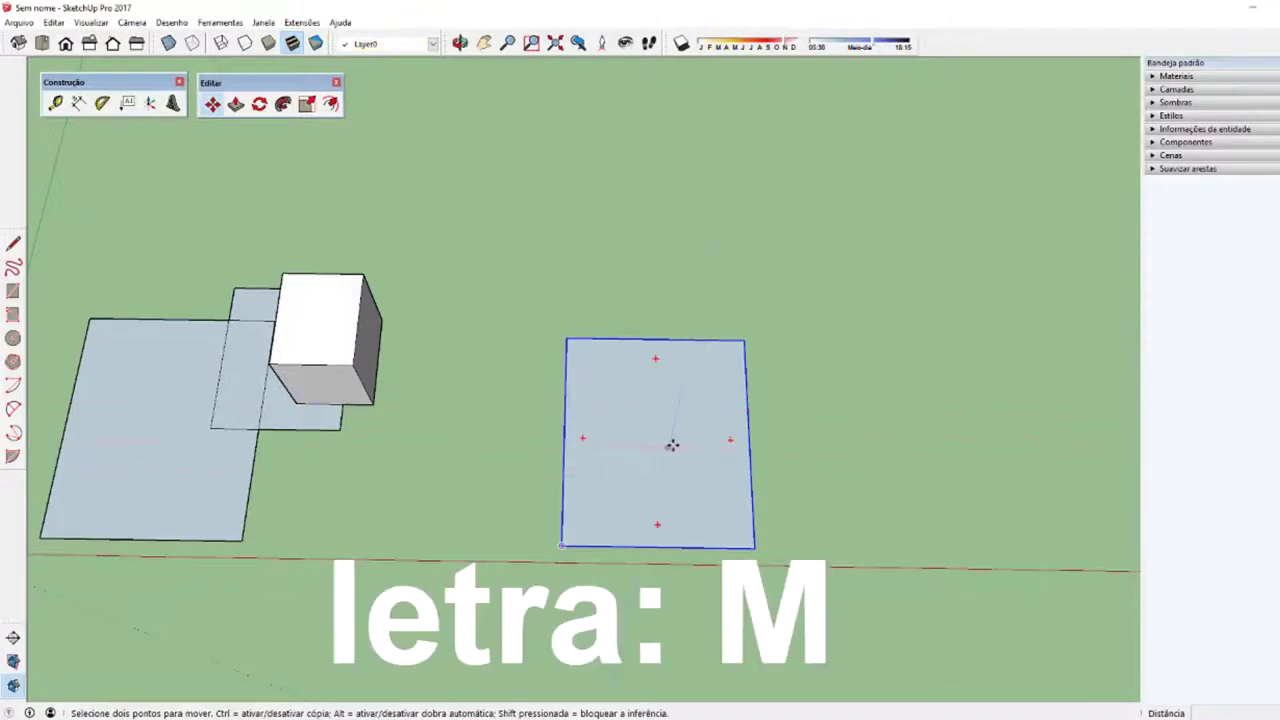
left_click(672, 421)
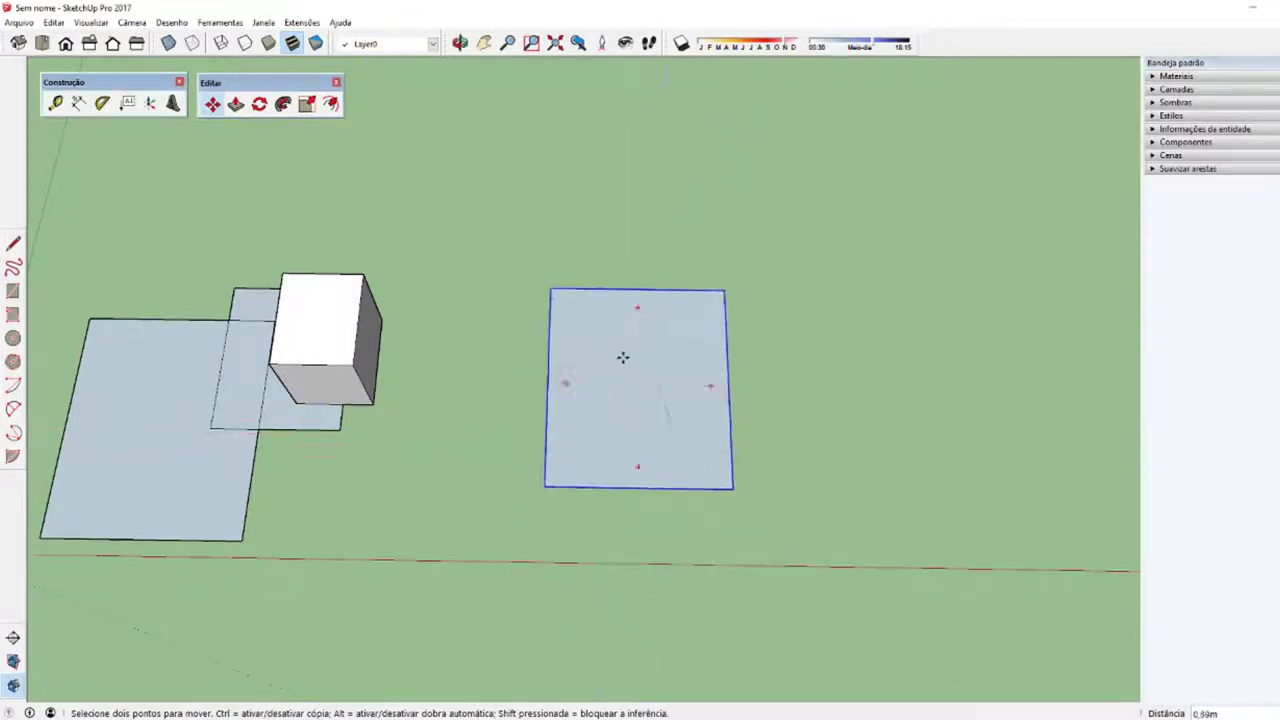
left_click(211, 436)
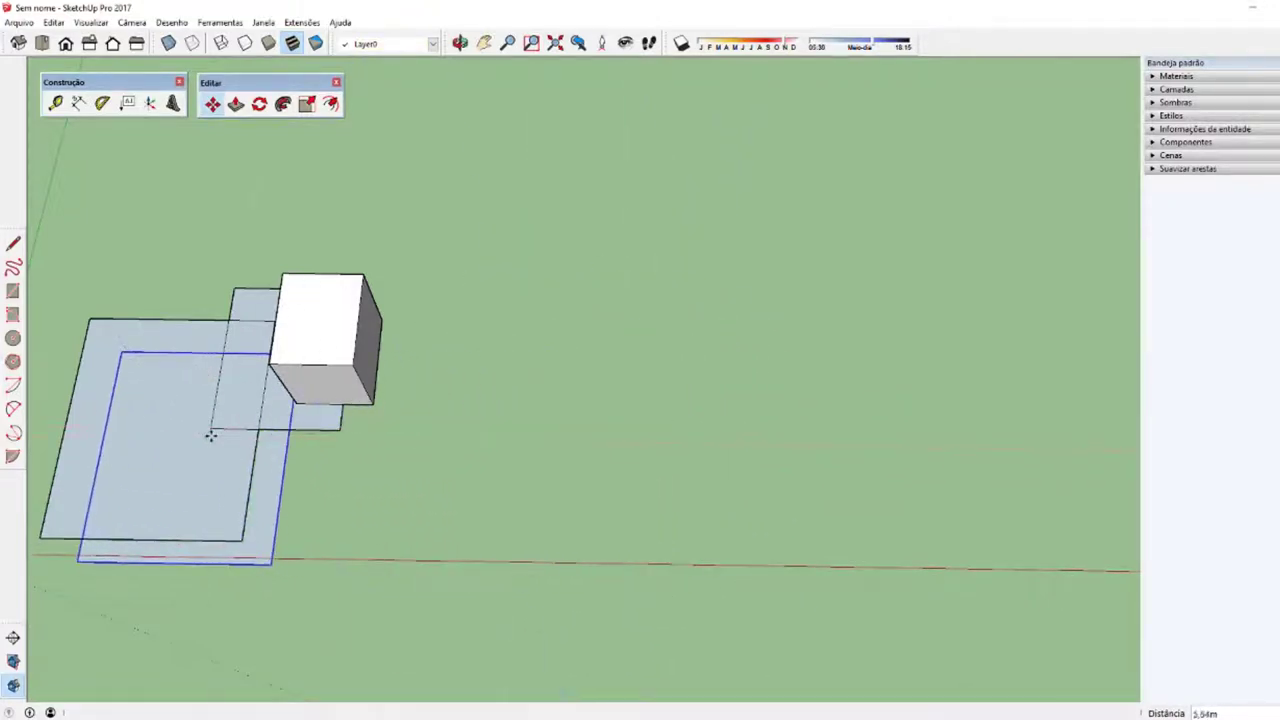
key("space")
left_click(516, 535)
Step: Move the rectangle off to the right, clear of the other shapes
middle_click_drag(320, 520, 638, 598, "shift")
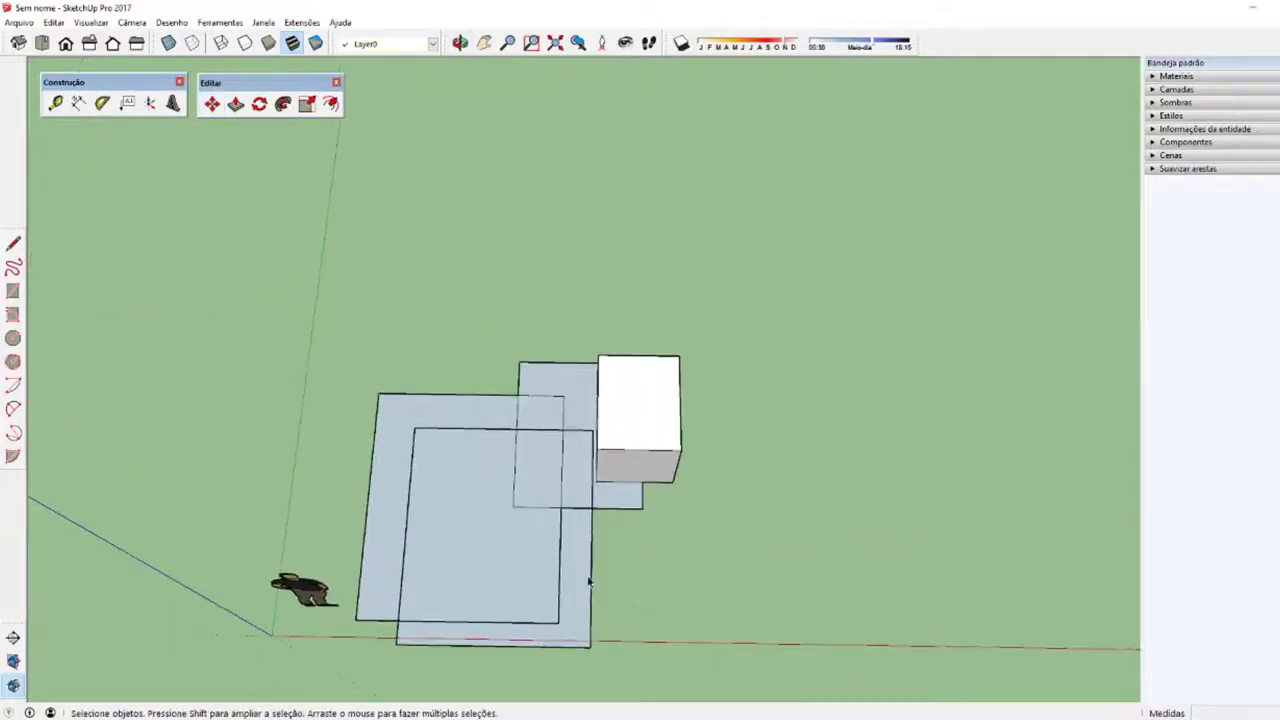
left_click(505, 591)
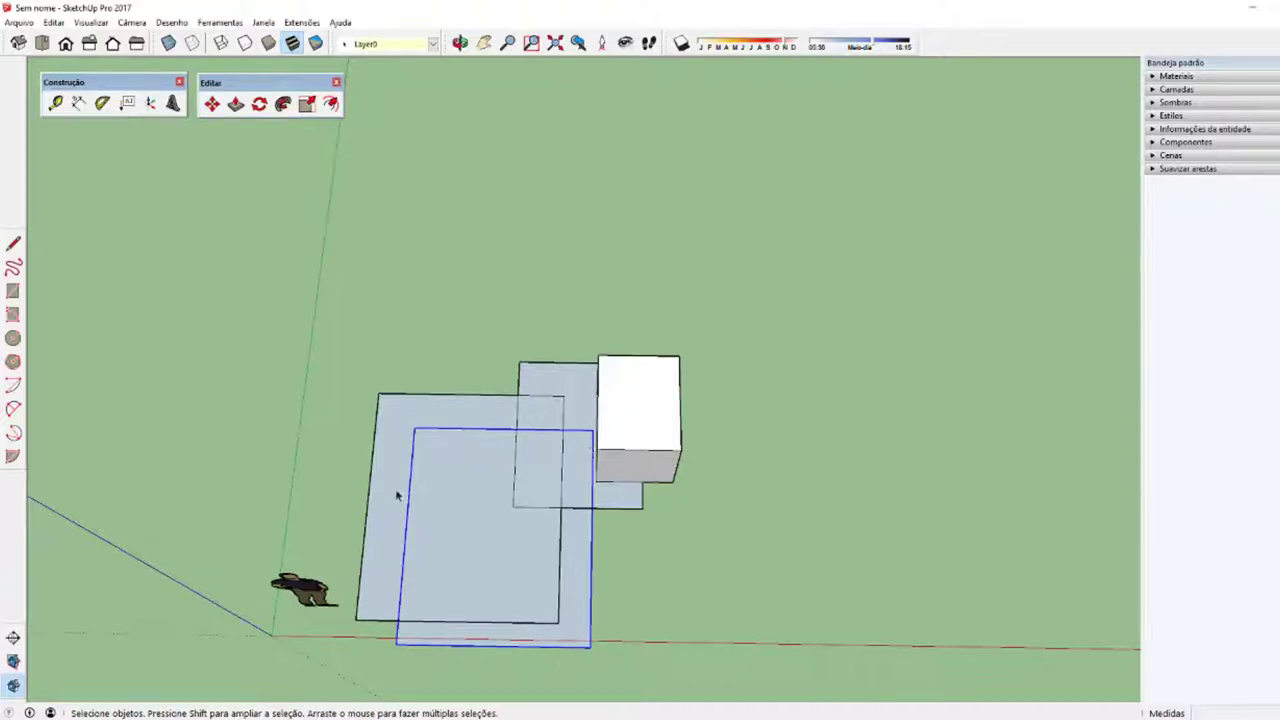
key("m")
left_click(428, 530)
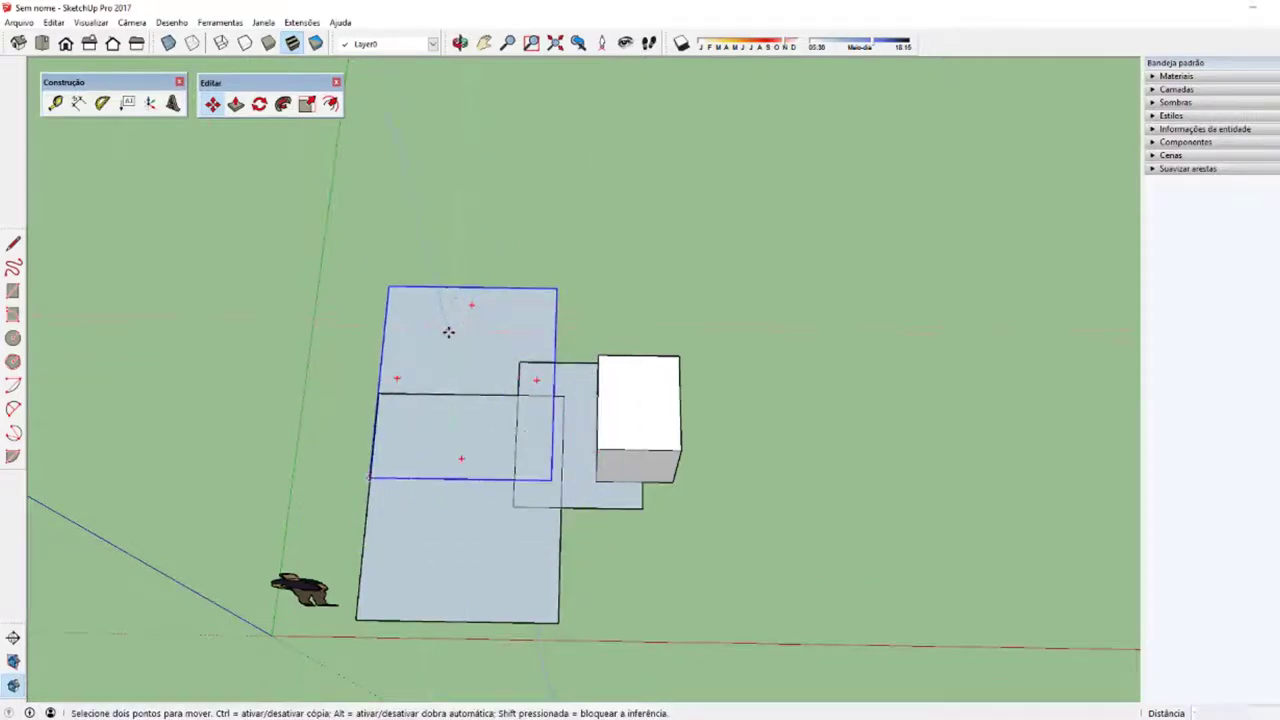
left_click(994, 488)
key("space")
left_click(463, 557)
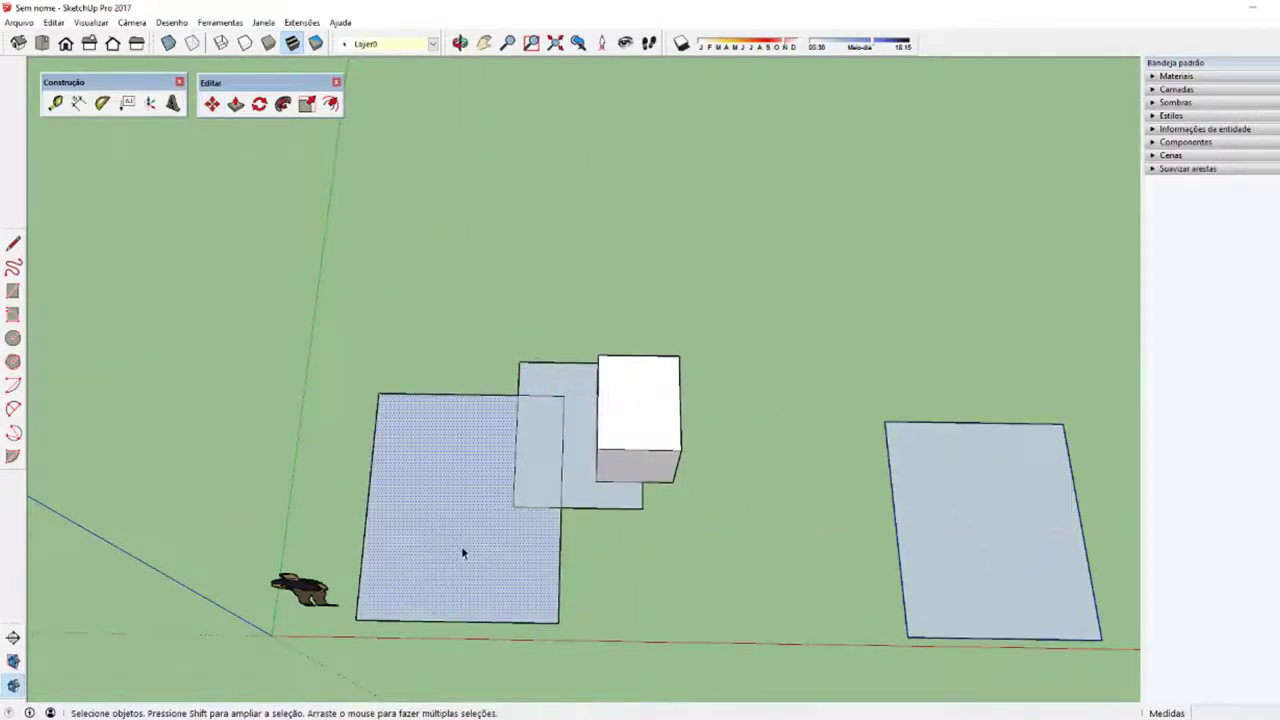
key("m")
left_click(461, 546)
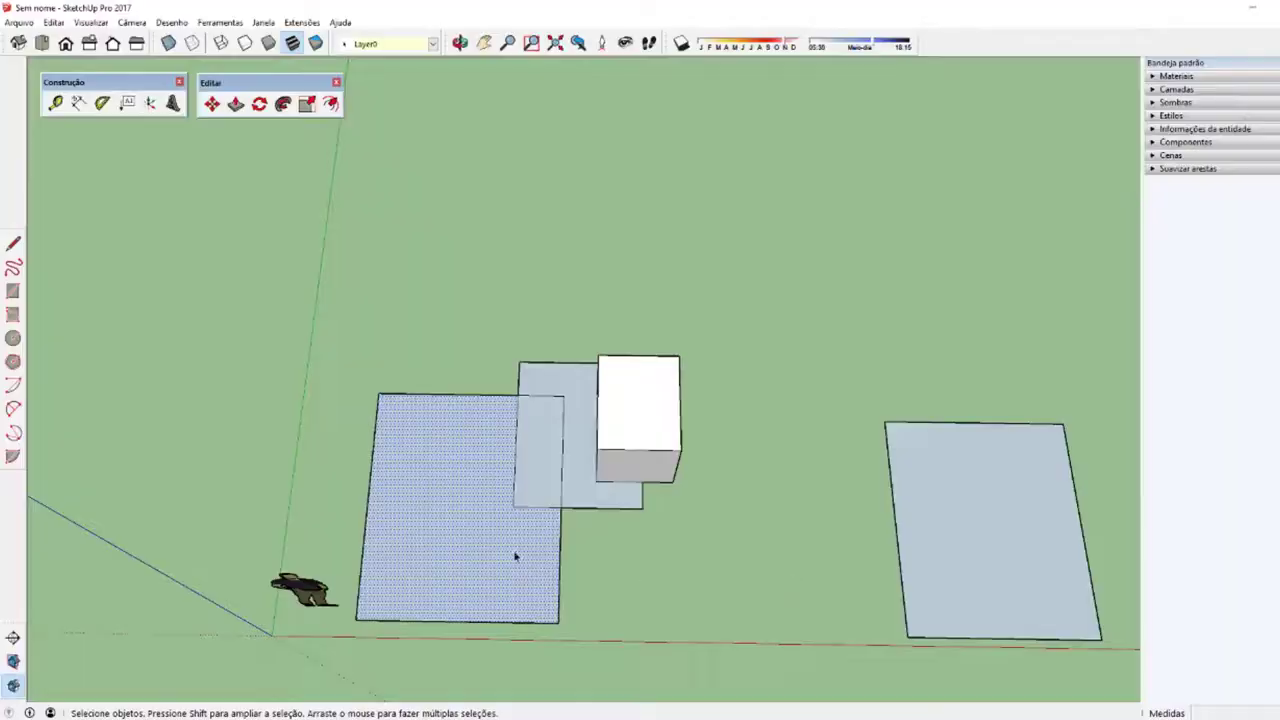
Step: Draw an inner rectangle on the right-hand face
left_click(1006, 600)
middle_click_drag(1006, 600, 873, 592)
key("r")
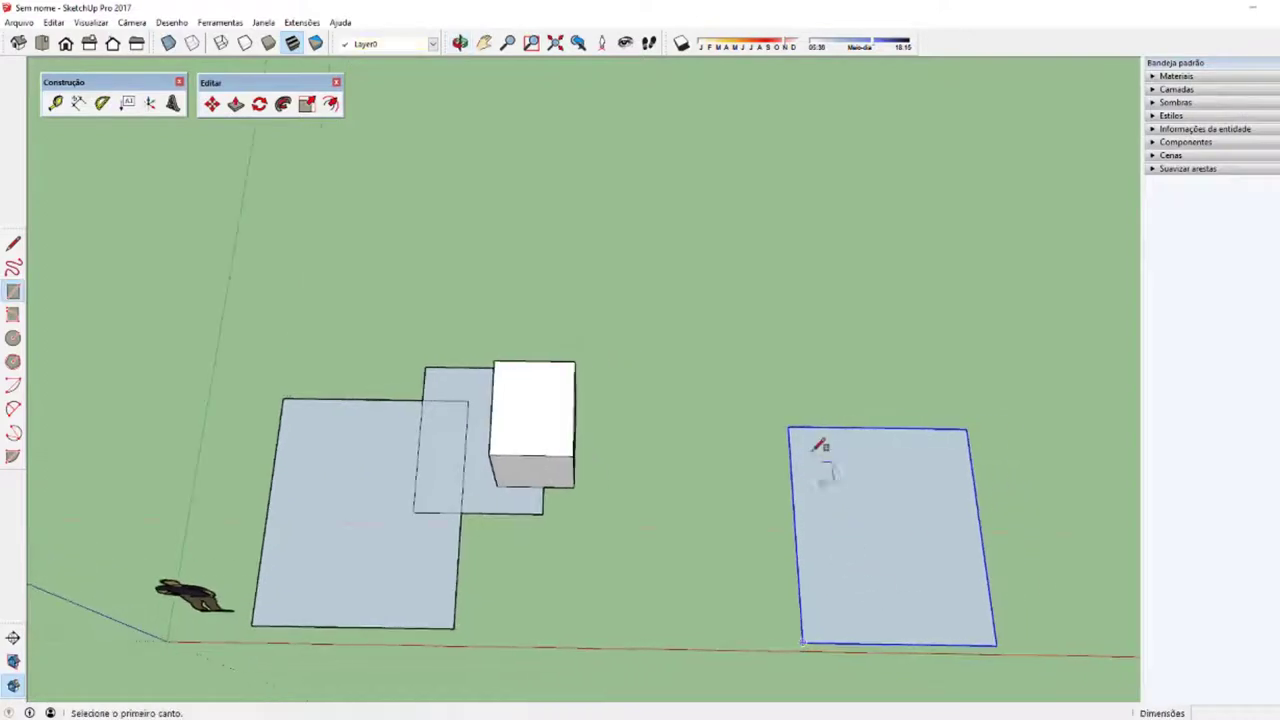
left_click(860, 430)
left_click(983, 547)
key("space")
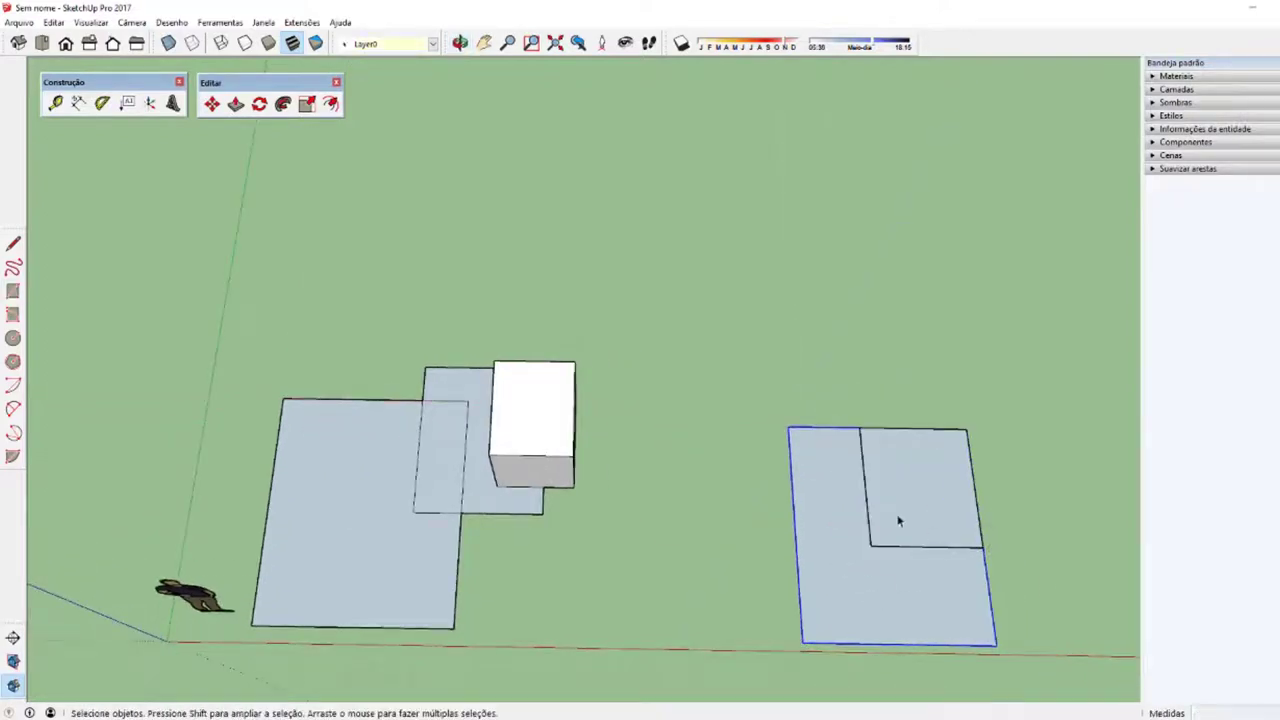
left_click(897, 517)
left_click(855, 600)
key("m")
left_click(855, 600)
key("space")
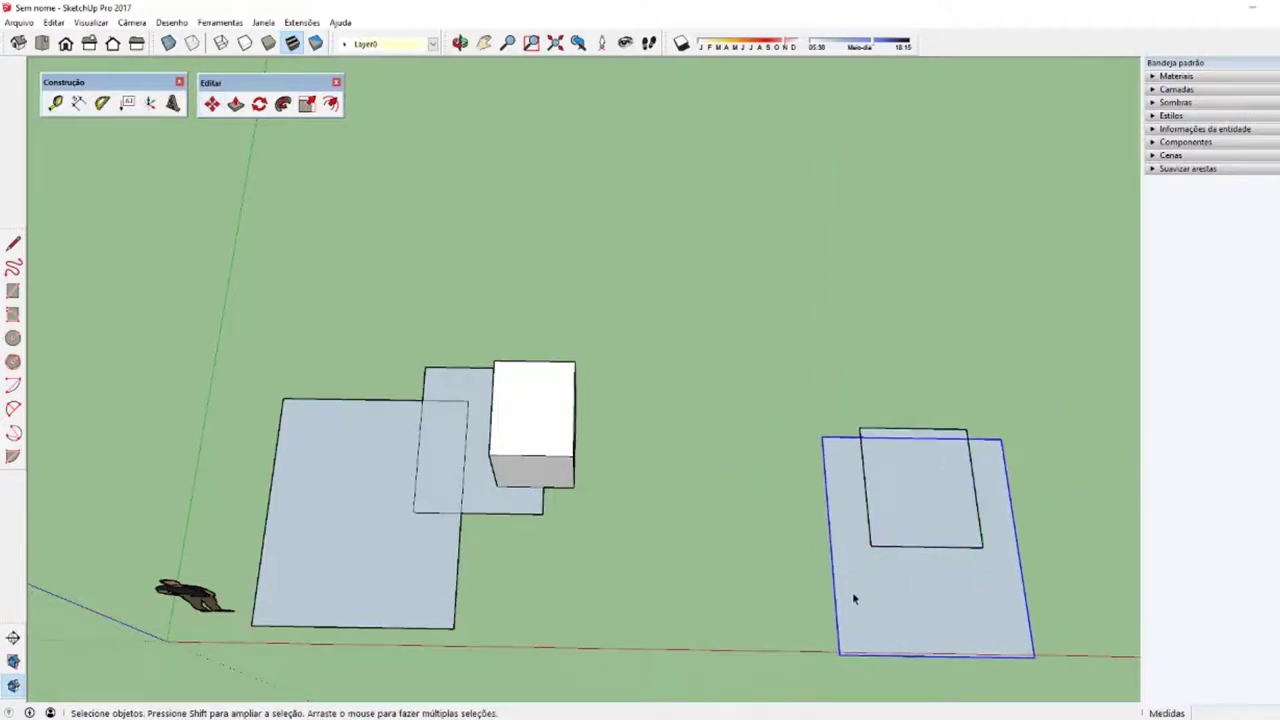
Step: Group the inner face and move it left, then undo both changes
left_click(900, 436)
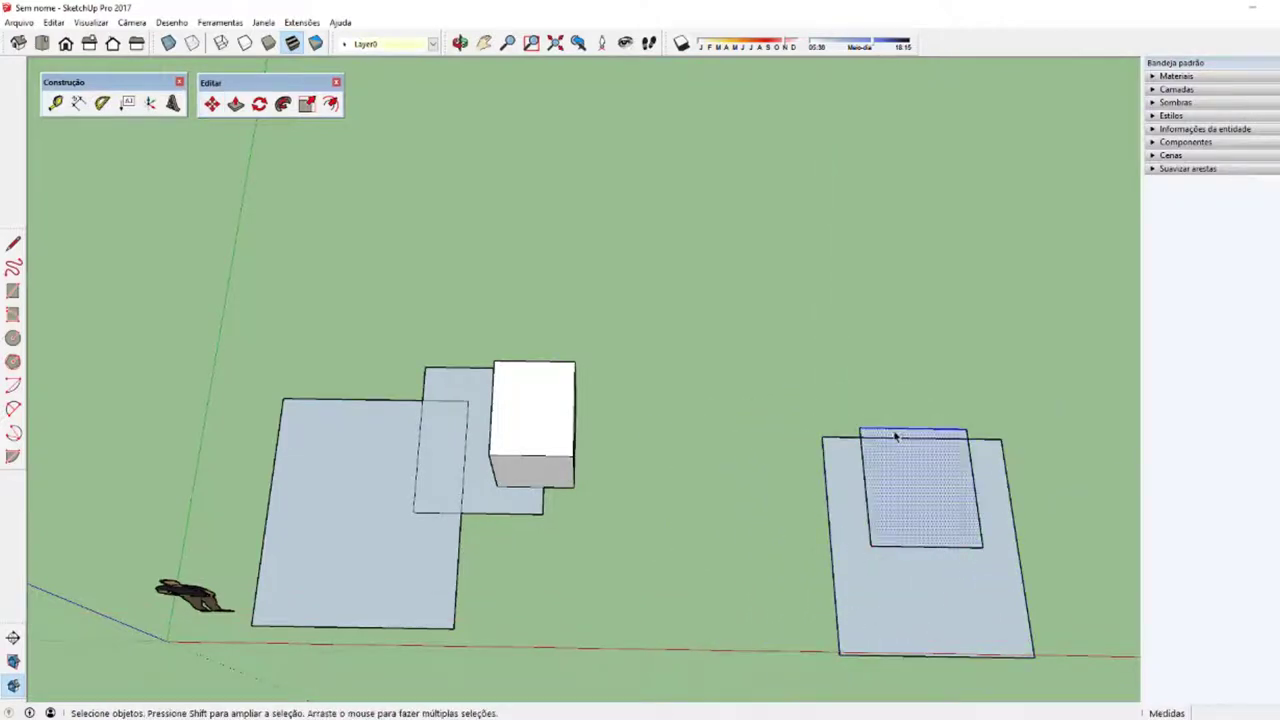
right_click(896, 436)
left_click(940, 560)
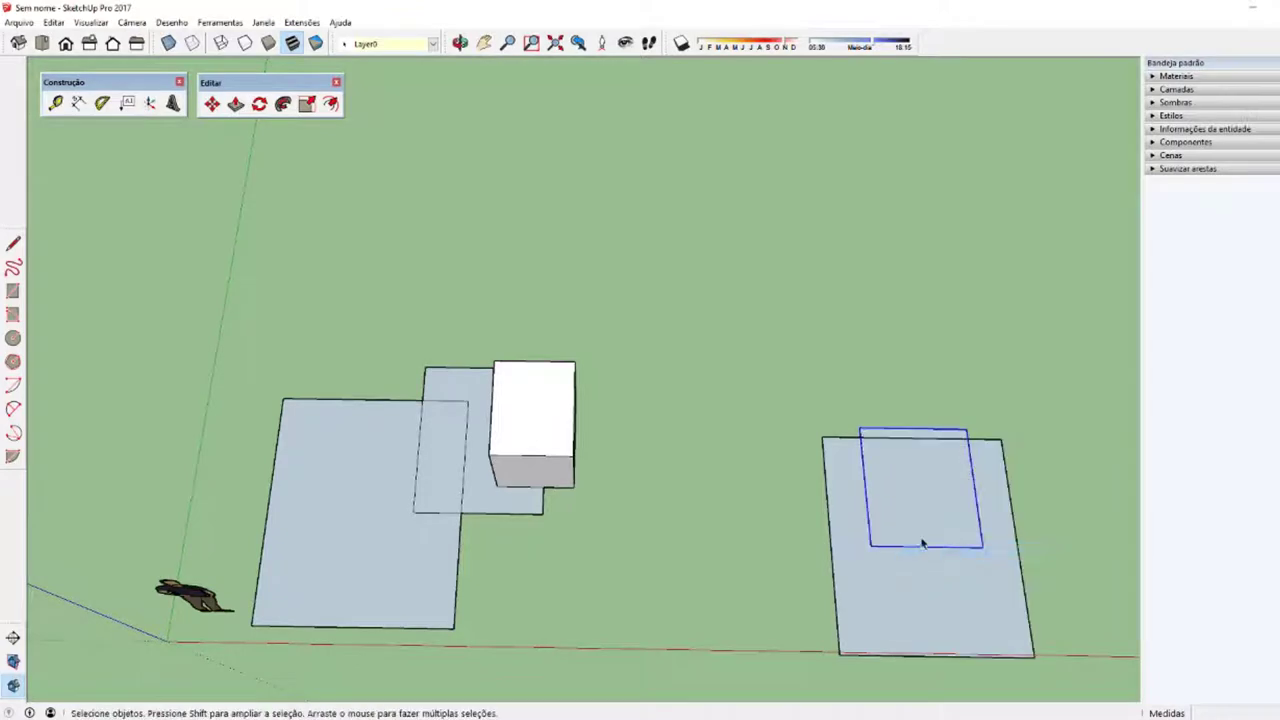
key("m")
left_click_drag(916, 540, 750, 563)
key("space")
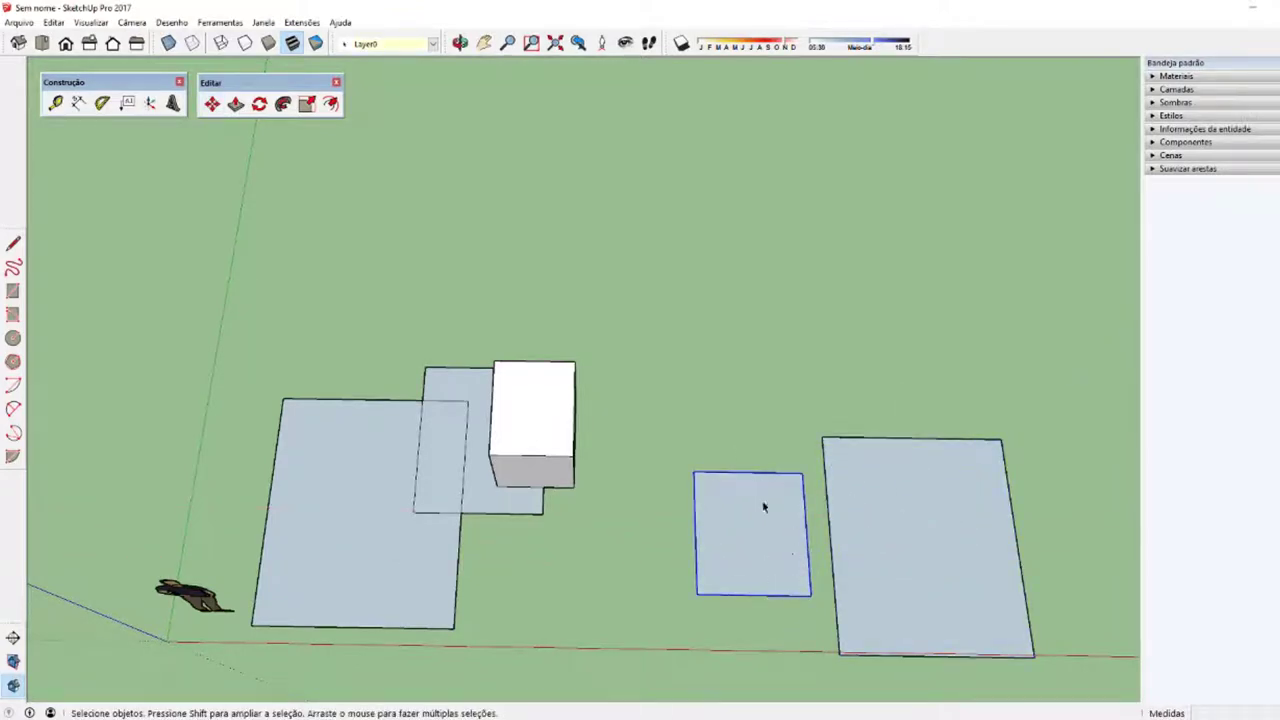
key("ctrl+z")
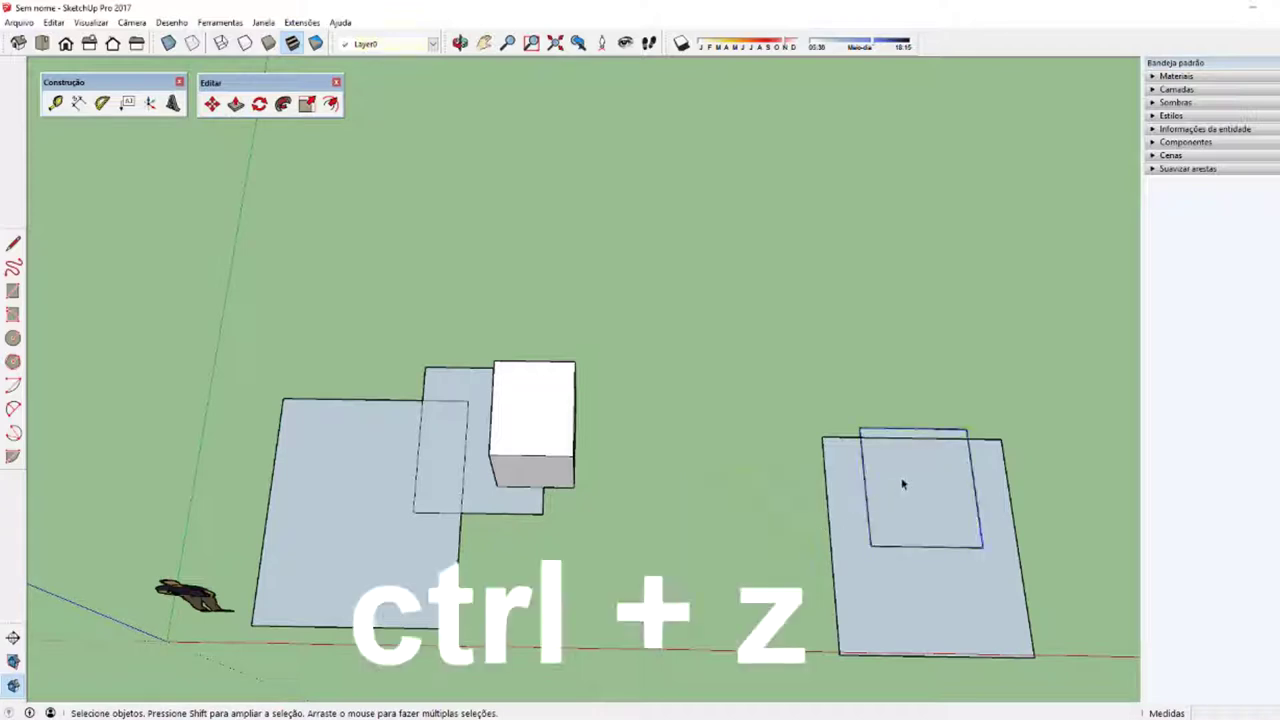
key("ctrl+z")
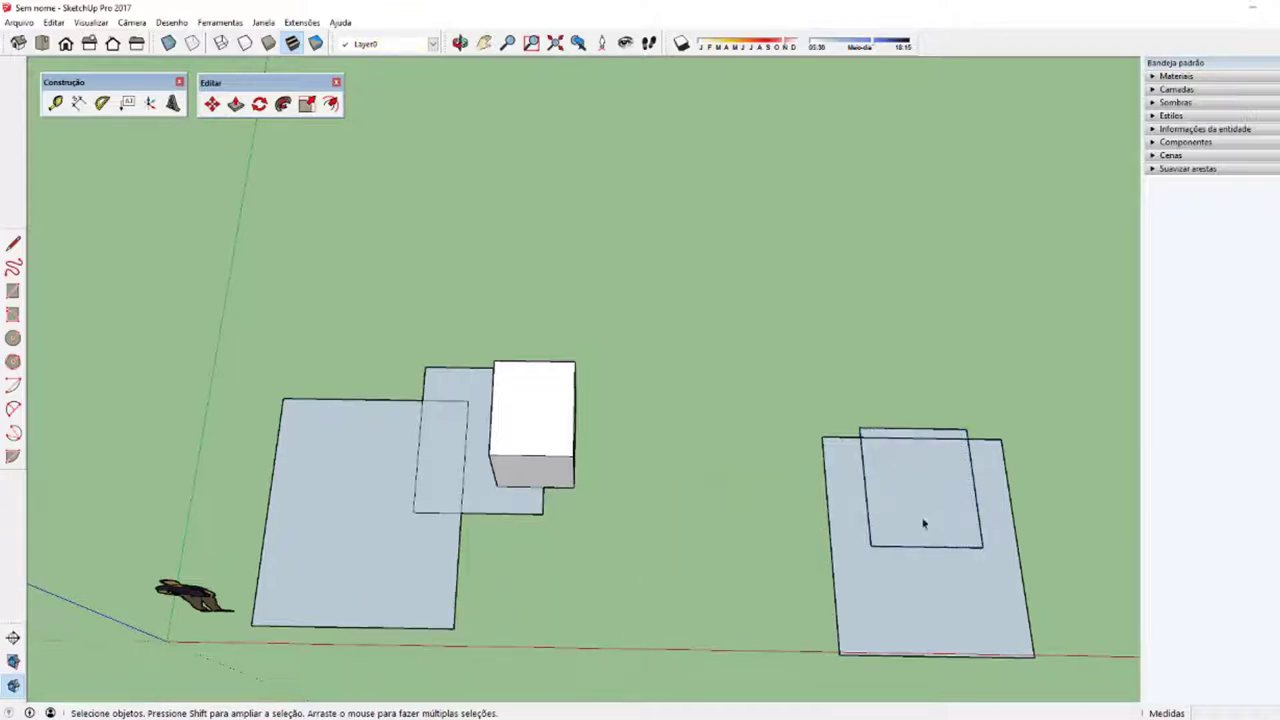
Step: Draw a small rectangle on the inner face
key("r")
left_click(929, 472)
left_click(978, 524)
key("space")
left_click(891, 497)
key("Escape")
Step: Move the inner face up and to the left, undoing a trial move of the small face
left_click(886, 437)
key("m")
left_click(892, 437)
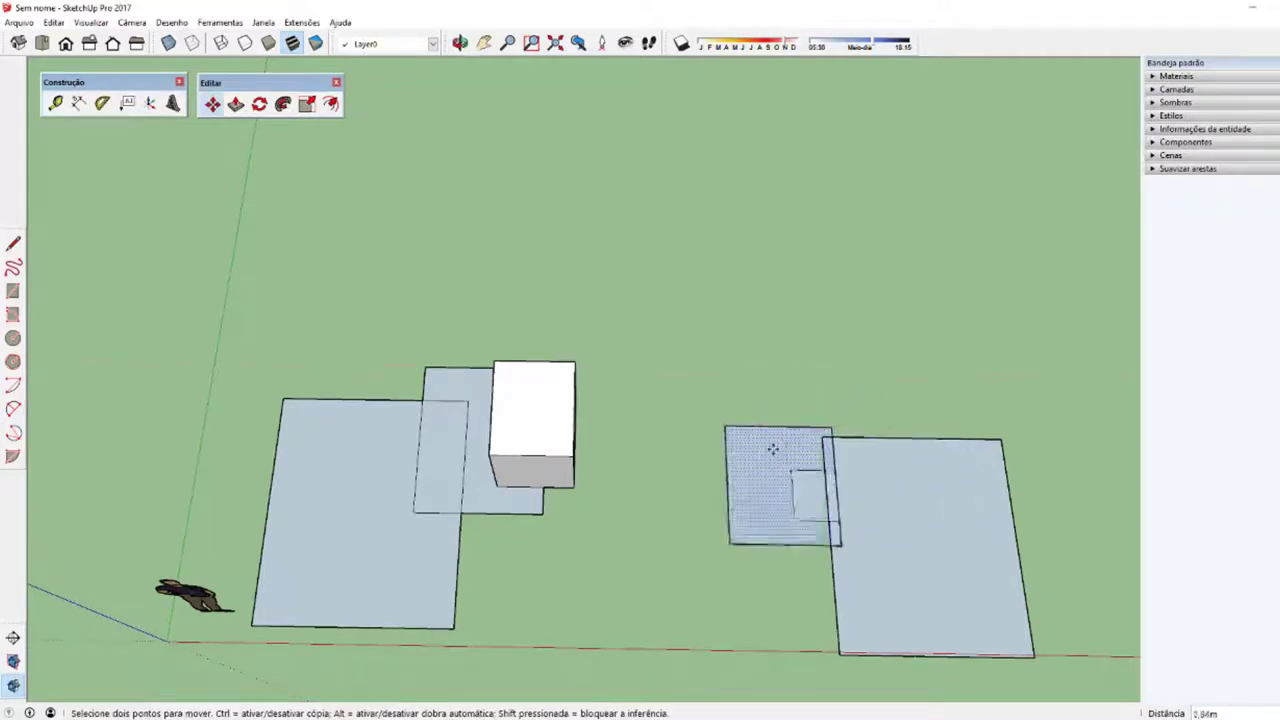
left_click(820, 373)
key("space")
left_click(871, 428)
key("m")
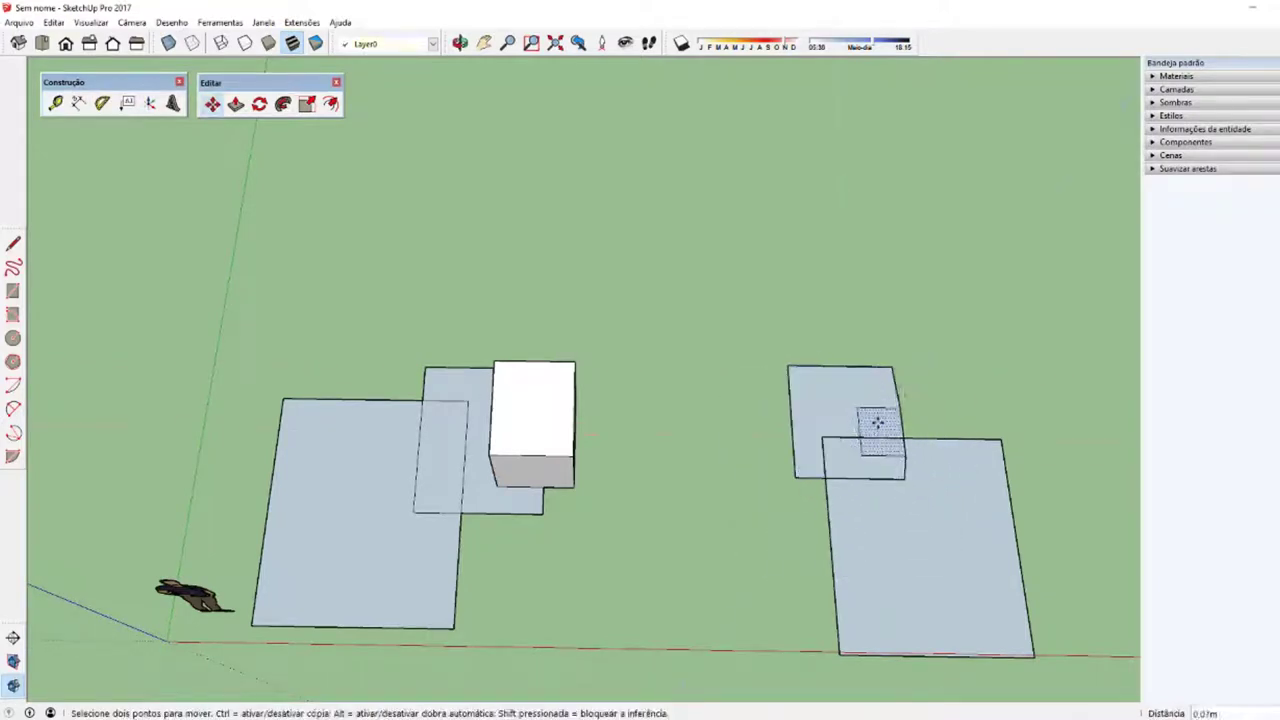
left_click(872, 425)
key("space")
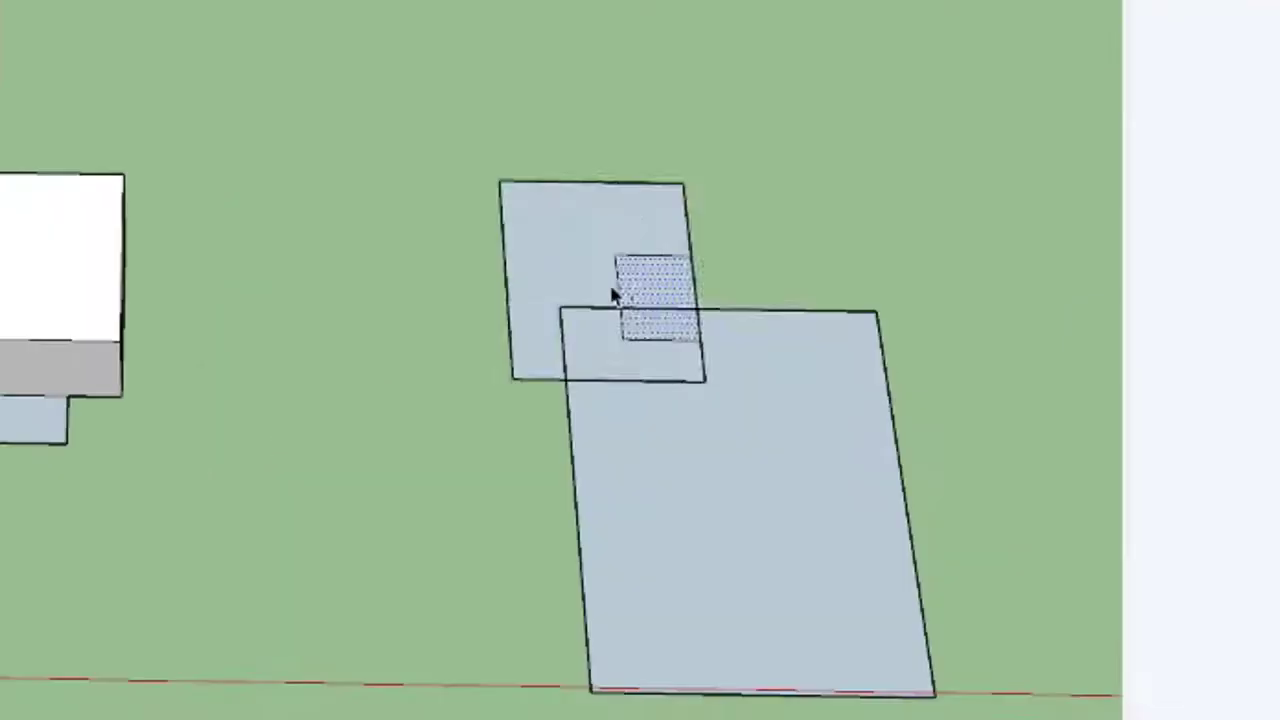
key("ctrl+z")
Step: Group the selected face, leaving it and the large face unmoved
right_click(705, 336)
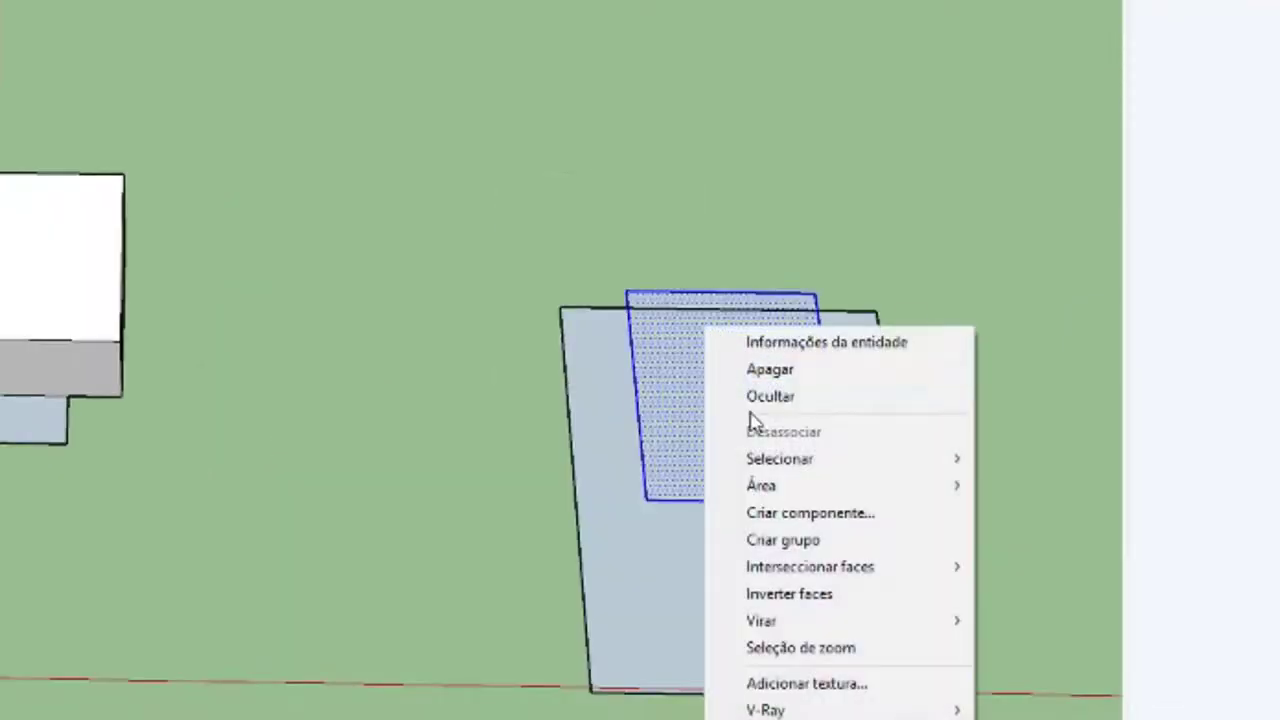
left_click(812, 540)
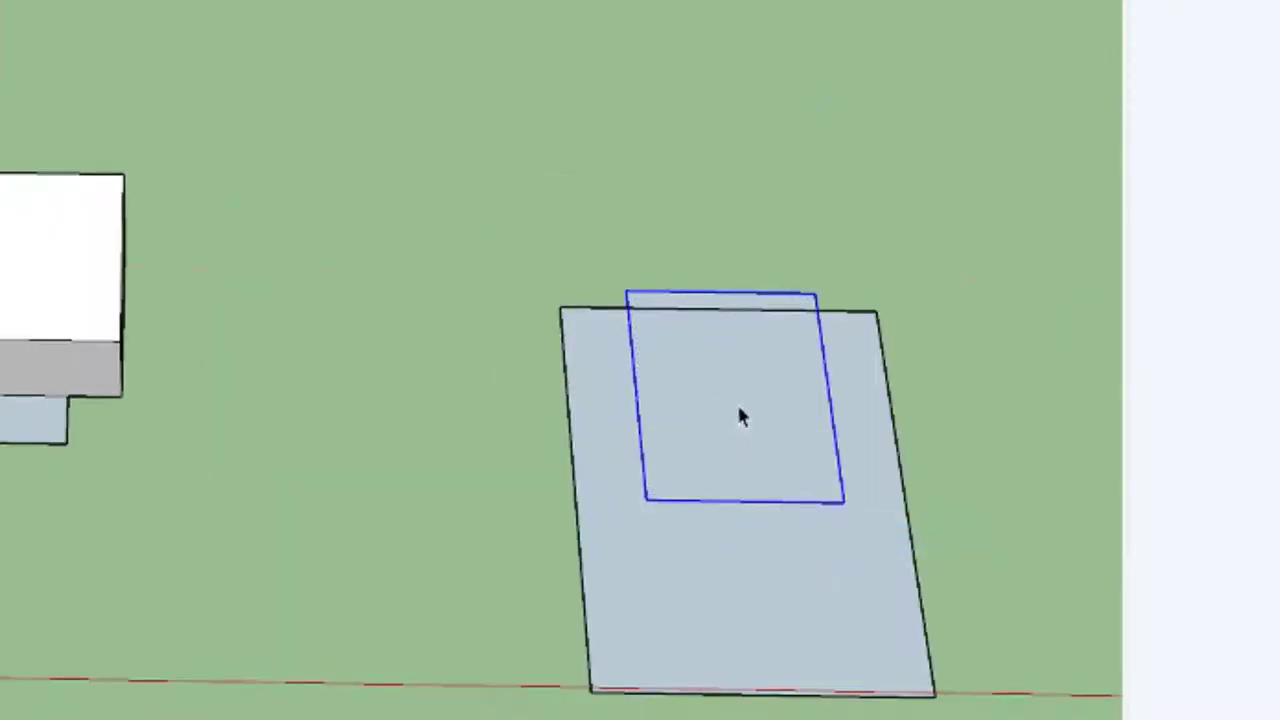
key("m")
left_click(740, 418)
key("space")
left_click(716, 548)
key("m")
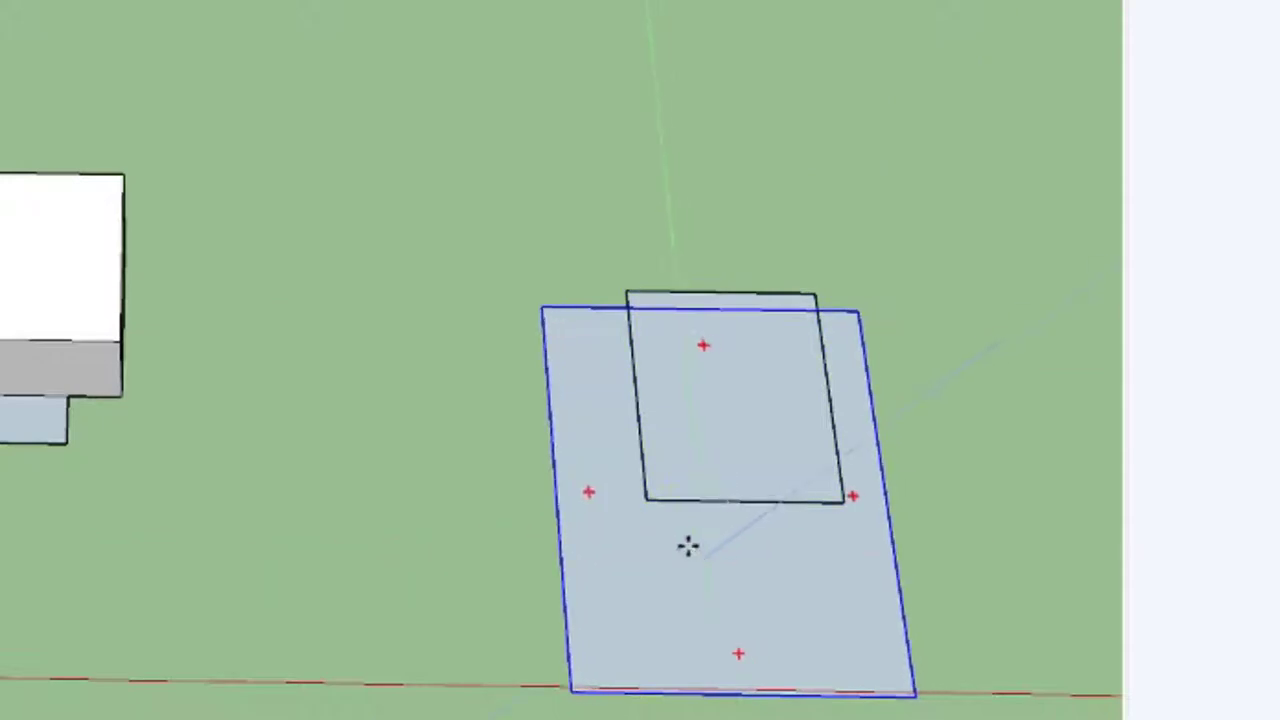
key("space")
Step: Draw a small rectangle inside the large face and move it above the right face
key("r")
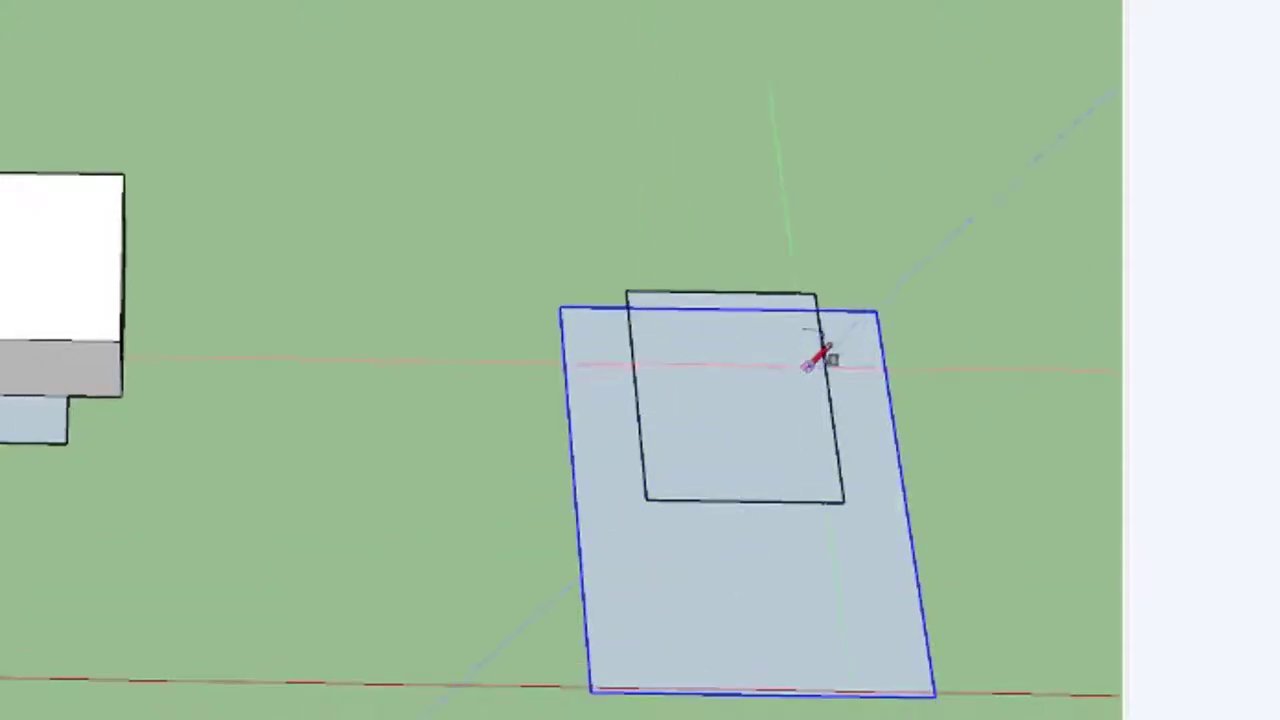
left_click(826, 365)
left_click(760, 464)
key("space")
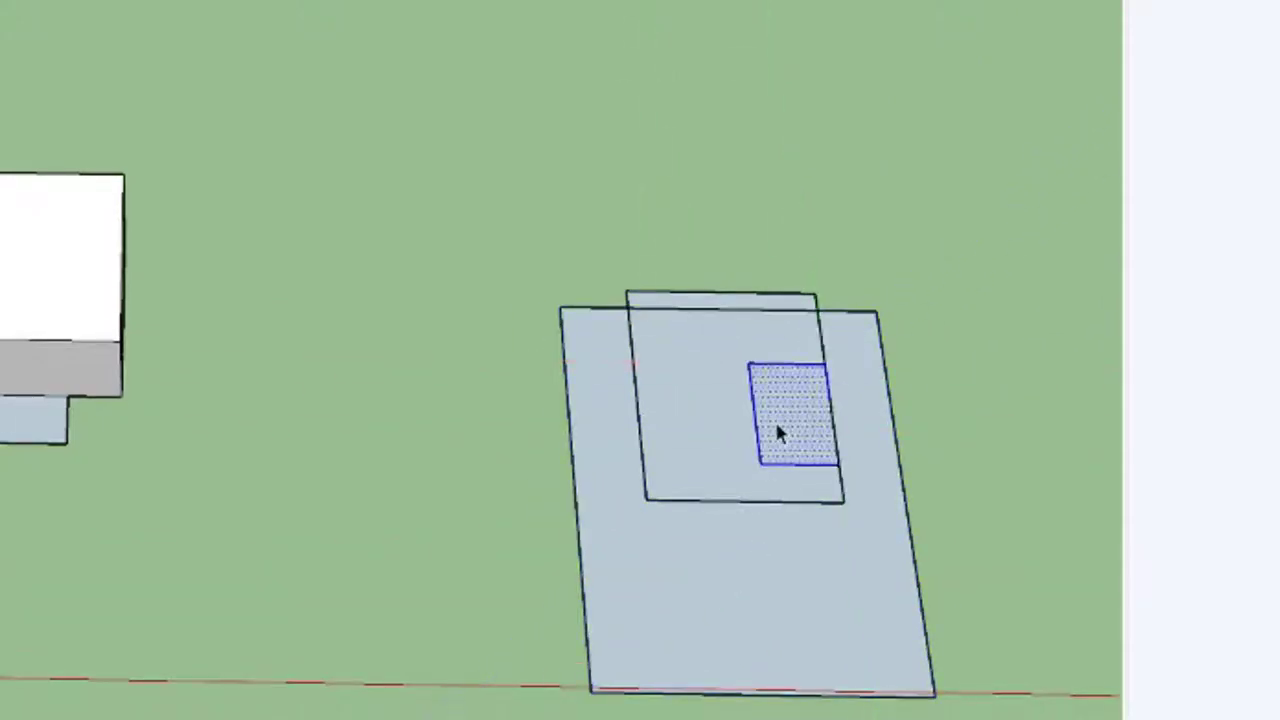
key("m")
left_click(780, 421)
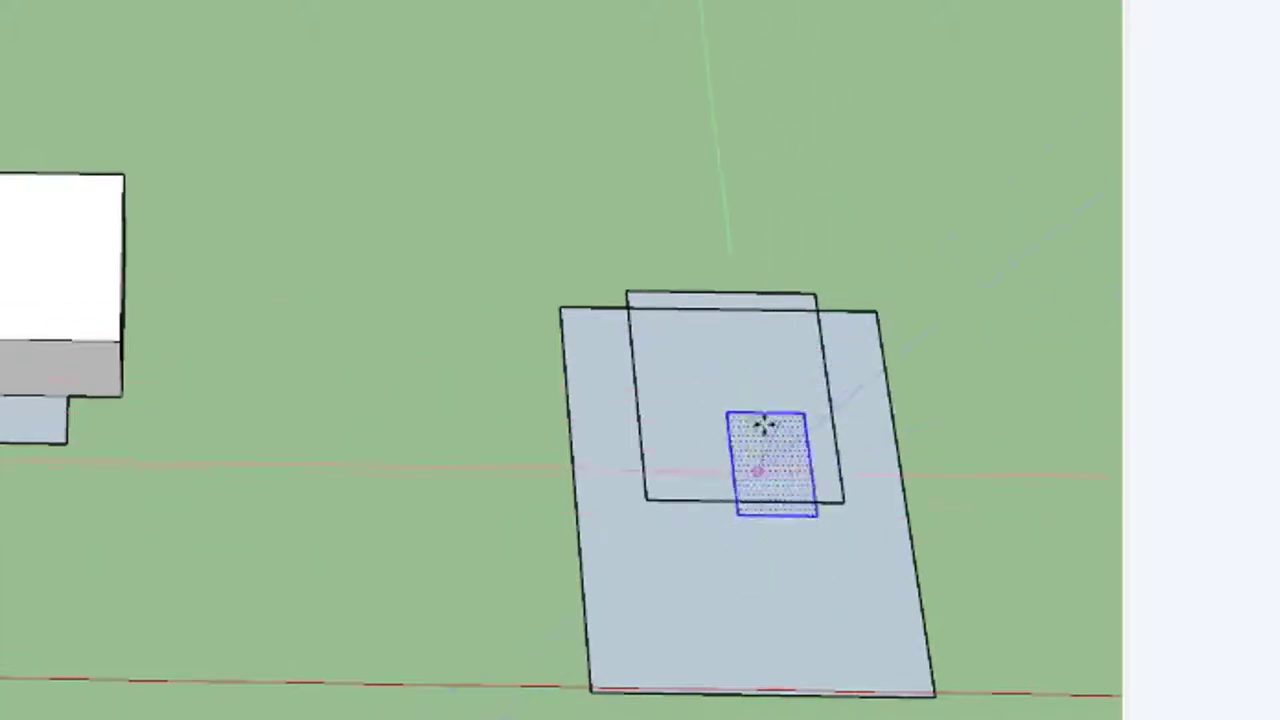
left_click(652, 258)
Step: Lift the inner rectangle up out of the right-hand face
left_click(574, 158)
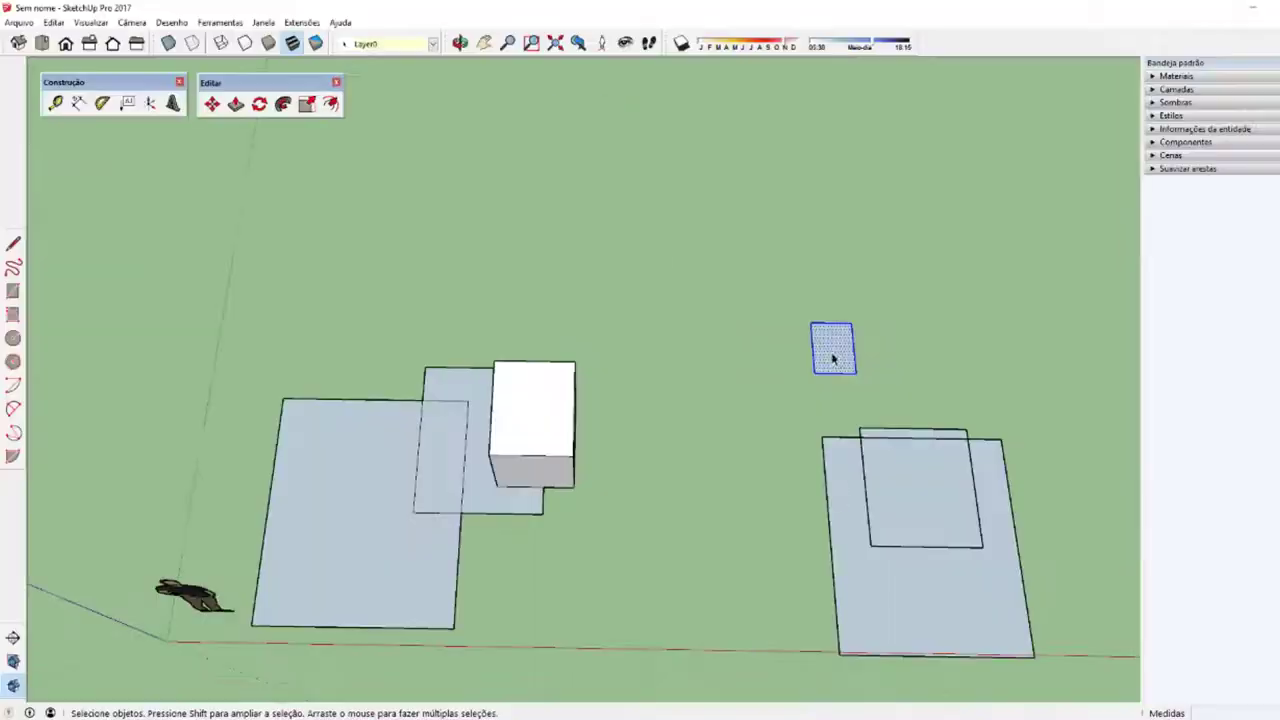
key("m")
mouse_move(829, 352)
left_mouse_down()
mouse_move(927, 610)
mouse_move(842, 377)
left_mouse_up()
key("space")
left_click(879, 505)
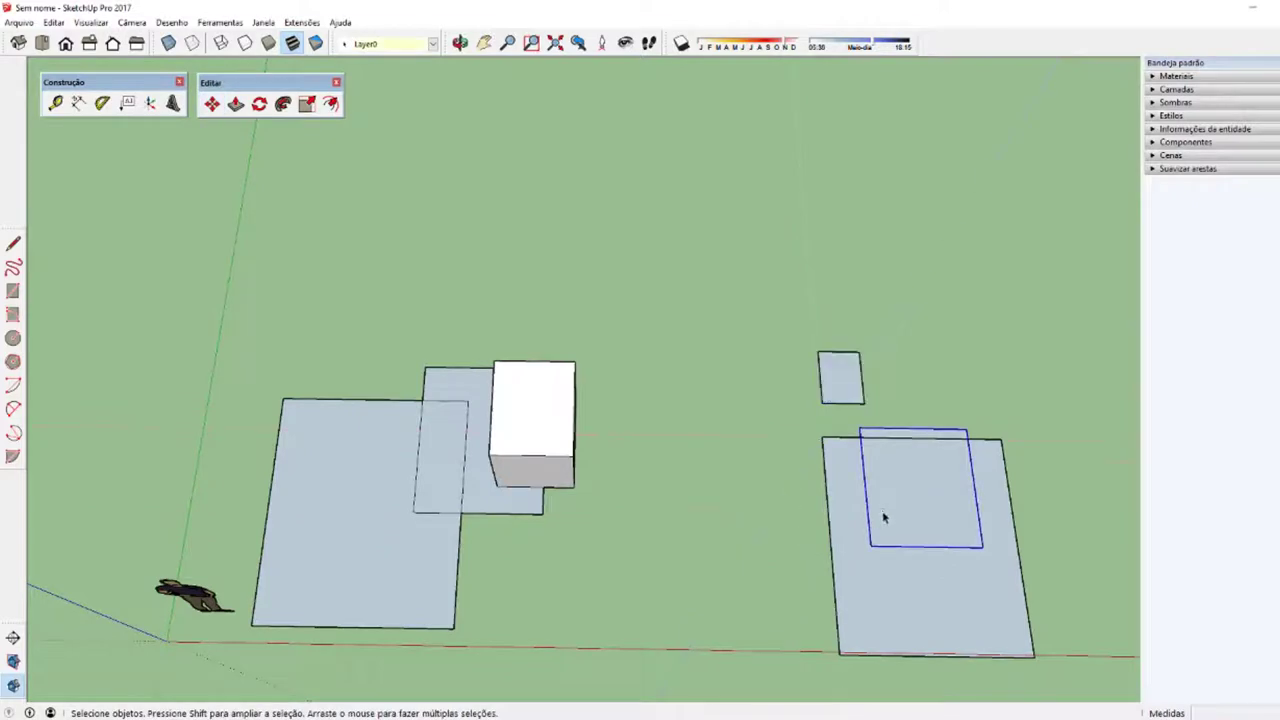
key("m")
left_click_drag(882, 515, 900, 366)
key("space")
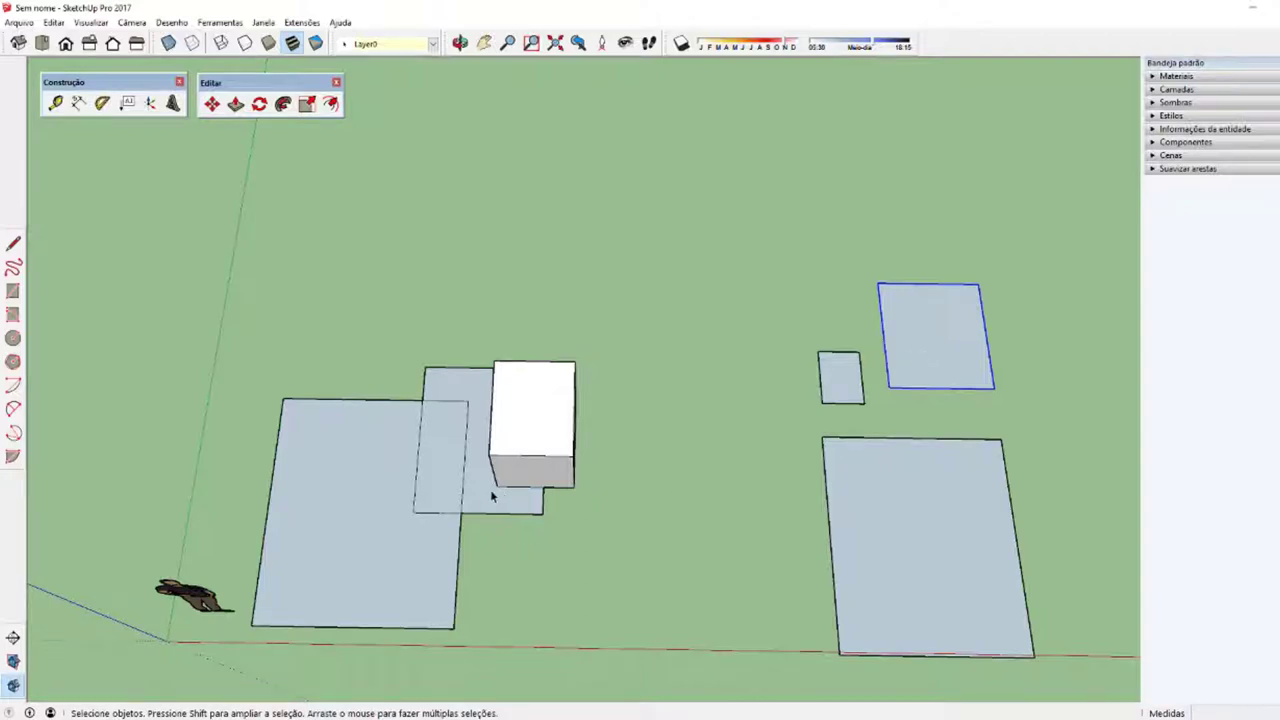
Step: Draw a new rectangle on the ground between the shapes
middle_click_drag(491, 496, 627, 378)
left_click(572, 492)
key("m")
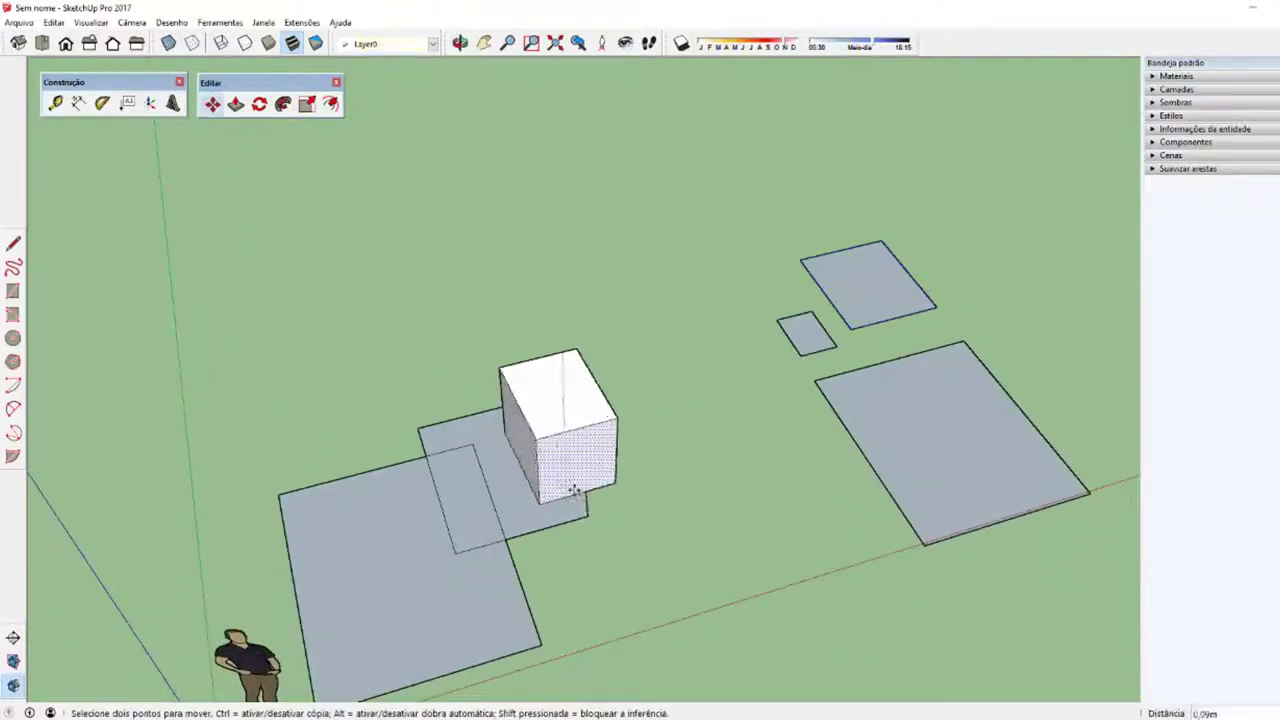
left_click(574, 494)
key("space")
mouse_move(619, 495)
middle_mouse_down()
mouse_move(909, 528)
mouse_move(814, 591)
mouse_move(491, 520)
middle_mouse_up()
key("r")
left_click(478, 437)
left_click(566, 558)
key("space")
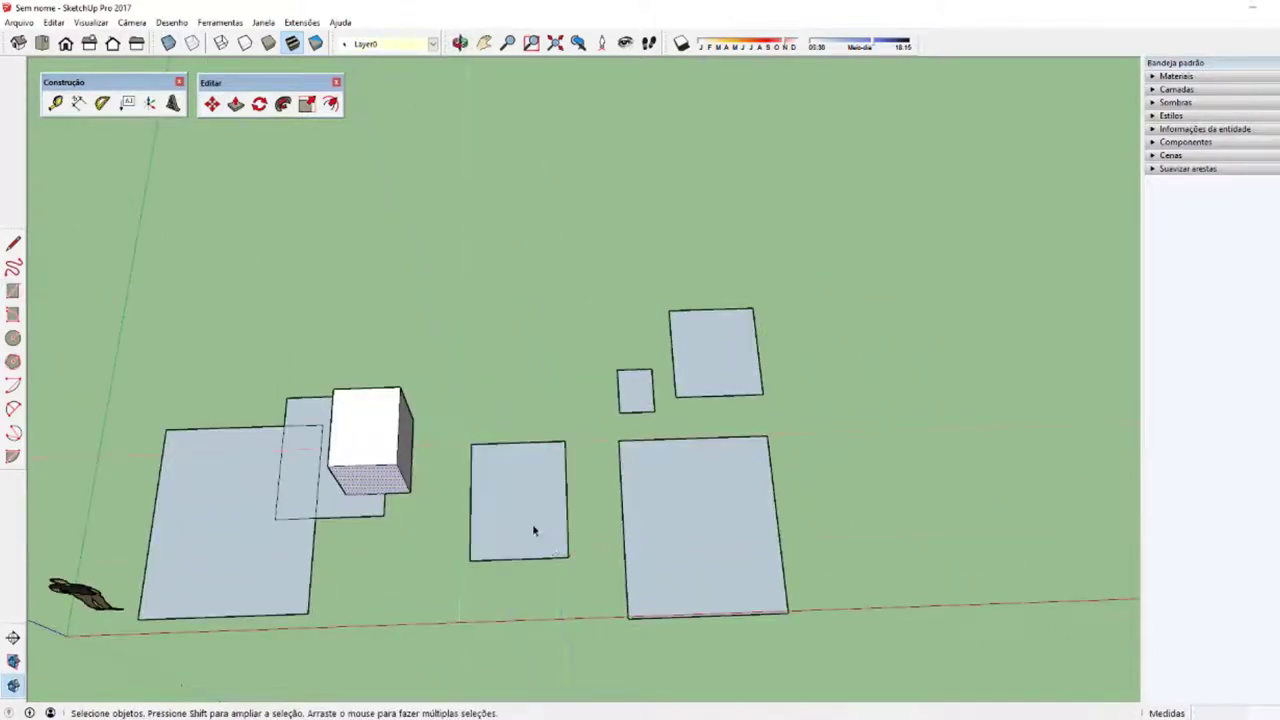
left_click(528, 530)
Step: Push/Pull the new rectangle into a 2.41m tall box and group it
key("p")
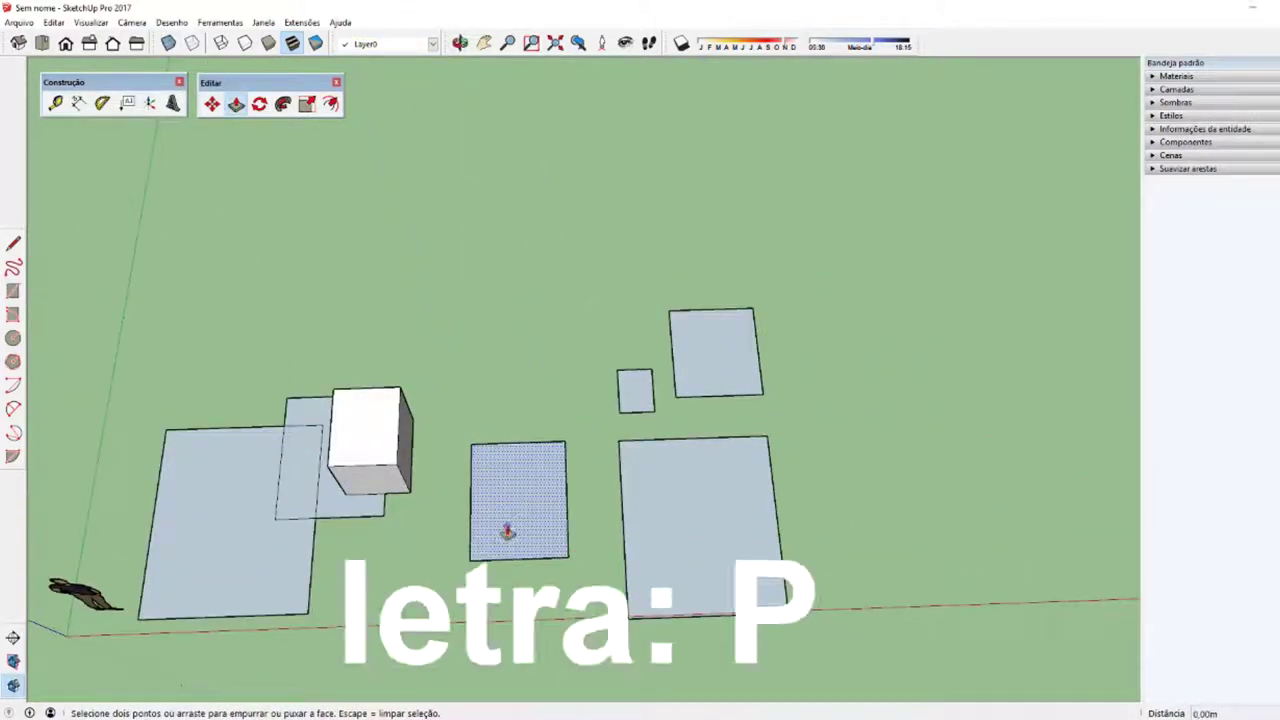
left_click(509, 507)
left_click(451, 620)
mouse_move(451, 620)
middle_mouse_down()
mouse_move(551, 509)
mouse_move(453, 483)
middle_mouse_up()
key("space")
left_click(536, 531)
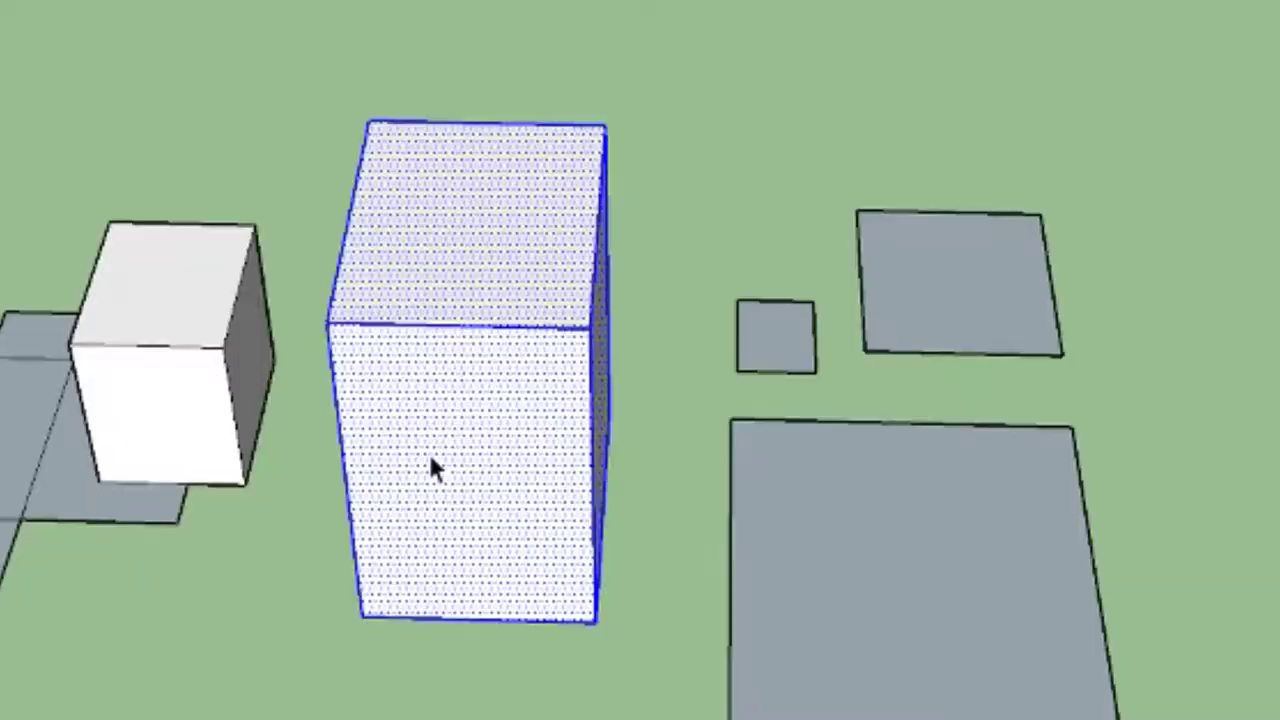
right_click(489, 486)
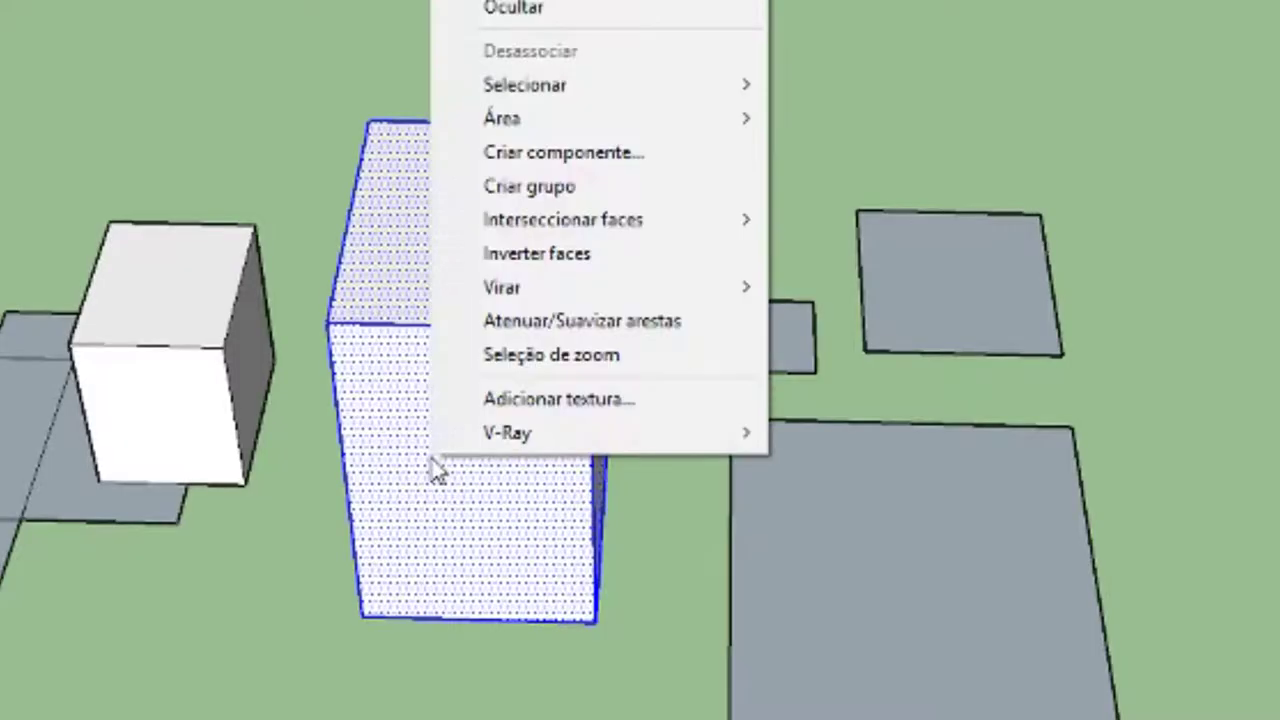
left_click(545, 203)
Step: Move the tall box group onto the ground beside the smaller white box
middle_click_drag(394, 660, 951, 677)
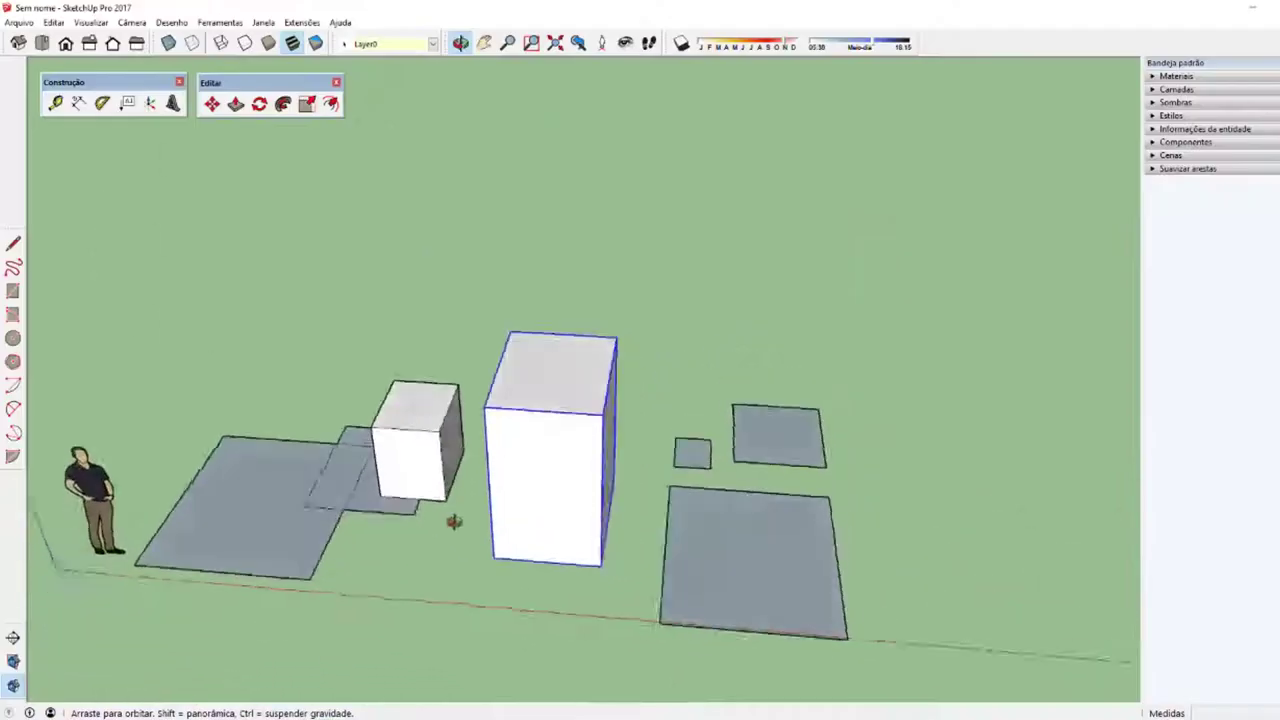
middle_click_drag(482, 556, 703, 626)
key("m")
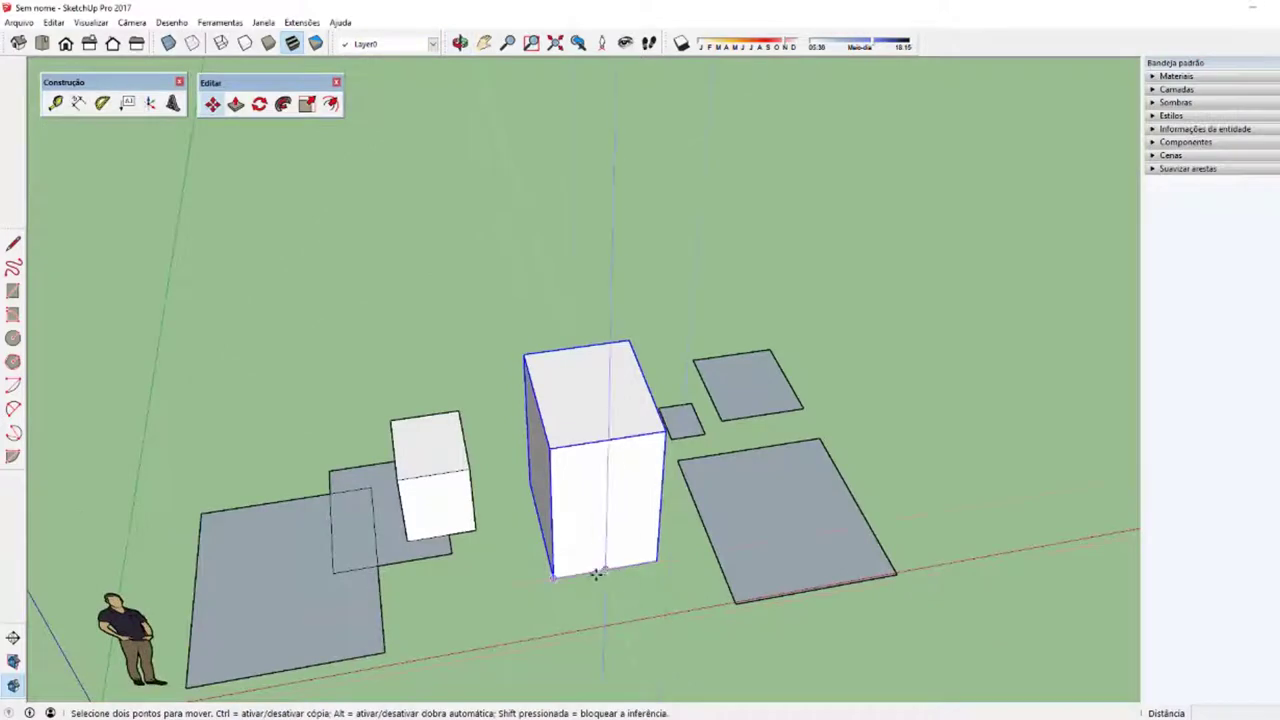
left_click(585, 575)
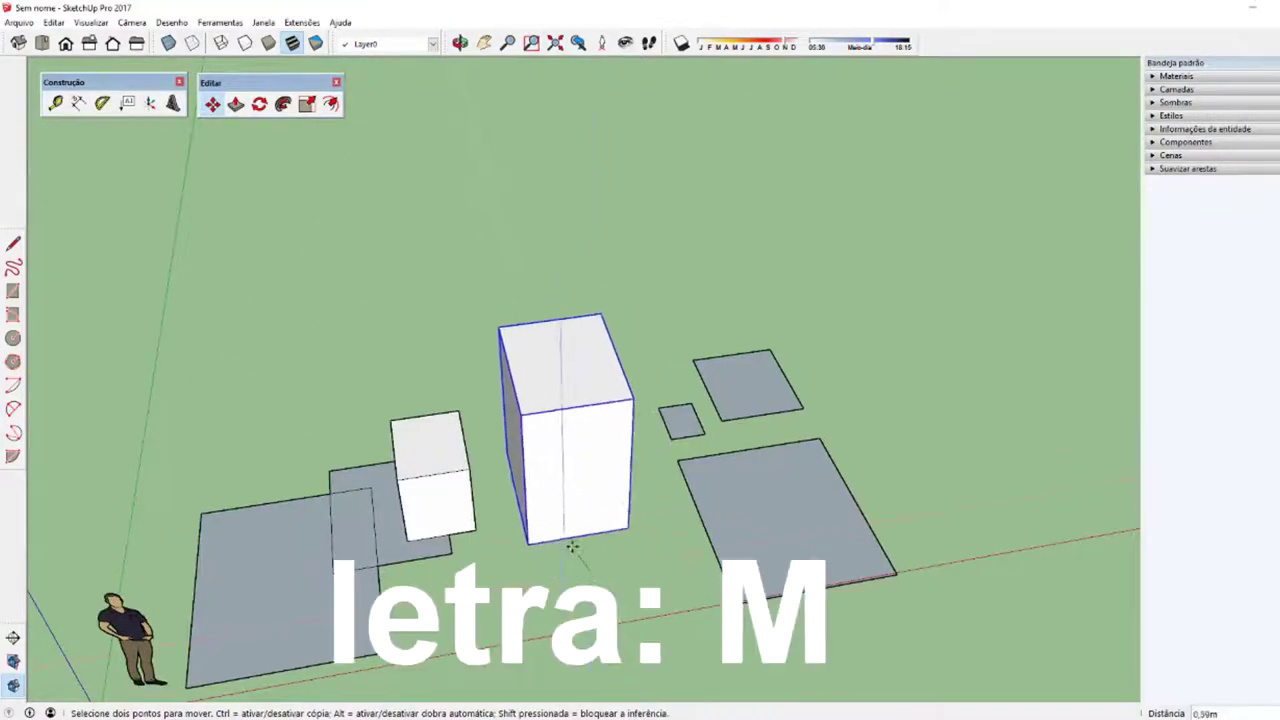
key("space")
key("m")
left_click(553, 577)
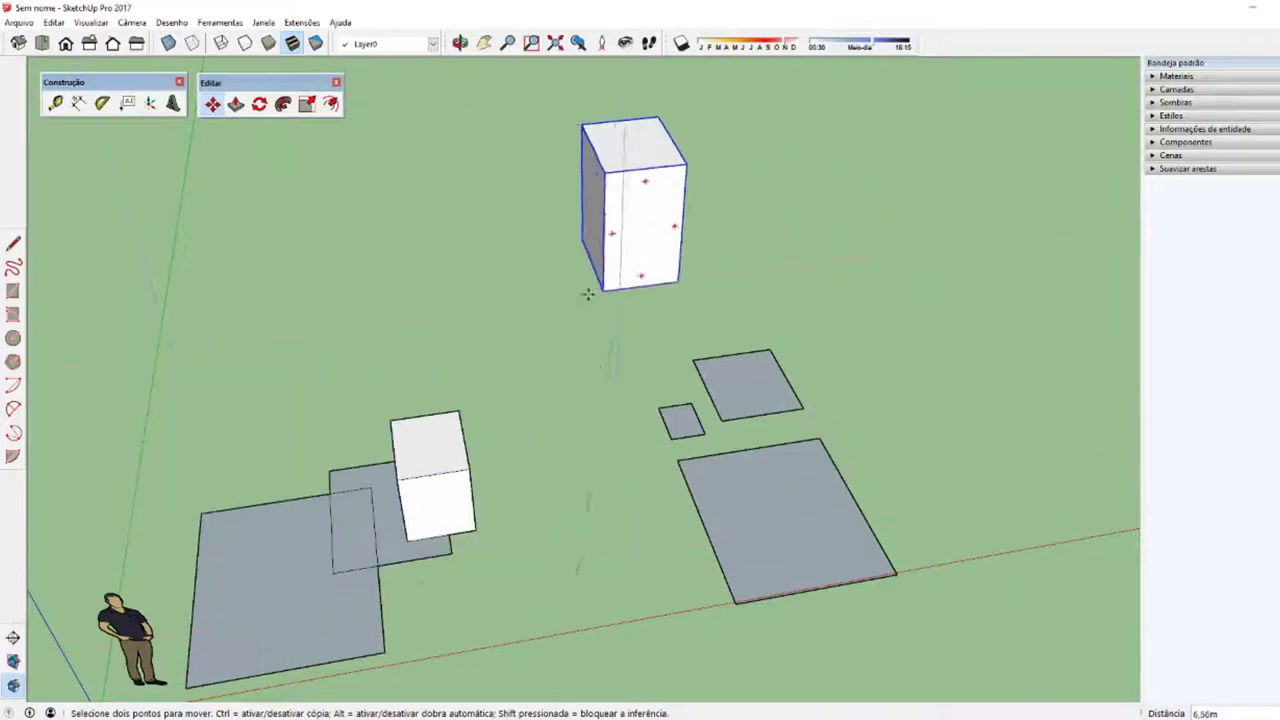
left_click(765, 574)
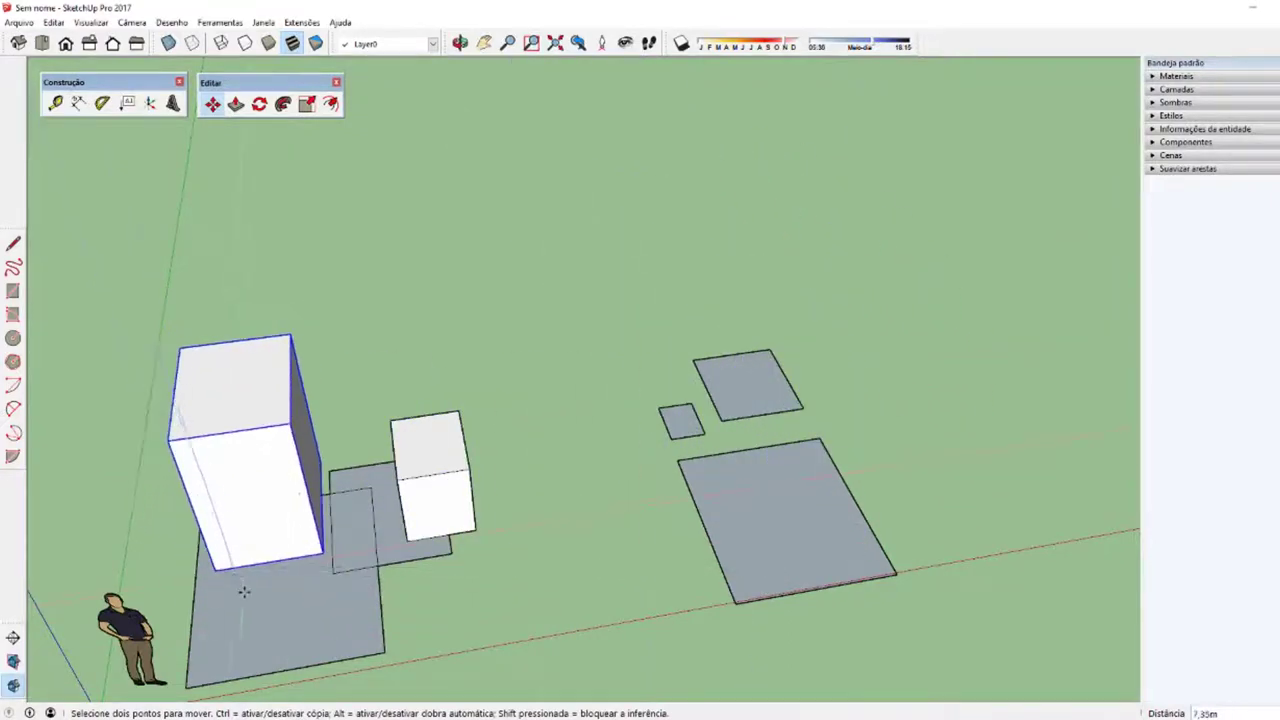
left_click(372, 642)
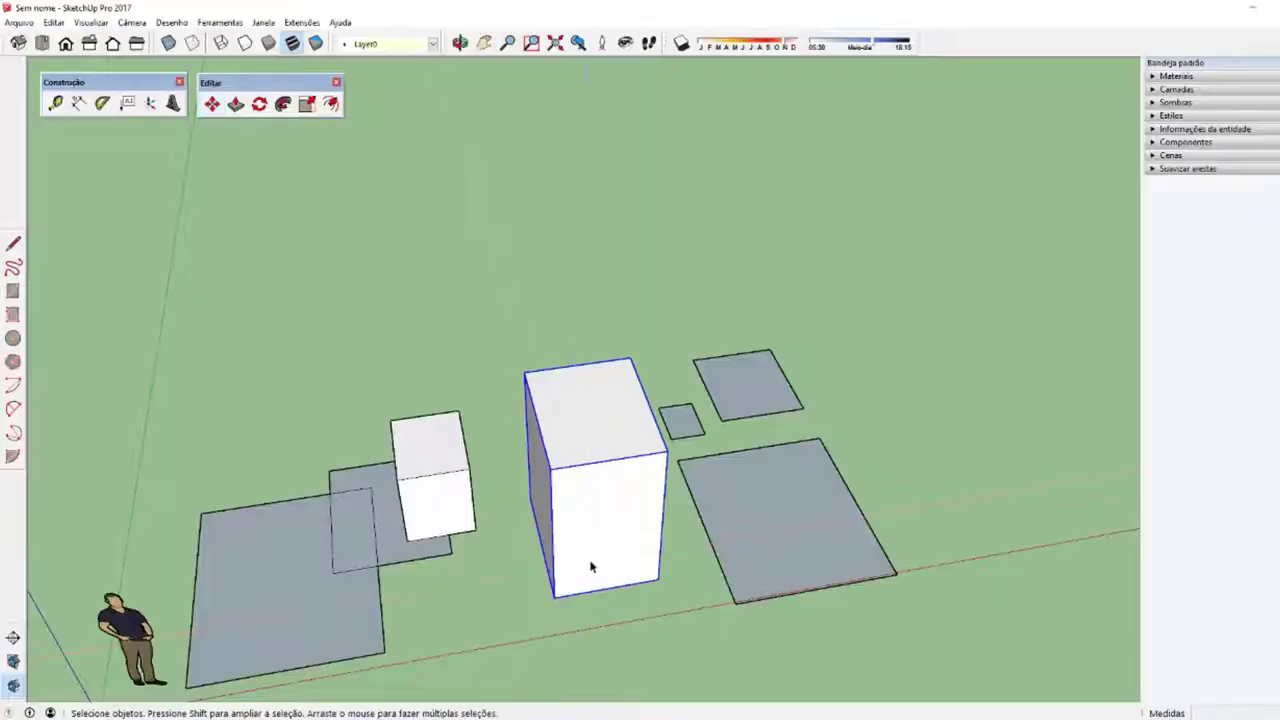
Step: Explode the tall box's group into loose geometry
right_click(252, 549)
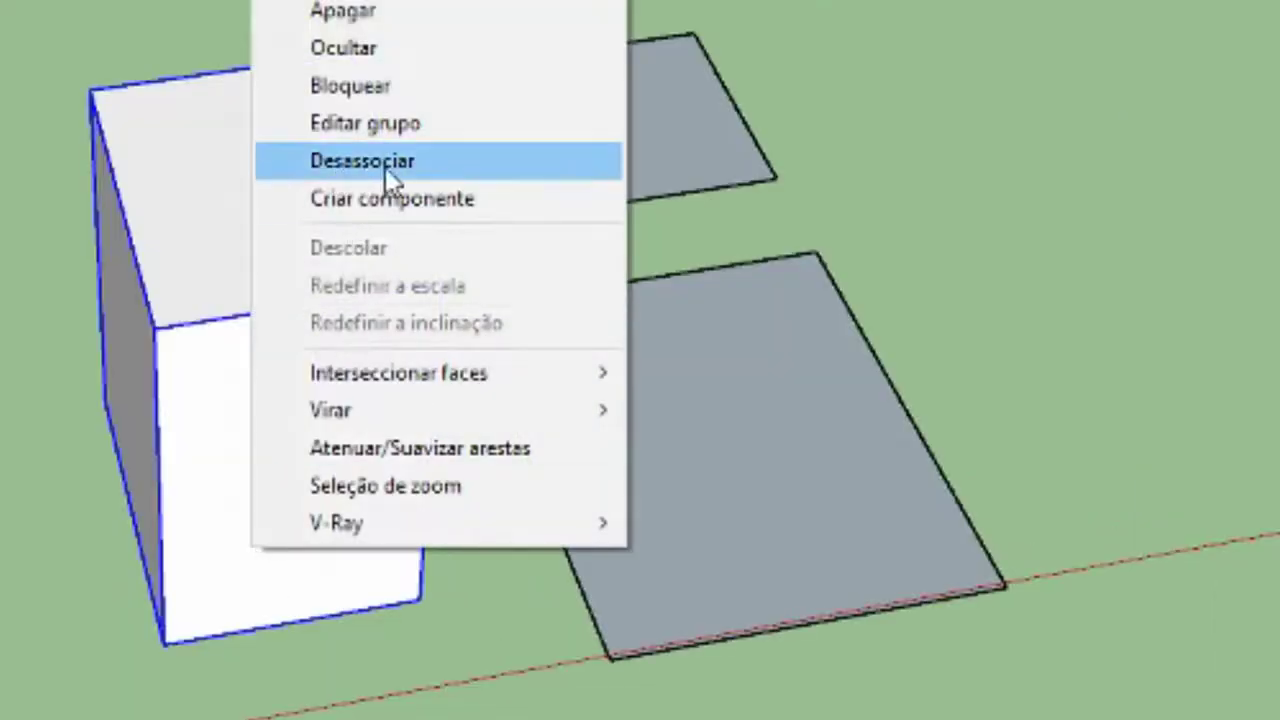
left_click(388, 172)
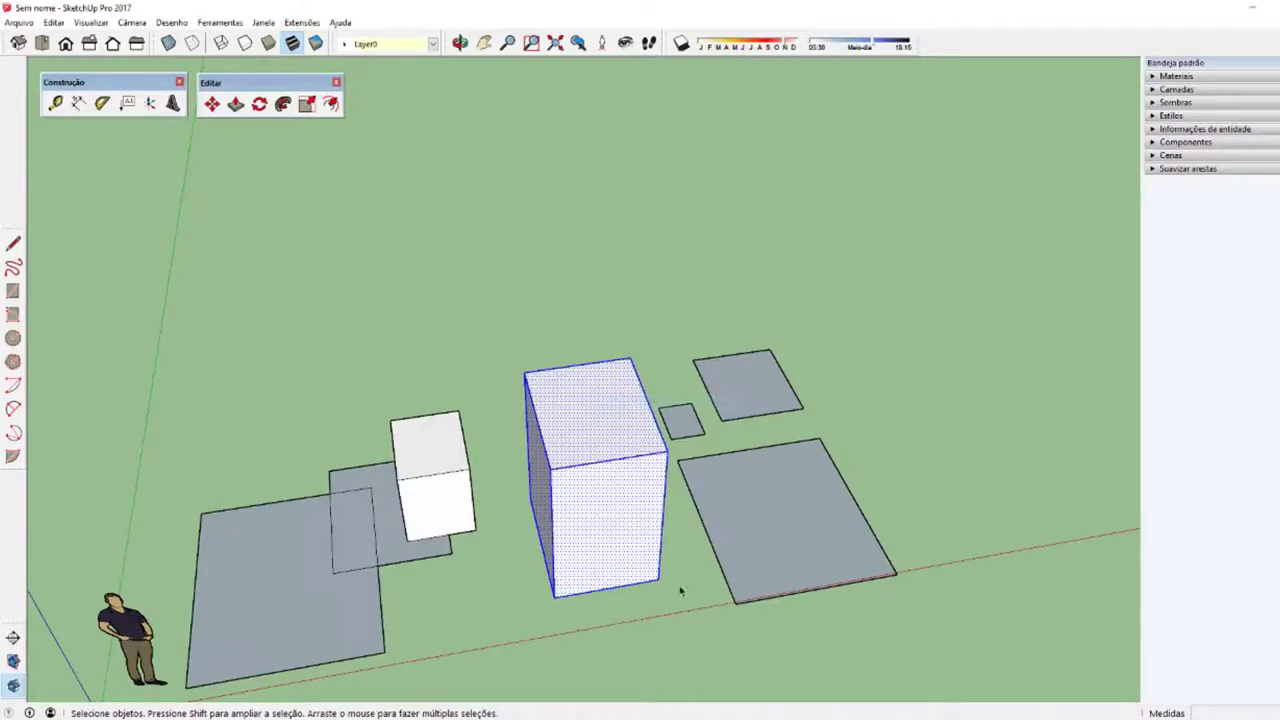
mouse_move(680, 591)
middle_mouse_down()
mouse_move(486, 594)
mouse_move(600, 606)
mouse_move(580, 620)
mouse_move(641, 652)
middle_mouse_up()
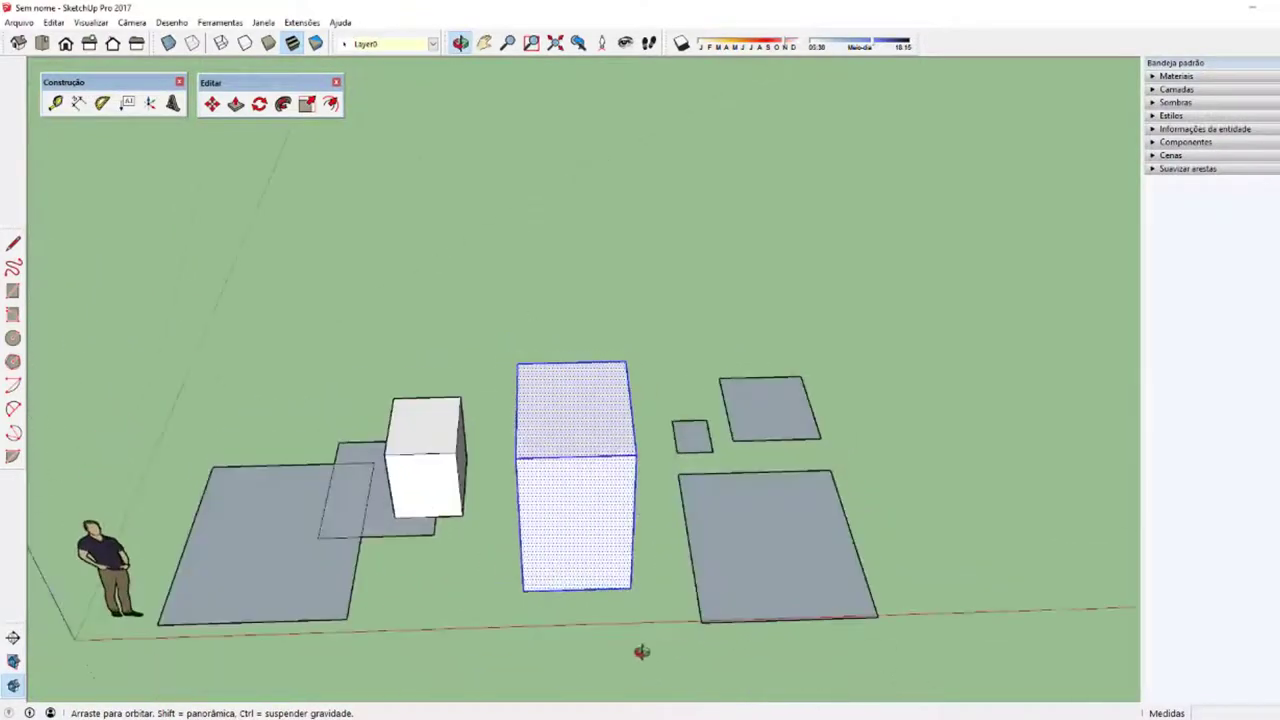
middle_click_drag(526, 578, 659, 601)
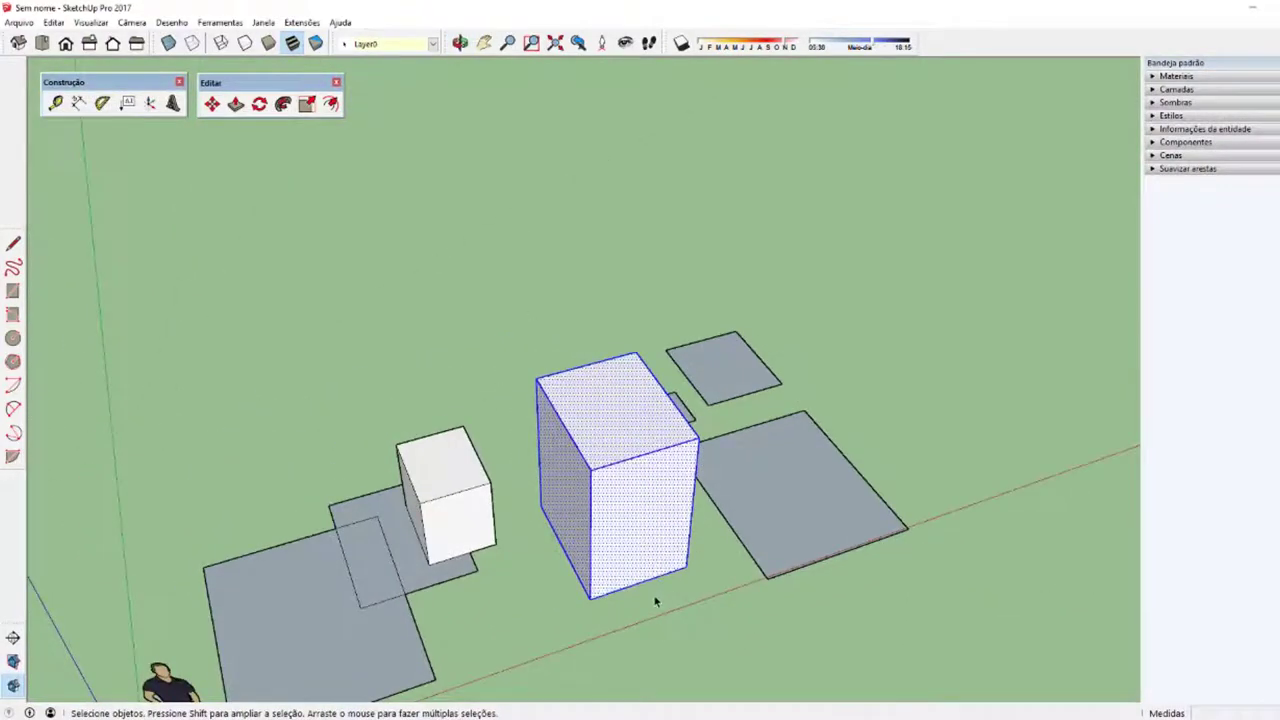
Step: Move the tall box onto the large left grey rectangle beside the figure, then window-select it
key("m")
left_click(590, 597)
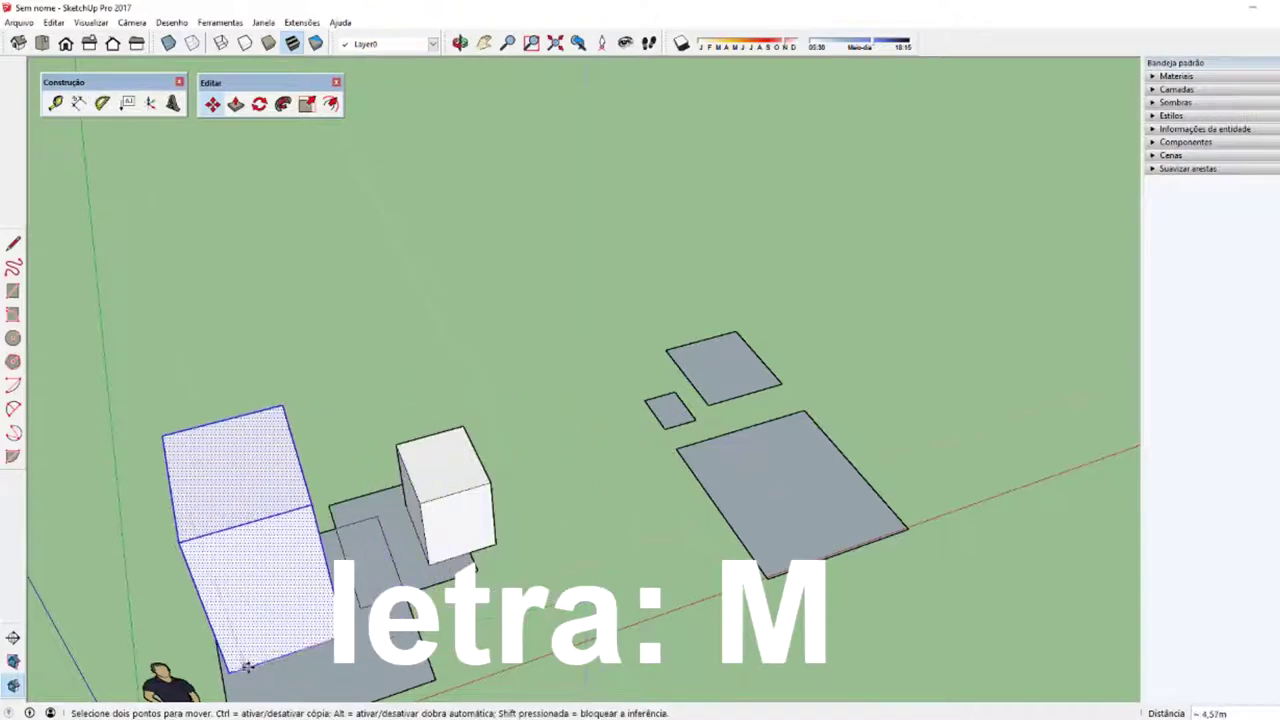
left_click(247, 666)
middle_click_drag(247, 666, 477, 505)
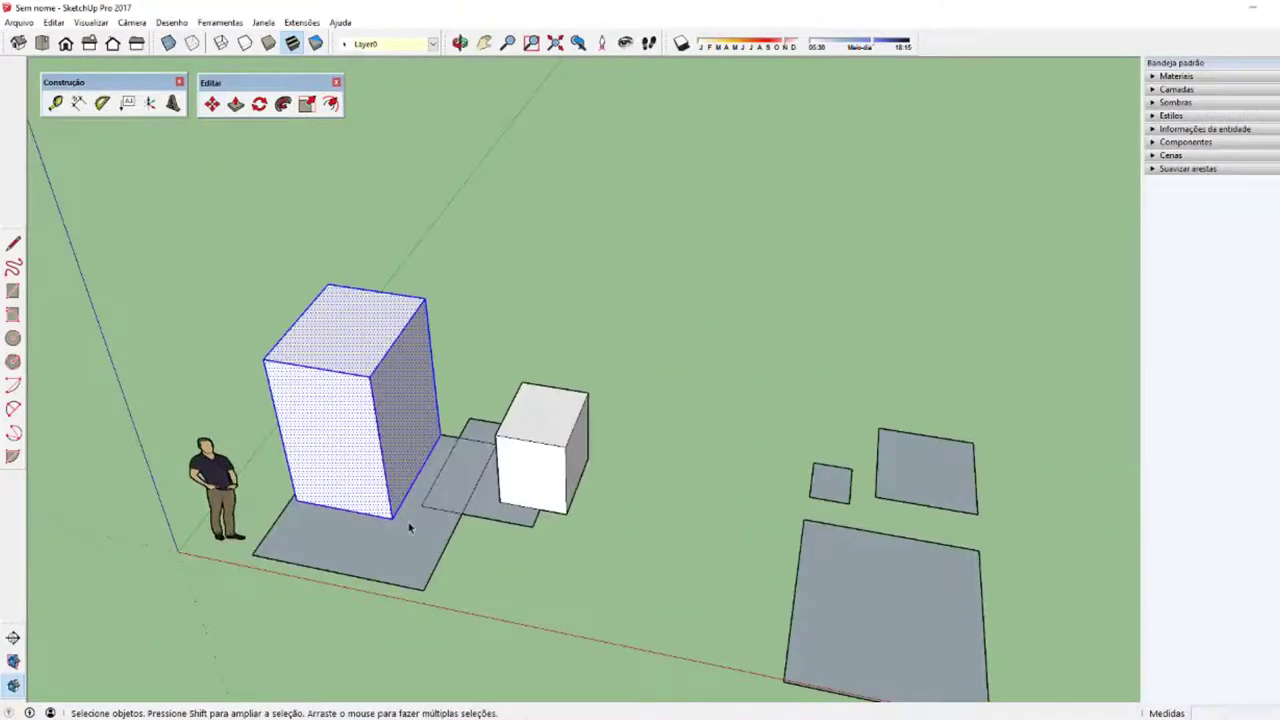
mouse_move(396, 530)
middle_mouse_down()
mouse_move(706, 589)
mouse_move(446, 309)
middle_mouse_up()
left_click(650, 595)
left_click_drag(394, 249, 590, 586)
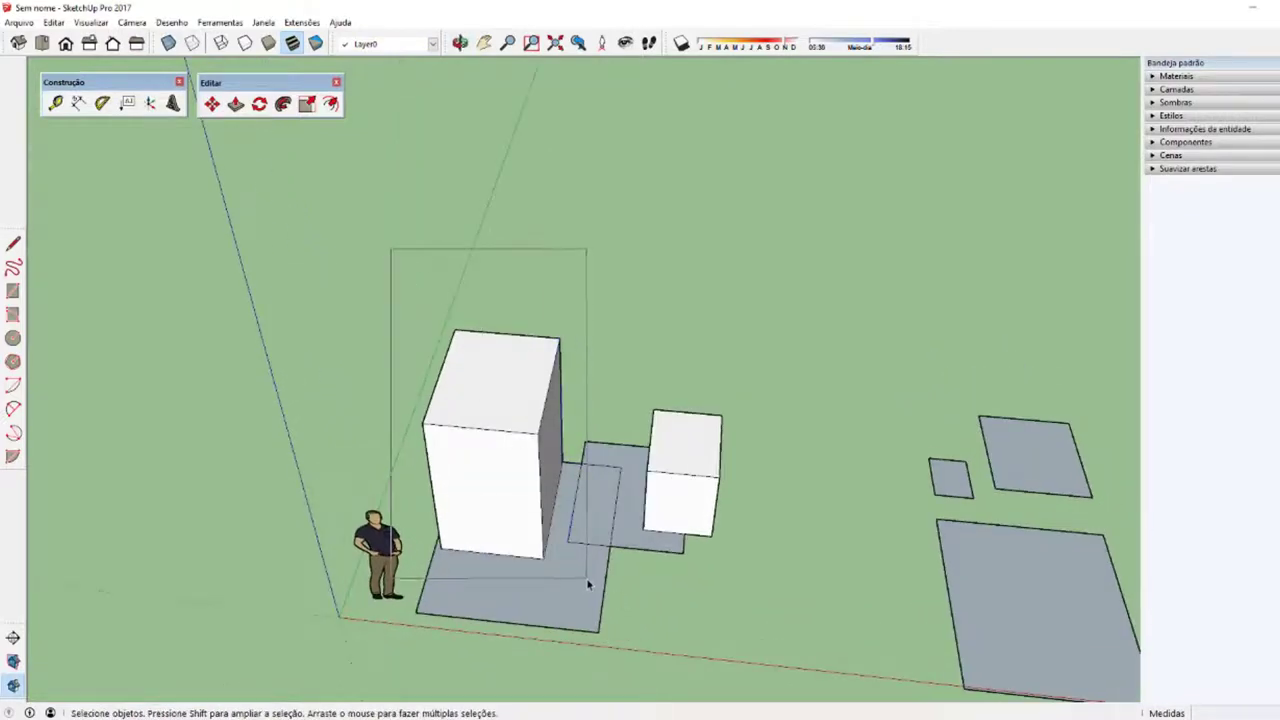
Step: Move the tall box to the back corner of the large grey rectangle
left_click_drag(391, 281, 555, 568)
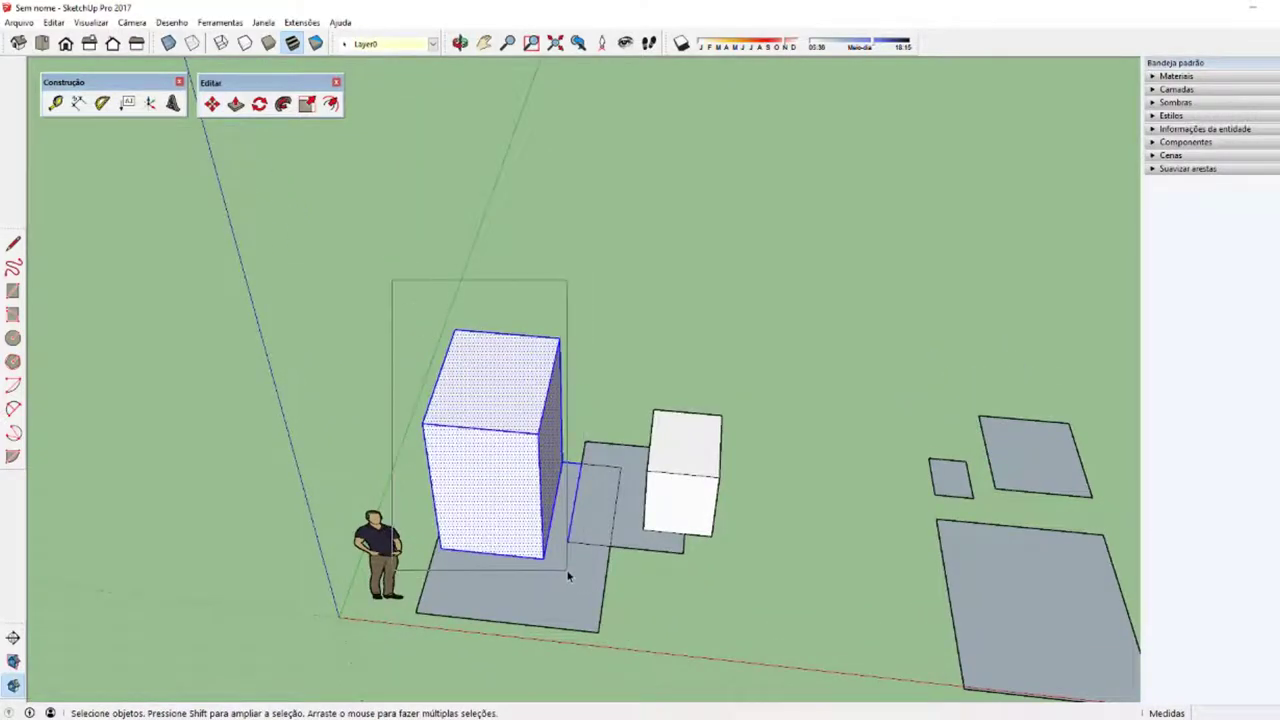
key("m")
middle_click_drag(547, 565, 490, 563)
left_click(490, 563)
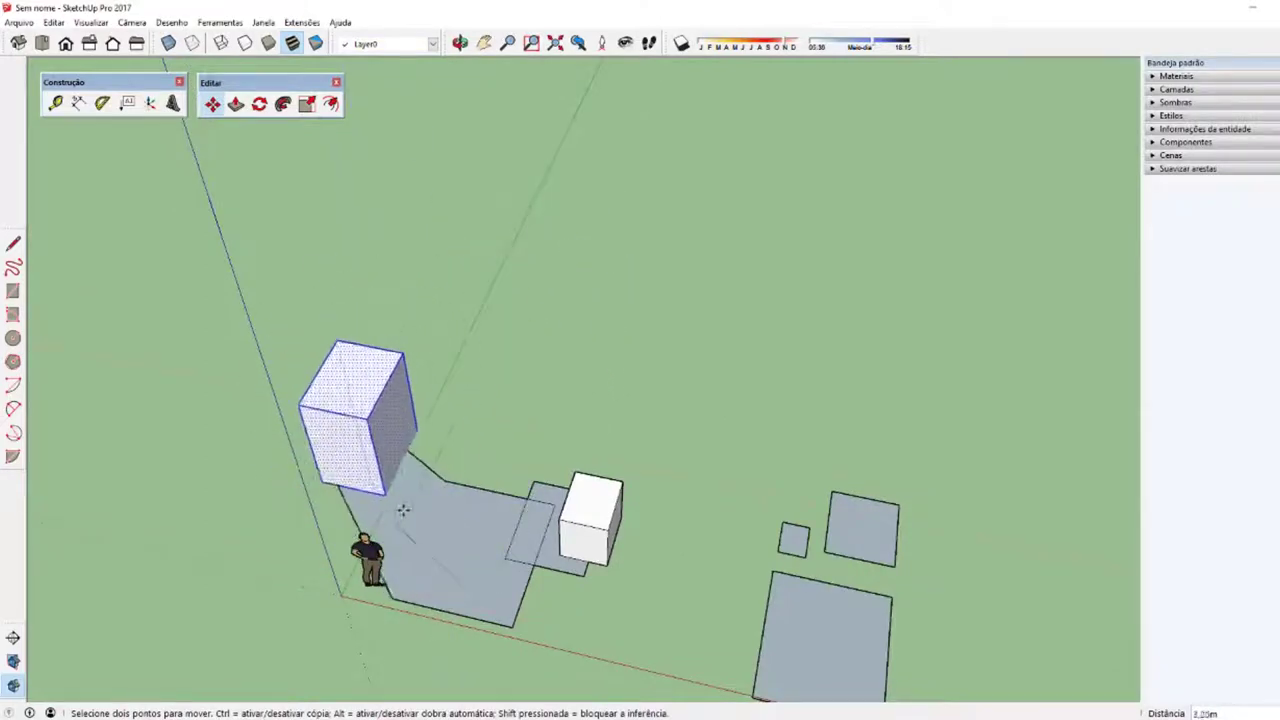
left_click(396, 593)
mouse_move(396, 595)
middle_mouse_down()
mouse_move(520, 603)
mouse_move(546, 563)
middle_mouse_up()
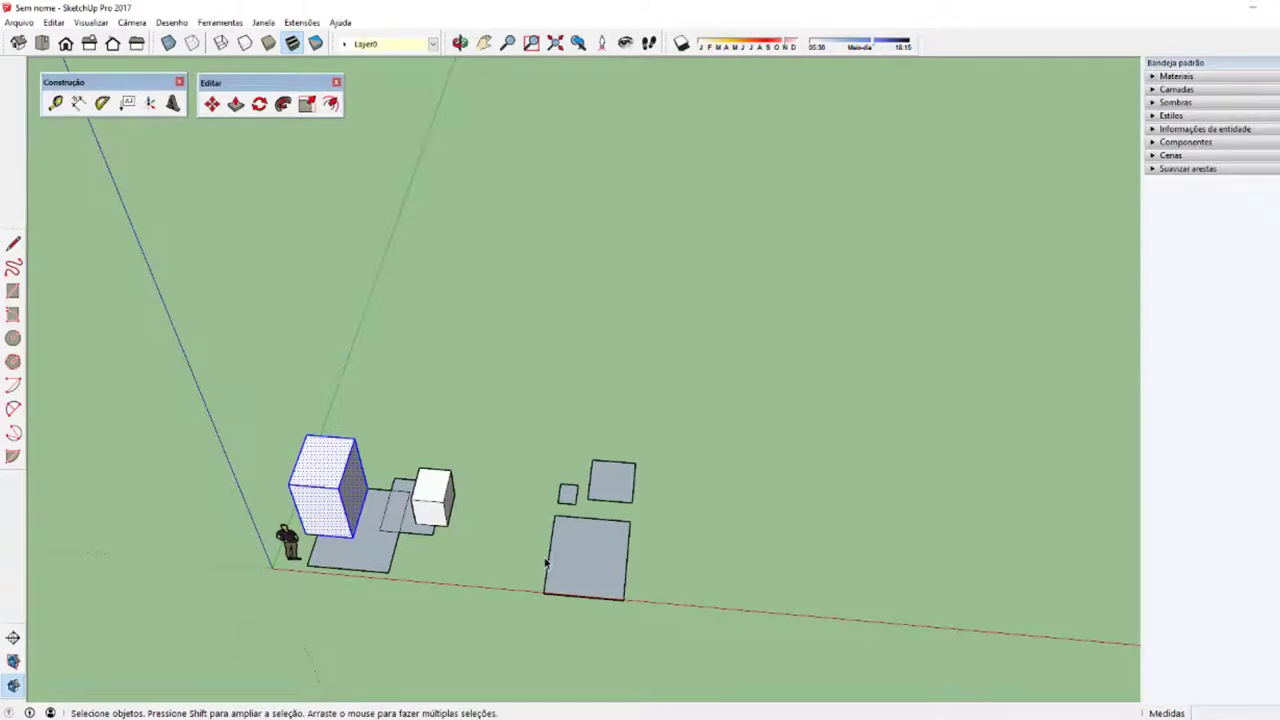
Step: Select the large grey square and the small white box to inspect them
left_click(592, 488)
middle_click_drag(592, 488, 622, 543)
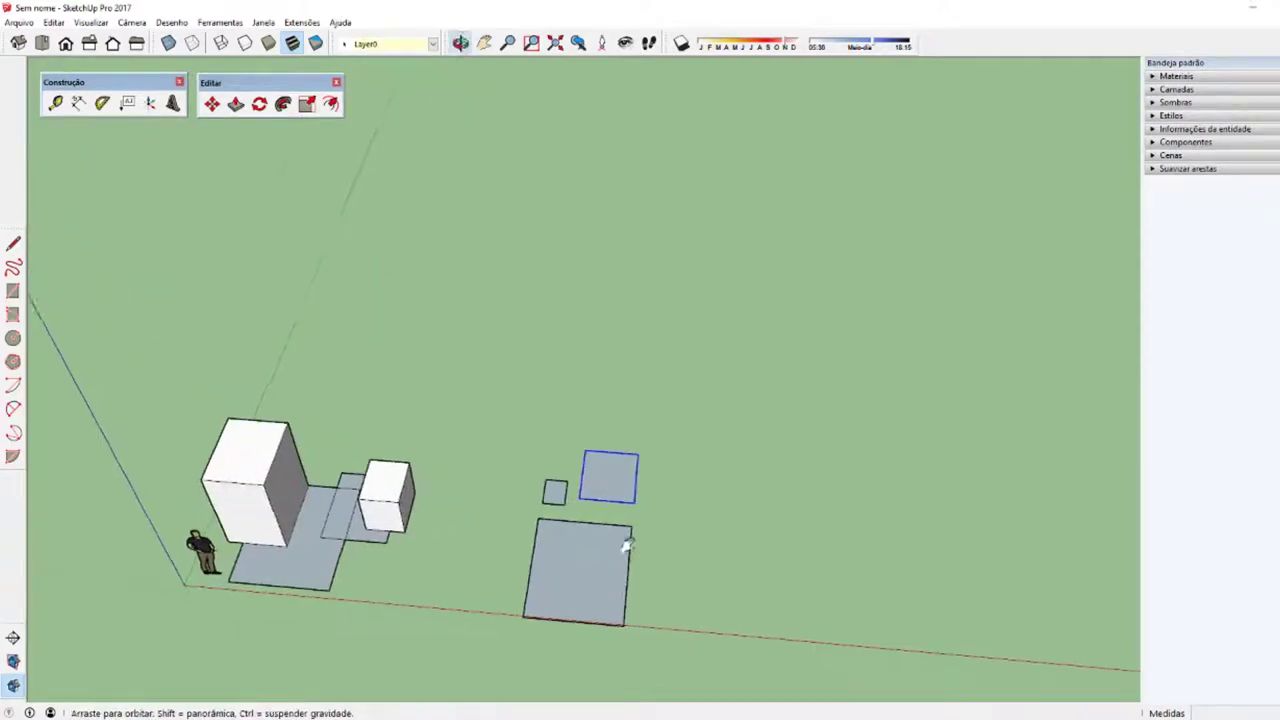
left_click(438, 538)
mouse_move(493, 548)
middle_mouse_down()
mouse_move(686, 586)
mouse_move(388, 445)
middle_mouse_up()
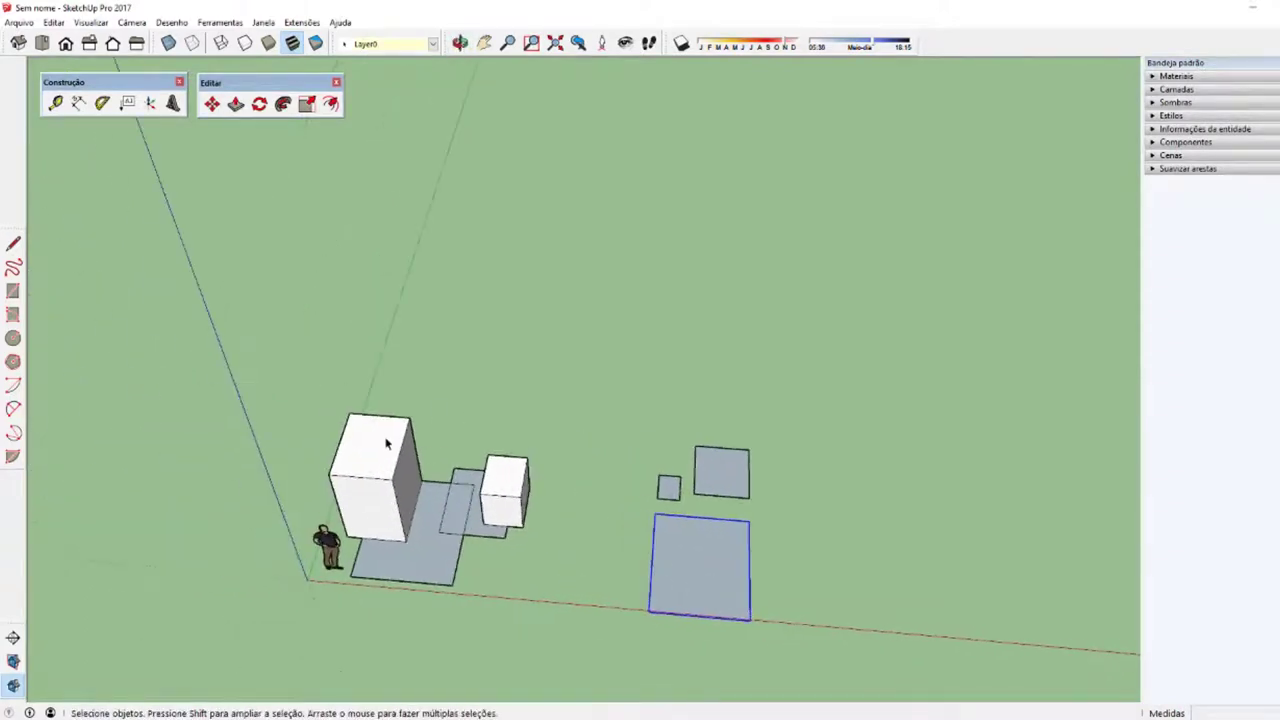
left_click(388, 445)
left_click(503, 488)
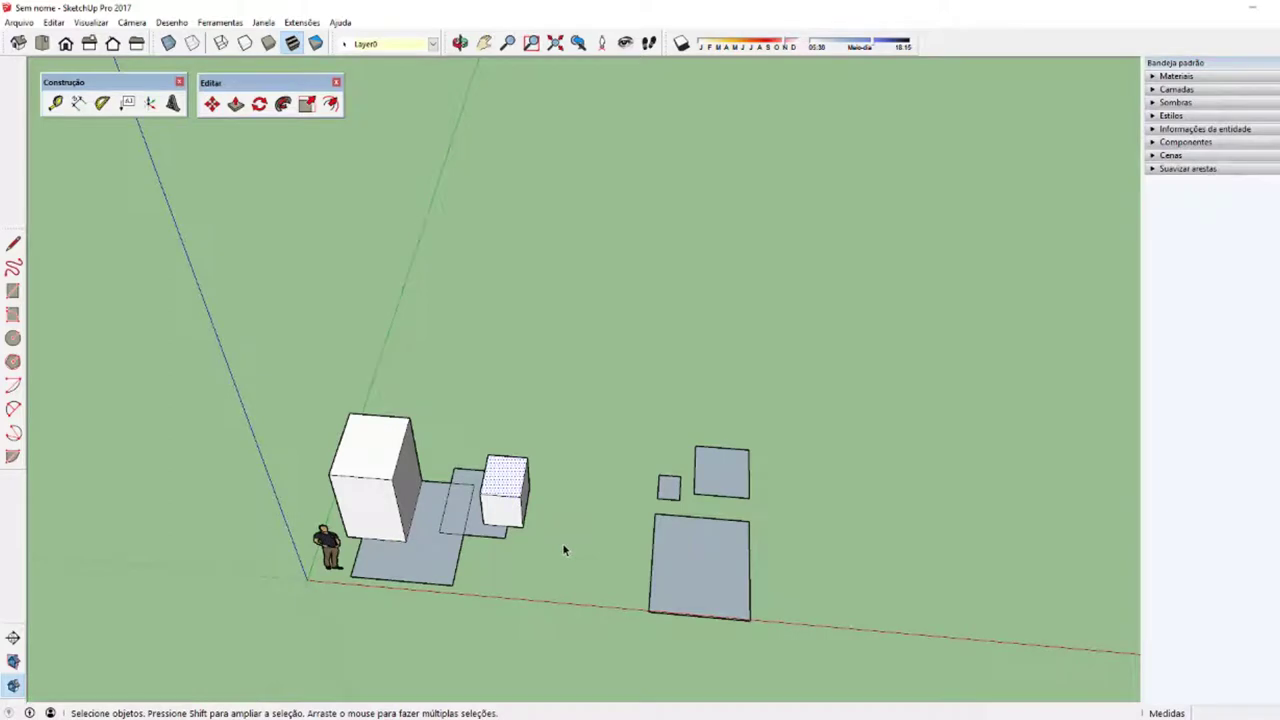
left_click(697, 545)
mouse_move(695, 543)
middle_mouse_down()
mouse_move(569, 566)
mouse_move(553, 553)
mouse_move(556, 582)
middle_mouse_up()
Step: Inside the grey square's group, reposition its face, then leave the group
double_click(556, 580)
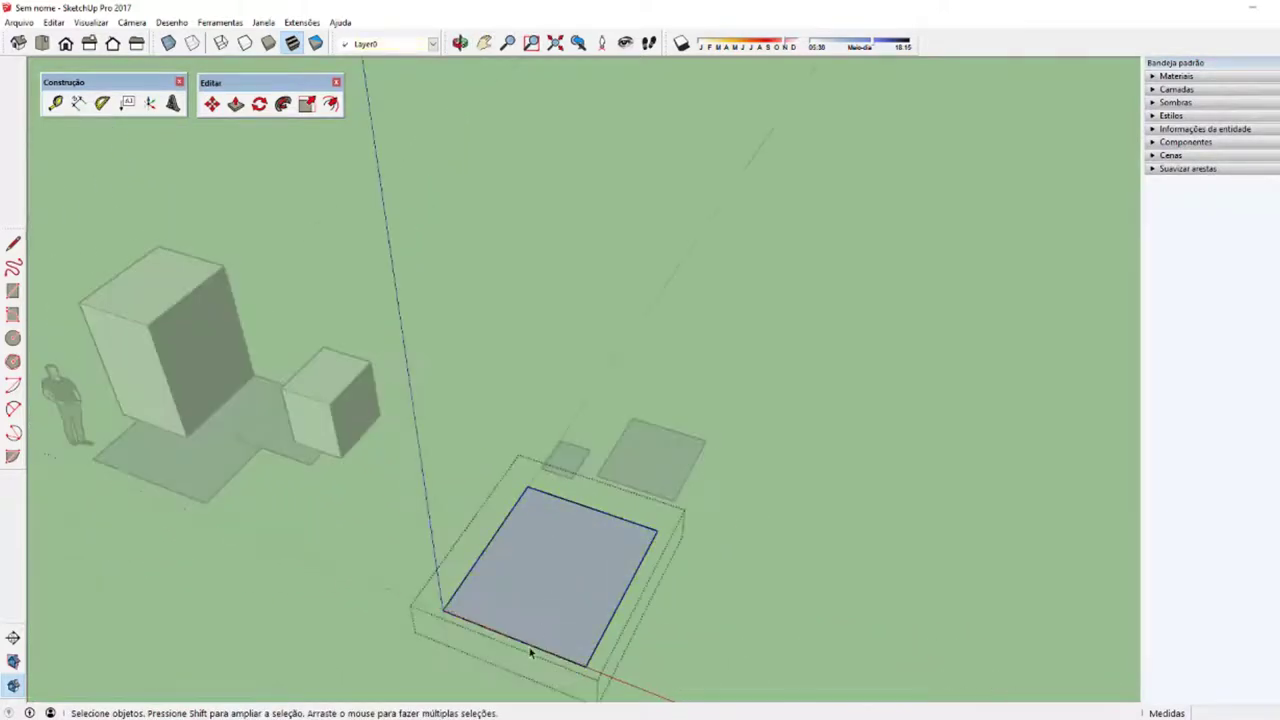
mouse_move(531, 653)
middle_mouse_down()
mouse_move(389, 597)
mouse_move(229, 569)
mouse_move(554, 611)
mouse_move(665, 582)
middle_mouse_up()
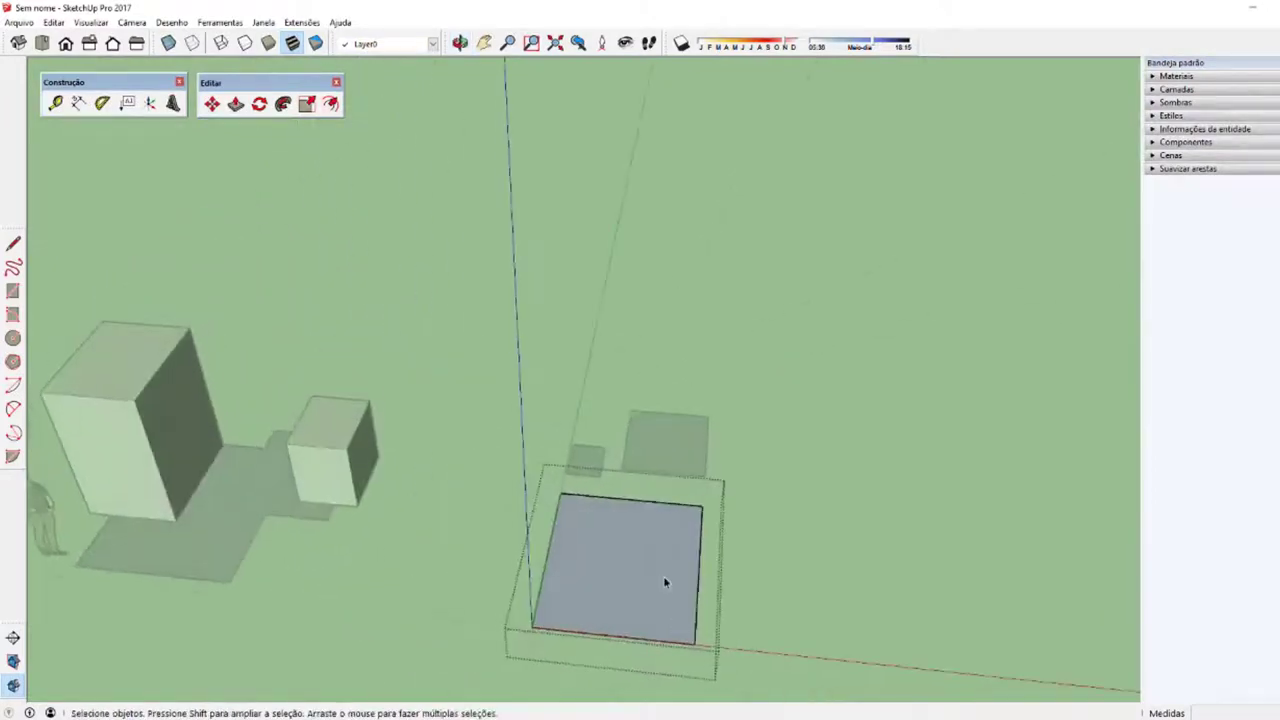
left_click(665, 582)
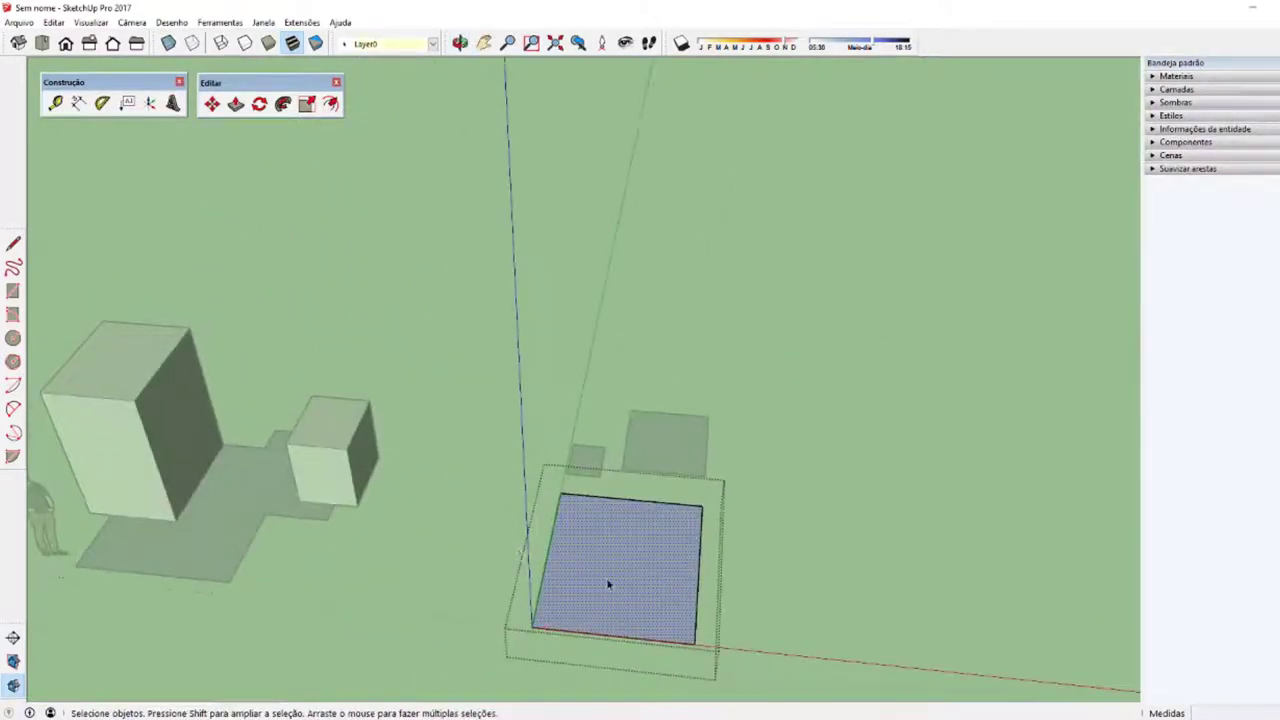
key("m")
left_click(643, 582)
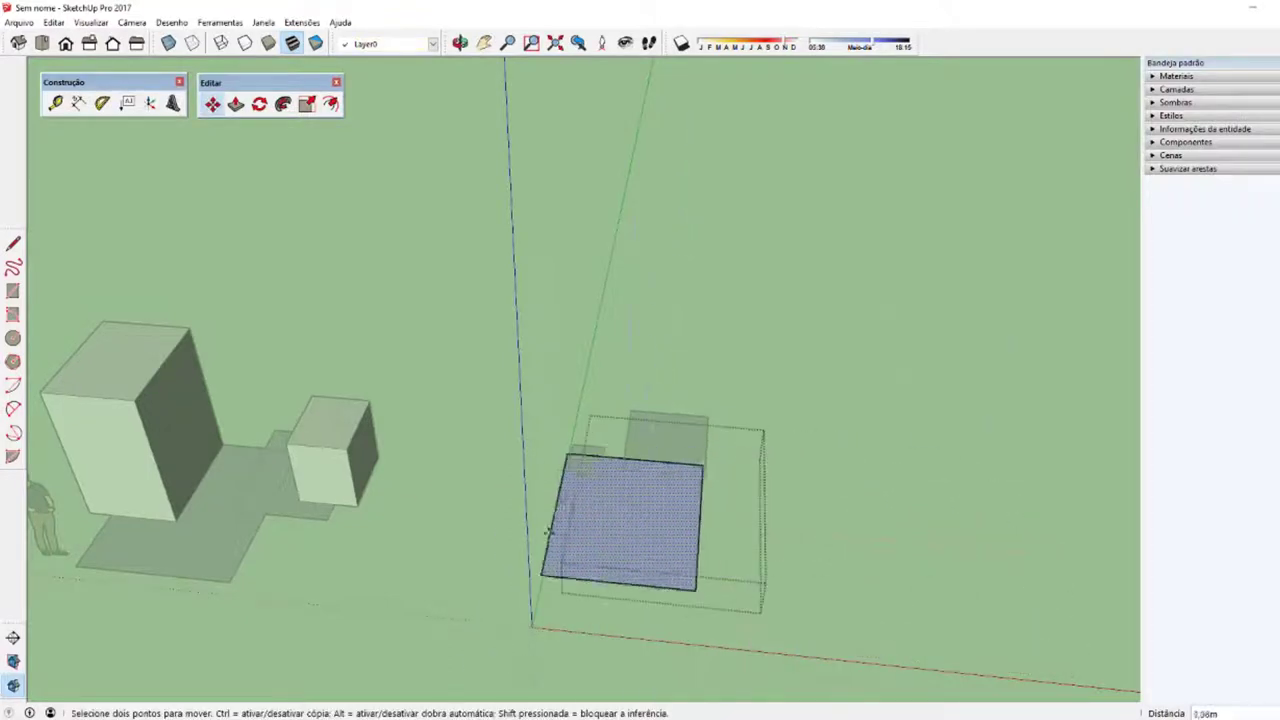
left_click(583, 547)
key("space")
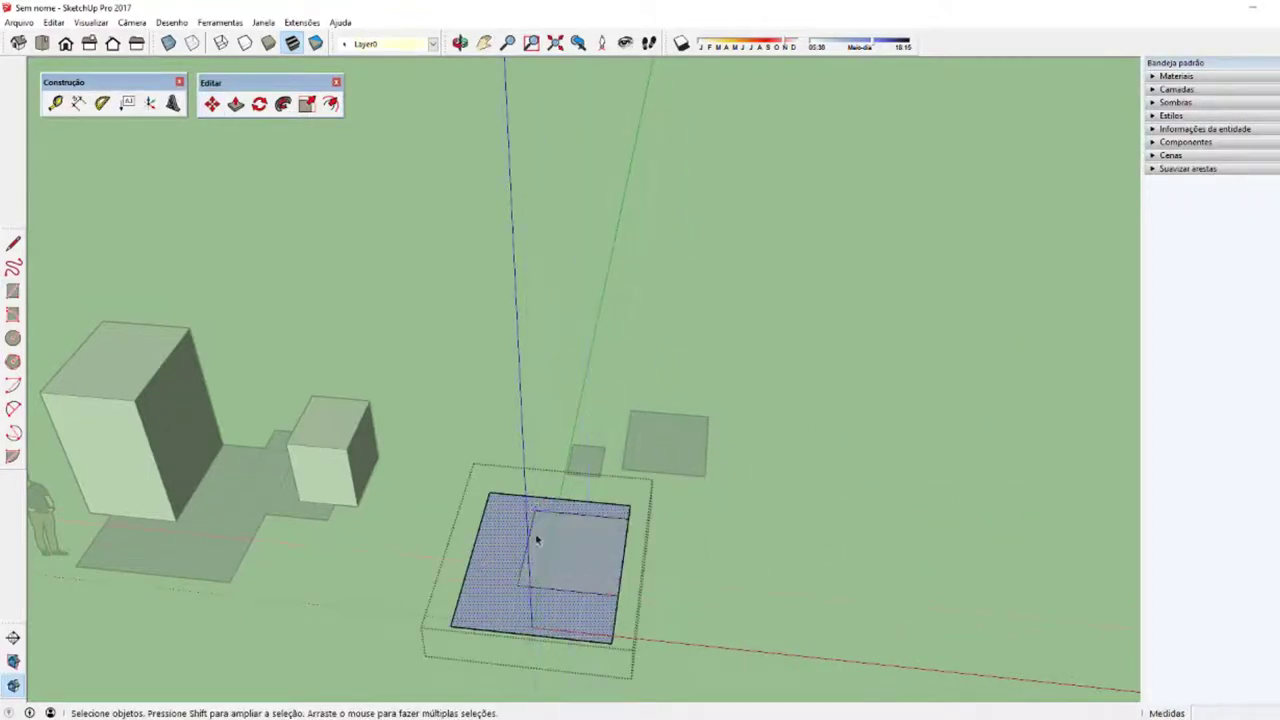
key("m")
left_click(575, 565)
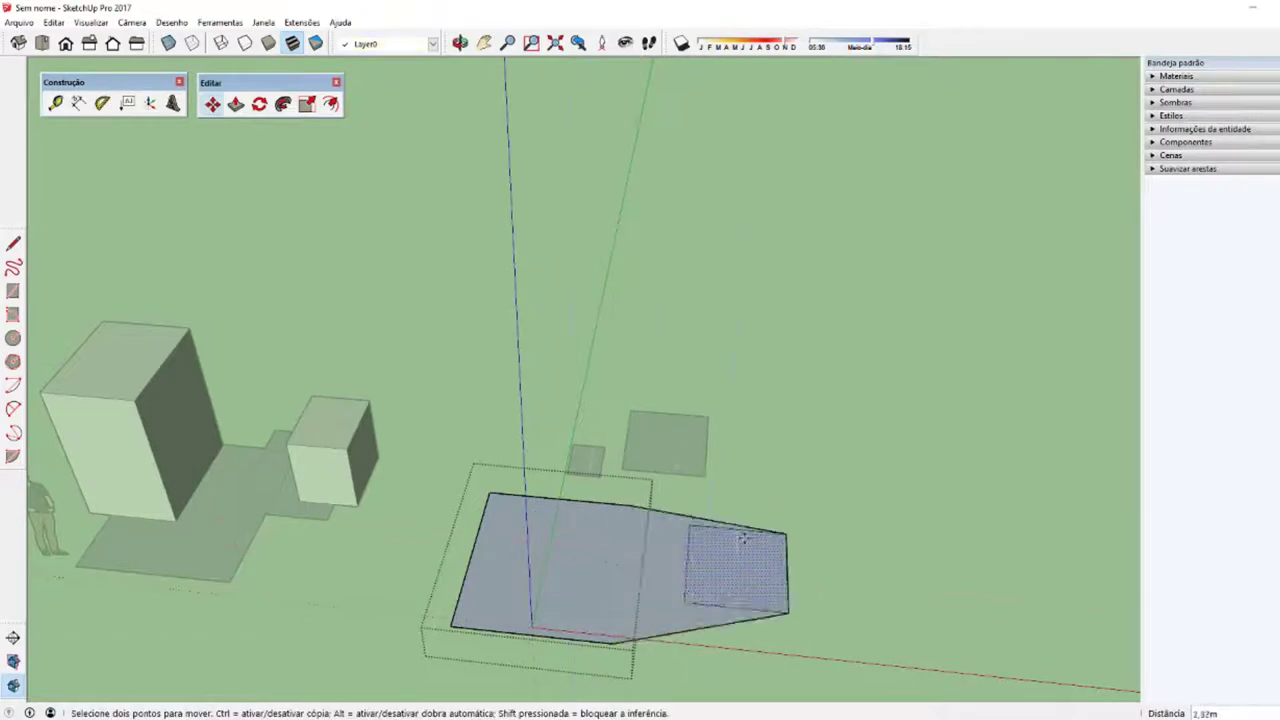
key("space")
left_click(736, 598)
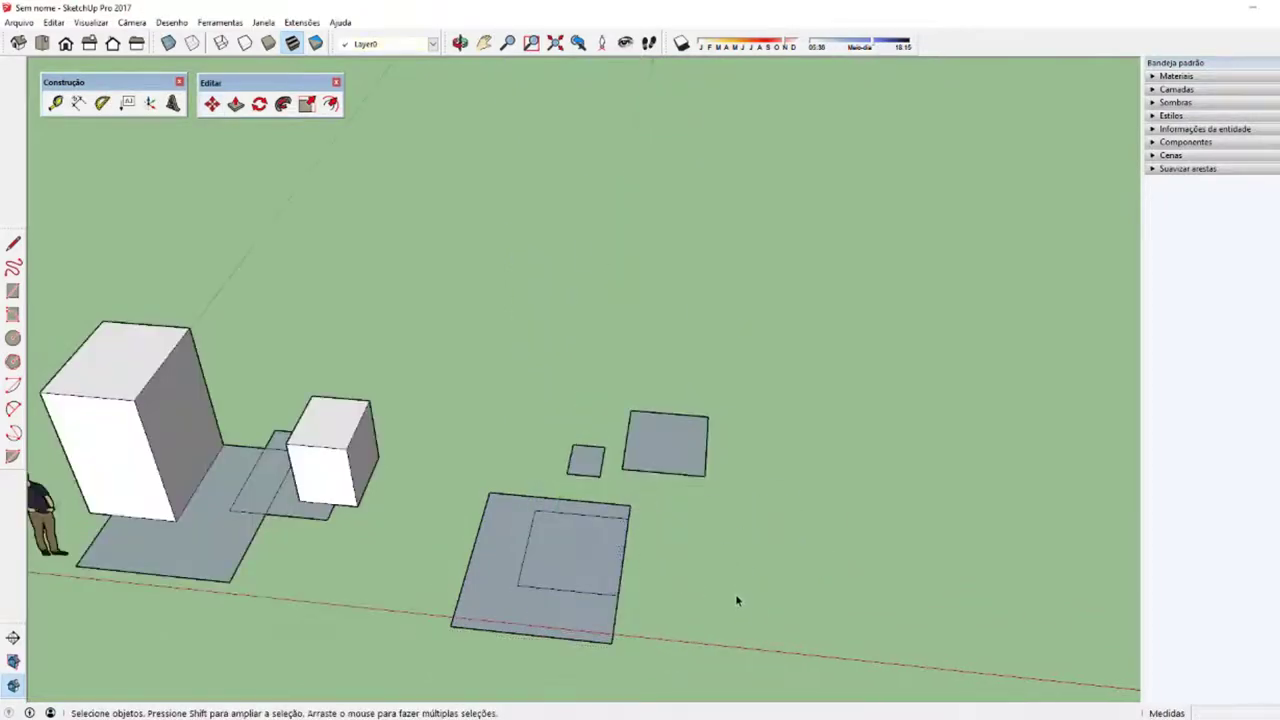
Step: Reopen the square's group, erase the inner square's edges, and exit the group
double_click(557, 564)
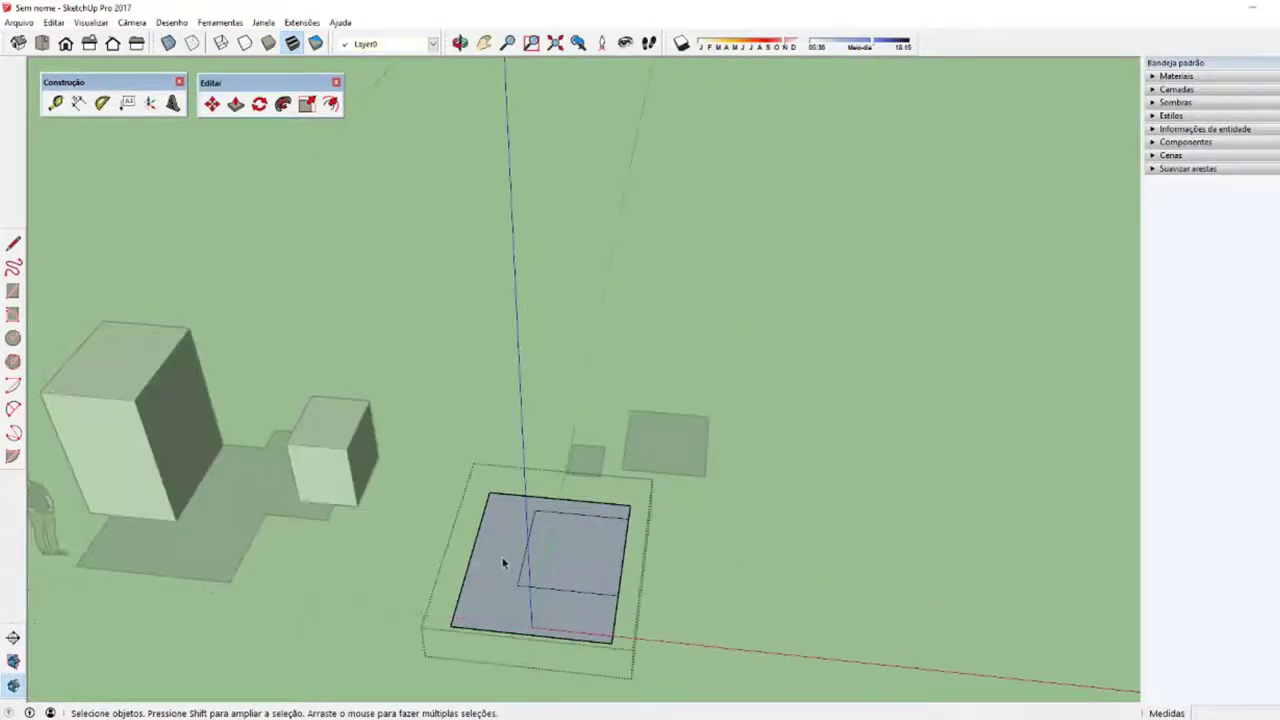
middle_click_drag(505, 580, 594, 646)
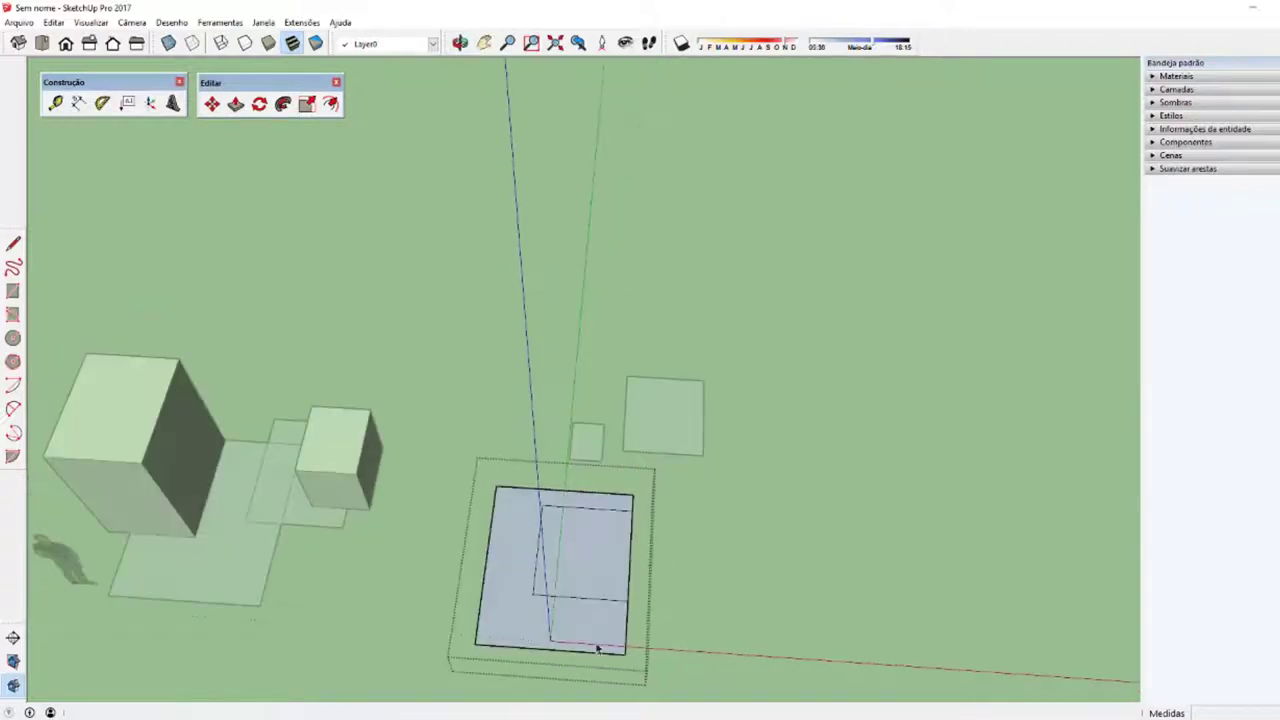
middle_click_drag(537, 560, 560, 608)
key("e")
left_click_drag(538, 555, 574, 482)
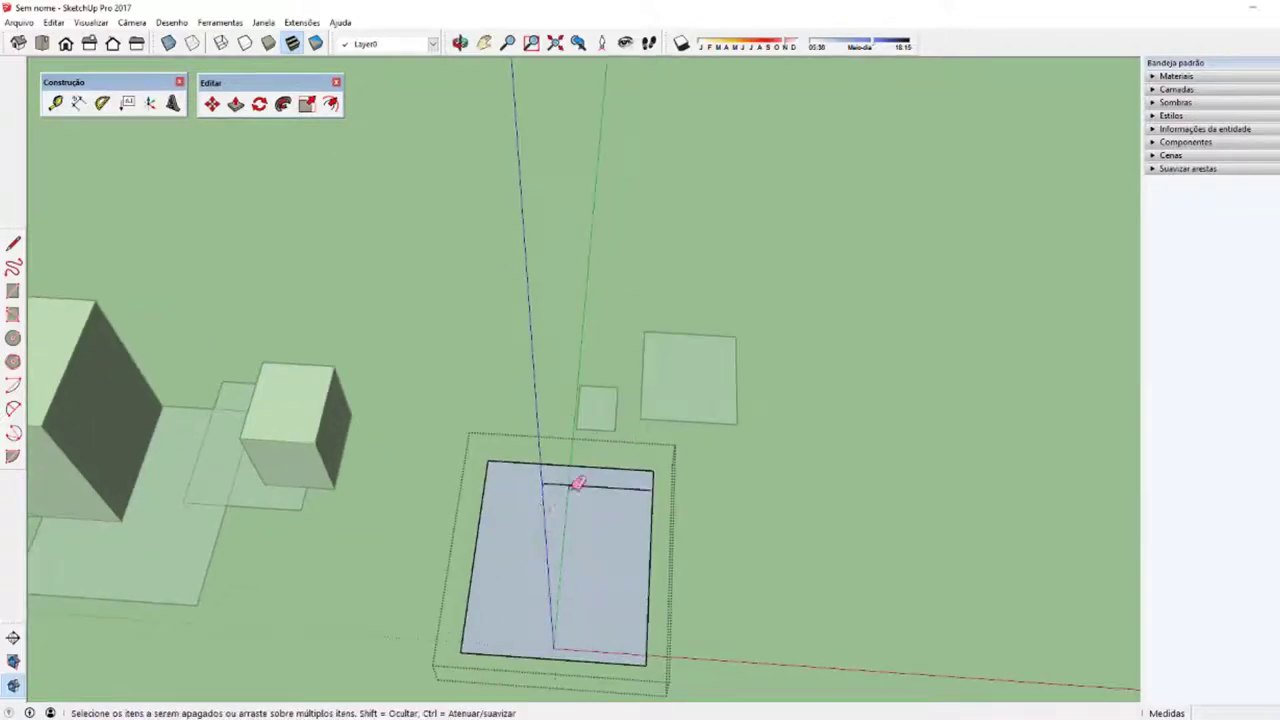
key("space")
left_click(571, 583)
mouse_move(571, 583)
middle_mouse_down()
mouse_move(571, 626)
mouse_move(707, 632)
mouse_move(614, 643)
mouse_move(698, 561)
middle_mouse_up()
left_click(698, 561)
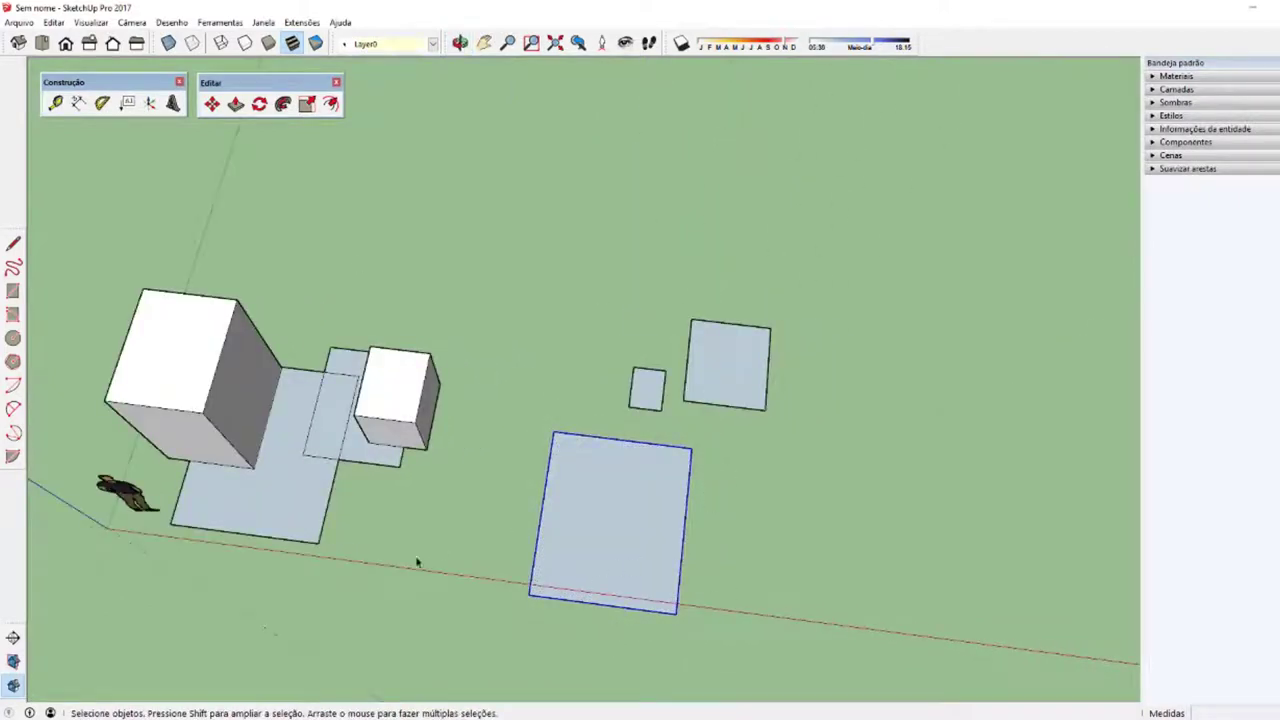
Step: Inside the square's group, draw a new rectangle to the right of the square
key("m")
left_click(517, 523)
key("space")
double_click(626, 505)
left_click(569, 590)
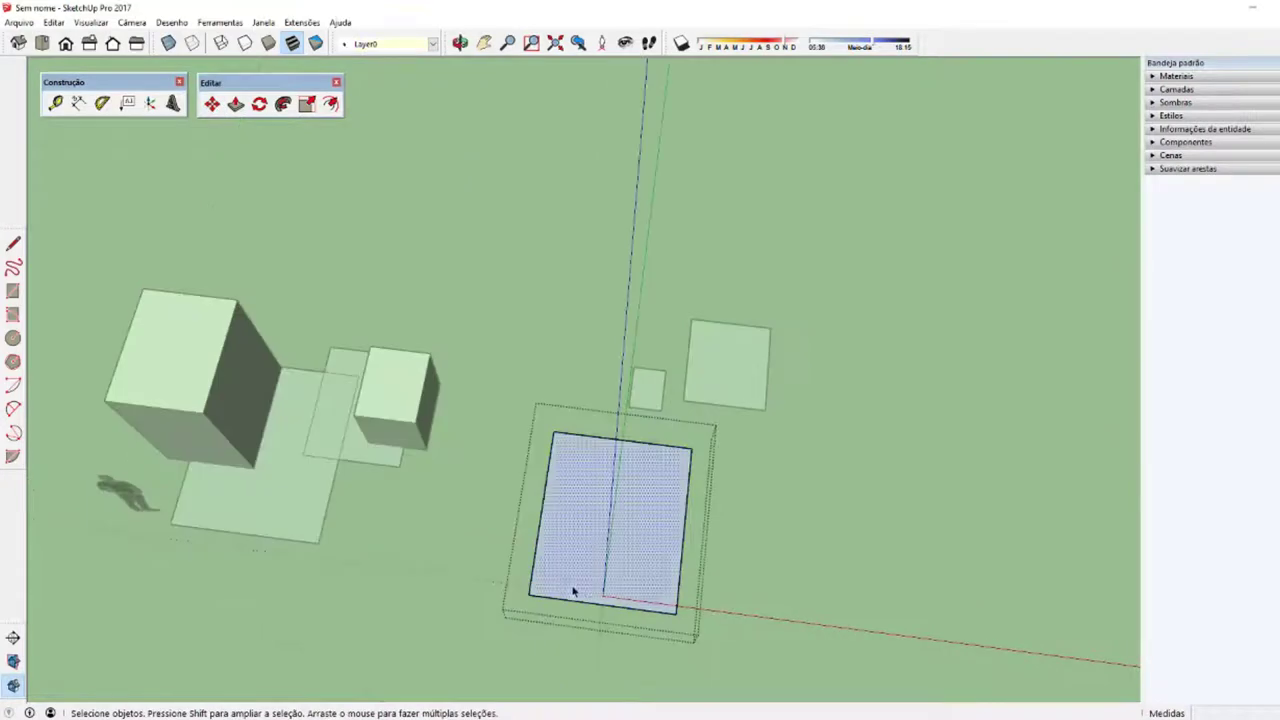
mouse_move(569, 590)
middle_mouse_down()
mouse_move(677, 531)
mouse_move(637, 569)
middle_mouse_up()
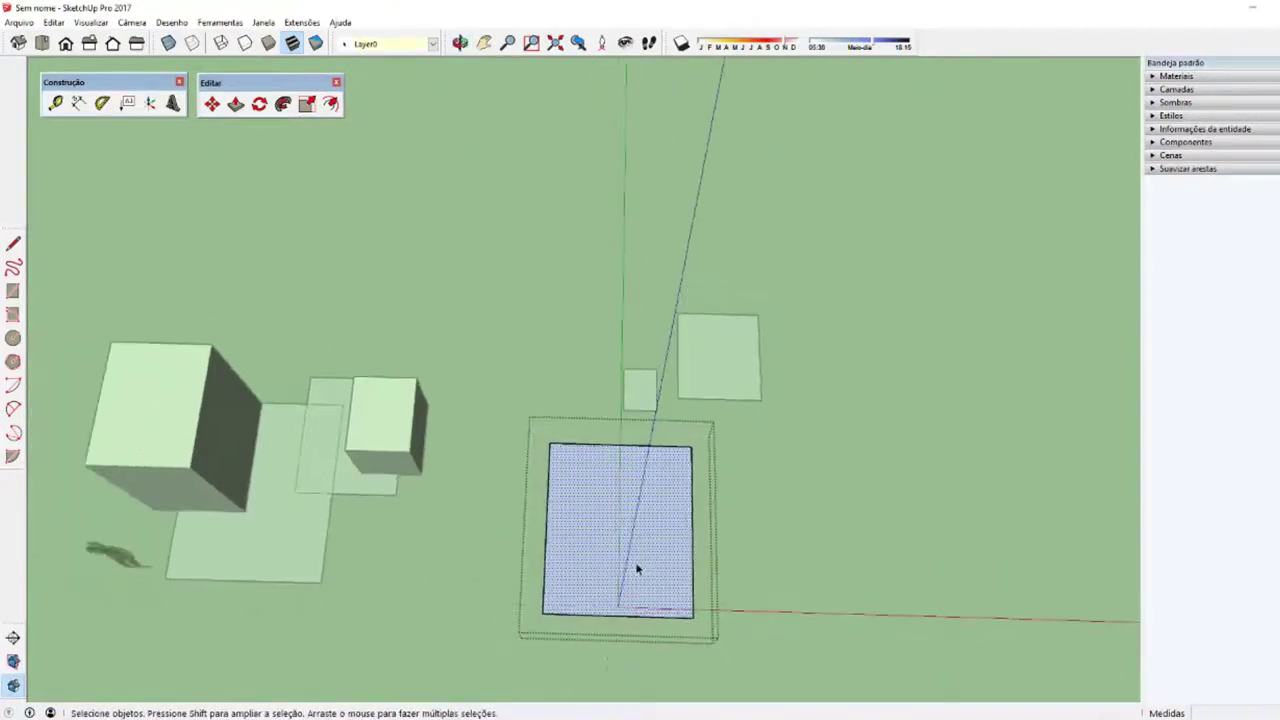
key("r")
left_click(786, 492)
left_click(918, 608)
key("space")
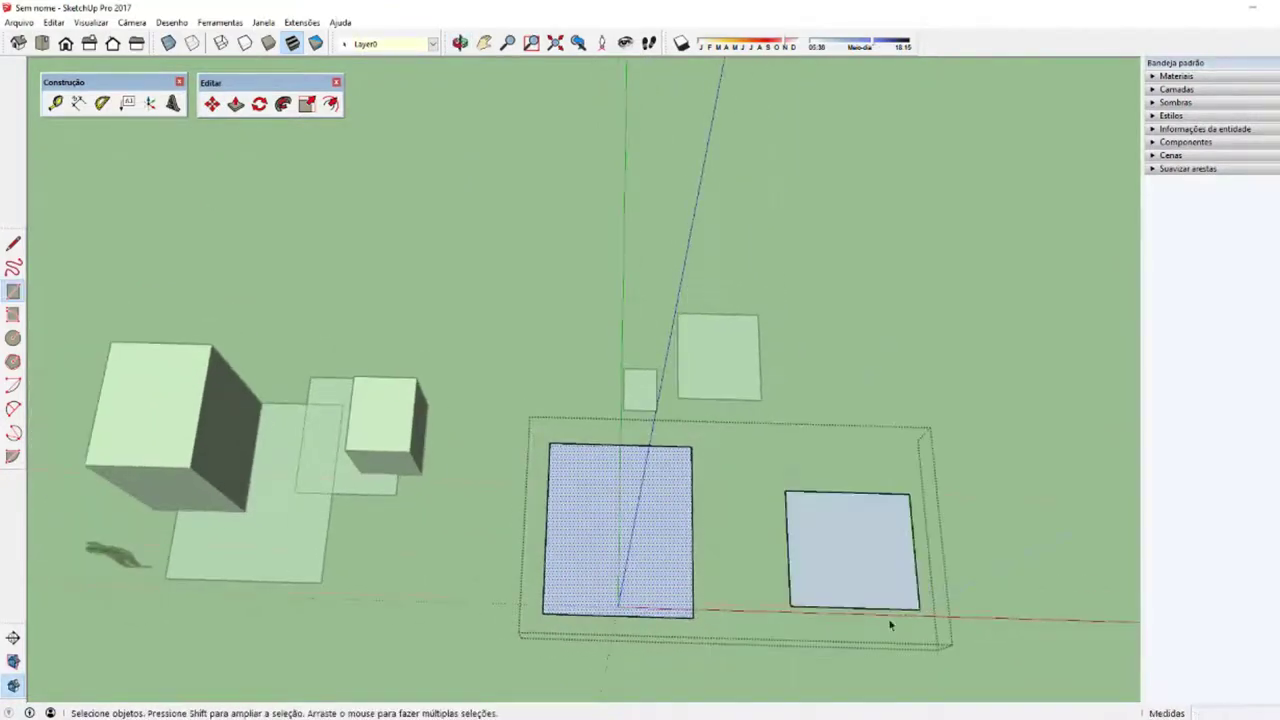
left_click(849, 554)
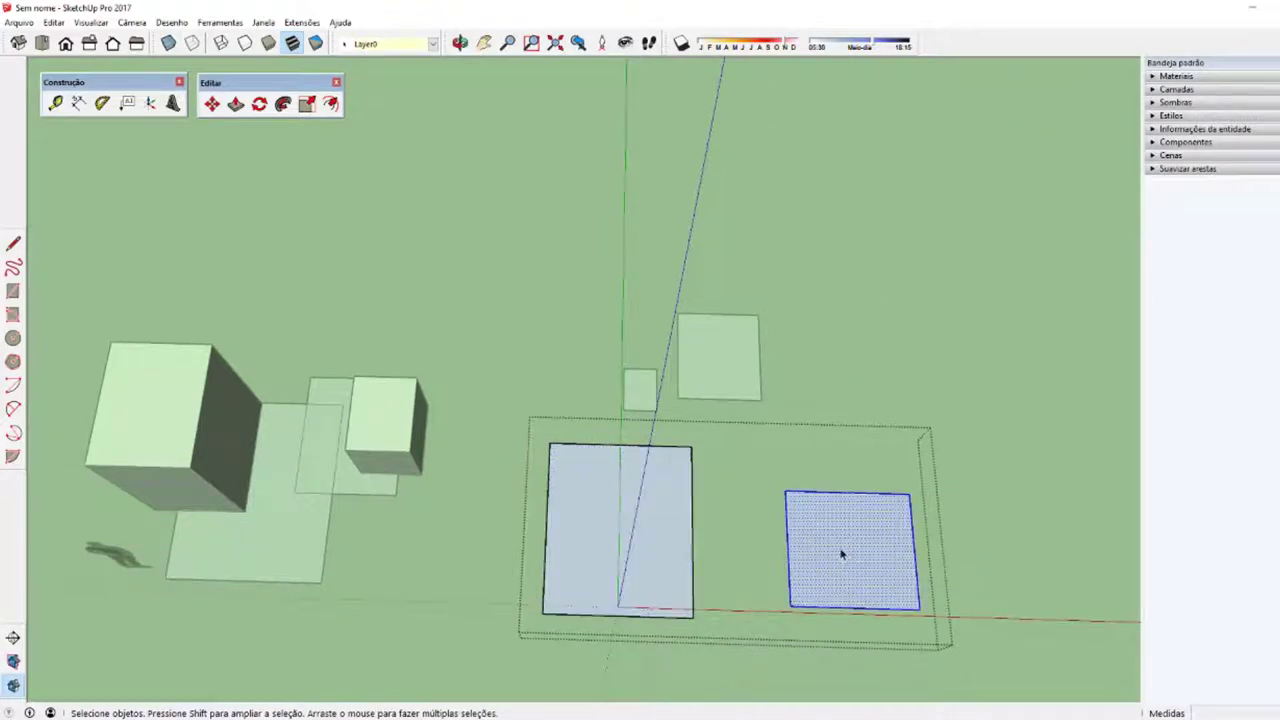
Step: Make the new rectangle and the left square face separate groups, then open the combined group
right_click(841, 554)
left_click(888, 443)
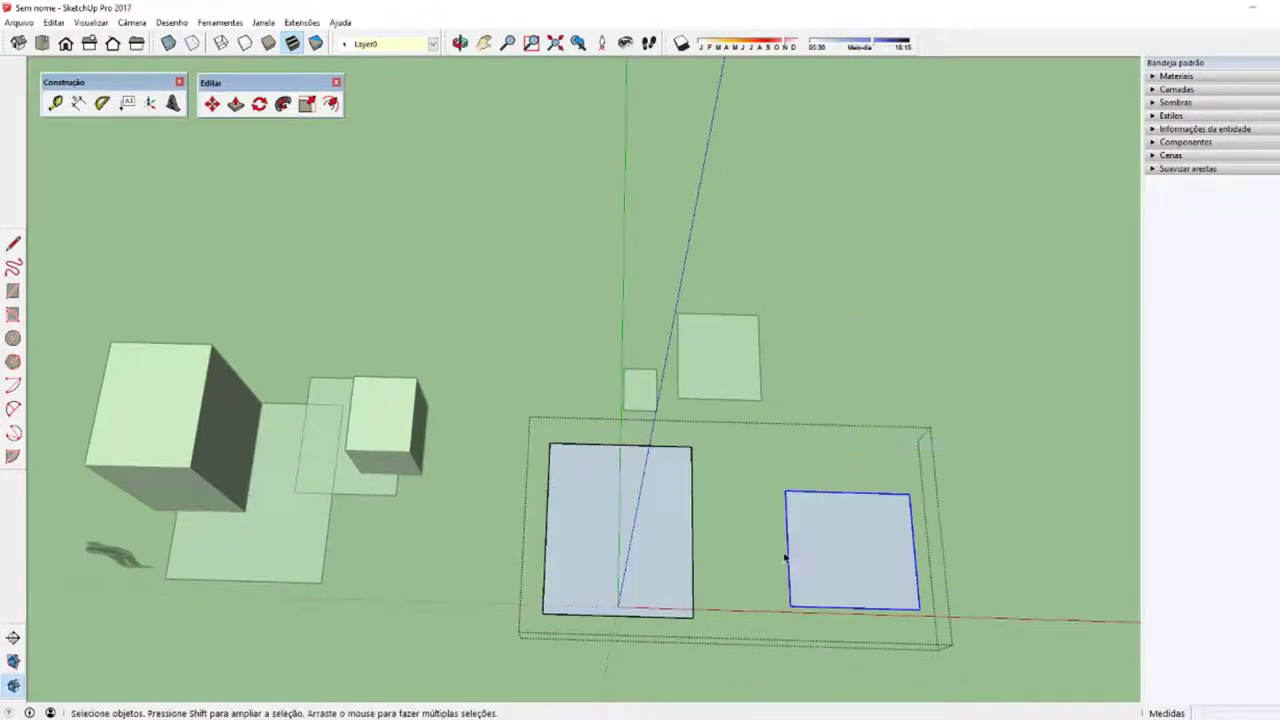
left_click(673, 540)
right_click(672, 538)
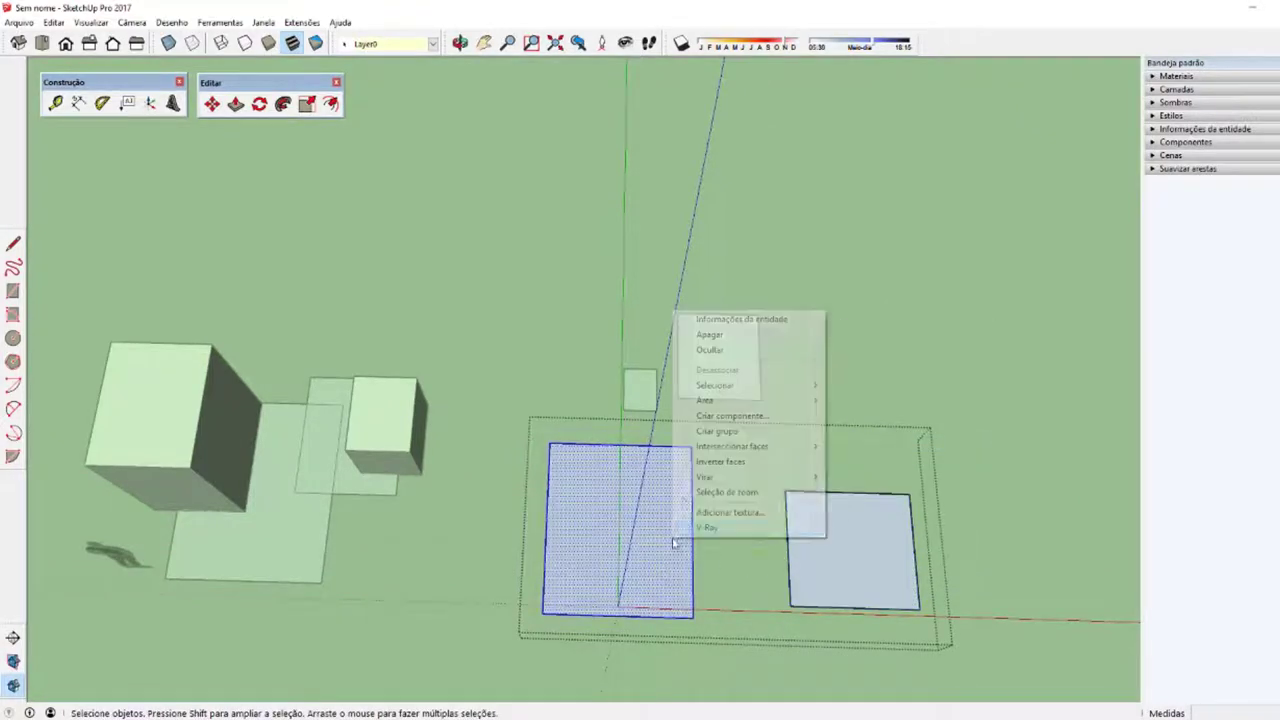
left_click(735, 431)
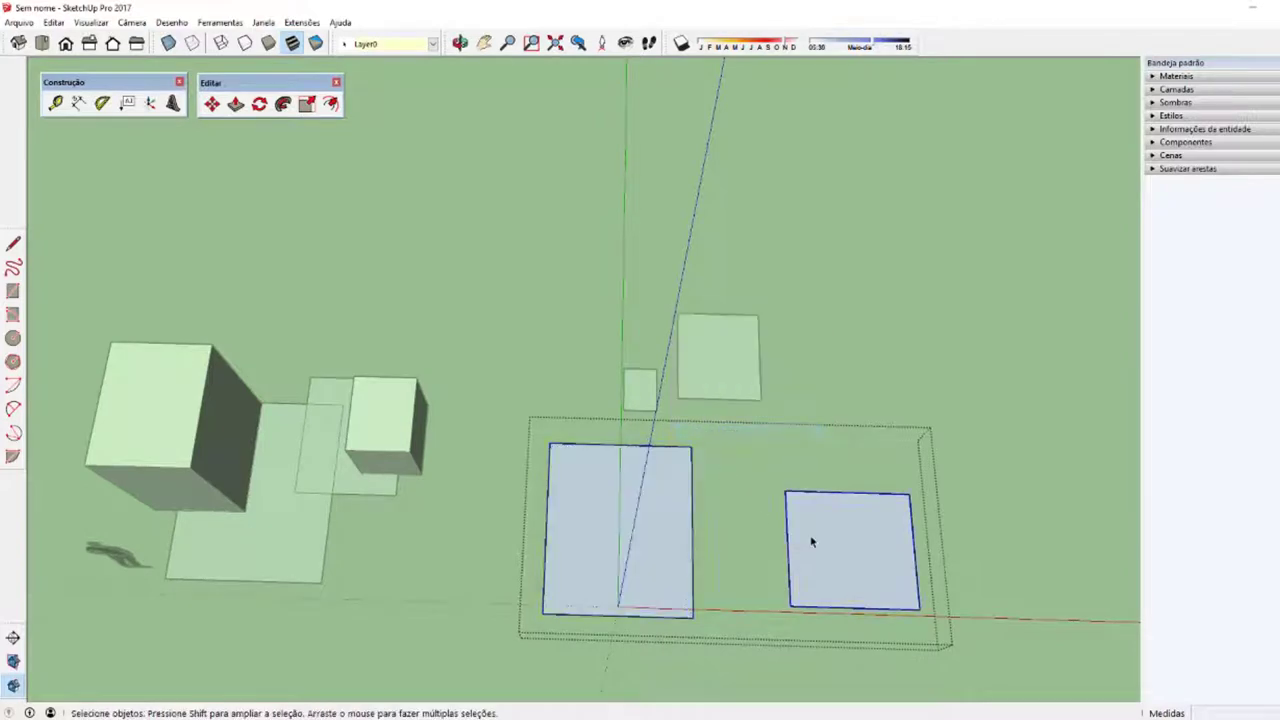
left_click(871, 374)
left_click(790, 600)
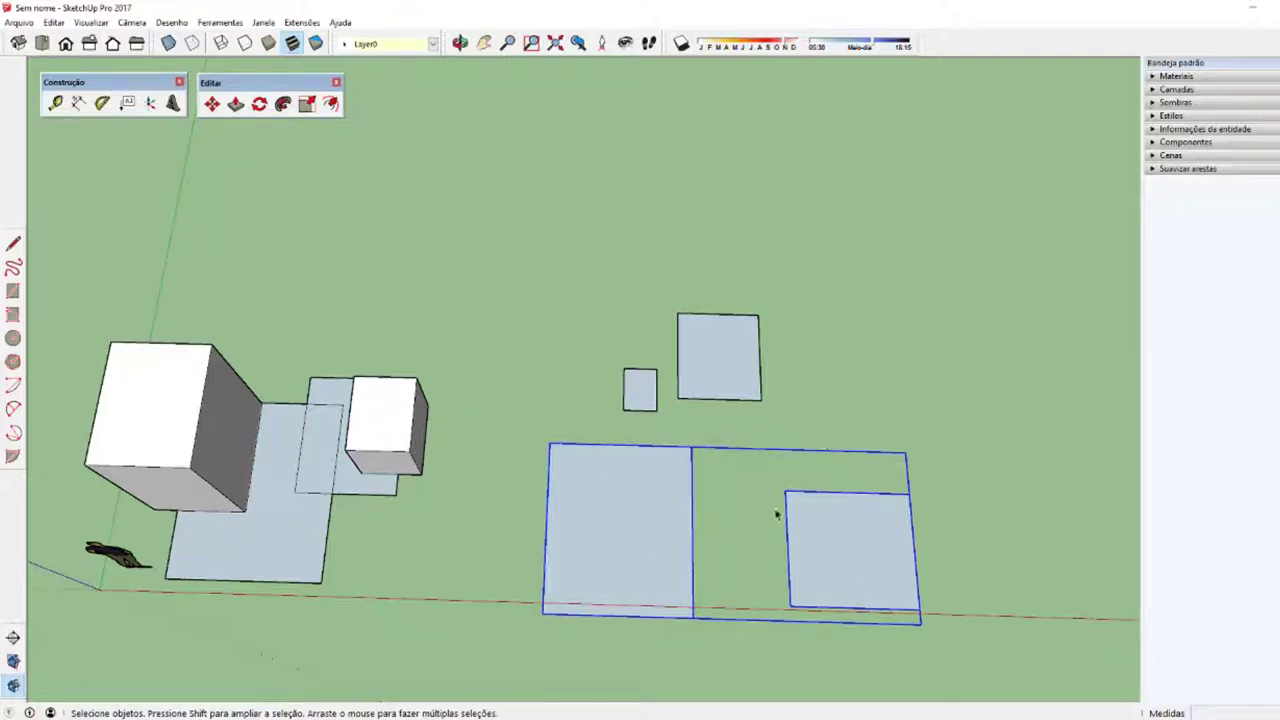
double_click(650, 555)
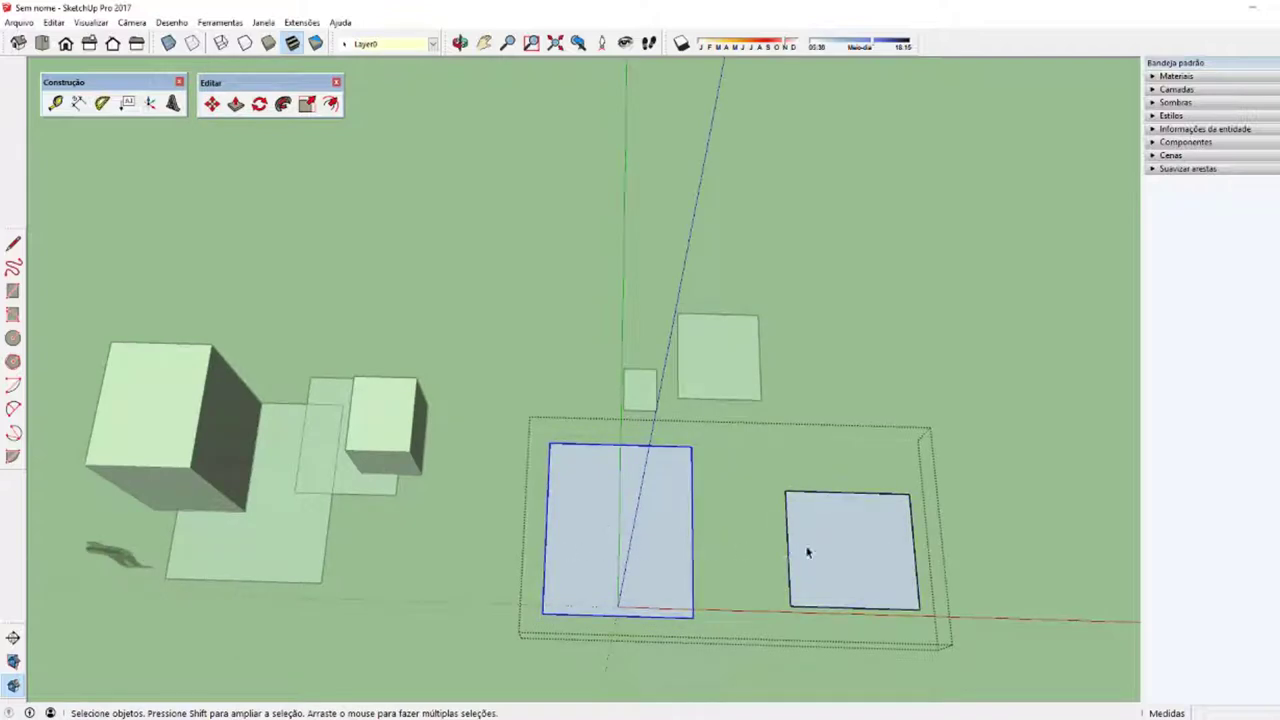
Step: Move the right square farther to the right
key("m")
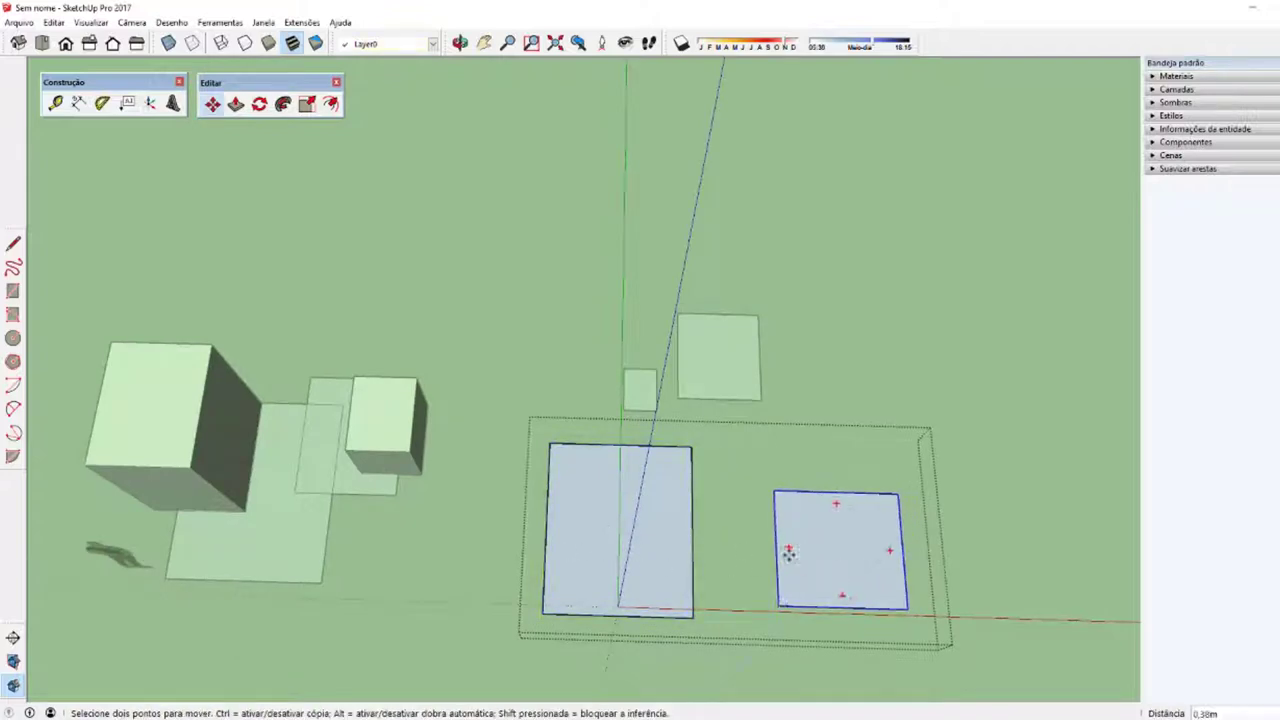
left_click(830, 555)
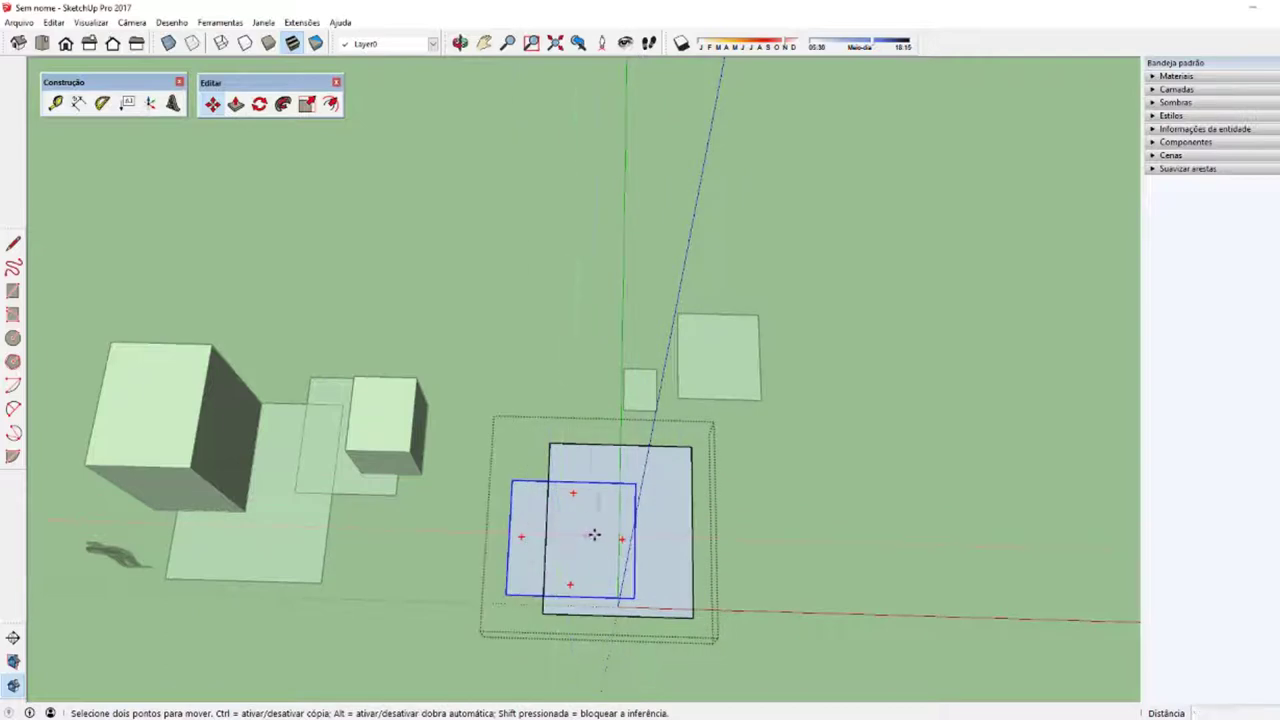
left_click(826, 526)
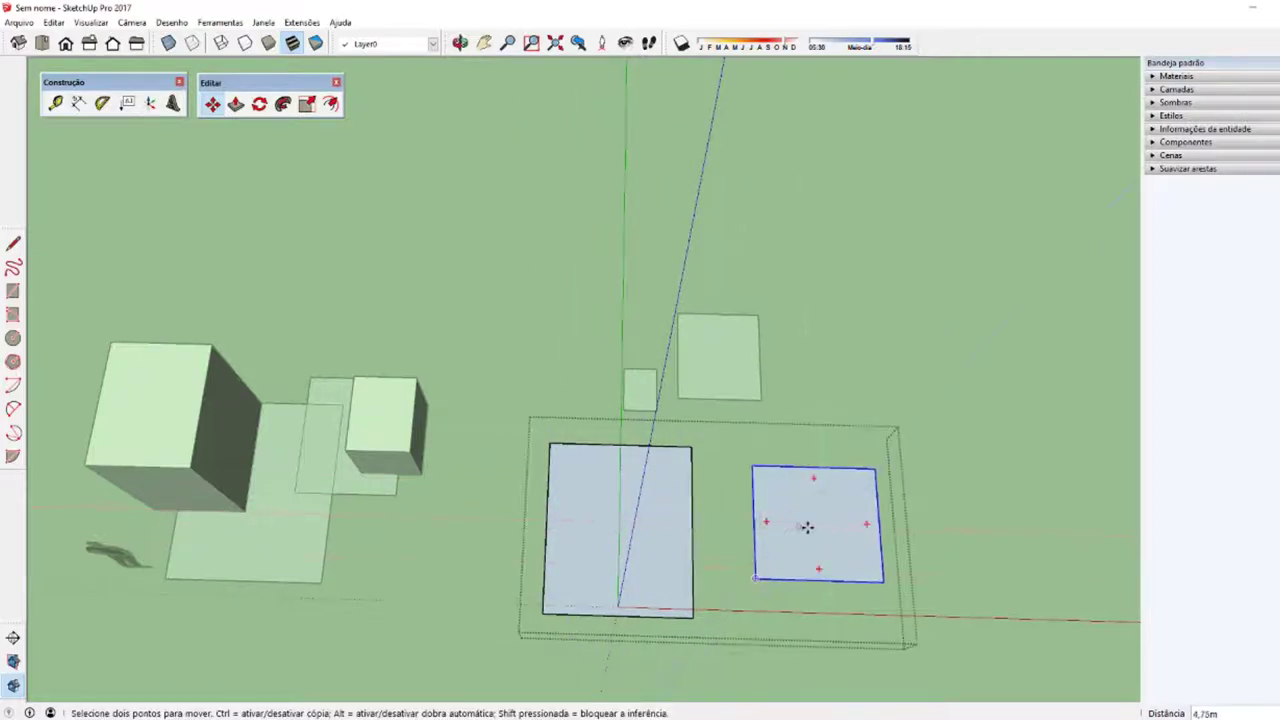
key("space")
left_click(817, 523)
mouse_move(817, 523)
middle_mouse_down()
mouse_move(616, 541)
mouse_move(644, 519)
middle_mouse_up()
left_click(583, 515)
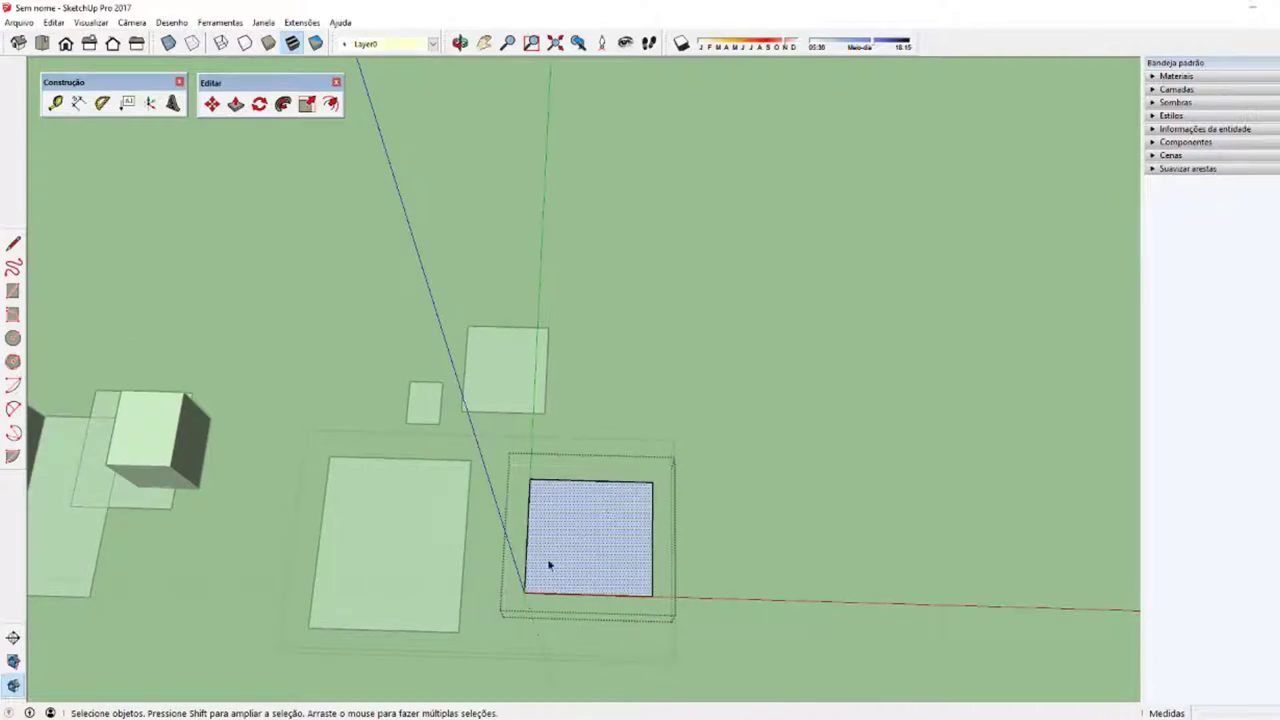
Step: Draw a rectangle overlapping the right square
key("r")
left_click(730, 497)
left_click(604, 572)
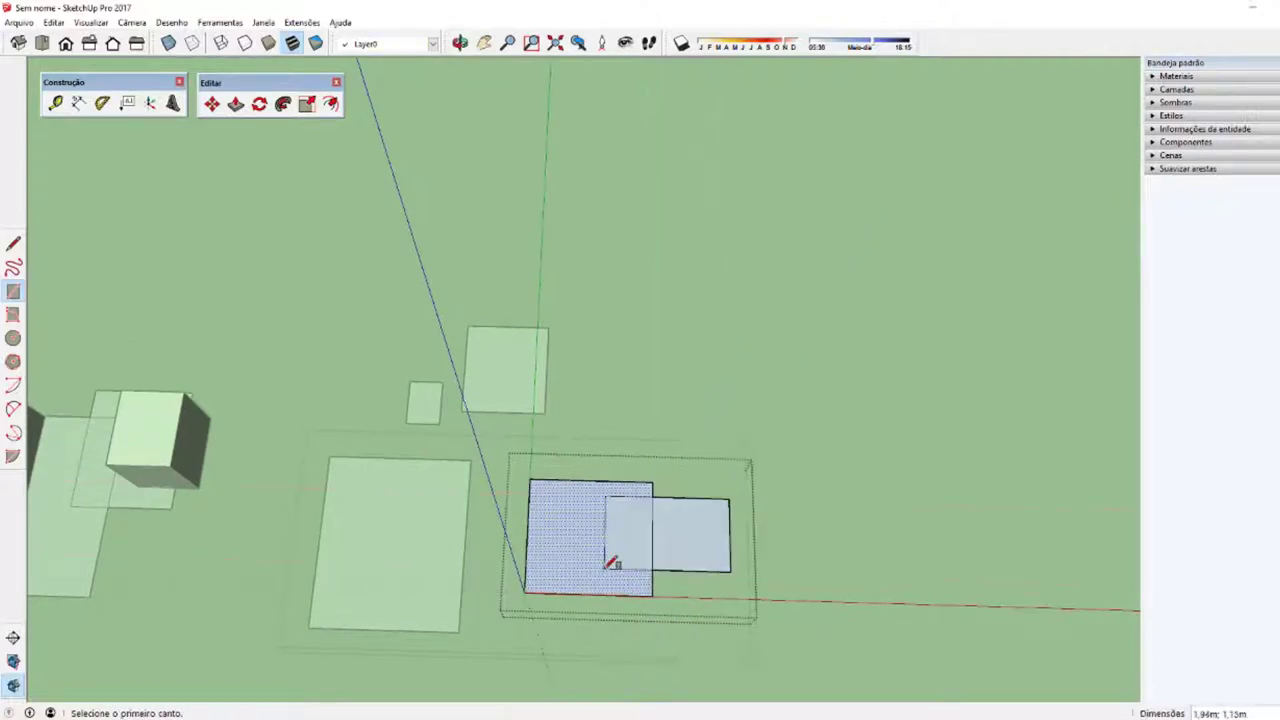
key("space")
left_click(674, 544)
left_click(545, 540)
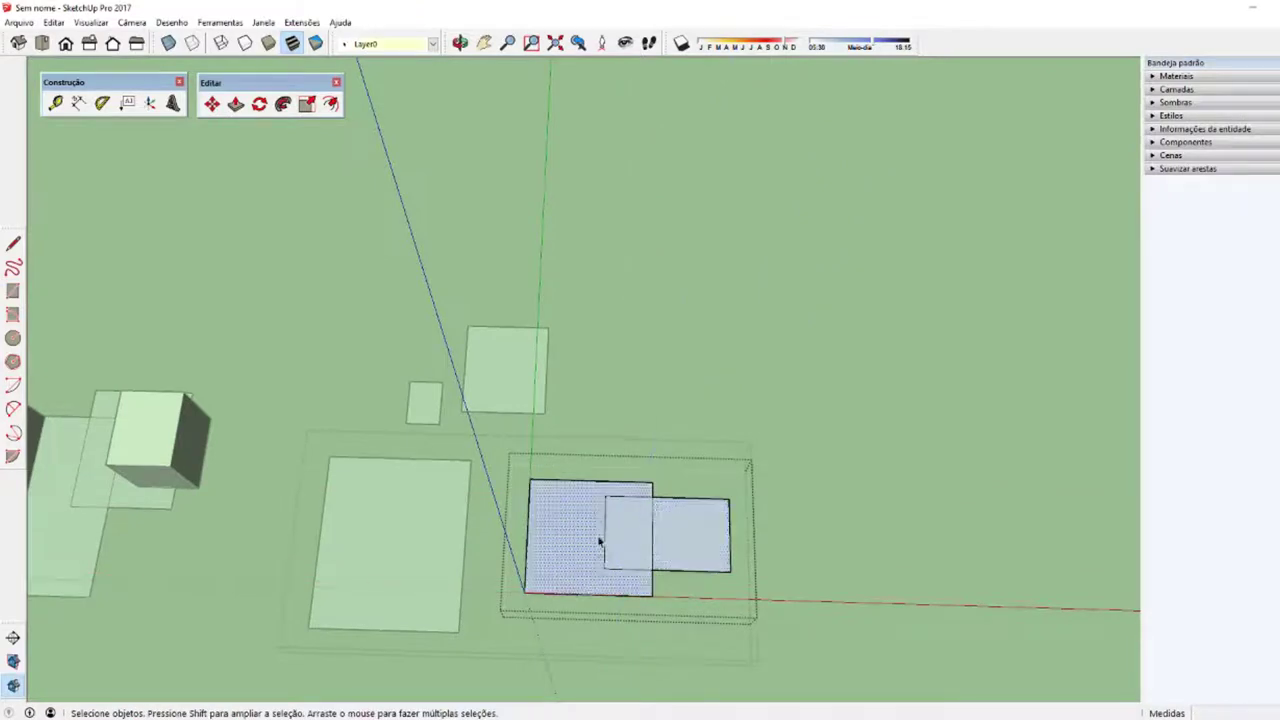
key("m")
left_click(594, 555)
key("space")
key("Escape")
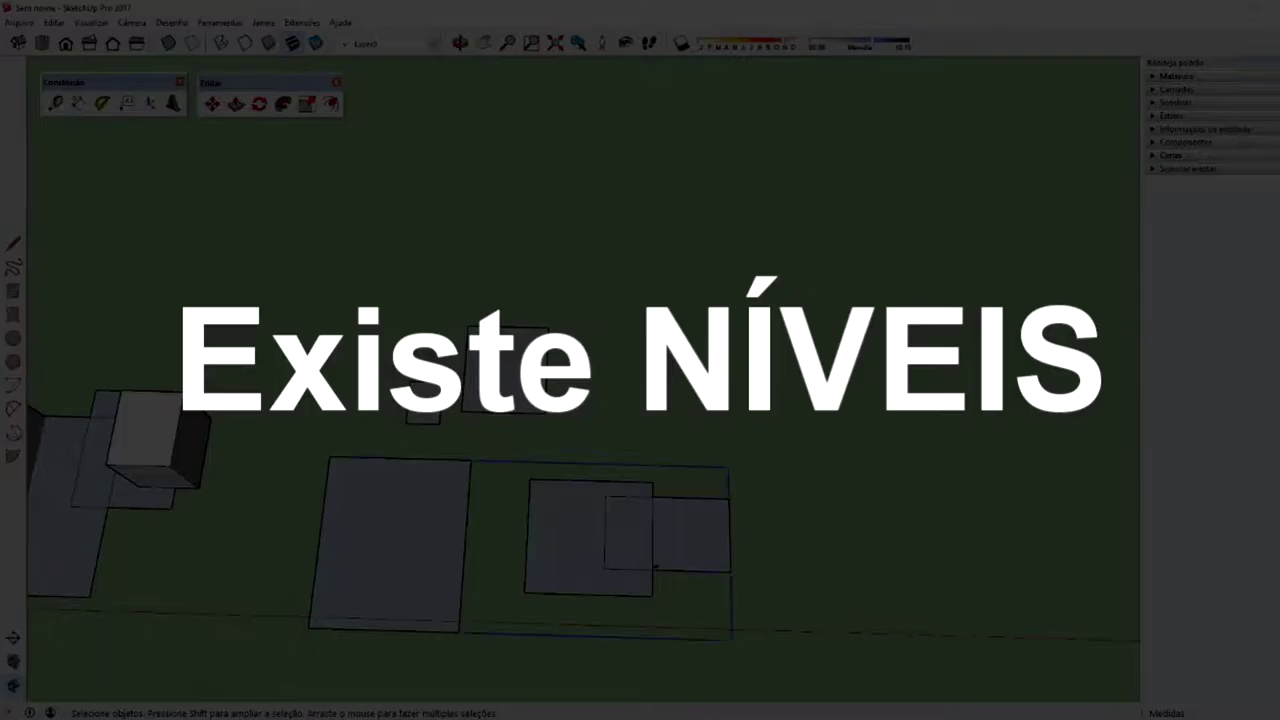
Step: Select the two-rectangle shape and test shifting it left, cancelling the move
triple_click(694, 506)
key("m")
left_click_drag(568, 594, 409, 536)
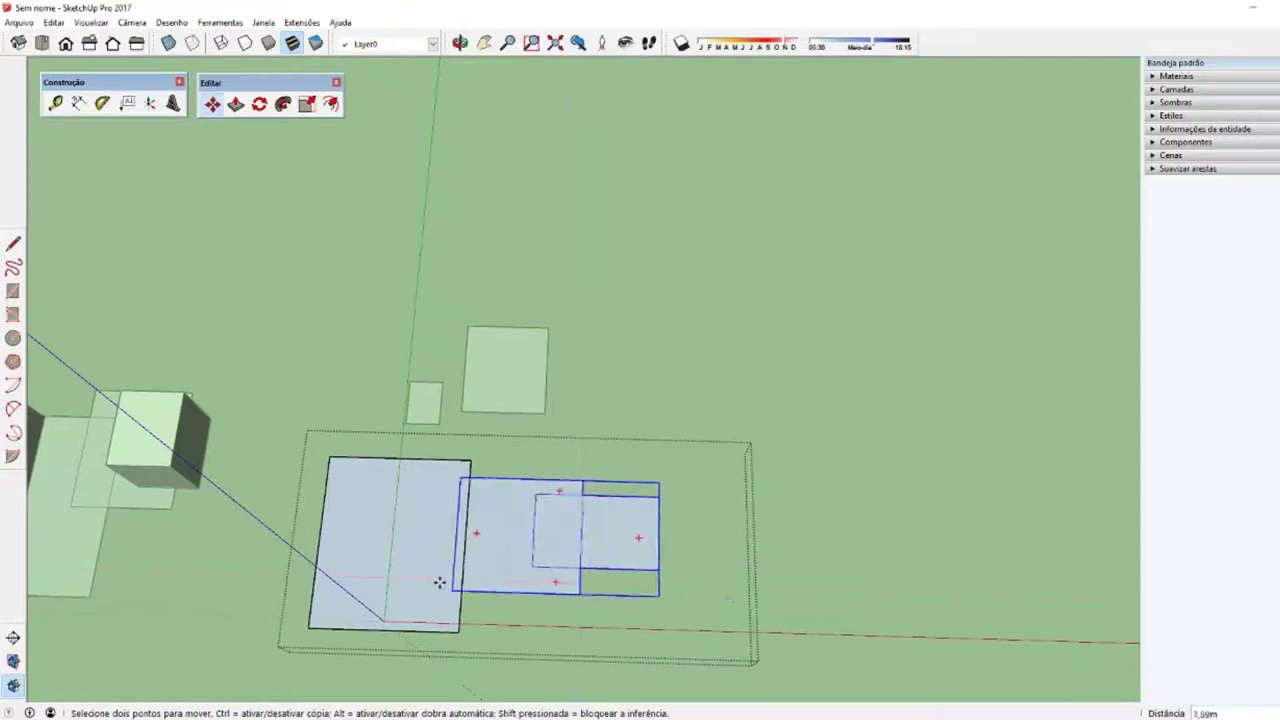
key("Escape")
middle_click_drag(409, 536, 766, 634)
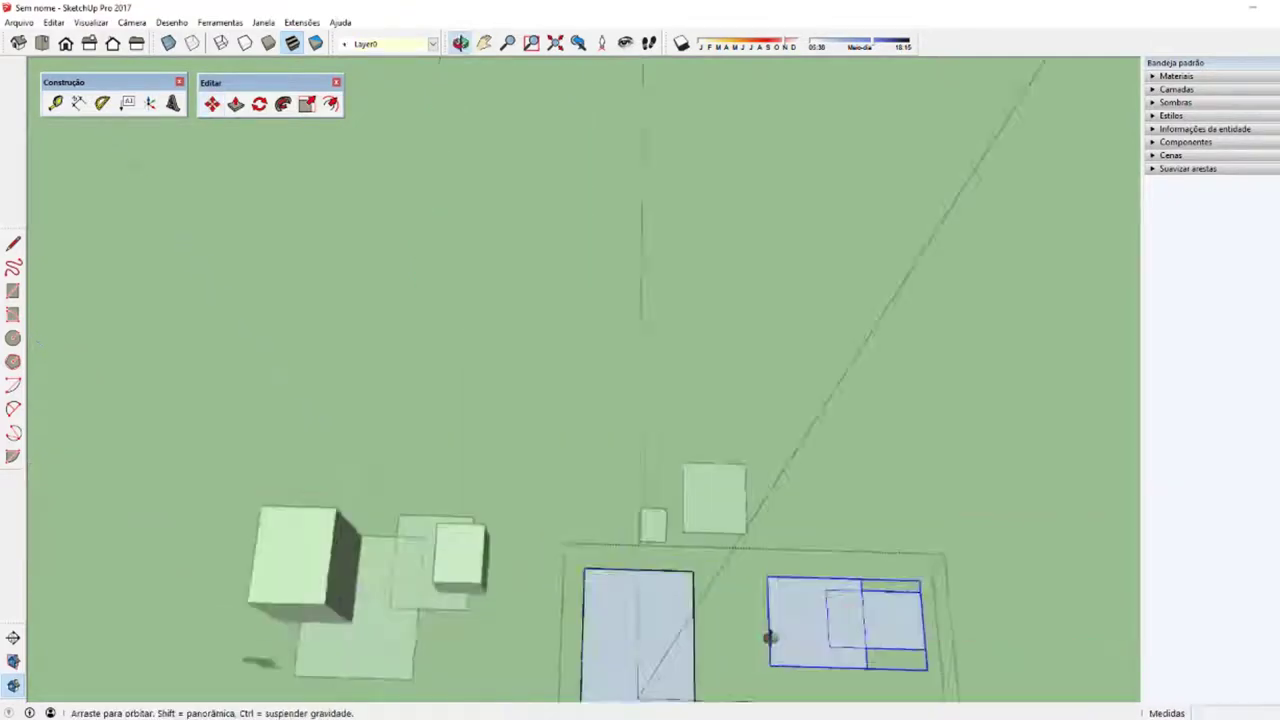
key("space")
left_click(737, 563)
mouse_move(737, 563)
middle_mouse_down()
mouse_move(582, 535)
mouse_move(640, 608)
middle_mouse_up()
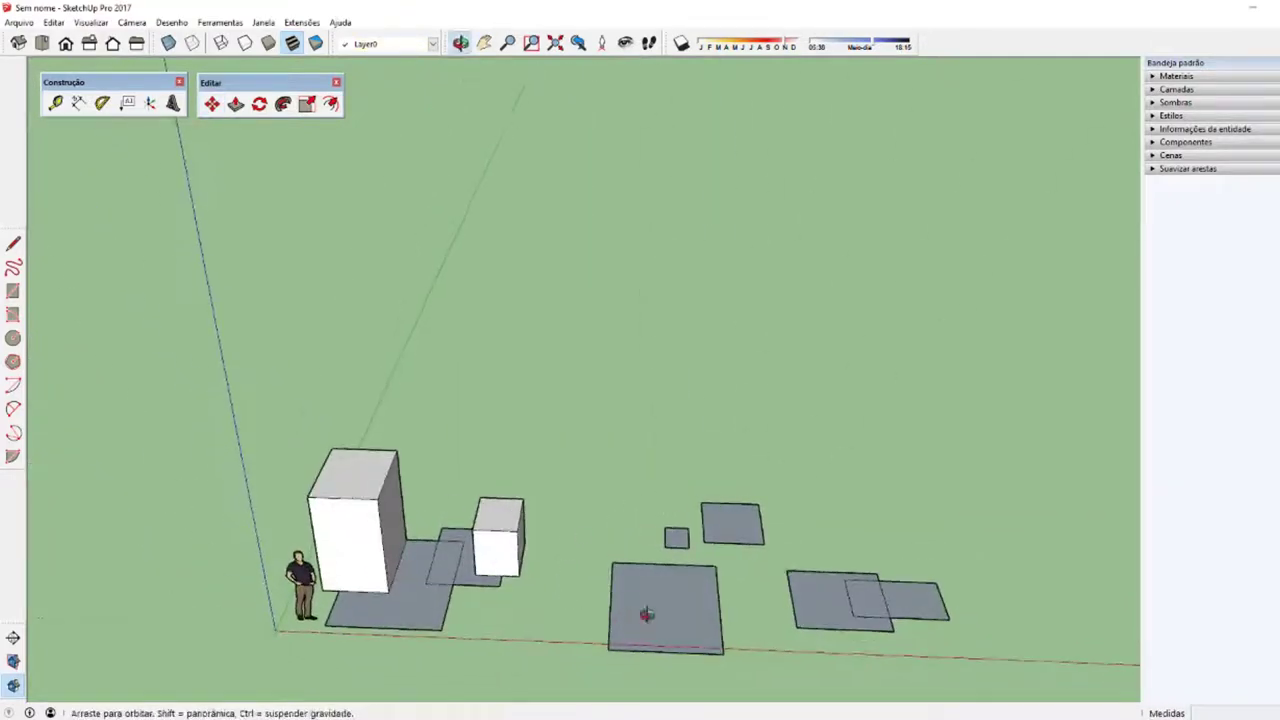
Step: Draw a small rectangle on the ground and push/pull it into a box
key("r")
left_click(781, 445)
left_click(830, 484)
key("space")
left_click(806, 470)
key("p")
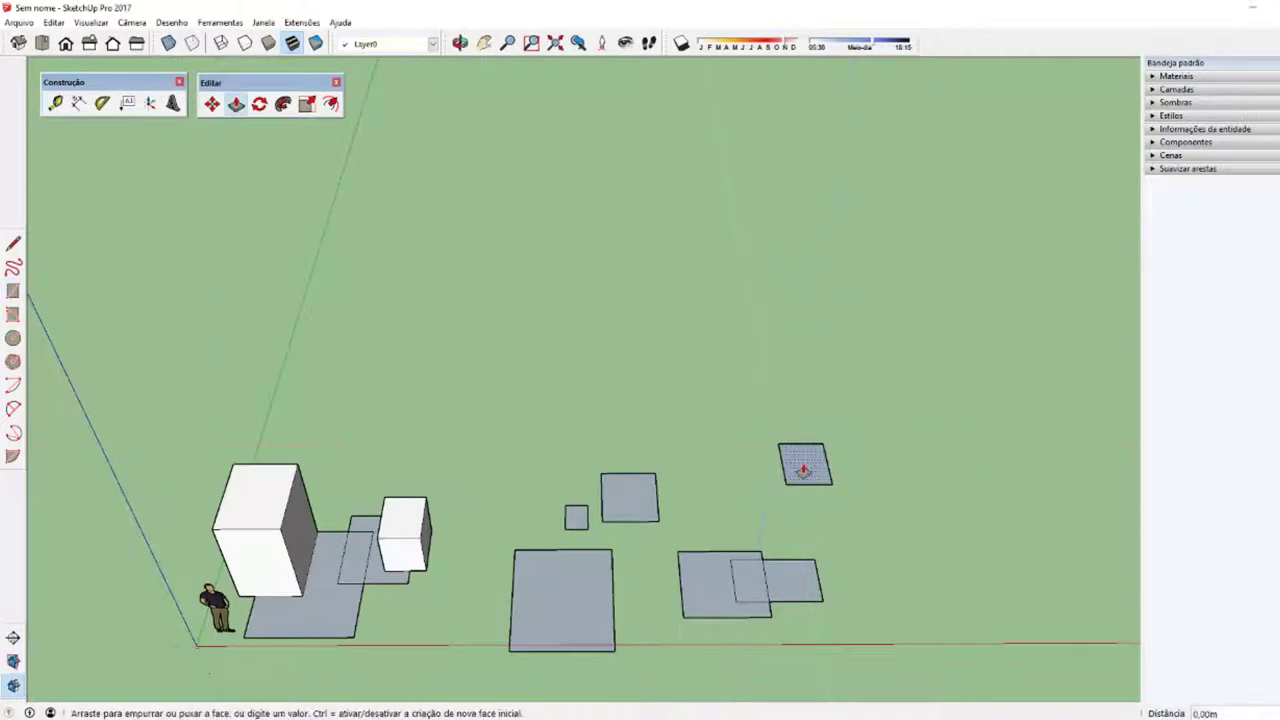
double_click(805, 466)
key("space")
Step: Window-select and delete the old shapes and leftover rectangles
left_click_drag(125, 384, 763, 664)
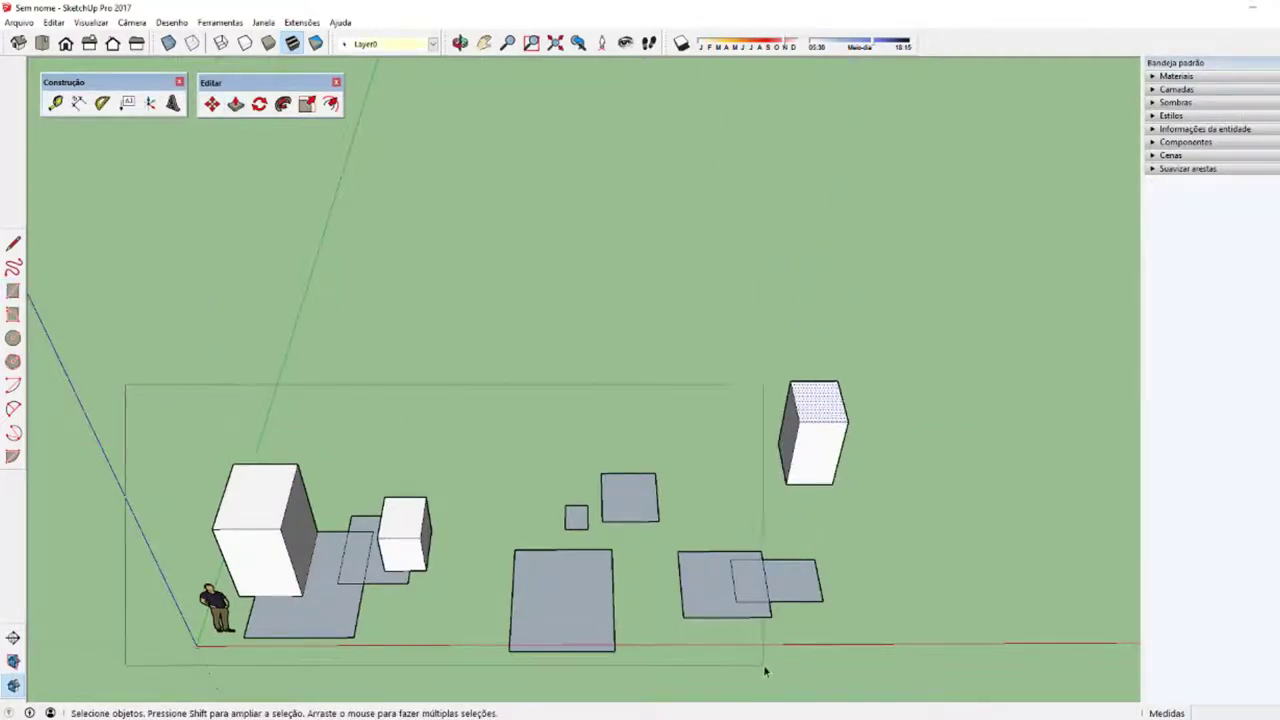
key("Delete")
left_click_drag(462, 453, 836, 716)
key("Delete")
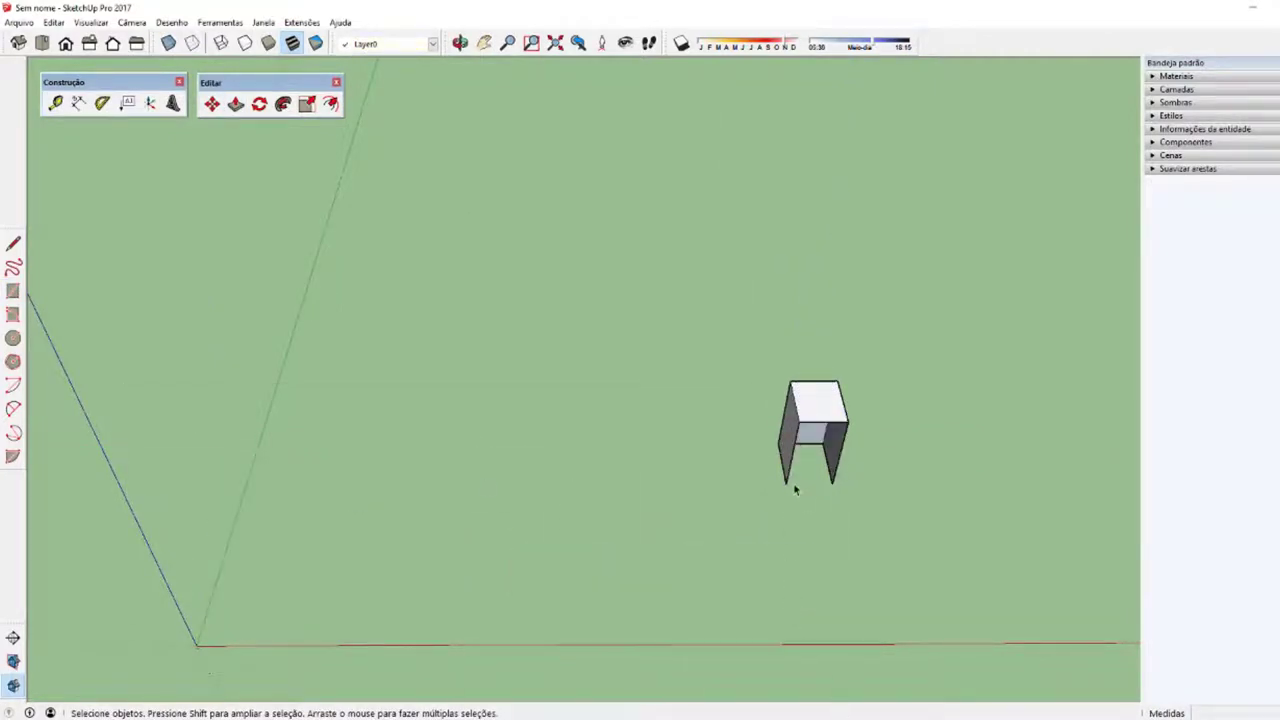
key("l")
key("space")
Step: Turn the cube into a group
scroll(746, 434, "up", 2)
scroll(868, 470, "down", 1)
triple_click(868, 470)
scroll(868, 470, "down", 1)
right_click(827, 440)
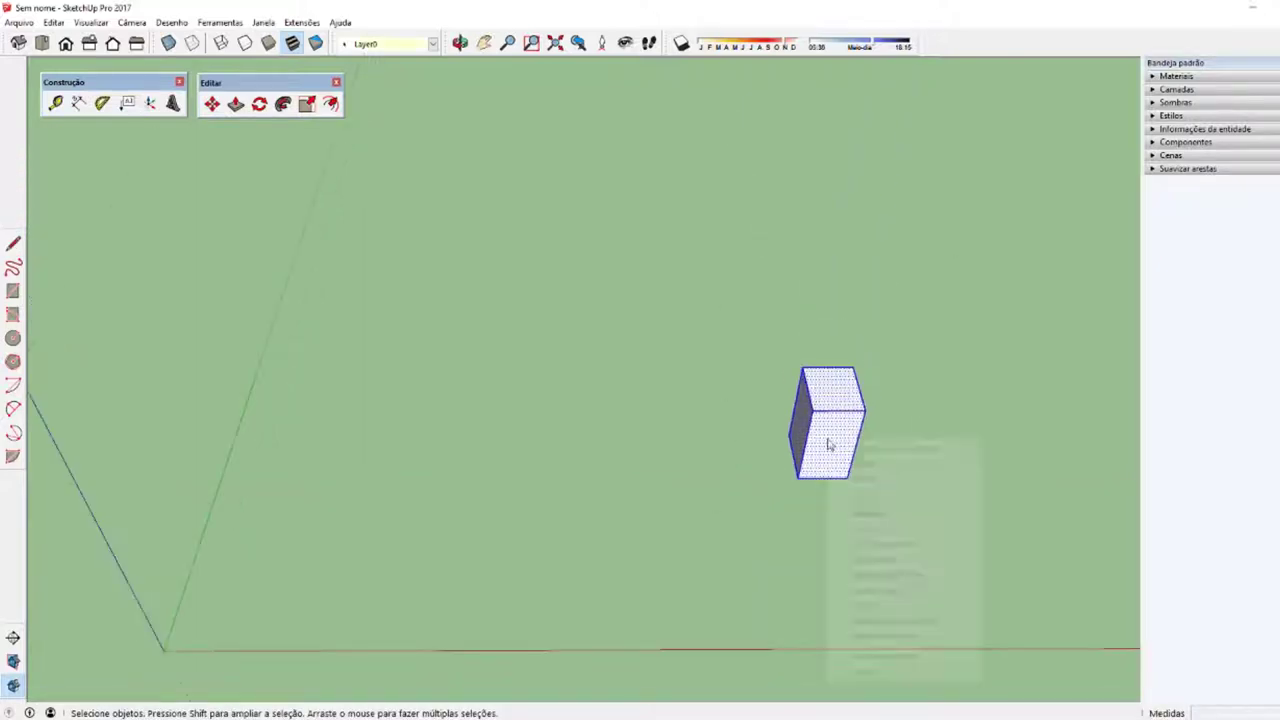
left_click(828, 547)
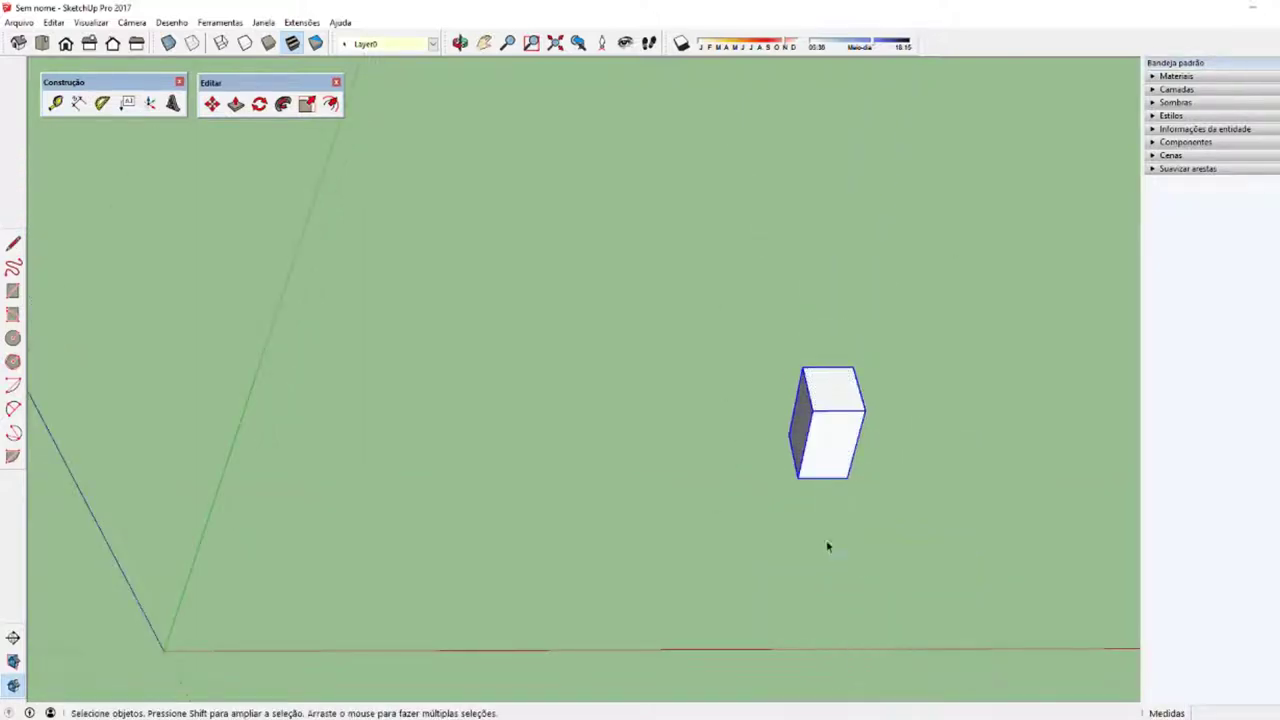
Step: Move the grouped cube to a new spot
key("m")
left_click(796, 482)
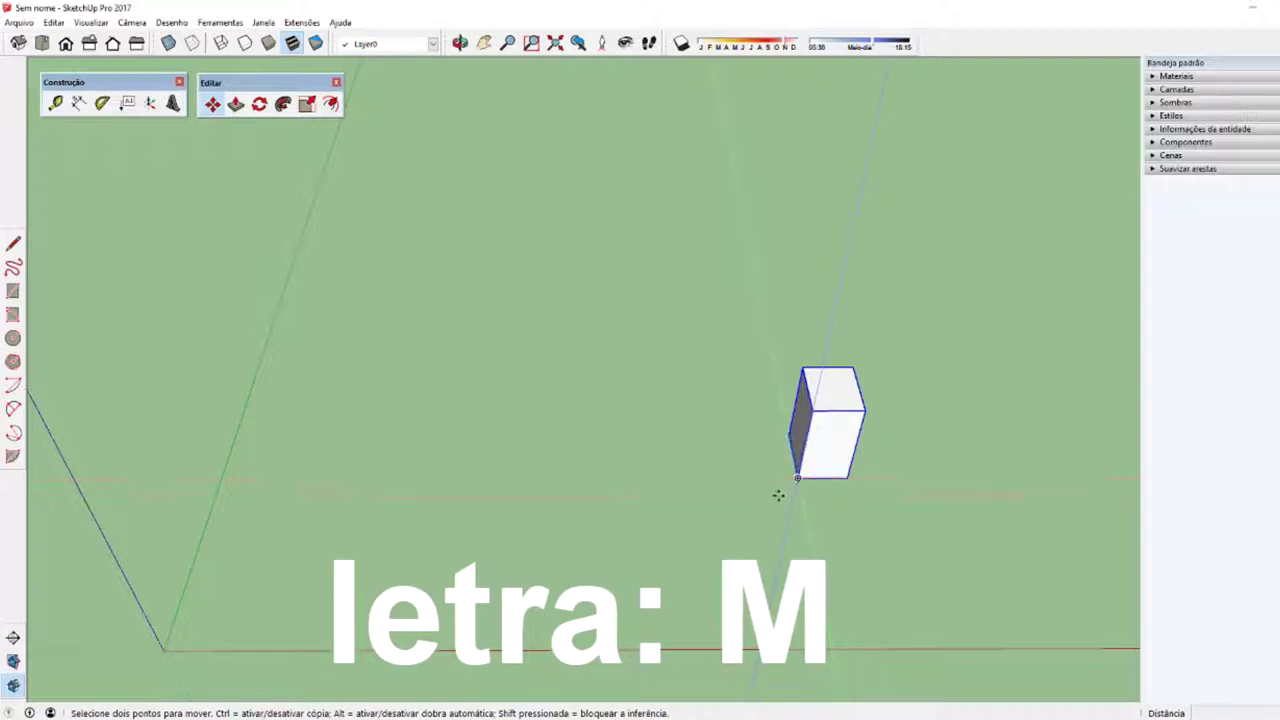
left_click(500, 568)
key("space")
mouse_move(500, 568)
middle_mouse_down()
mouse_move(560, 534)
mouse_move(403, 543)
mouse_move(457, 517)
mouse_move(360, 406)
mouse_move(611, 460)
mouse_move(543, 511)
mouse_move(677, 509)
mouse_move(528, 509)
mouse_move(549, 506)
mouse_move(514, 560)
mouse_move(661, 662)
middle_mouse_up()
left_click(549, 506)
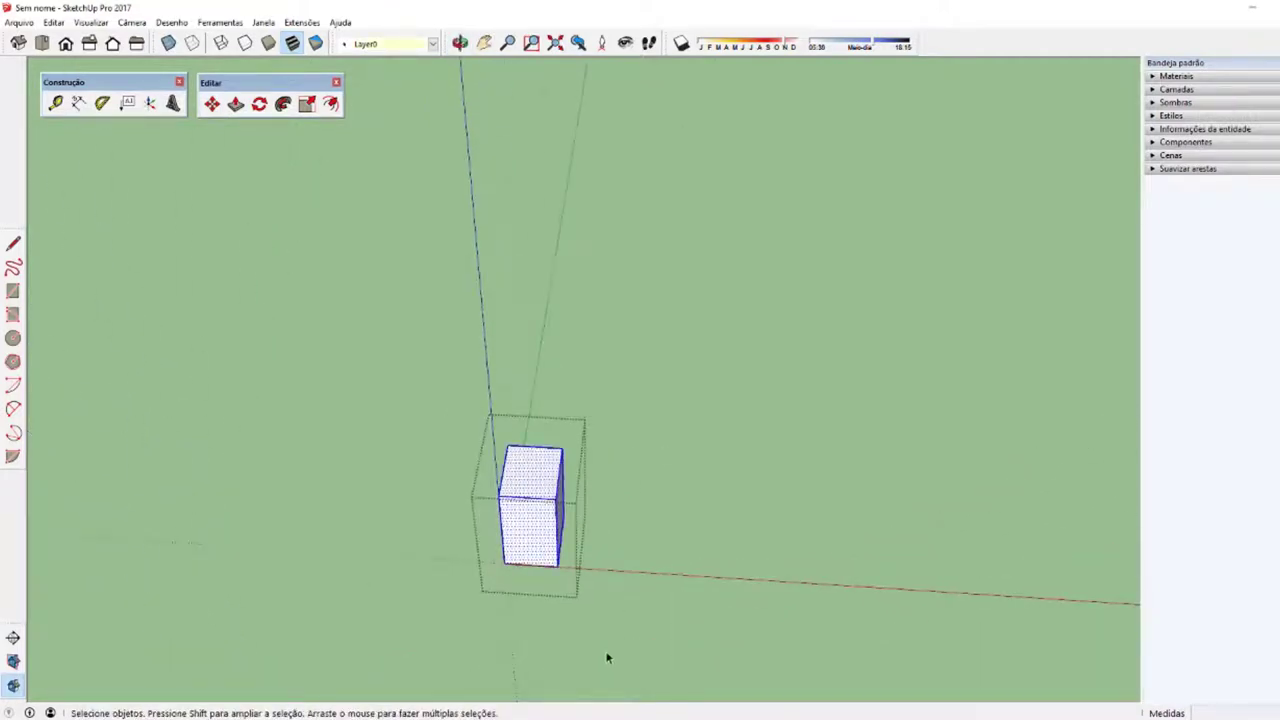
Step: Copy the cube with Ctrl-move so a matching box stands beside it
key("m")
key("ctrl")
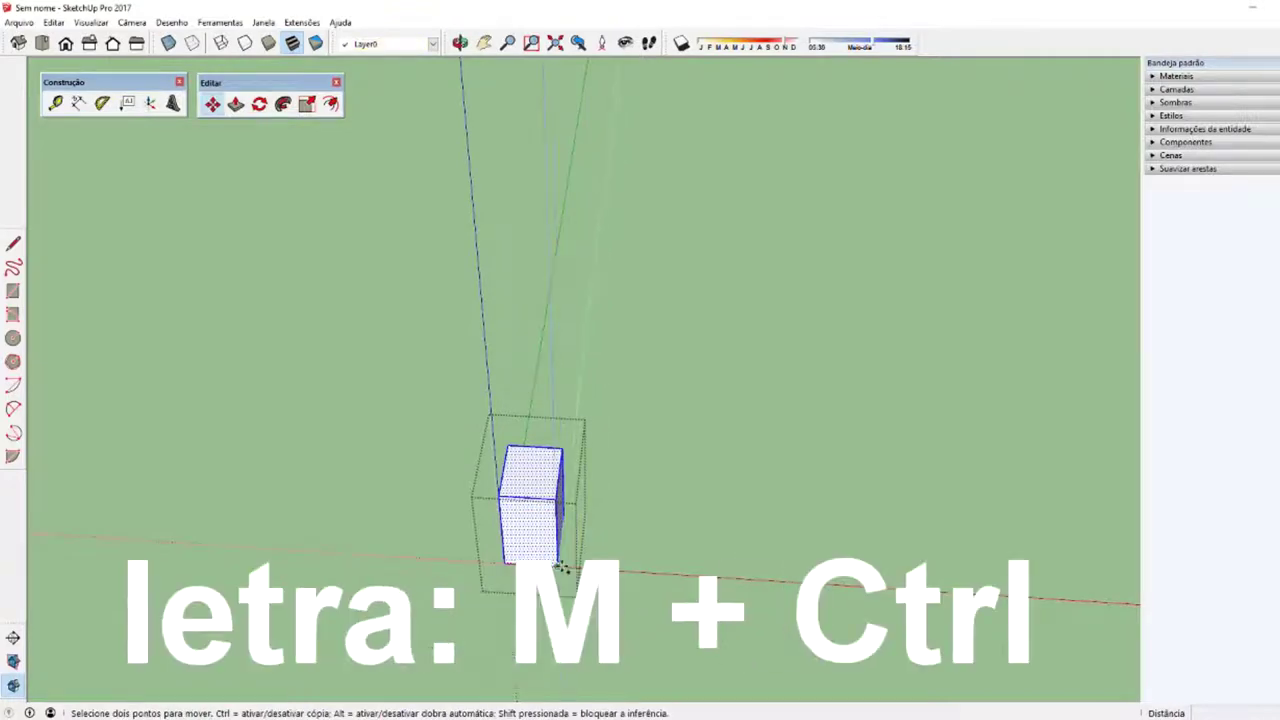
left_click(570, 578)
left_click(695, 577)
mouse_move(826, 569)
middle_mouse_down()
mouse_move(646, 514)
mouse_move(806, 538)
middle_mouse_up()
double_click(681, 542)
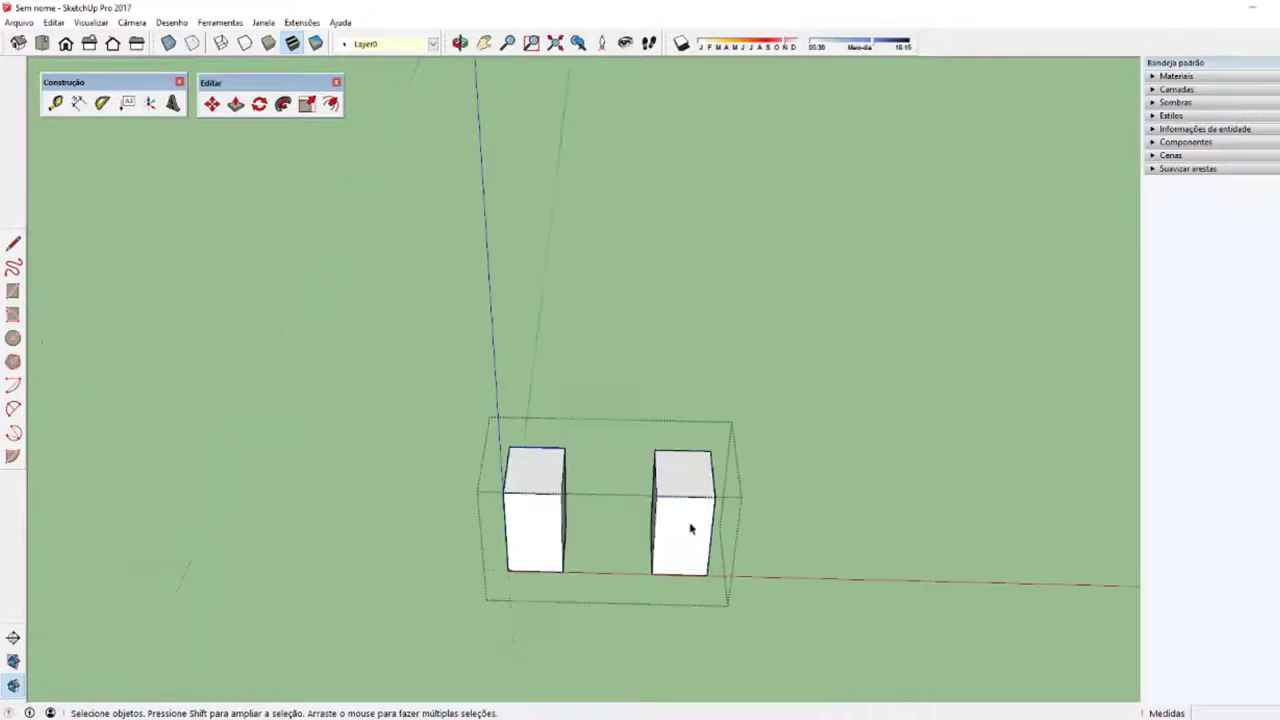
left_click_drag(636, 414, 766, 662)
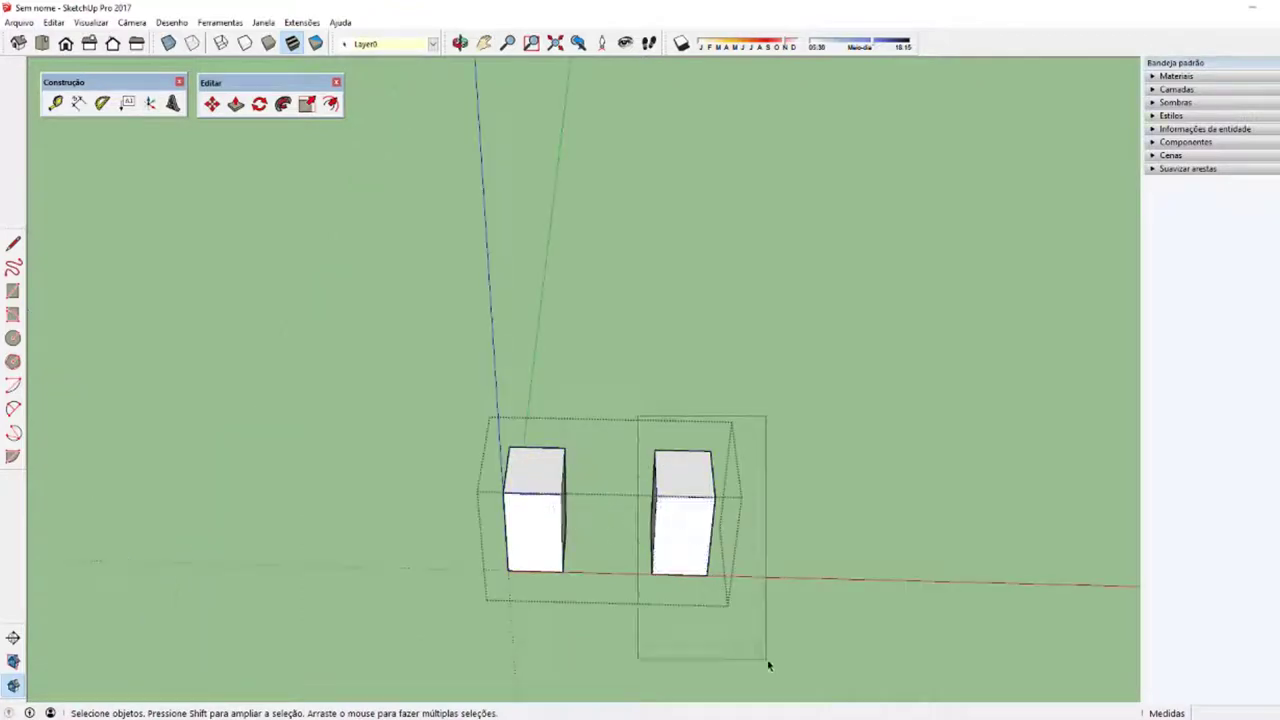
Step: Make the left box its own group
right_click(676, 503)
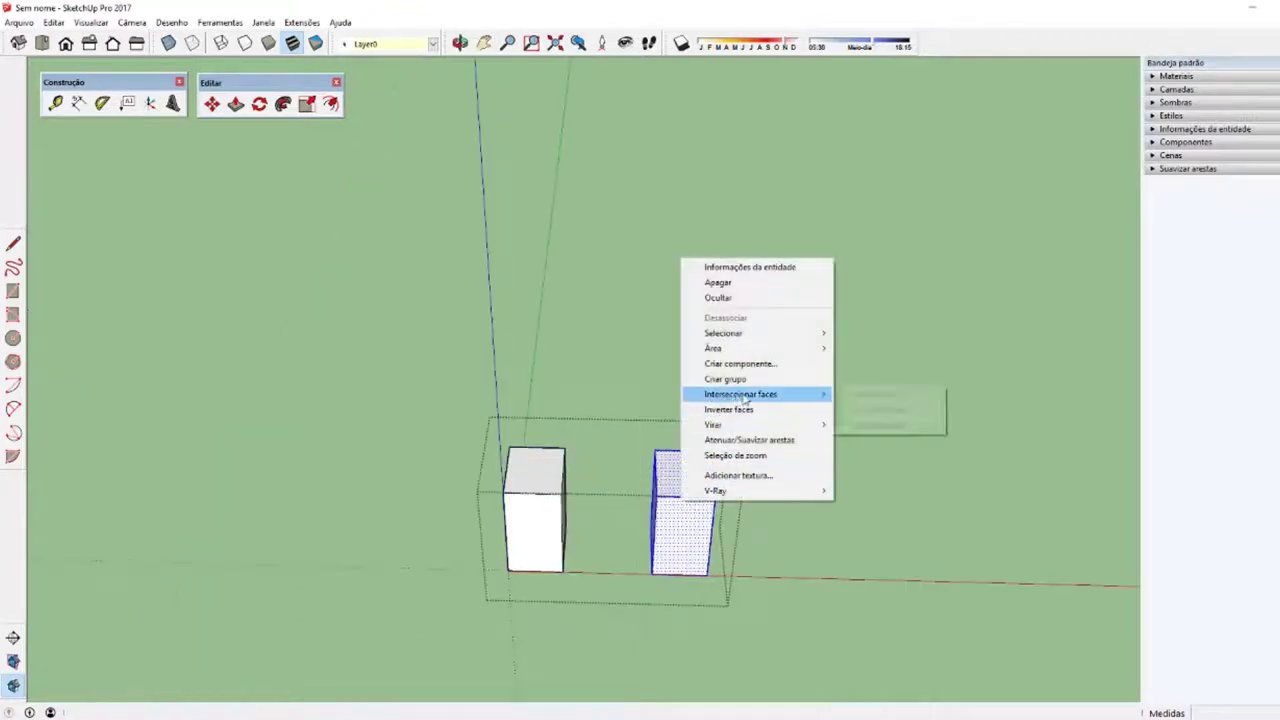
left_click(676, 438)
left_click_drag(432, 398, 614, 628)
right_click(526, 511)
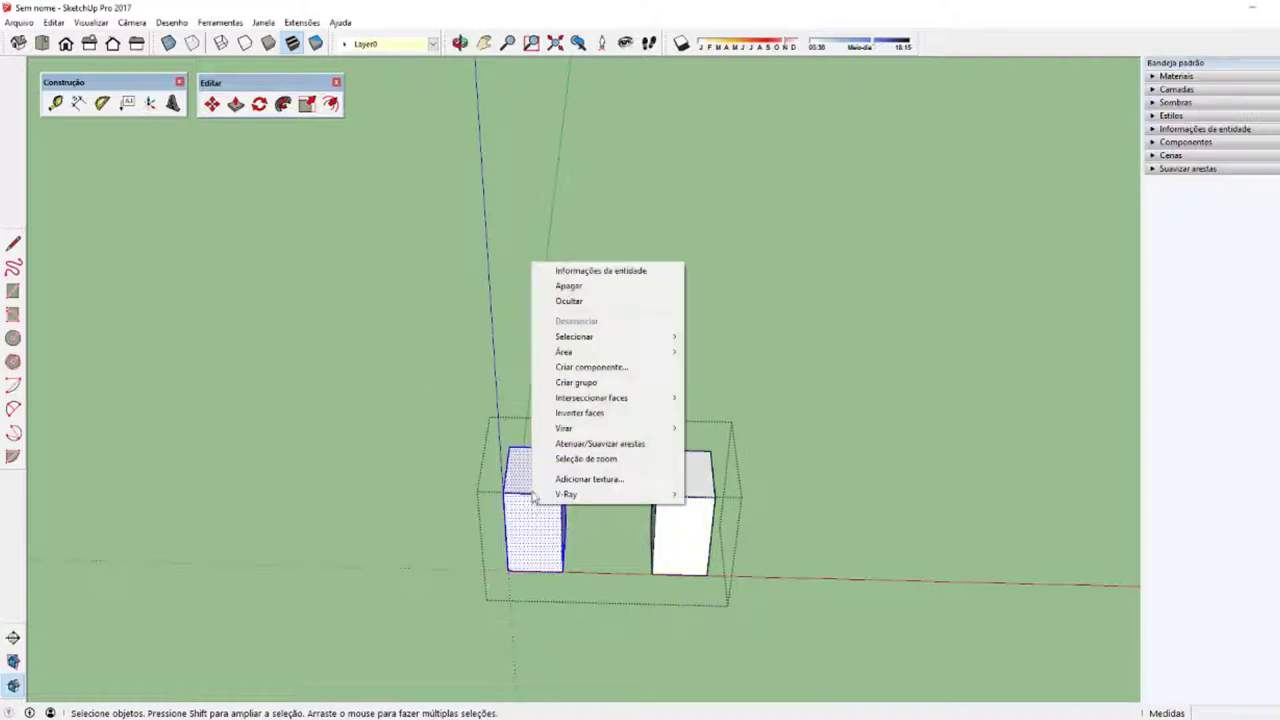
left_click(570, 382)
Step: Inside the right box's group, draw a small rectangle beside it and group it
mouse_move(737, 571)
middle_mouse_down()
mouse_move(590, 563)
mouse_move(771, 591)
middle_mouse_up()
double_click(590, 563)
key("r")
key("space")
left_click(786, 590)
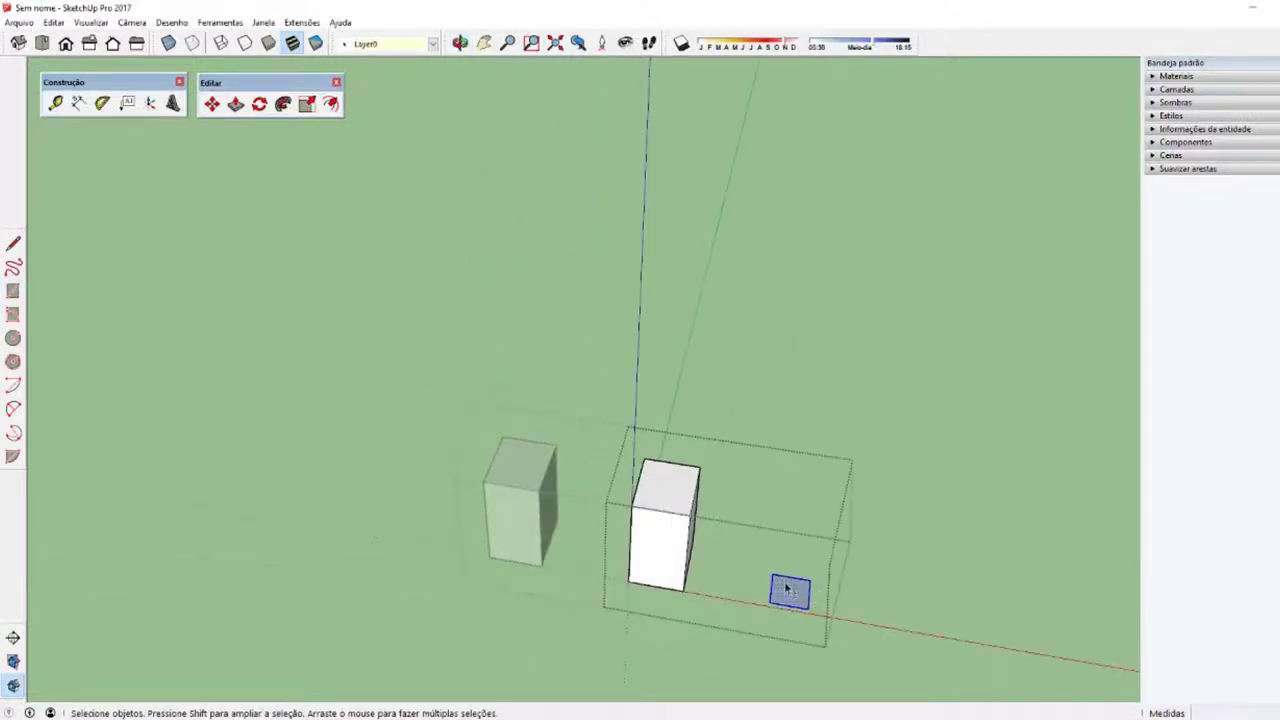
right_click(788, 597)
left_click(829, 486)
Step: Close the small rectangle's group and the outer group, then select the outer group
double_click(787, 592)
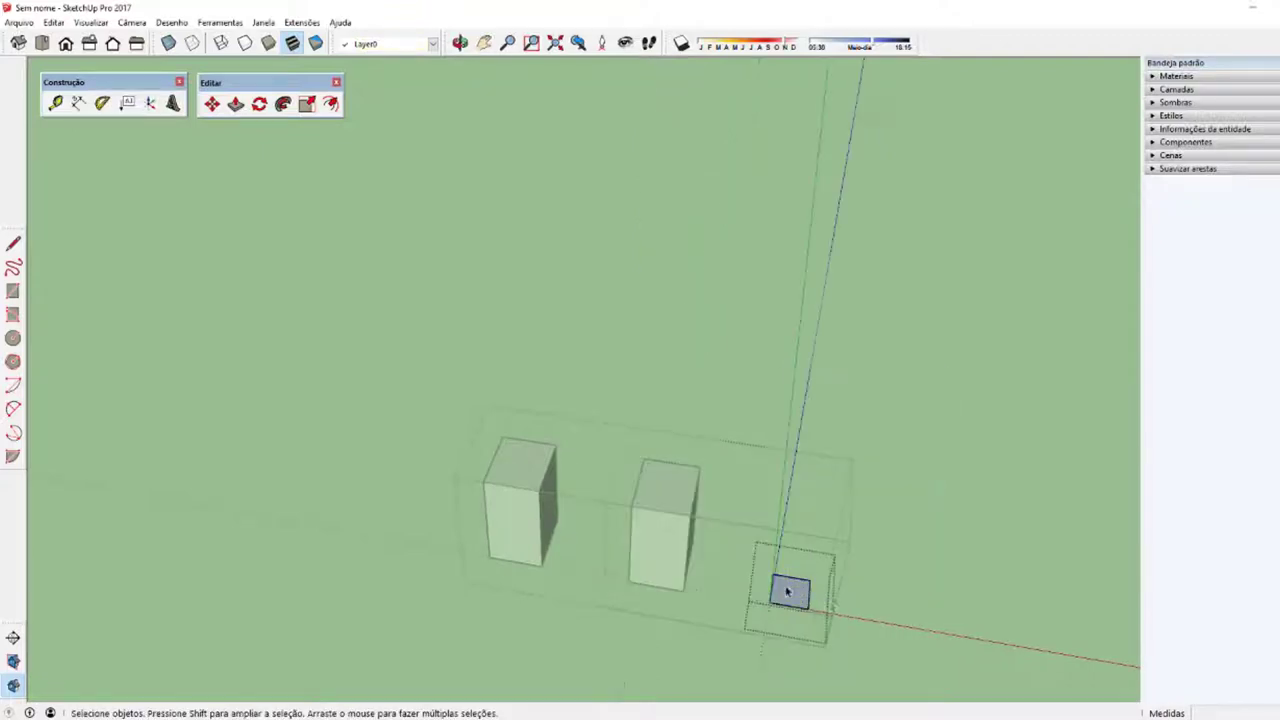
left_click(898, 597)
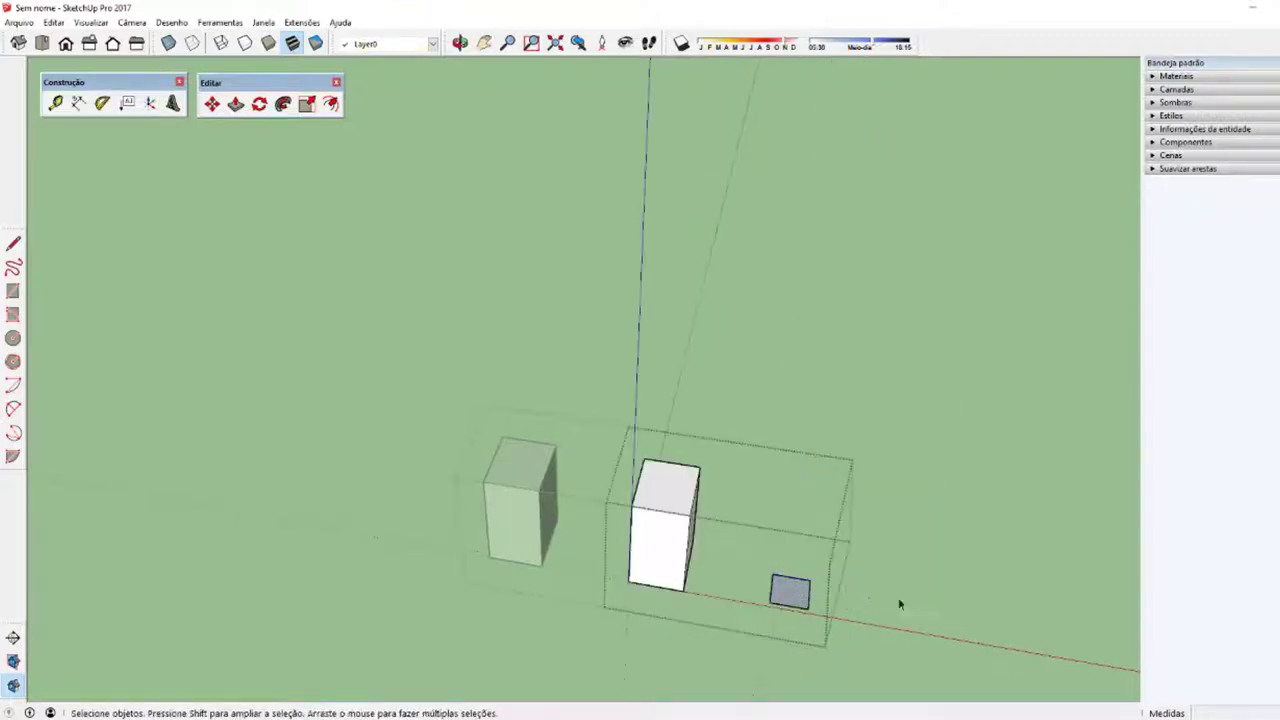
left_click(914, 603)
left_click(824, 562)
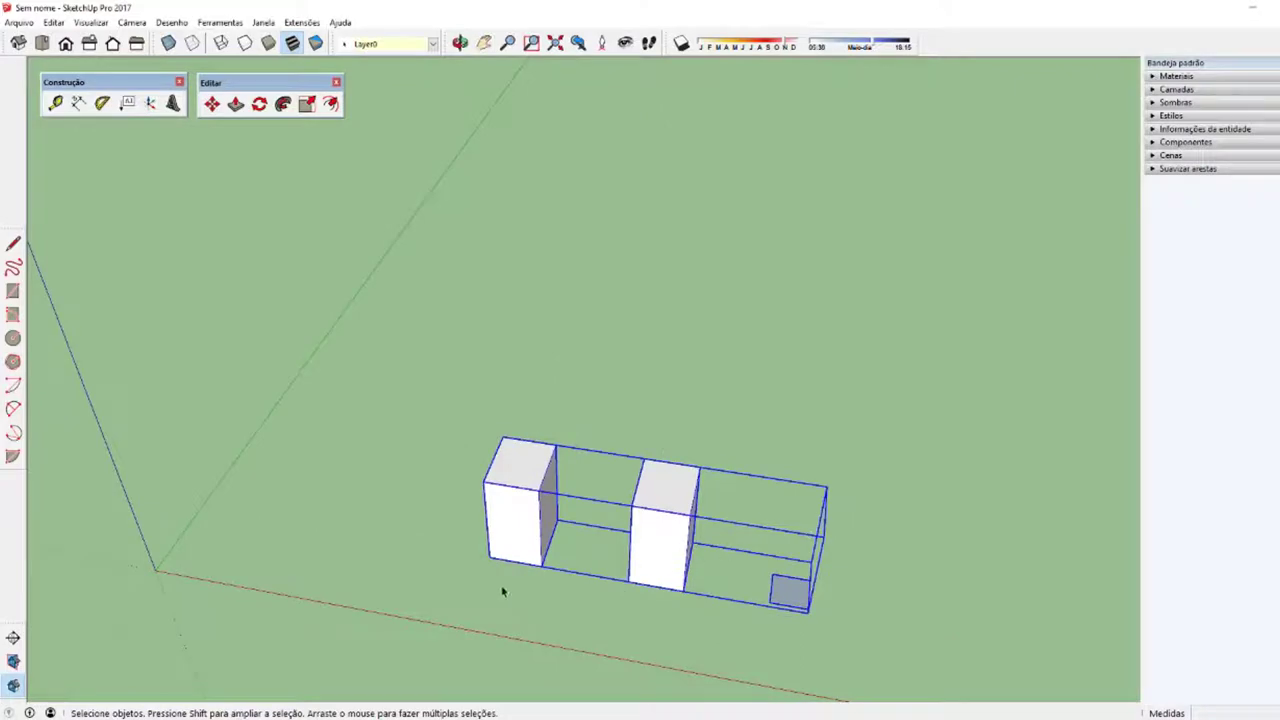
mouse_move(503, 591)
middle_mouse_down()
mouse_move(729, 449)
mouse_move(551, 491)
mouse_move(489, 423)
mouse_move(634, 511)
mouse_move(540, 626)
middle_mouse_up()
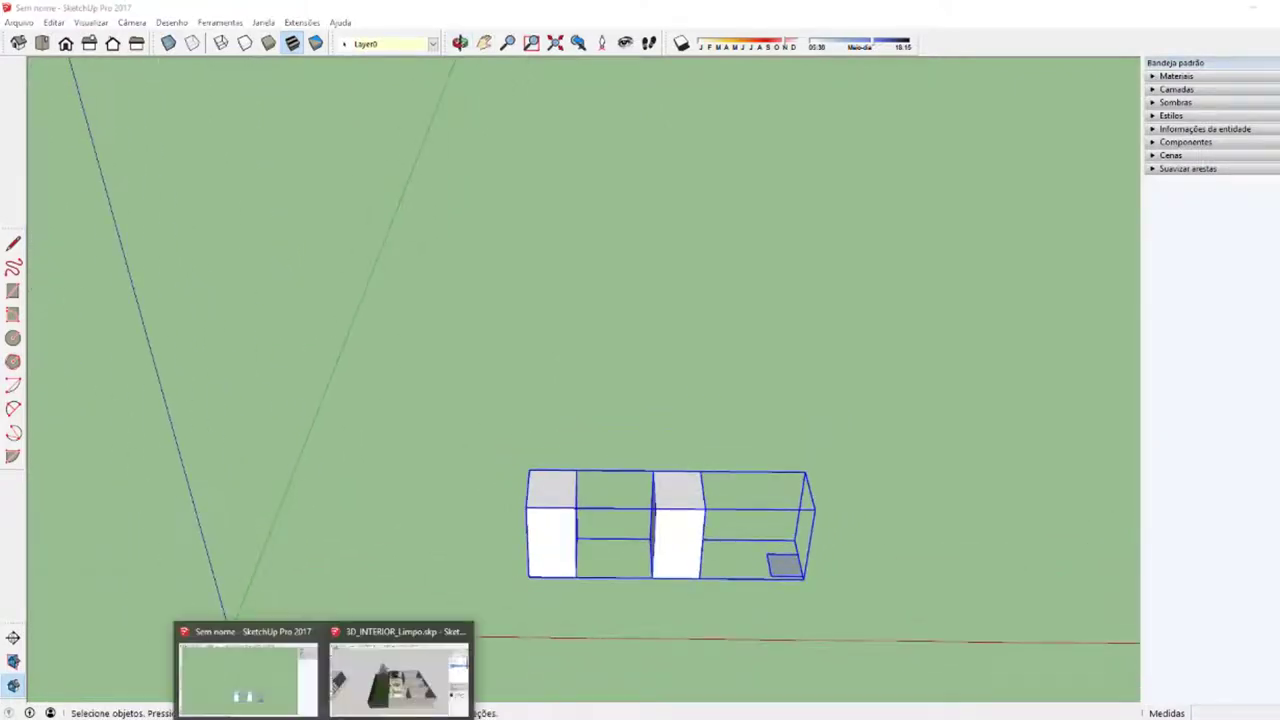
Step: Bring 3D_INTERIOR_Limpo.skp forward and zoom down into the right house's living-room TV wall
left_click(398, 680)
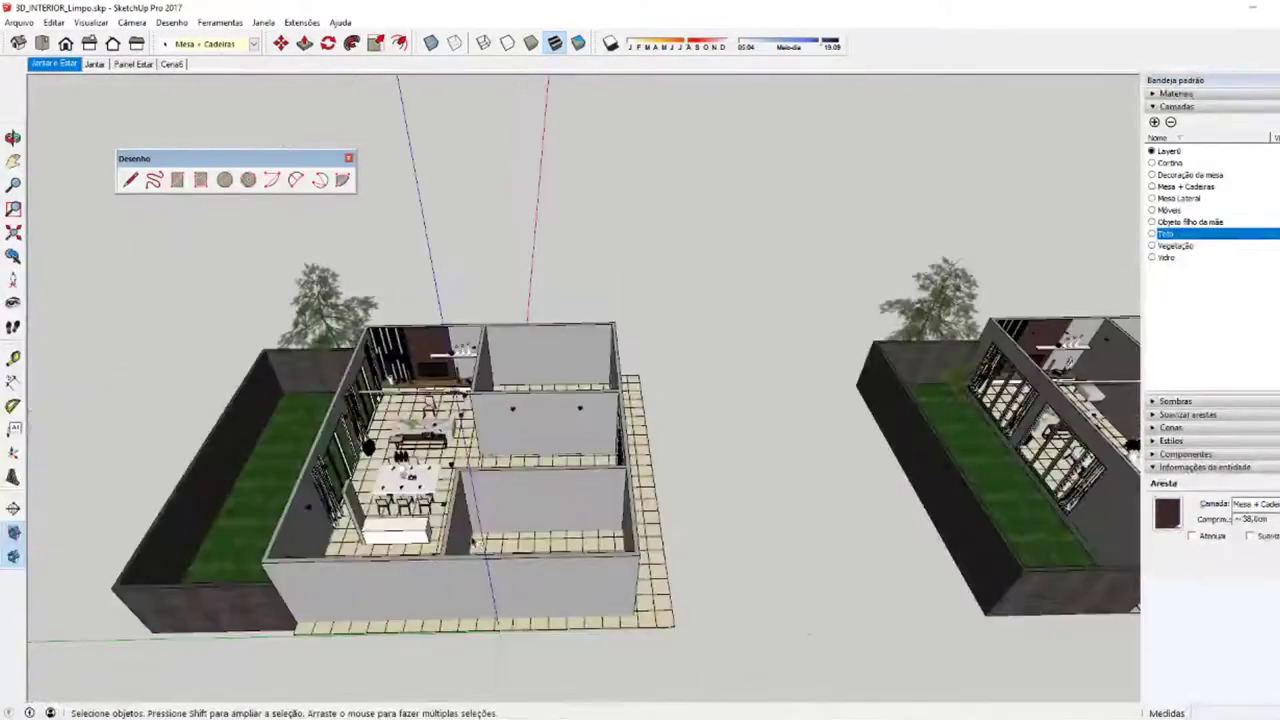
middle_click_drag(640, 400, 646, 512)
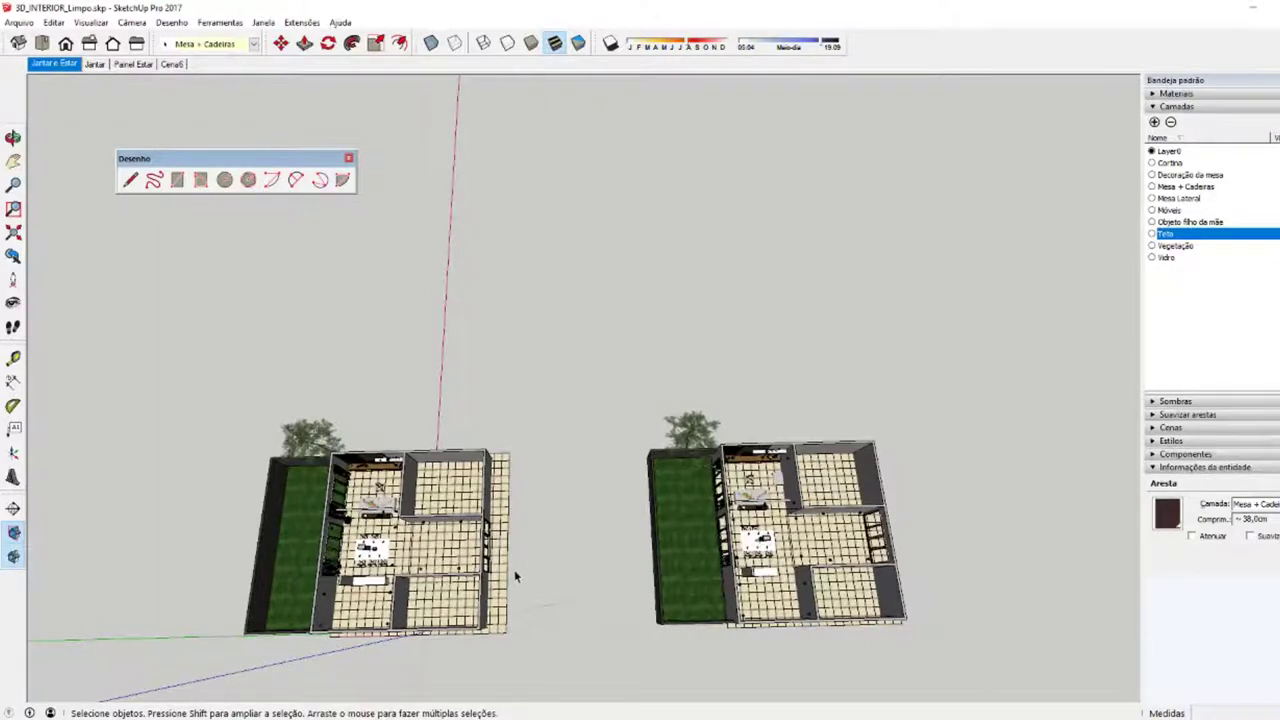
scroll(681, 535, "up", 3)
scroll(681, 535, "up", 3)
scroll(681, 535, "up", 2)
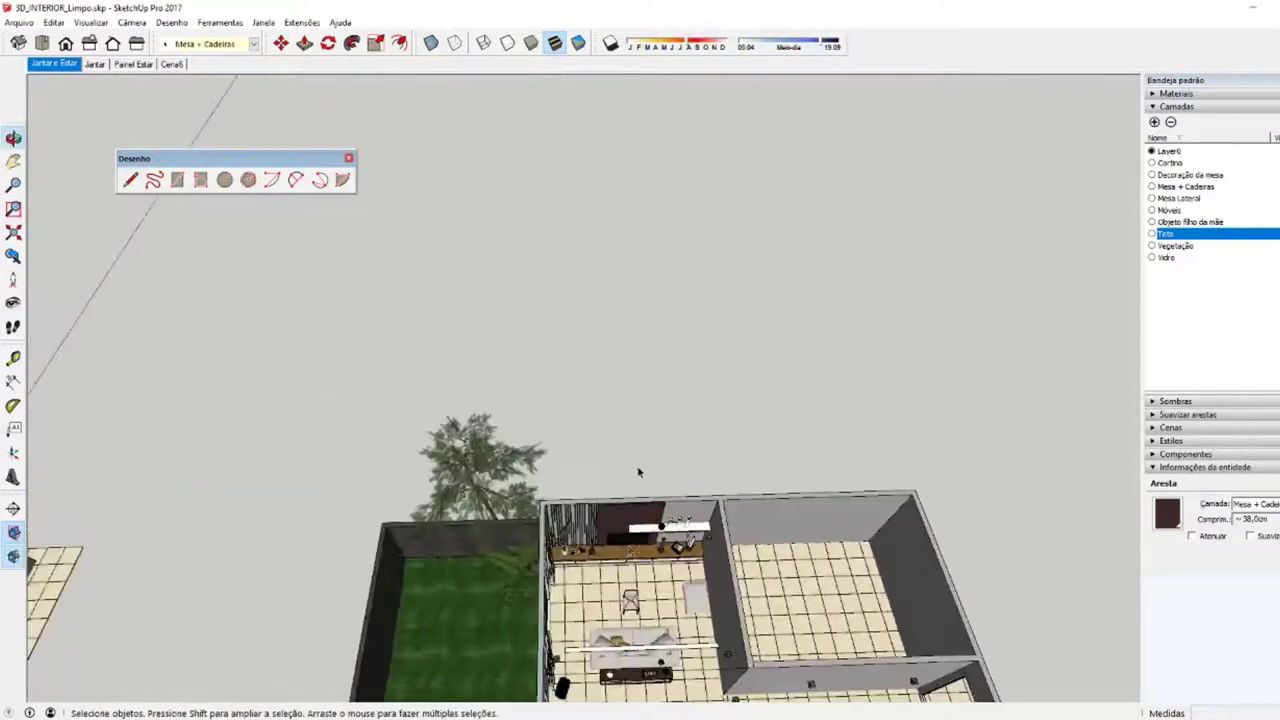
scroll(681, 535, "up", 2)
scroll(757, 688, "up", 2)
scroll(757, 688, "up", 1)
middle_click_drag(757, 688, 670, 660)
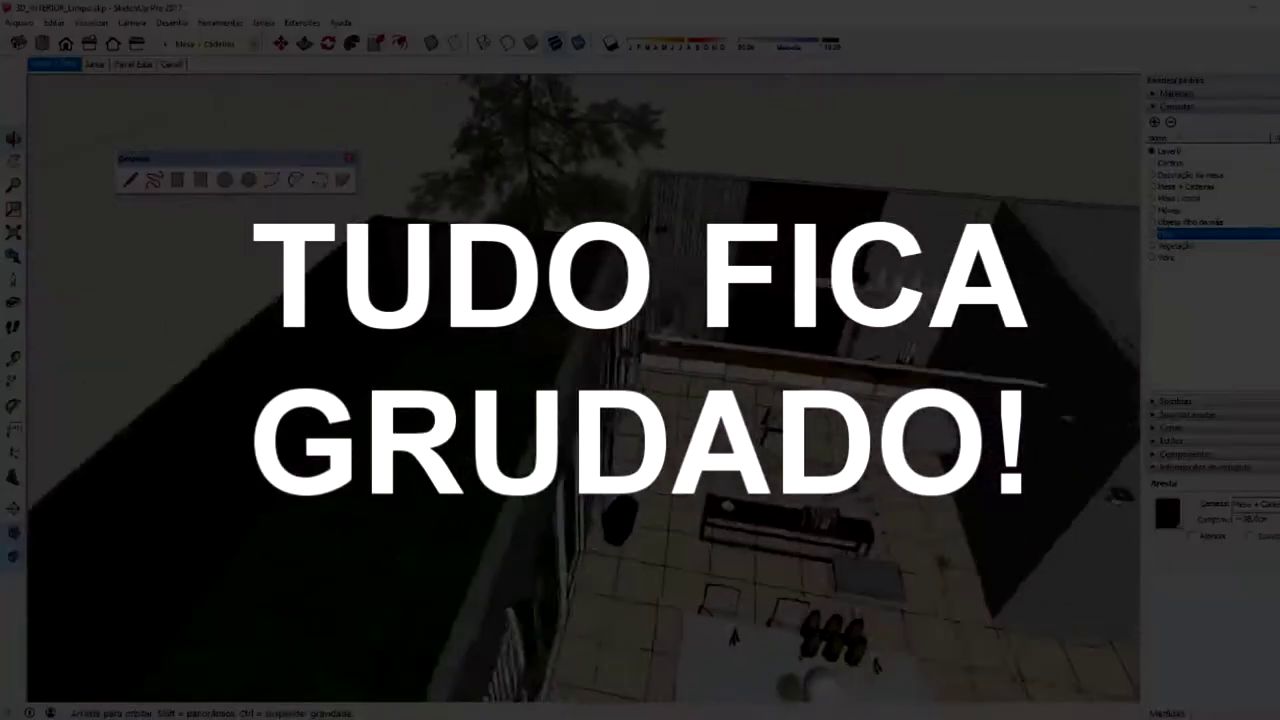
Step: Face the TV wall and cabinet head-on, then turn toward the glass door and floor
scroll(650, 396, "up", 3)
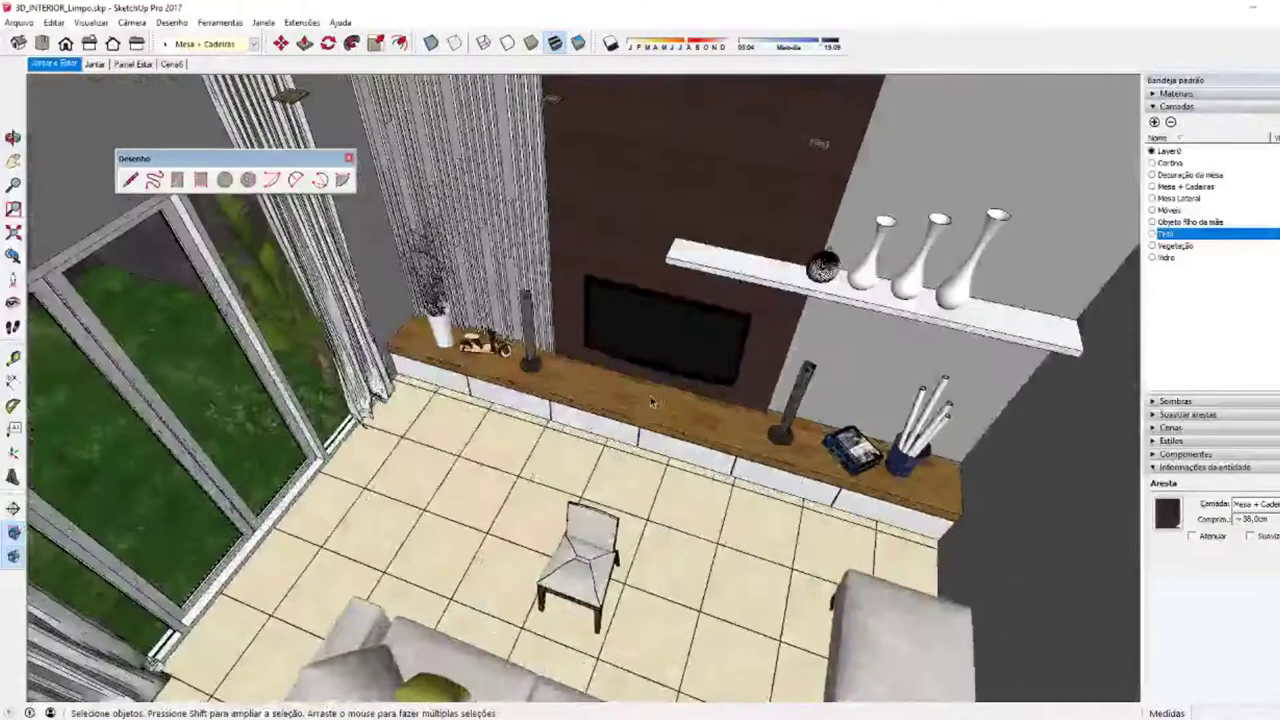
scroll(650, 396, "up", 3)
middle_click_drag(650, 396, 505, 645)
scroll(505, 650, "up", 2)
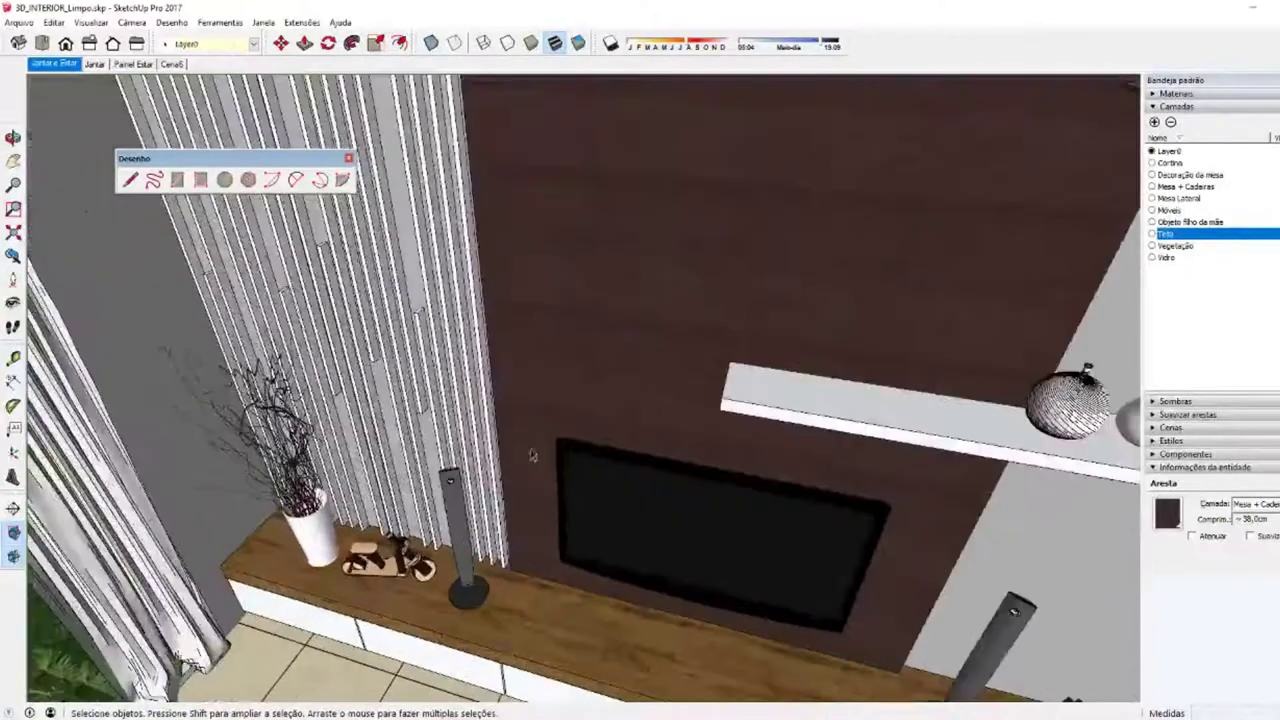
middle_click_drag(532, 455, 575, 590)
scroll(575, 590, "up", 2)
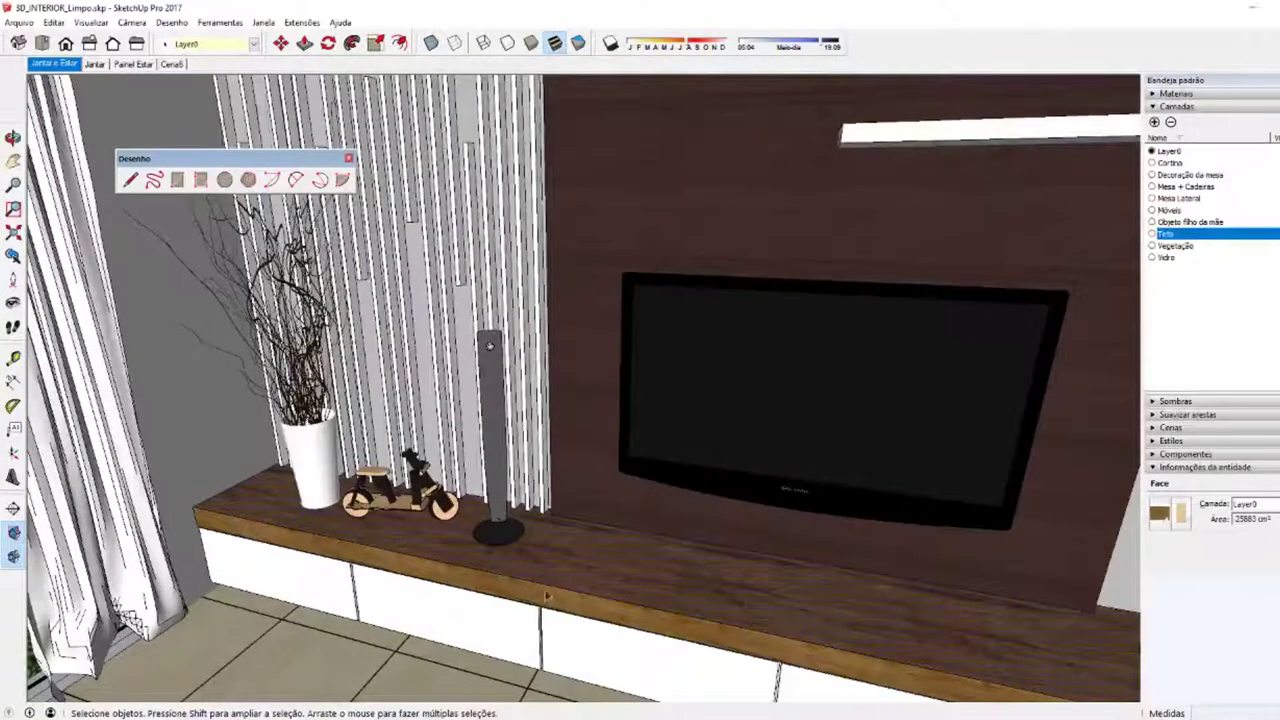
middle_click_drag(548, 617, 432, 541)
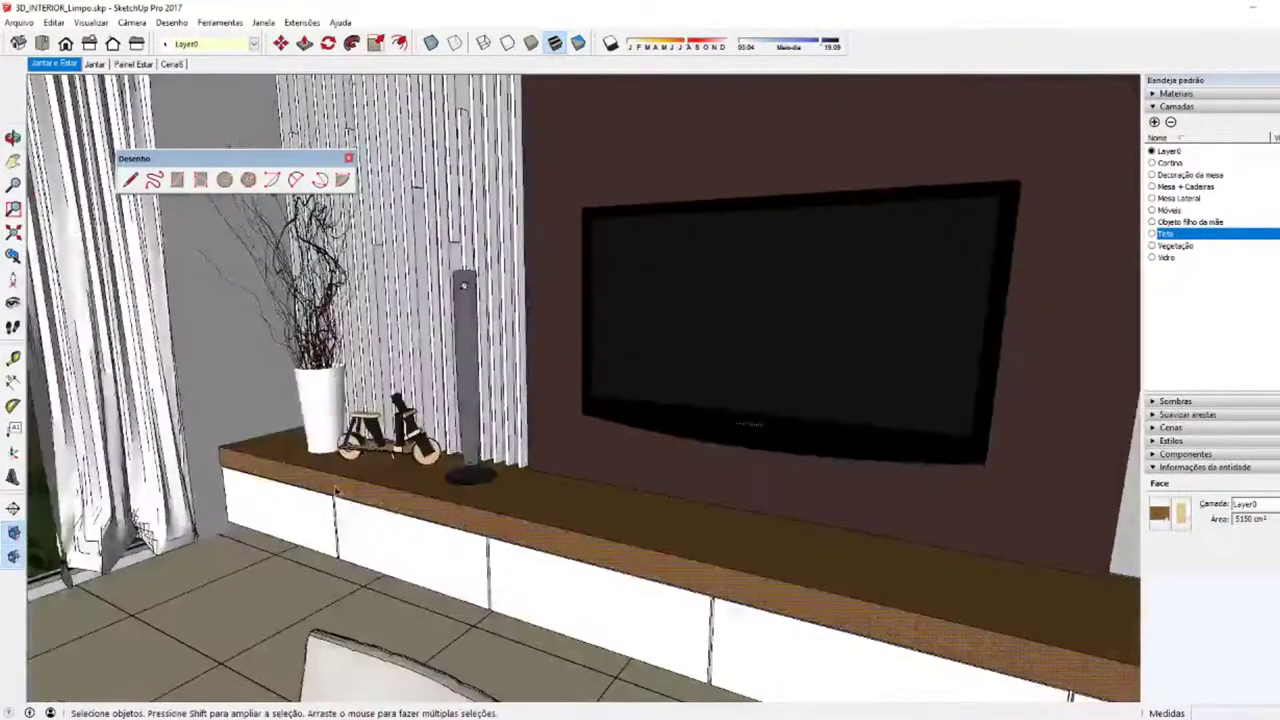
mouse_move(336, 490)
middle_mouse_down()
mouse_move(530, 472)
mouse_move(368, 492)
mouse_move(985, 487)
middle_mouse_up()
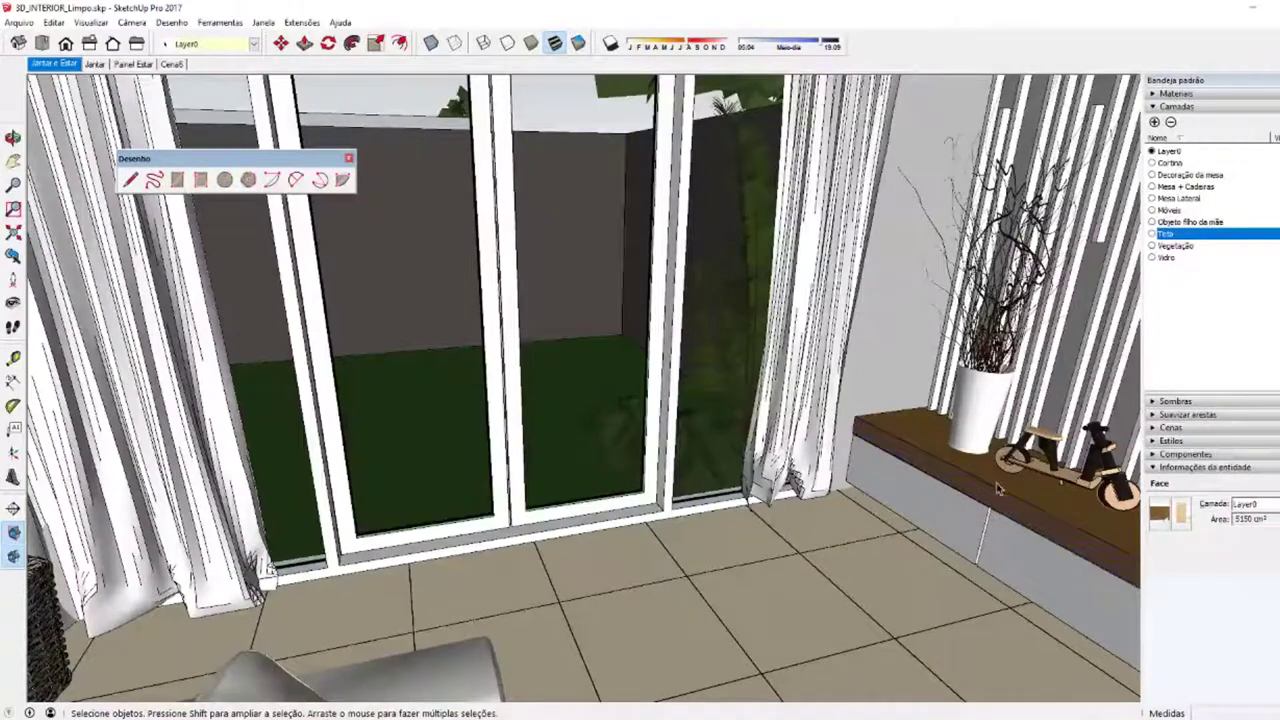
Step: Select the faces of the wooden bench board beside the glass door
scroll(958, 500, "up", 2)
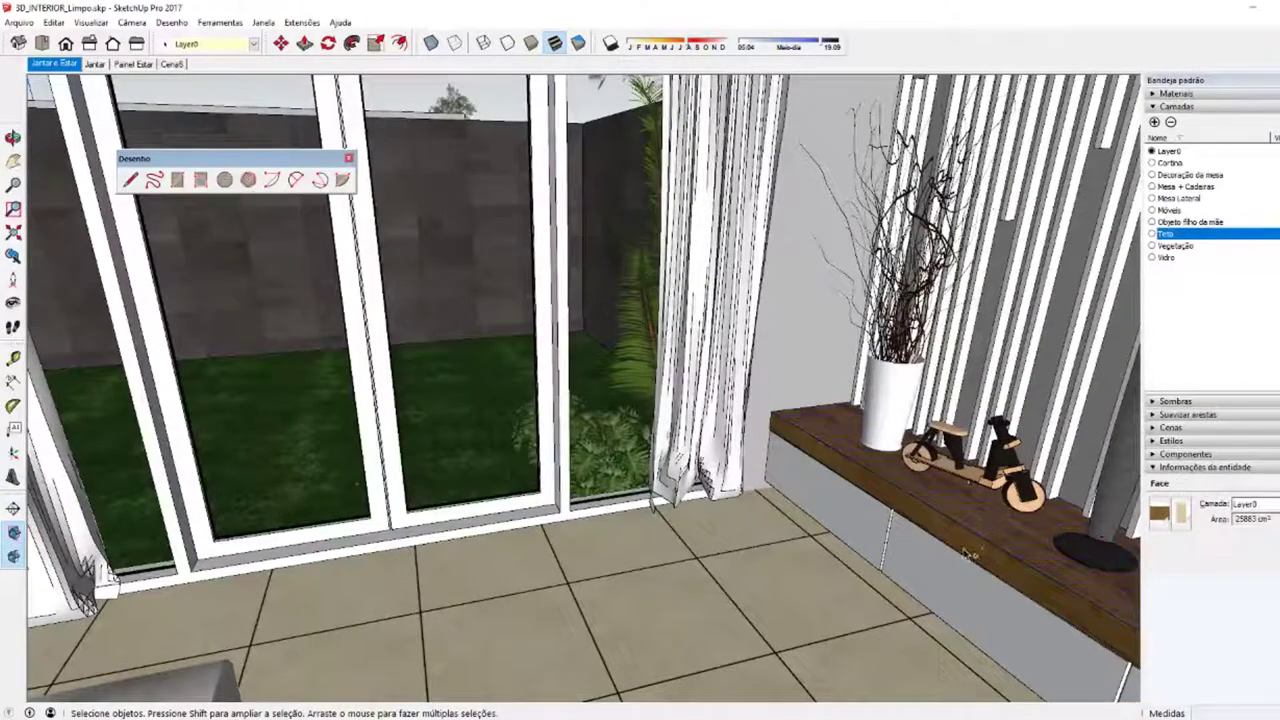
left_click(1005, 531, "shift")
left_click(965, 562, "shift")
middle_click_drag(988, 560, 930, 541)
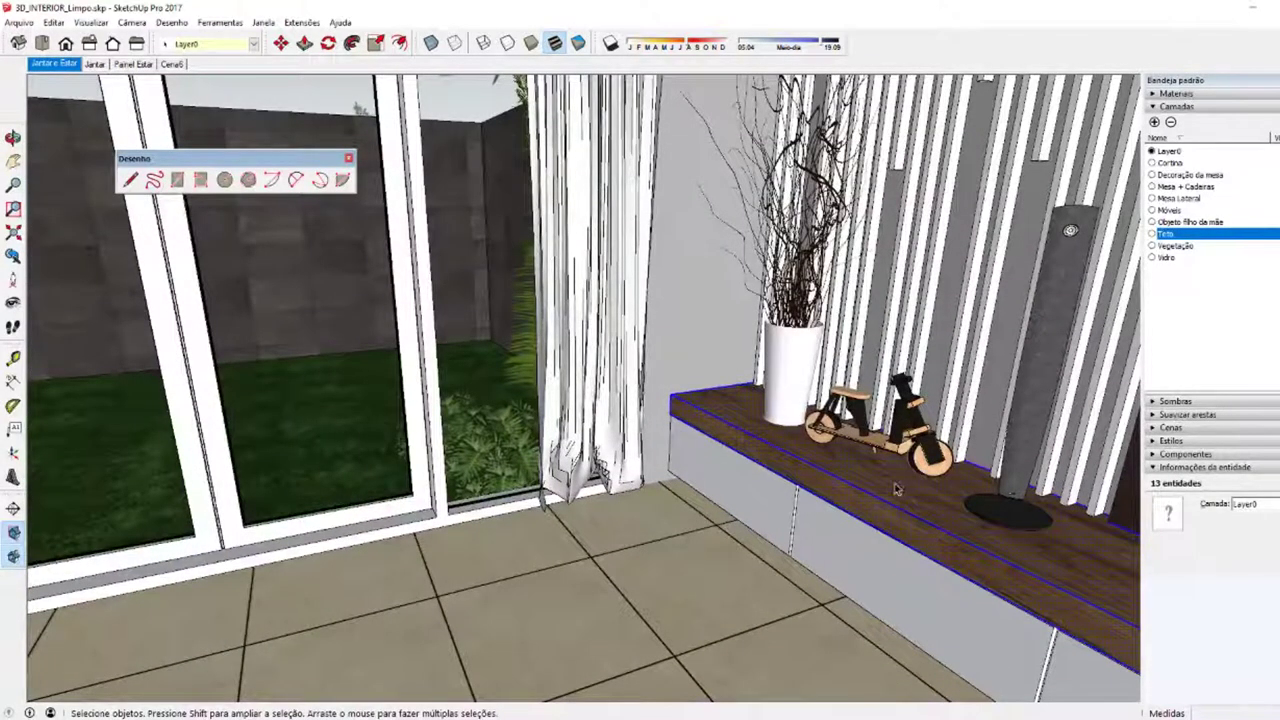
Step: Select the wooden bench board face together with all its edges
left_click(632, 607)
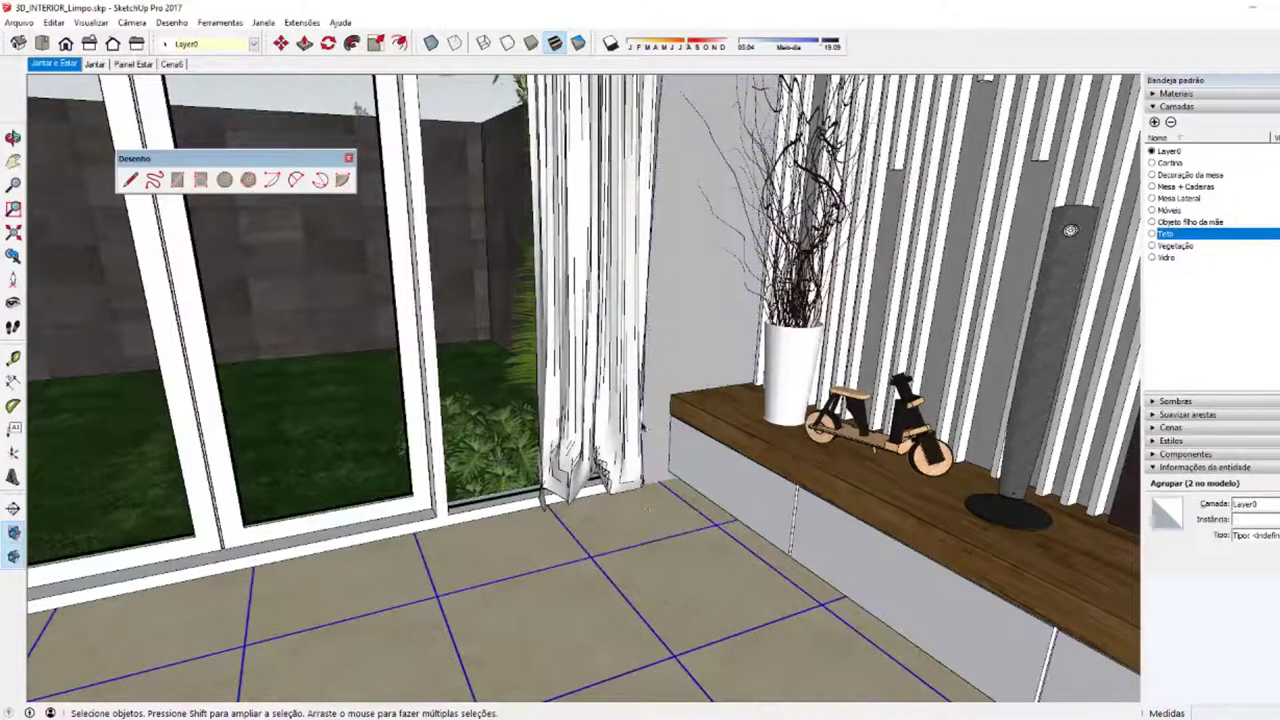
key("ctrl")
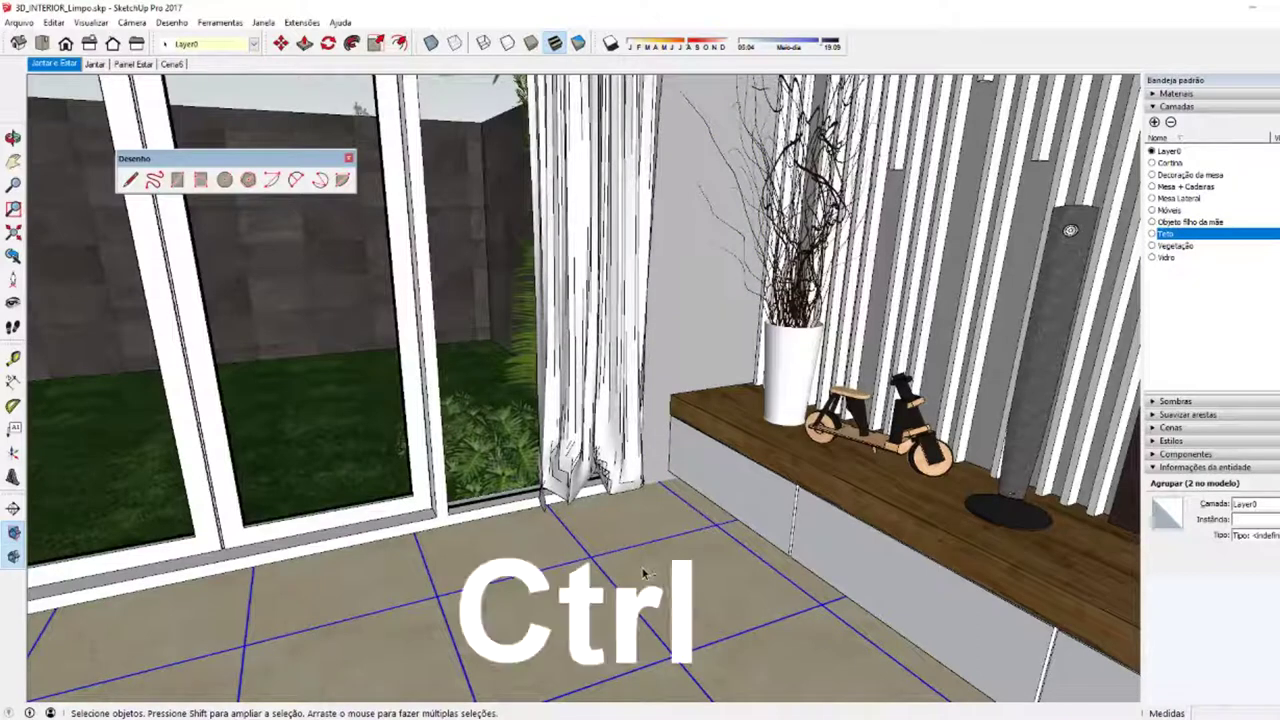
left_click(650, 412, "ctrl")
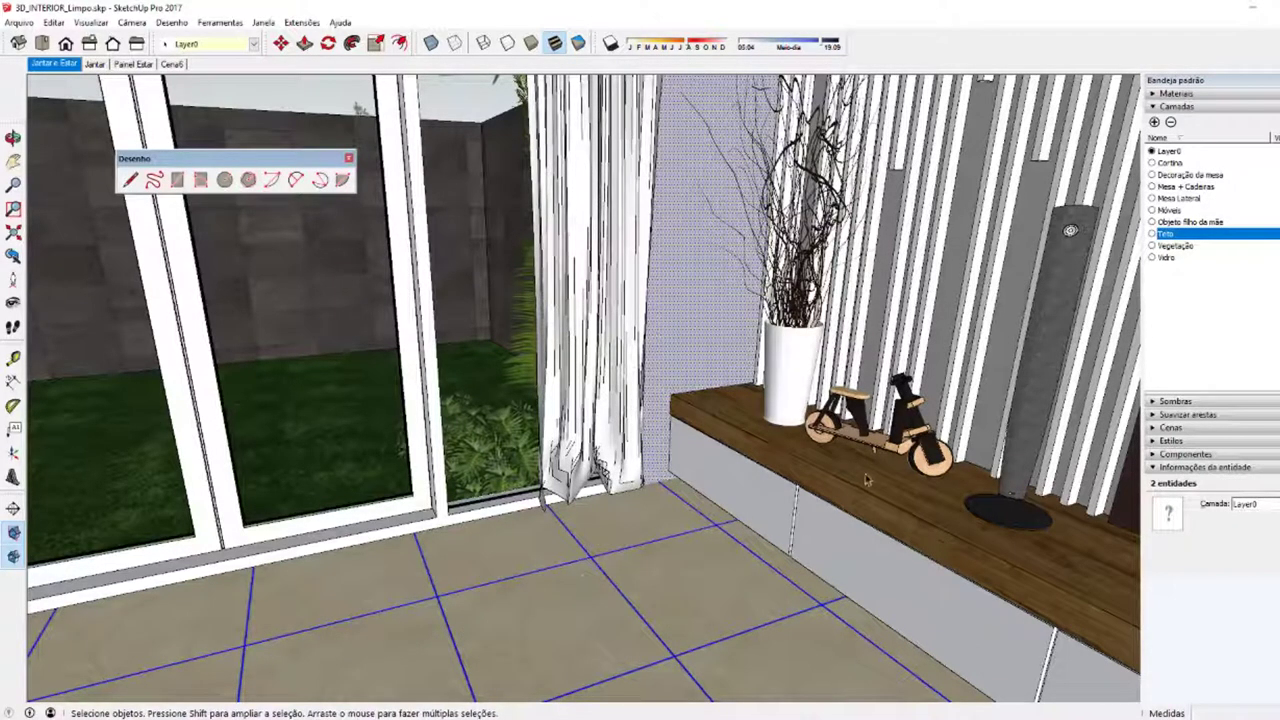
left_click(912, 485)
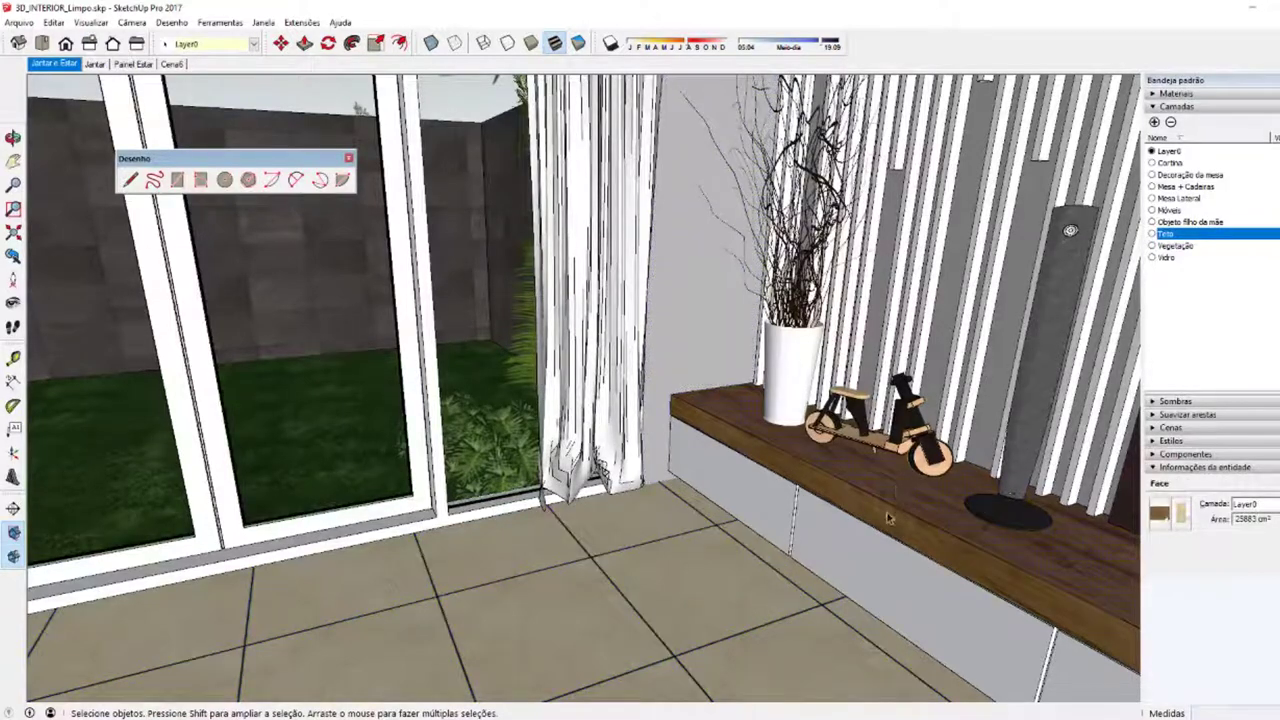
double_click(875, 512)
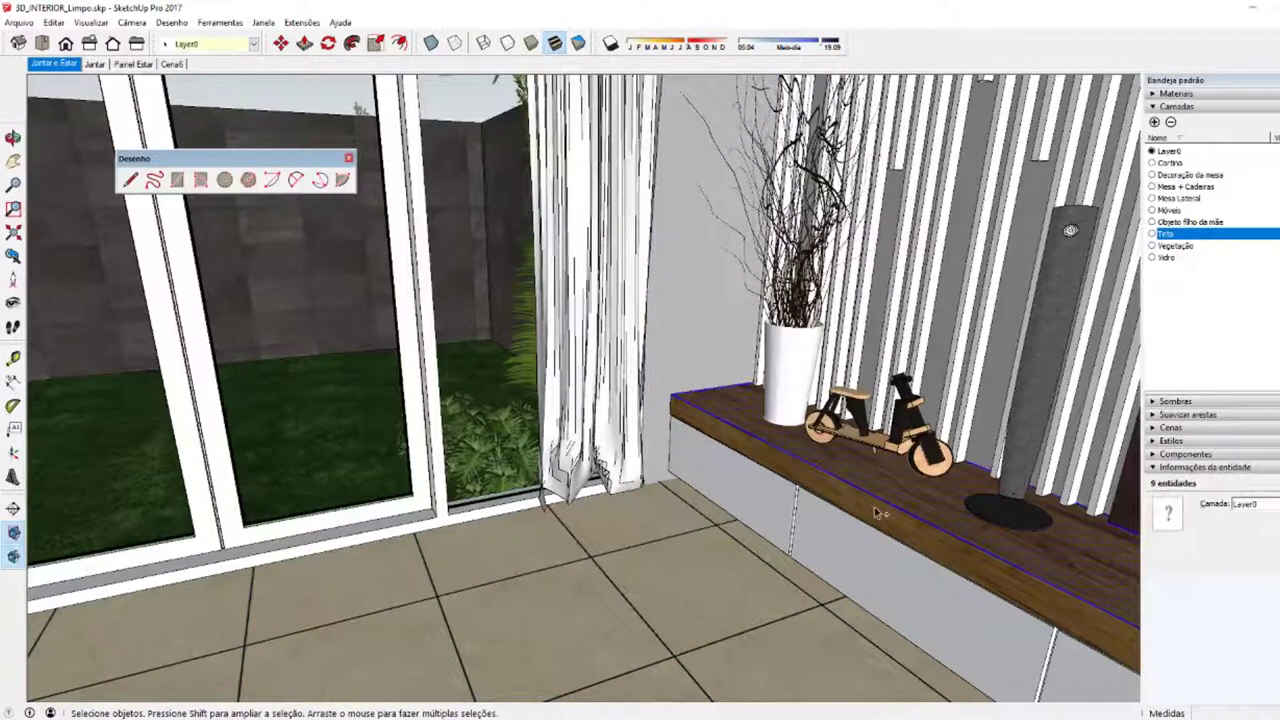
left_click(660, 582, "ctrl")
Step: Start moving the bench board from a base point away from the wall
key("m")
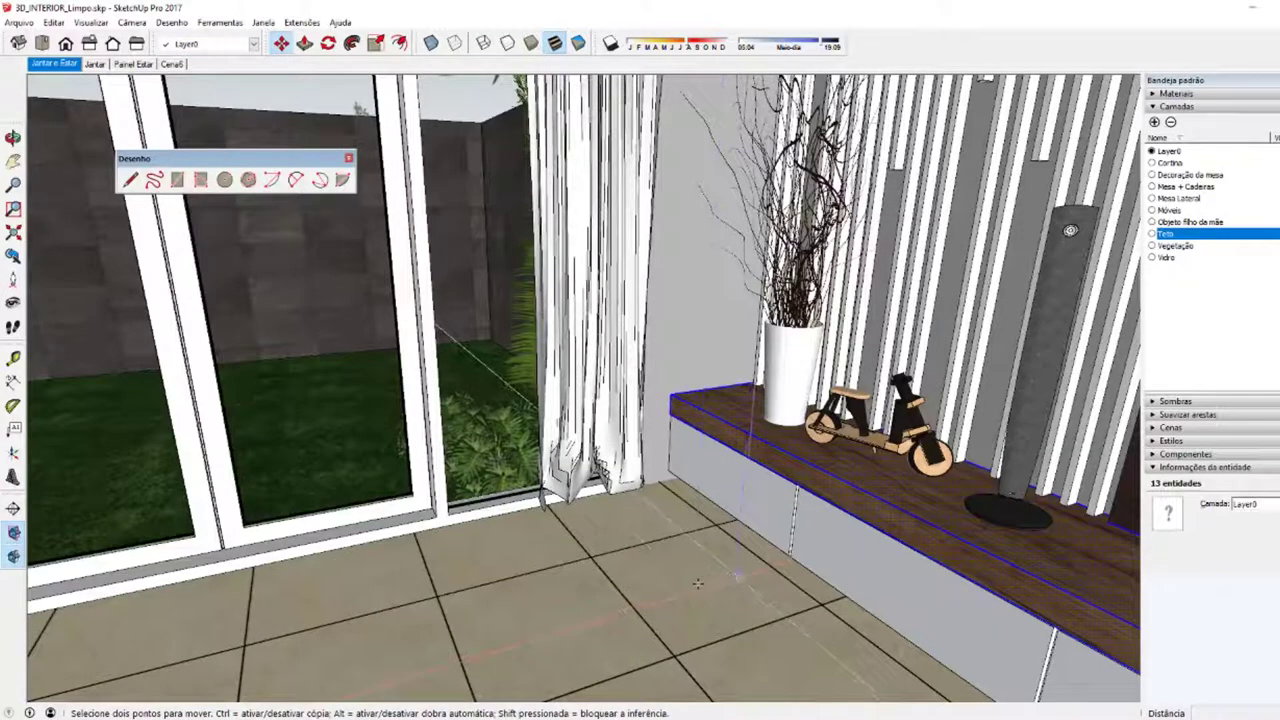
left_click(698, 583)
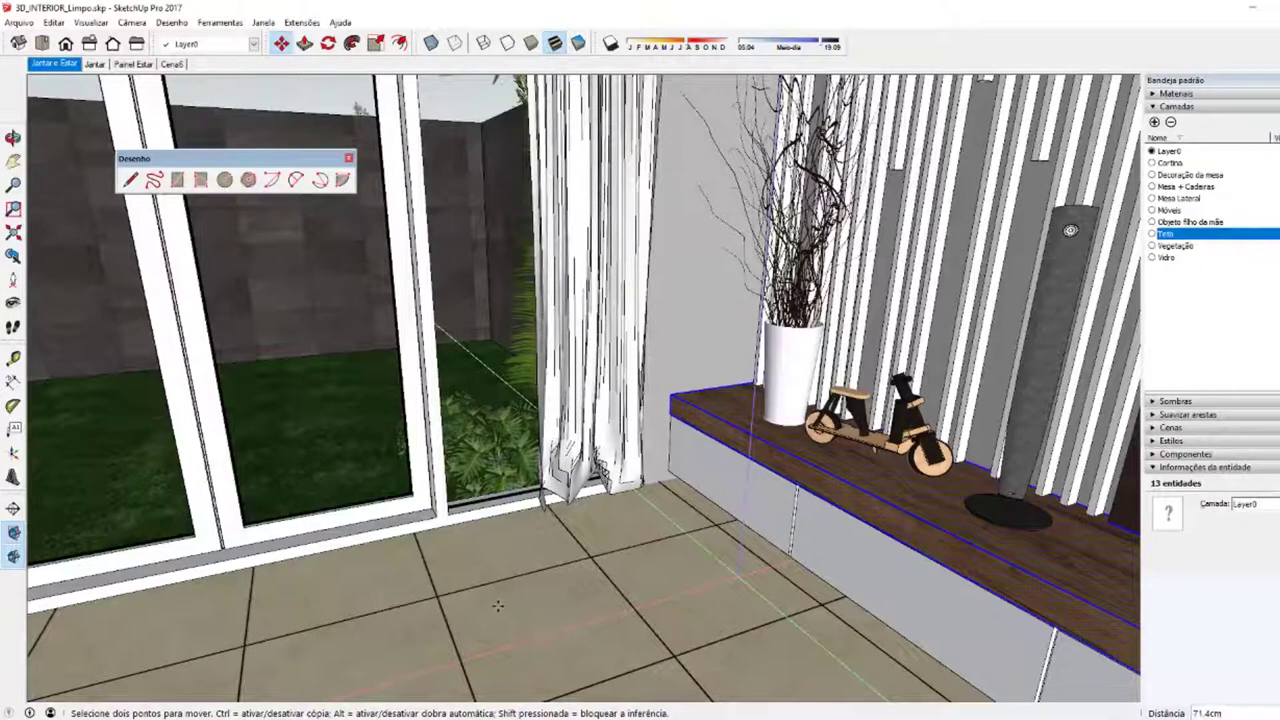
mouse_move(498, 605)
middle_mouse_down()
mouse_move(734, 677)
mouse_move(742, 652)
middle_mouse_up()
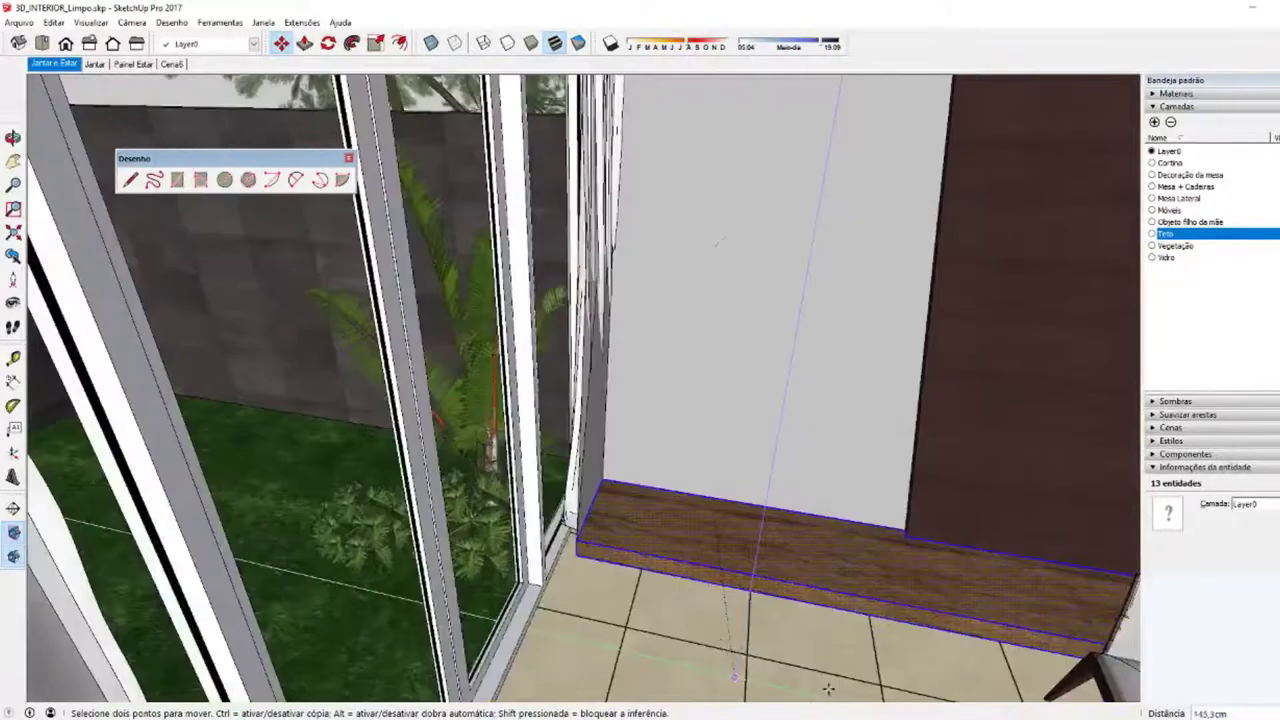
mouse_move(909, 638)
middle_mouse_down()
mouse_move(929, 672)
mouse_move(865, 657)
middle_mouse_up()
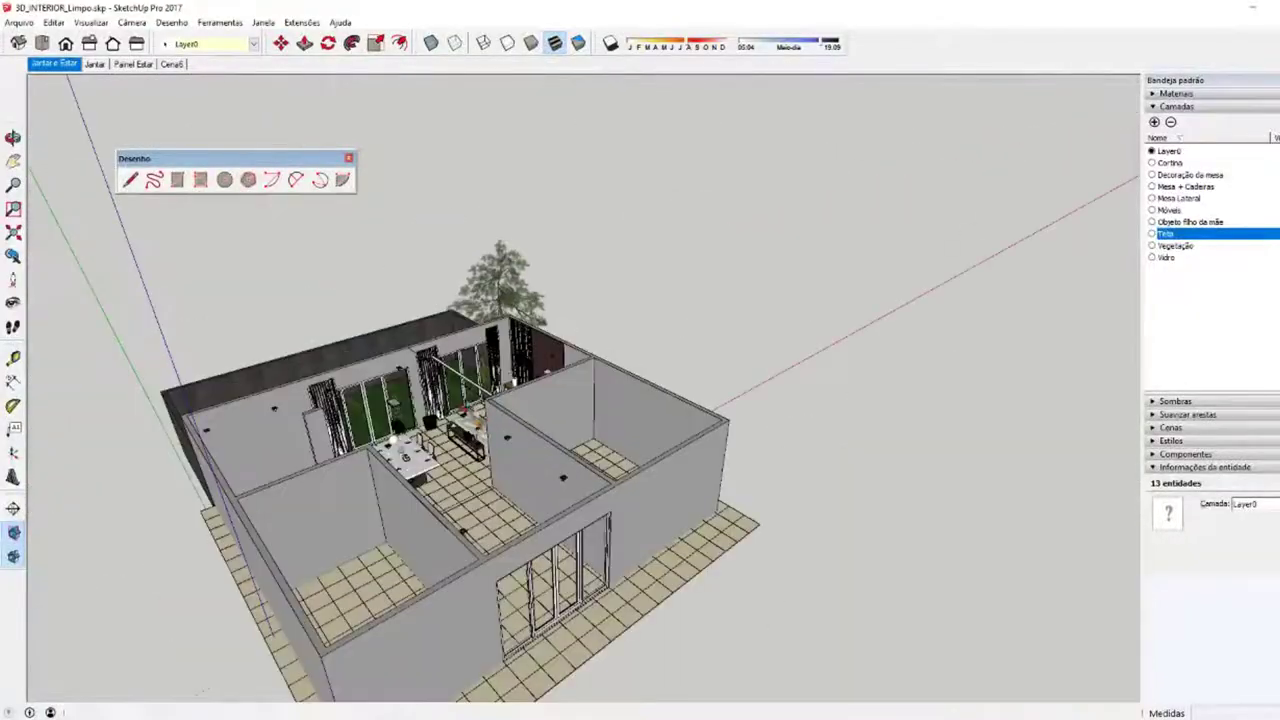
scroll(608, 507, "up", 2)
scroll(608, 507, "up", 3)
scroll(608, 507, "up", 3)
scroll(608, 507, "up", 3)
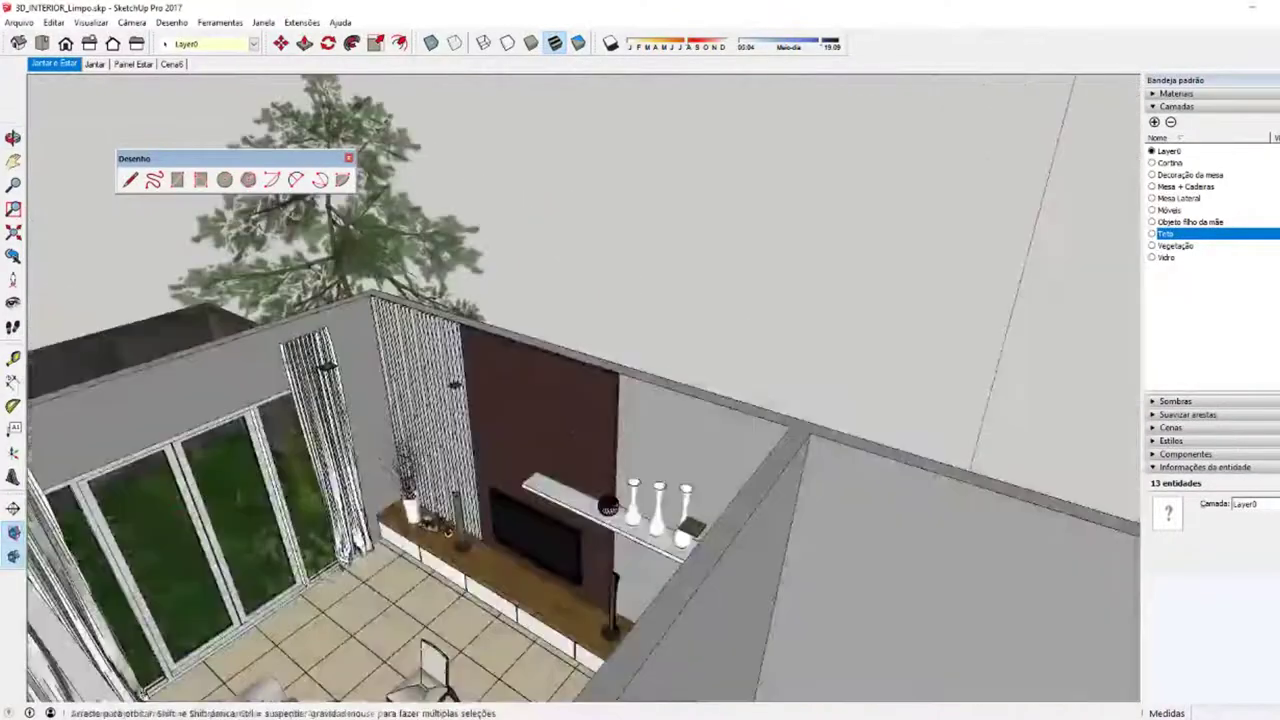
middle_click_drag(608, 507, 700, 470)
scroll(777, 429, "up", 3)
left_click(777, 436)
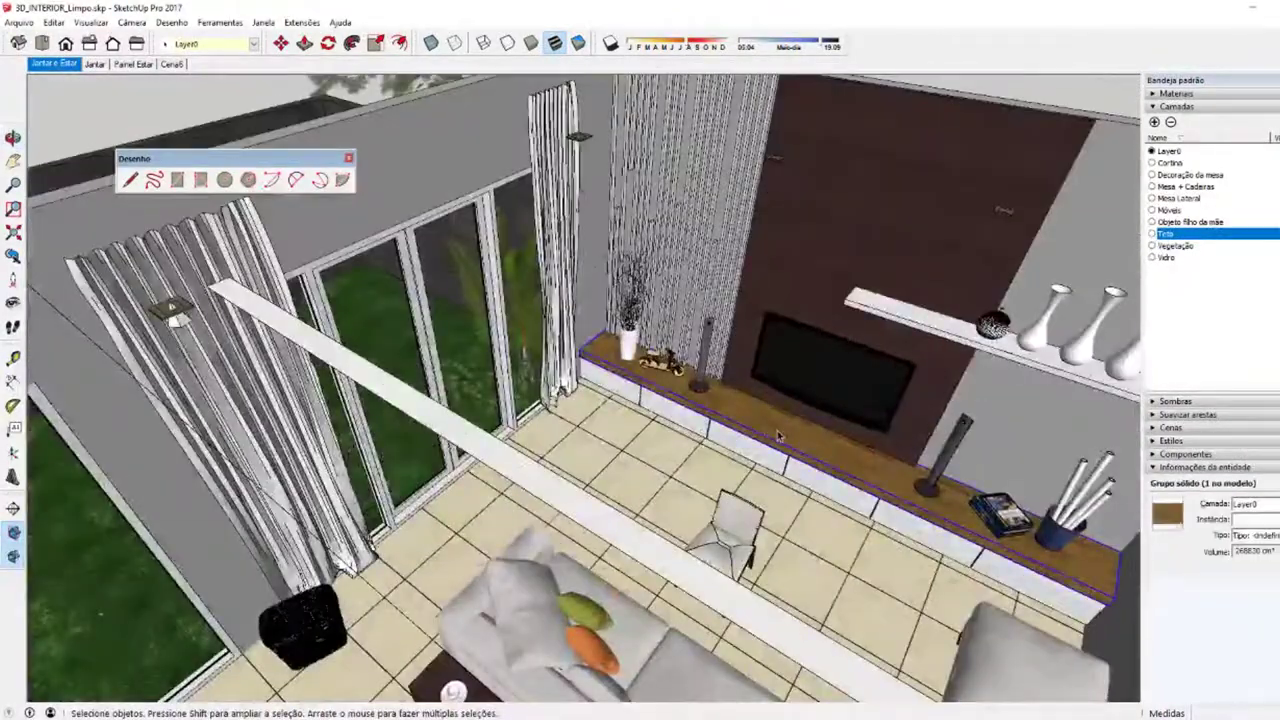
scroll(777, 436, "up", 3)
scroll(777, 436, "up", 3)
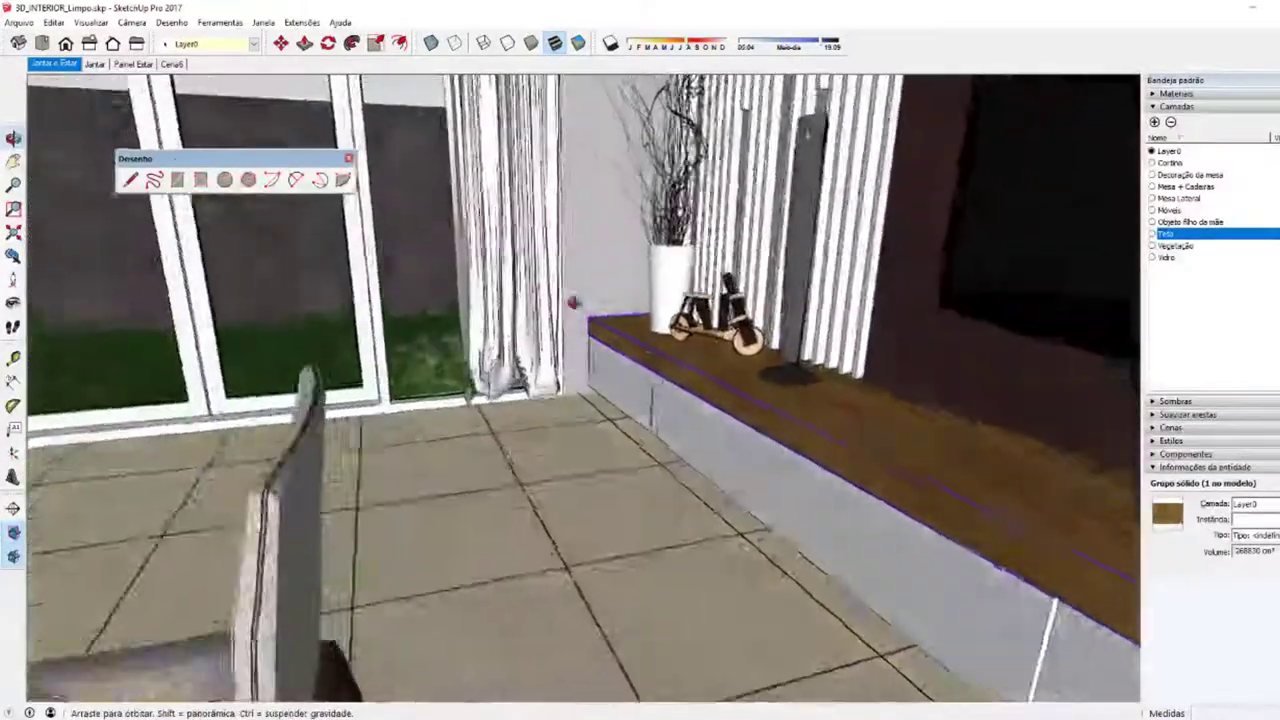
middle_click_drag(573, 302, 651, 590)
key("m")
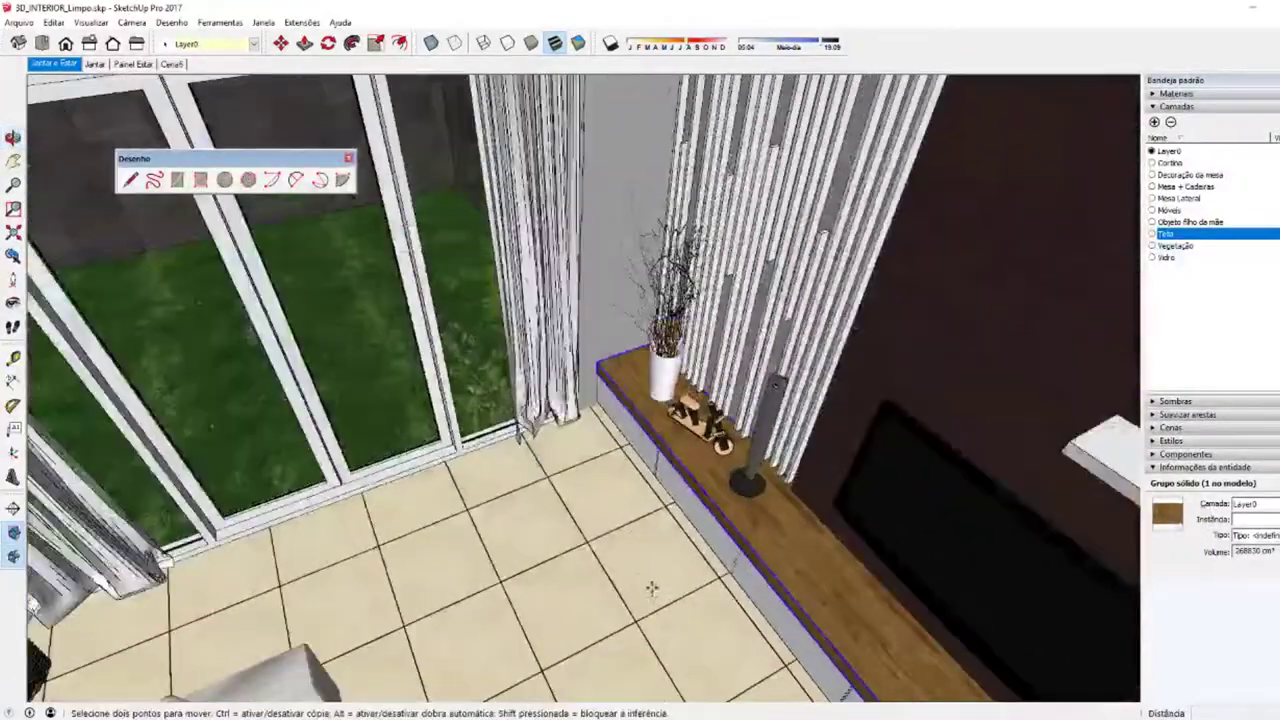
scroll(686, 496, "down", 5)
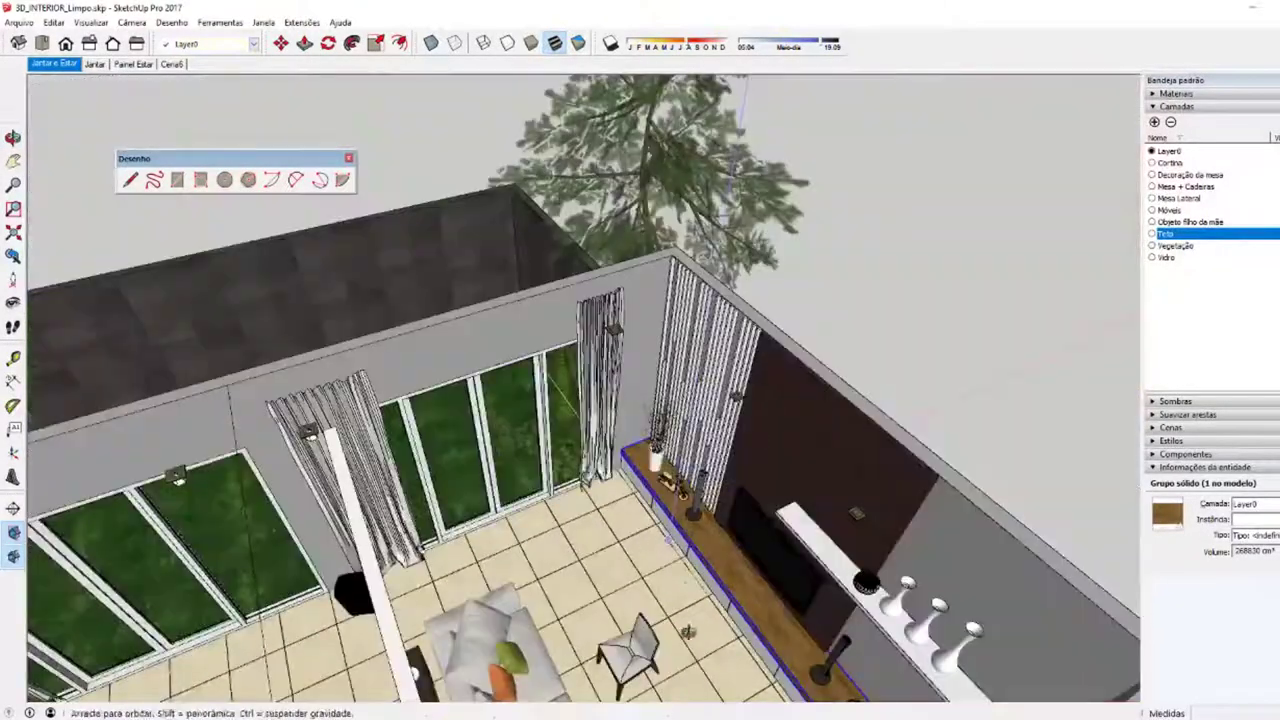
scroll(686, 578, "down", 2)
key("m")
left_click(700, 566)
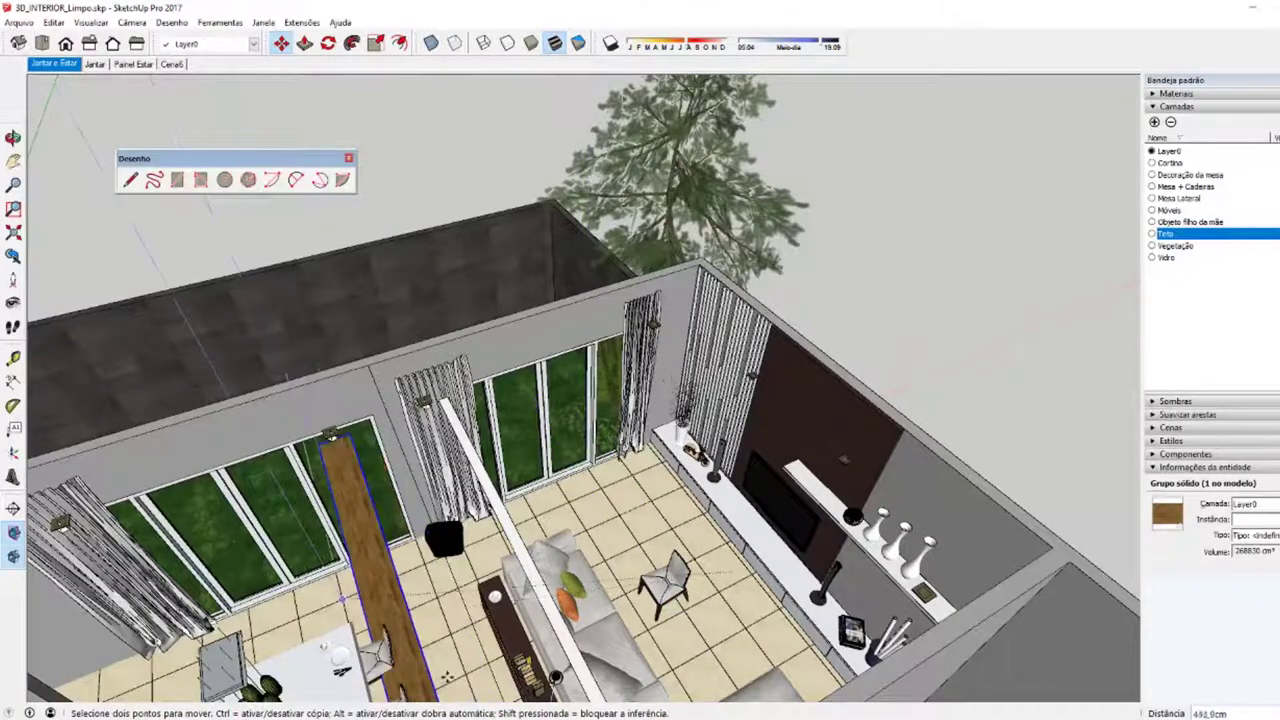
key("space")
middle_click_drag(608, 666, 918, 588)
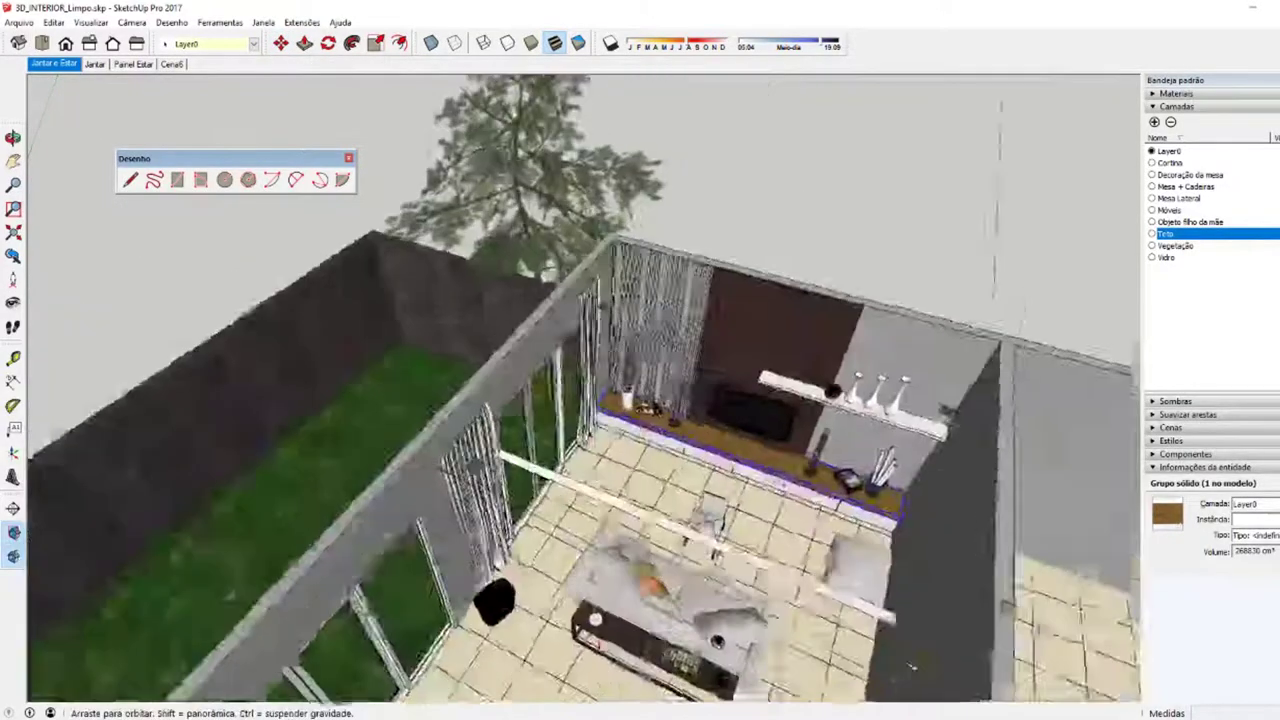
middle_click_drag(720, 651, 695, 576)
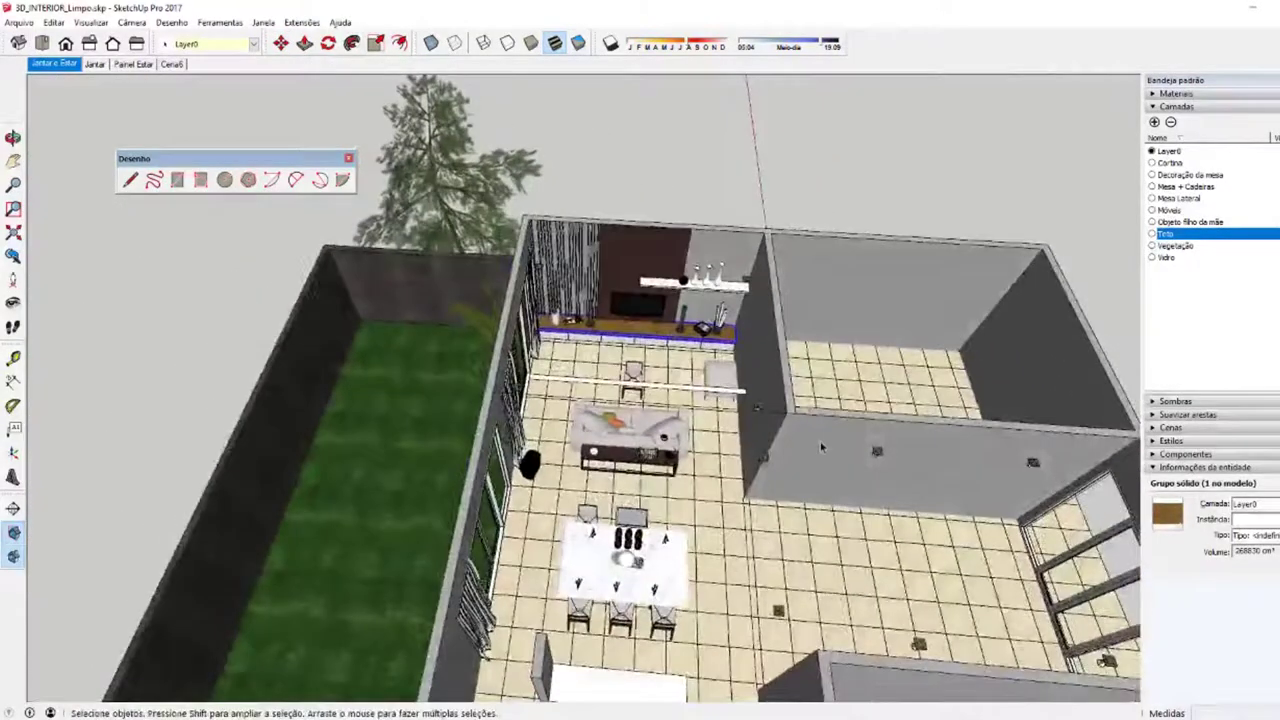
left_click(823, 441)
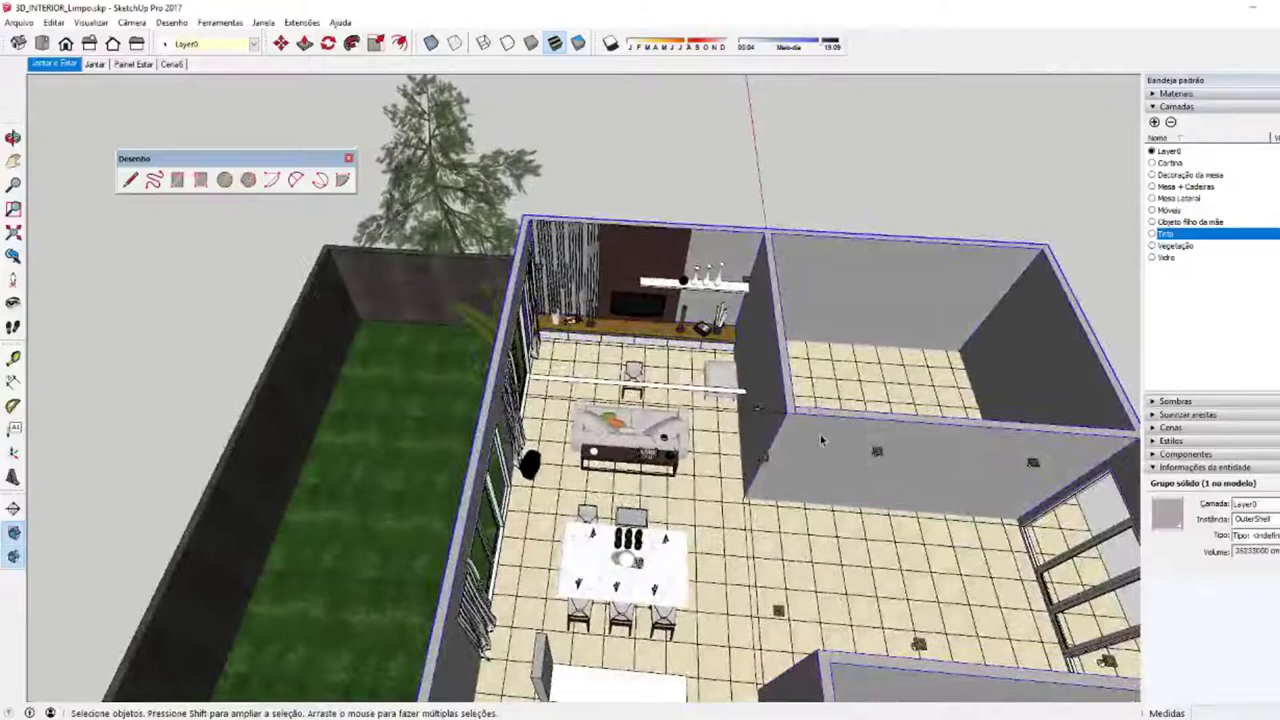
left_click(697, 350)
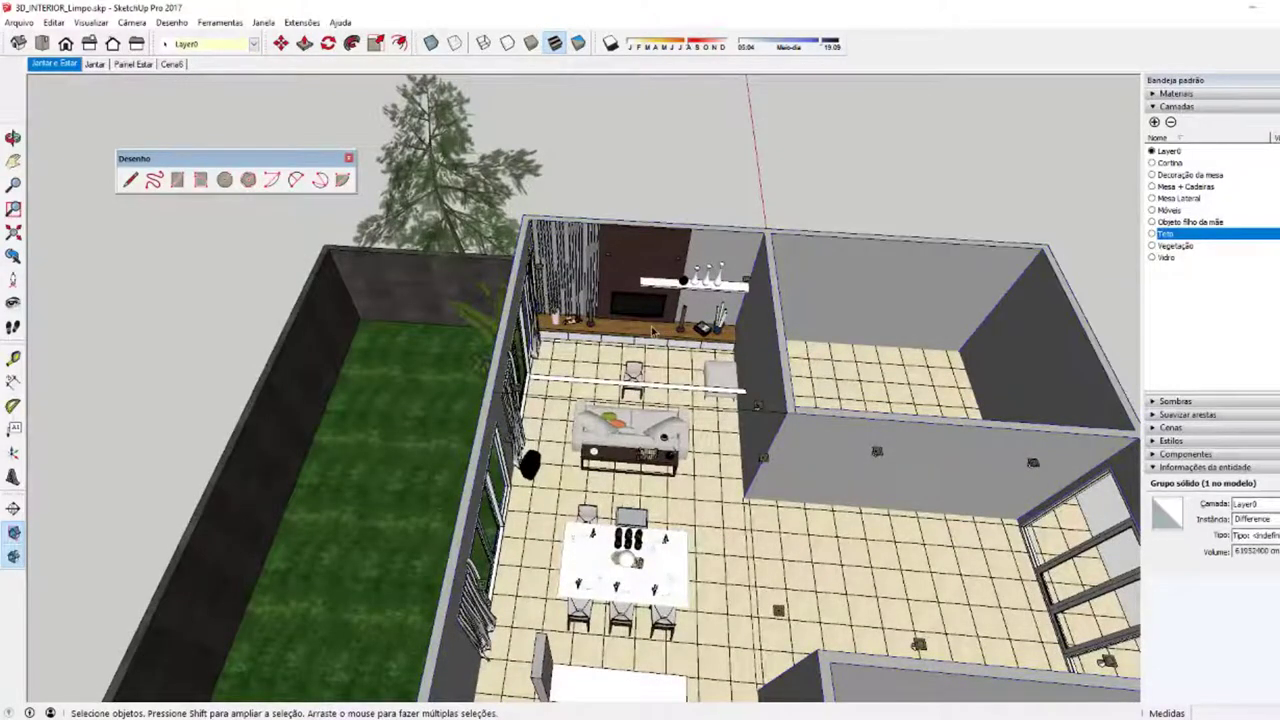
left_click(642, 304)
left_click(635, 232)
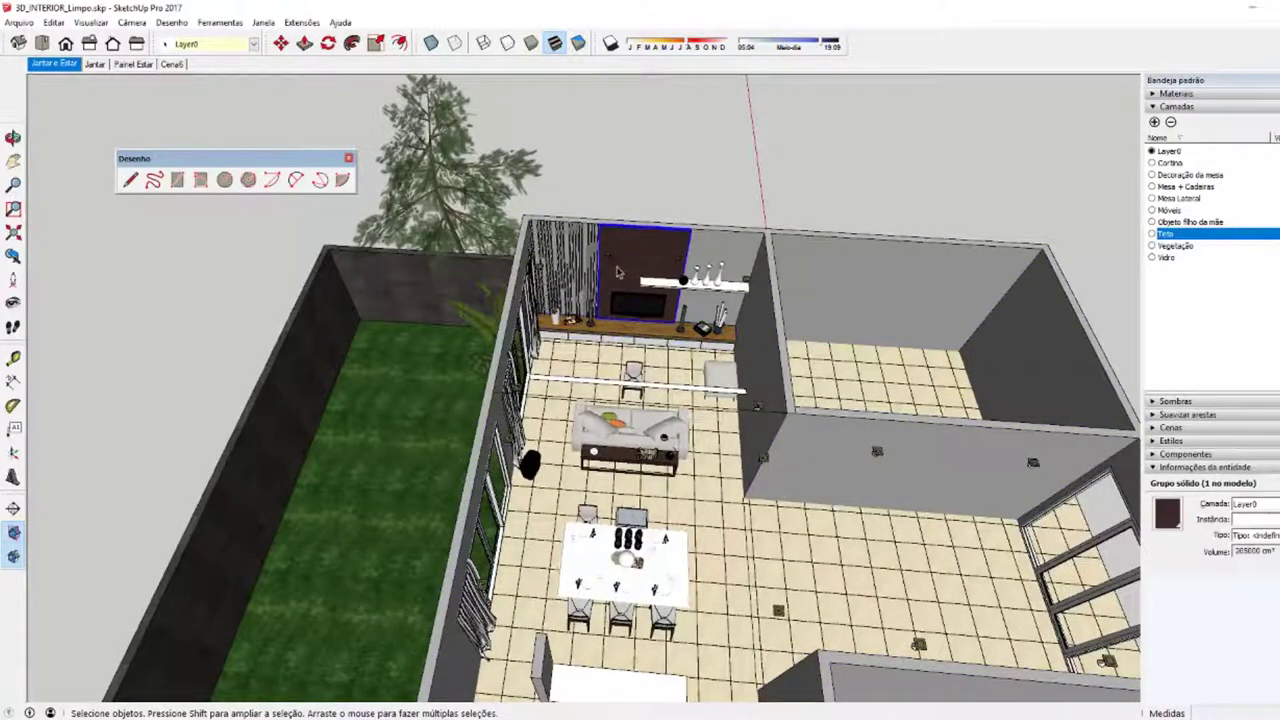
scroll(565, 242, "up", 2)
scroll(575, 240, "up", 2)
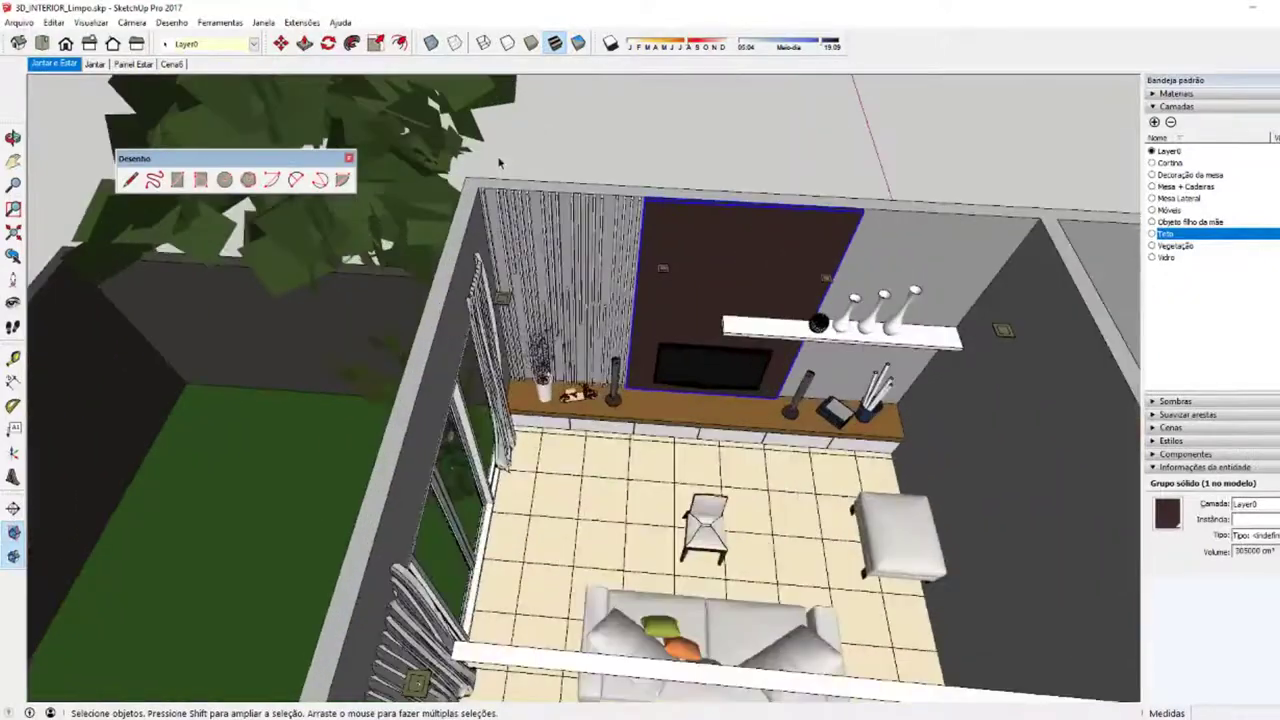
scroll(597, 249, "up", 2)
scroll(595, 245, "up", 2)
left_click(604, 320)
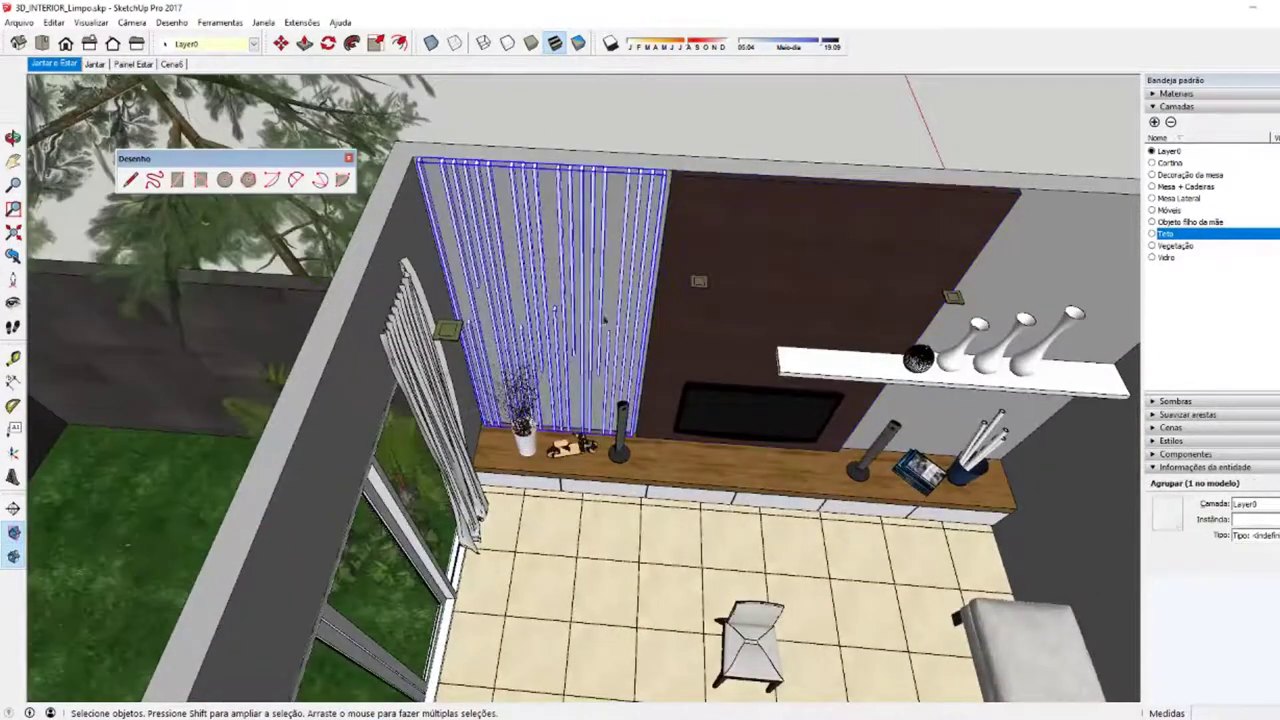
scroll(760, 430, "down", 2)
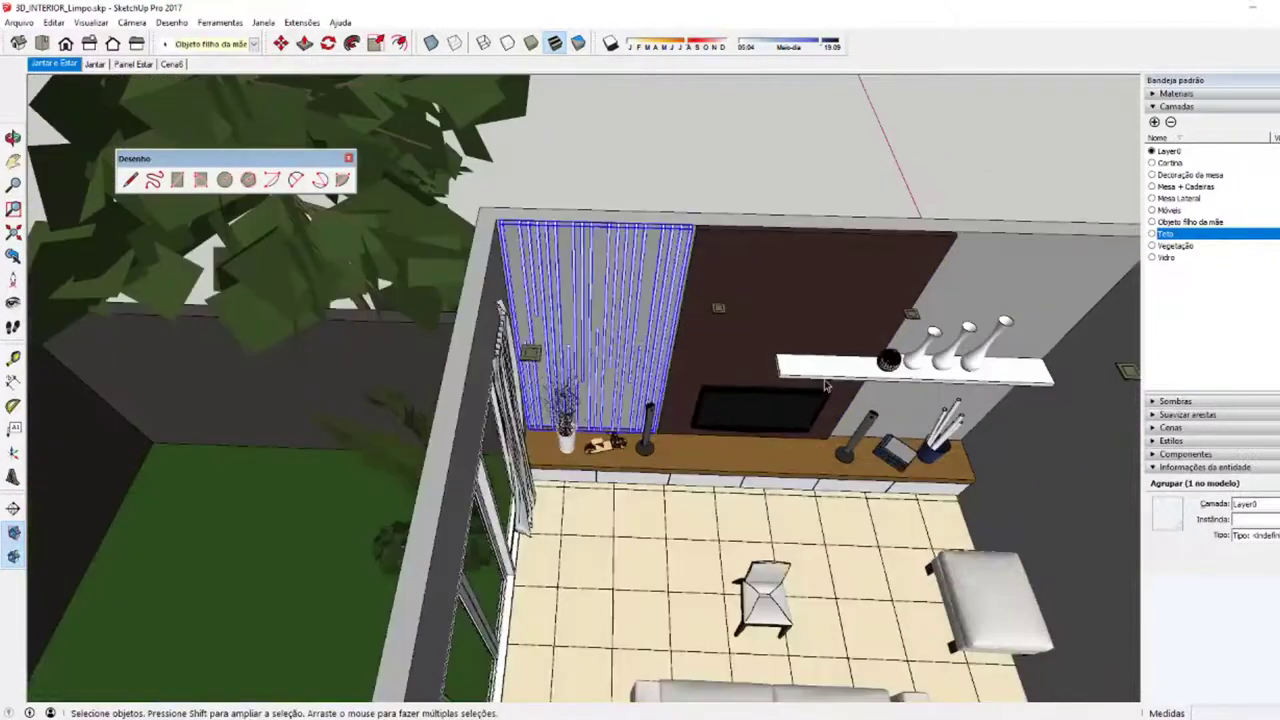
left_click(760, 410)
scroll(857, 500, "down", 2)
mouse_move(857, 500)
middle_mouse_down()
mouse_move(760, 480)
mouse_move(480, 470)
middle_mouse_up()
scroll(760, 480, "up", 3)
left_click(705, 465)
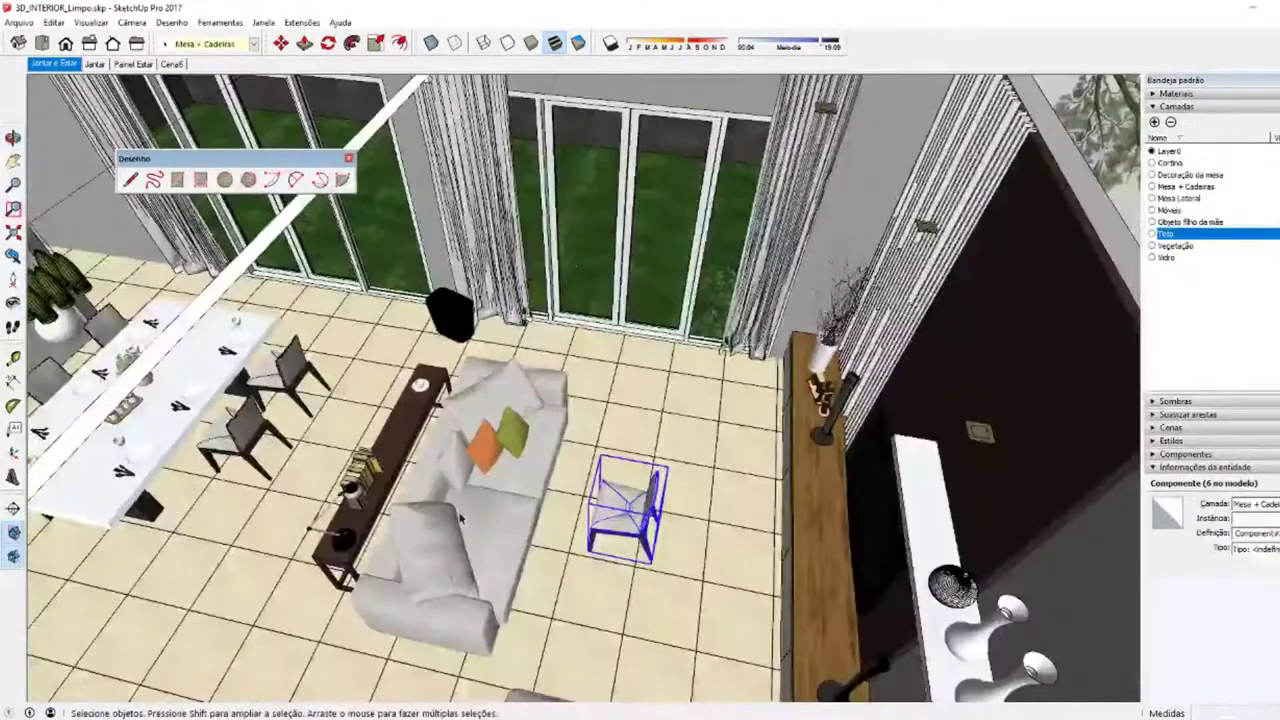
left_click(470, 470)
left_click(333, 548)
mouse_move(333, 548)
middle_mouse_down()
mouse_move(1105, 325)
mouse_move(614, 529)
middle_mouse_up()
scroll(614, 529, "up", 2)
scroll(709, 543, "up", 2)
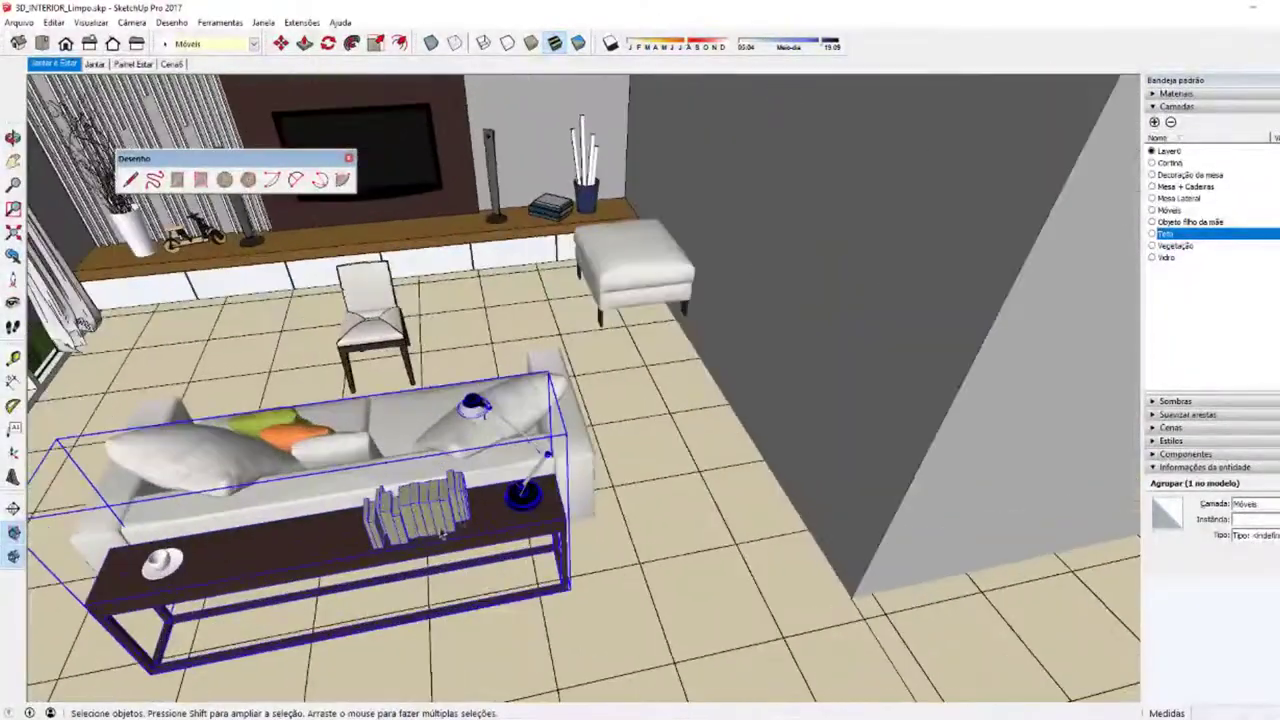
double_click(440, 522)
left_click(515, 507)
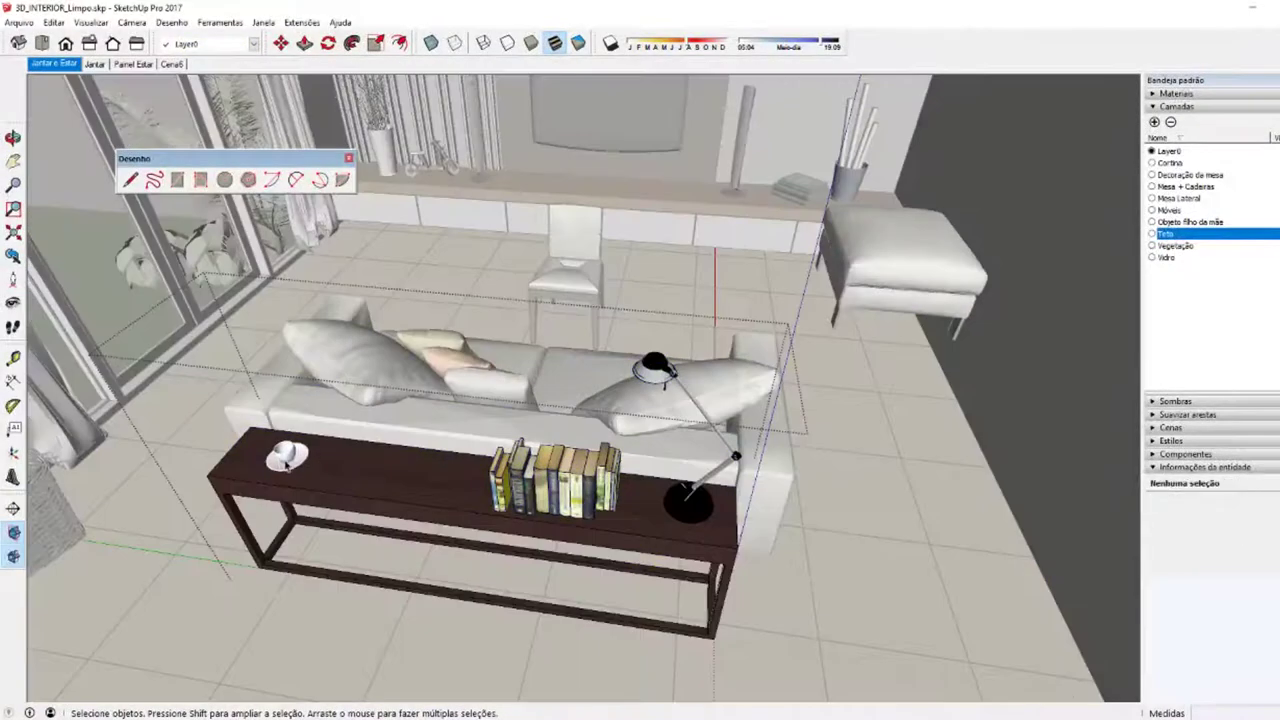
left_click(288, 458)
left_click(655, 510)
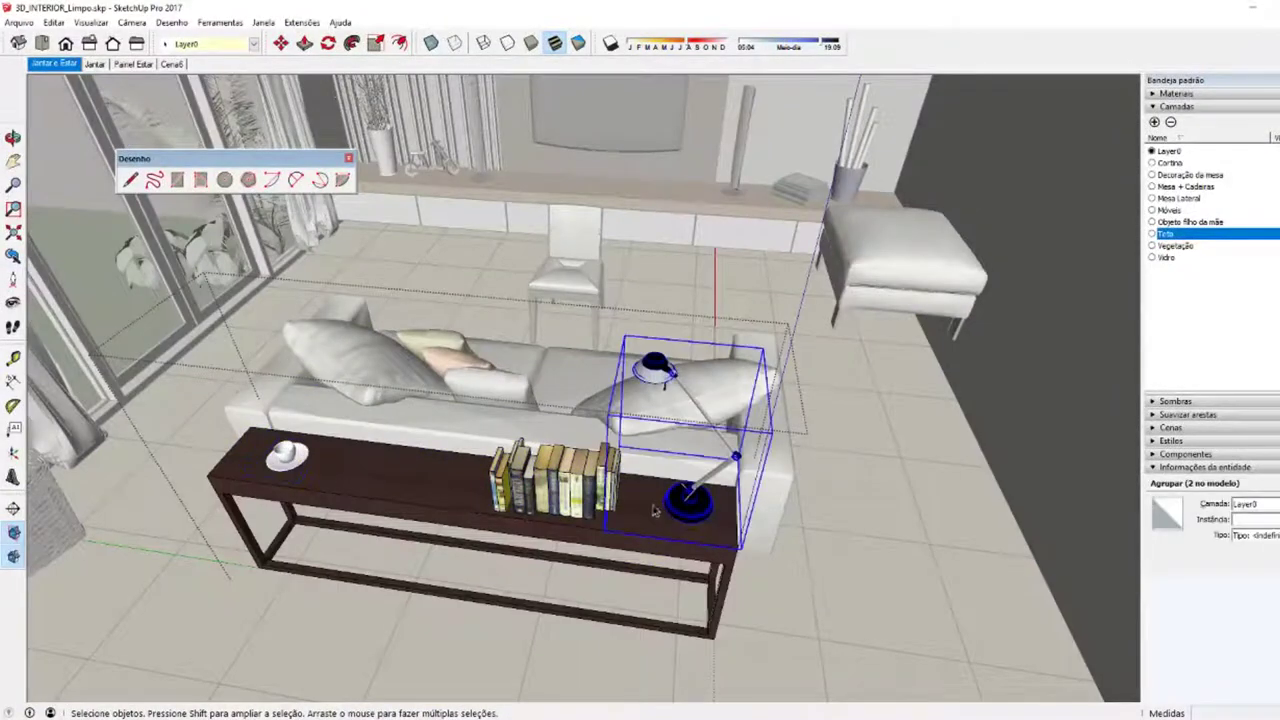
double_click(304, 471)
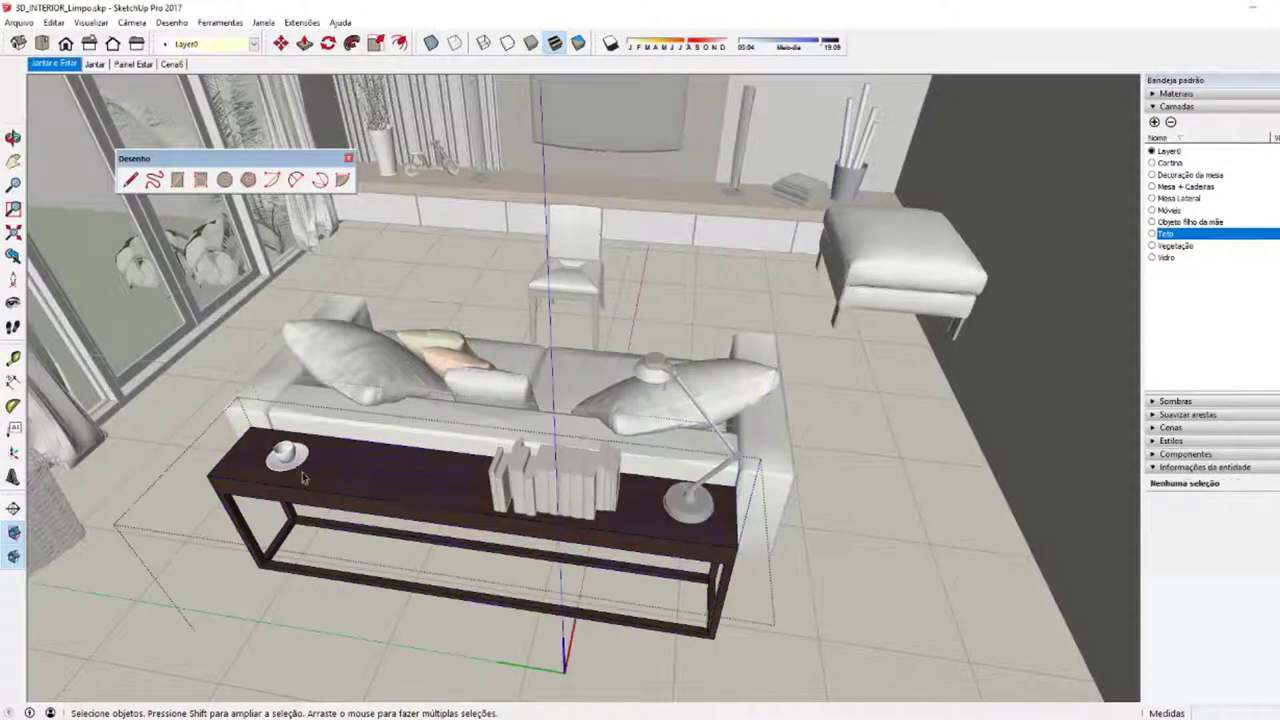
left_click(311, 495)
left_click(302, 465)
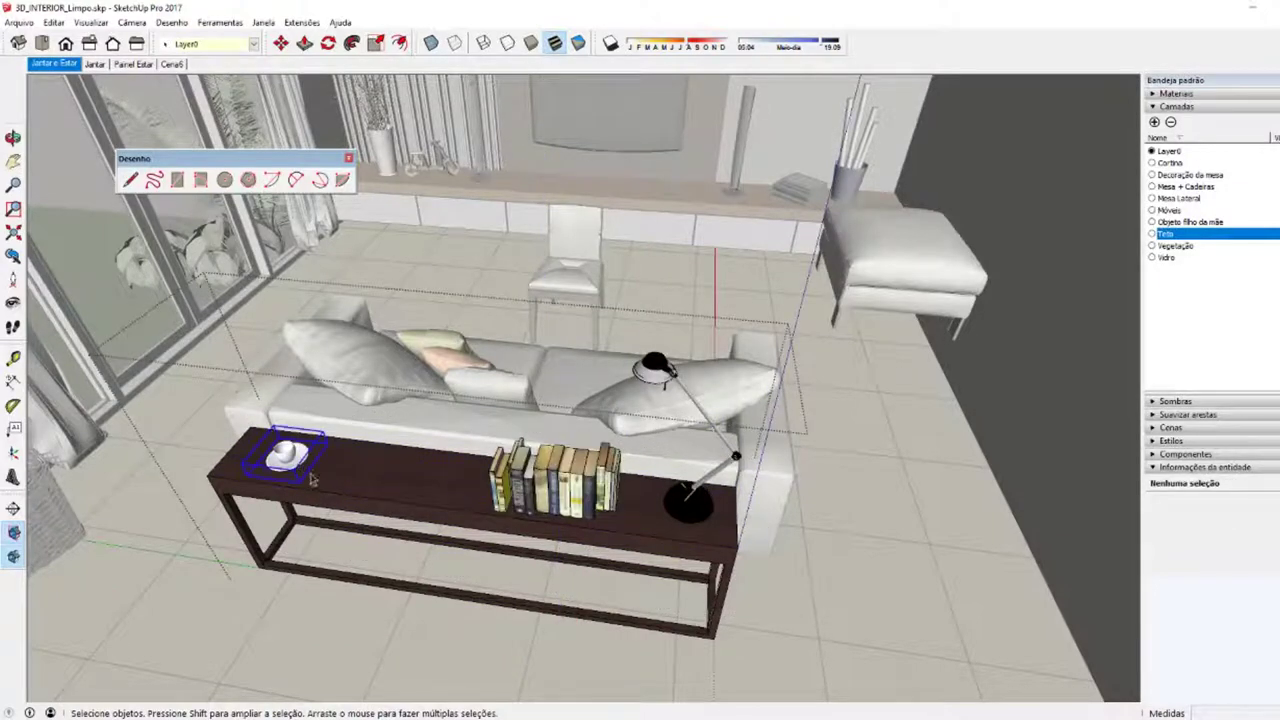
middle_click_drag(363, 502, 378, 556)
scroll(378, 556, "down", 1)
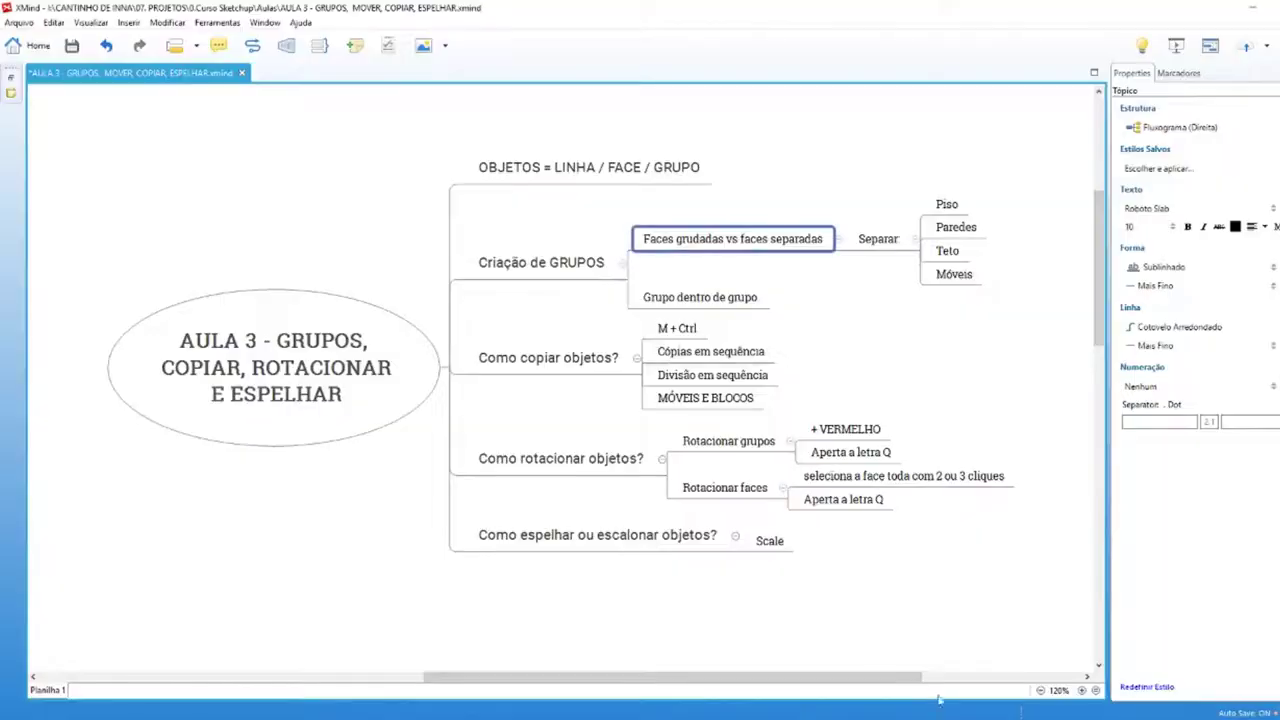
Step: Add a 'Como sair do grupo' subtopic under 'Criação de GRUPOS'
left_click(548, 279)
key("Tab")
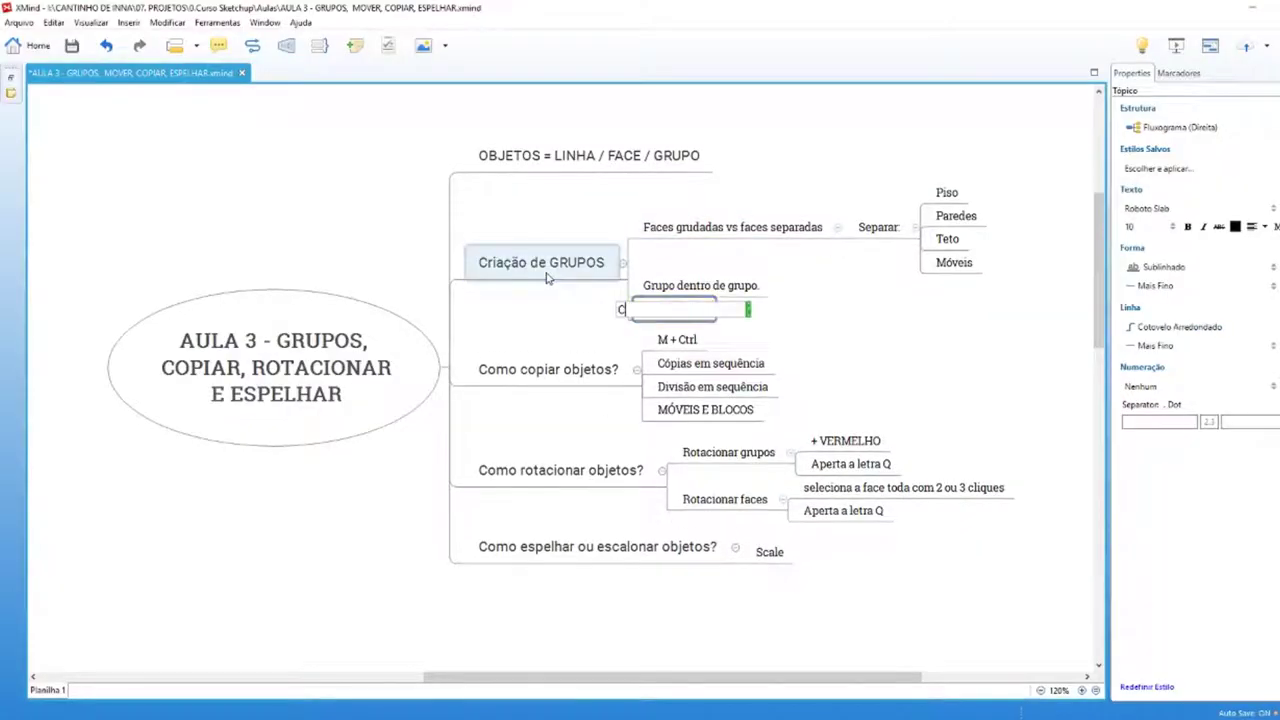
type("Como sair do grupo")
key("Return")
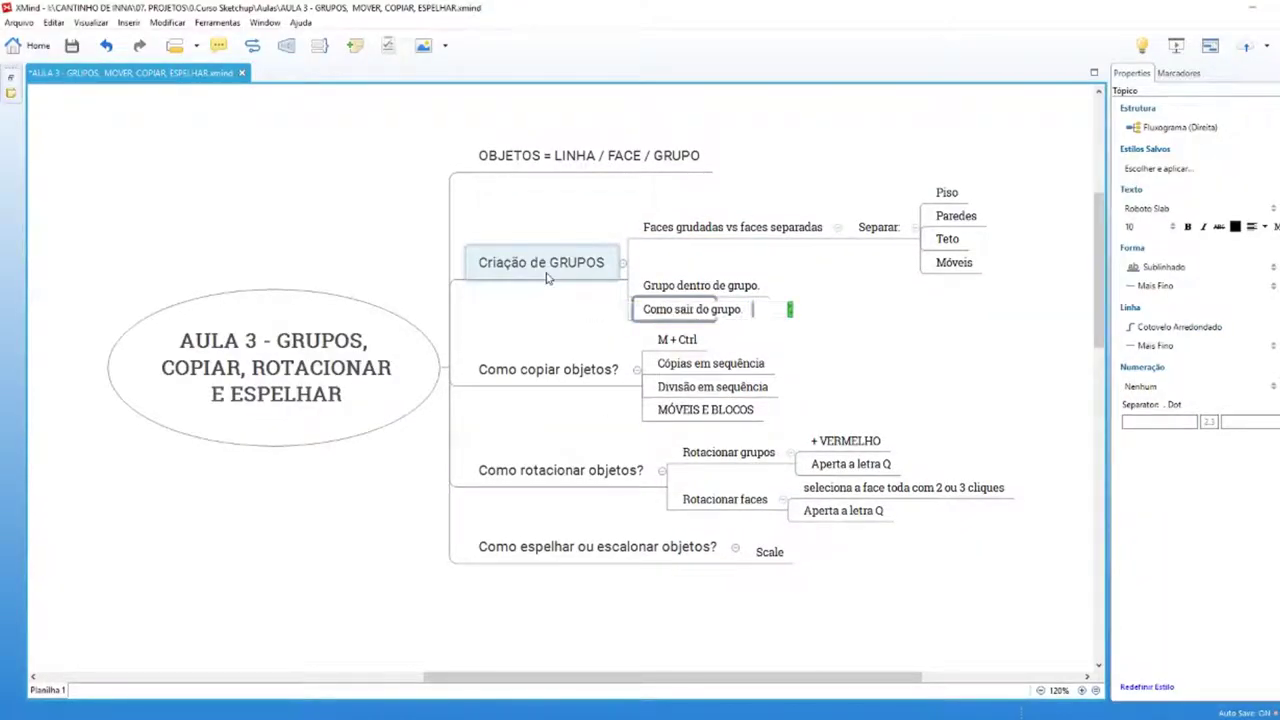
Step: Give 'Como sair do grupo' the children 'Apertar ESC' and 'Clicar fora do grupo'
key("Tab")
type("Aper")
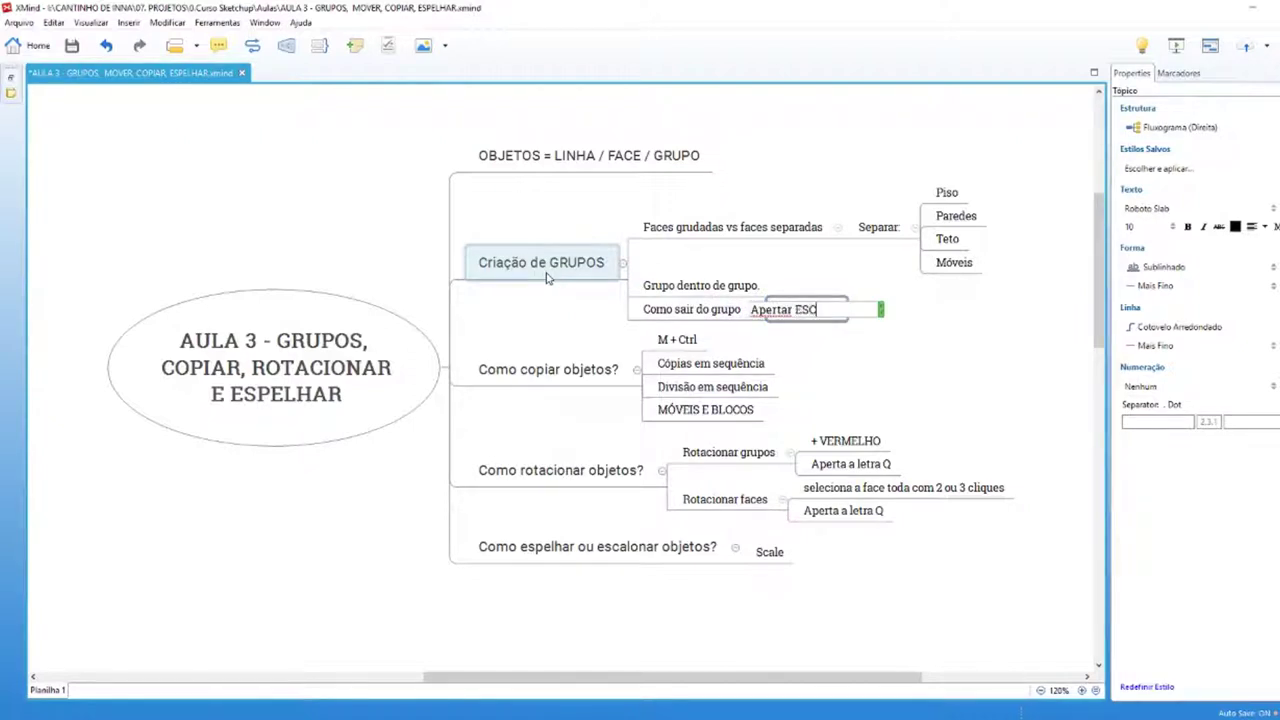
key("Return")
left_click(688, 315)
key("Tab")
type("c")
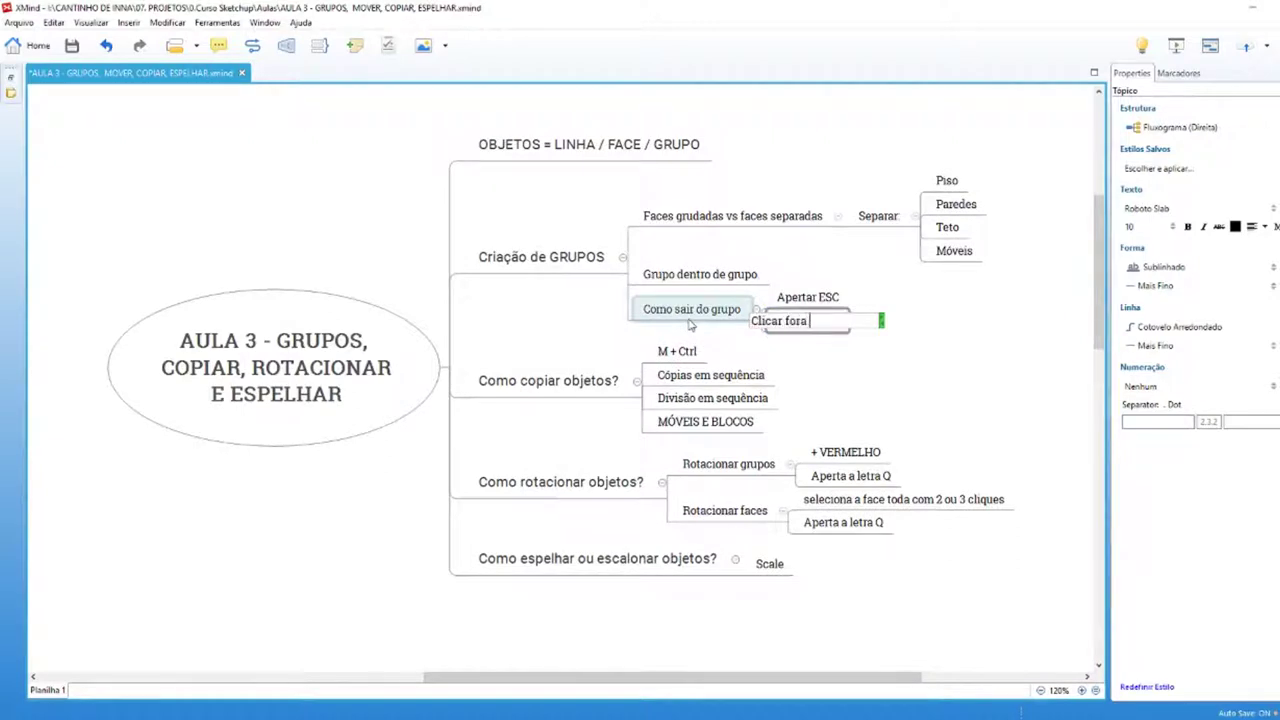
type("do grupo")
key("Return")
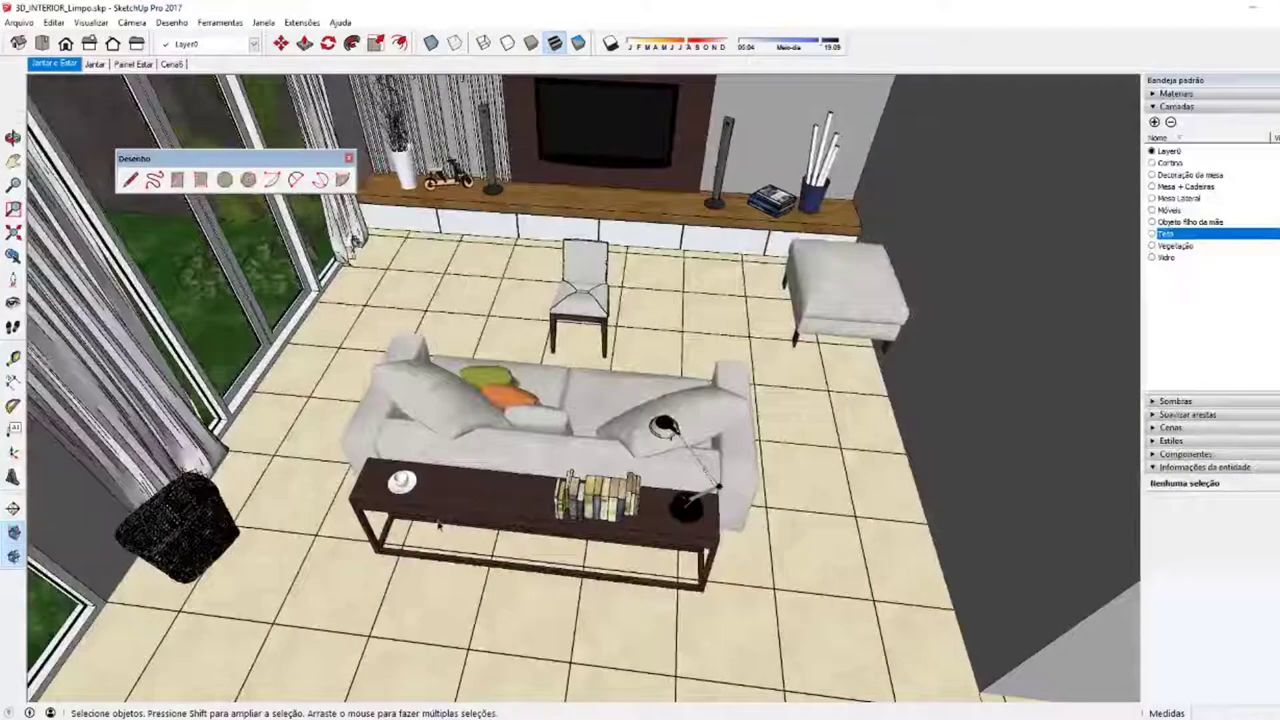
double_click(441, 488)
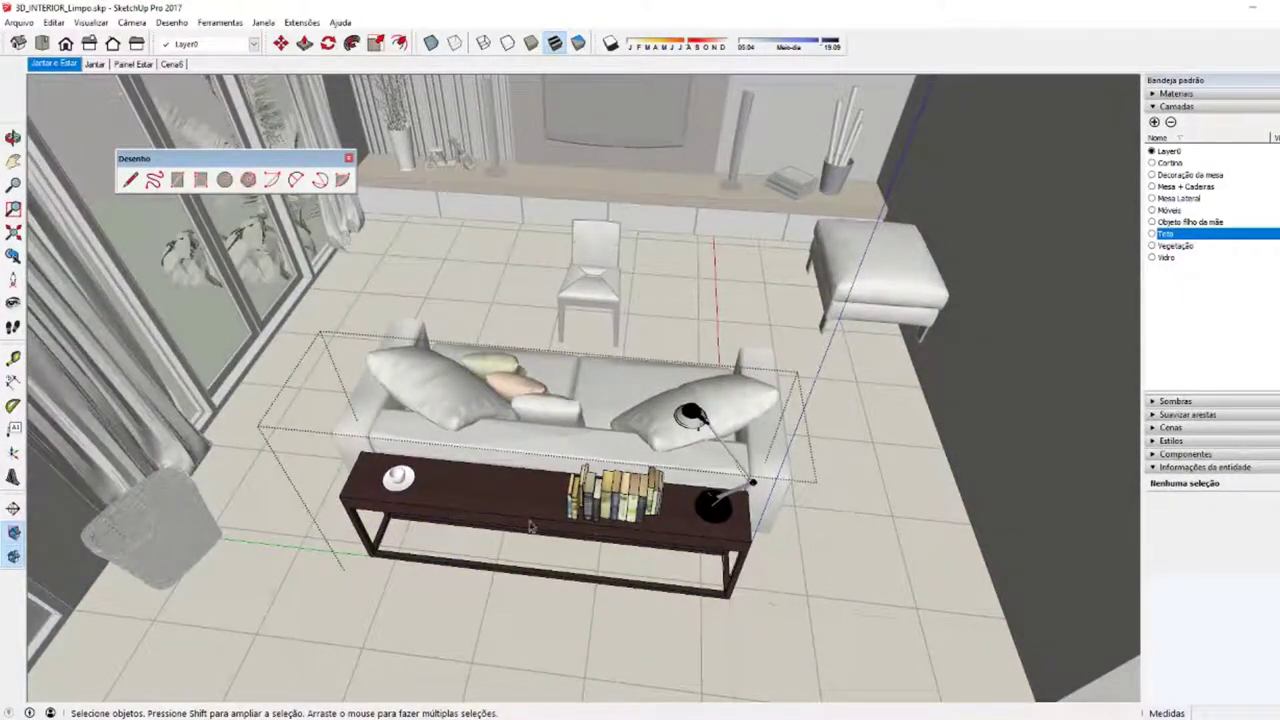
scroll(360, 484, "up", 2)
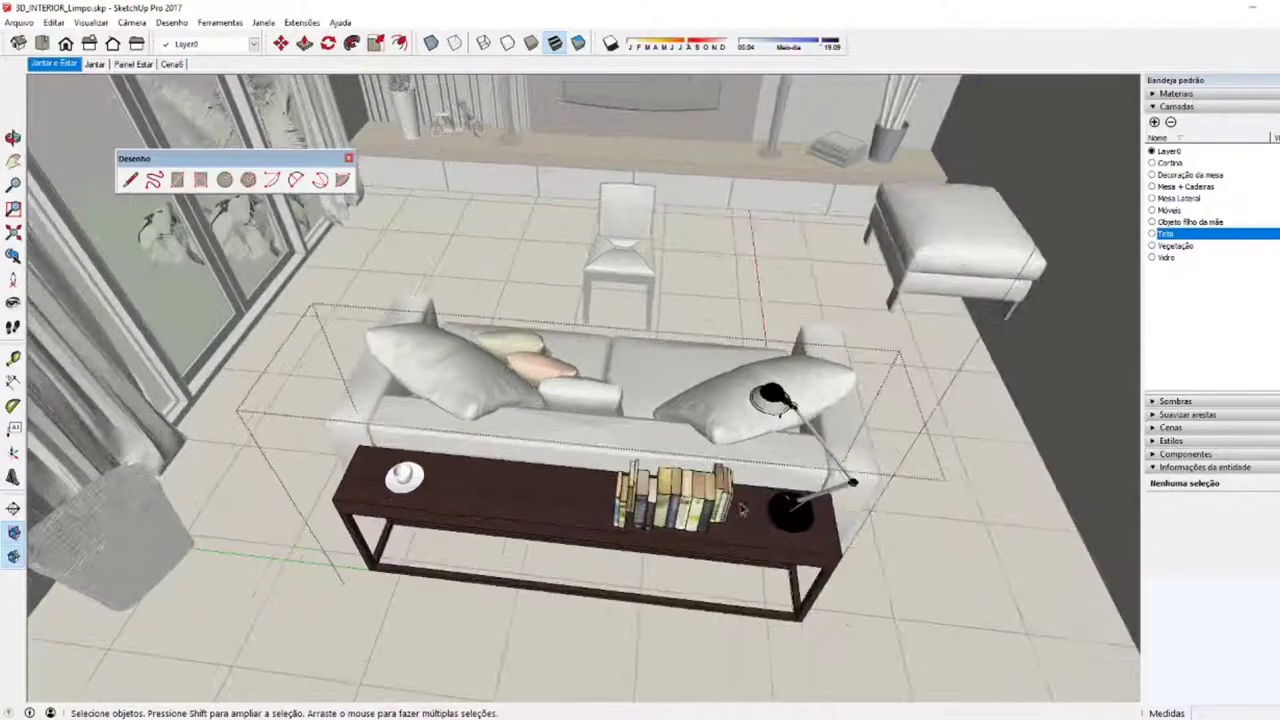
middle_click_drag(650, 505, 552, 537)
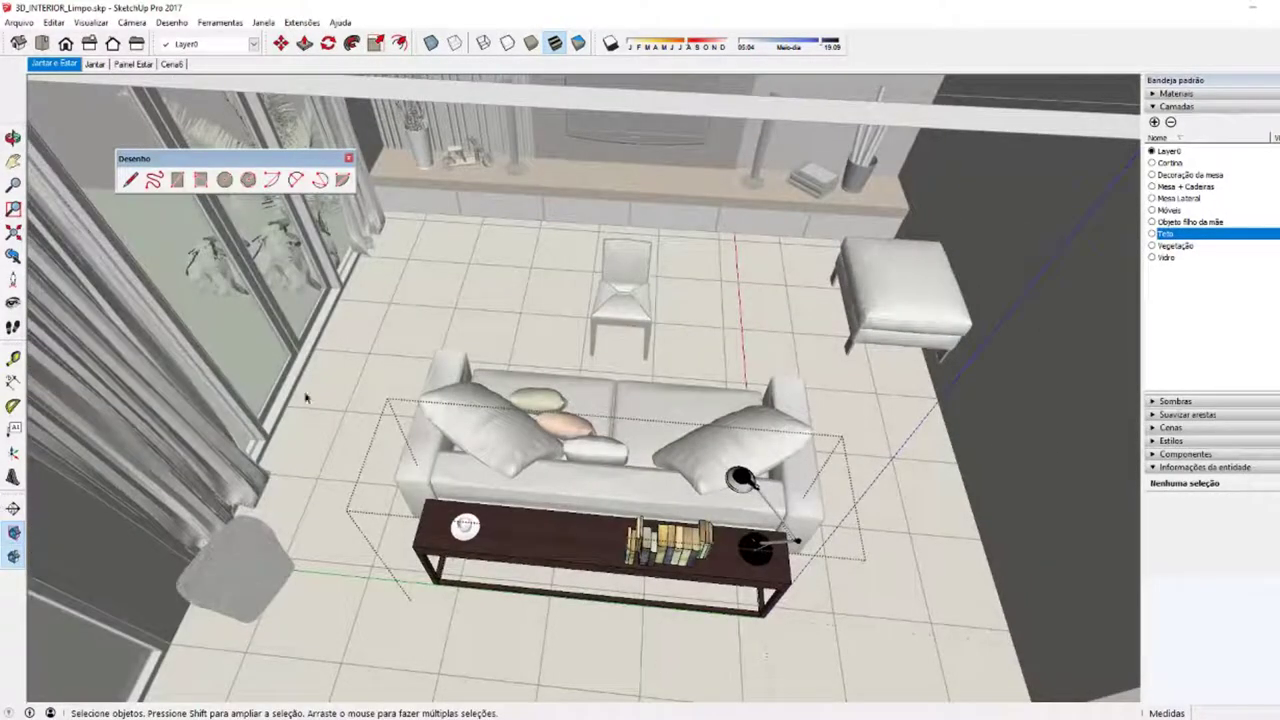
scroll(452, 538, "up", 2)
scroll(460, 538, "up", 1)
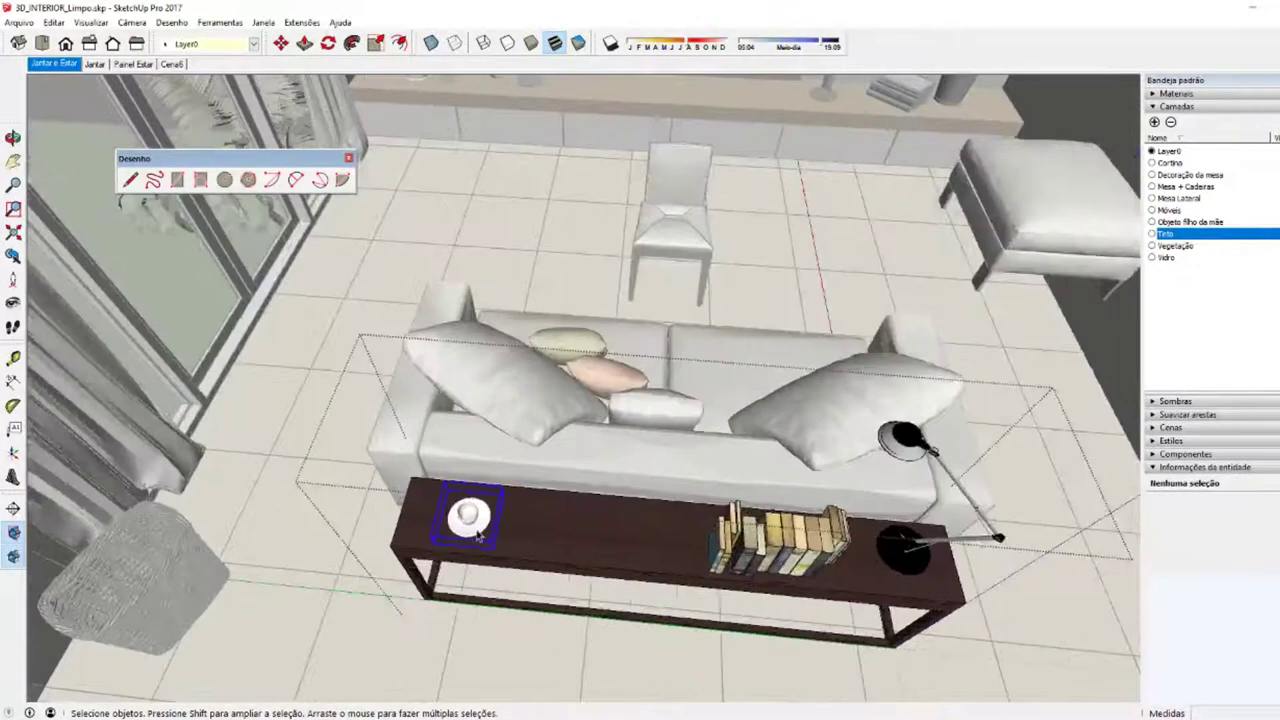
scroll(478, 538, "up", 2)
left_click(478, 538)
double_click(476, 538)
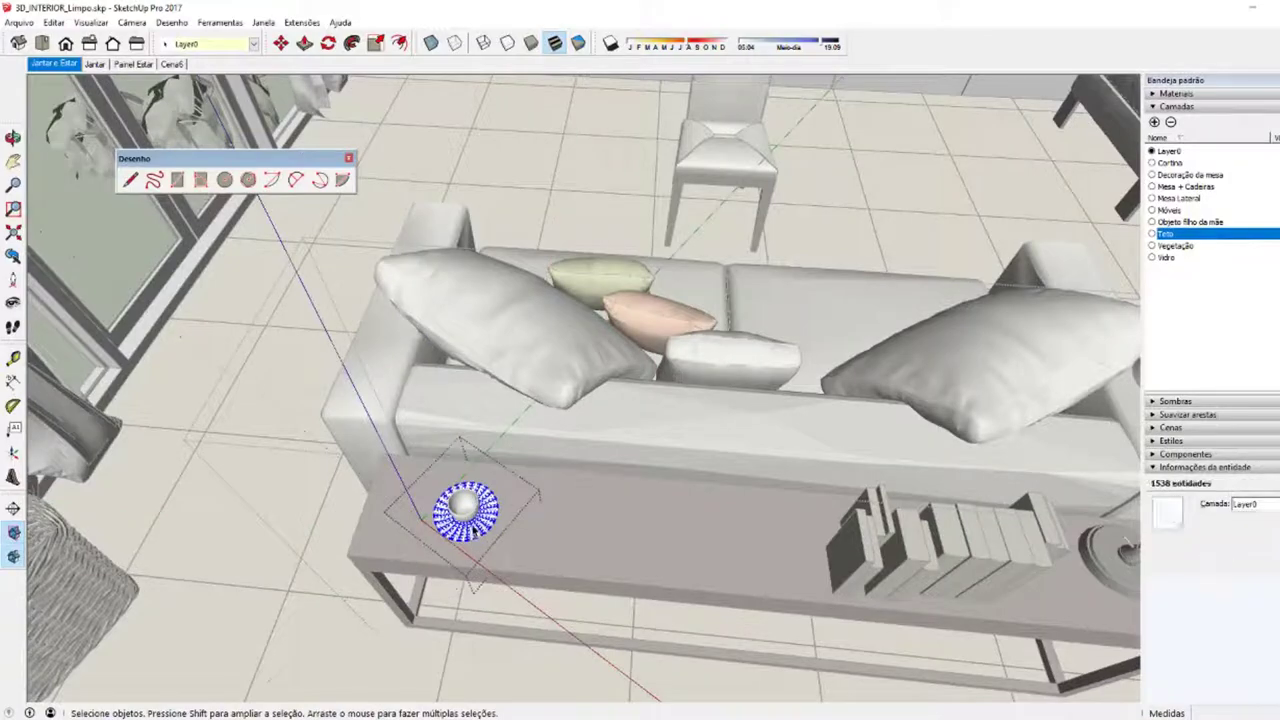
left_click(475, 531)
scroll(470, 520, "up", 1)
scroll(462, 507, "up", 1)
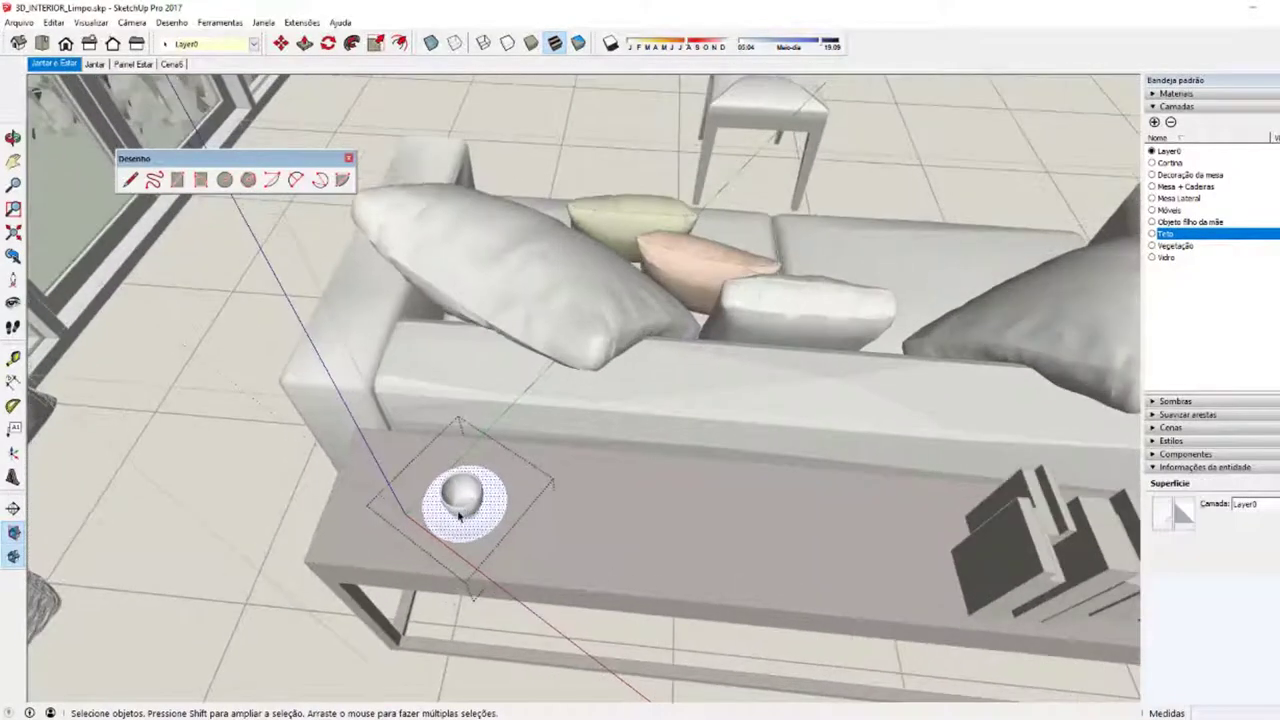
double_click(459, 515)
scroll(462, 515, "down", 2)
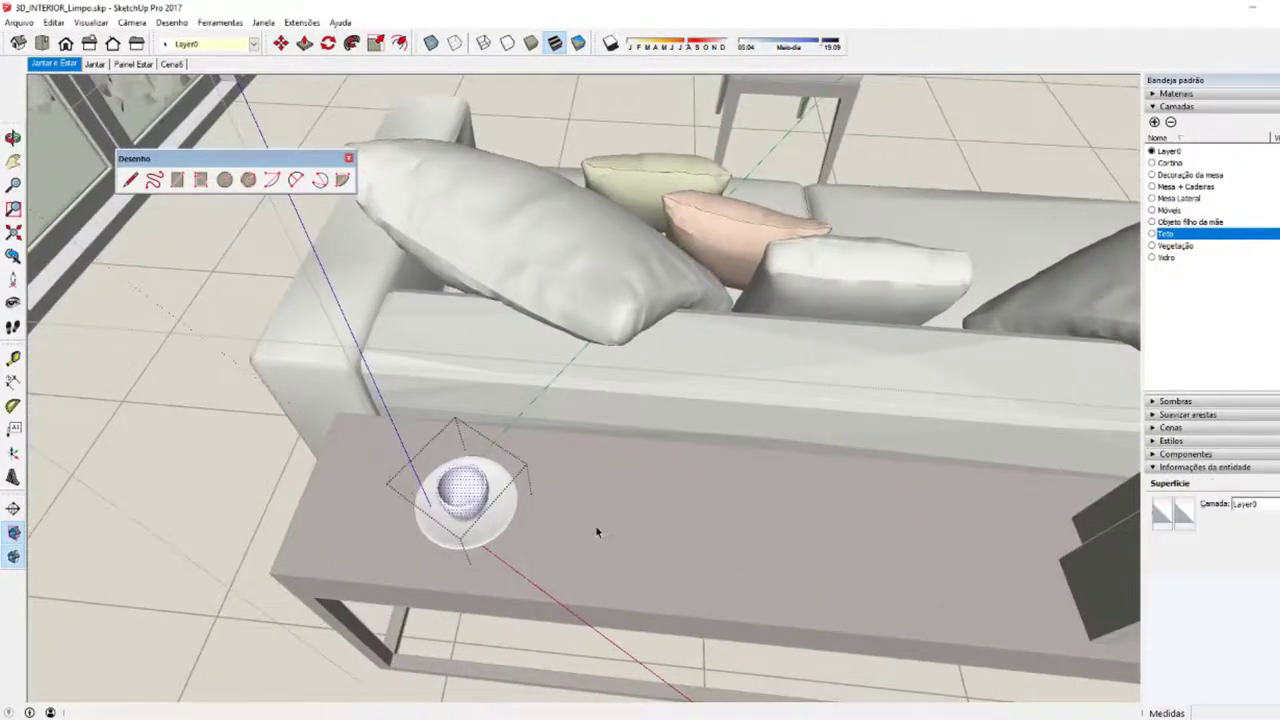
mouse_move(594, 528)
middle_mouse_down()
mouse_move(806, 586)
mouse_move(572, 573)
middle_mouse_up()
left_click(572, 573)
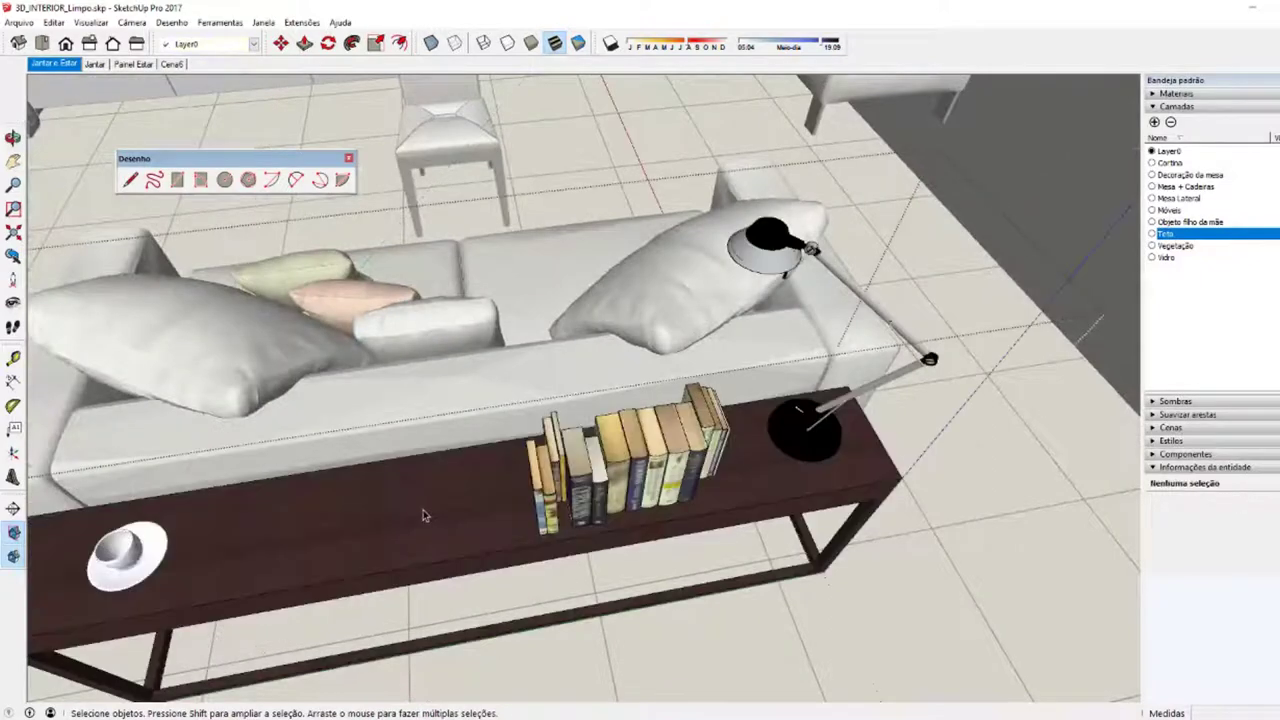
left_click(558, 511)
double_click(580, 485)
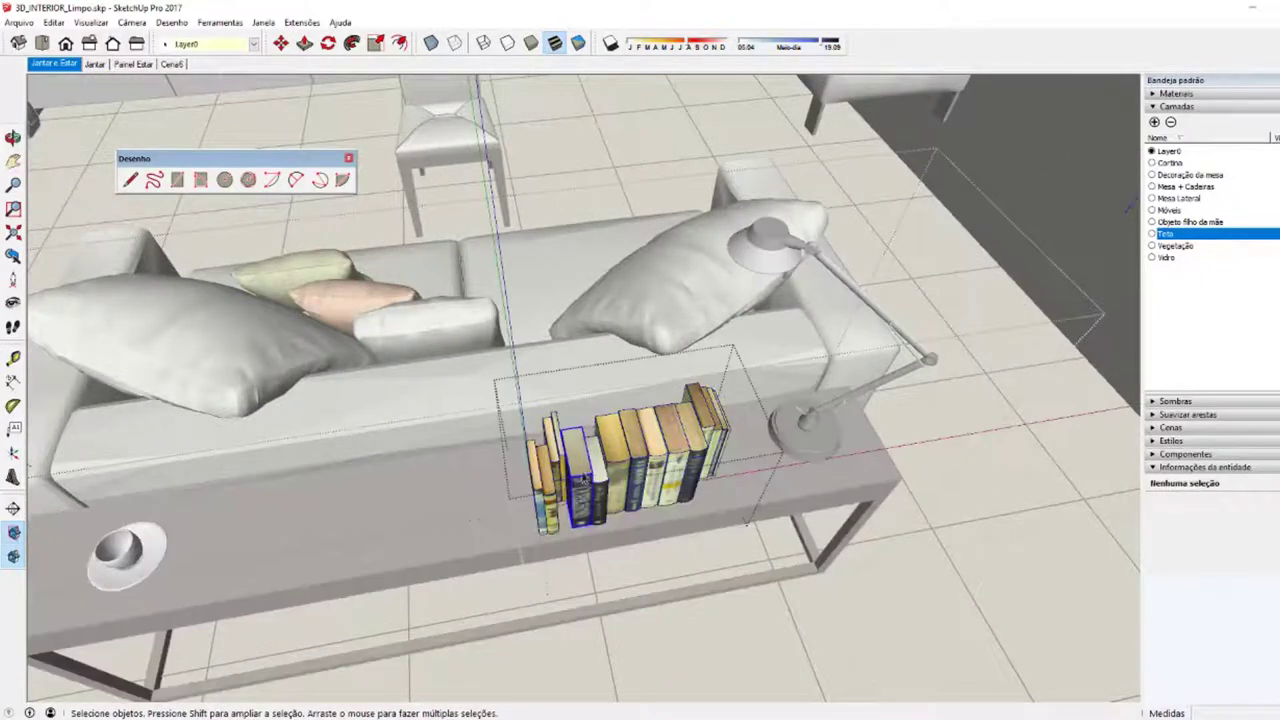
left_click(580, 485)
double_click(573, 497)
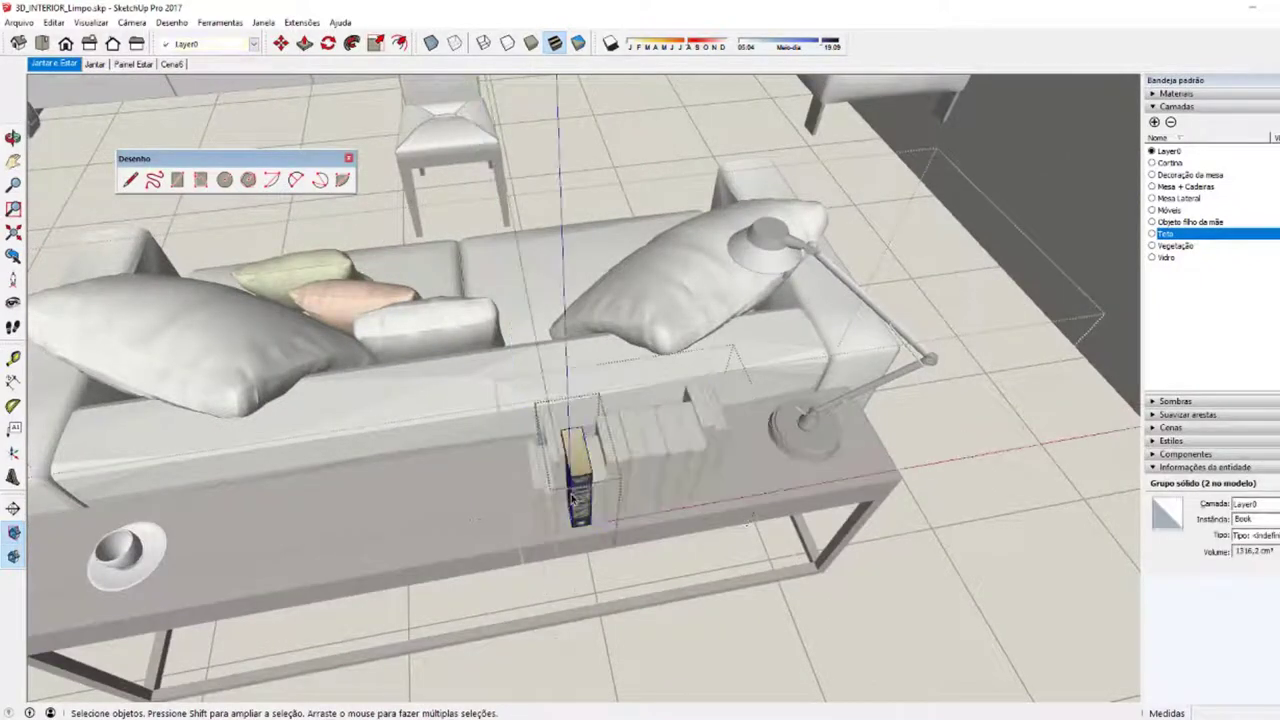
key("Escape")
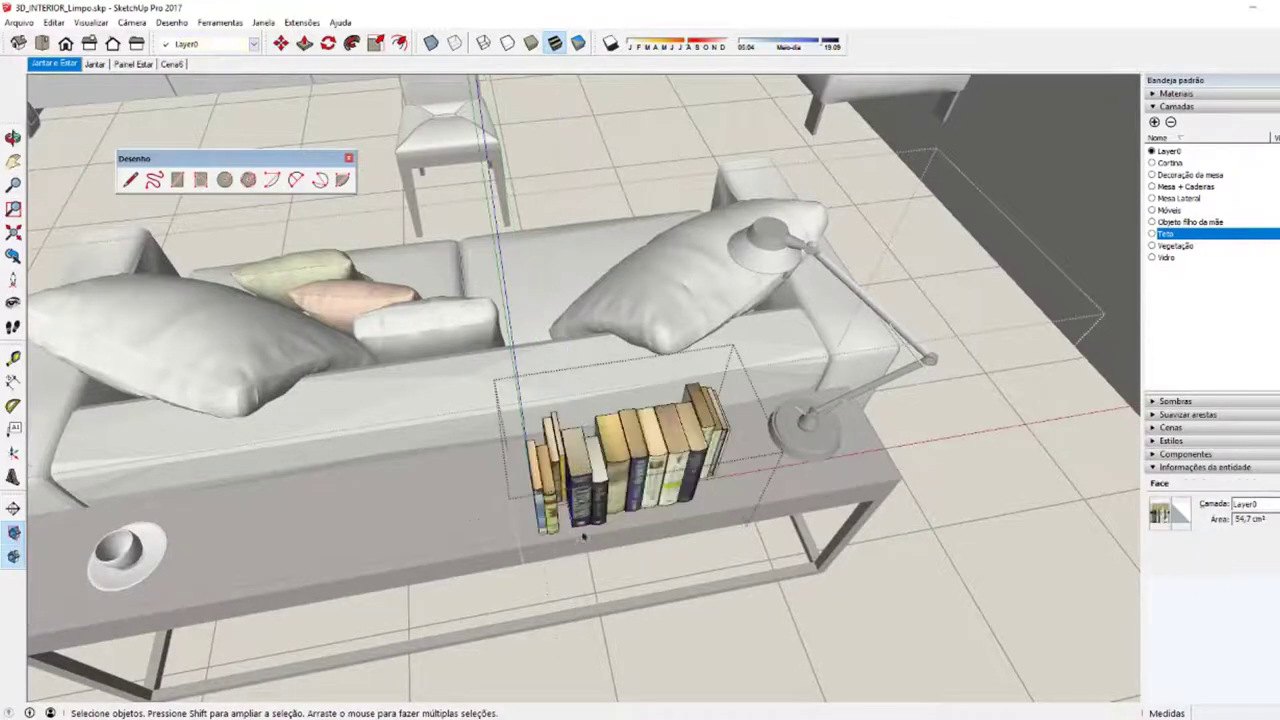
key("Escape")
left_click(800, 425)
middle_click_drag(800, 425, 740, 430)
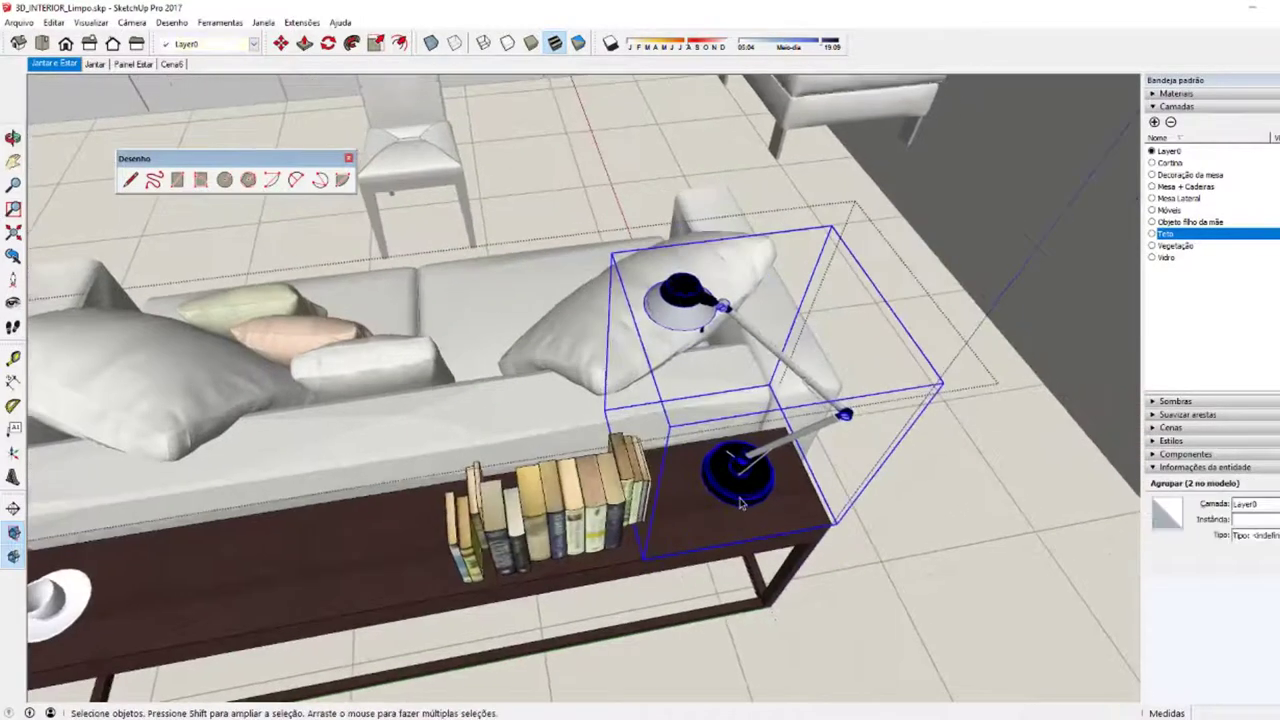
double_click(742, 495)
double_click(743, 493)
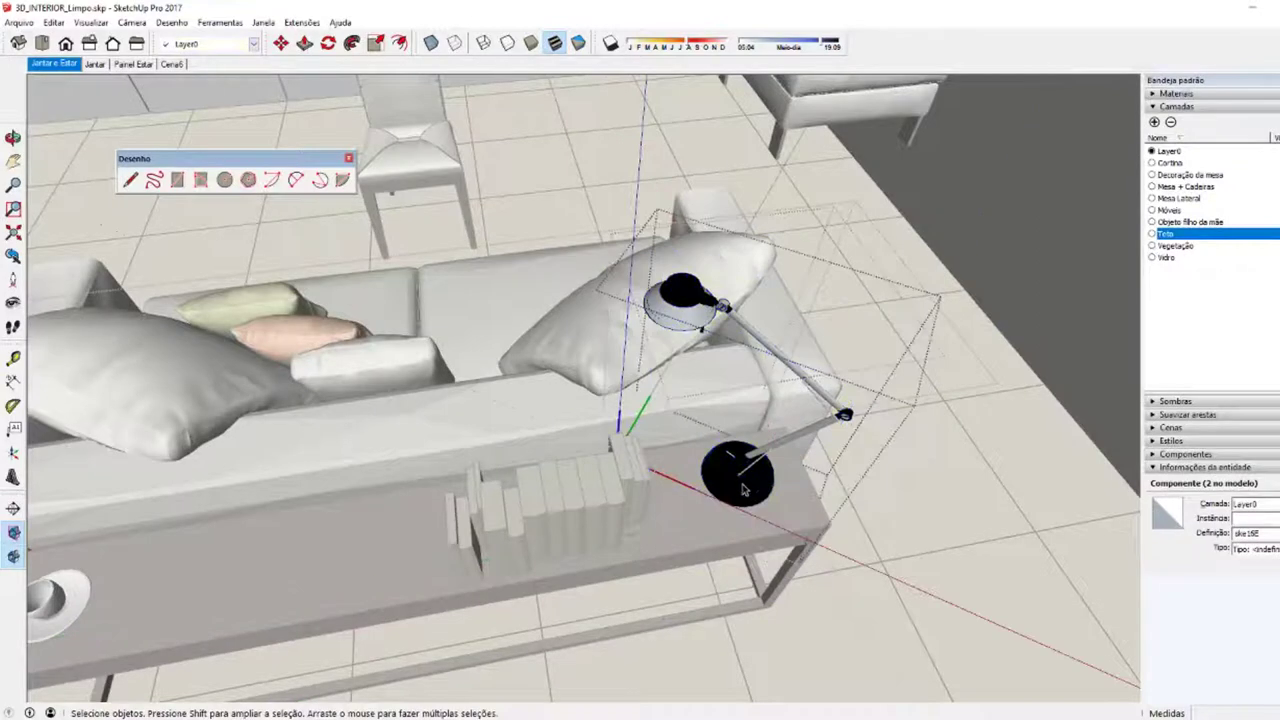
double_click(743, 491)
left_click(743, 490)
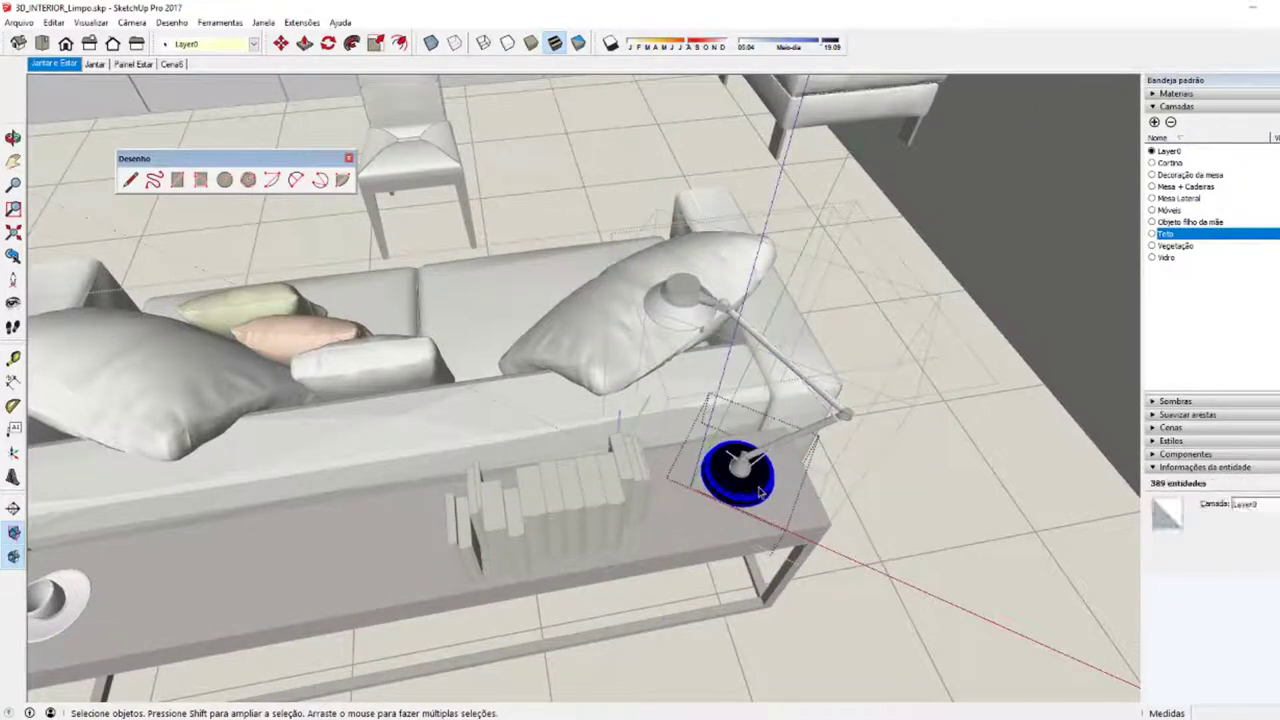
mouse_move(568, 598)
middle_mouse_down()
mouse_move(279, 564)
mouse_move(1127, 465)
middle_mouse_up()
key("Escape")
key("Escape")
scroll(570, 596, "down", 3)
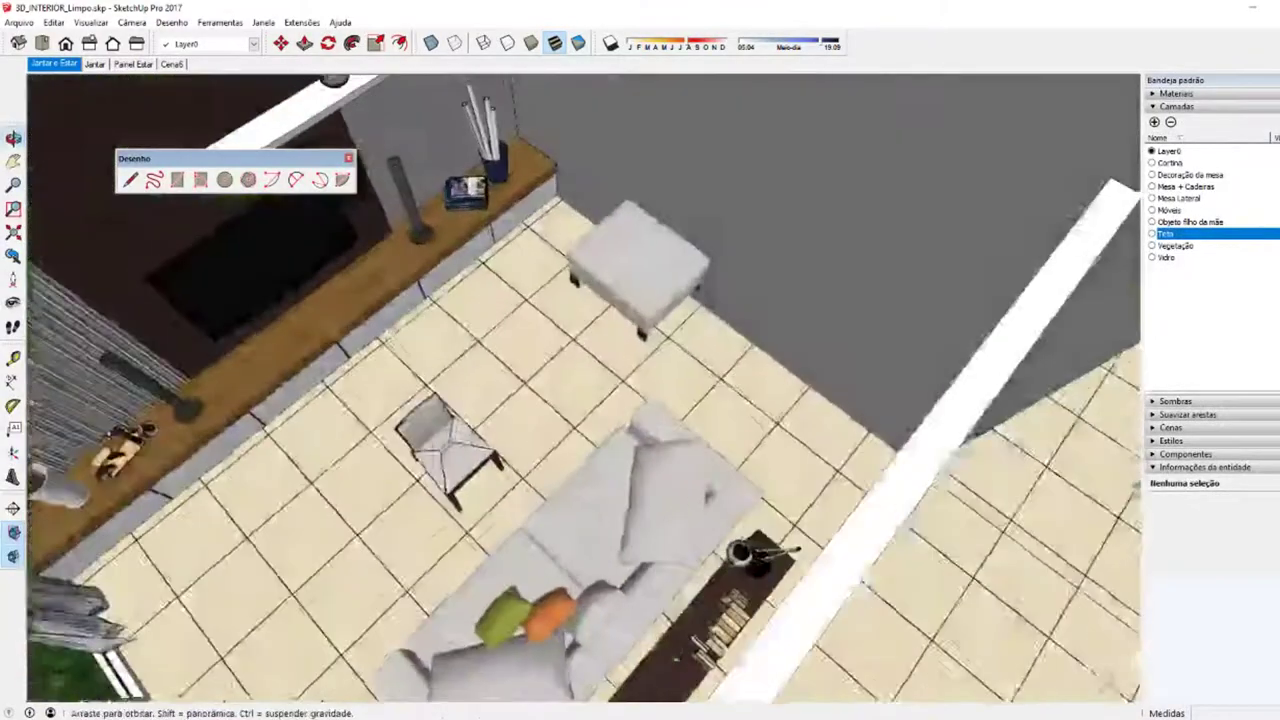
scroll(662, 462, "down", 3)
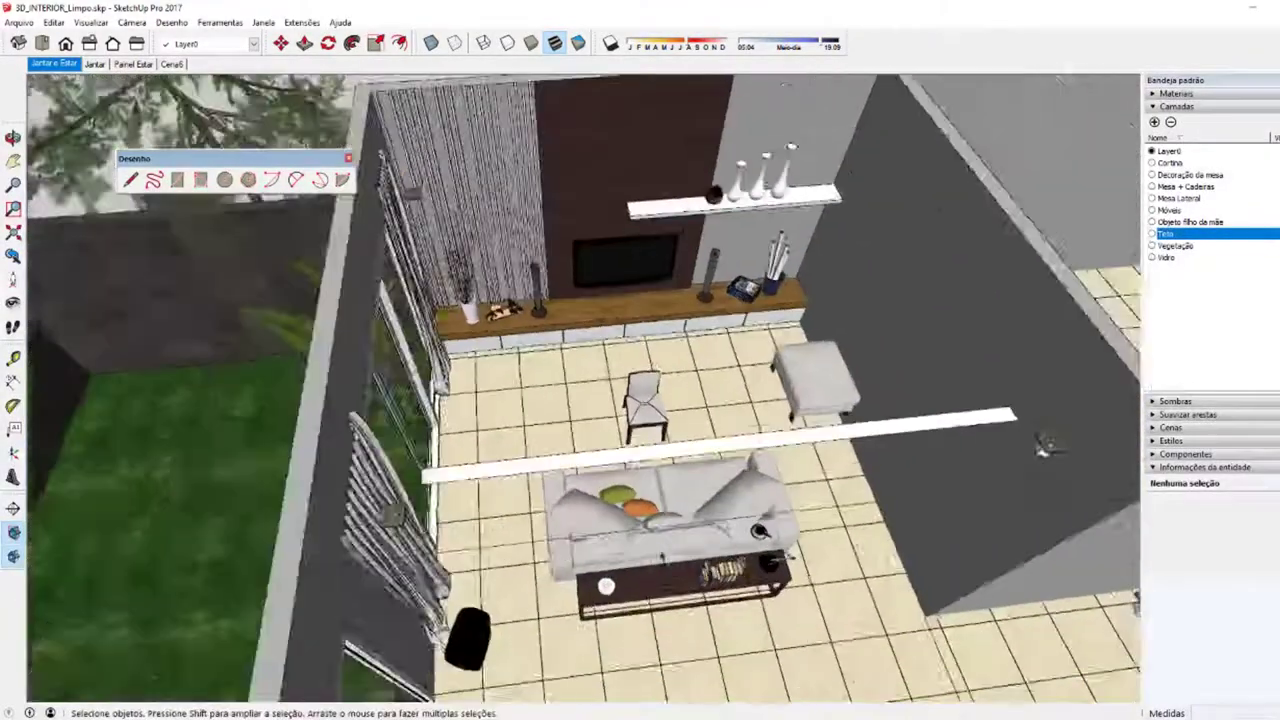
scroll(662, 462, "down", 2)
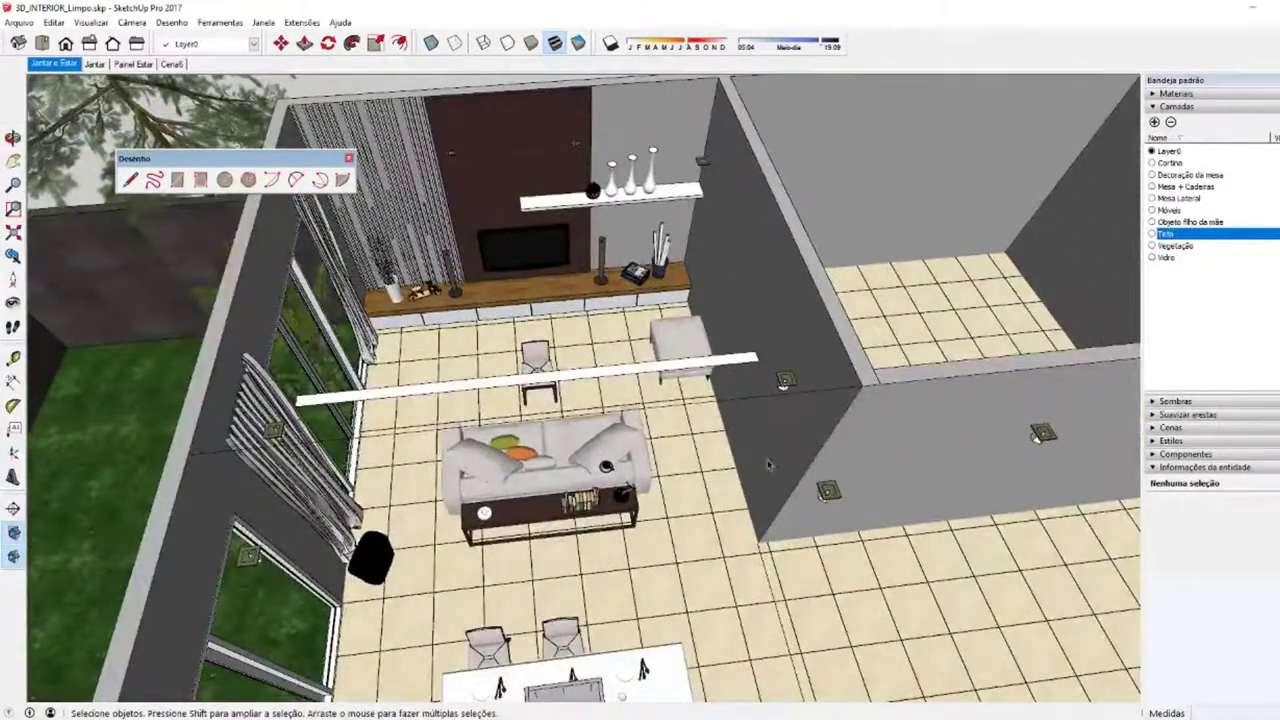
scroll(767, 463, "down", 2)
scroll(770, 475, "down", 2)
scroll(778, 500, "down", 2)
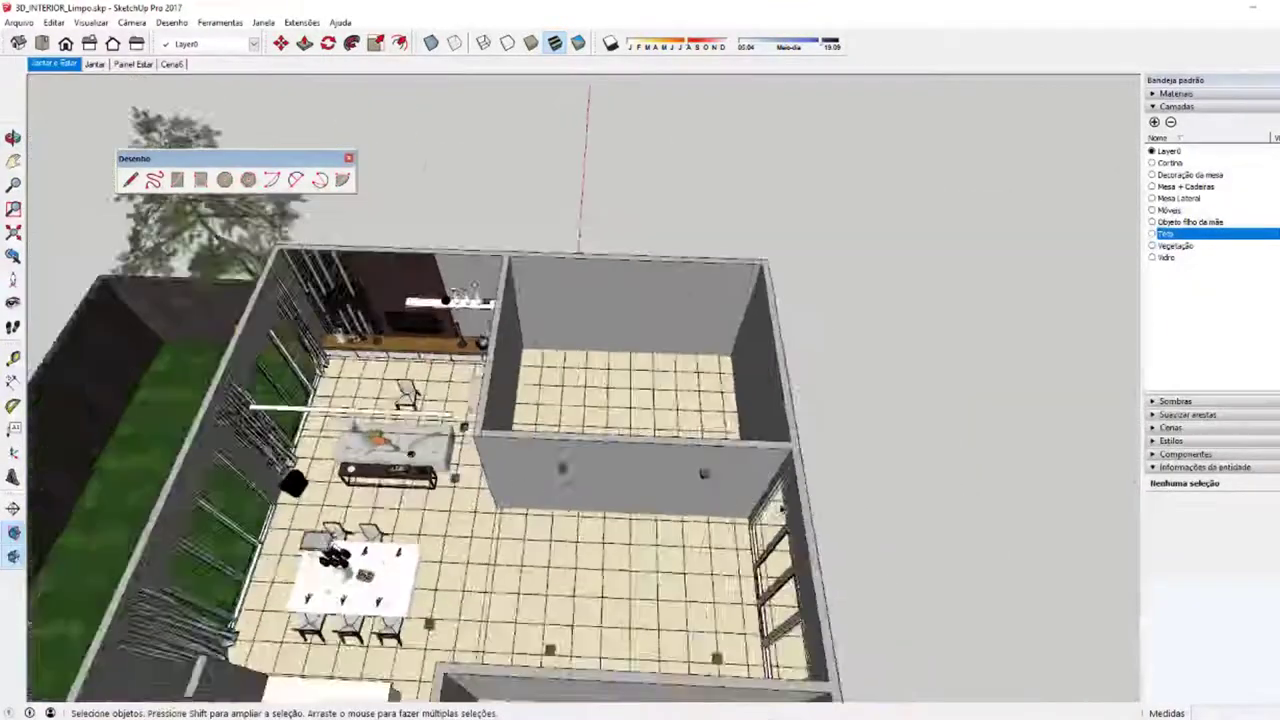
middle_click_drag(780, 508, 666, 528)
scroll(666, 528, "up", 2)
scroll(666, 528, "up", 2)
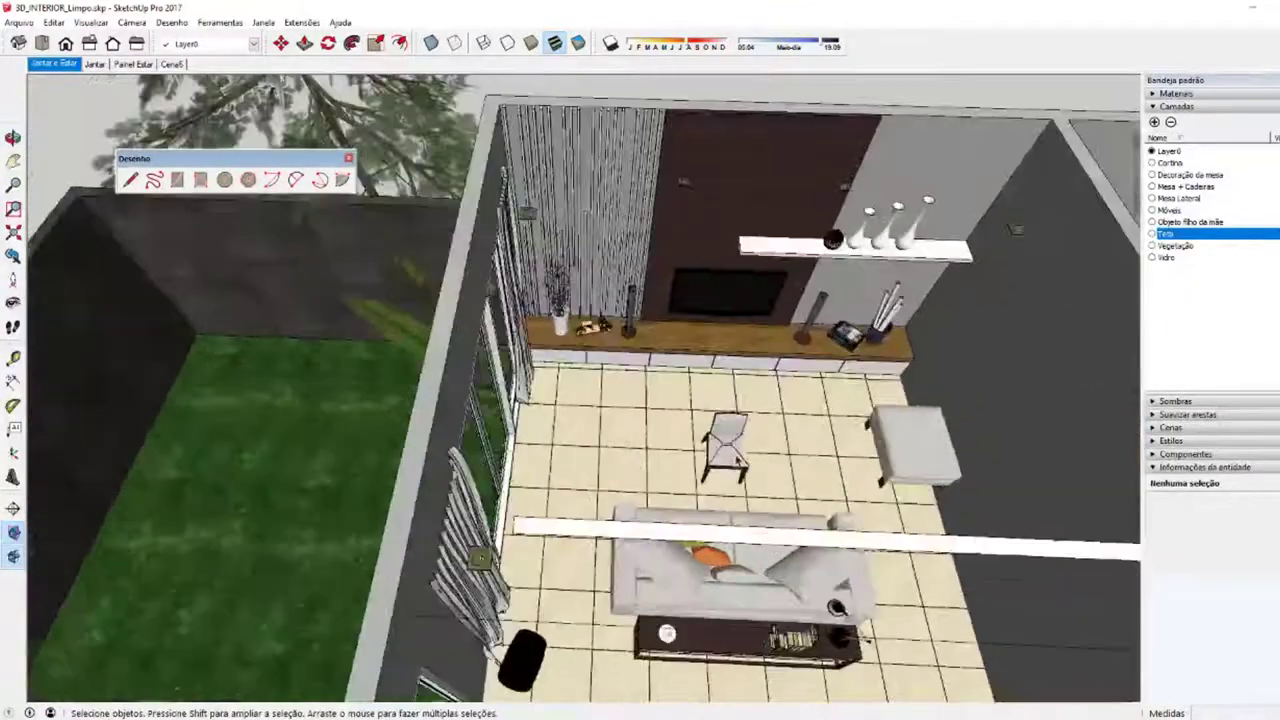
scroll(736, 460, "up", 1)
scroll(673, 493, "down", 2)
middle_click_drag(673, 493, 640, 420)
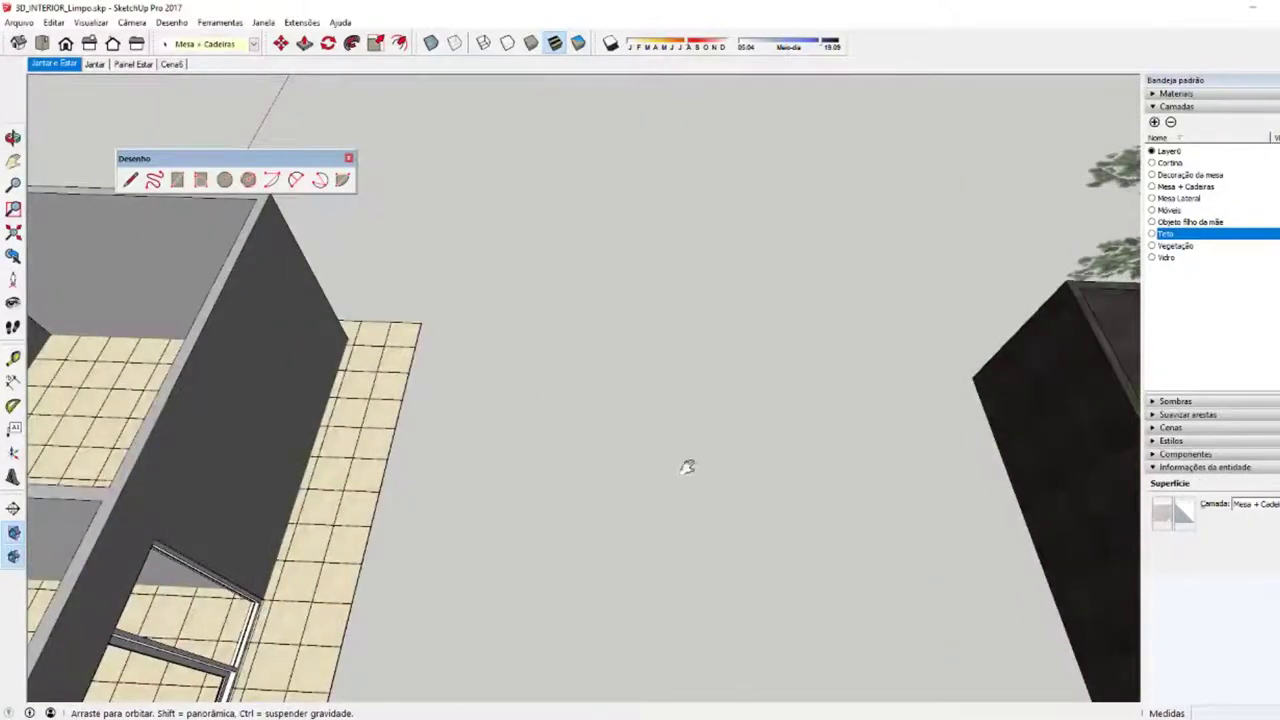
scroll(340, 500, "down", 3)
scroll(904, 526, "up", 1)
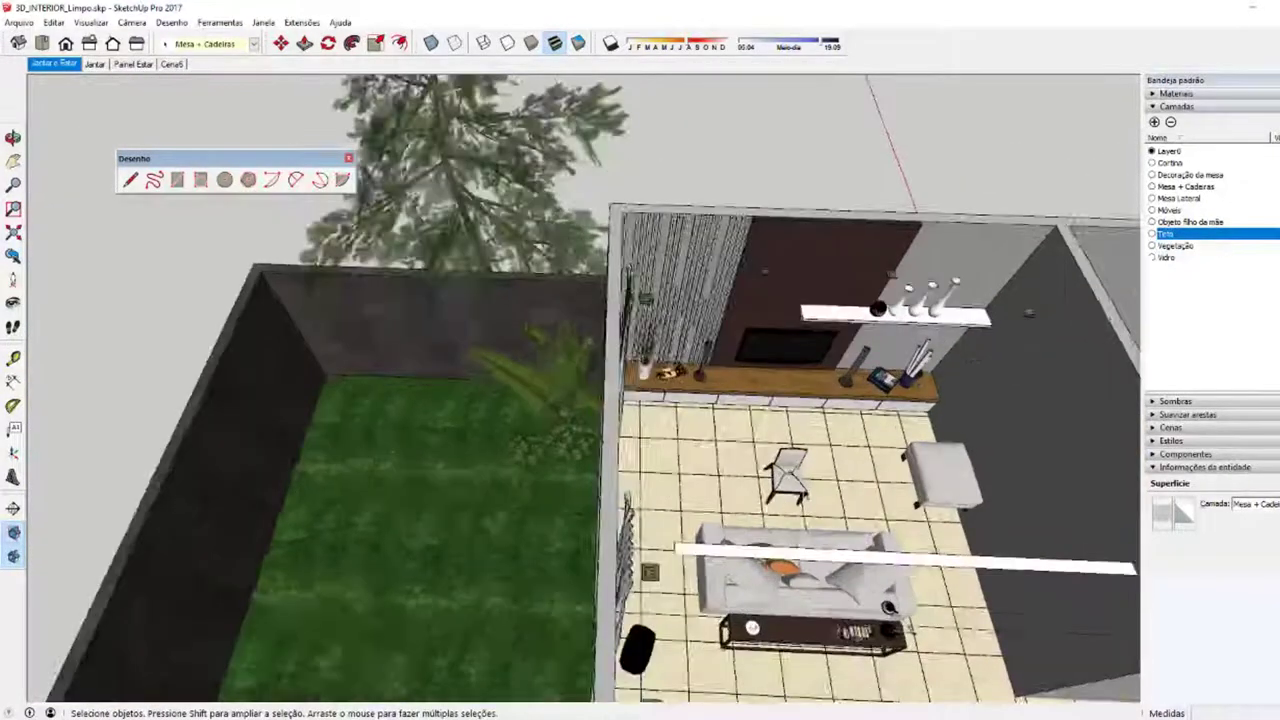
scroll(805, 484, "up", 1)
left_click(803, 483)
mouse_move(803, 483)
middle_mouse_down()
mouse_move(600, 605)
mouse_move(612, 463)
mouse_move(600, 400)
middle_mouse_up()
scroll(600, 605, "up", 2)
scroll(607, 372, "up", 2)
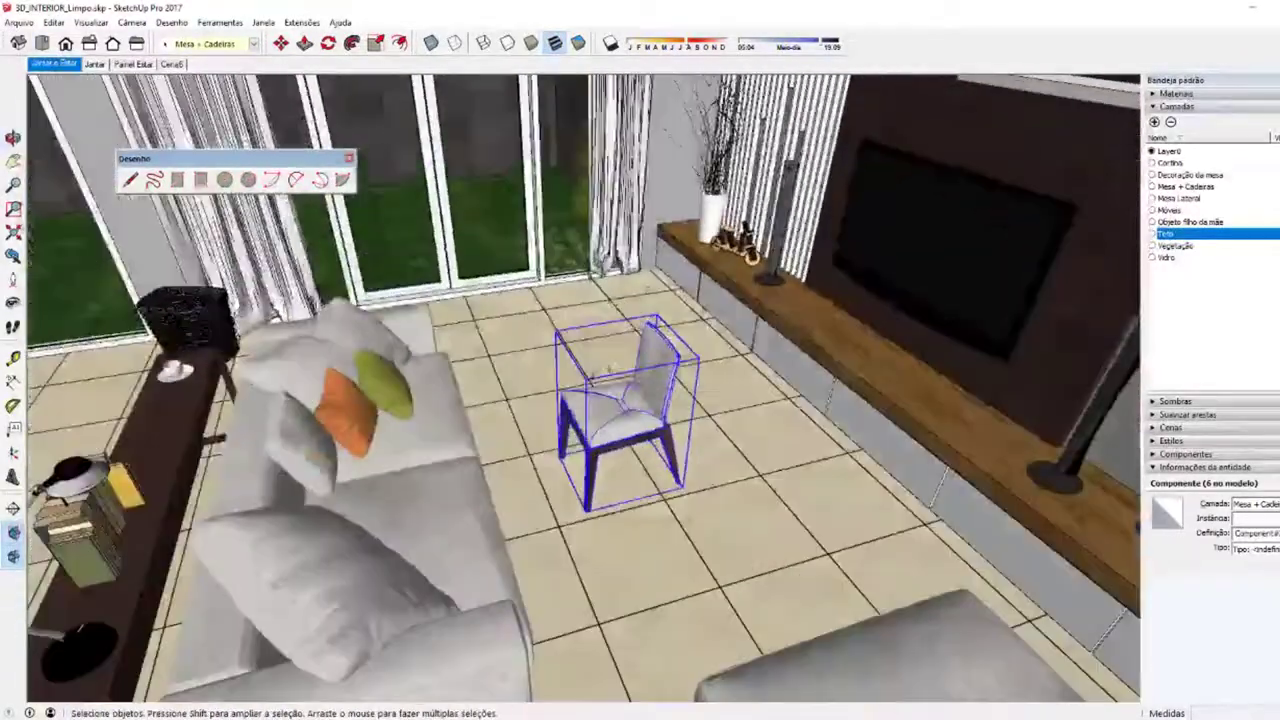
middle_click_drag(673, 500, 613, 445)
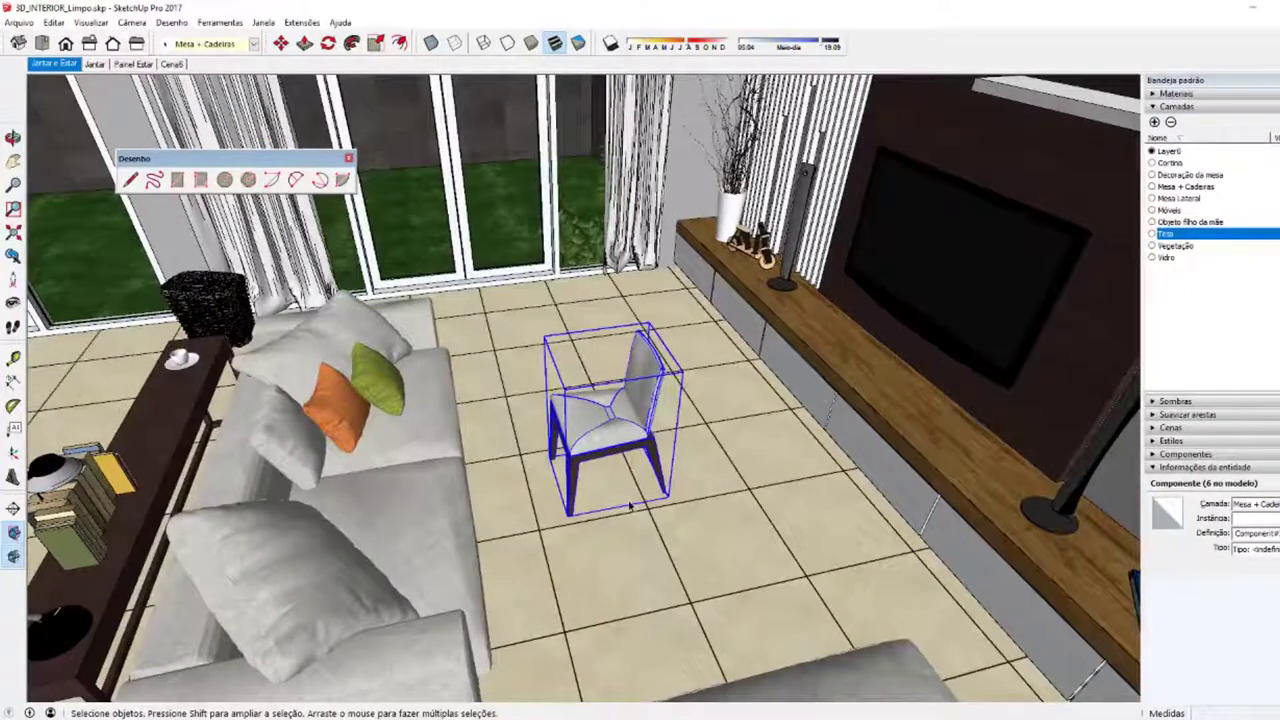
key("m")
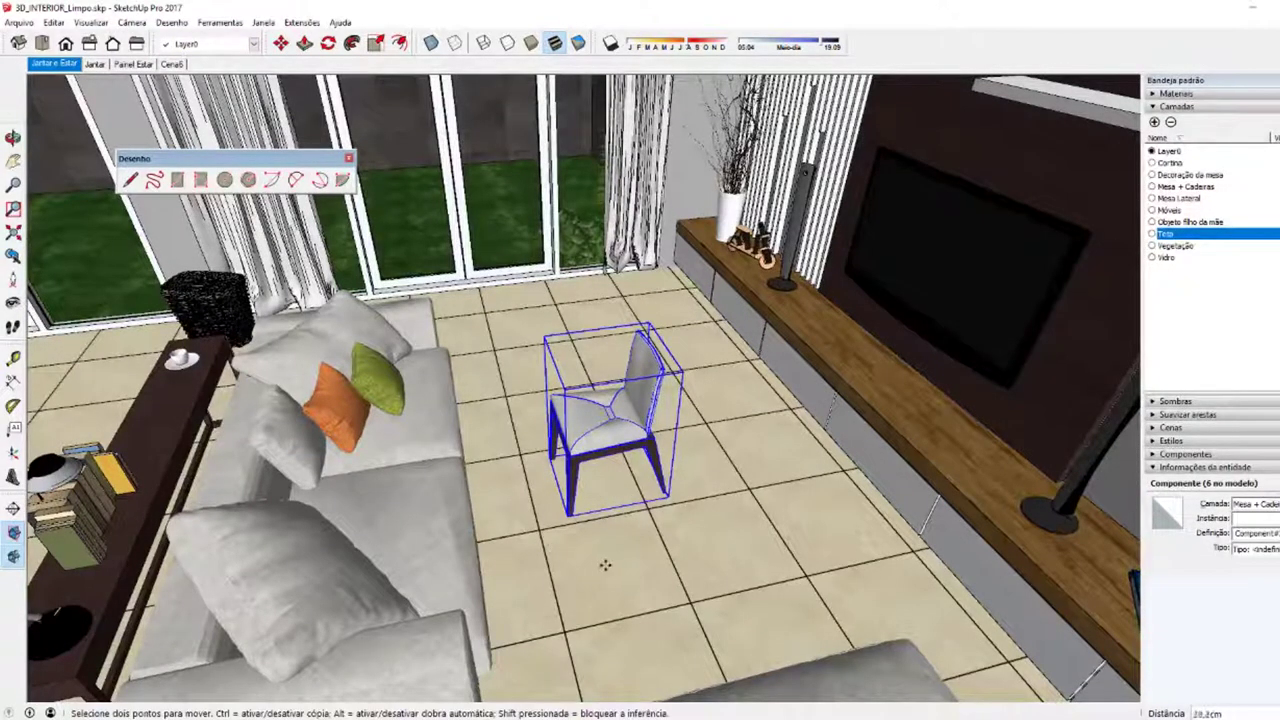
left_click(537, 327)
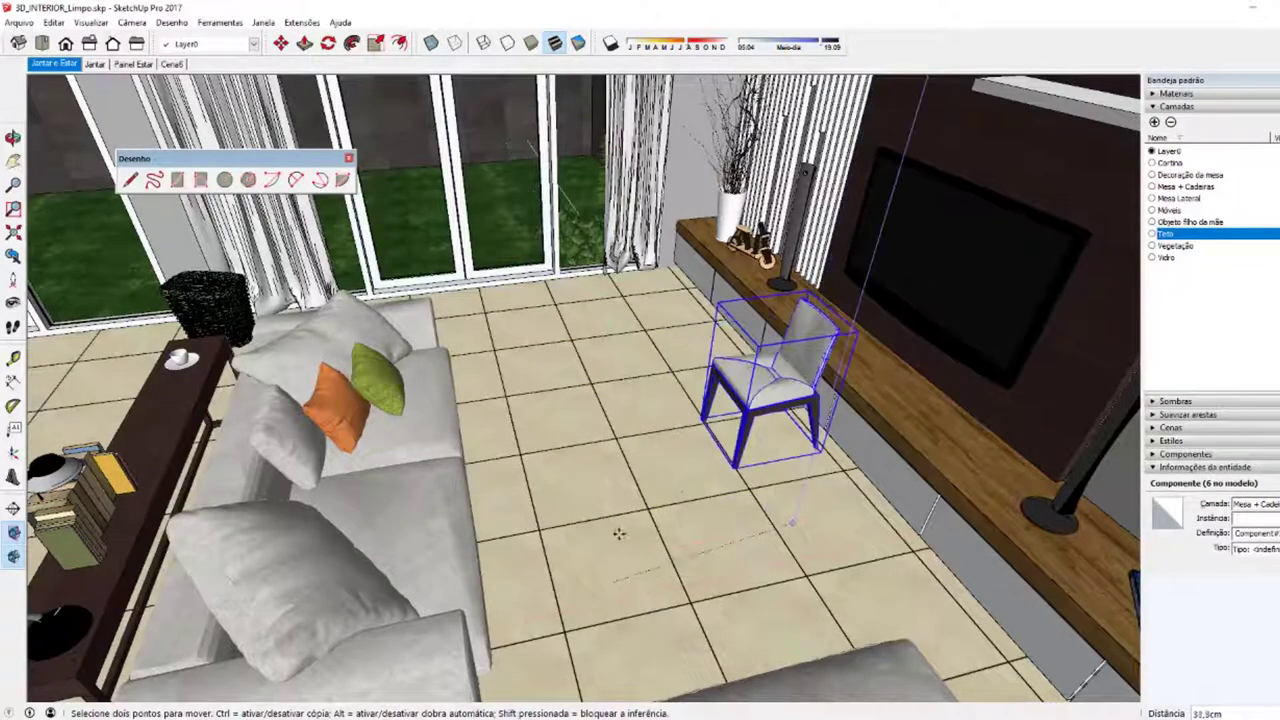
left_click(601, 568)
key("space")
key("ctrl+z")
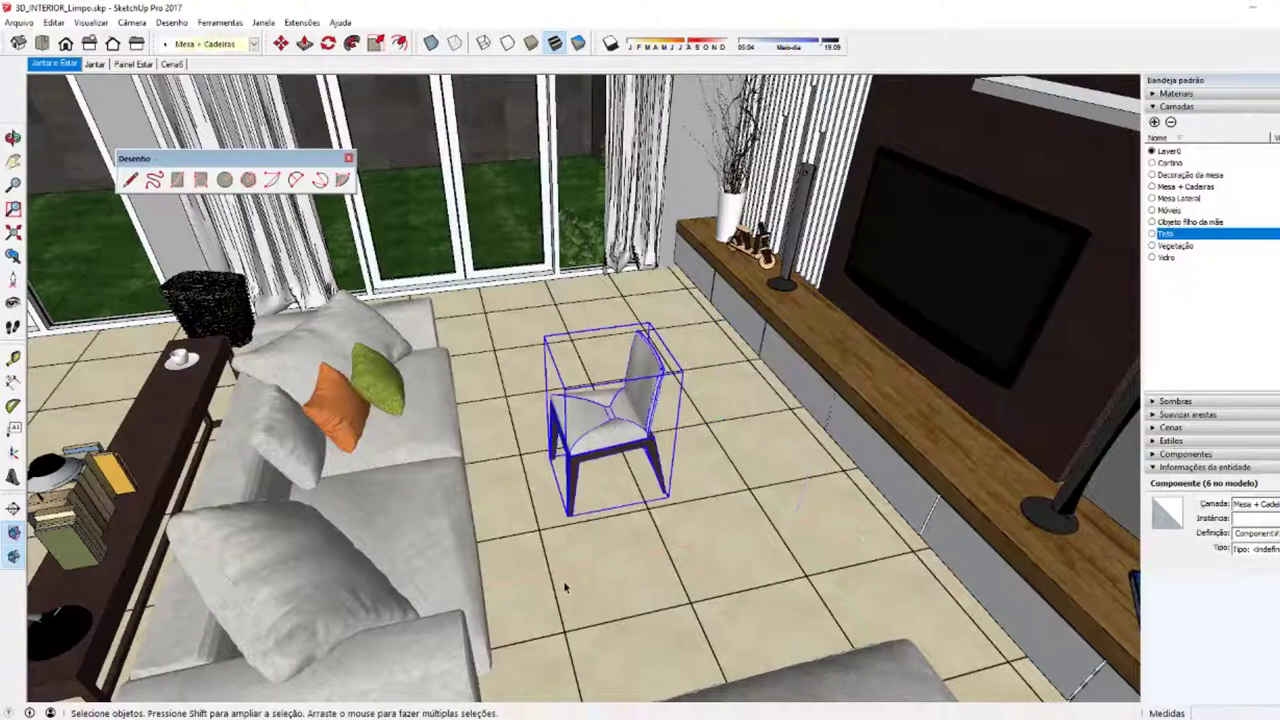
mouse_move(563, 580)
middle_mouse_down()
mouse_move(649, 329)
mouse_move(763, 503)
mouse_move(846, 531)
mouse_move(810, 487)
middle_mouse_up()
scroll(810, 487, "down", 2)
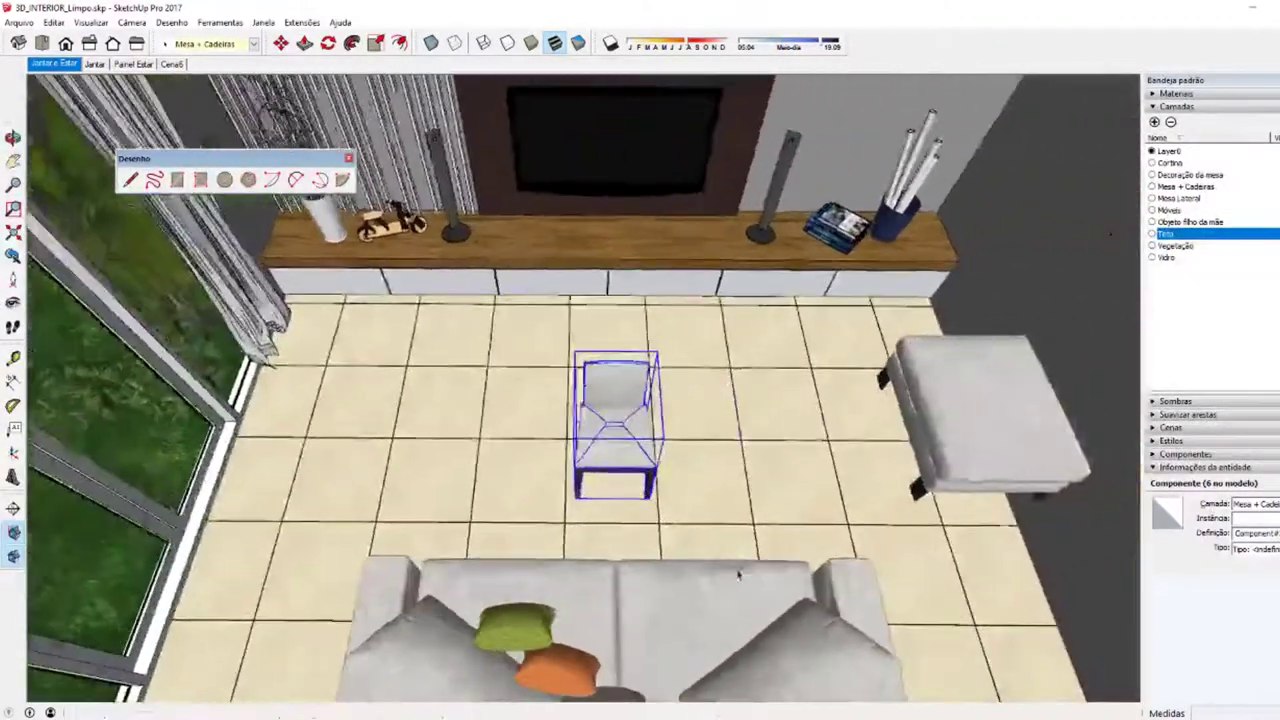
scroll(790, 495, "down", 2)
scroll(760, 510, "down", 2)
scroll(731, 527, "down", 2)
middle_click_drag(731, 527, 680, 577)
mouse_move(759, 555)
middle_mouse_down()
mouse_move(705, 463)
mouse_move(560, 490)
middle_mouse_up()
scroll(600, 470, "up", 3)
scroll(528, 493, "up", 3)
scroll(527, 494, "up", 2)
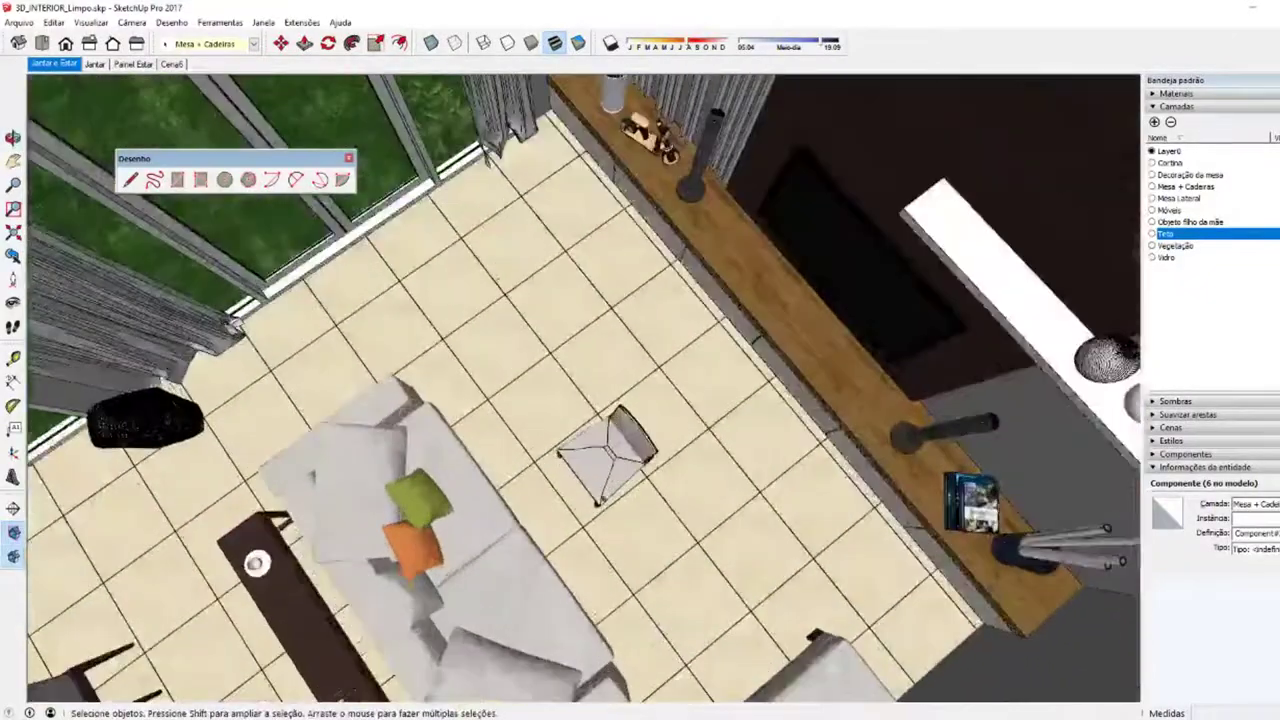
scroll(634, 484, "up", 2)
mouse_move(594, 471)
middle_mouse_down()
mouse_move(690, 533)
mouse_move(553, 530)
middle_mouse_up()
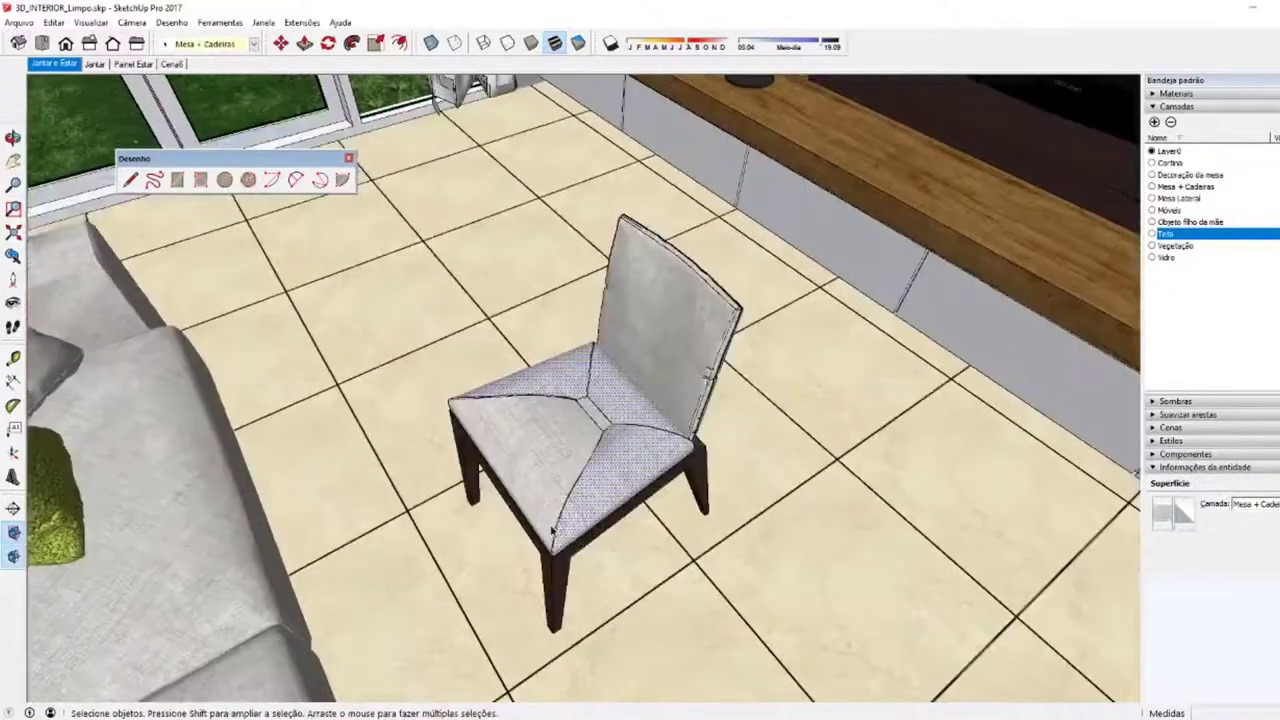
left_click(531, 490)
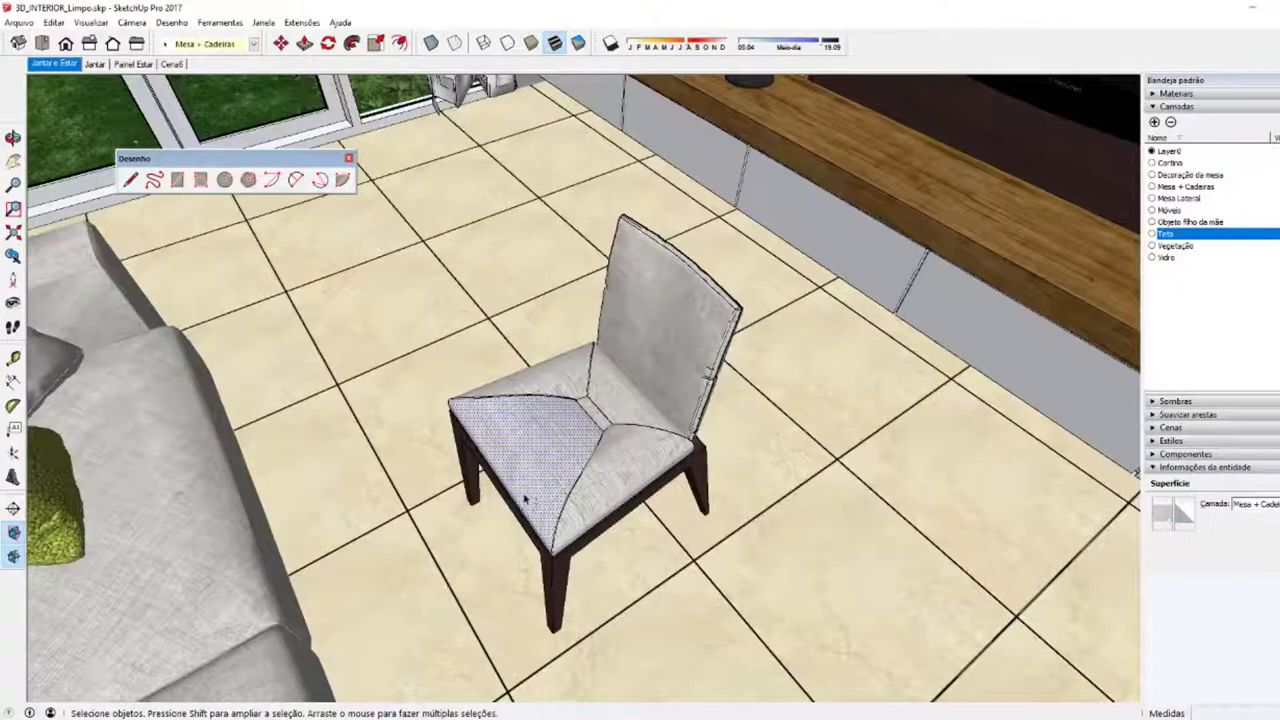
scroll(529, 522, "down", 2)
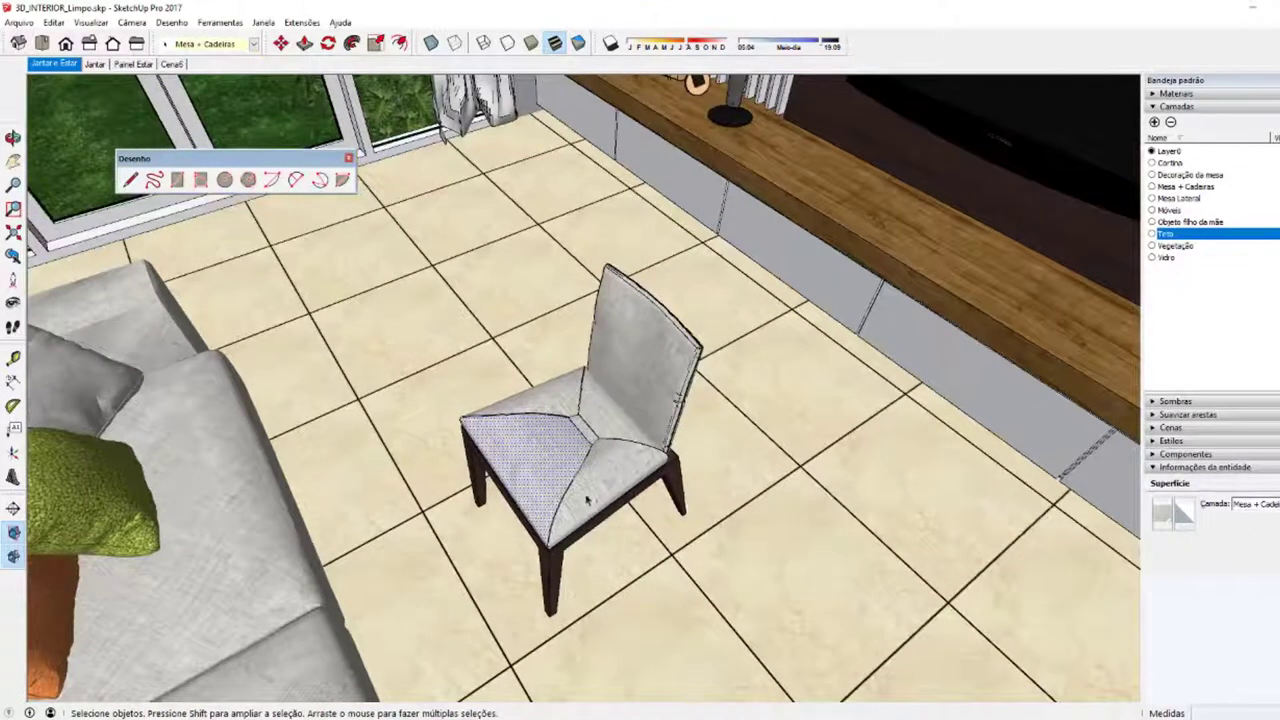
left_click(602, 426, "shift")
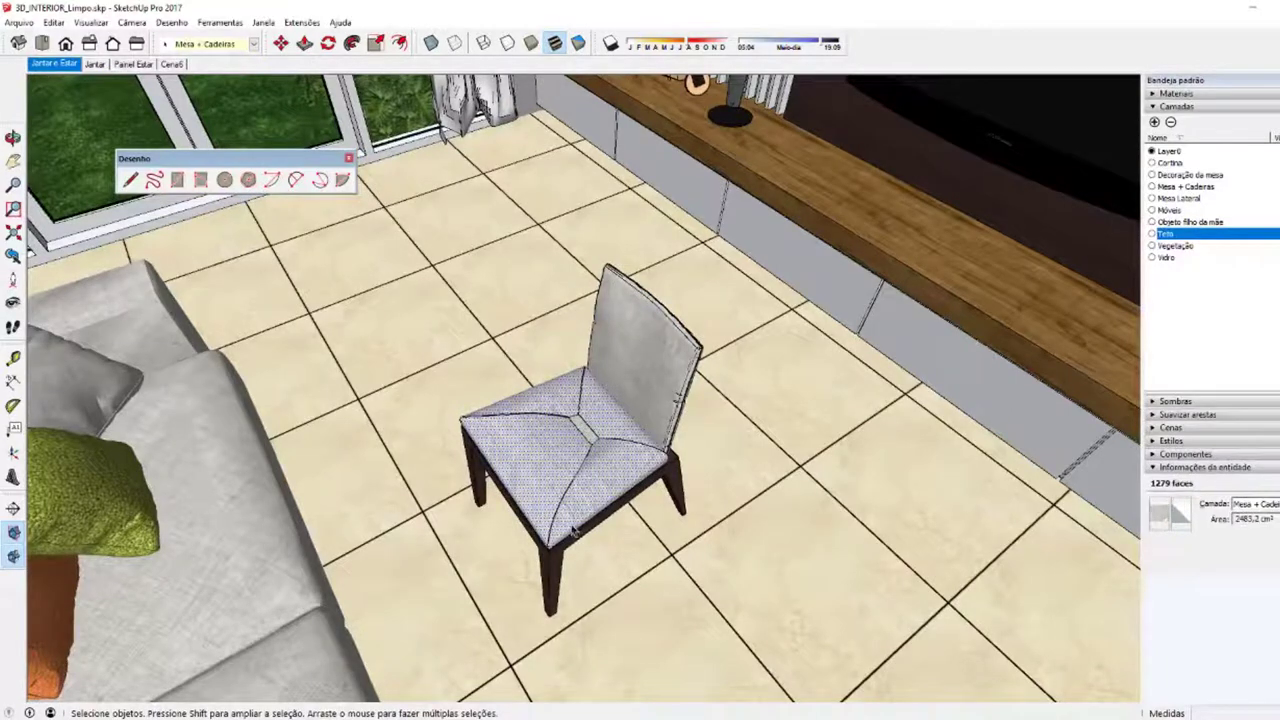
middle_click_drag(575, 530, 651, 523)
key("m")
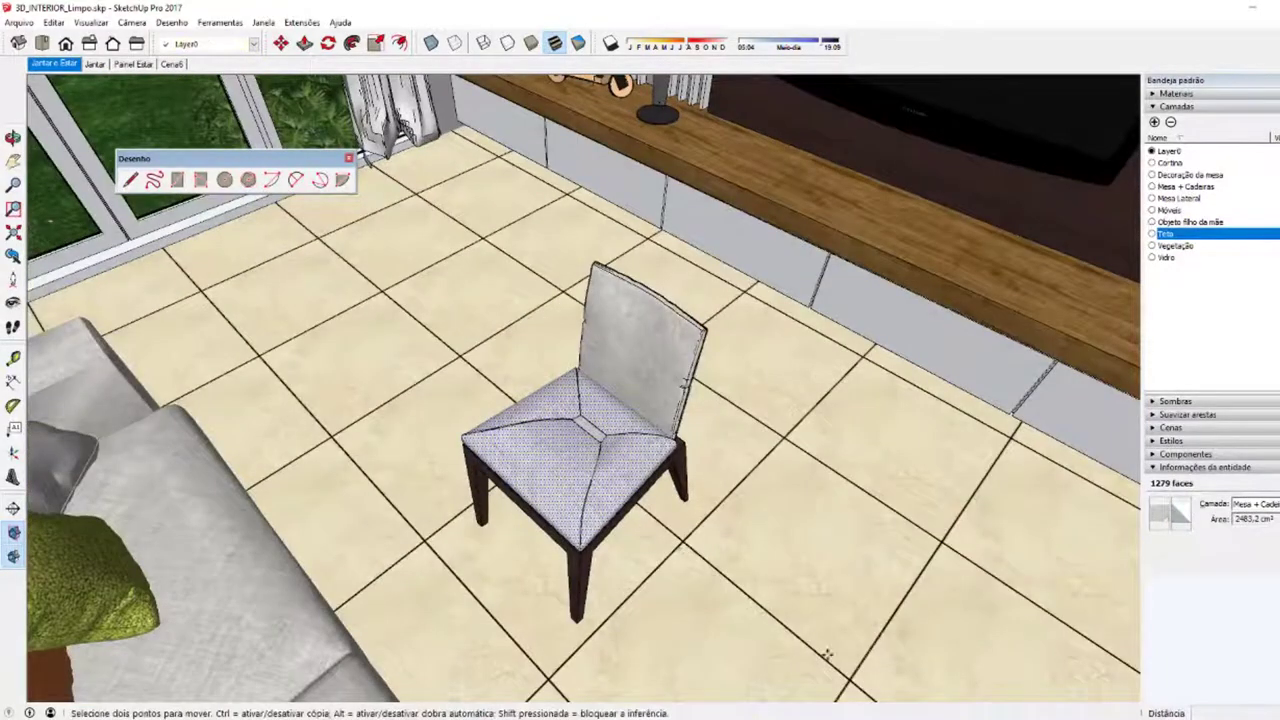
left_click(827, 654)
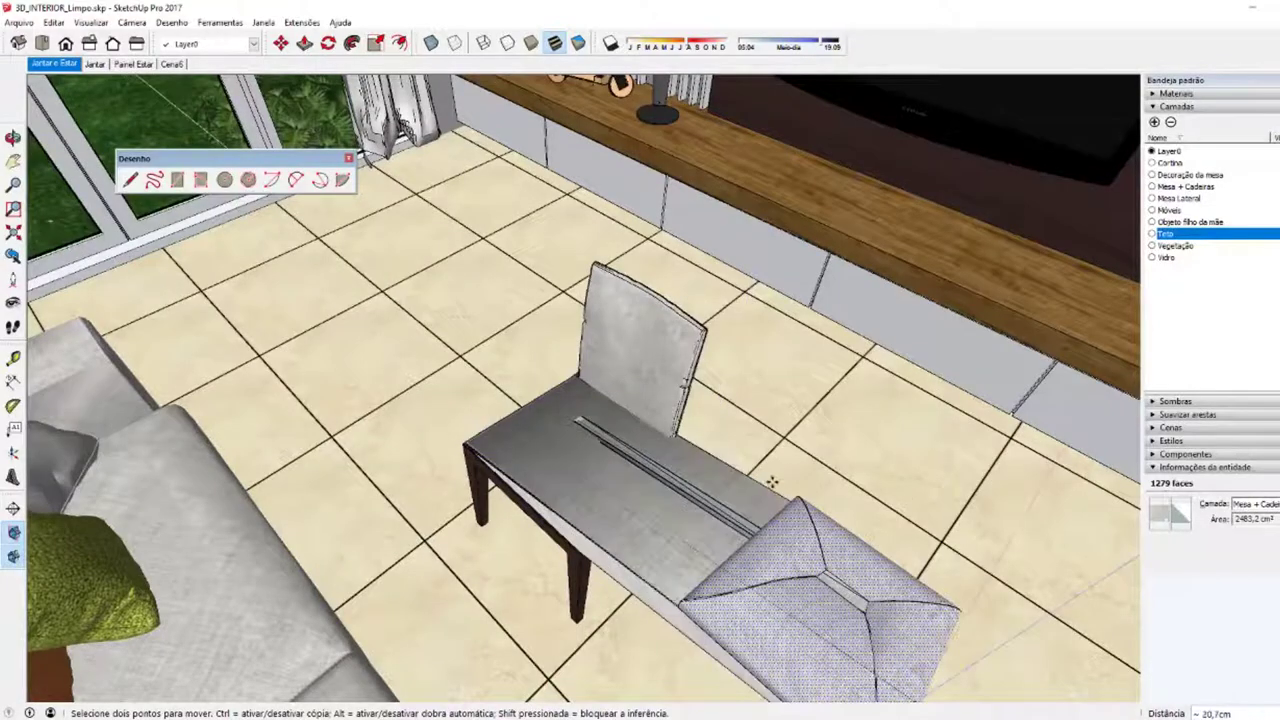
key("space")
middle_click_drag(617, 508, 465, 383)
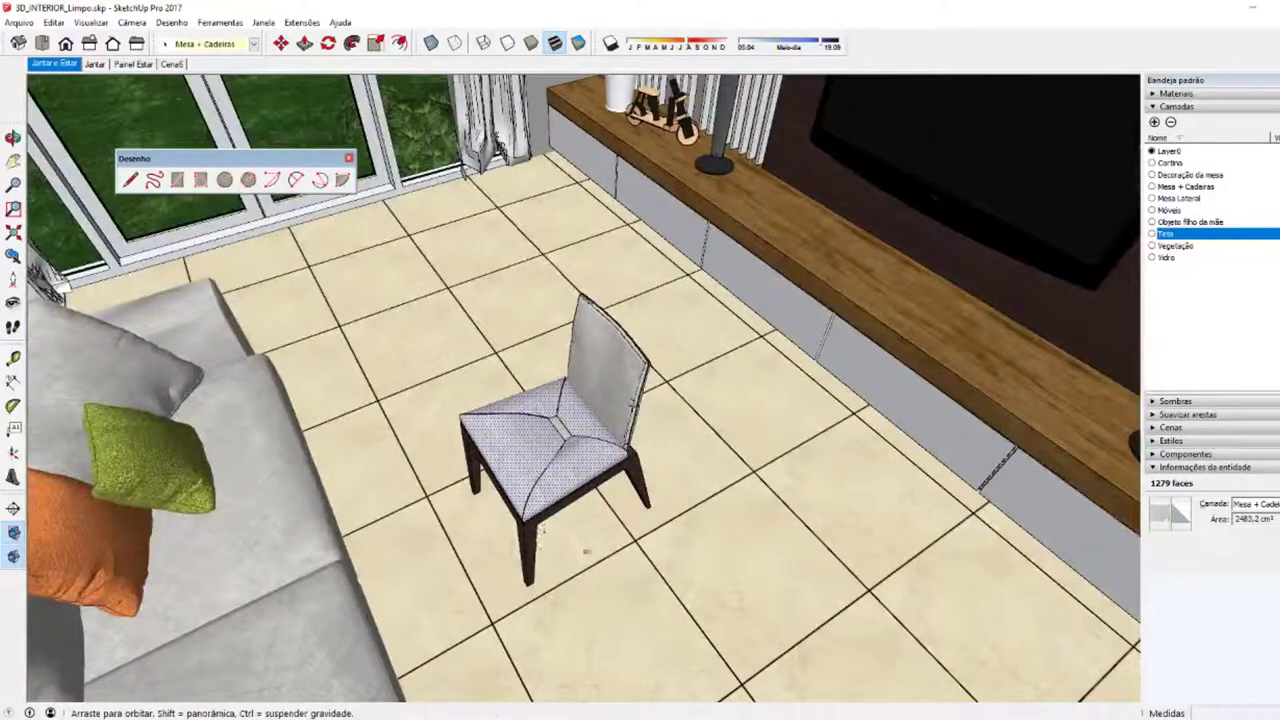
middle_click_drag(559, 524, 379, 266)
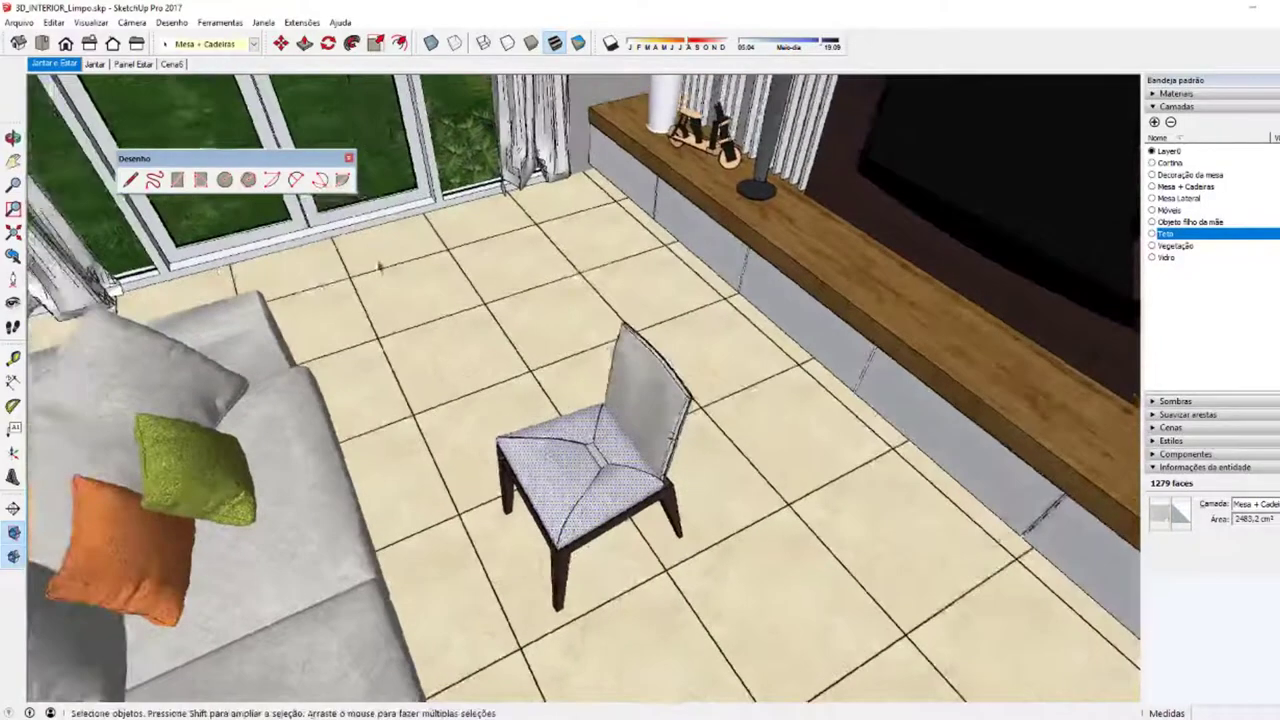
left_click_drag(494, 343, 737, 645)
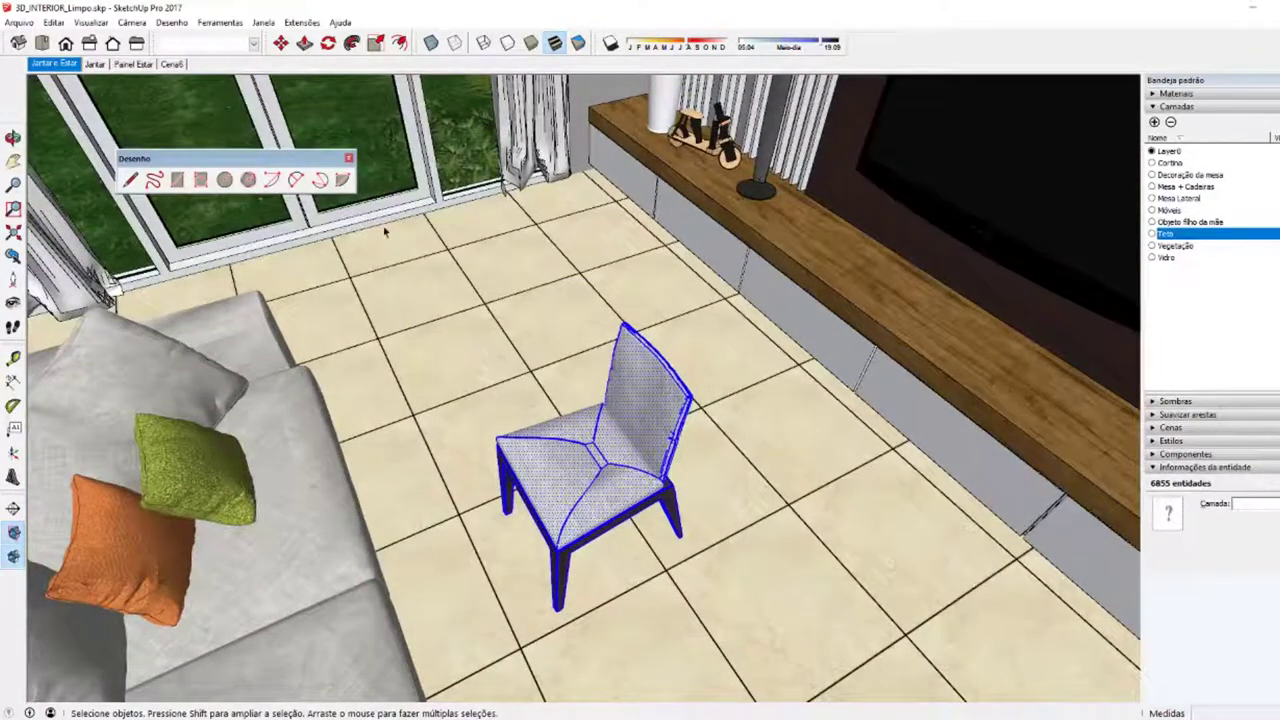
left_click_drag(384, 232, 757, 643)
middle_click_drag(517, 507, 512, 292)
mouse_move(511, 287)
left_mouse_down()
mouse_move(757, 637)
mouse_move(740, 550)
left_mouse_up()
mouse_move(623, 557)
middle_mouse_down()
mouse_move(720, 567)
mouse_move(673, 630)
mouse_move(765, 588)
mouse_move(1268, 632)
middle_mouse_up()
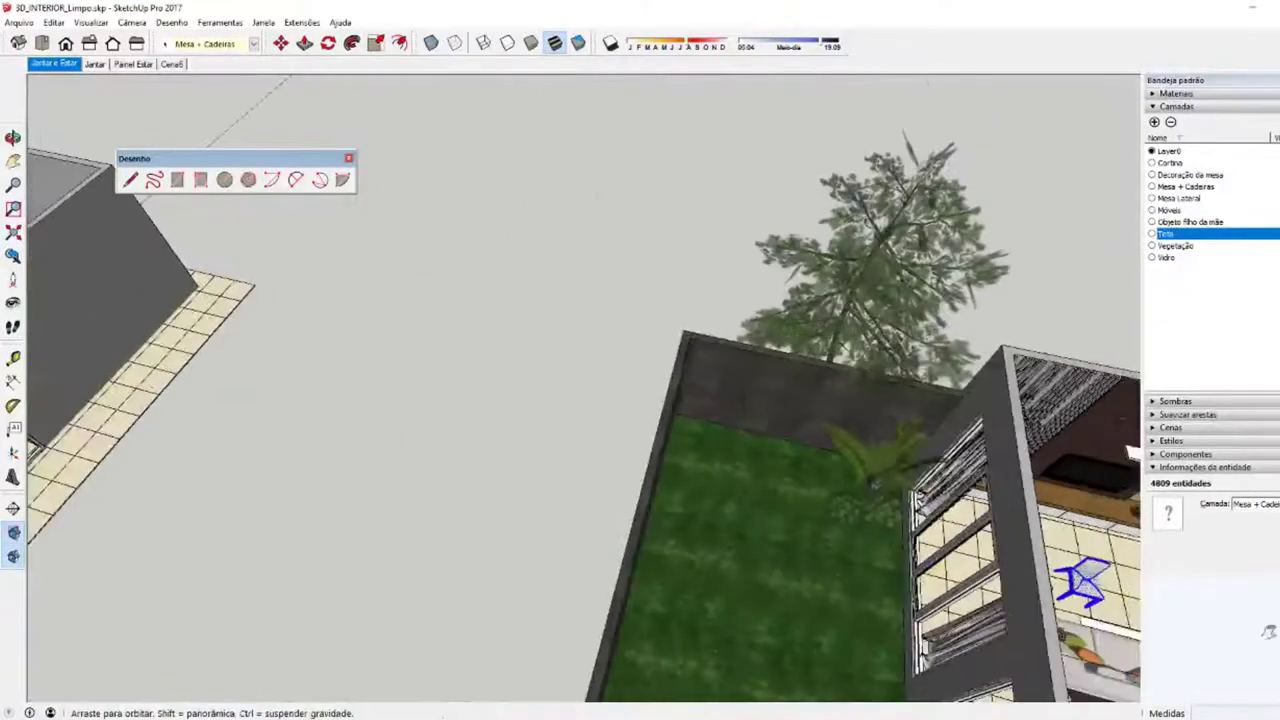
Step: Step through the XMind topics from 'Faces grudadas vs faces separadas' to 'Móveis', then return to SketchUp
middle_click_drag(806, 613, 830, 615)
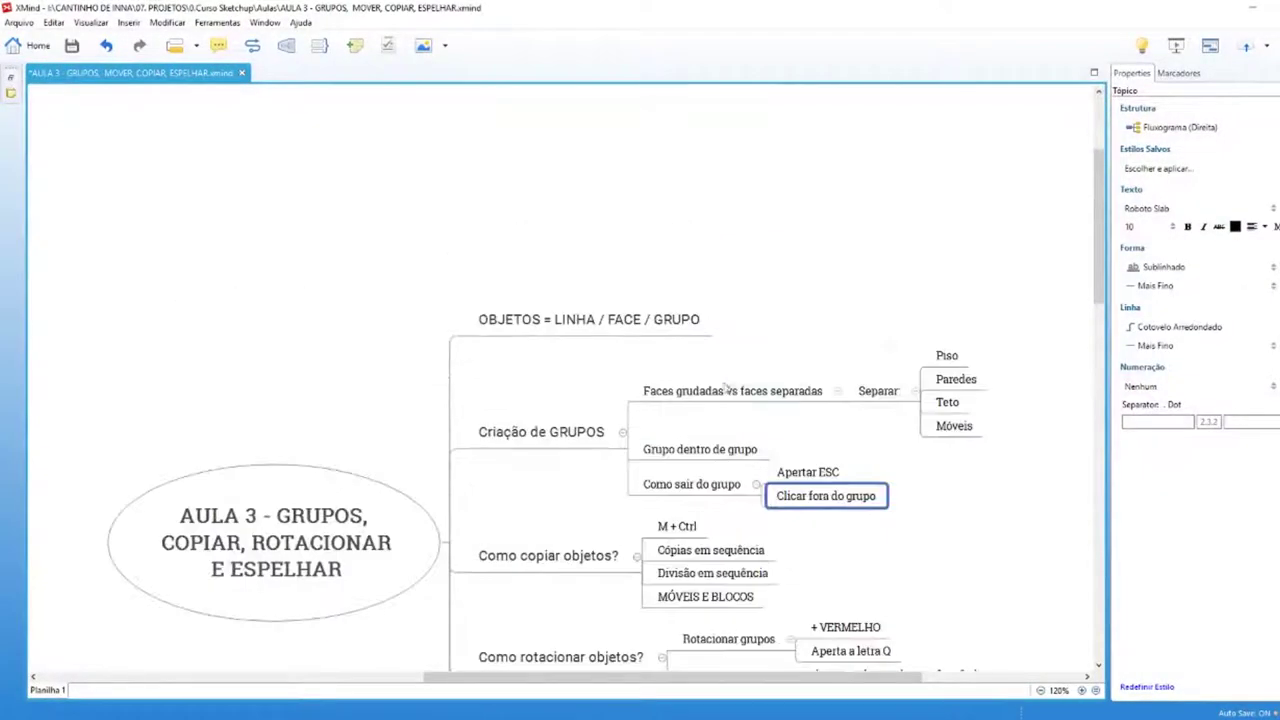
left_click(726, 389)
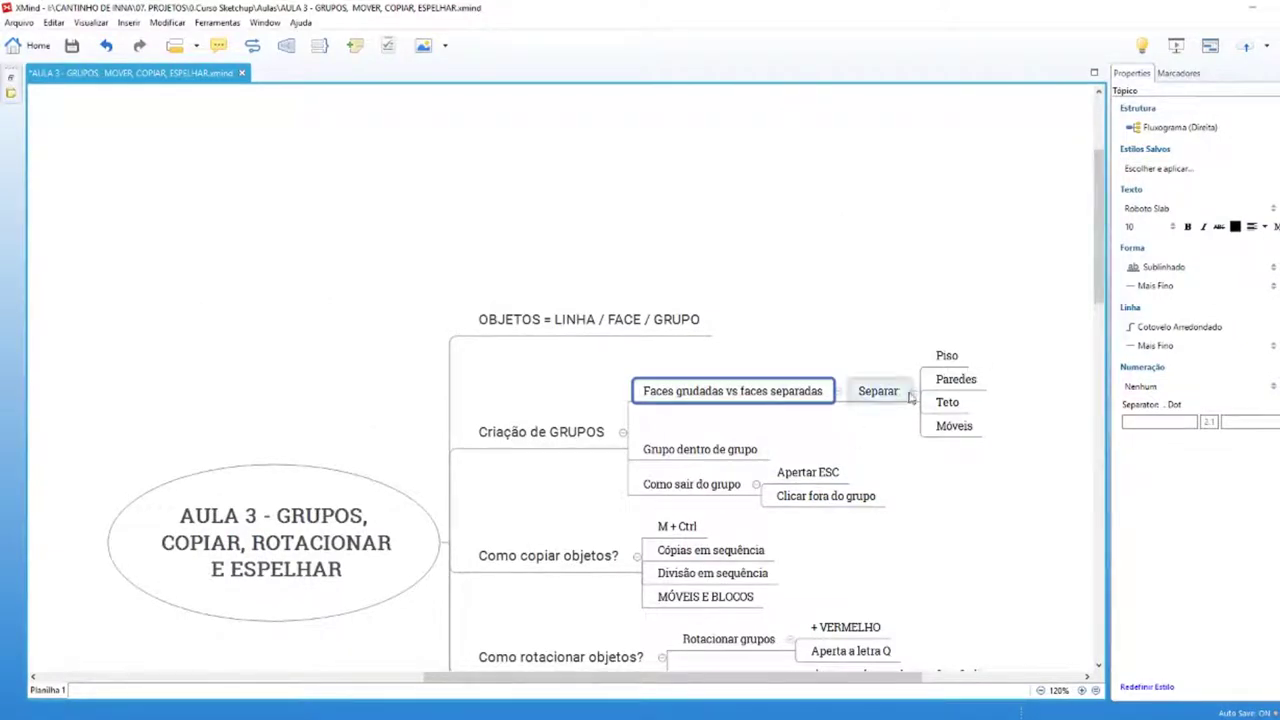
left_click(946, 355)
left_click(955, 379)
left_click(953, 426)
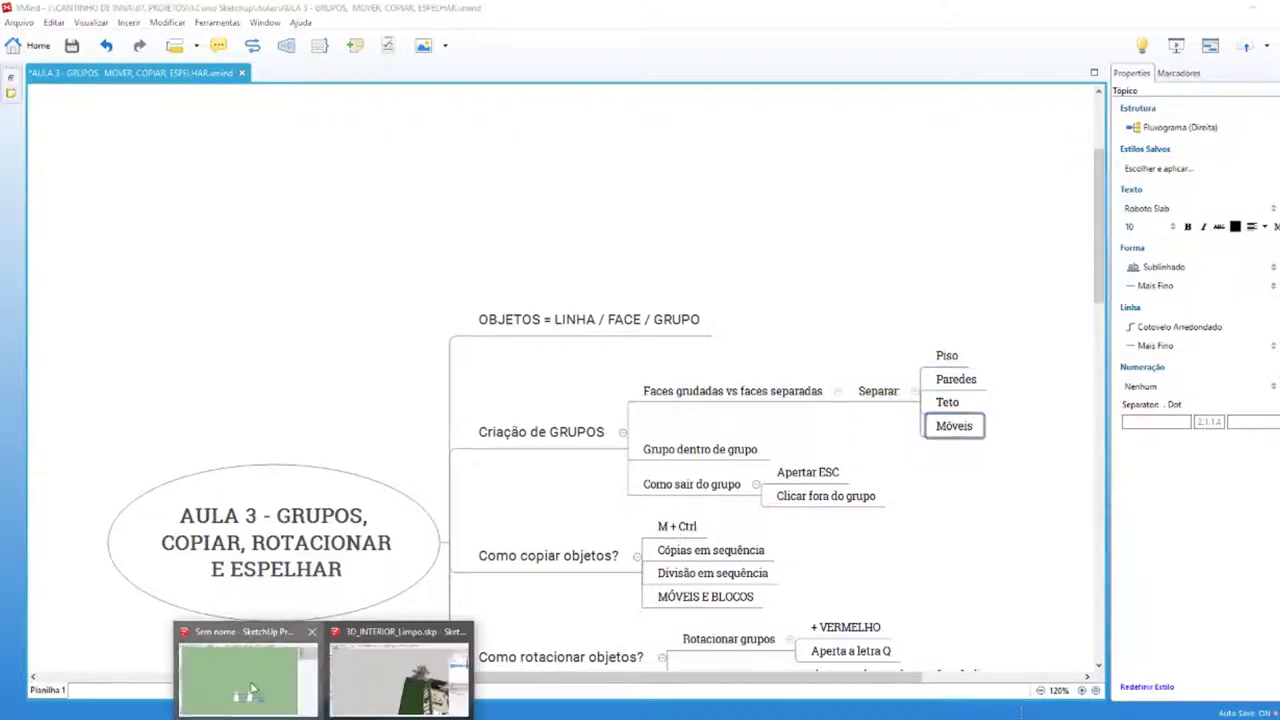
left_click(255, 685)
Step: Draw the stepped L-shaped floor outline with the Line tool, closing it into a face
left_click_drag(393, 663, 189, 629)
key("space")
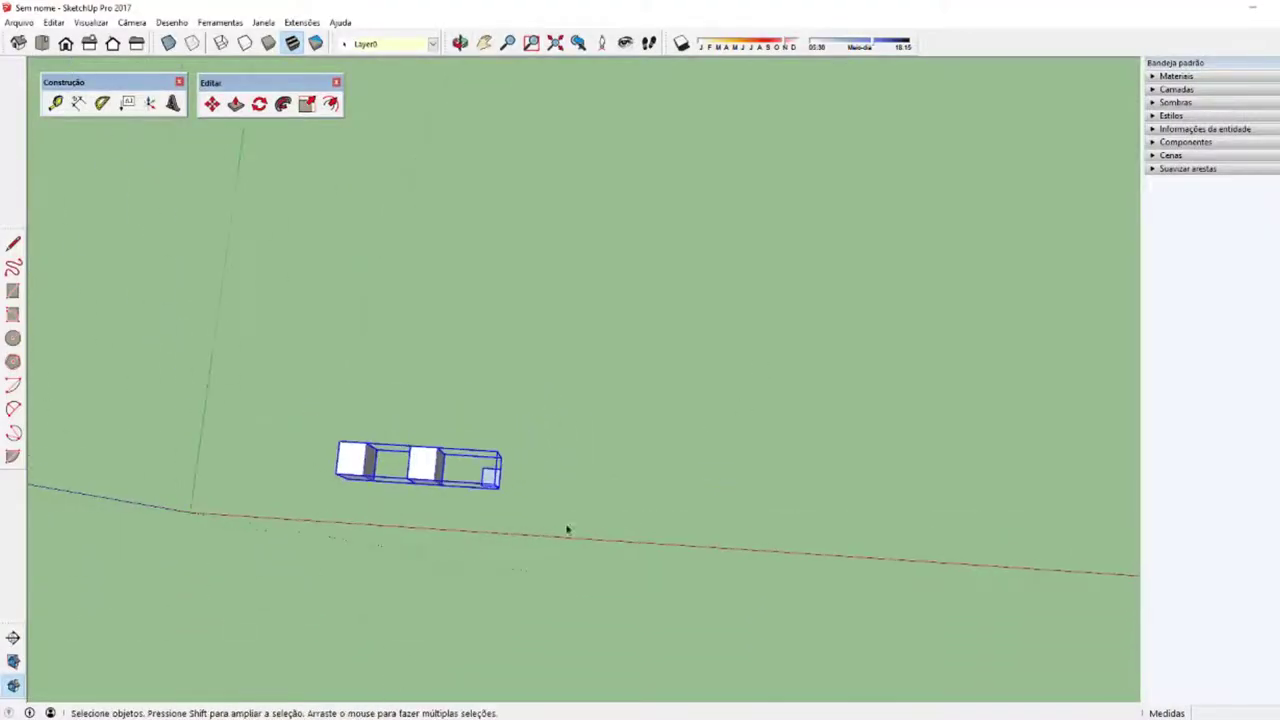
middle_click_drag(569, 529, 591, 540)
key("l")
left_click(637, 452)
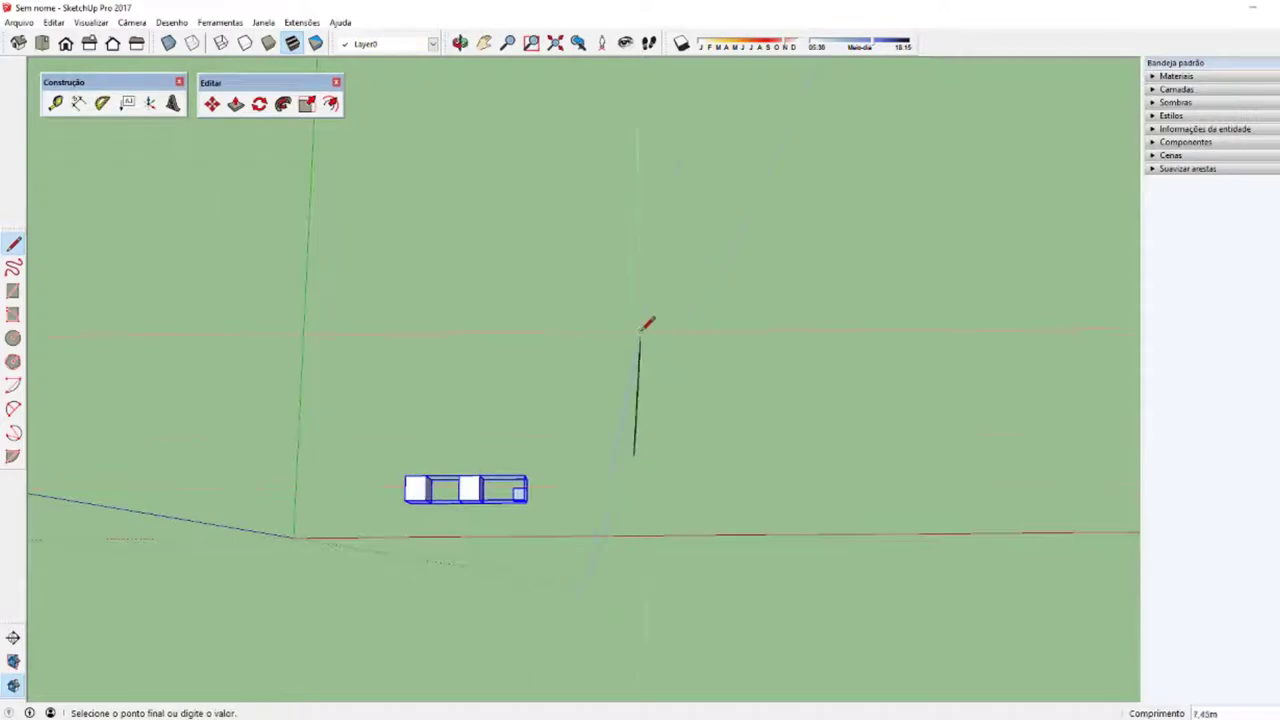
left_click(977, 503)
left_click(627, 503)
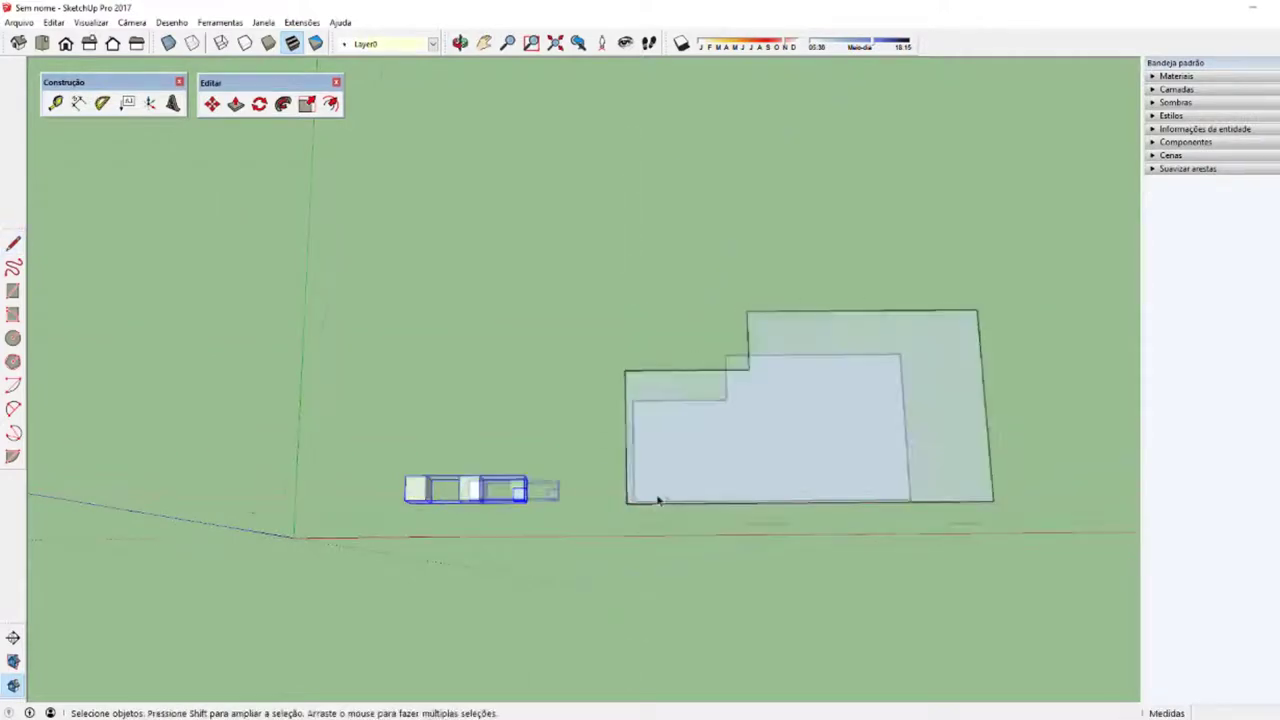
Step: Reorient the new face so its white front side shows
mouse_move(627, 503)
middle_mouse_down()
mouse_move(660, 520)
mouse_move(717, 506)
mouse_move(668, 571)
mouse_move(703, 537)
mouse_move(689, 560)
mouse_move(715, 465)
middle_mouse_up()
mouse_move(799, 433)
middle_mouse_down()
mouse_move(654, 603)
mouse_move(591, 534)
middle_mouse_up()
right_click(588, 538)
left_click(640, 443)
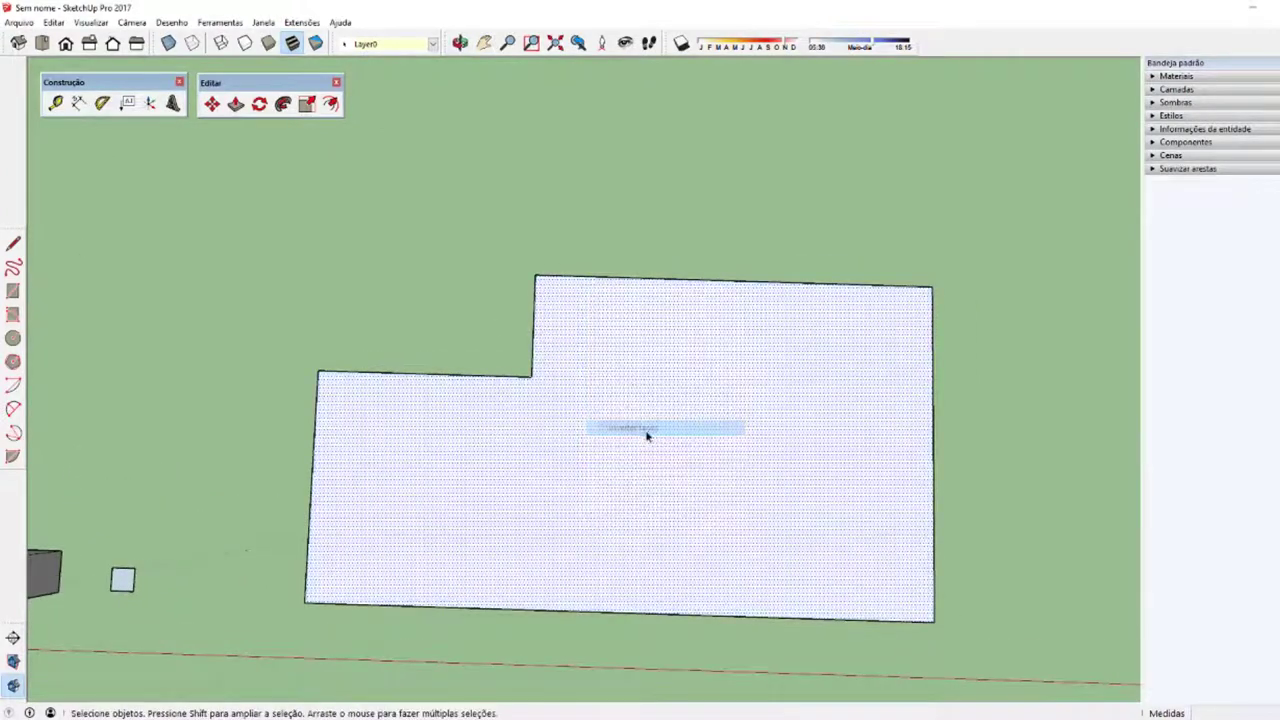
Step: Offset the outline inward by 10 to form a thin border
key("f")
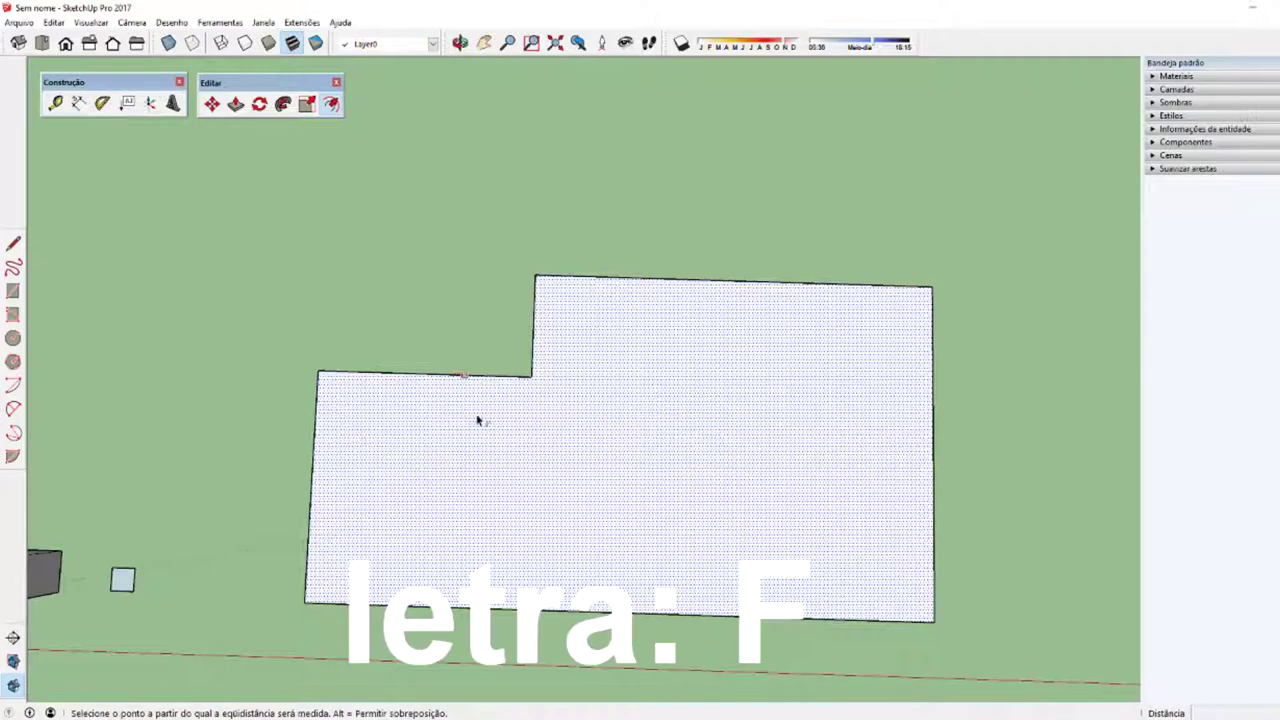
left_click(698, 285)
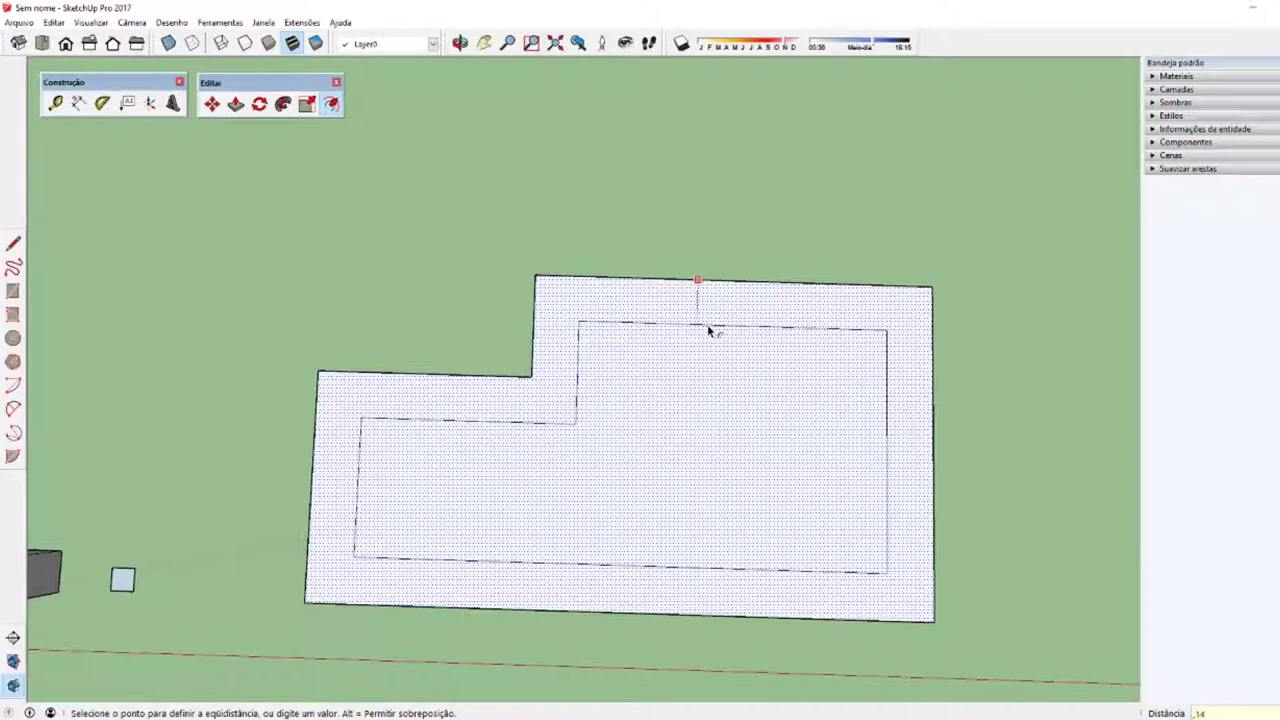
key("Escape")
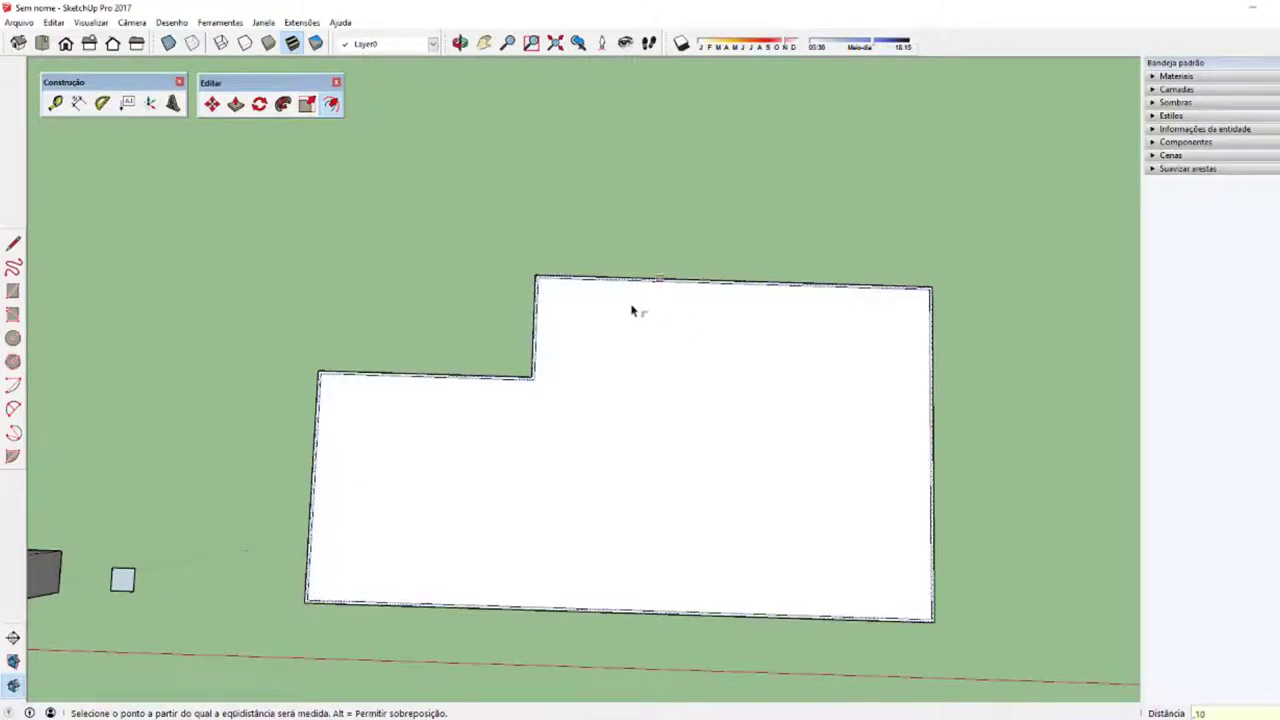
Step: Select the inner floor face of the L-shaped outline and make it a group
middle_click_drag(634, 306, 317, 271)
scroll(581, 377, "up", 3)
middle_click_drag(581, 377, 200, 196)
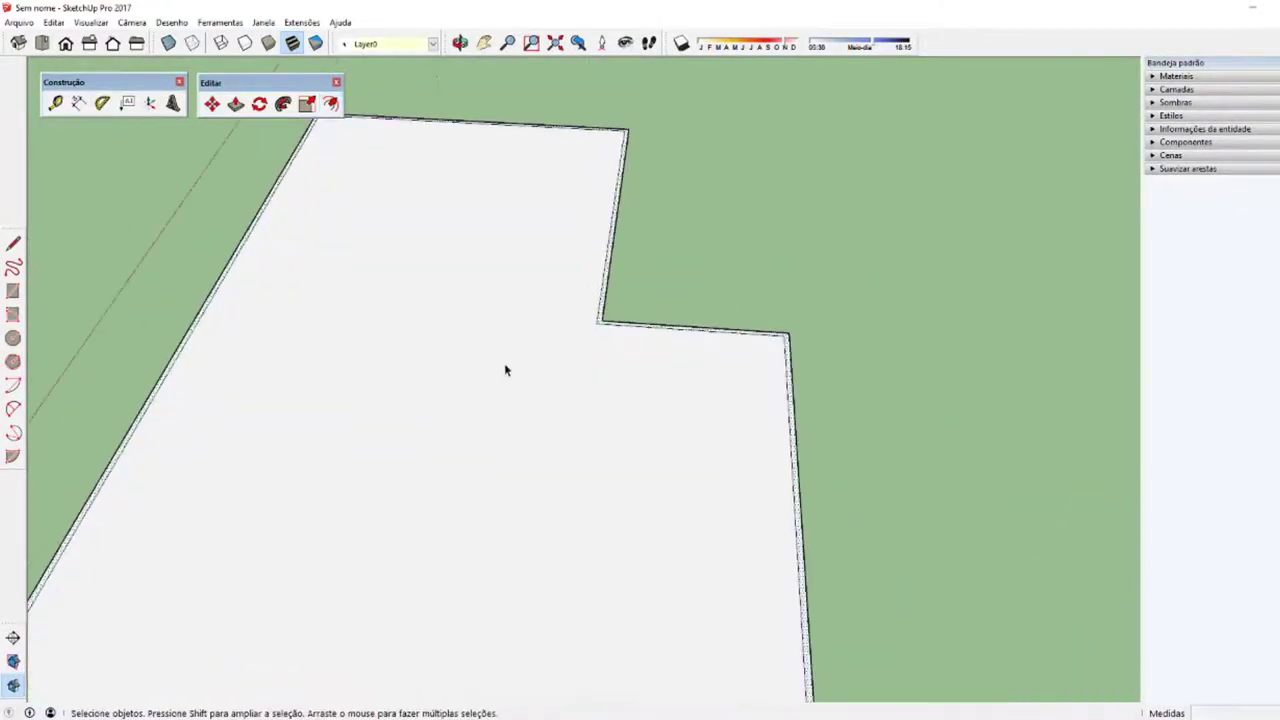
mouse_move(500, 371)
middle_mouse_down()
mouse_move(757, 647)
mouse_move(549, 469)
middle_mouse_up()
scroll(486, 529, "up", 3)
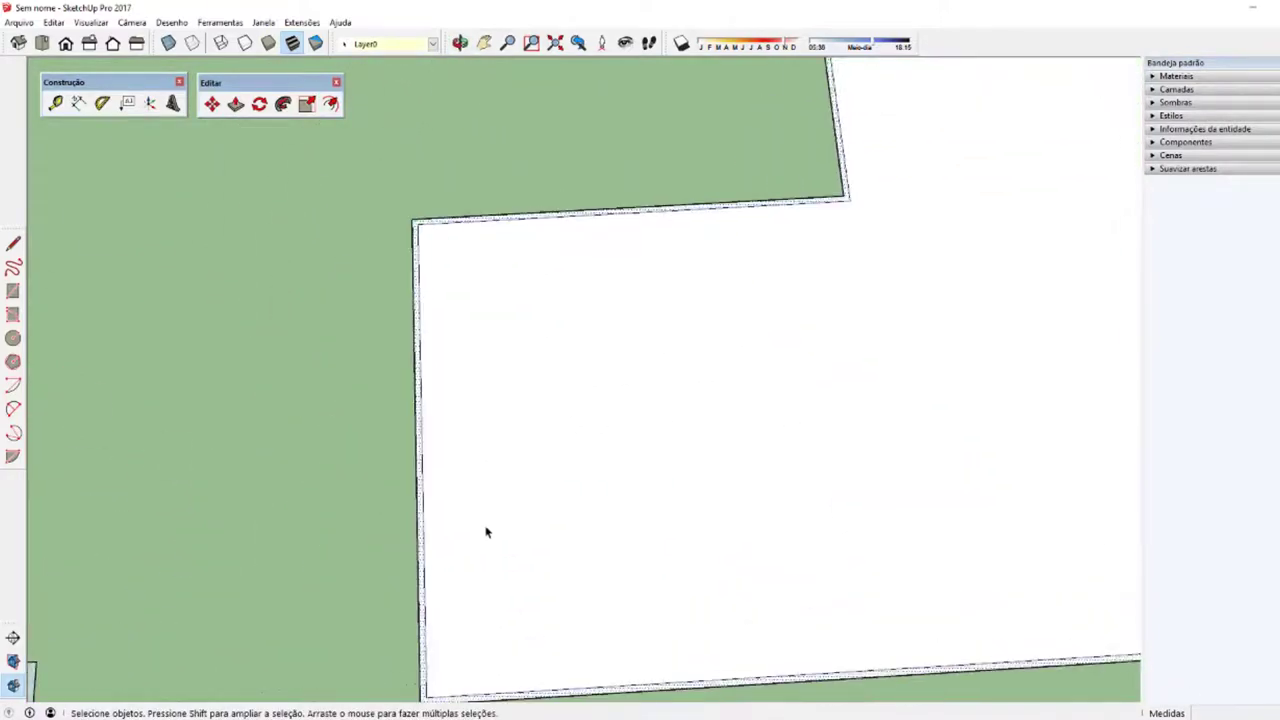
left_click(489, 527)
scroll(508, 519, "down", 2)
scroll(508, 519, "up", 2)
scroll(460, 537, "up", 2)
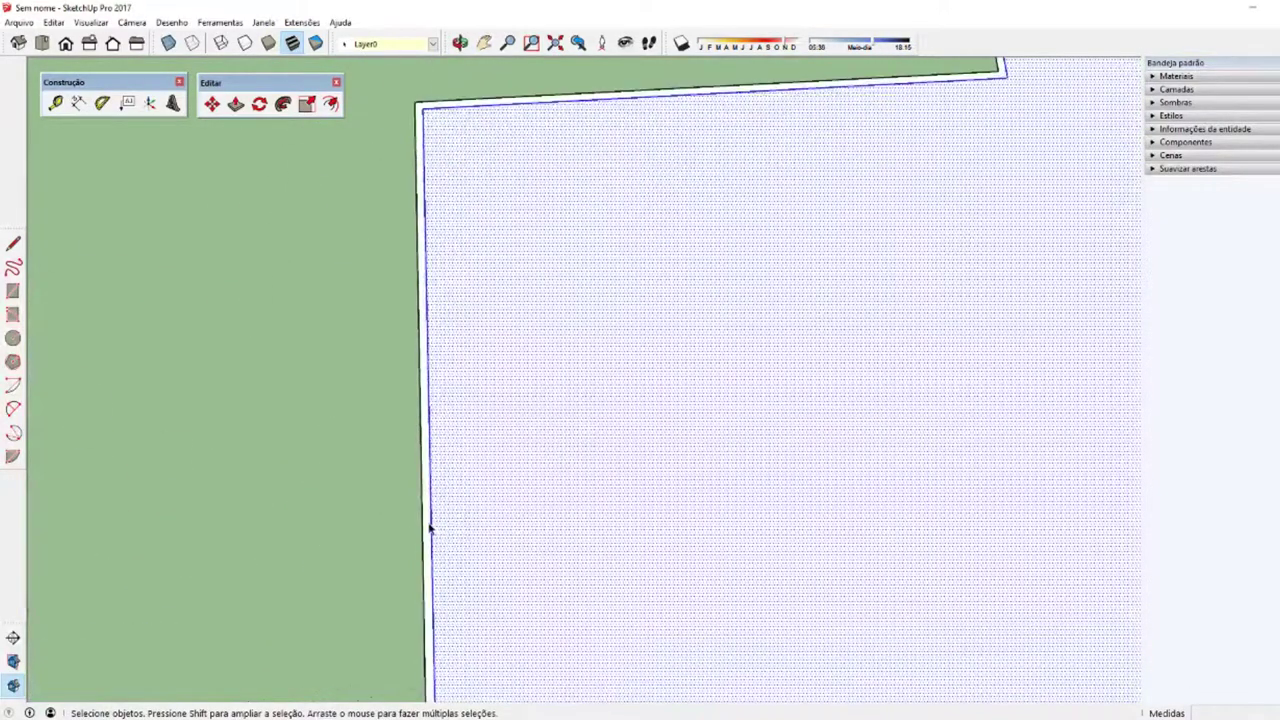
left_click(429, 523)
scroll(477, 571, "down", 3)
scroll(600, 510, "up", 2)
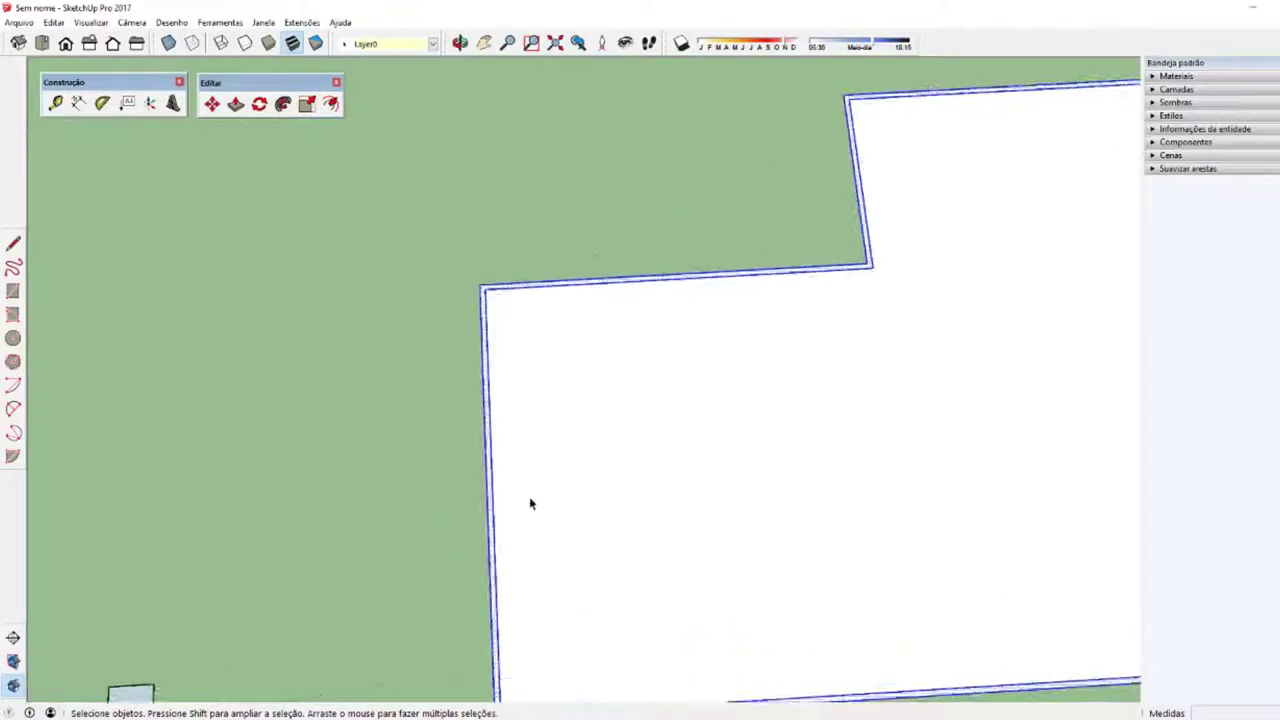
left_click(594, 489)
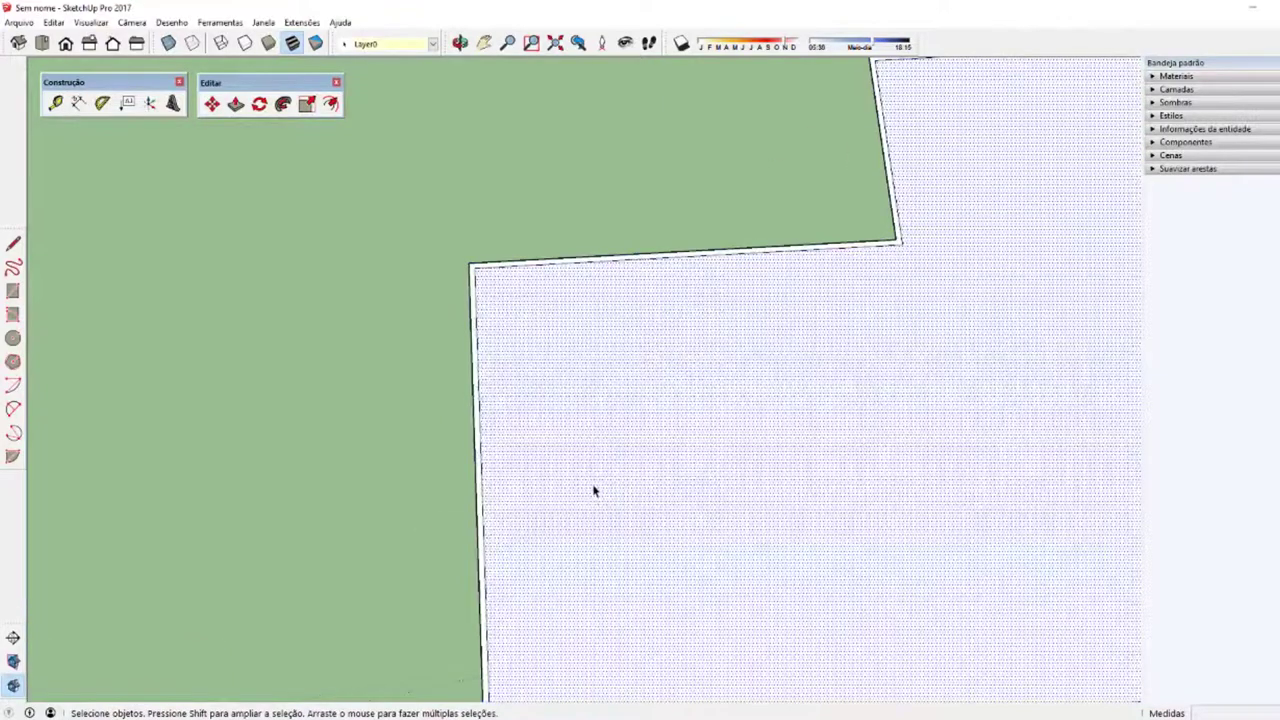
right_click(542, 411)
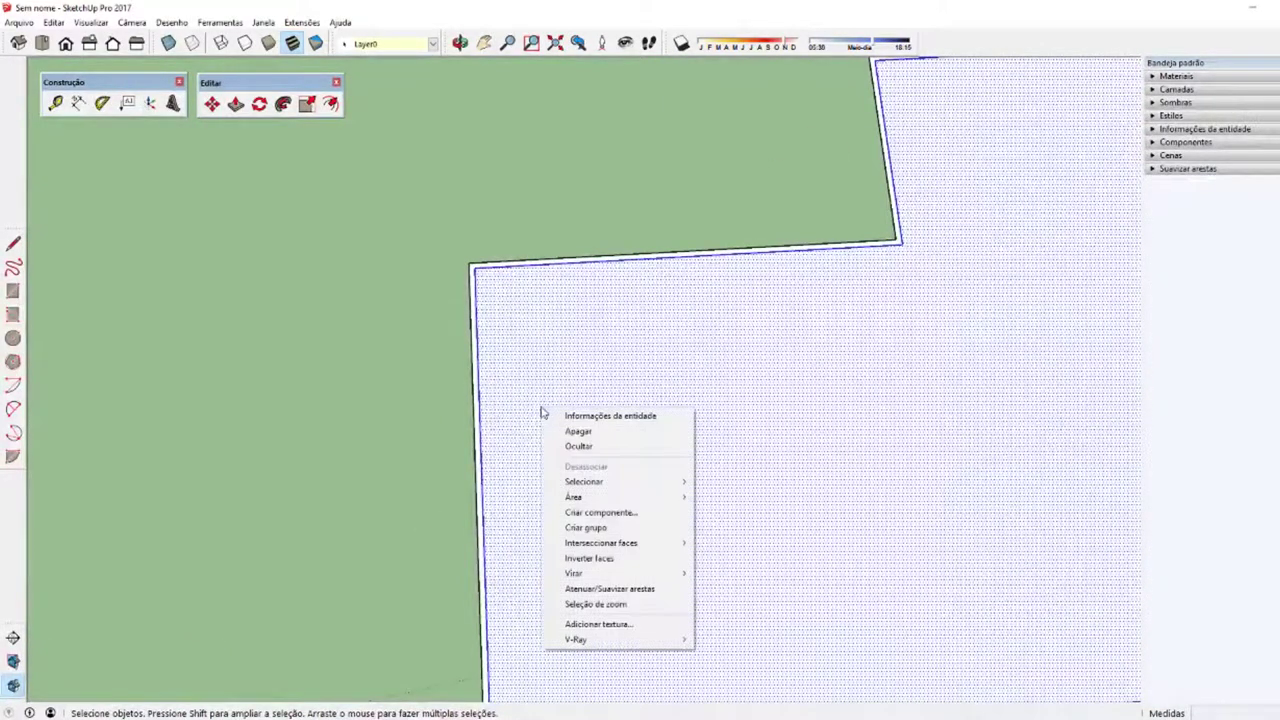
left_click(591, 528)
Step: Group the remaining shape geometry through the right-click Criar grupo option
scroll(483, 509, "up", 2)
scroll(480, 508, "up", 2)
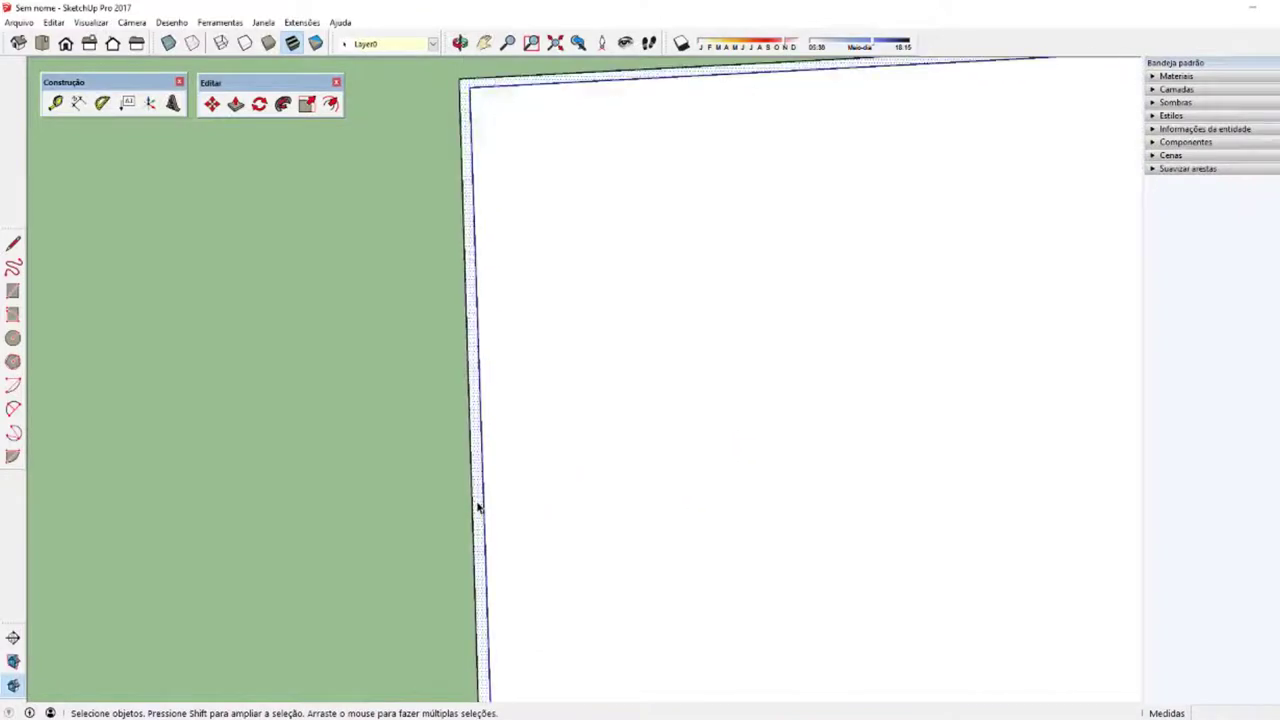
scroll(478, 508, "down", 2)
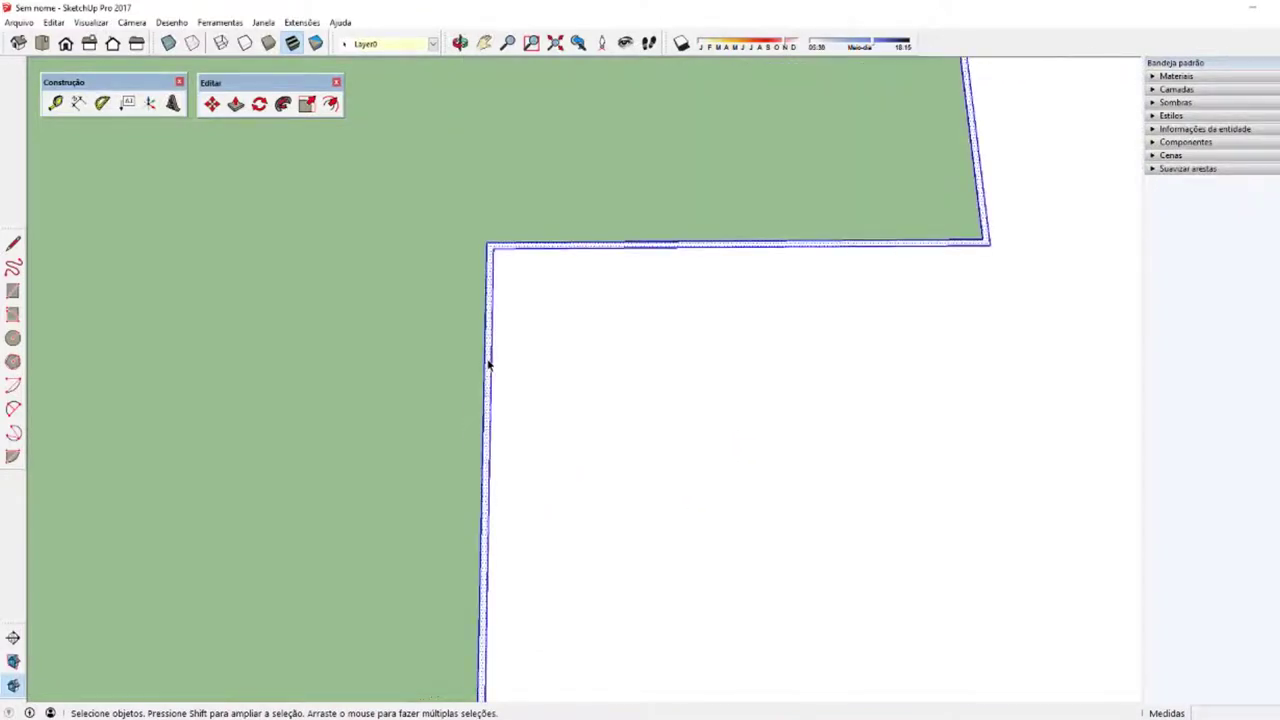
scroll(526, 351, "down", 1)
scroll(497, 446, "down", 1)
scroll(505, 450, "up", 2)
right_click(505, 448)
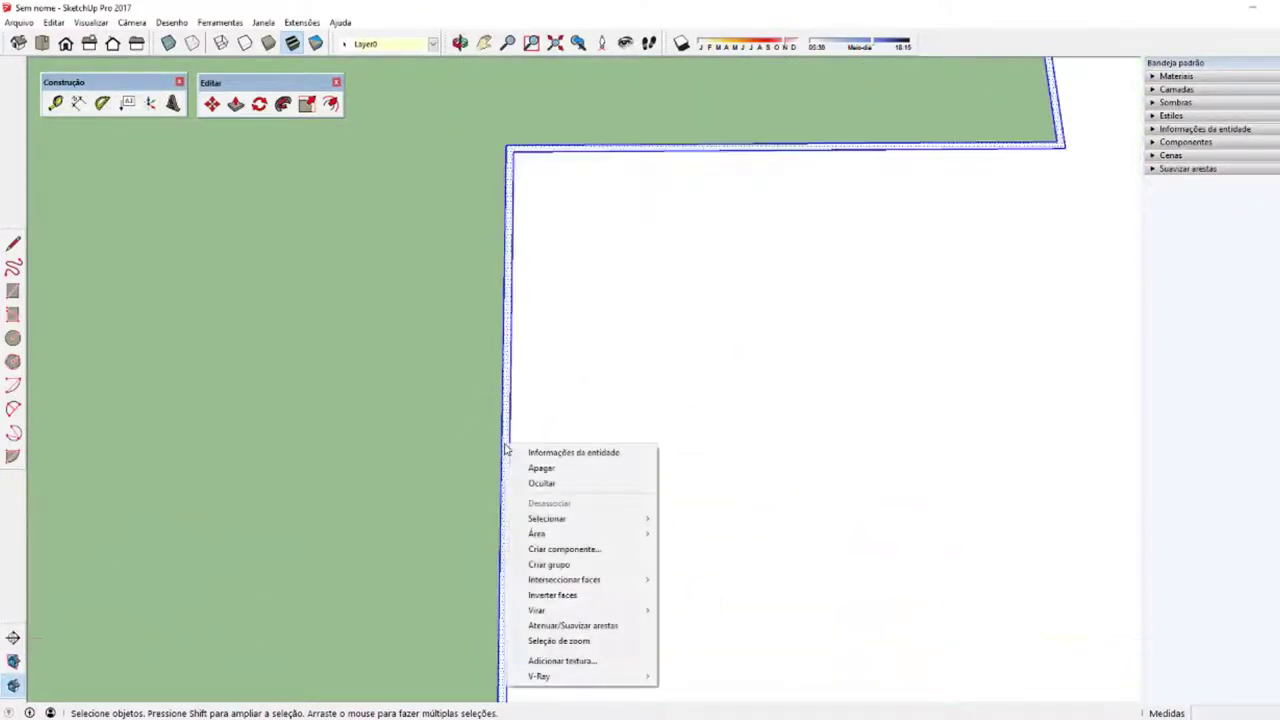
left_click(553, 566)
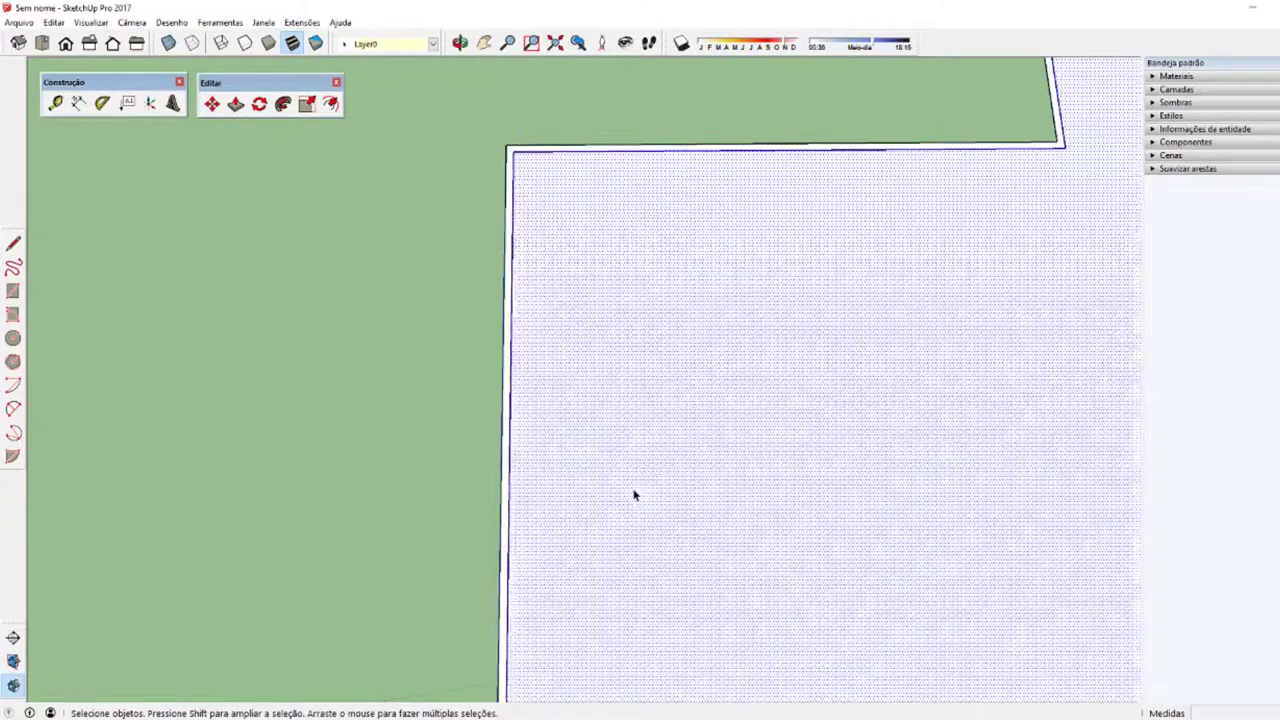
scroll(625, 490, "down", 1)
scroll(634, 485, "down", 2)
right_click(634, 485)
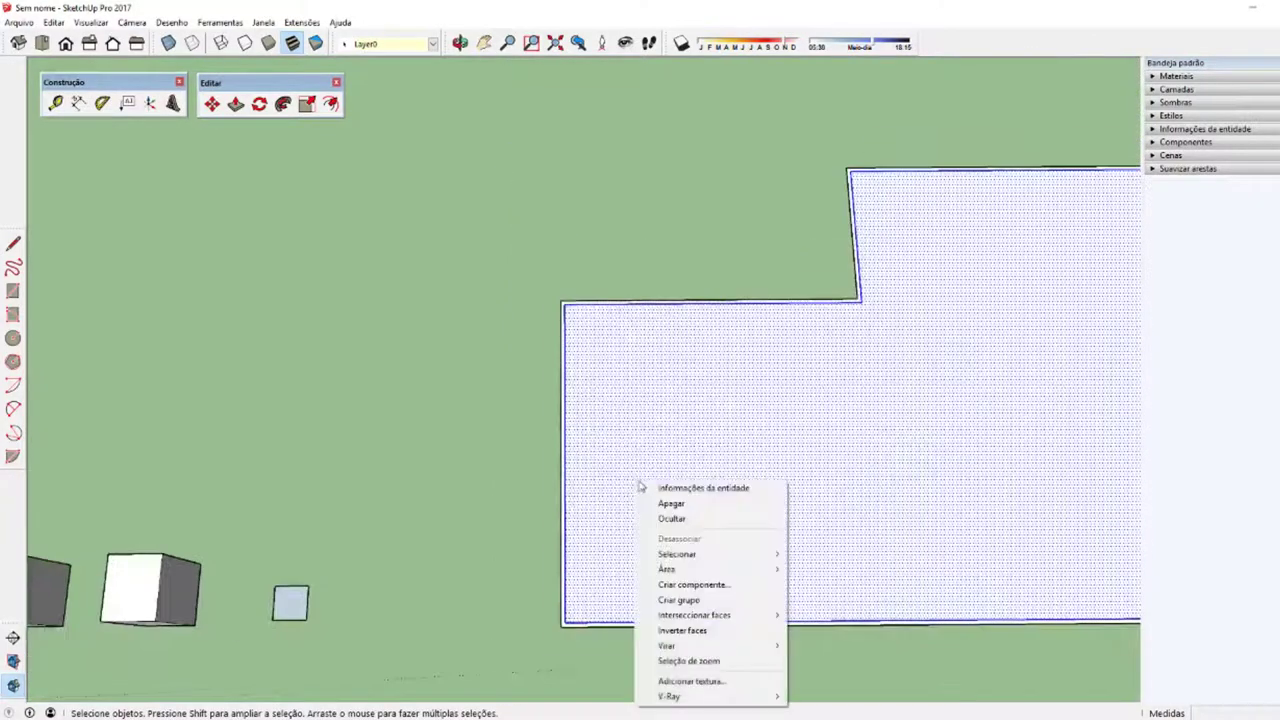
left_click(690, 597)
Step: Select the thin outline strip and start pulling it upward into walls with Push/Pull
scroll(571, 560, "up", 2)
scroll(546, 560, "up", 2)
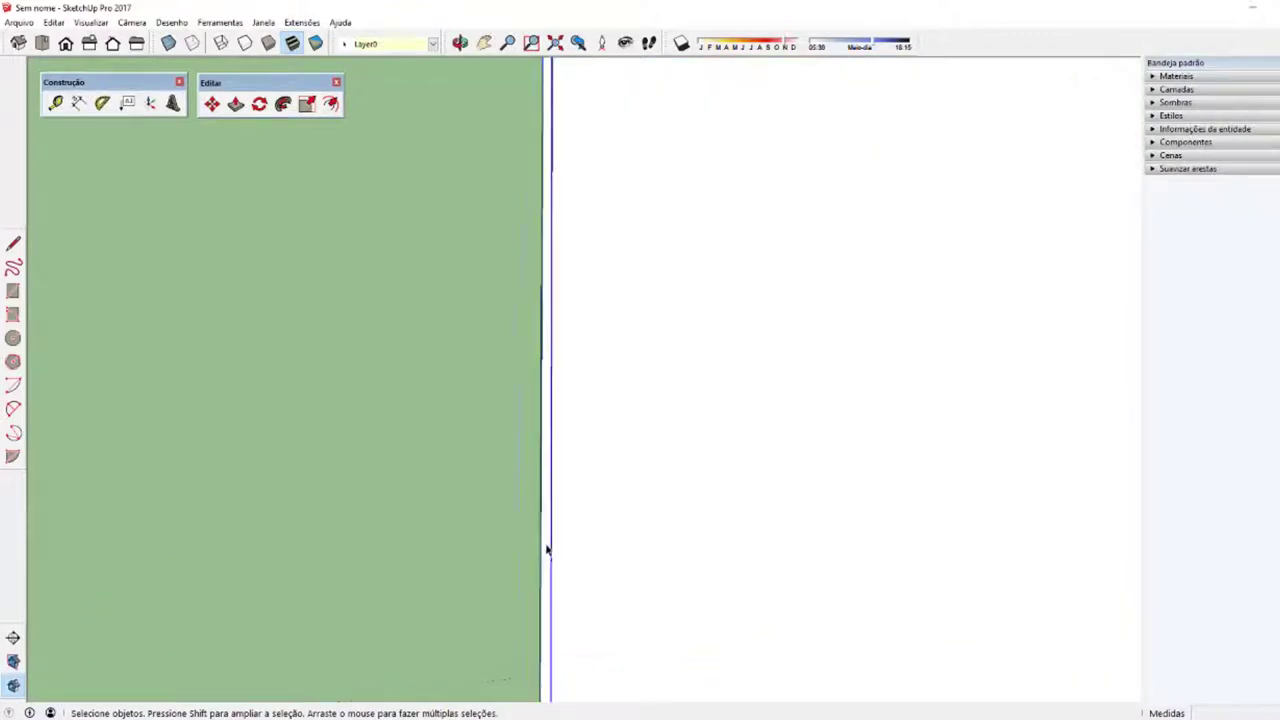
scroll(547, 550, "down", 2)
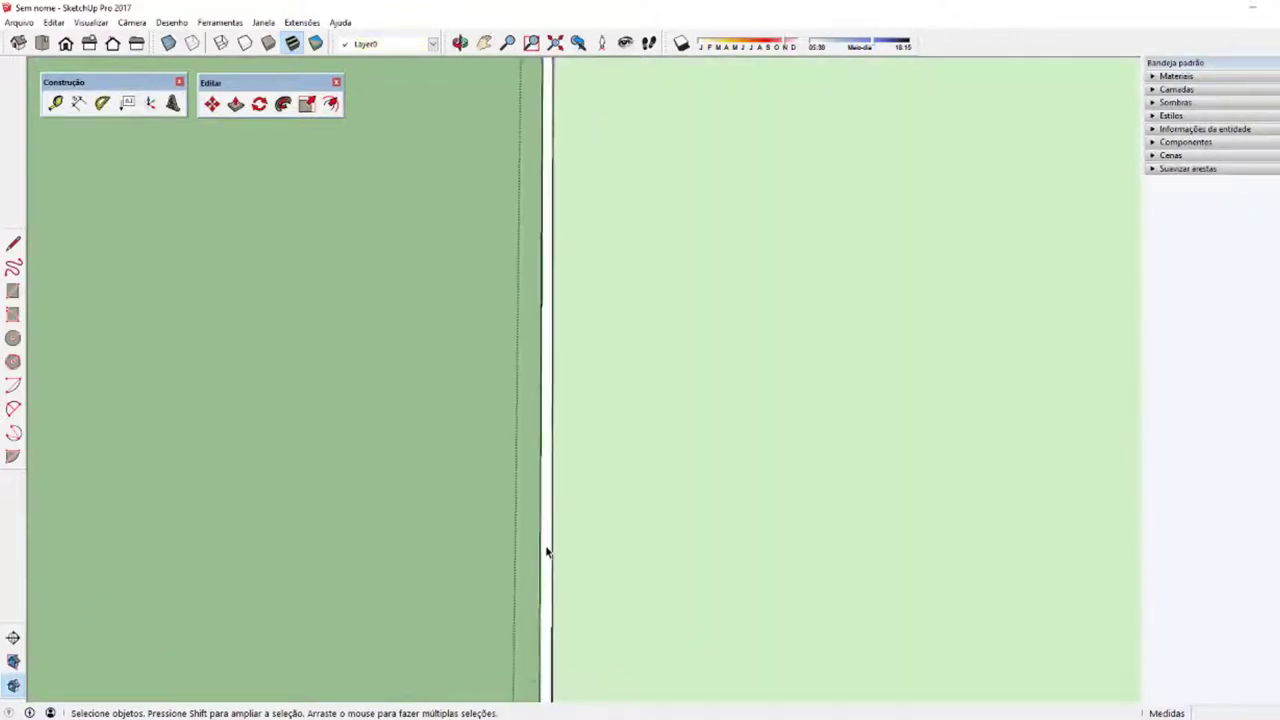
scroll(547, 550, "down", 1)
scroll(547, 552, "down", 1)
mouse_move(894, 471)
middle_mouse_down()
mouse_move(881, 457)
mouse_move(629, 483)
mouse_move(691, 510)
middle_mouse_up()
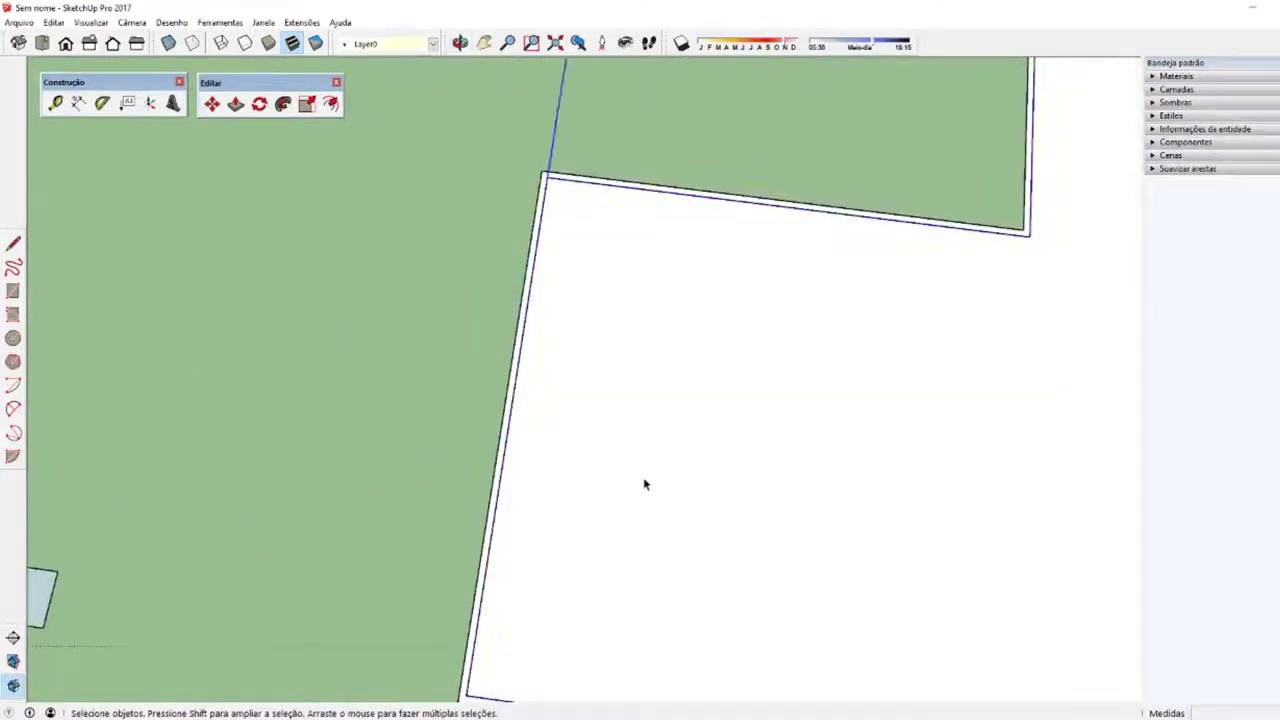
scroll(643, 484, "down", 1)
scroll(611, 483, "down", 2)
left_click(600, 514)
mouse_move(600, 514)
middle_mouse_down()
mouse_move(760, 534)
mouse_move(391, 492)
mouse_move(491, 417)
mouse_move(480, 580)
middle_mouse_up()
scroll(254, 443, "up", 3)
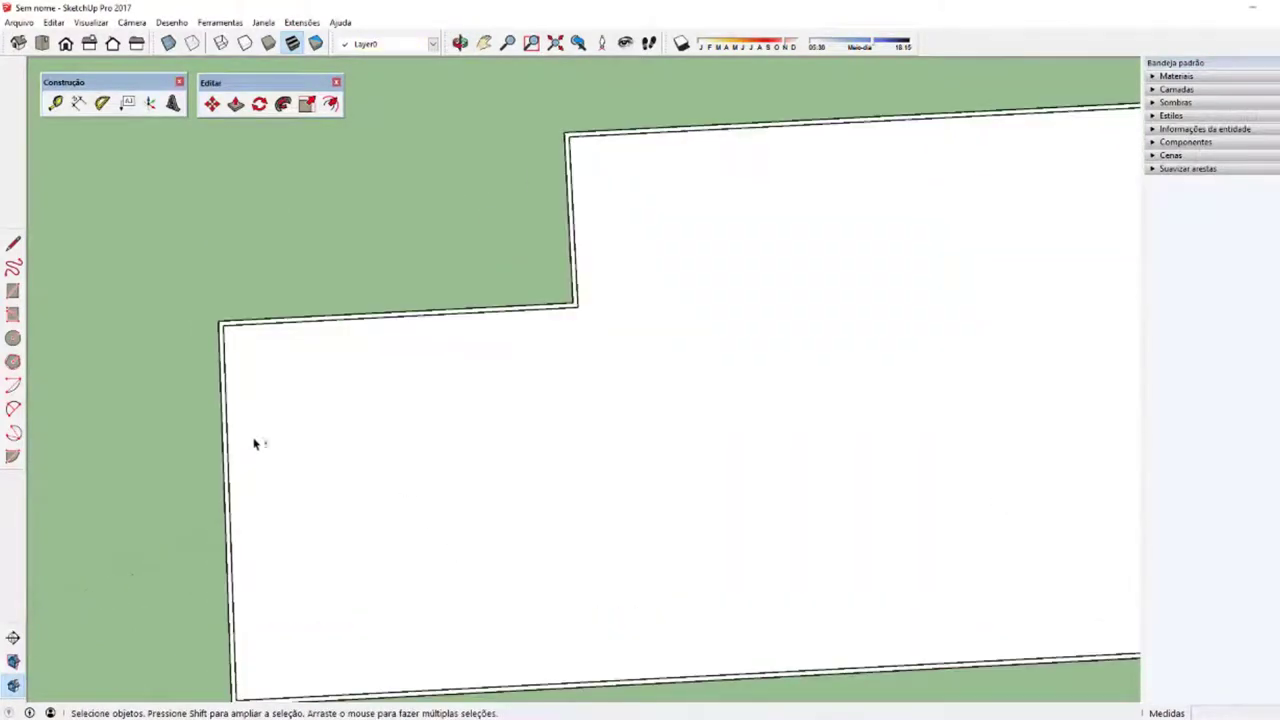
left_click(227, 432)
mouse_move(254, 434)
middle_mouse_down()
mouse_move(349, 426)
mouse_move(340, 349)
middle_mouse_up()
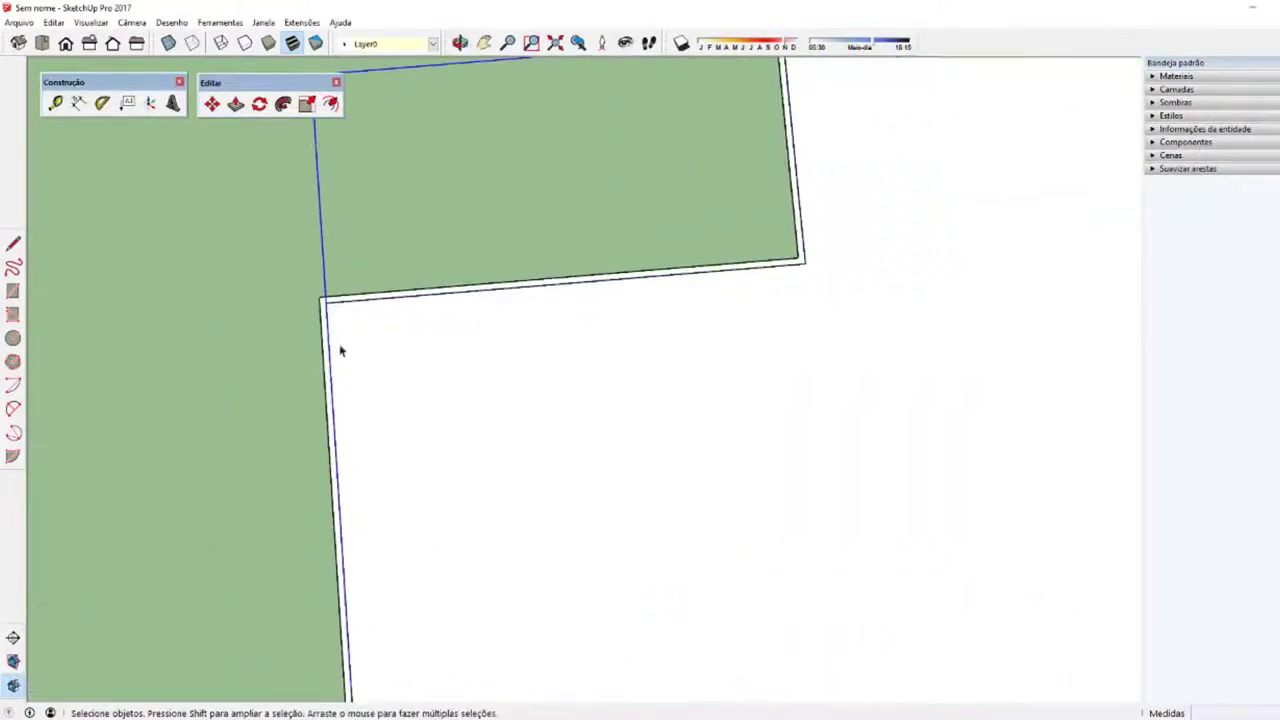
scroll(316, 337, "up", 2)
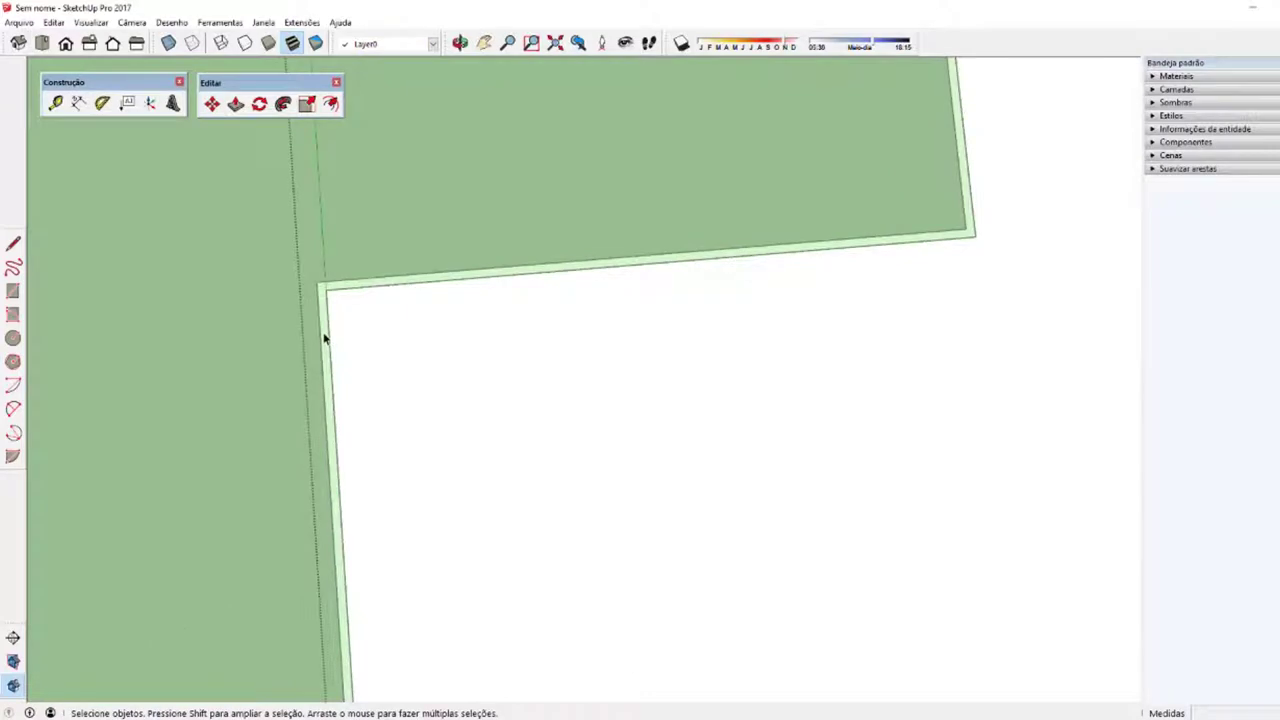
middle_click_drag(324, 338, 332, 326)
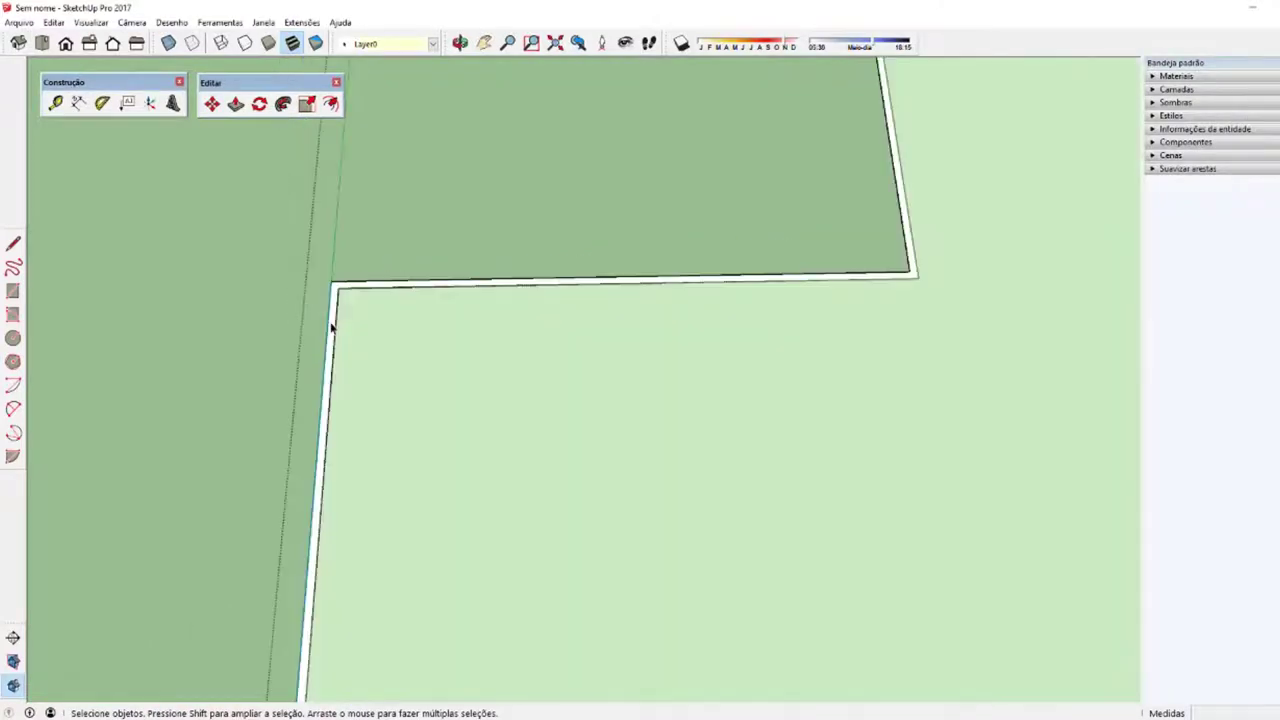
key("p")
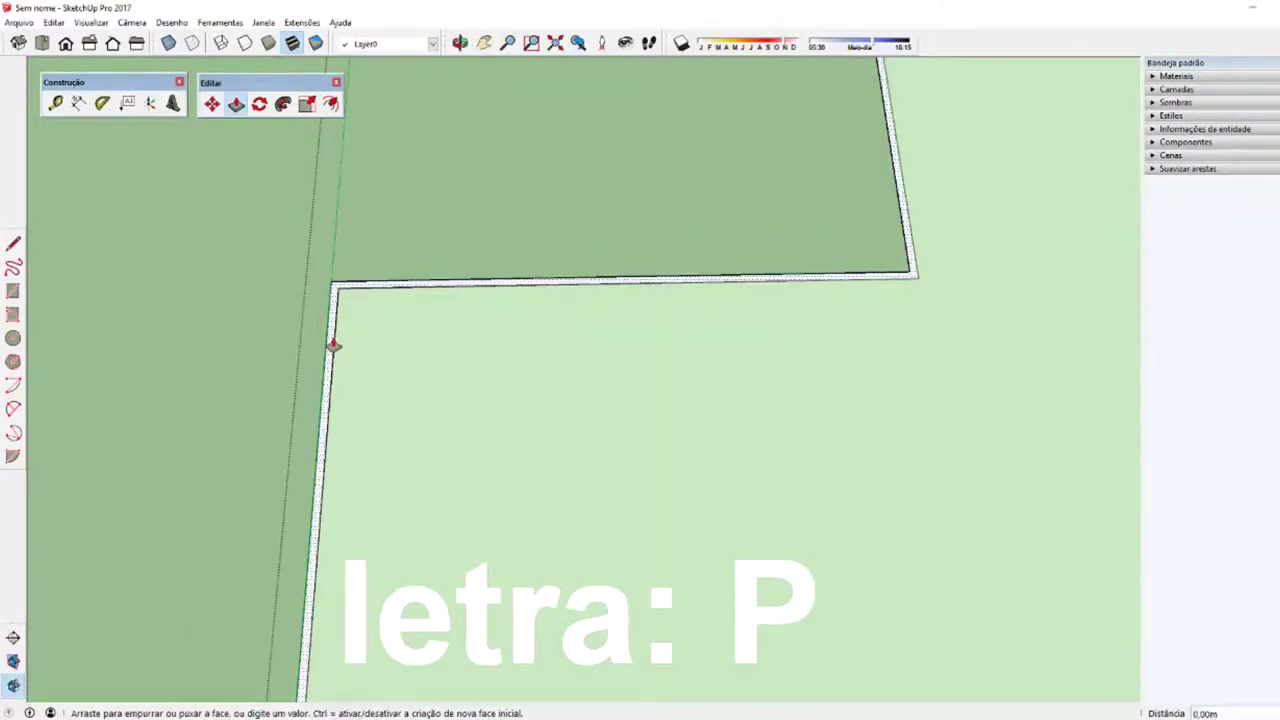
left_click_drag(331, 344, 313, 263)
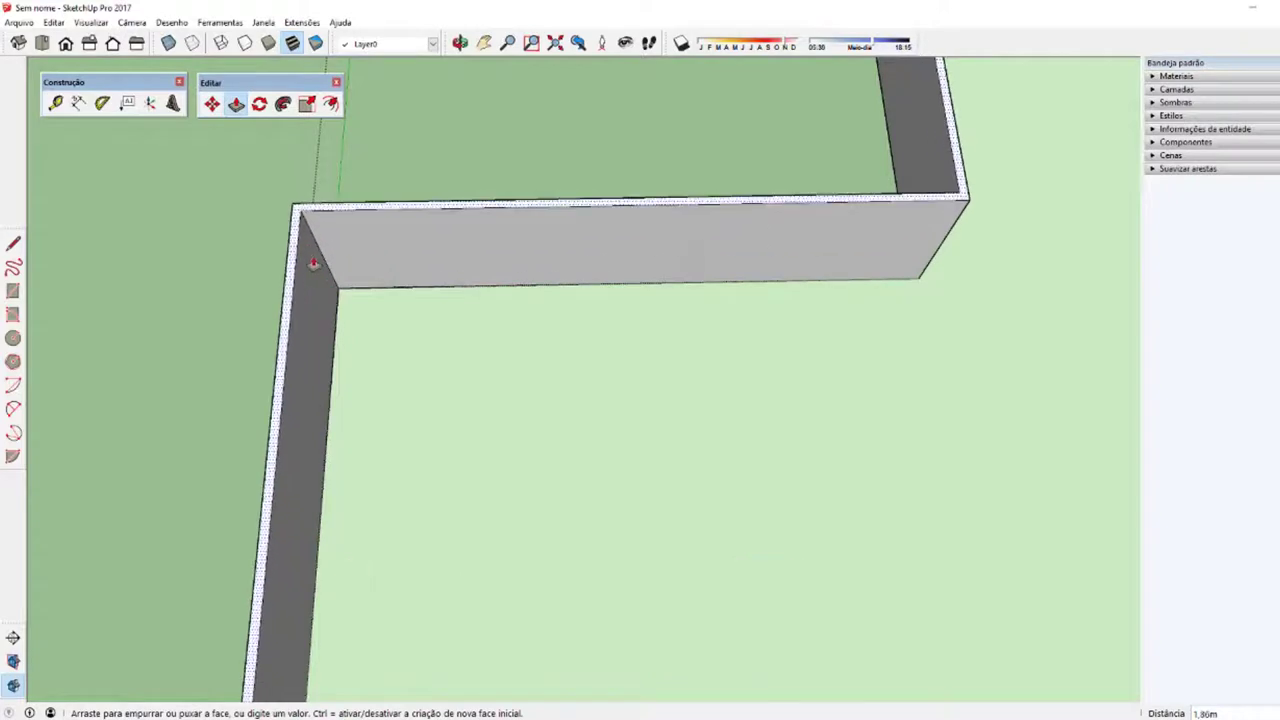
Step: Raise the wall strip through 1,50 and 2,00 to a final height of 3 m
type(",5")
key("Return")
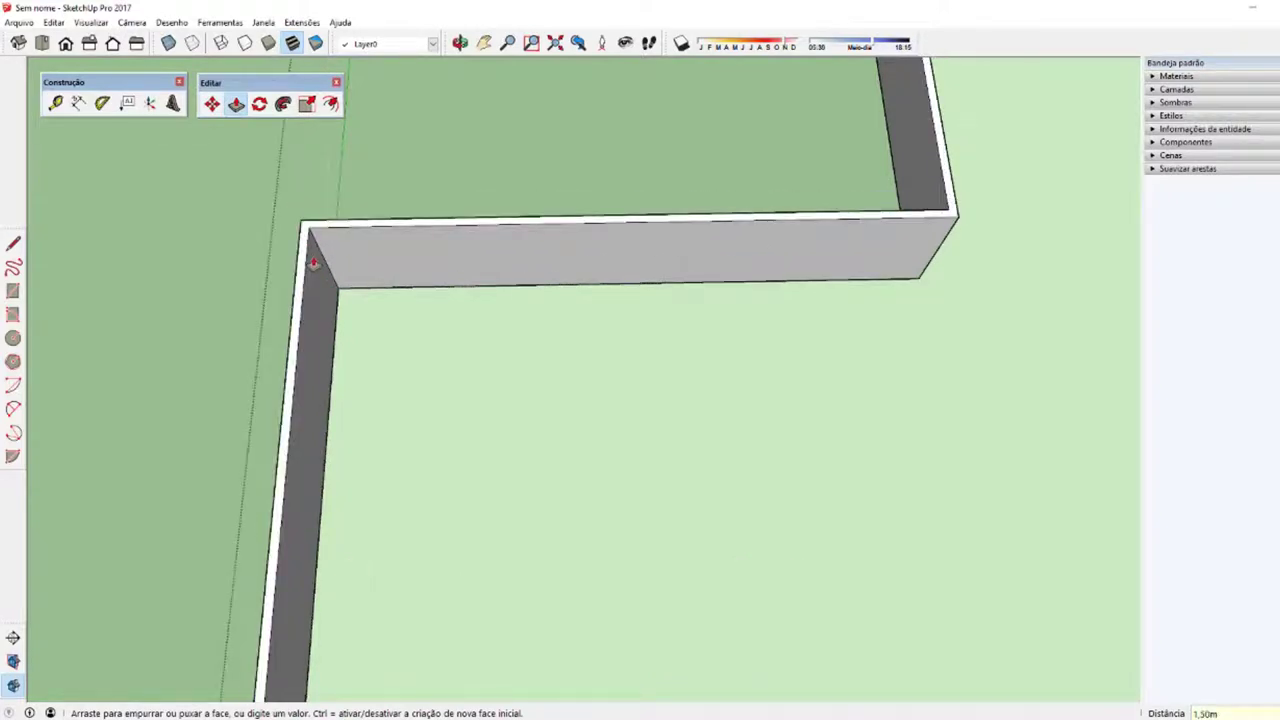
key("Return")
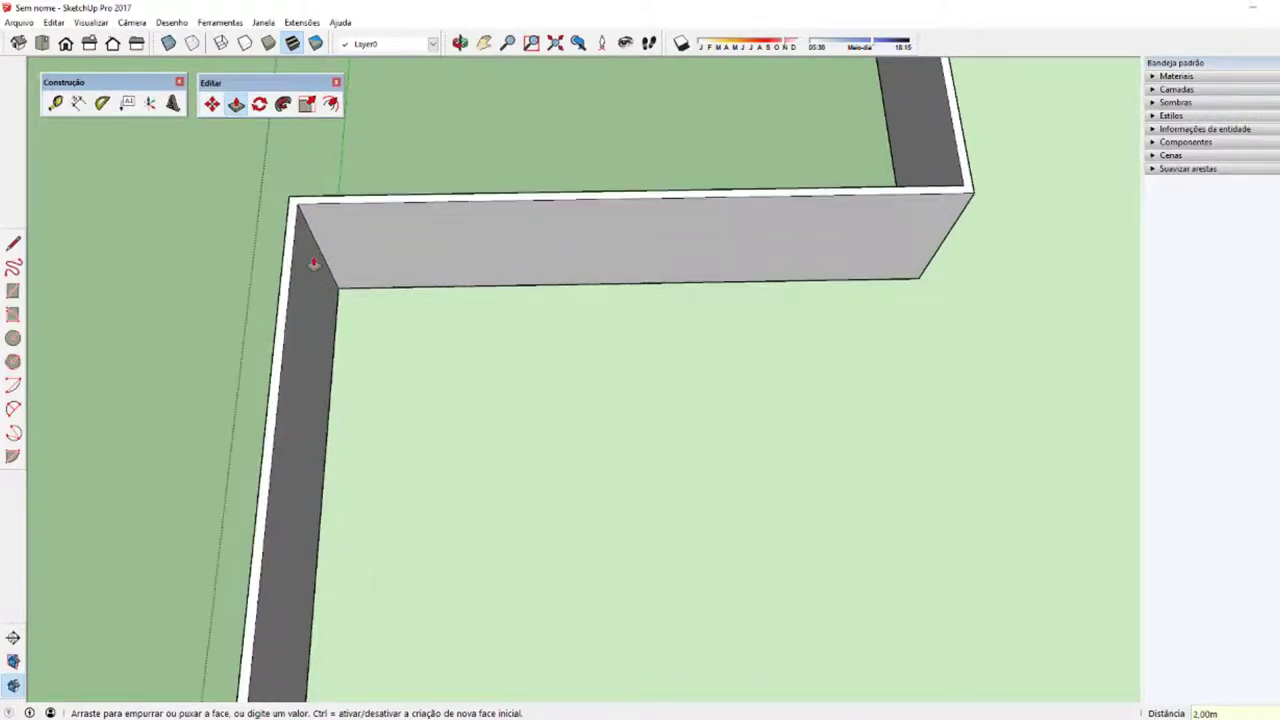
type("3")
key("Return")
Step: Inspect the finished L-shaped building from overhead, selecting and clearing it
mouse_move(371, 329)
middle_mouse_down()
mouse_move(378, 302)
mouse_move(752, 414)
mouse_move(931, 374)
mouse_move(800, 529)
middle_mouse_up()
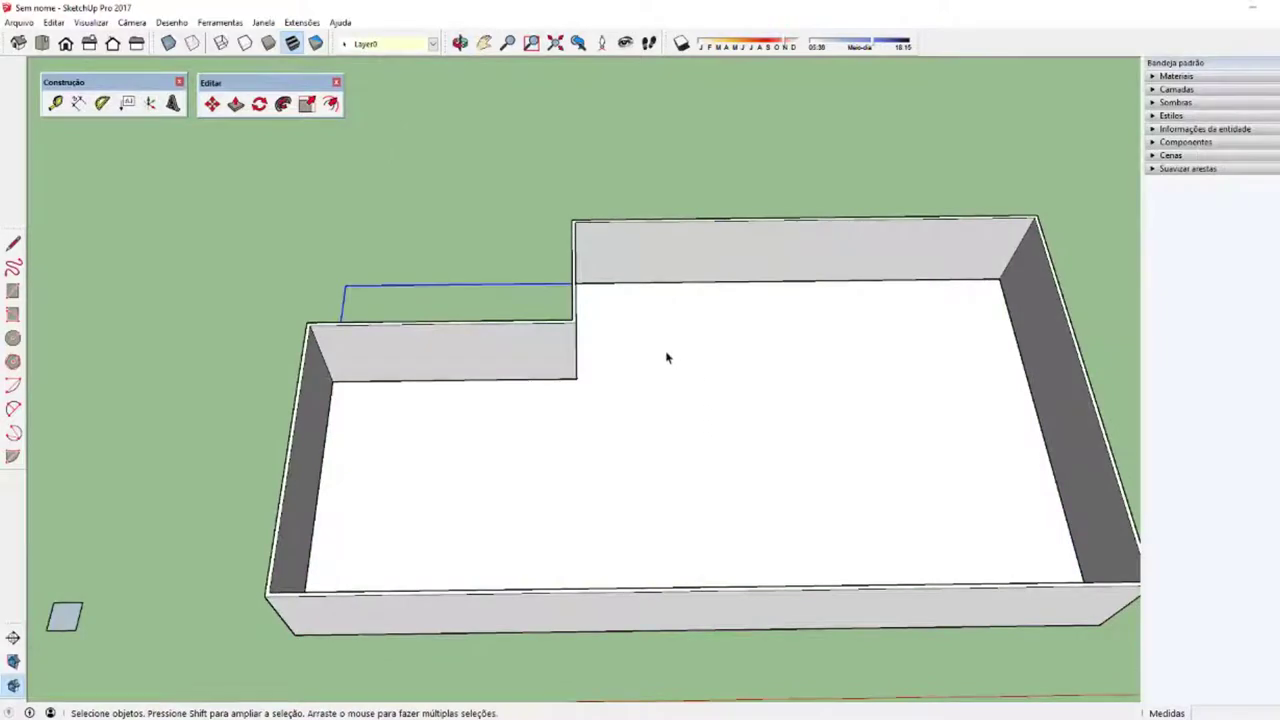
left_click(680, 406)
left_click(563, 336)
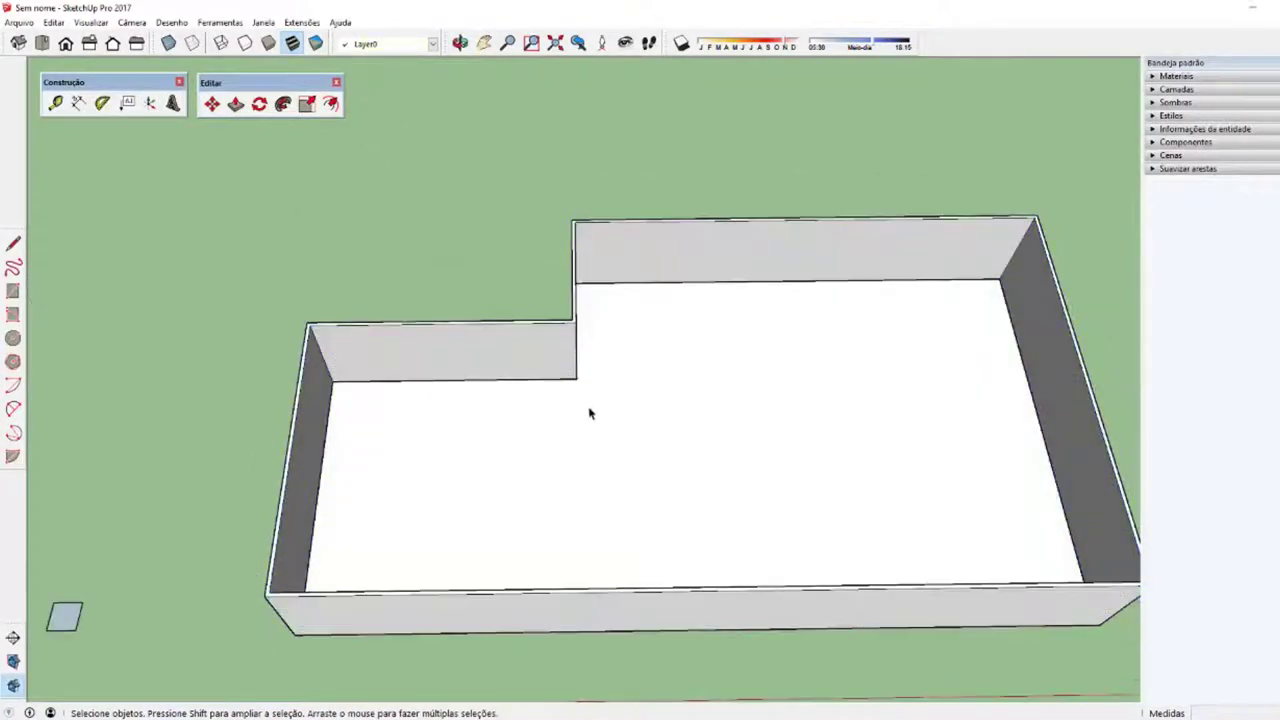
mouse_move(589, 413)
middle_mouse_down()
mouse_move(594, 451)
mouse_move(566, 551)
mouse_move(520, 470)
mouse_move(606, 591)
mouse_move(406, 614)
mouse_move(494, 509)
middle_mouse_up()
left_click(554, 543)
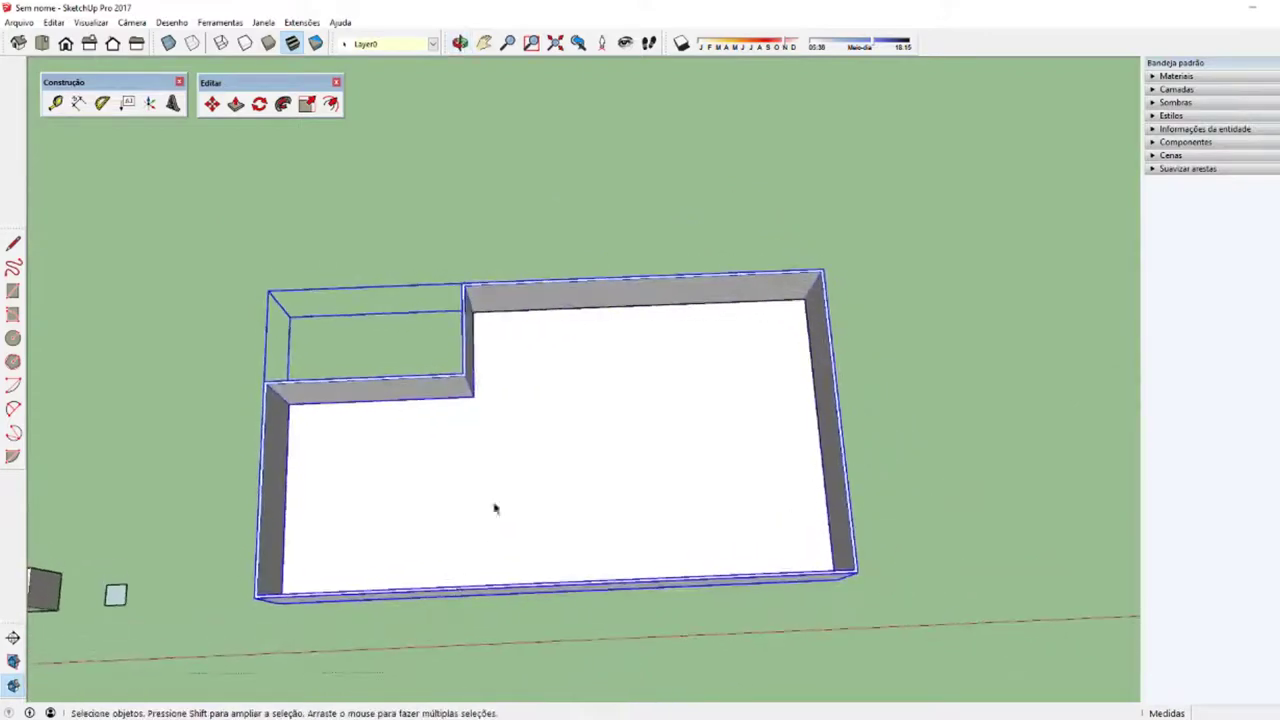
left_click(725, 398)
Step: Copy the floor edges straight up the blue axis to the walls' top corner as a ceiling
scroll(808, 266, "up", 2)
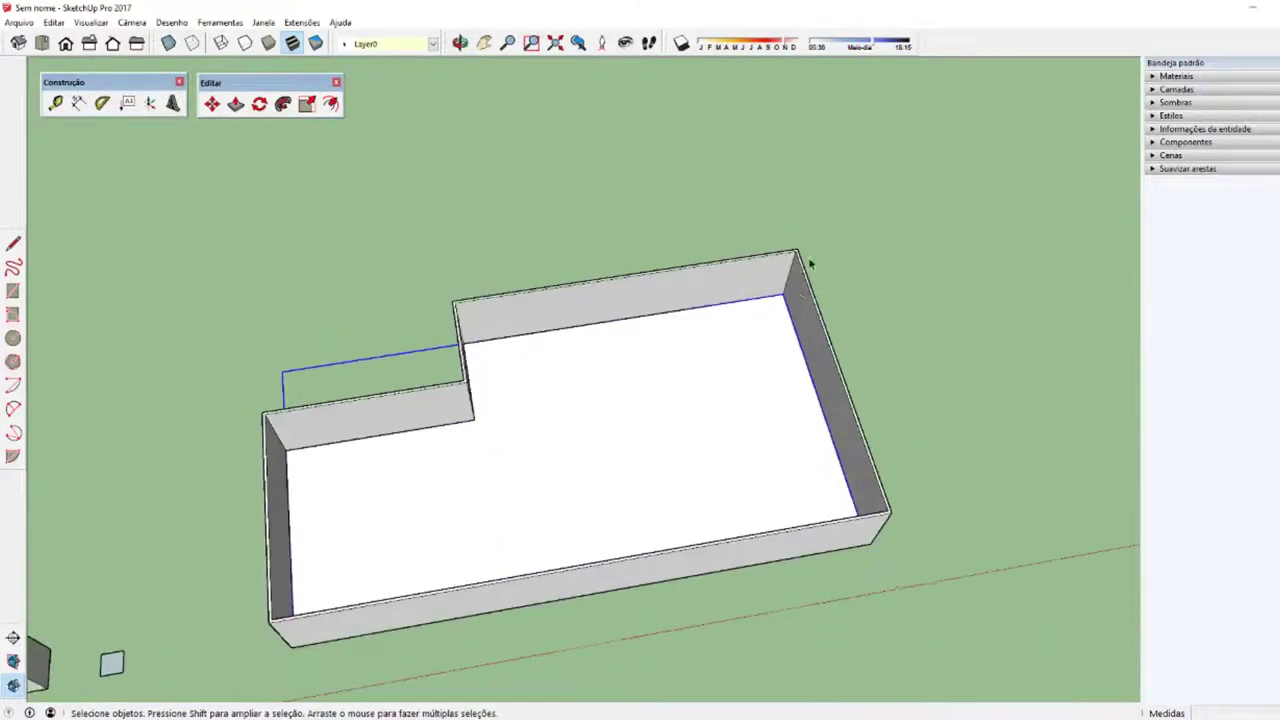
scroll(763, 346, "up", 3)
mouse_move(763, 346)
middle_mouse_down()
mouse_move(467, 273)
mouse_move(592, 211)
mouse_move(674, 149)
mouse_move(744, 642)
mouse_move(597, 357)
mouse_move(717, 380)
mouse_move(546, 491)
mouse_move(786, 474)
mouse_move(908, 363)
mouse_move(620, 394)
mouse_move(631, 434)
mouse_move(688, 360)
middle_mouse_up()
middle_click_drag(713, 316, 767, 346)
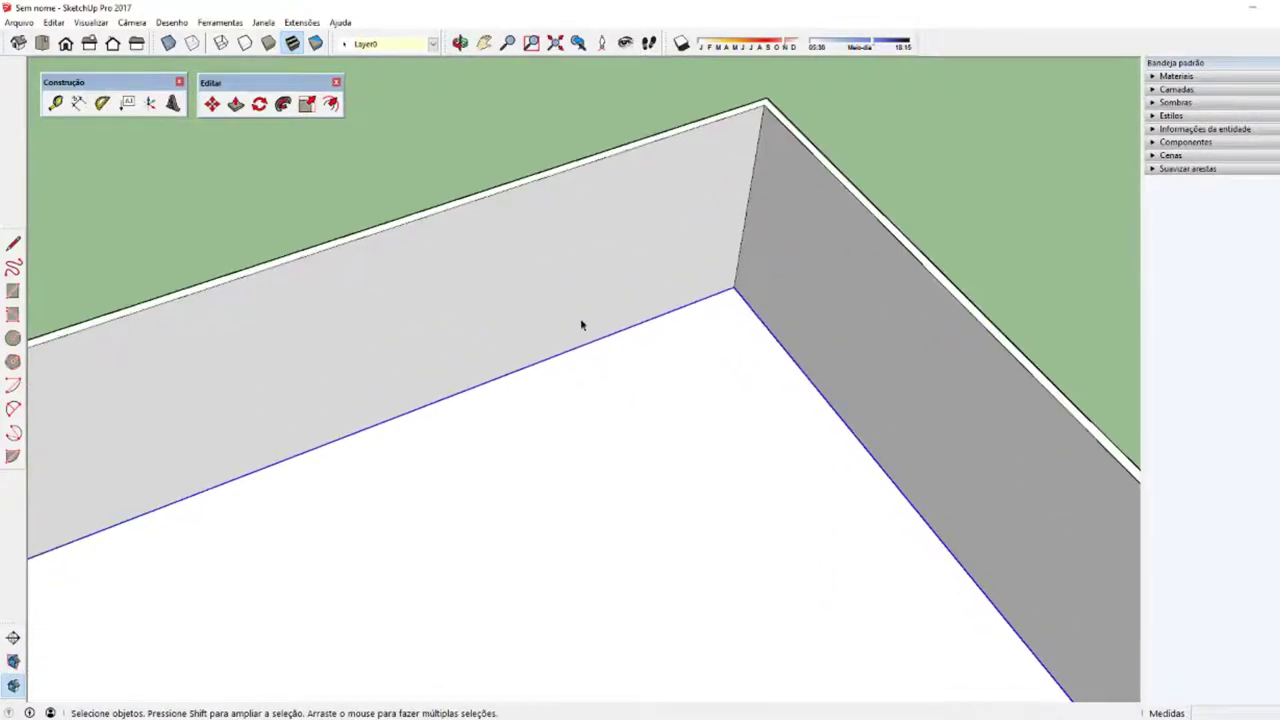
mouse_move(580, 324)
middle_mouse_down()
mouse_move(581, 429)
mouse_move(666, 406)
middle_mouse_up()
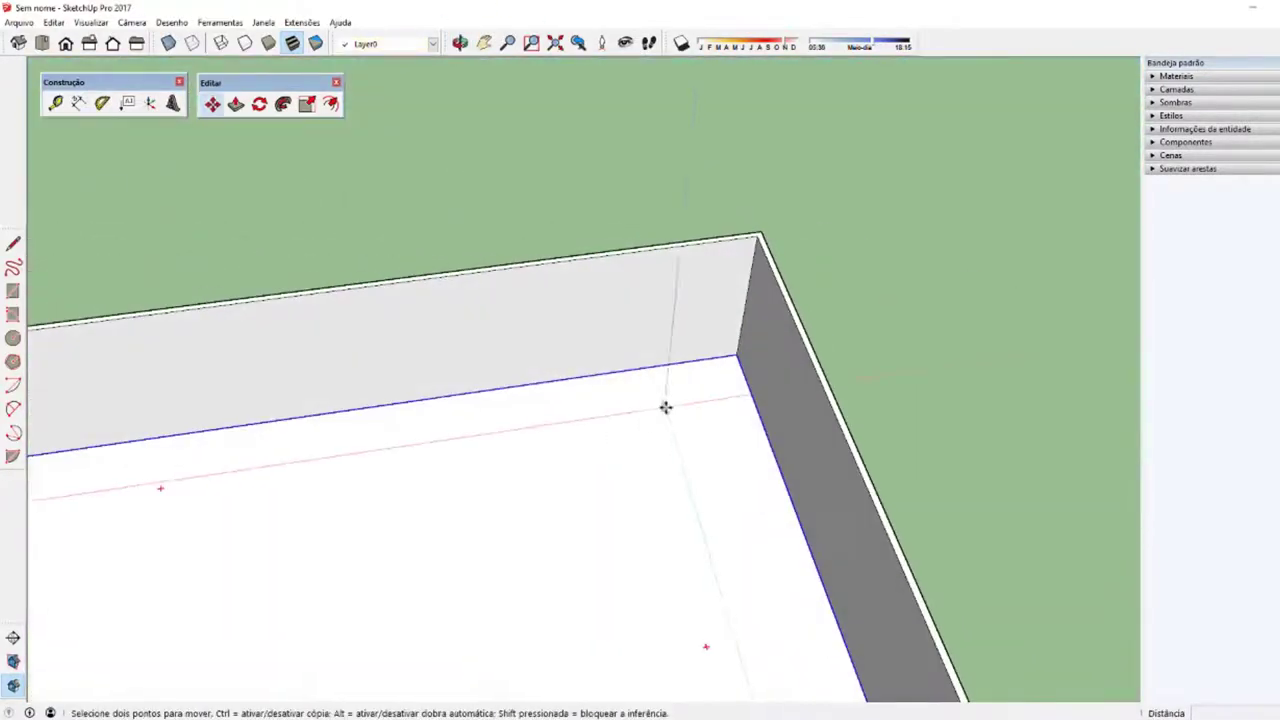
left_click(737, 356, "ctrl")
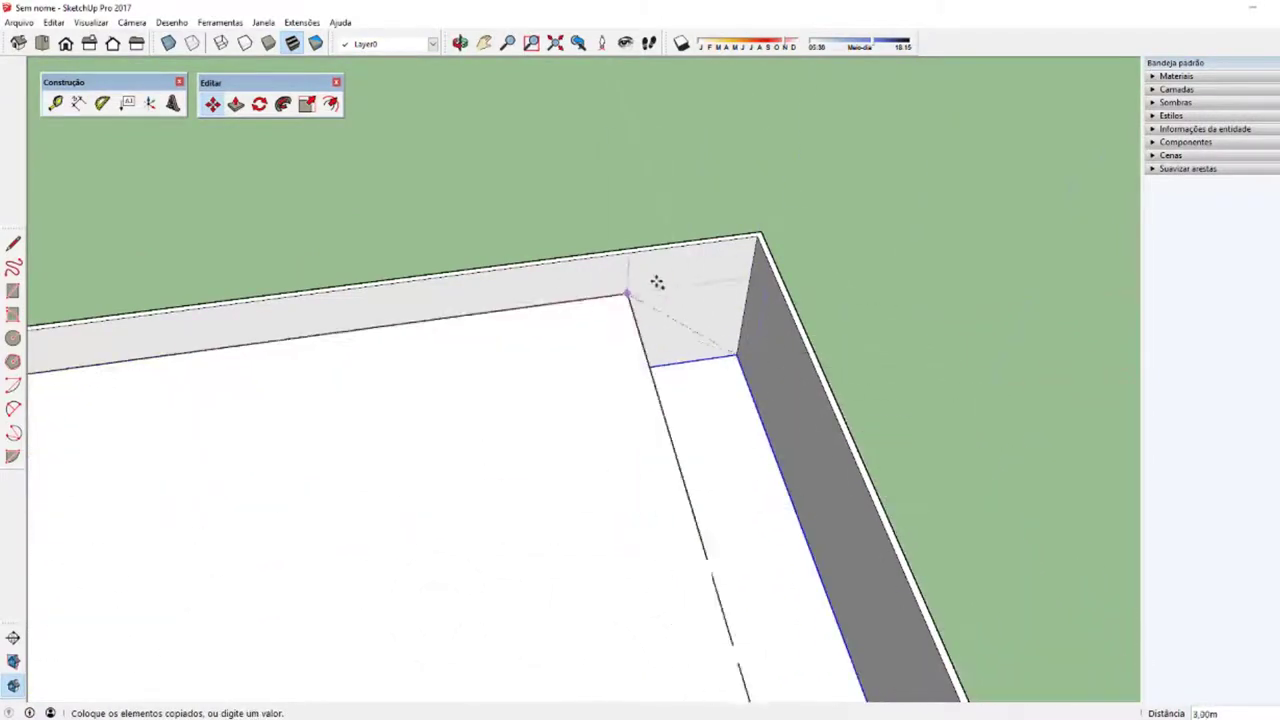
key("Up")
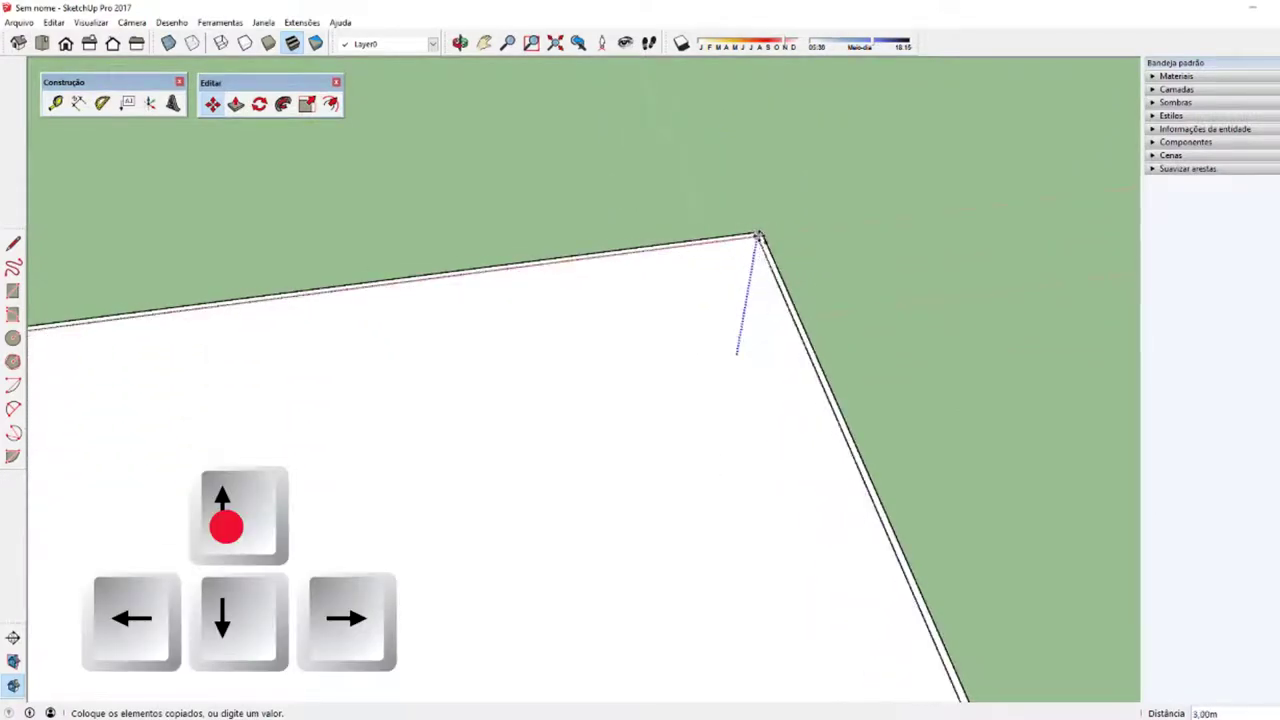
left_click(757, 236)
scroll(654, 329, "down", 3)
scroll(529, 531, "down", 3)
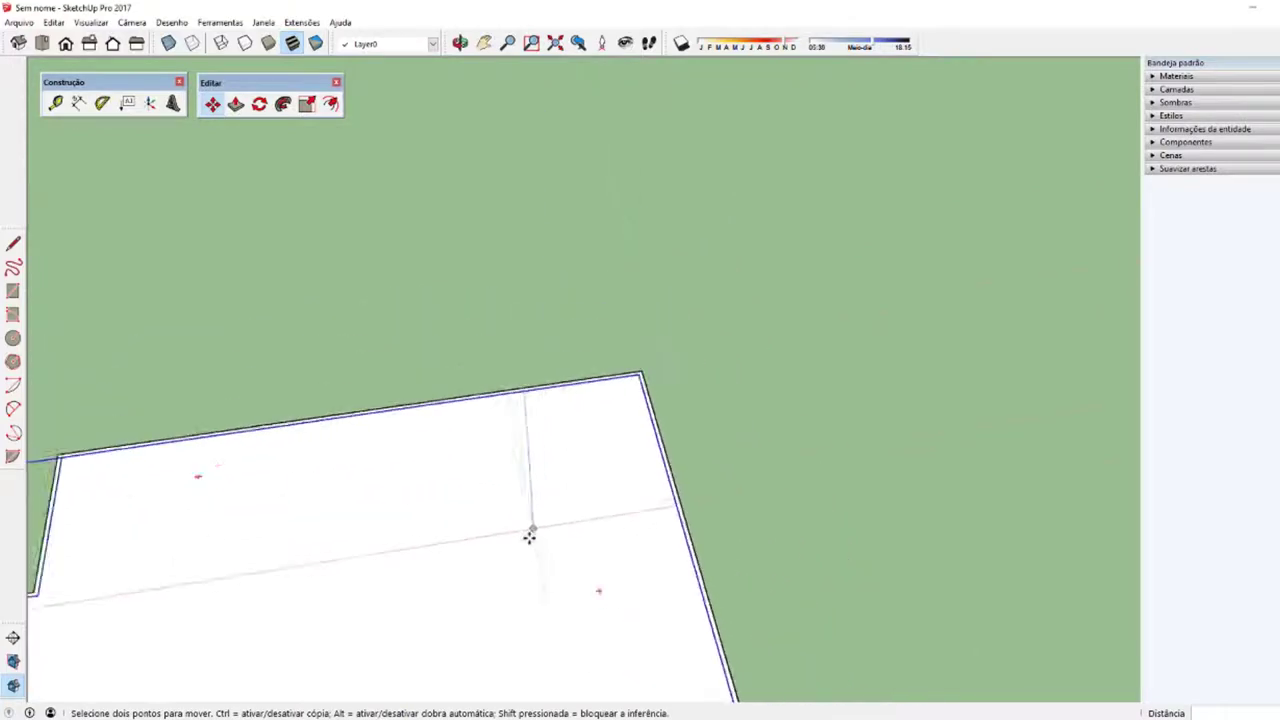
mouse_move(529, 531)
middle_mouse_down()
mouse_move(706, 420)
mouse_move(867, 212)
mouse_move(777, 457)
mouse_move(766, 451)
middle_mouse_up()
key("space")
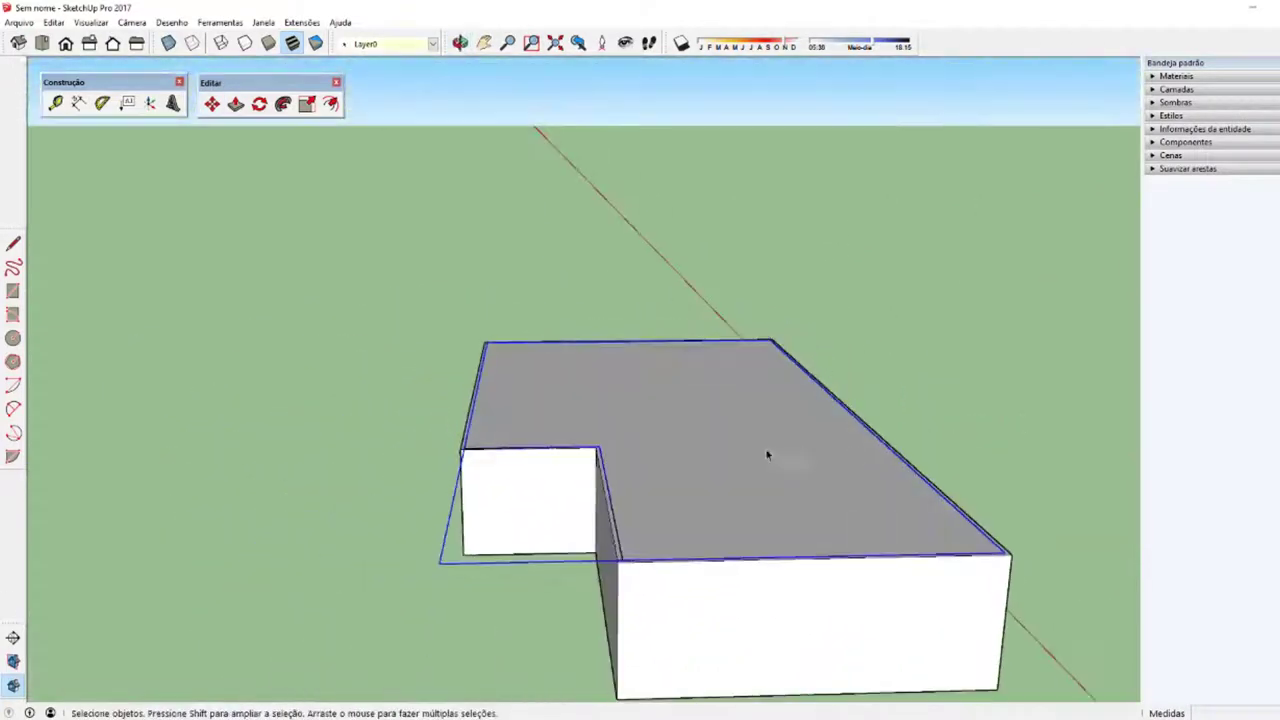
Step: Move to an eye-level view and look around the room's interior
scroll(740, 455, "up", 3)
scroll(587, 370, "up", 3)
mouse_move(587, 370)
middle_mouse_down()
mouse_move(446, 609)
mouse_move(437, 437)
mouse_move(563, 491)
mouse_move(581, 334)
mouse_move(603, 277)
middle_mouse_up()
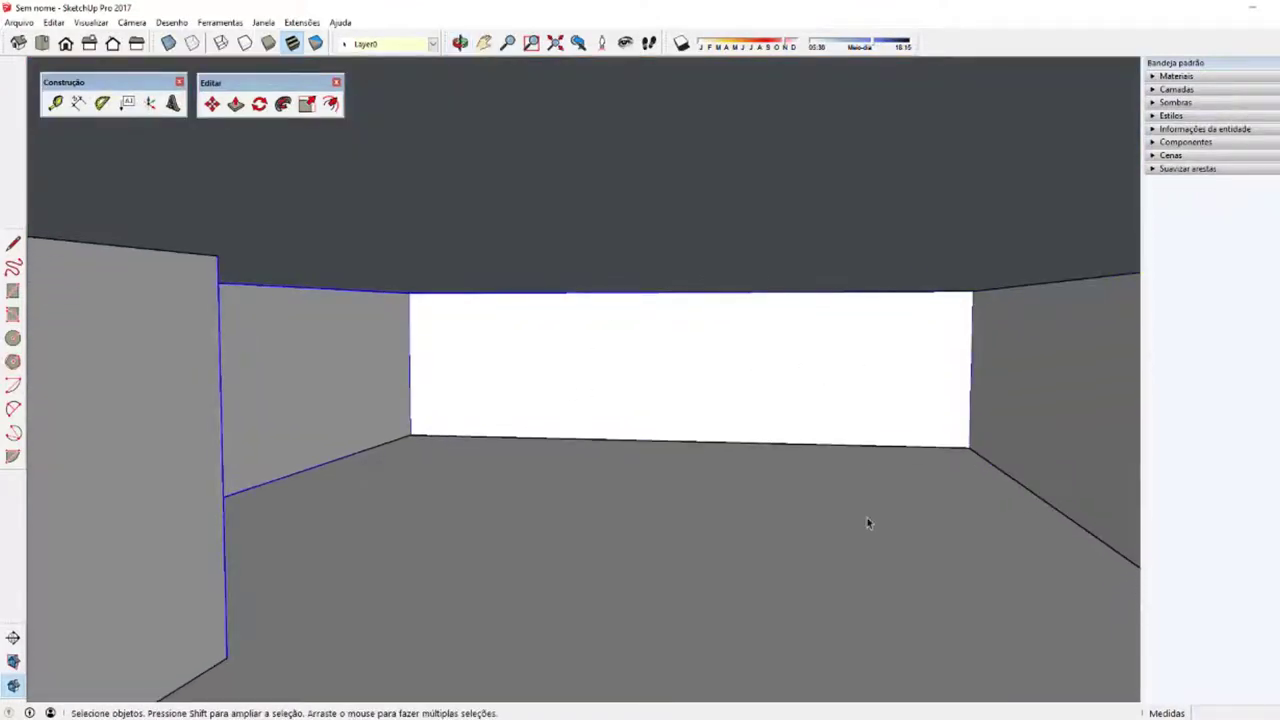
mouse_move(710, 280)
middle_mouse_down()
mouse_move(500, 246)
mouse_move(480, 394)
mouse_move(505, 267)
middle_mouse_up()
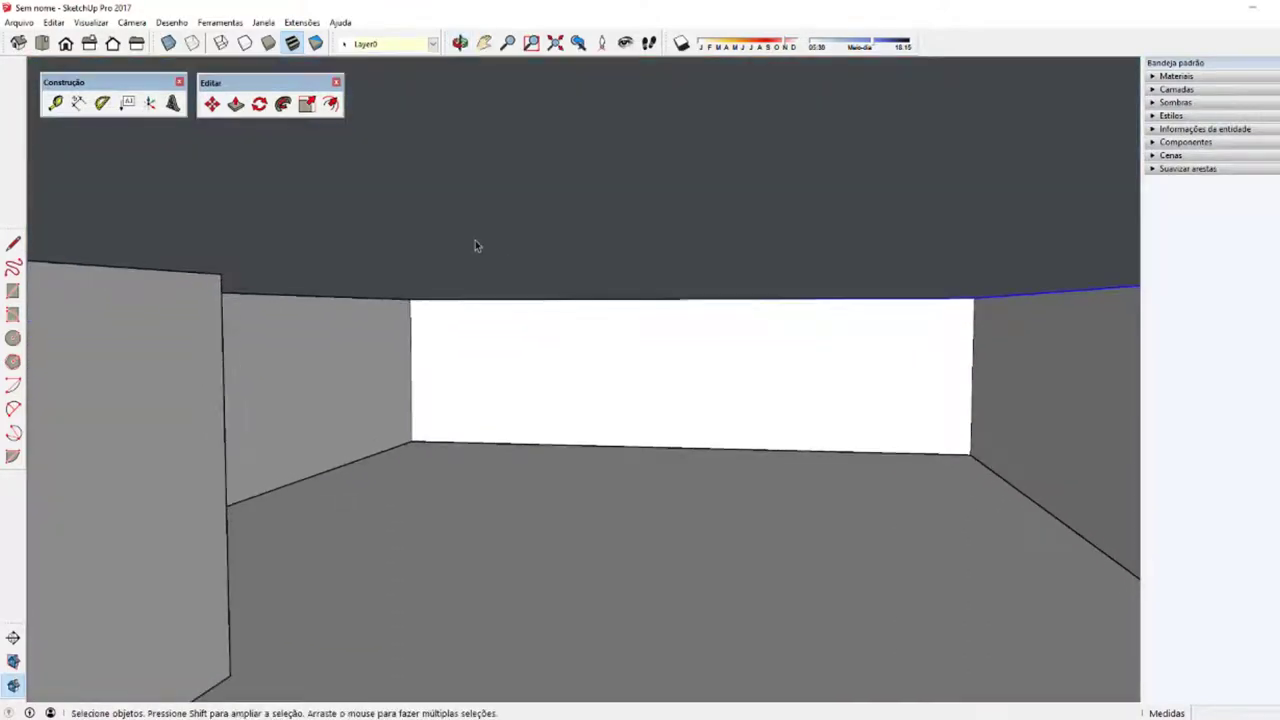
Step: Select the whole model and apply Push/Pull to the ceiling, then return inside the room
key("ctrl+a")
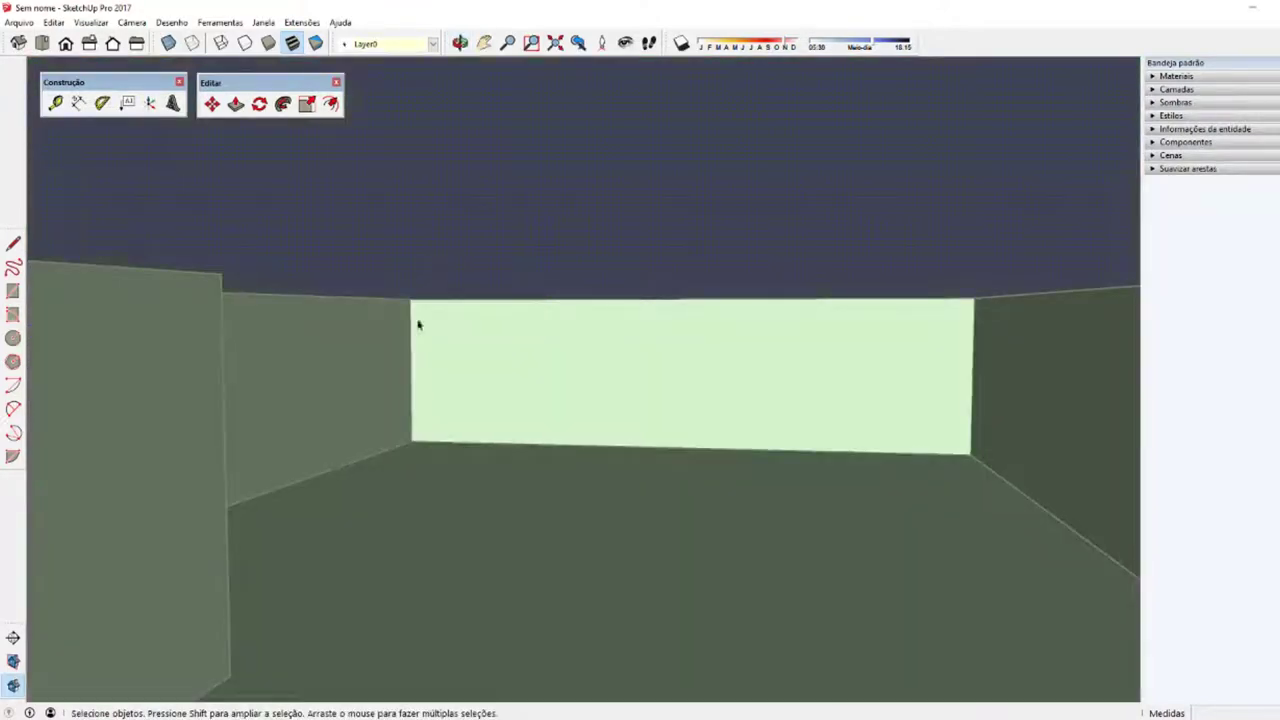
key("p")
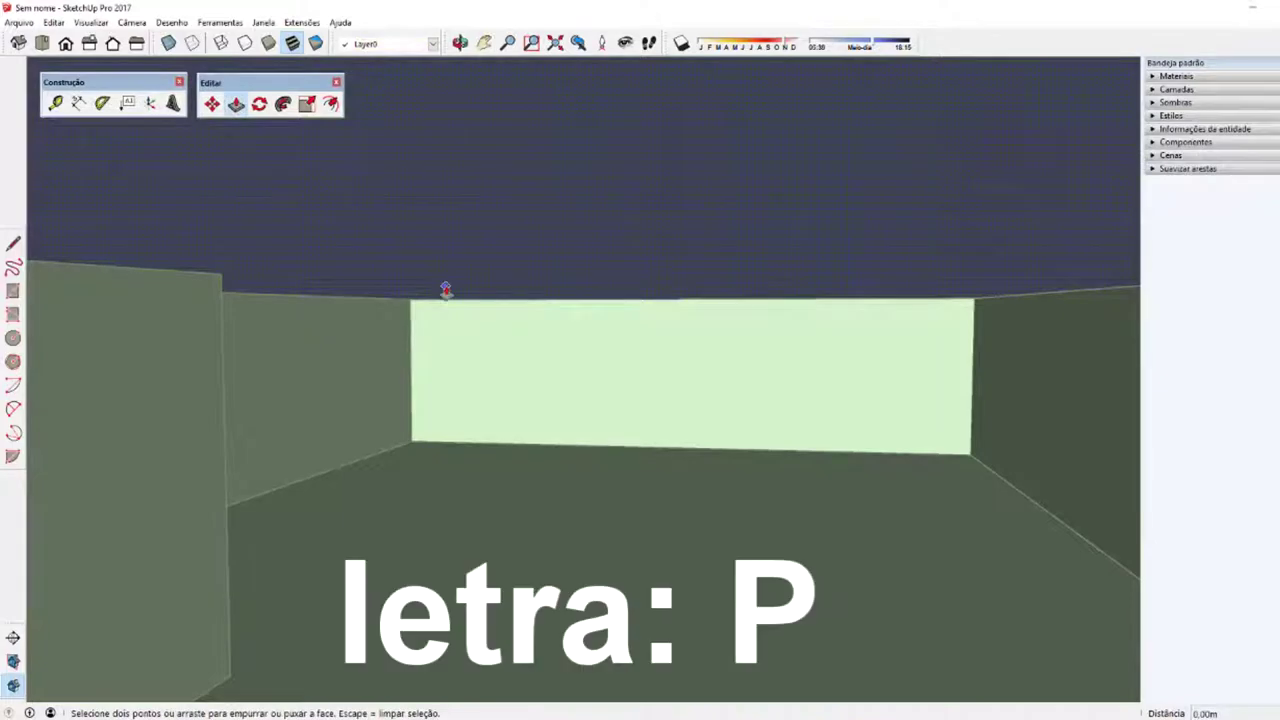
mouse_move(445, 292)
middle_mouse_down()
mouse_move(434, 523)
mouse_move(460, 326)
mouse_move(352, 670)
middle_mouse_up()
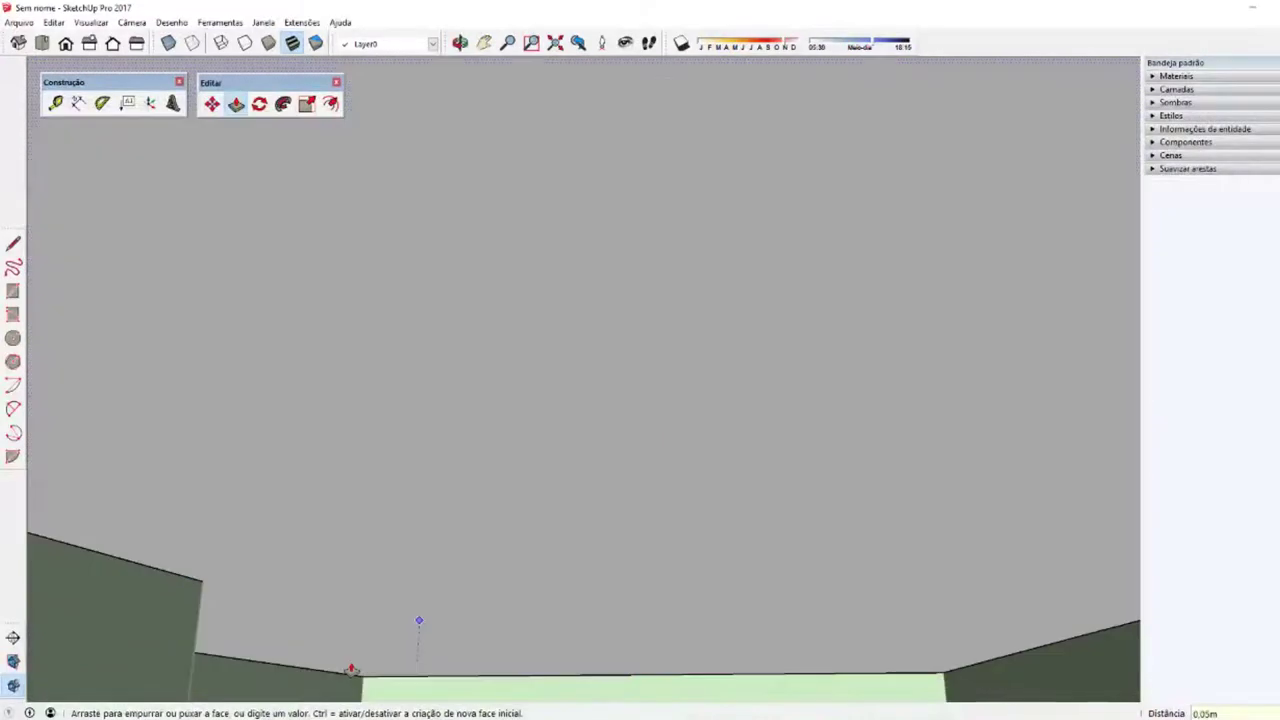
mouse_move(352, 670)
middle_mouse_down()
mouse_move(491, 631)
mouse_move(466, 700)
mouse_move(480, 694)
mouse_move(561, 479)
mouse_move(554, 394)
mouse_move(538, 447)
mouse_move(513, 457)
mouse_move(503, 414)
mouse_move(519, 366)
middle_mouse_up()
key("space")
key("Escape")
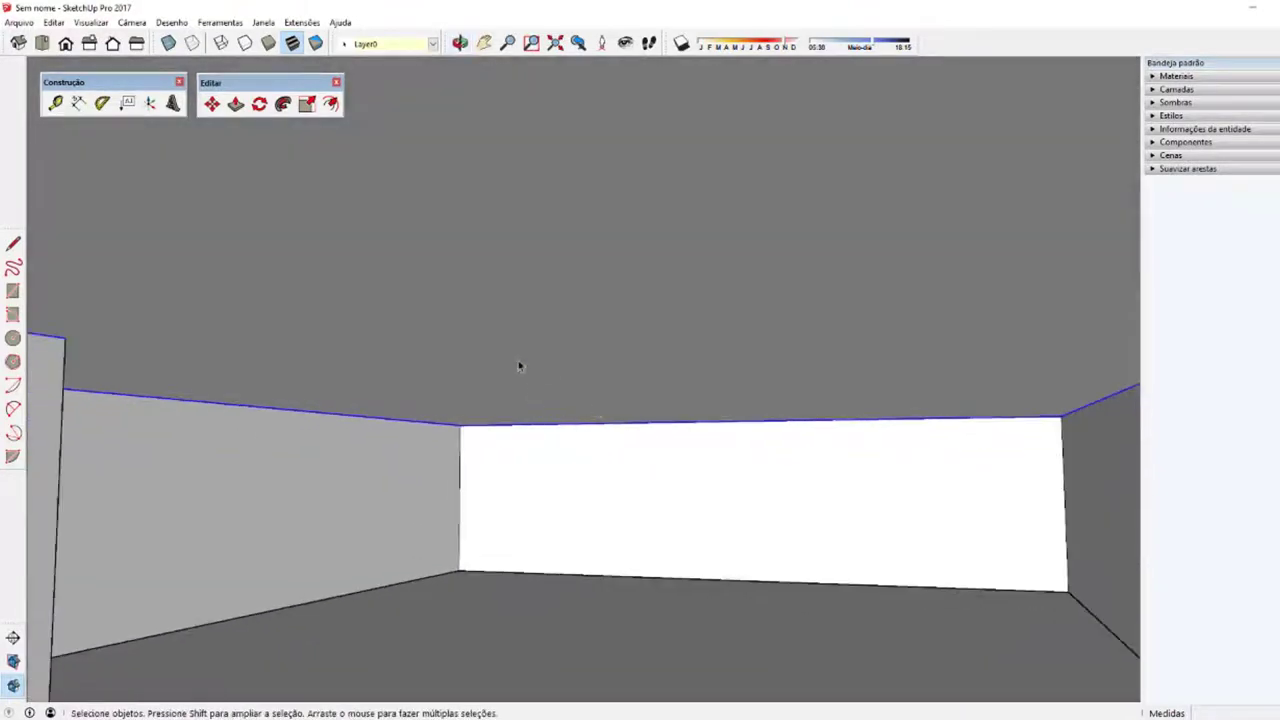
mouse_move(761, 502)
middle_mouse_down()
mouse_move(651, 514)
mouse_move(726, 469)
mouse_move(591, 496)
middle_mouse_up()
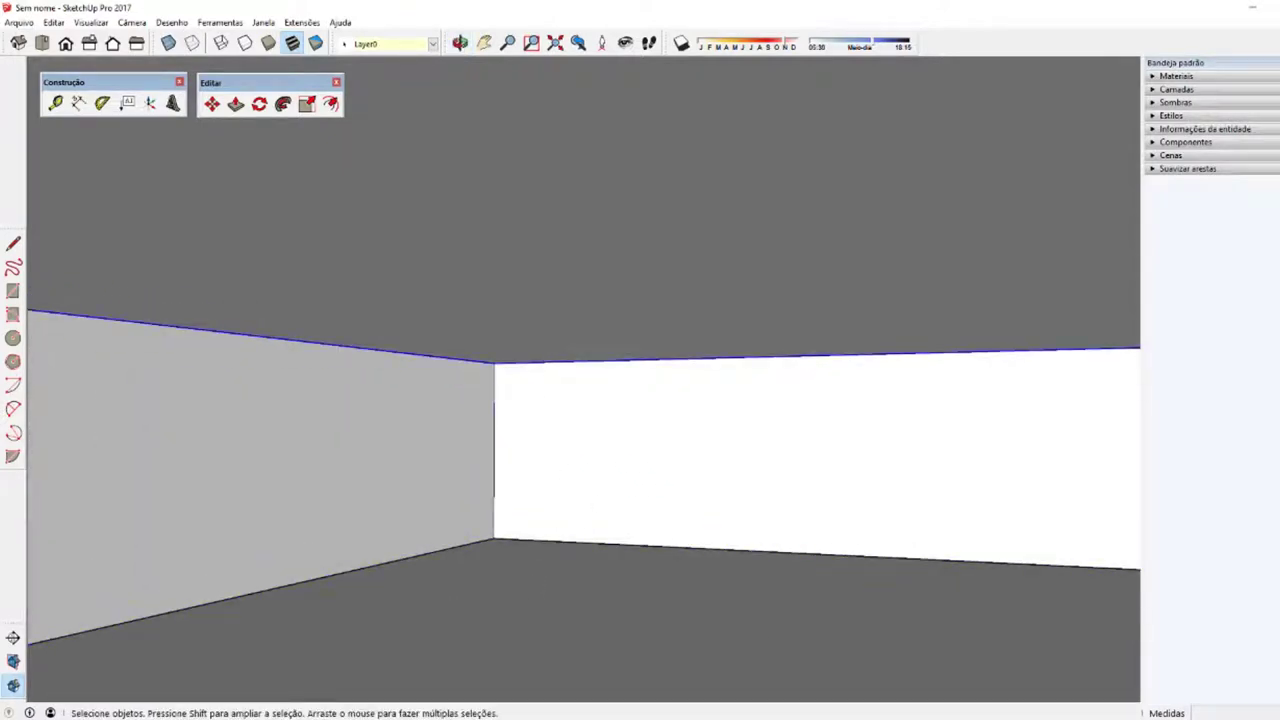
key("alt+Tab")
left_click(950, 357)
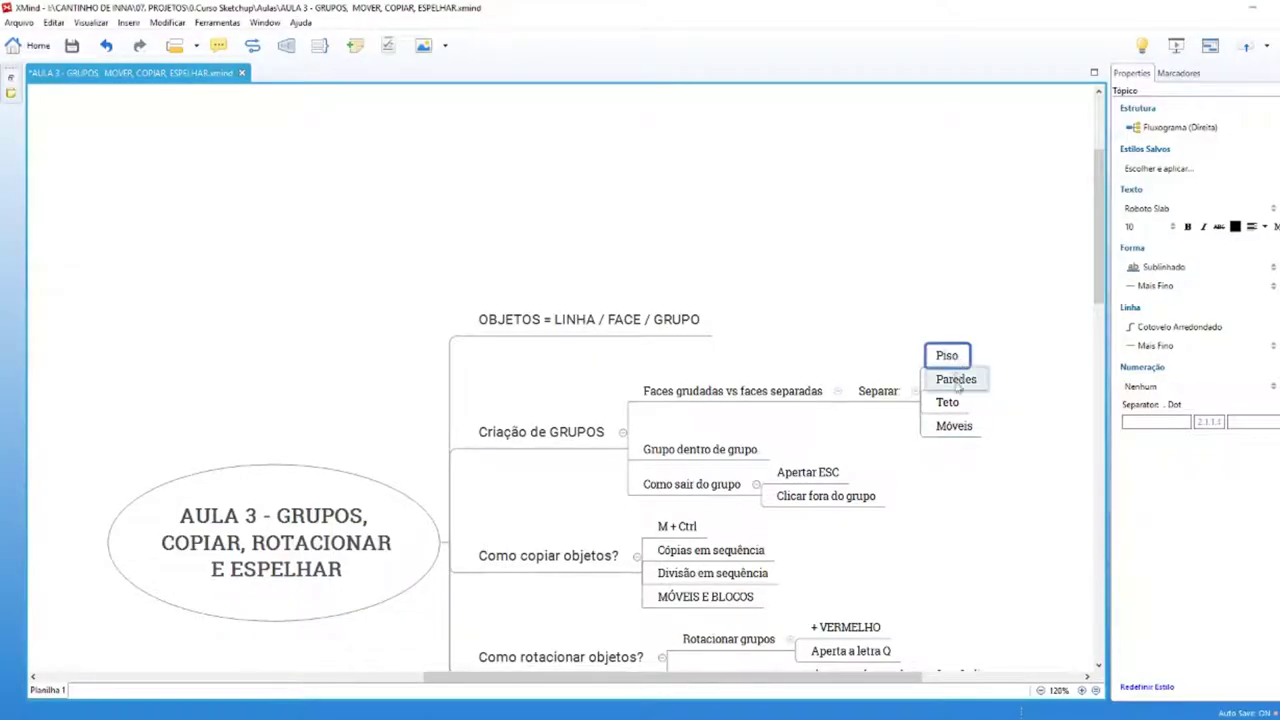
left_click(948, 402)
left_click(790, 393)
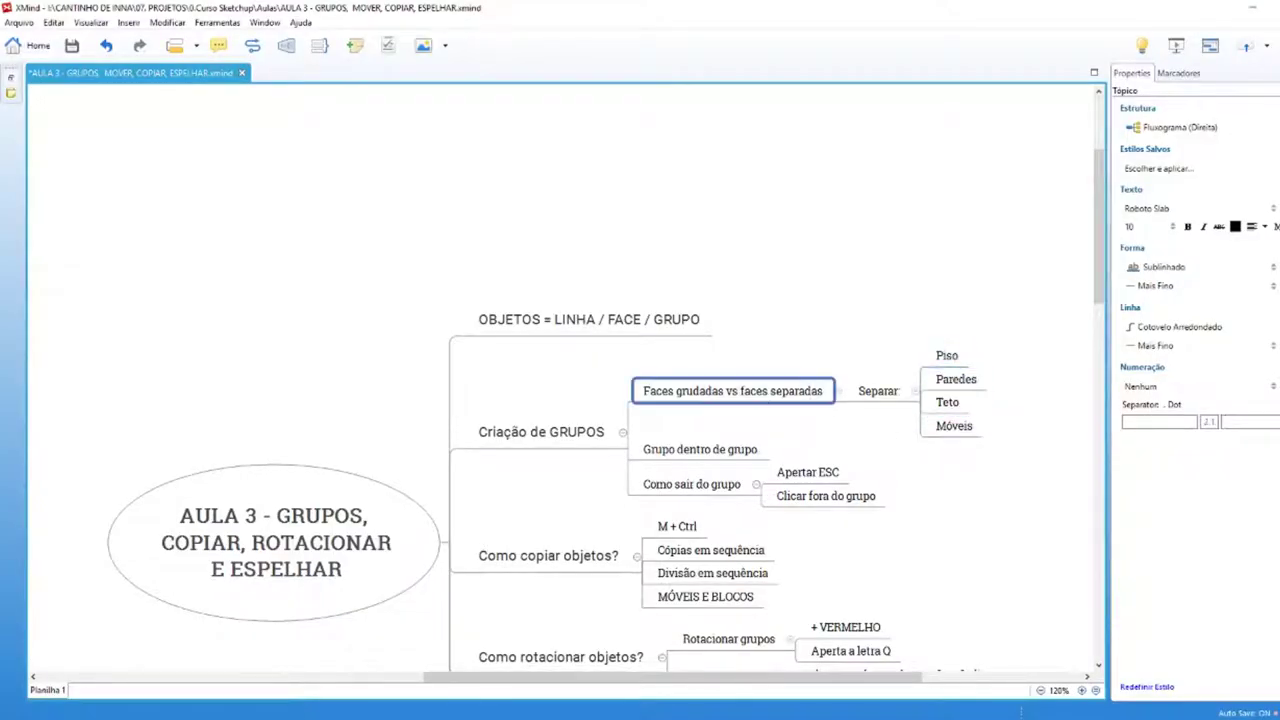
key("alt+Tab")
mouse_move(449, 503)
middle_mouse_down()
mouse_move(254, 502)
mouse_move(652, 569)
mouse_move(671, 591)
middle_mouse_up()
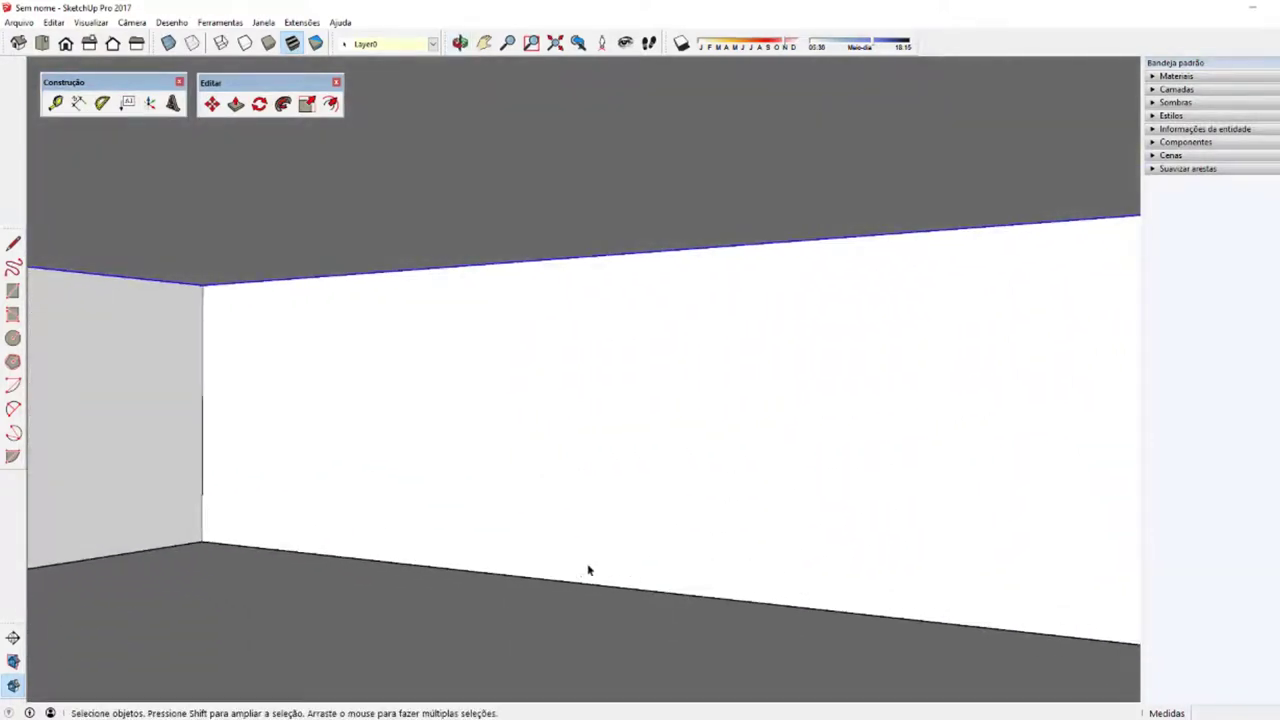
Step: Draw a rectangle on the back wall and erase its face, keeping only the outline edges
key("r")
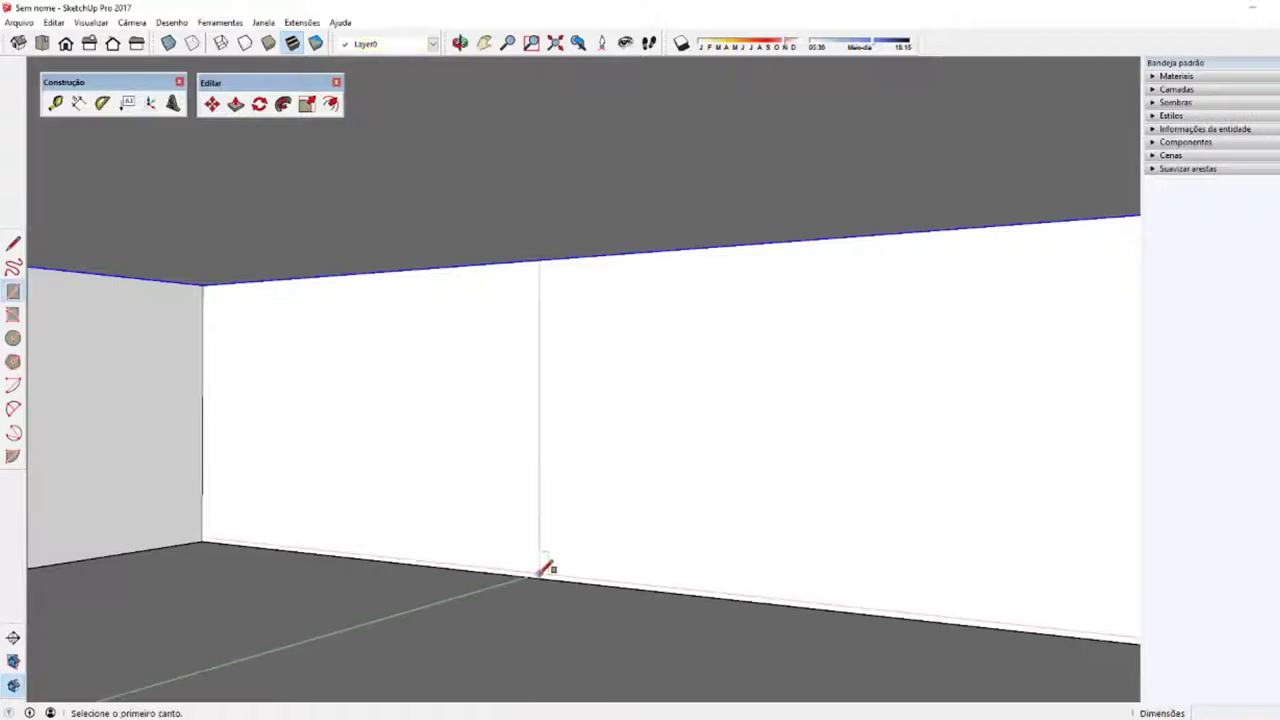
left_click(535, 578)
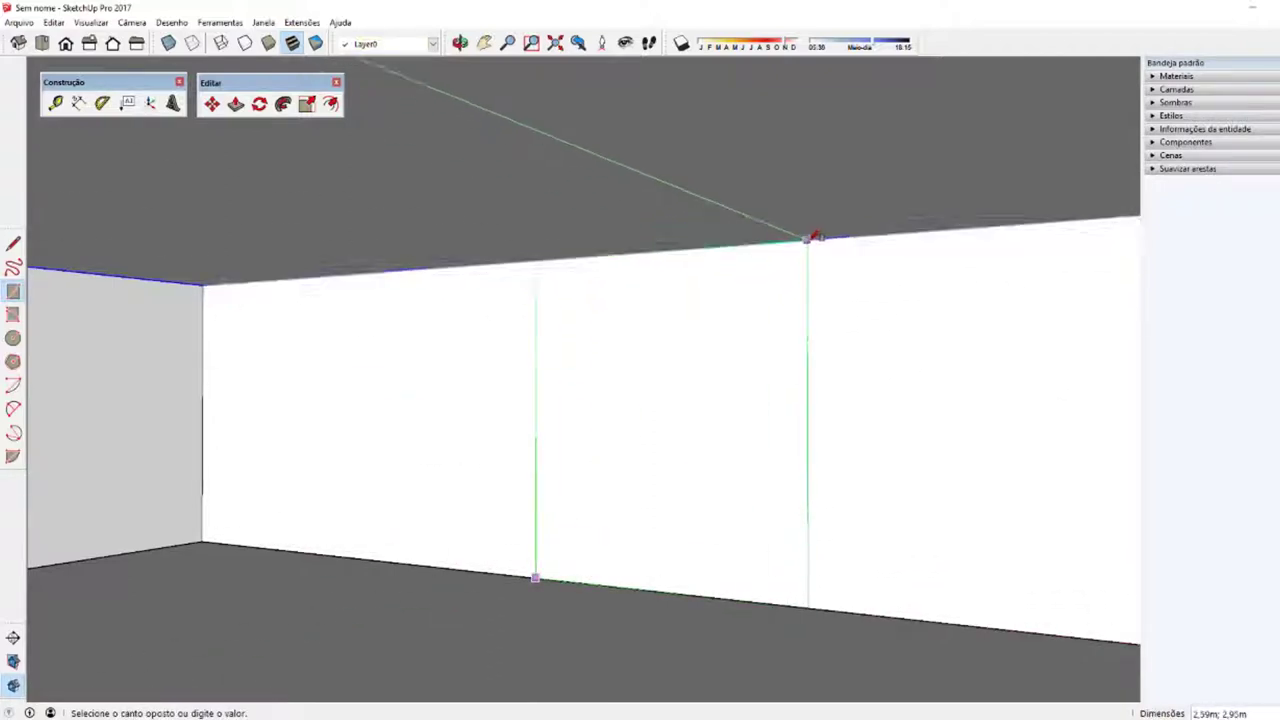
left_click(808, 241)
key("space")
left_click(800, 368)
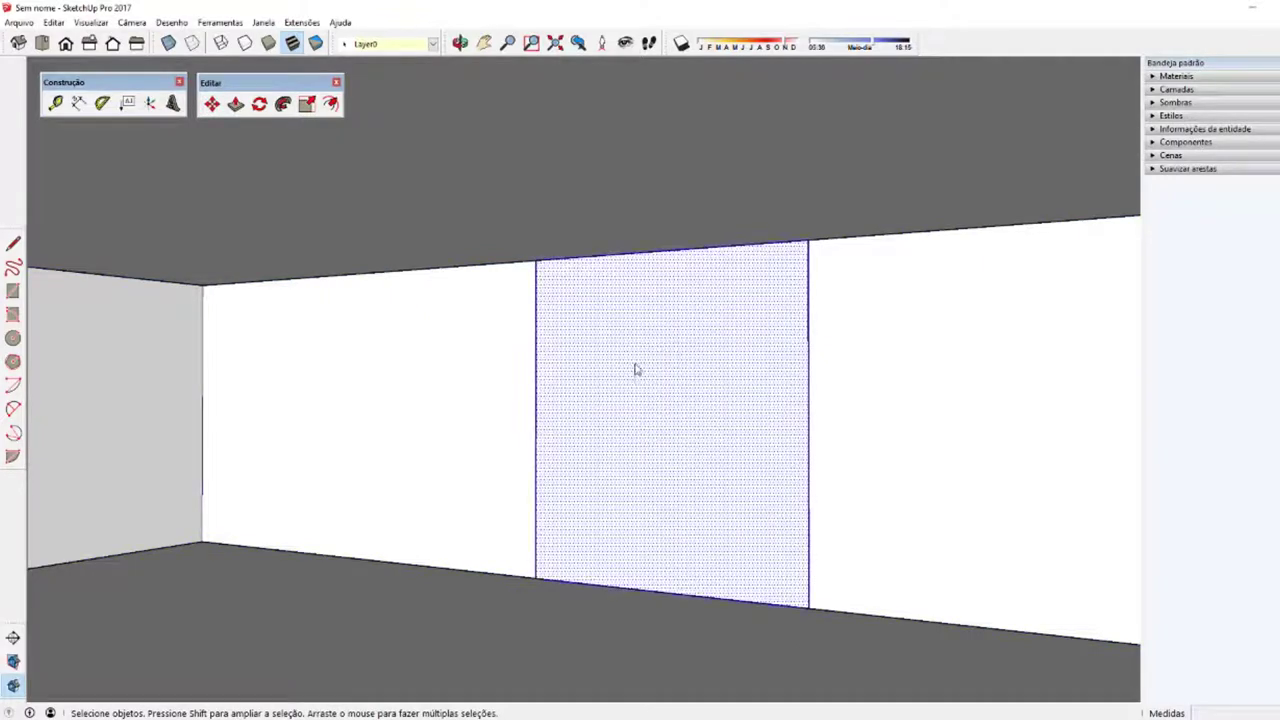
right_click(634, 369)
left_click(660, 484)
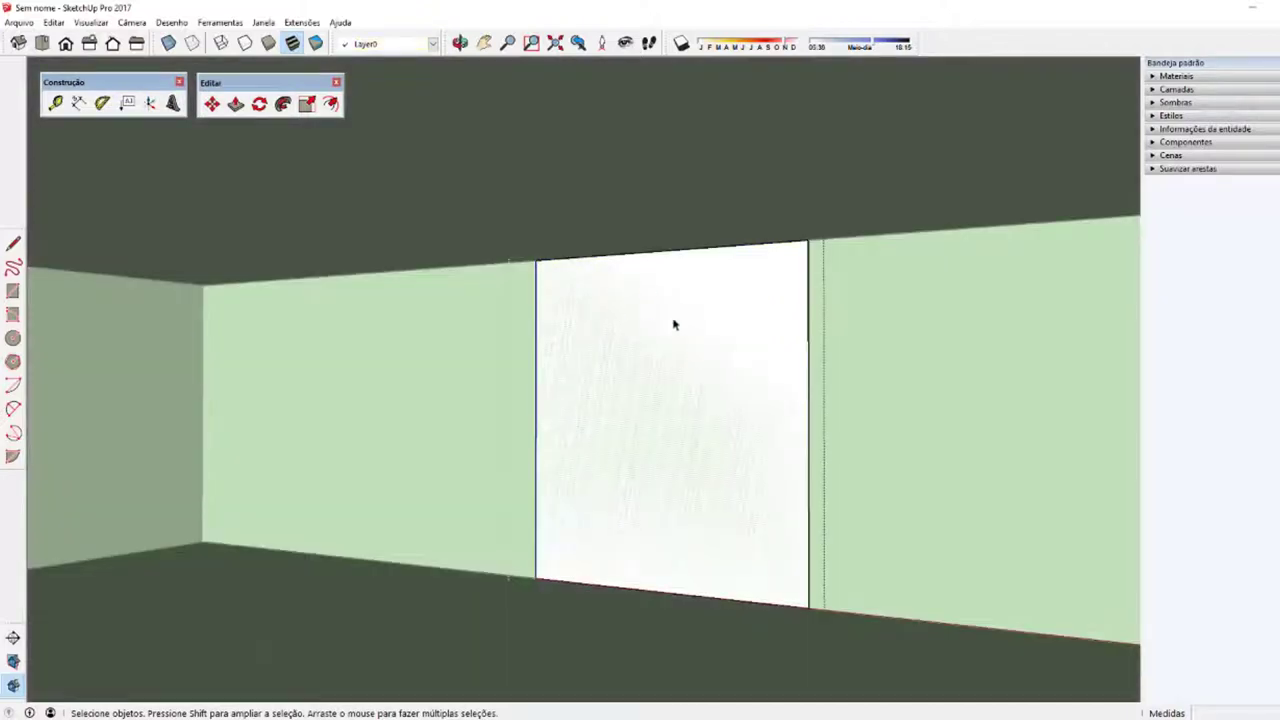
Step: Orbit around the wall panel and try copying its top edge with Move+Ctrl, then cancel
mouse_move(603, 357)
middle_mouse_down()
mouse_move(473, 366)
mouse_move(837, 366)
mouse_move(523, 368)
mouse_move(606, 366)
middle_mouse_up()
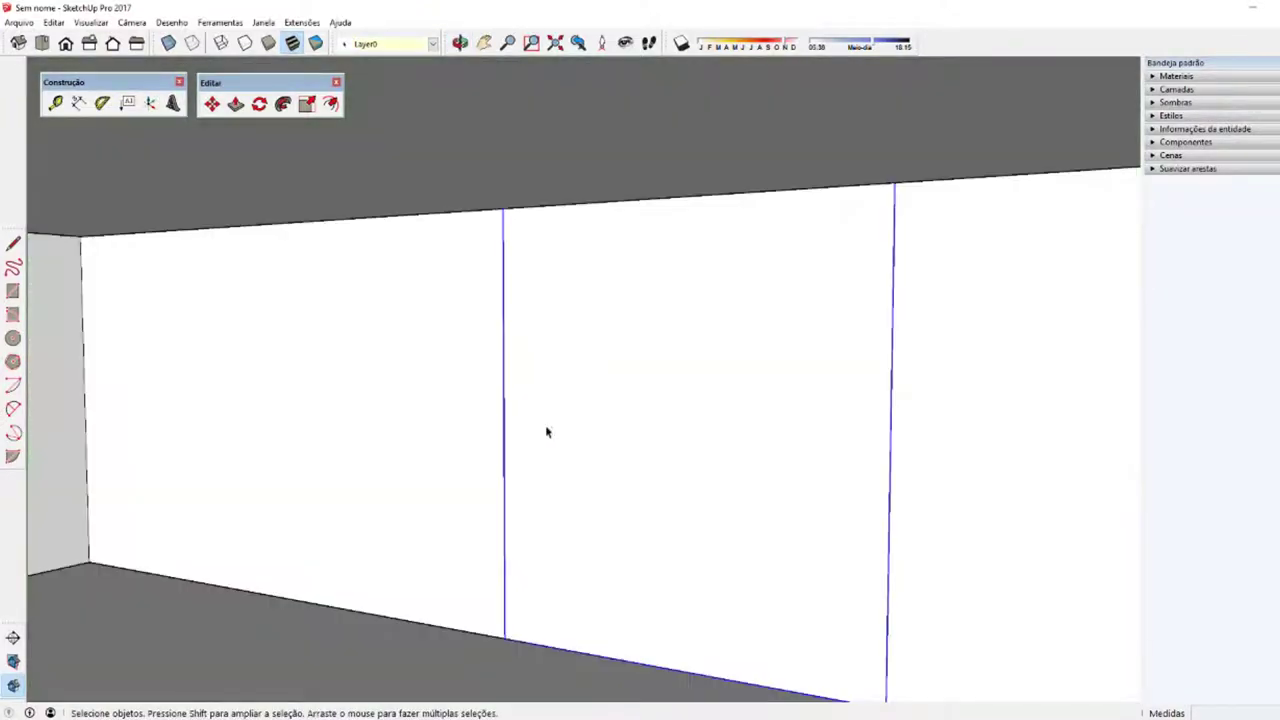
key("m")
left_click(505, 636)
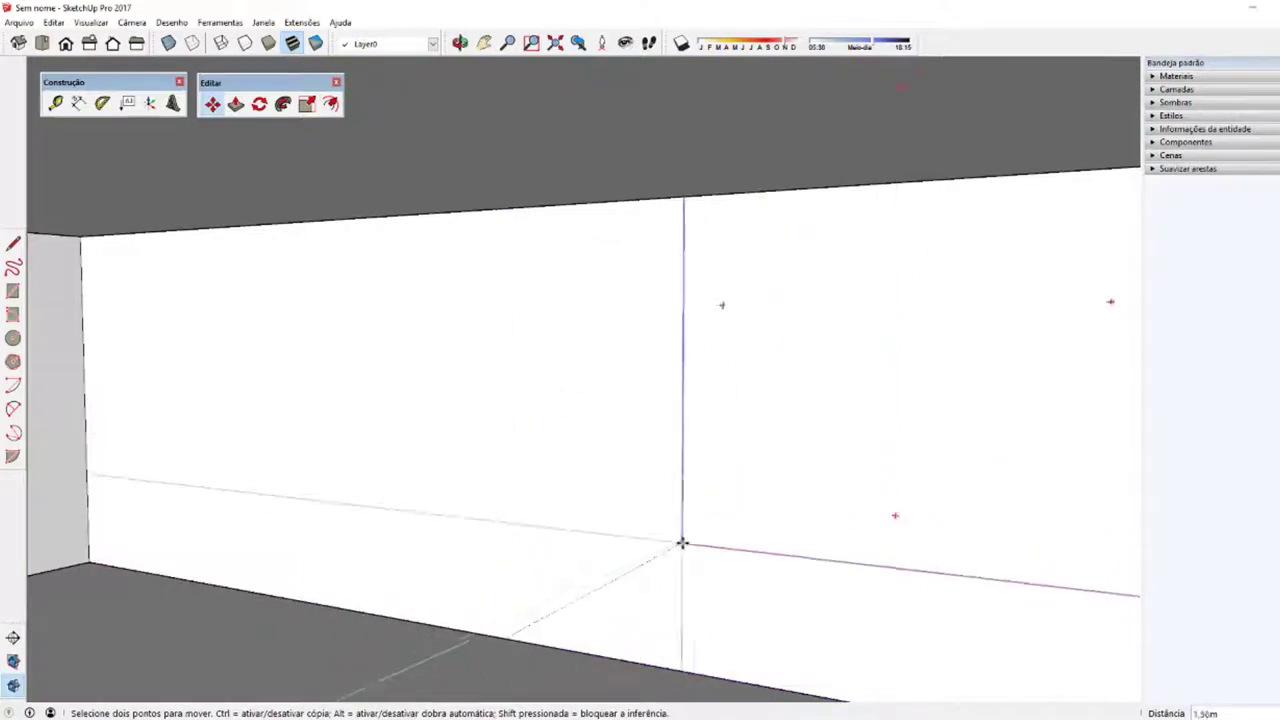
mouse_move(681, 543)
middle_mouse_down()
mouse_move(509, 571)
mouse_move(95, 555)
middle_mouse_up()
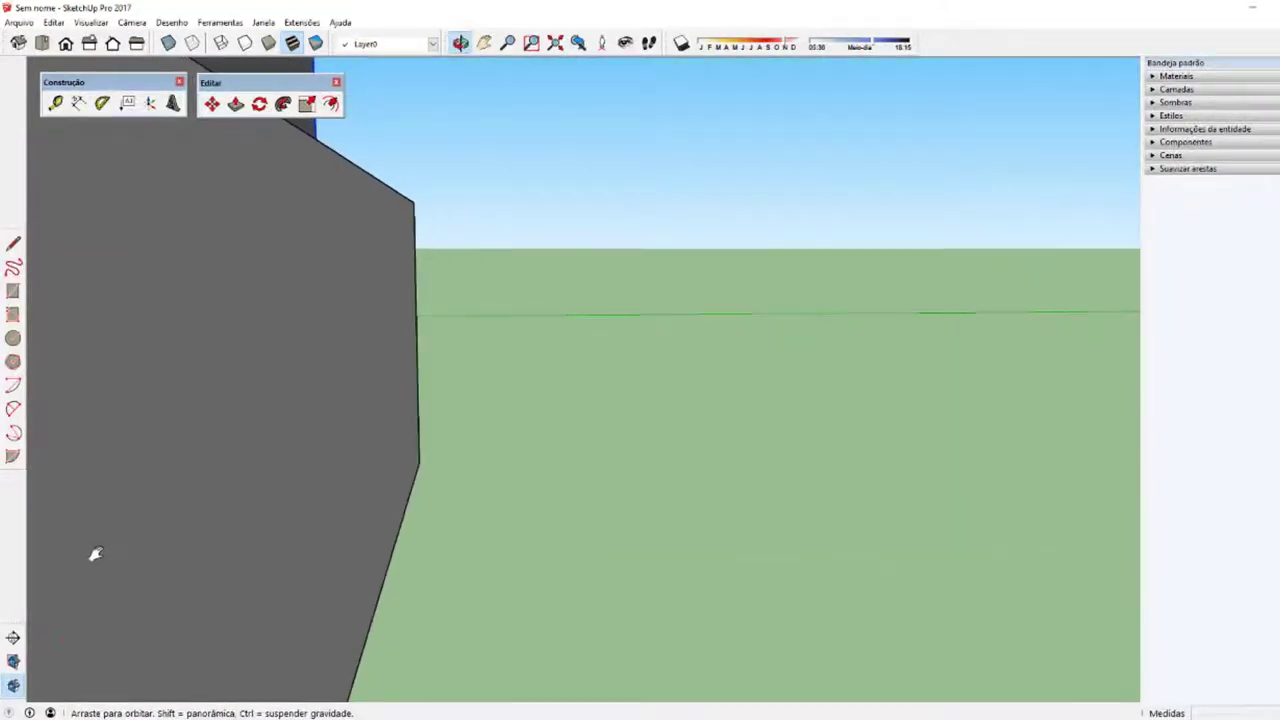
mouse_move(791, 563)
middle_mouse_down()
mouse_move(636, 585)
mouse_move(766, 300)
mouse_move(749, 457)
middle_mouse_up()
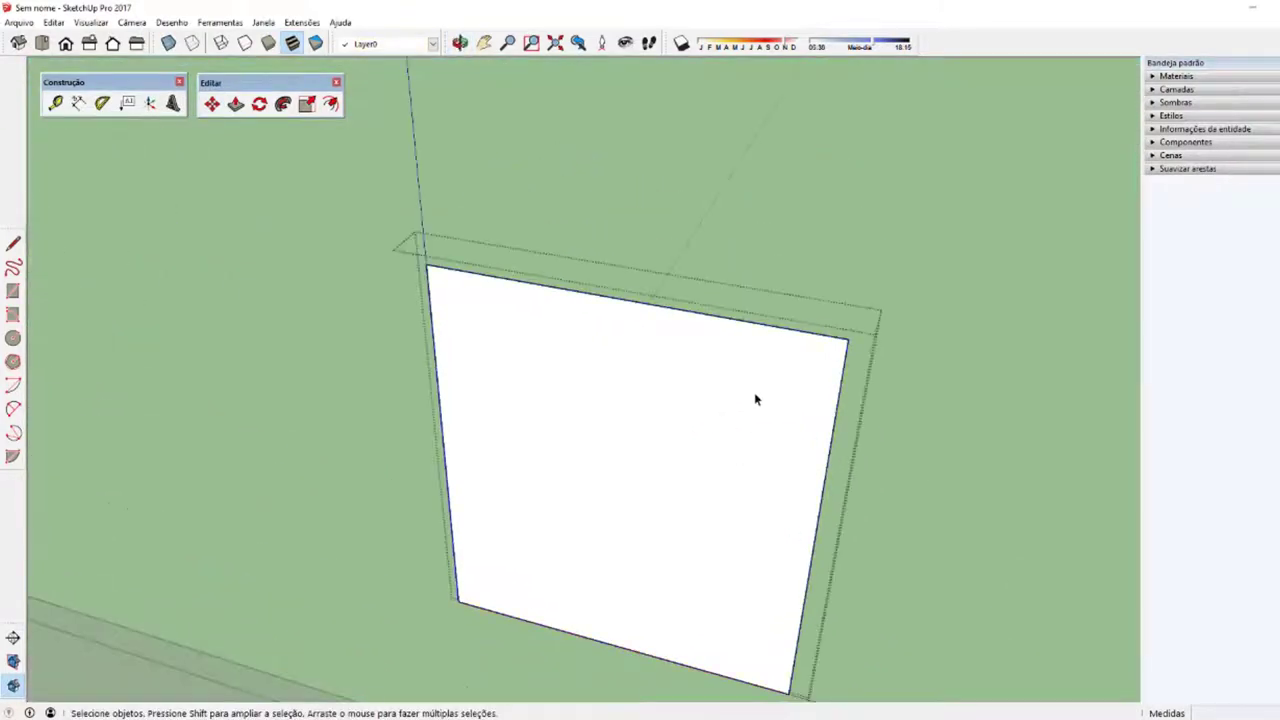
middle_click_drag(847, 342, 737, 346)
key("m")
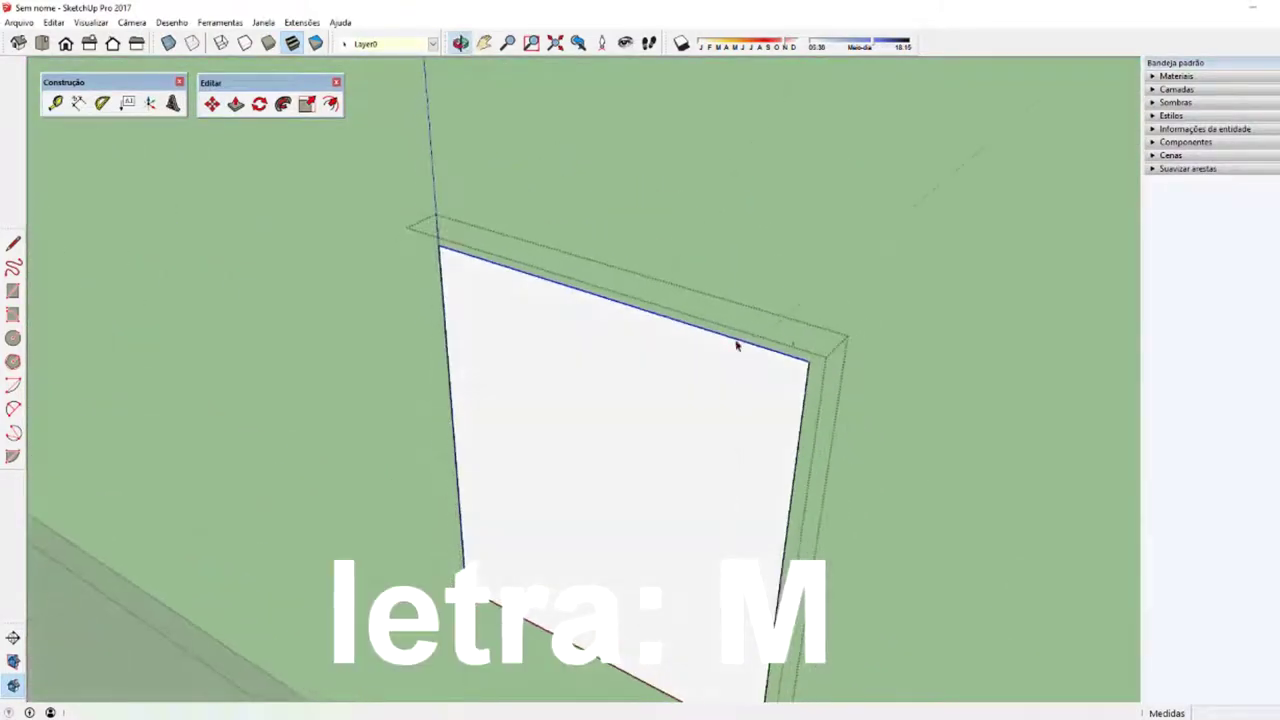
key("ctrl")
left_click(808, 363)
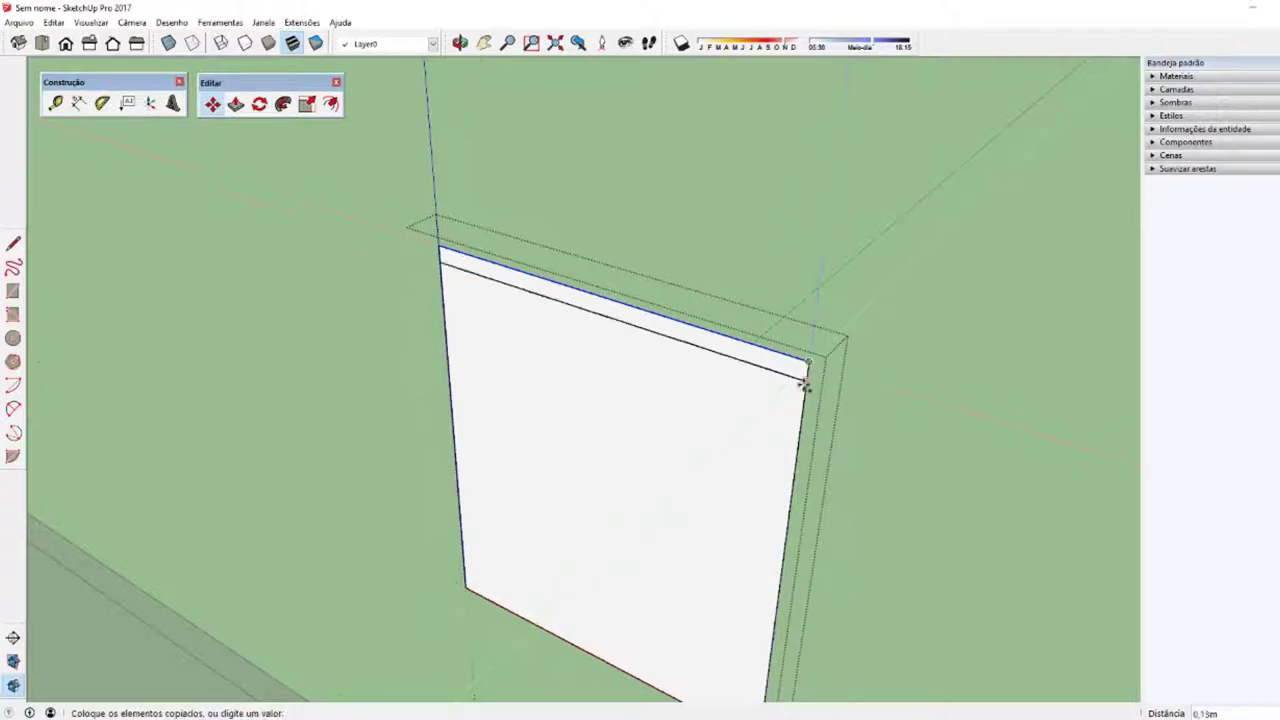
key("space")
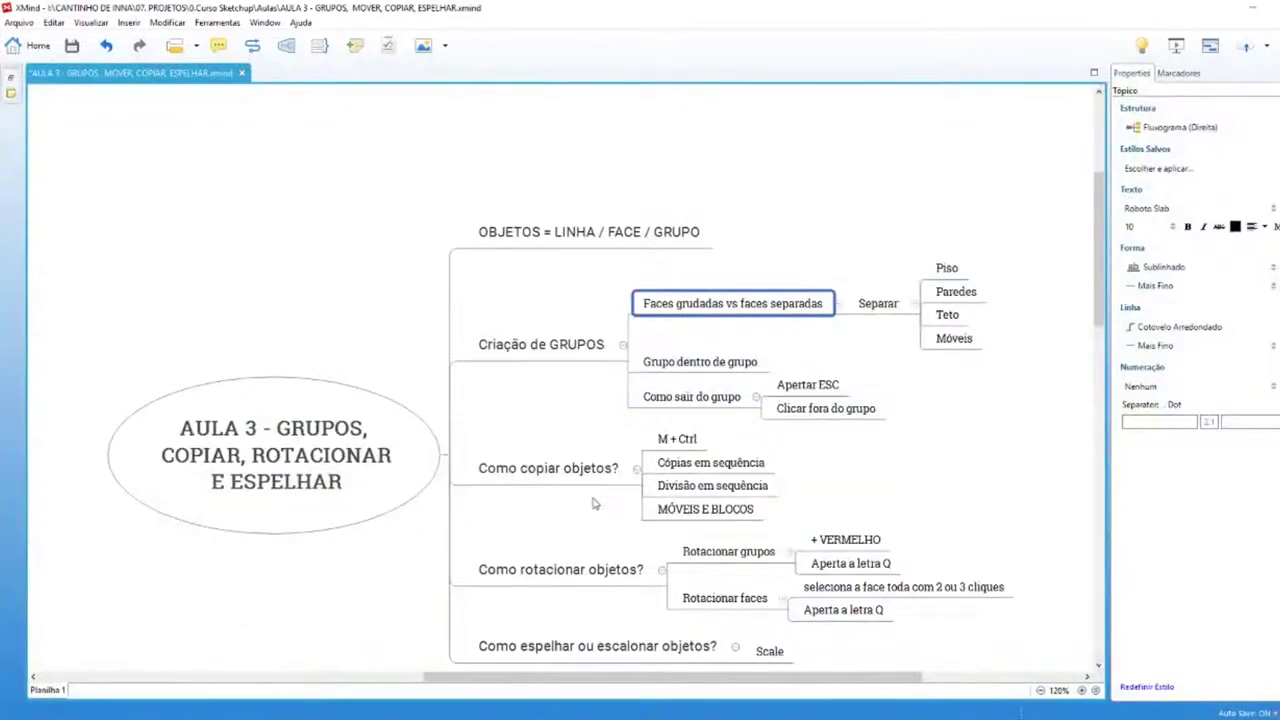
left_click(577, 476)
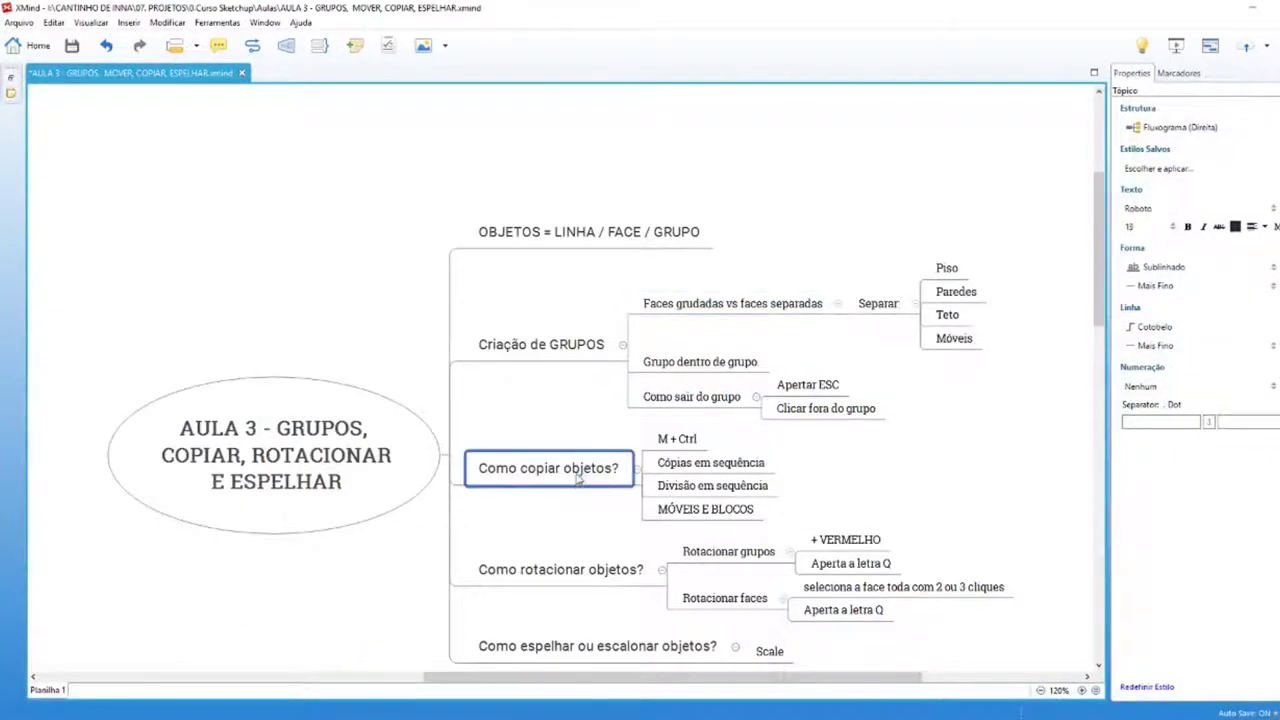
scroll(594, 440, "down", 2)
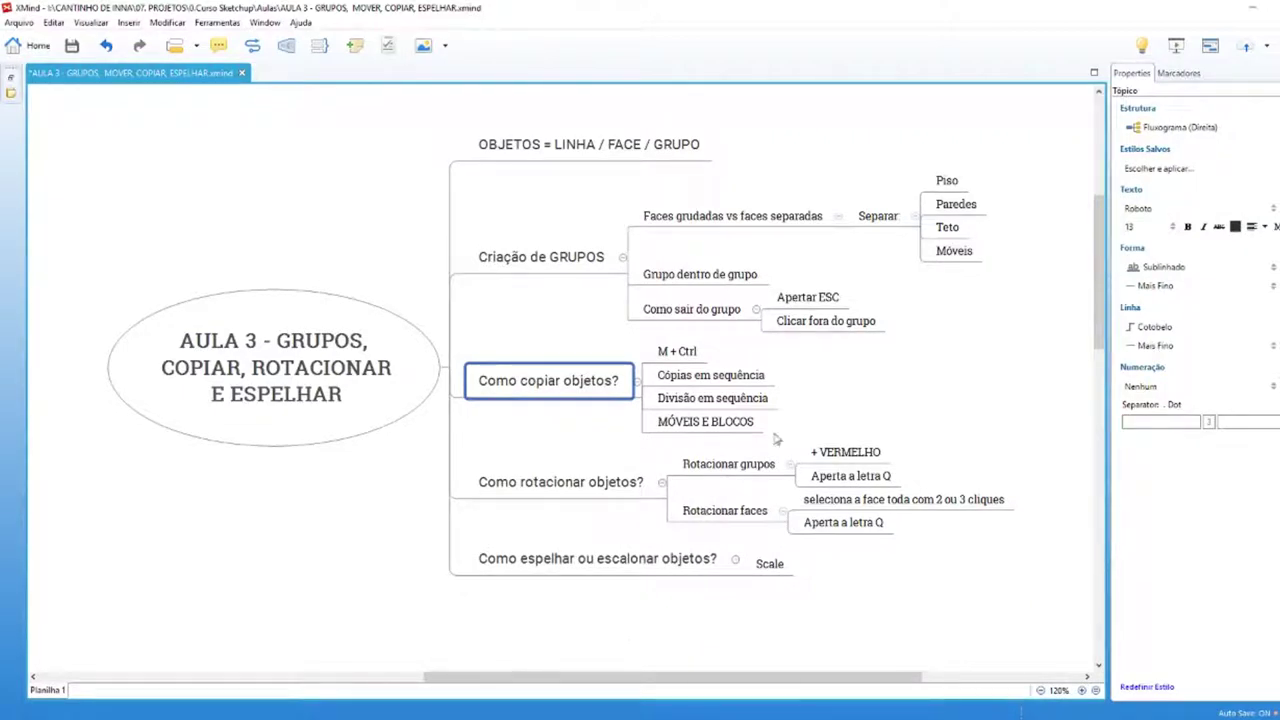
left_click(695, 356)
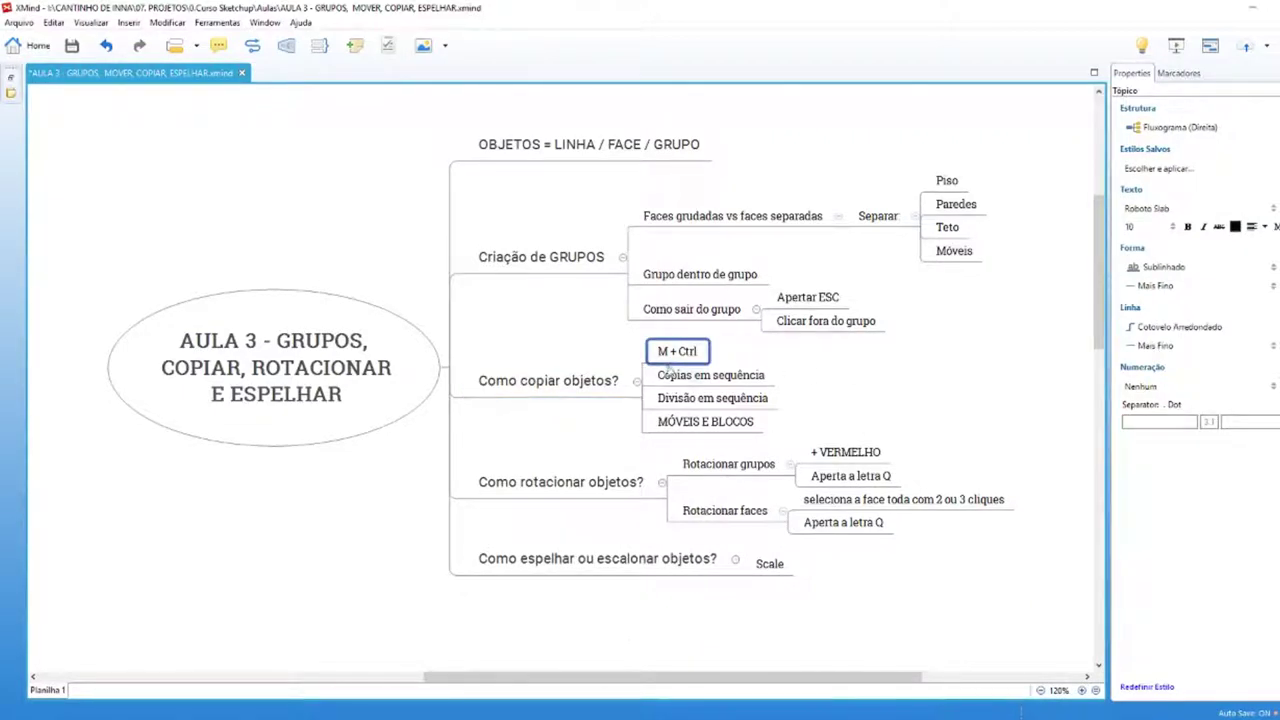
left_click(685, 375)
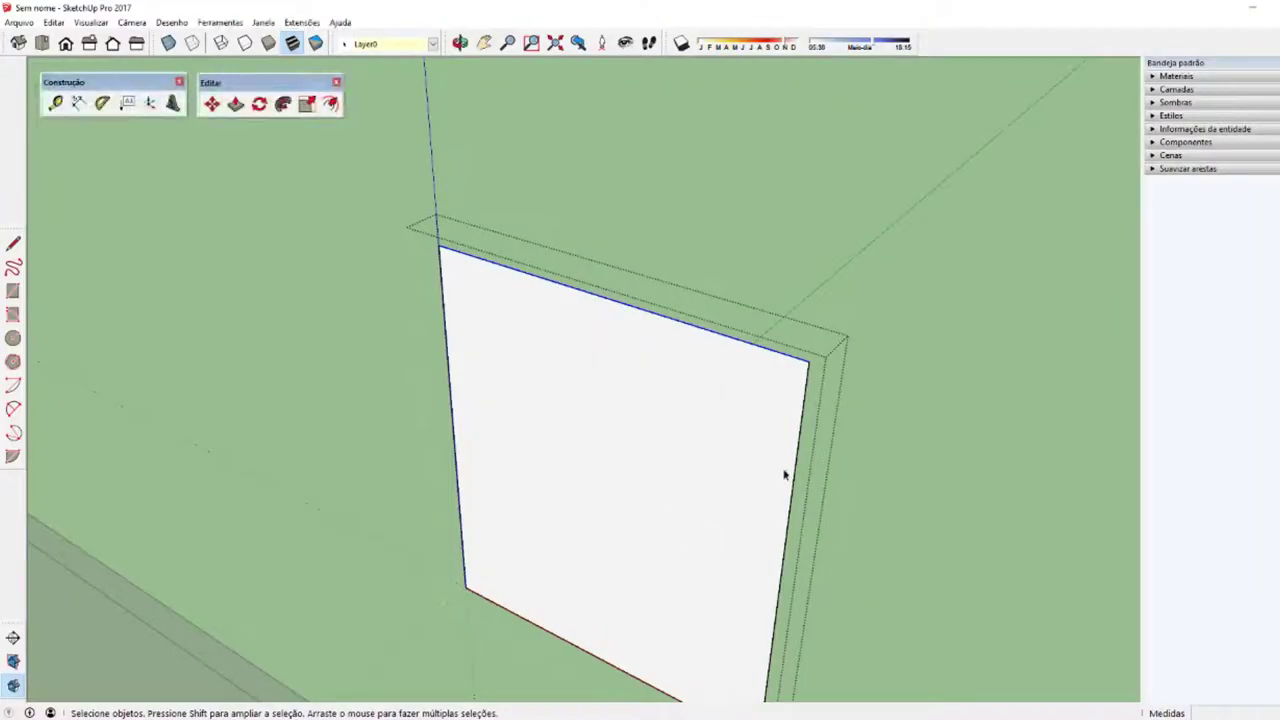
mouse_move(783, 477)
left_mouse_down()
mouse_move(580, 400)
mouse_move(643, 404)
mouse_move(695, 450)
left_mouse_up()
key("space")
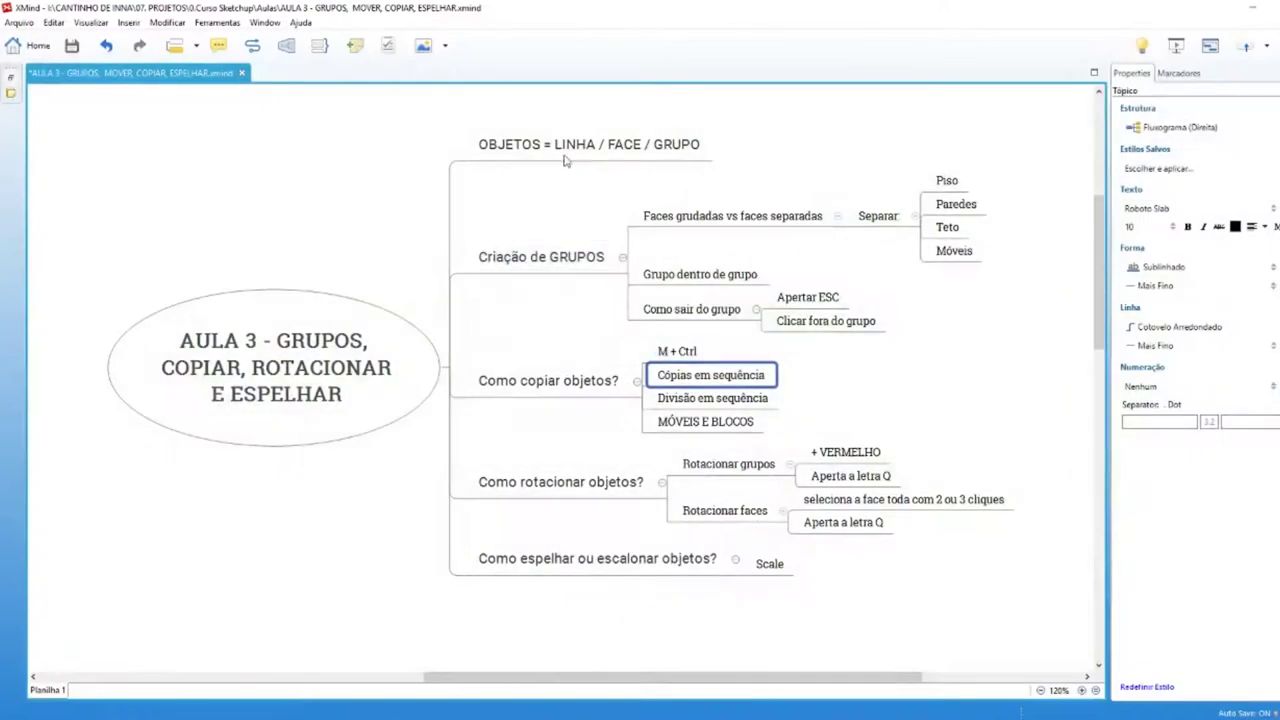
left_click(541, 147)
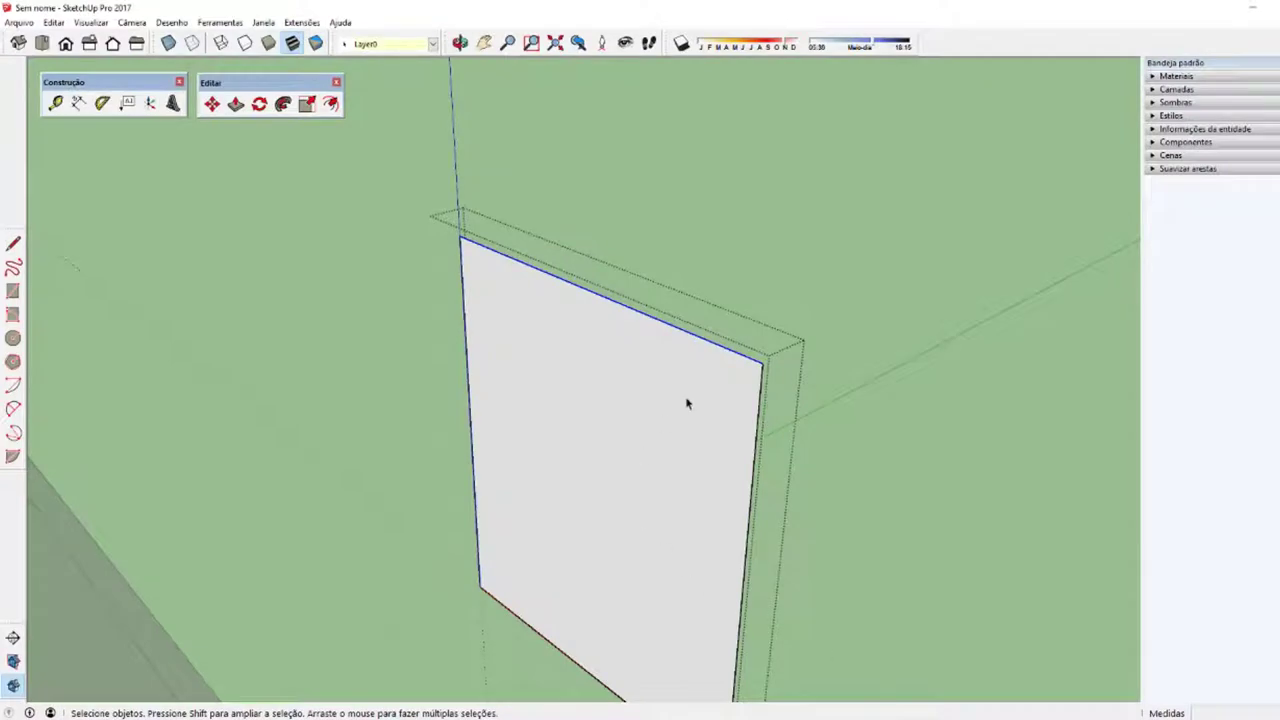
middle_click_drag(686, 404, 797, 362)
middle_click_drag(658, 410, 709, 459)
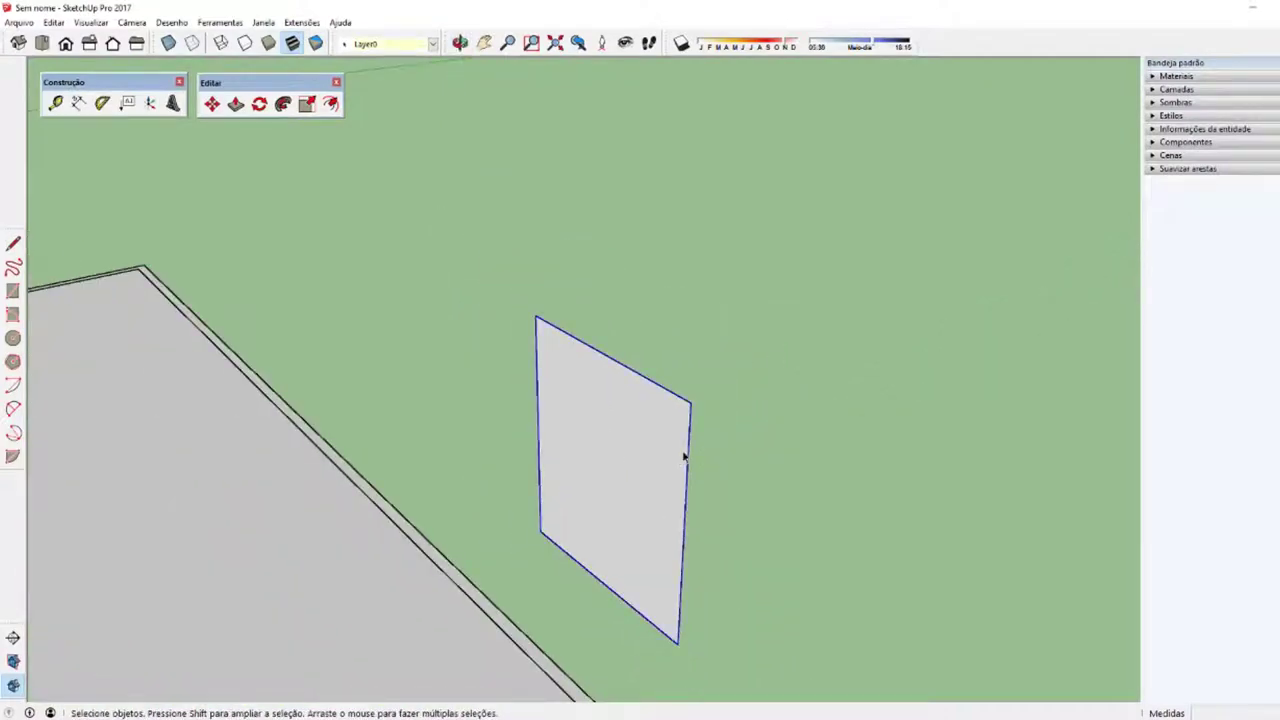
Step: Copy the panel's top edge from its corner, locked to the blue axis, about 0.31m down
scroll(684, 457, "up", 3)
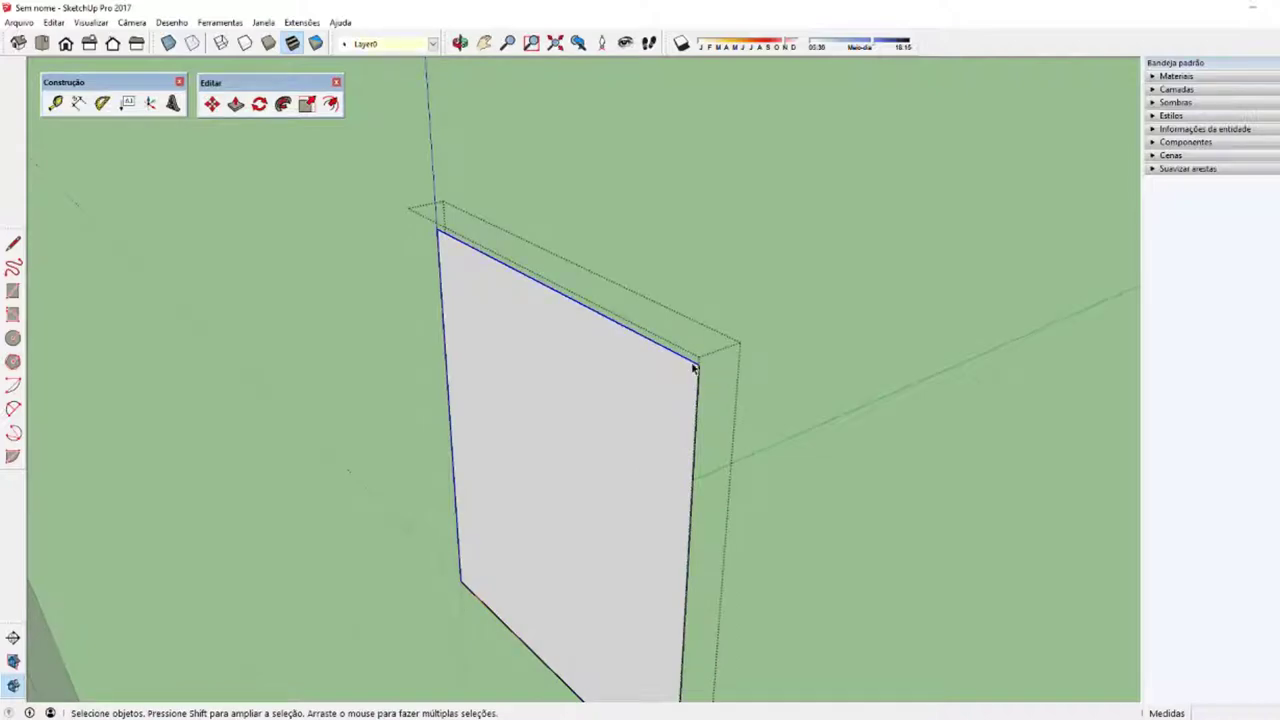
key("m")
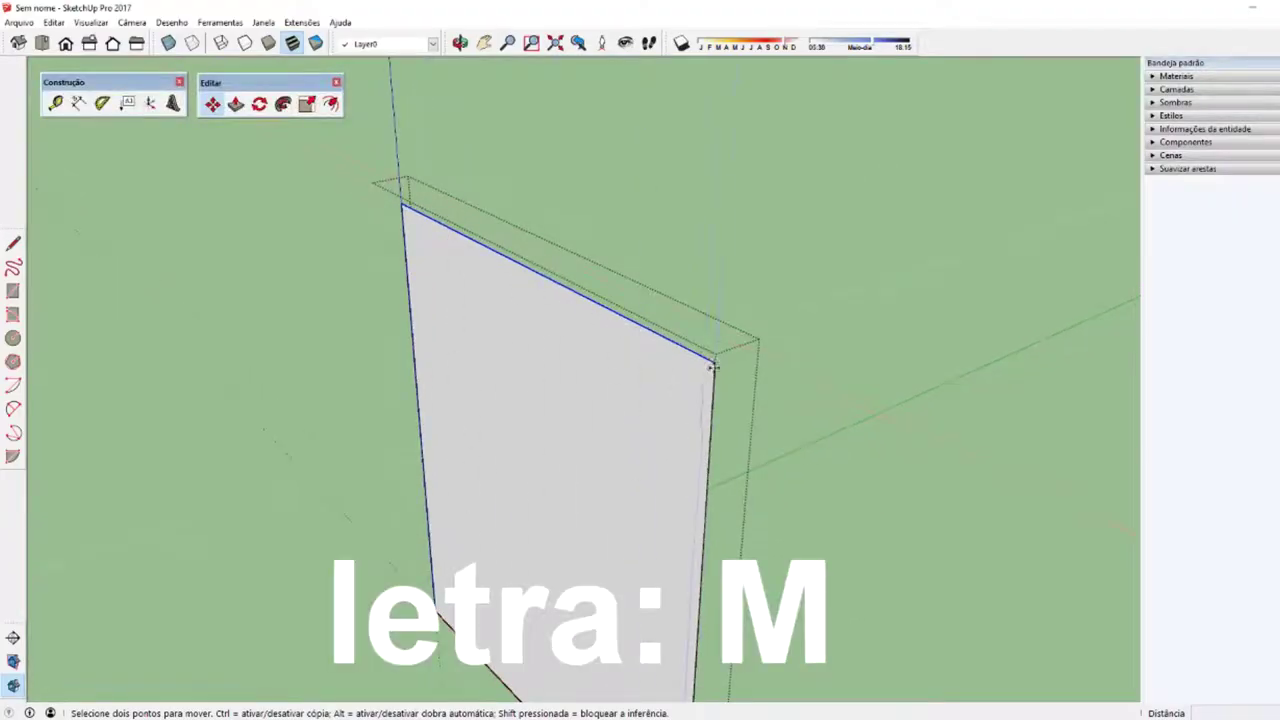
scroll(710, 380, "up", 2)
key("ctrl")
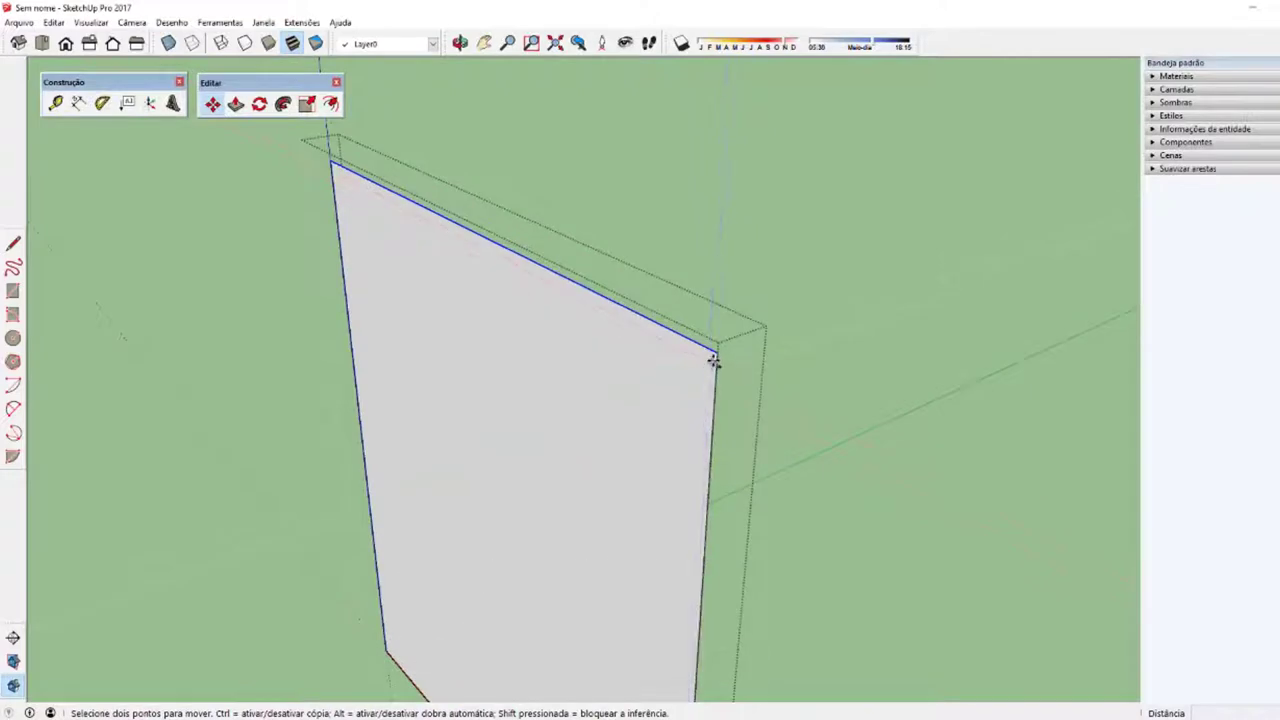
left_click(716, 352)
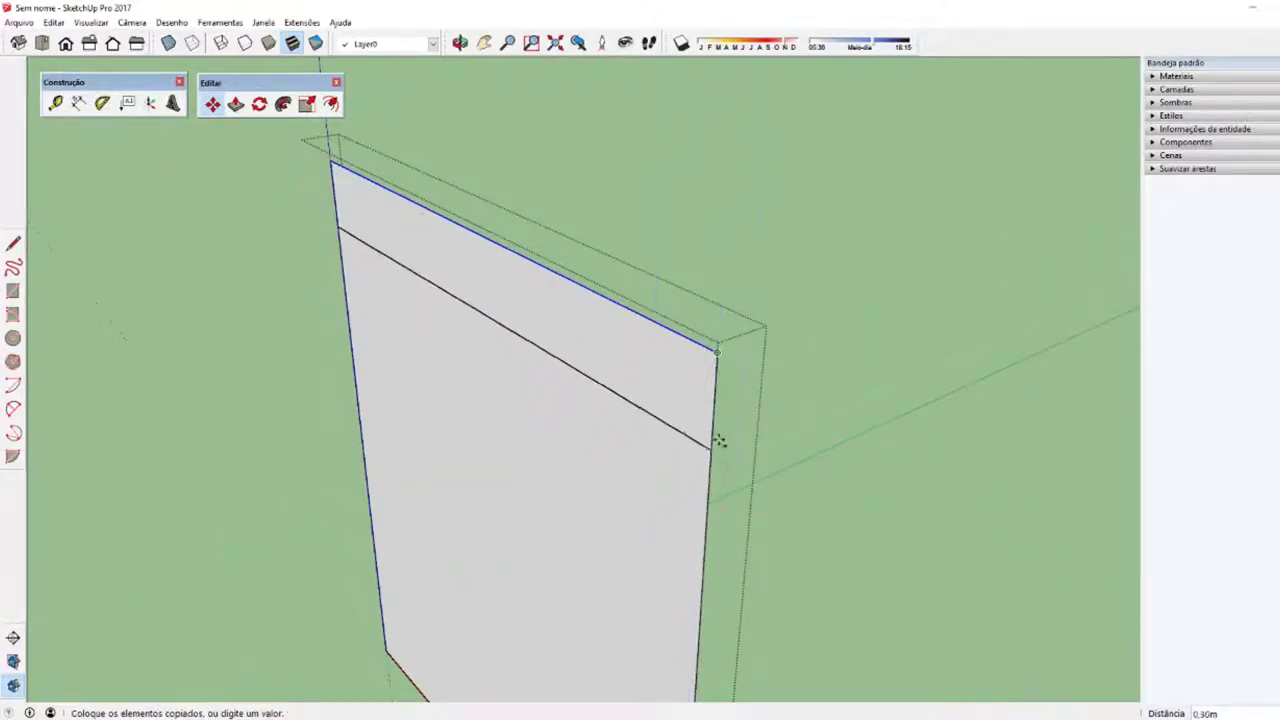
key("Up")
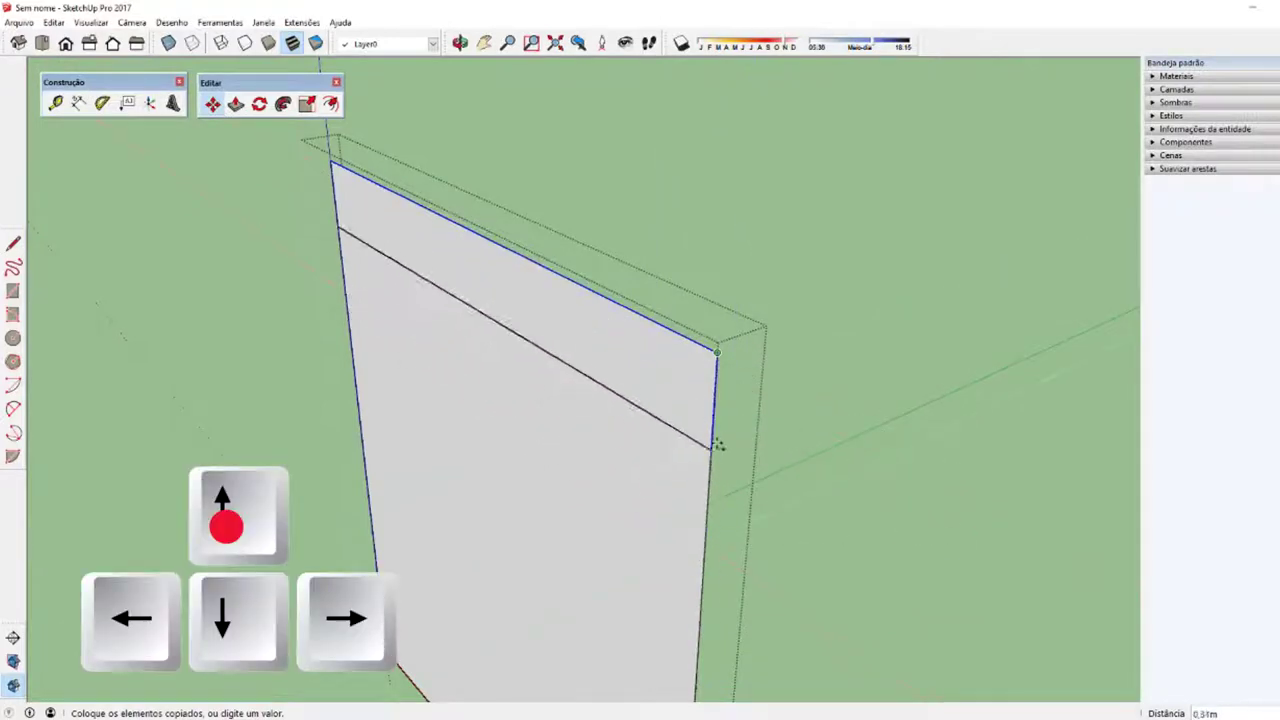
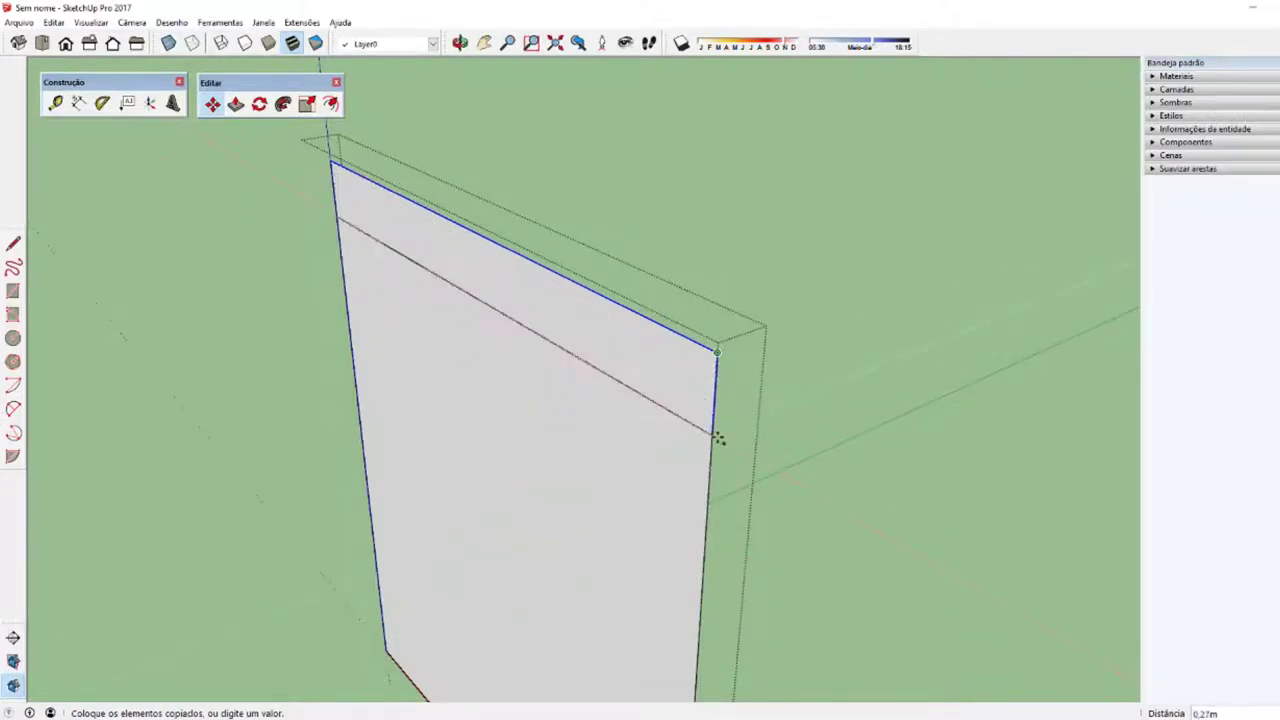
Step: Place the copied top edge at distance 2, then add another copy just below it
type(",2")
key("Return")
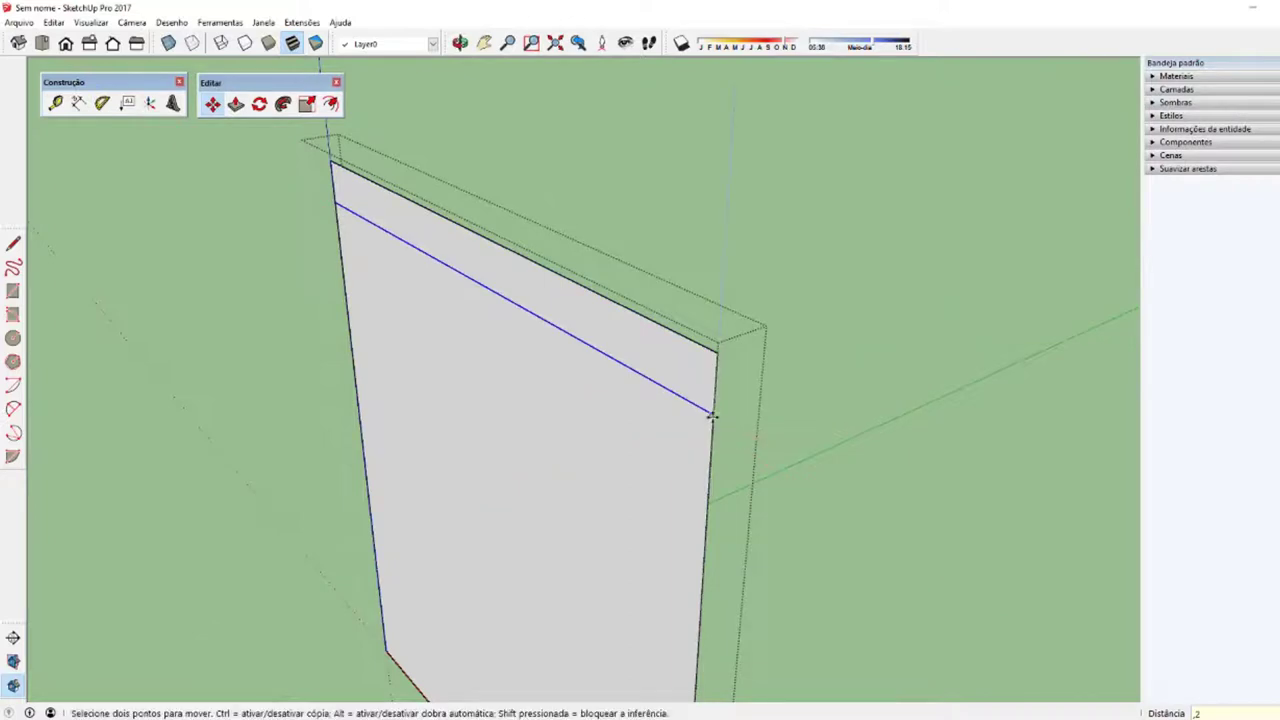
key("ctrl")
left_click(713, 414)
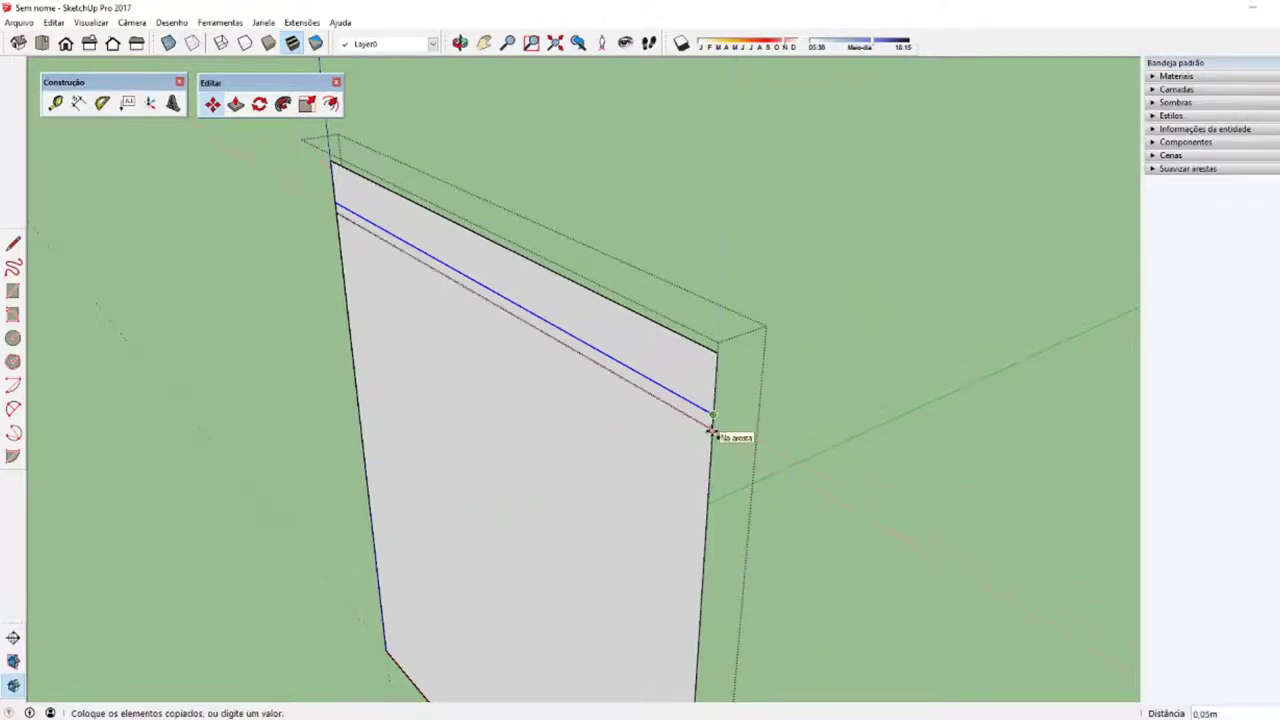
type("03")
left_click(713, 430)
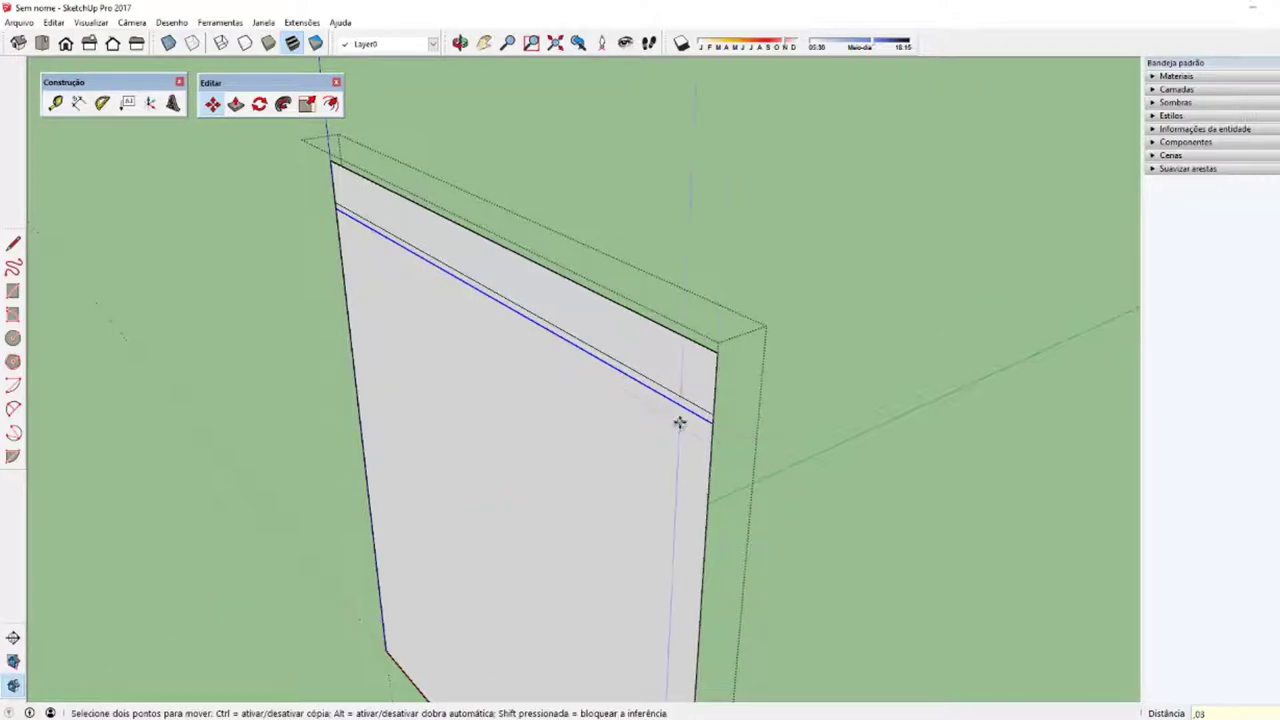
key("space")
mouse_move(703, 429)
middle_mouse_down()
mouse_move(666, 400)
mouse_move(671, 382)
mouse_move(711, 371)
middle_mouse_up()
Step: Add a Tape Measure guide line 0.29 m below the paired lines
key("m")
key("space")
key("t")
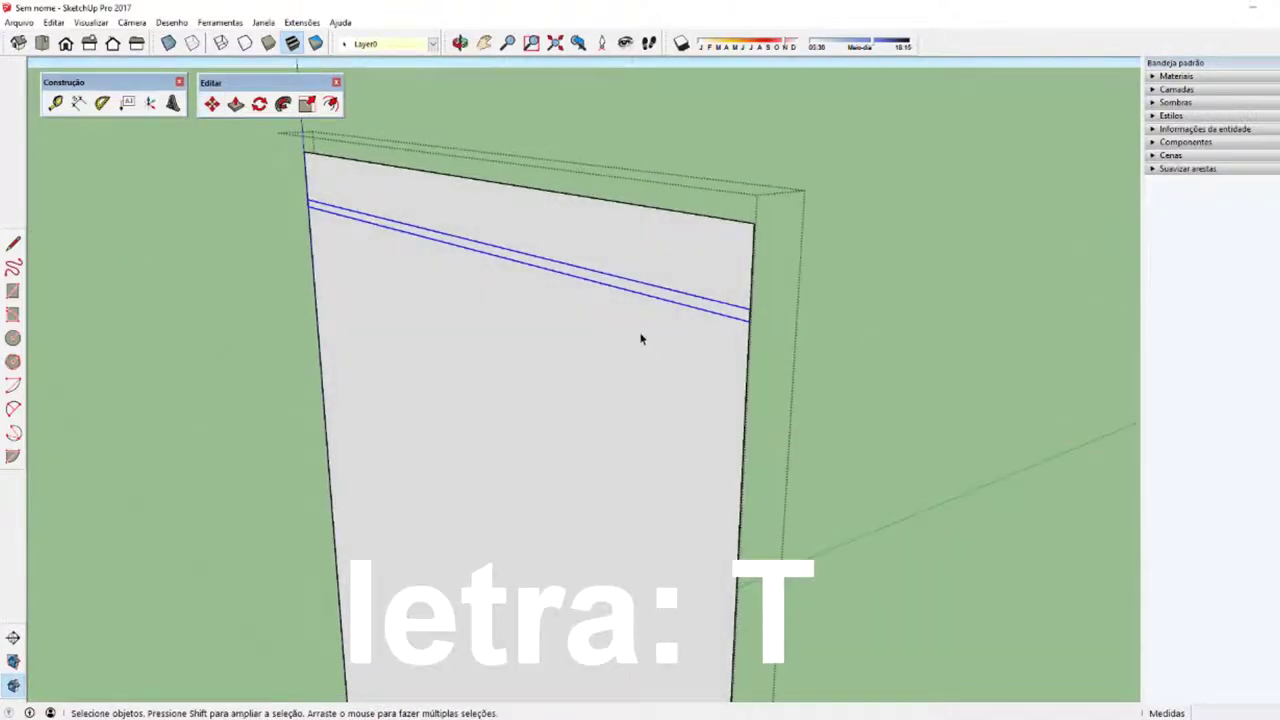
left_click(638, 290)
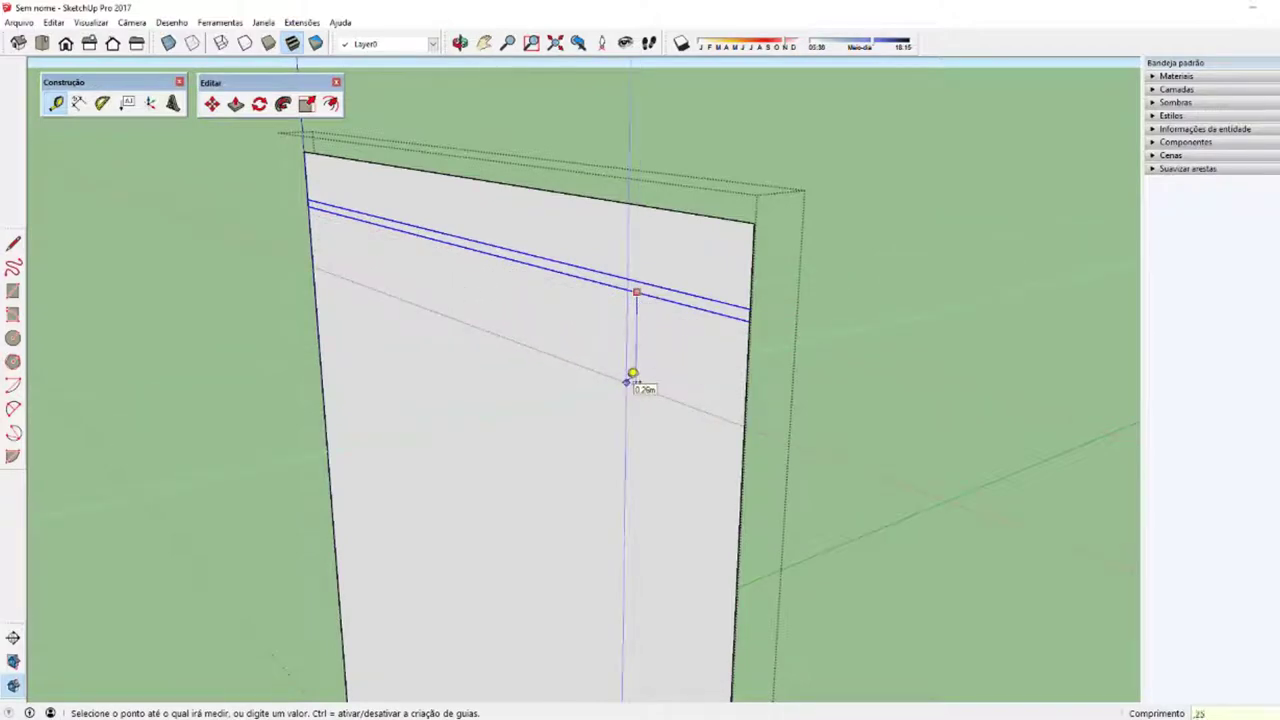
left_click(632, 374)
Step: Cancel a second measurement, return to Select and pick the panel's top strip
middle_click_drag(666, 297, 557, 280)
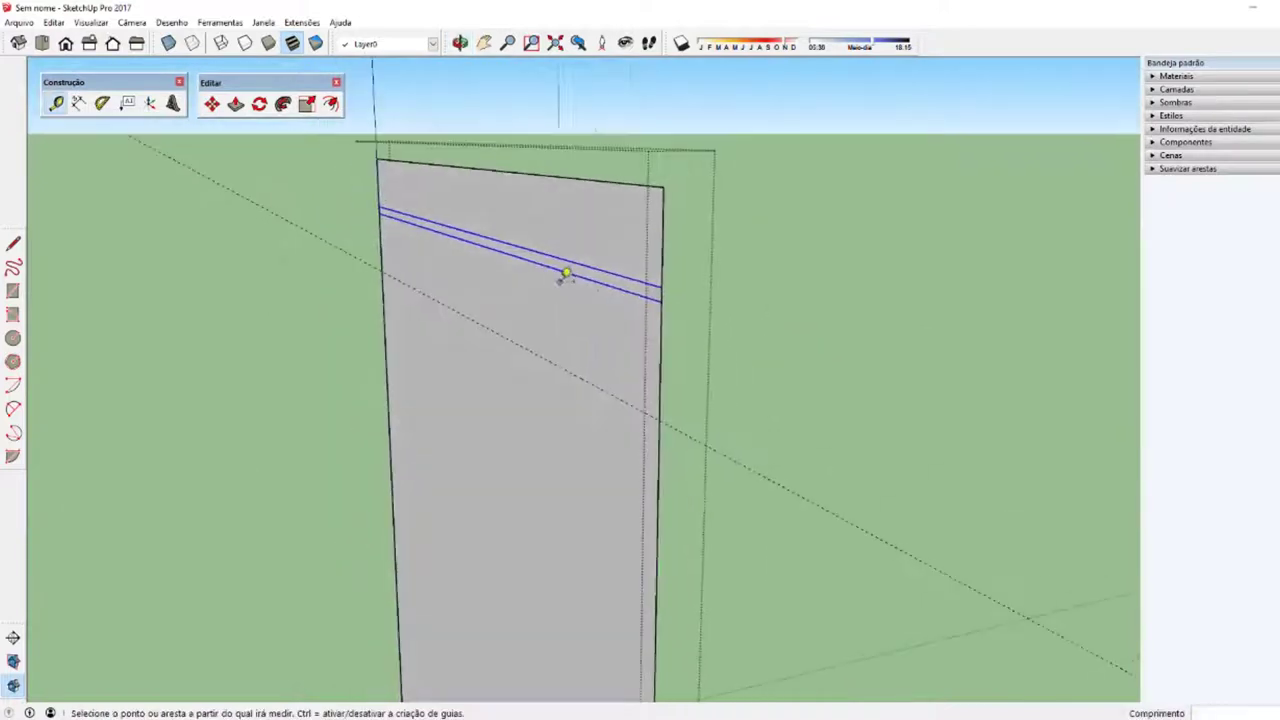
middle_click_drag(626, 378, 594, 263)
left_click(600, 281)
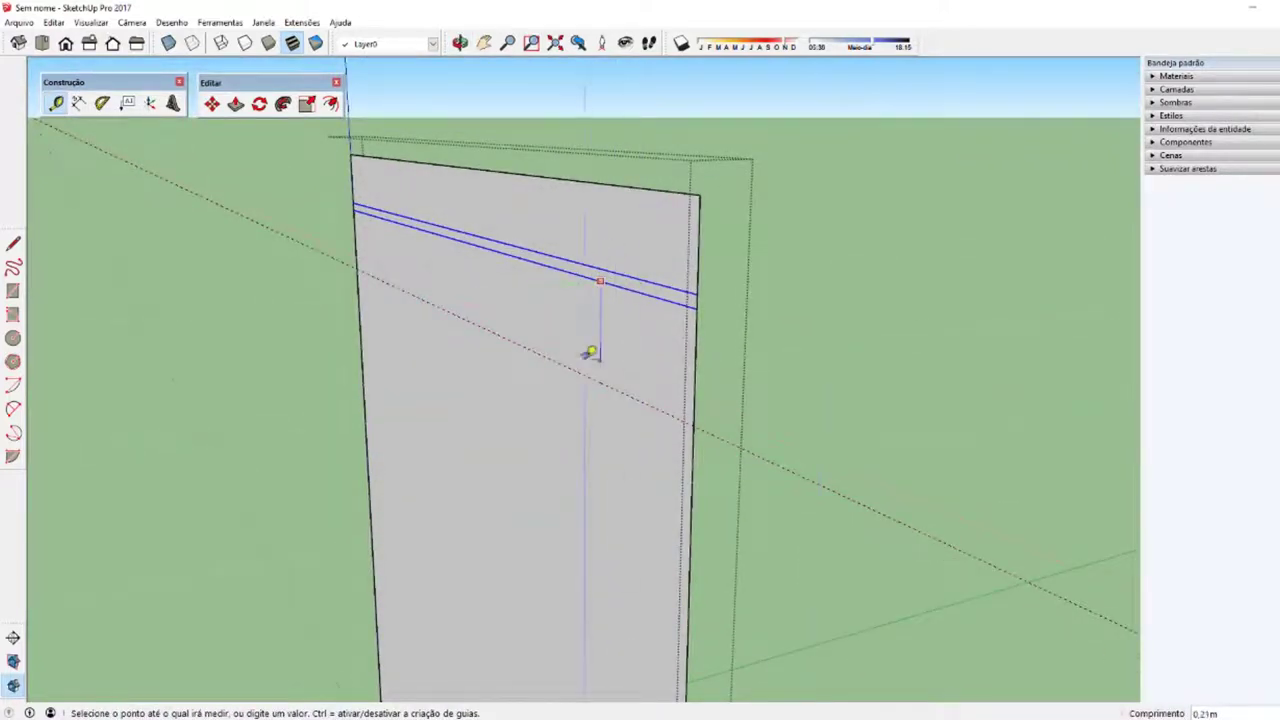
key("Escape")
key("space")
key("Escape")
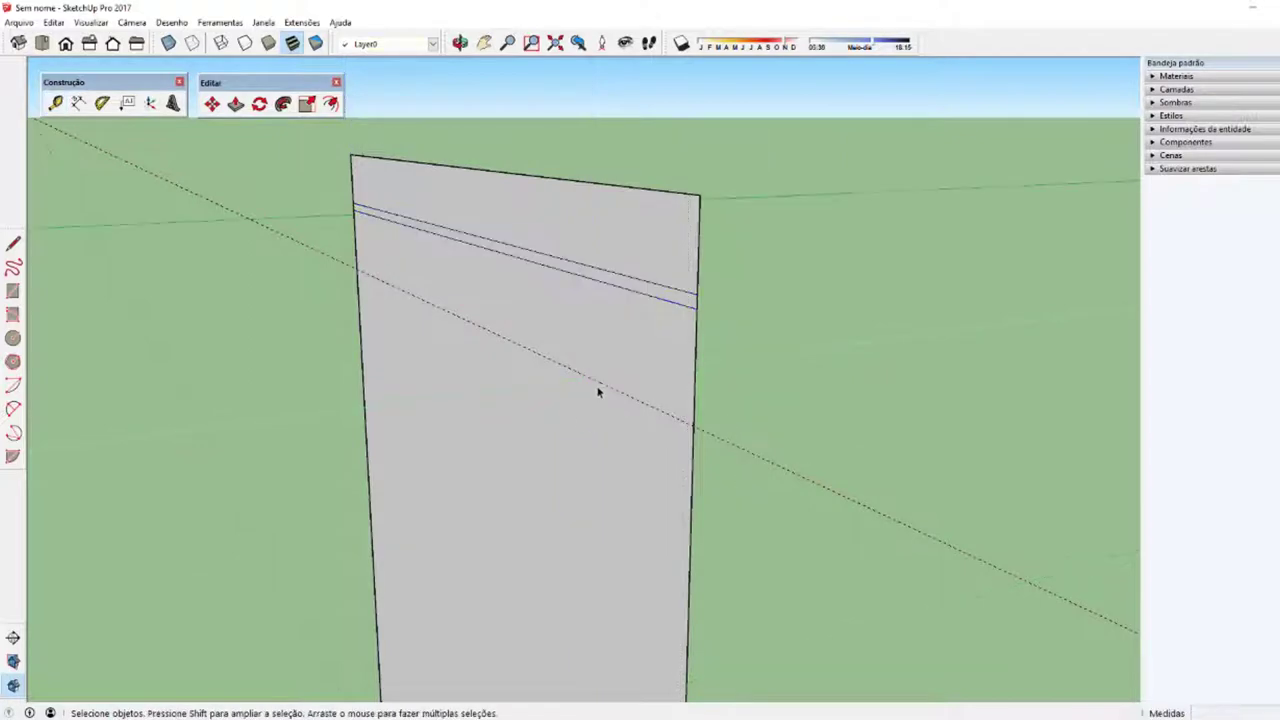
mouse_move(785, 340)
middle_mouse_down()
mouse_move(651, 360)
mouse_move(666, 351)
mouse_move(480, 286)
mouse_move(551, 260)
middle_mouse_up()
left_click(559, 256)
Step: Select both top lines and copy them straight down onto the 0.29 m guide line
left_click(613, 290)
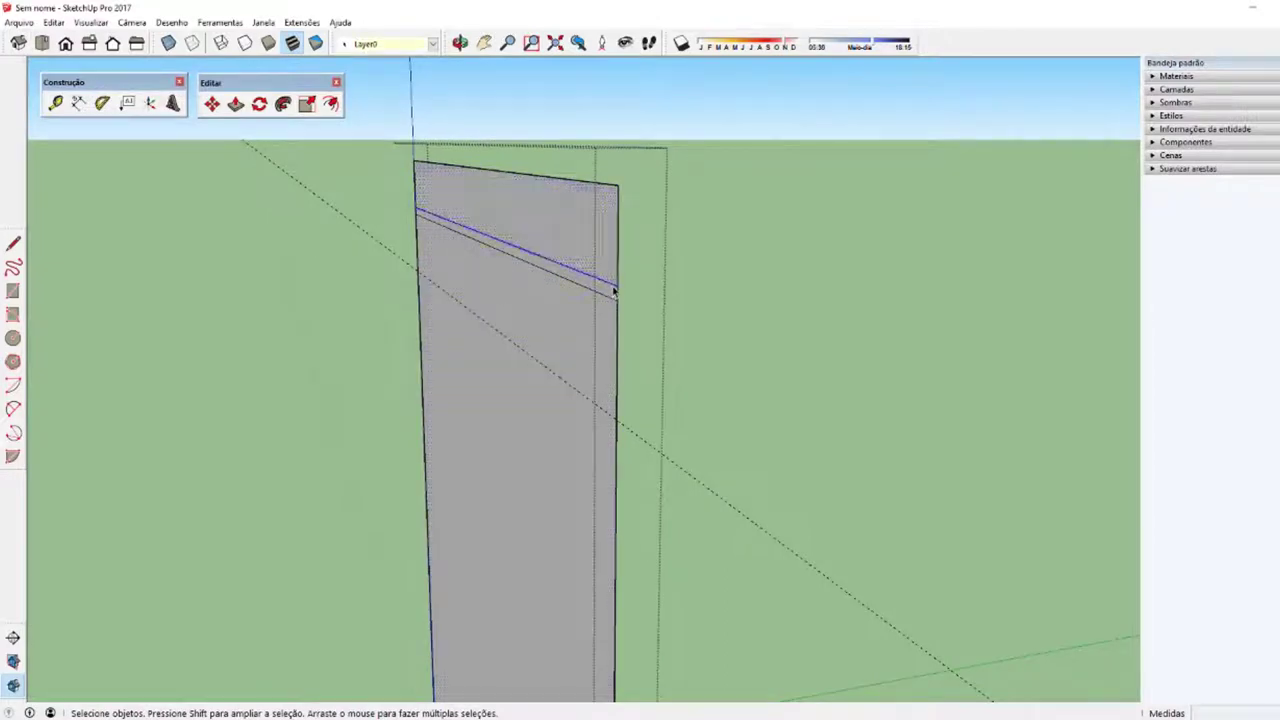
key("ctrl")
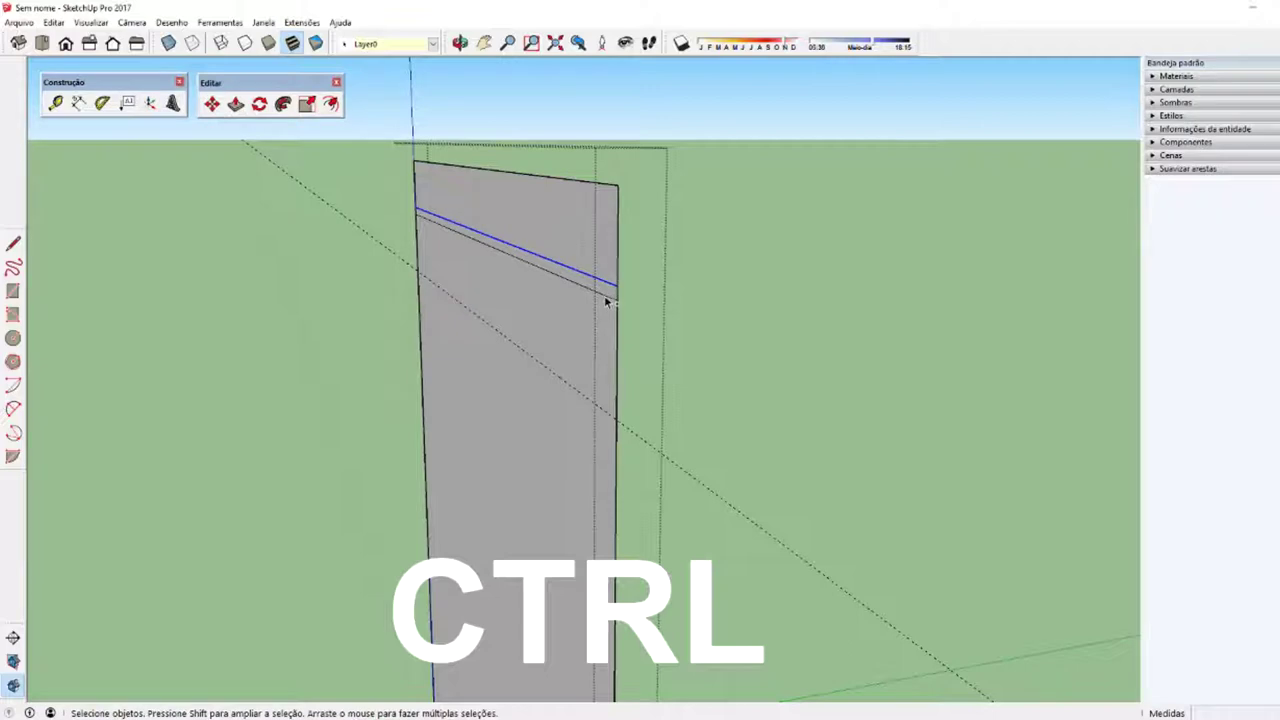
left_click(606, 298, "ctrl")
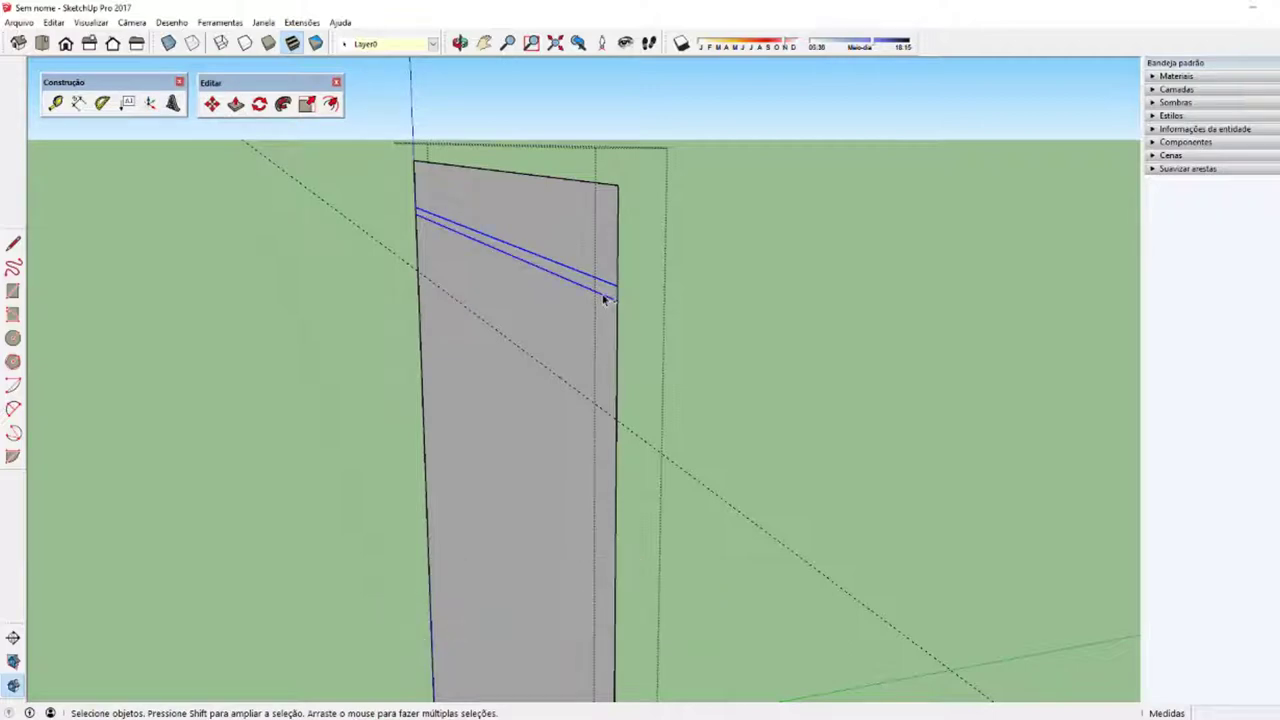
key("m")
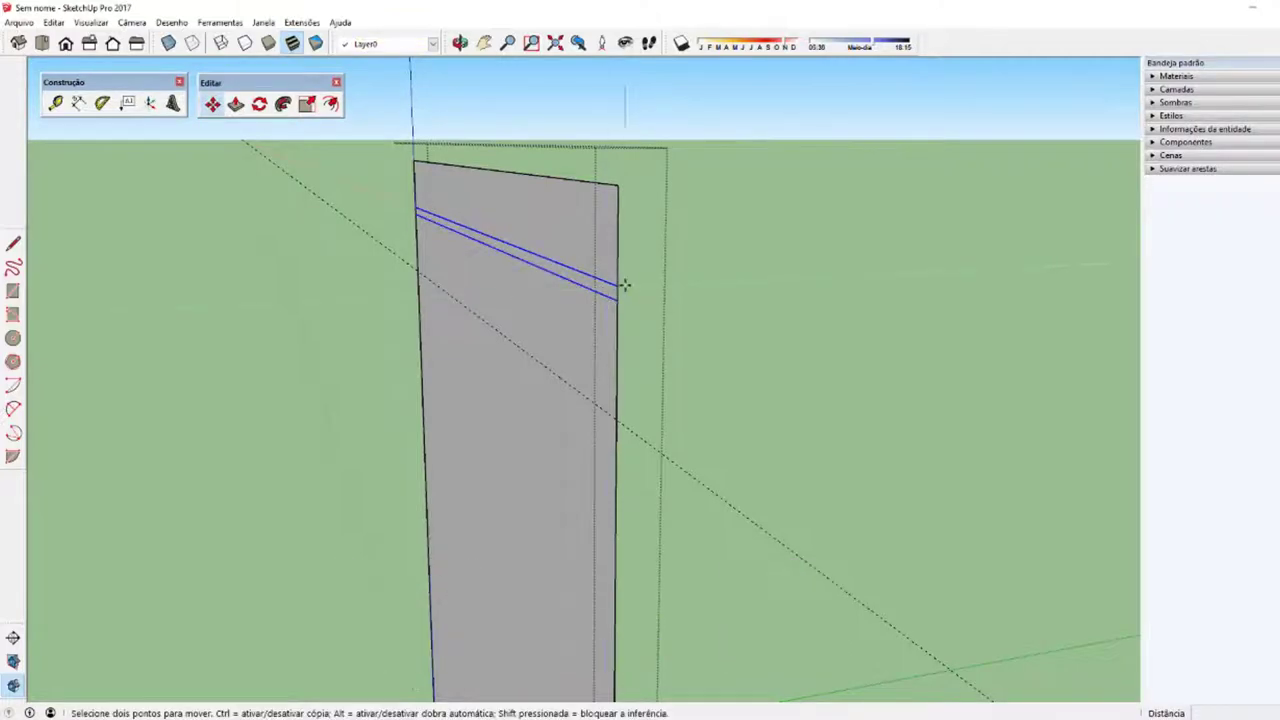
left_click(618, 283)
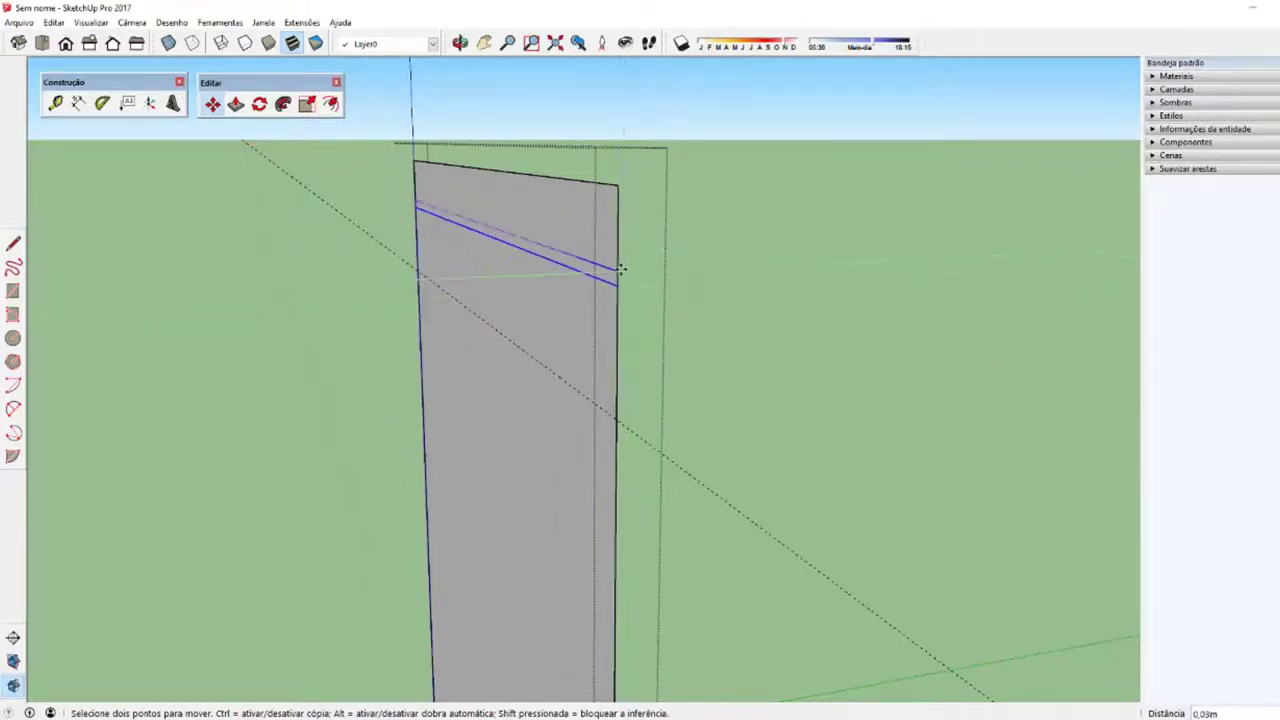
key("ctrl")
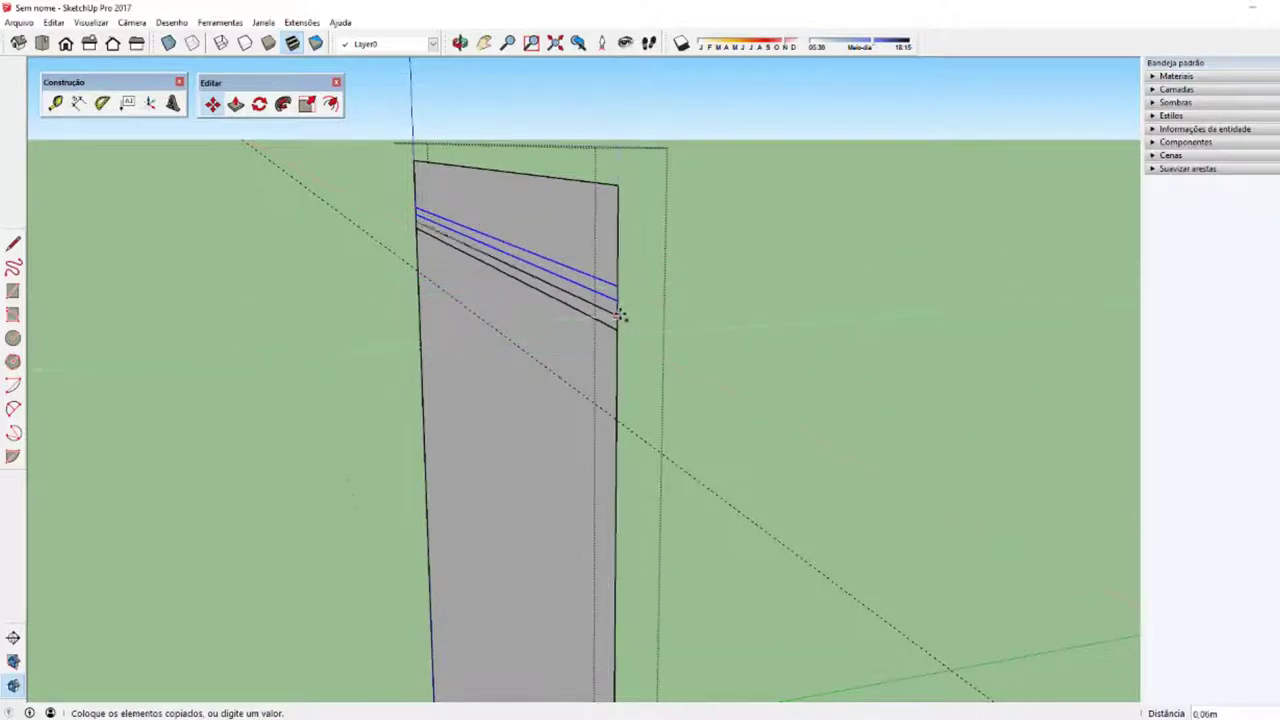
key("Up")
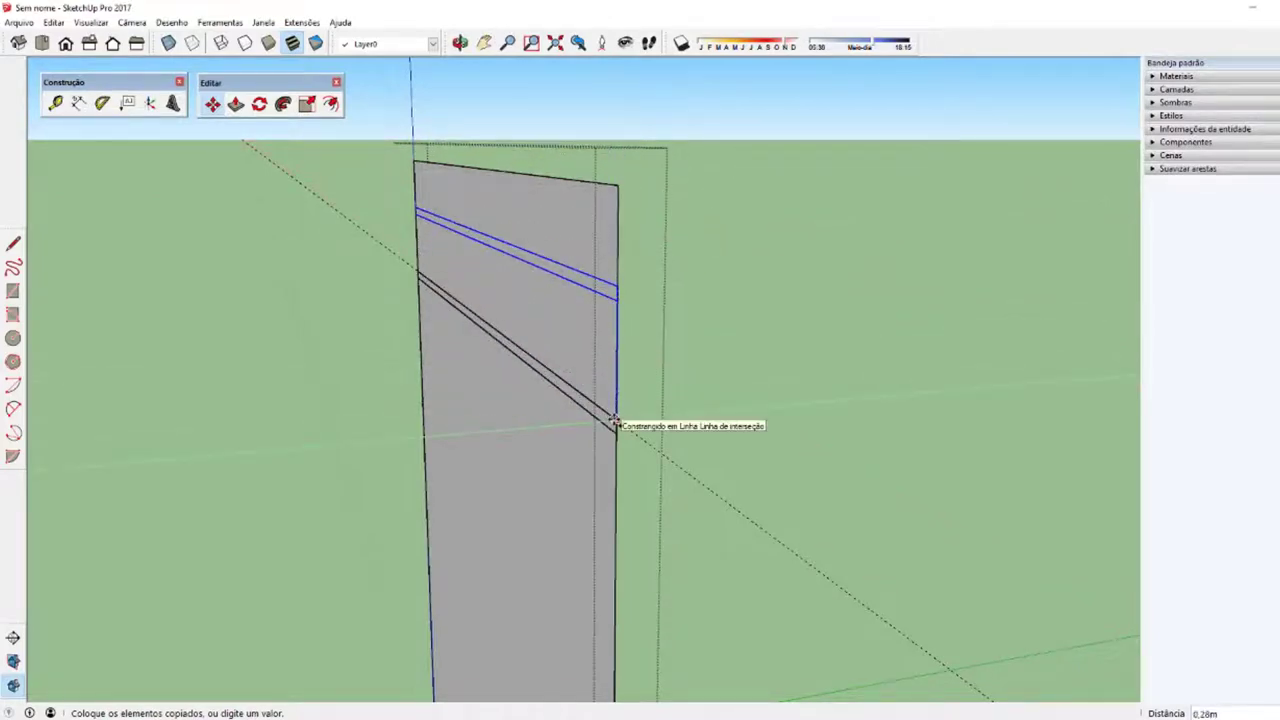
left_click(616, 420)
mouse_move(560, 417)
middle_mouse_down()
mouse_move(681, 403)
mouse_move(826, 420)
mouse_move(534, 431)
mouse_move(571, 431)
middle_mouse_up()
scroll(534, 441, "down", 1)
mouse_move(451, 406)
middle_mouse_down()
mouse_move(560, 383)
mouse_move(434, 354)
mouse_move(494, 383)
mouse_move(514, 357)
mouse_move(480, 349)
mouse_move(534, 366)
middle_mouse_up()
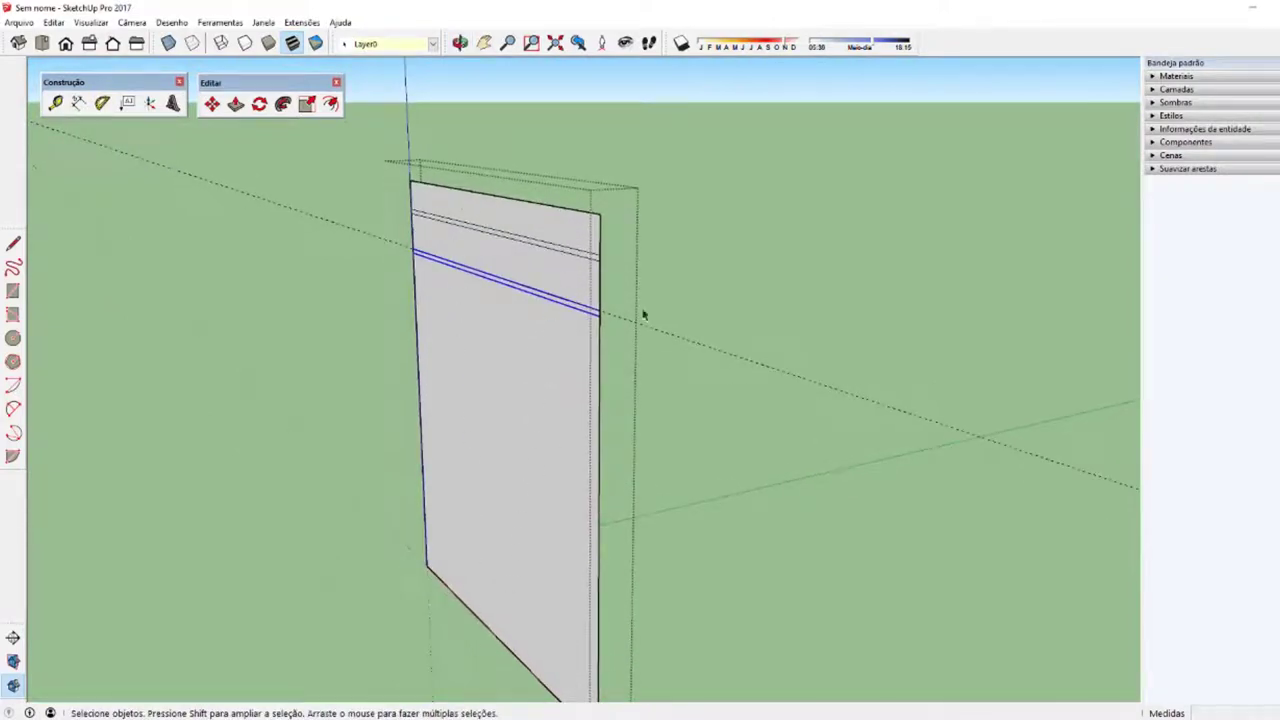
Step: Cancel a started measurement and undo the copied pair of lines with Ctrl+Z
key("t")
left_click(584, 310)
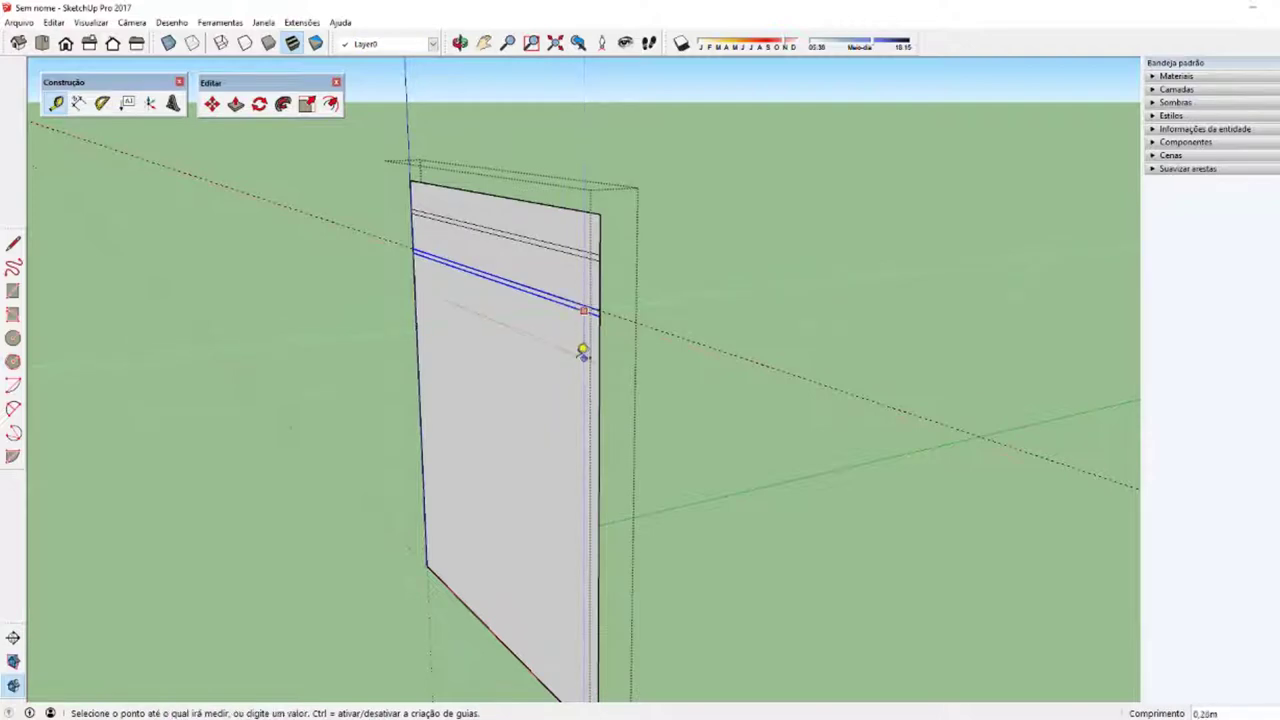
key("space")
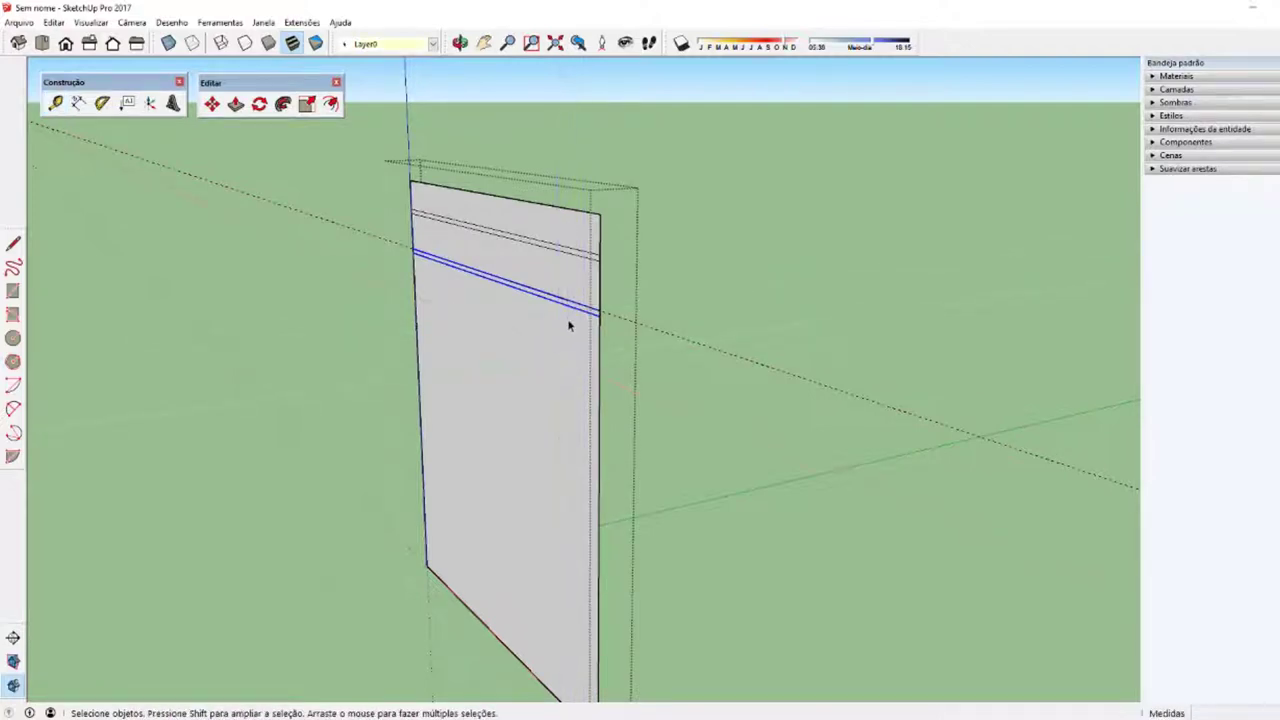
middle_click_drag(568, 325, 580, 326)
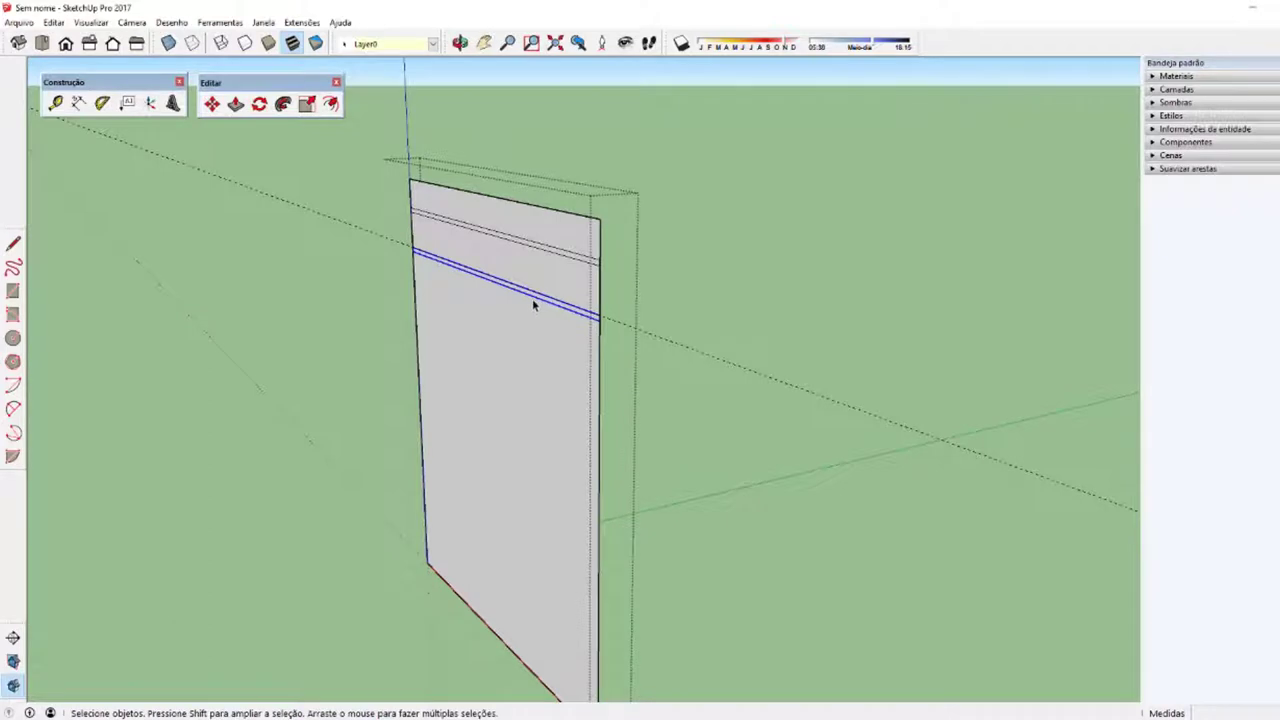
key("ctrl+z")
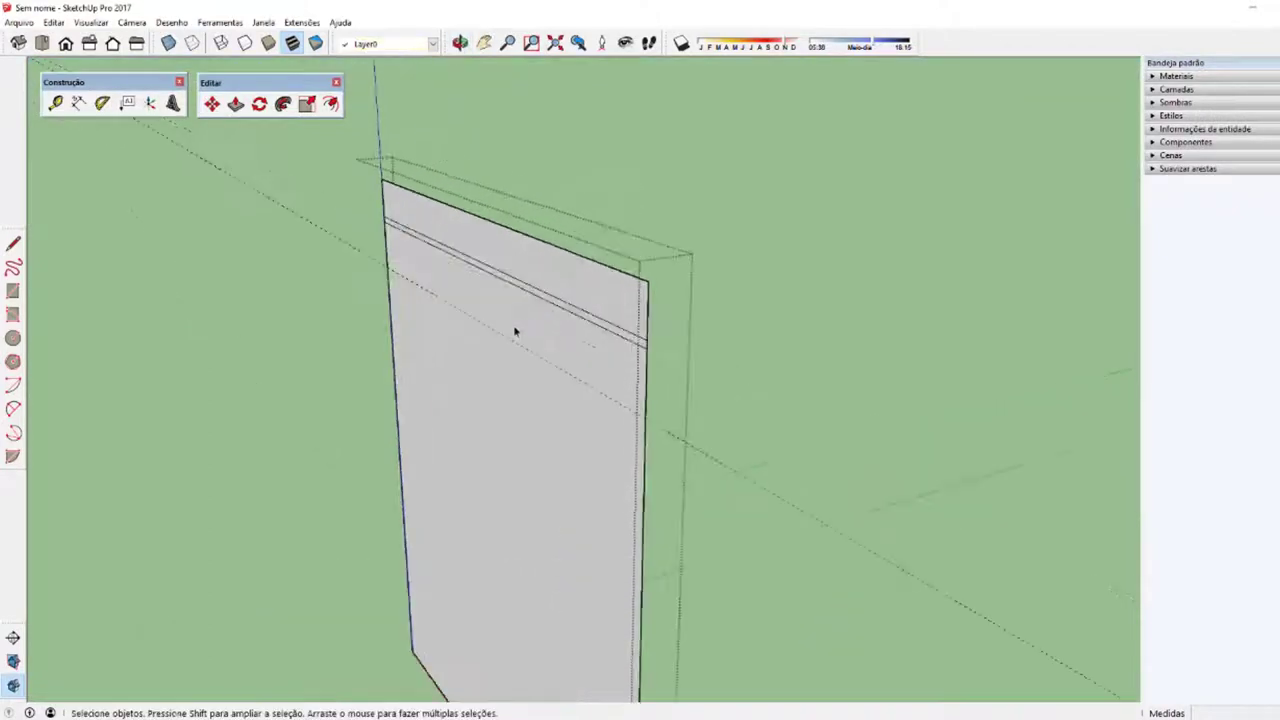
middle_click_drag(559, 329, 586, 274)
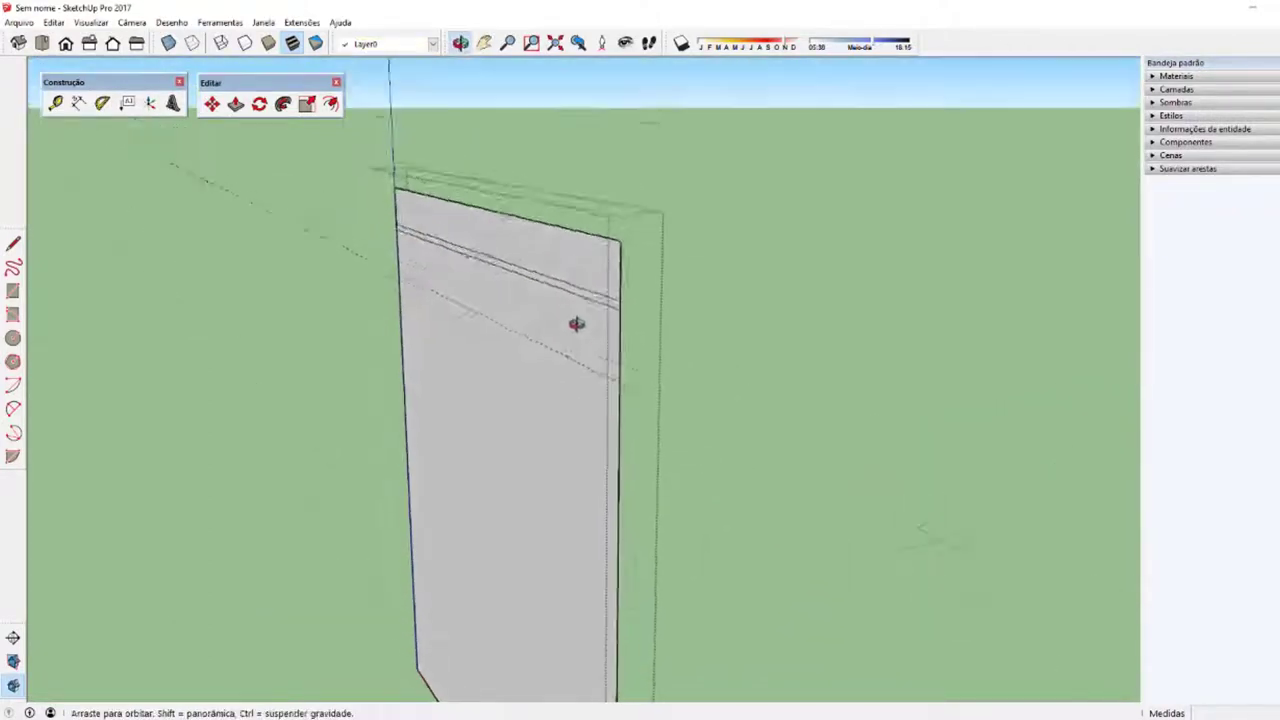
Step: Select the top pair of lines and start a copy, then cancel it
left_click(575, 266)
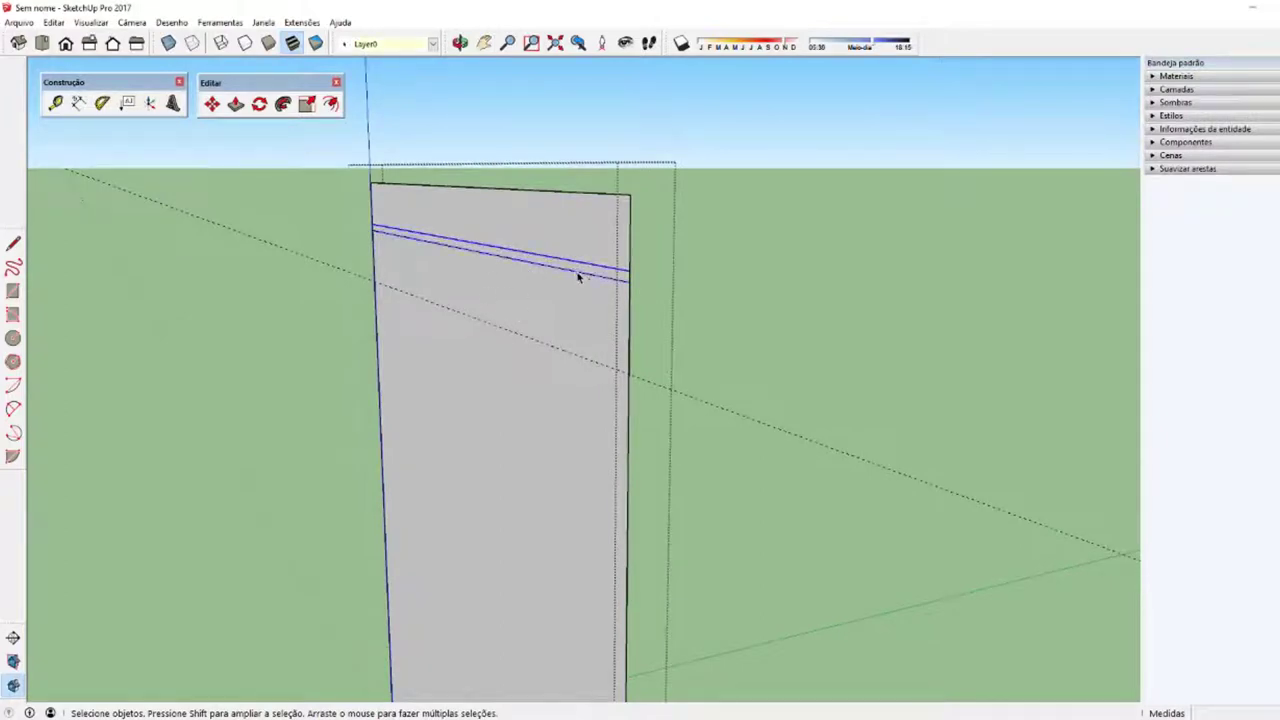
key("m")
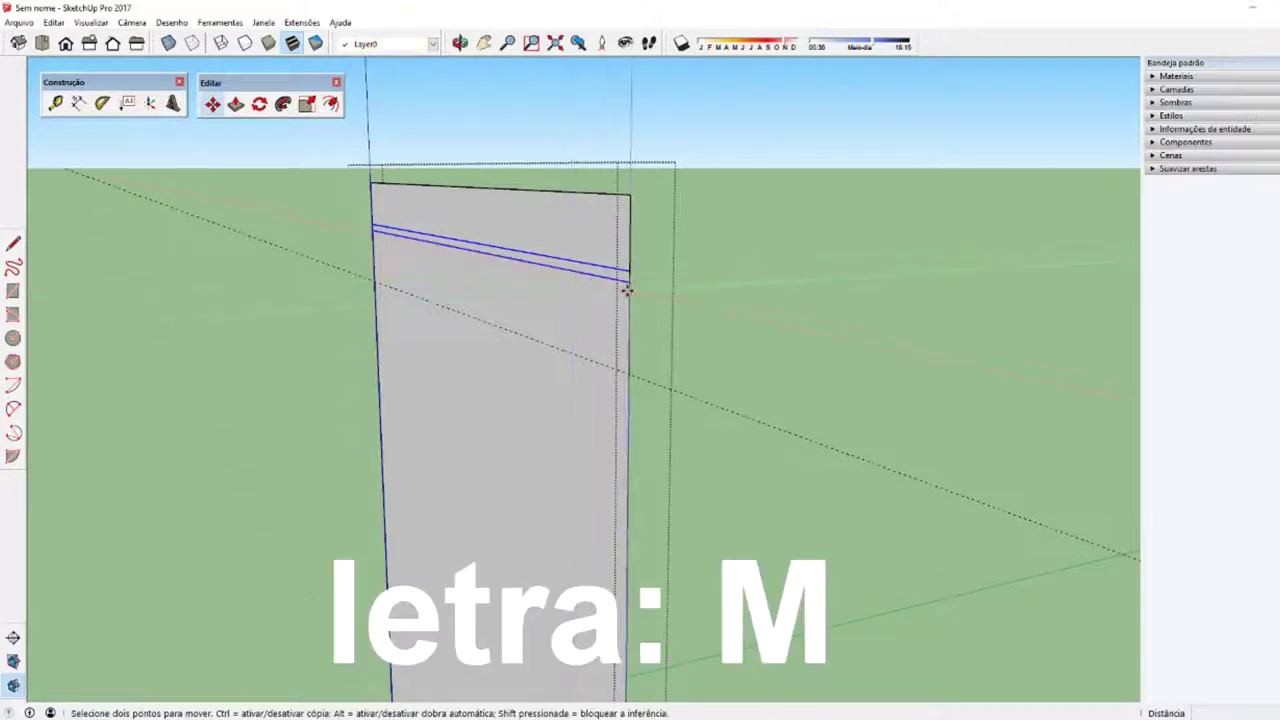
key("ctrl")
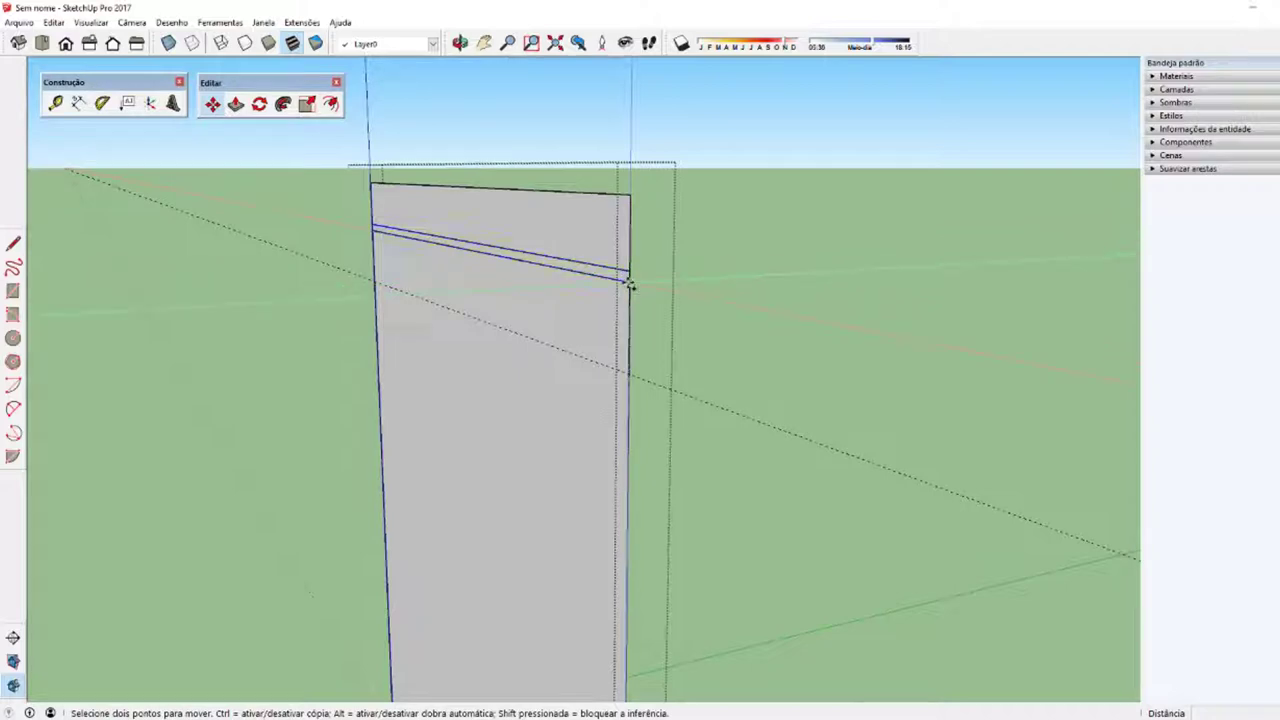
left_click(628, 283)
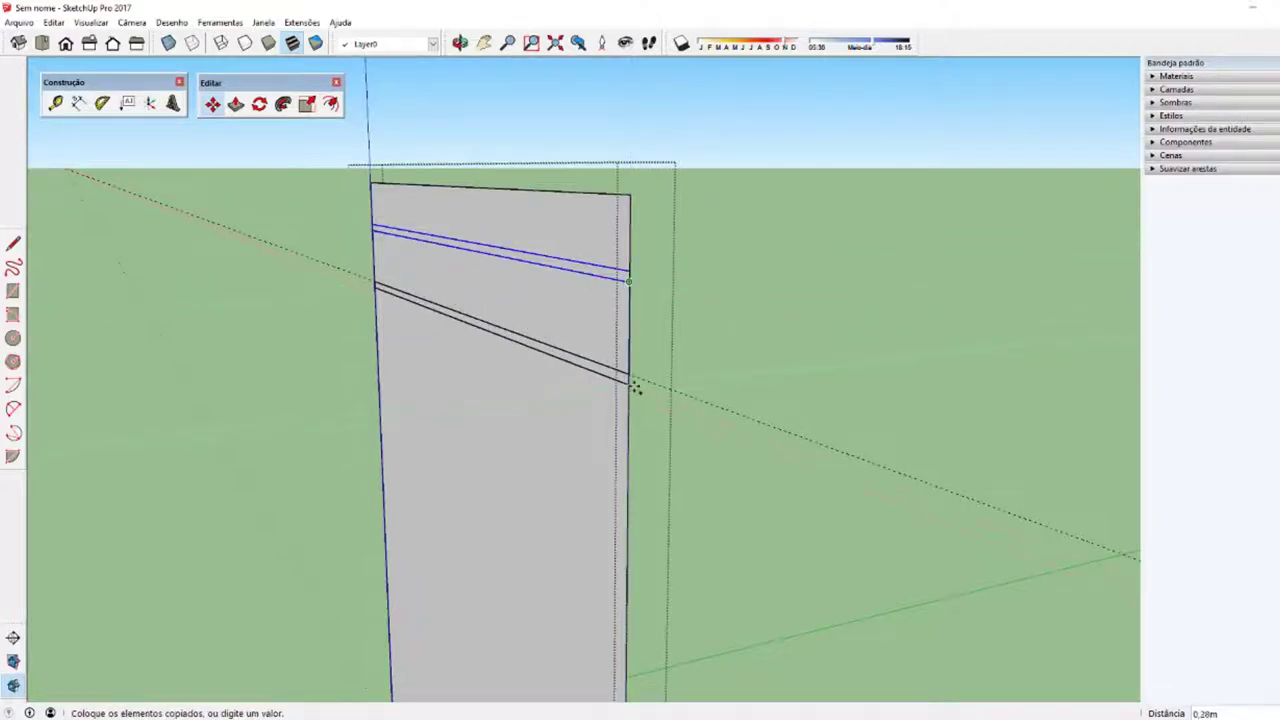
scroll(630, 390, "up", 5)
scroll(626, 386, "down", 1)
scroll(622, 388, "down", 2)
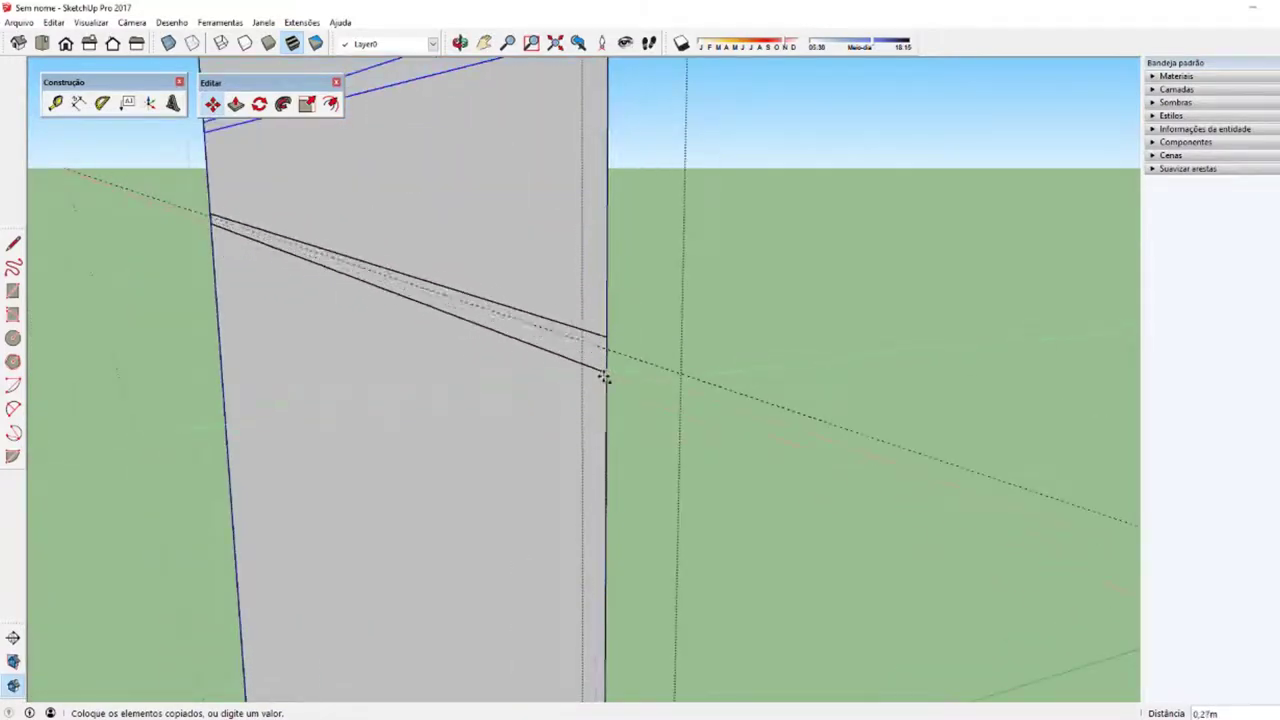
scroll(601, 389, "down", 2)
scroll(601, 390, "down", 1)
key("Escape")
scroll(599, 385, "down", 1)
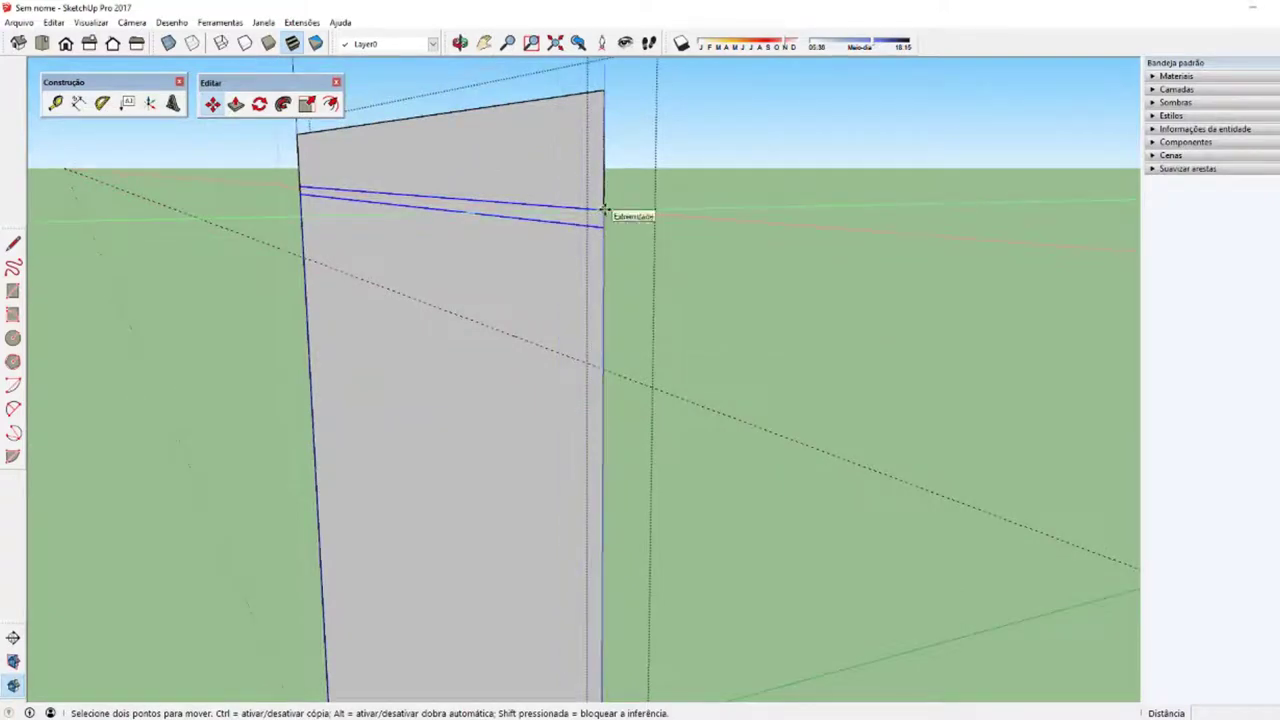
Step: Copy the pair straight down, locked to the vertical axis, onto the guide line
left_click(603, 210, "ctrl")
key("Up")
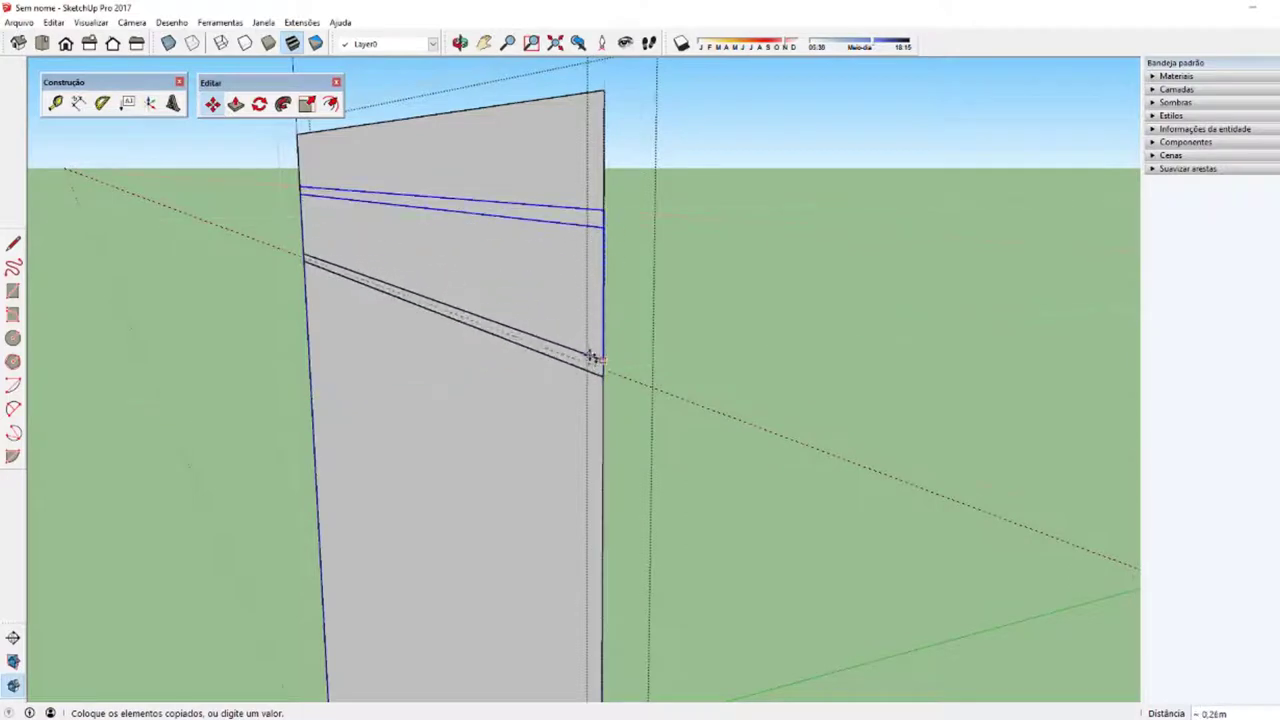
scroll(597, 362, "down", 2)
scroll(597, 364, "down", 1)
scroll(598, 368, "down", 1)
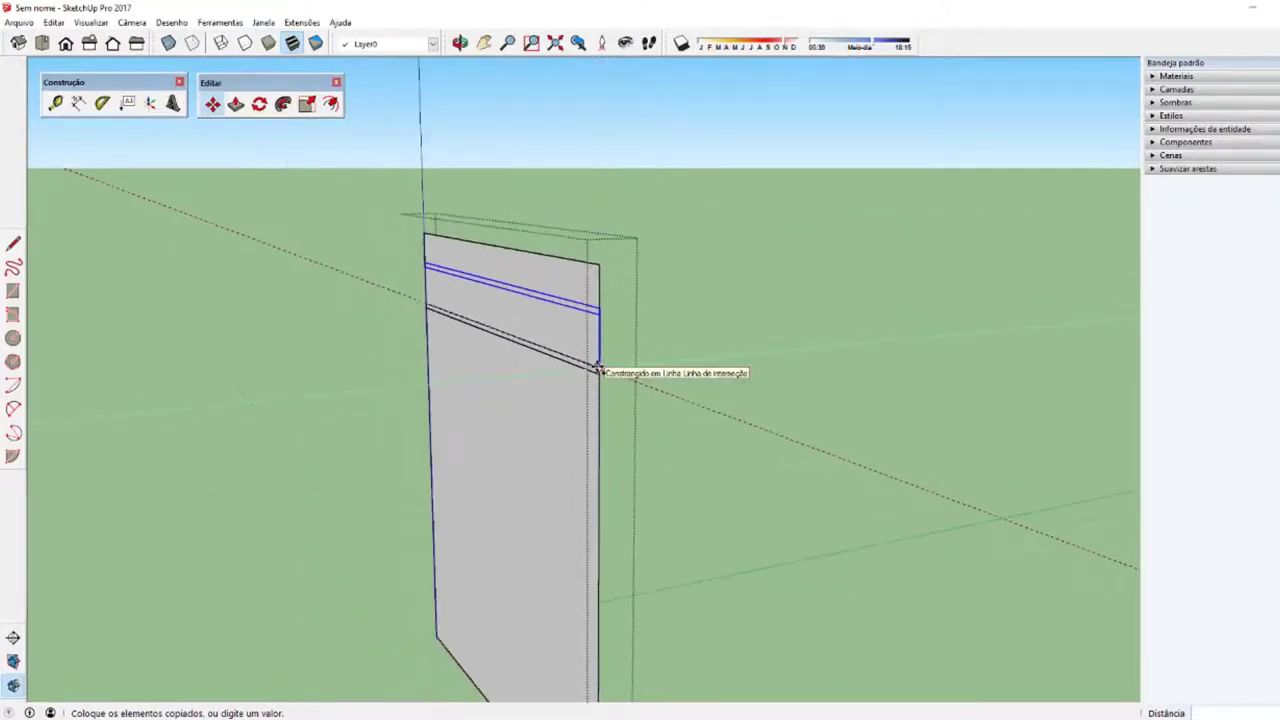
left_click(598, 369)
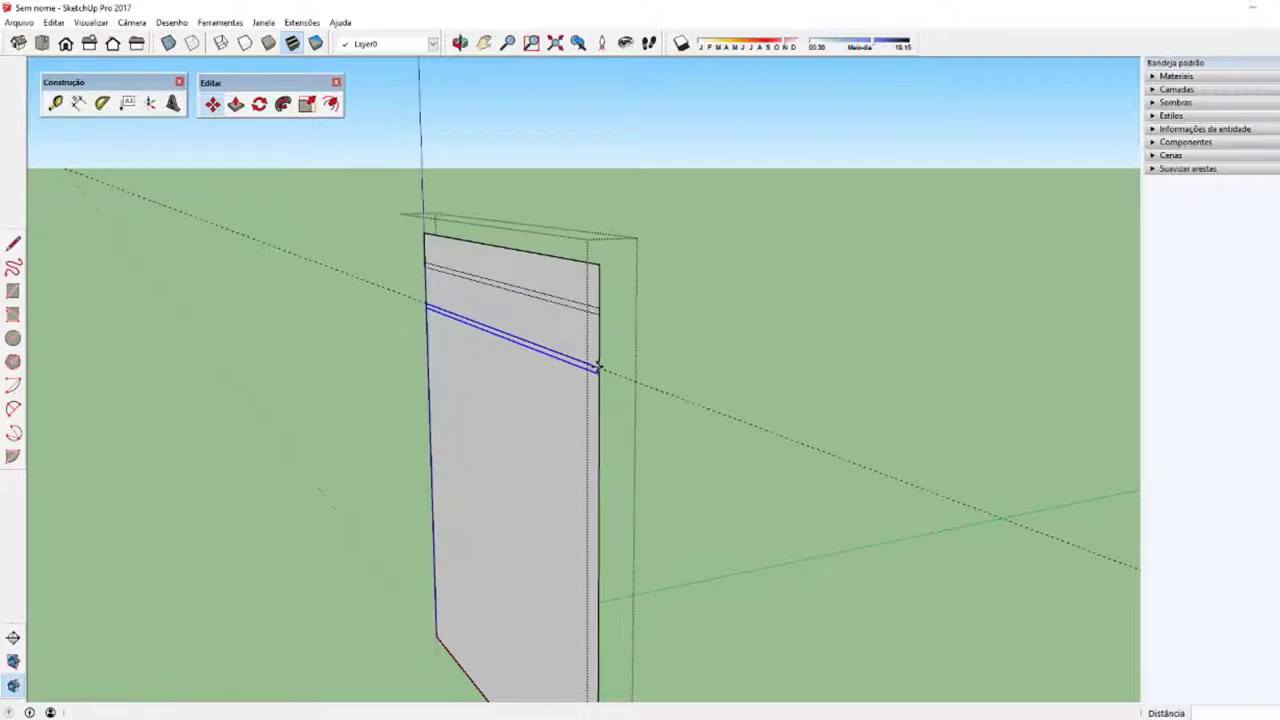
Step: Array the copied pair into 5 evenly spaced copies with x5
key("m")
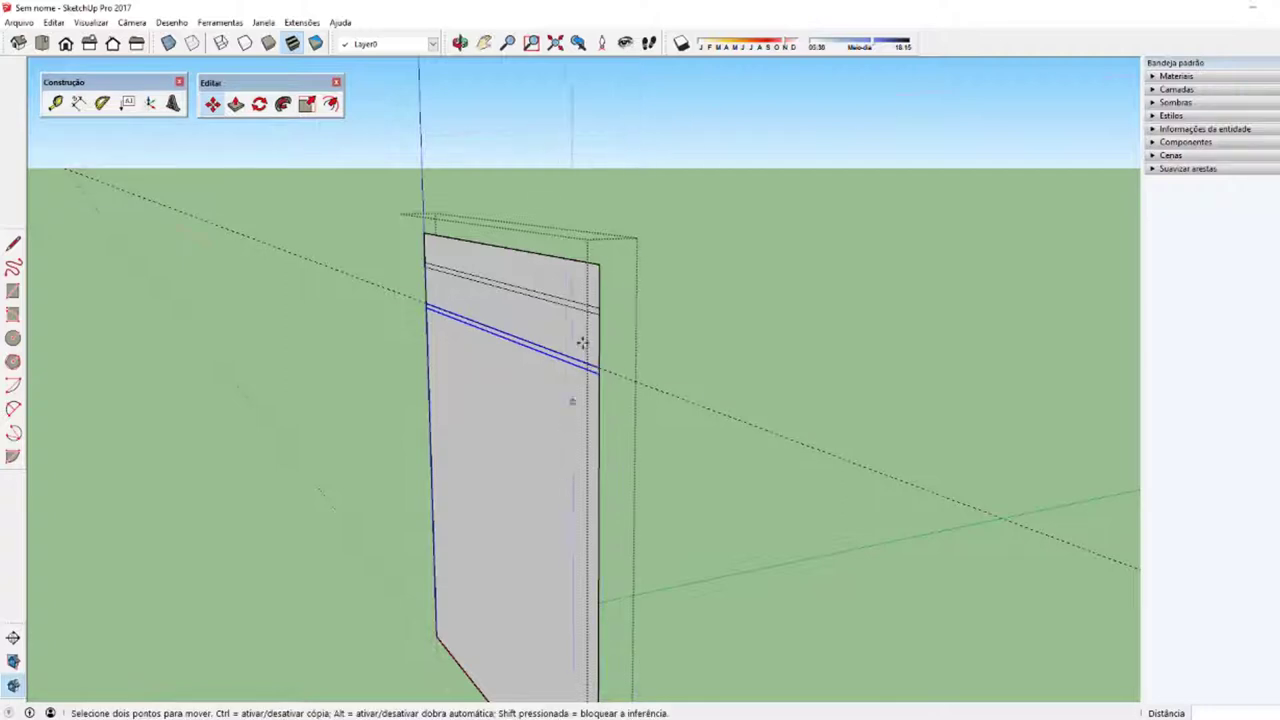
scroll(594, 557, "down", 1)
scroll(594, 557, "down", 1)
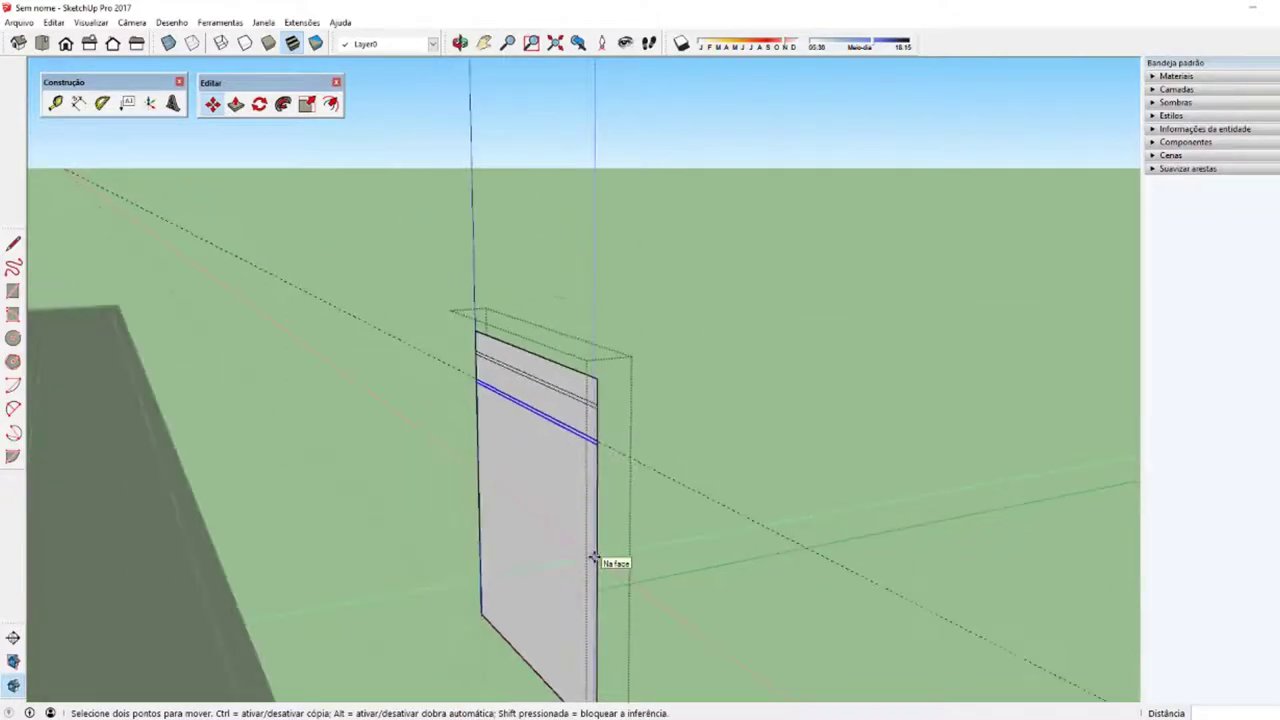
scroll(580, 563, "up", 1)
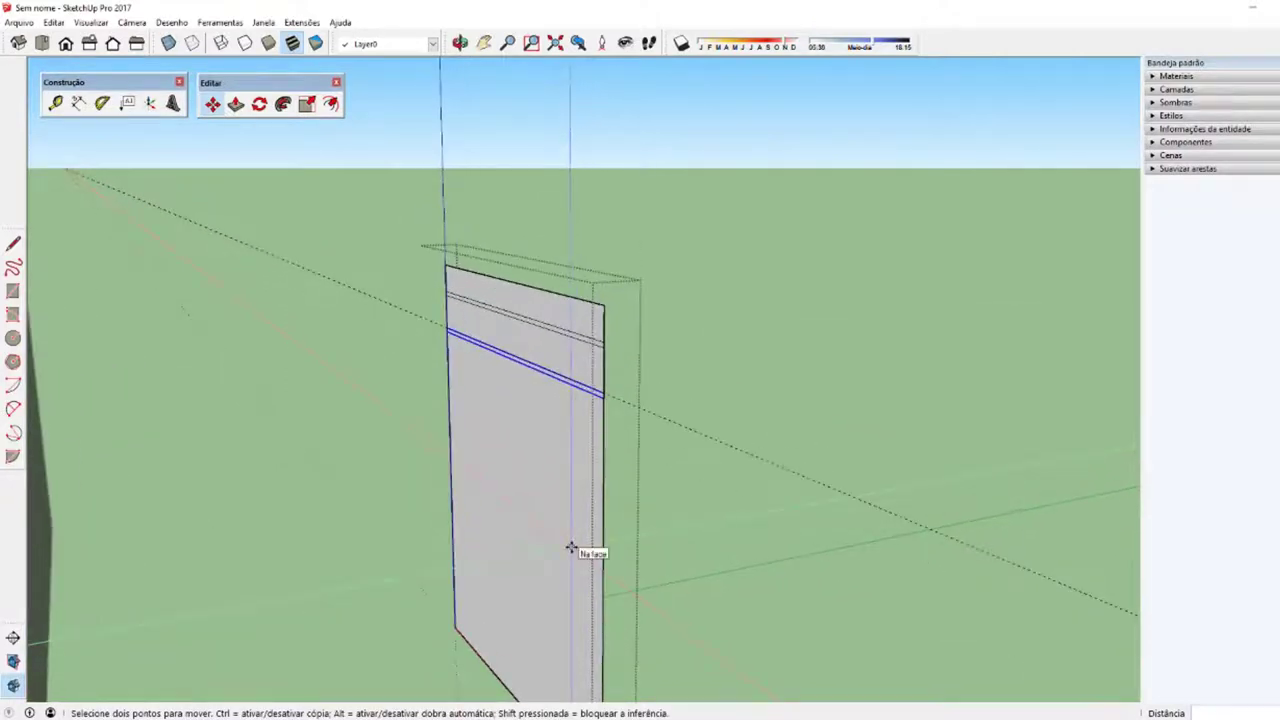
mouse_move(571, 548)
middle_mouse_down()
mouse_move(491, 572)
mouse_move(506, 574)
mouse_move(523, 634)
mouse_move(531, 622)
middle_mouse_up()
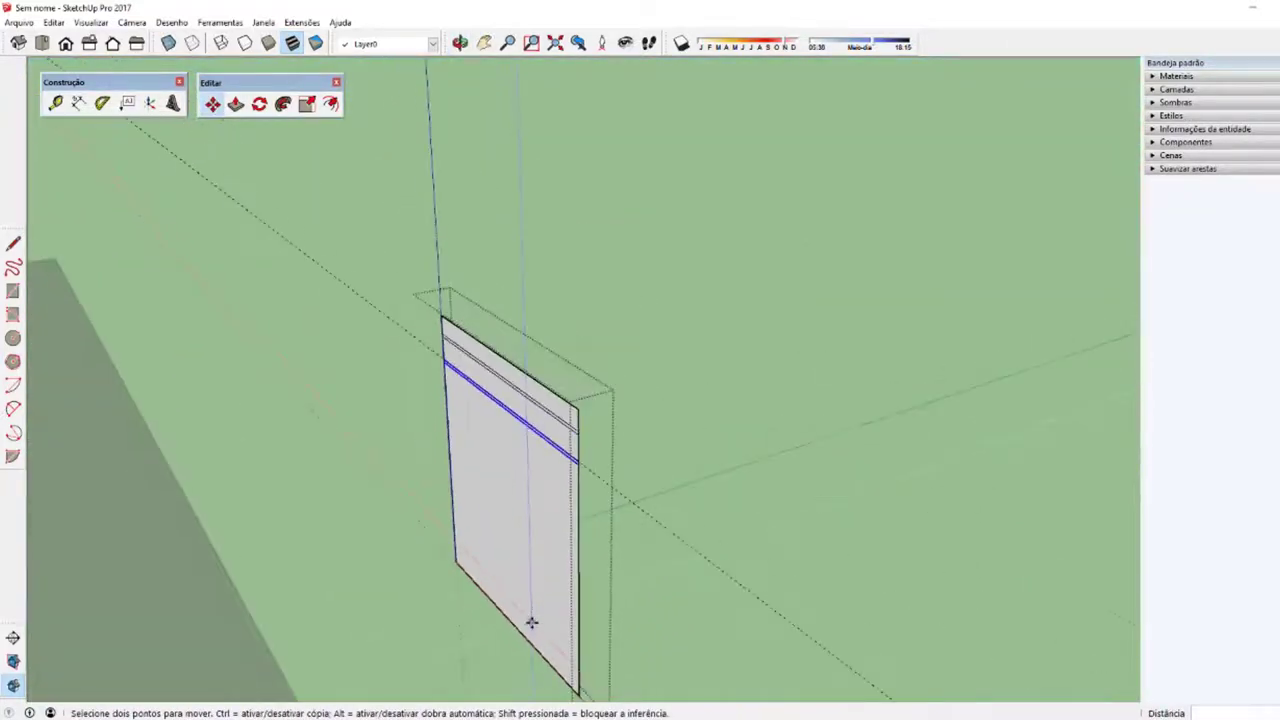
scroll(531, 622, "up", 1)
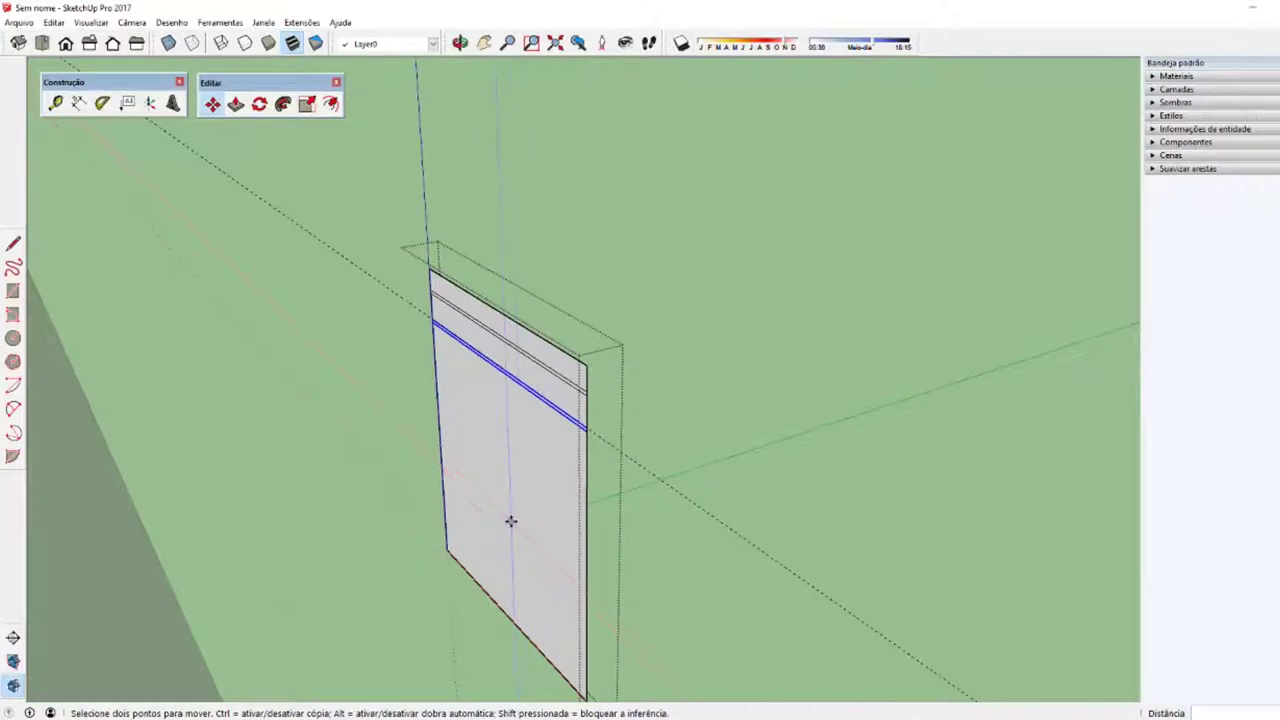
middle_click_drag(520, 457, 561, 329)
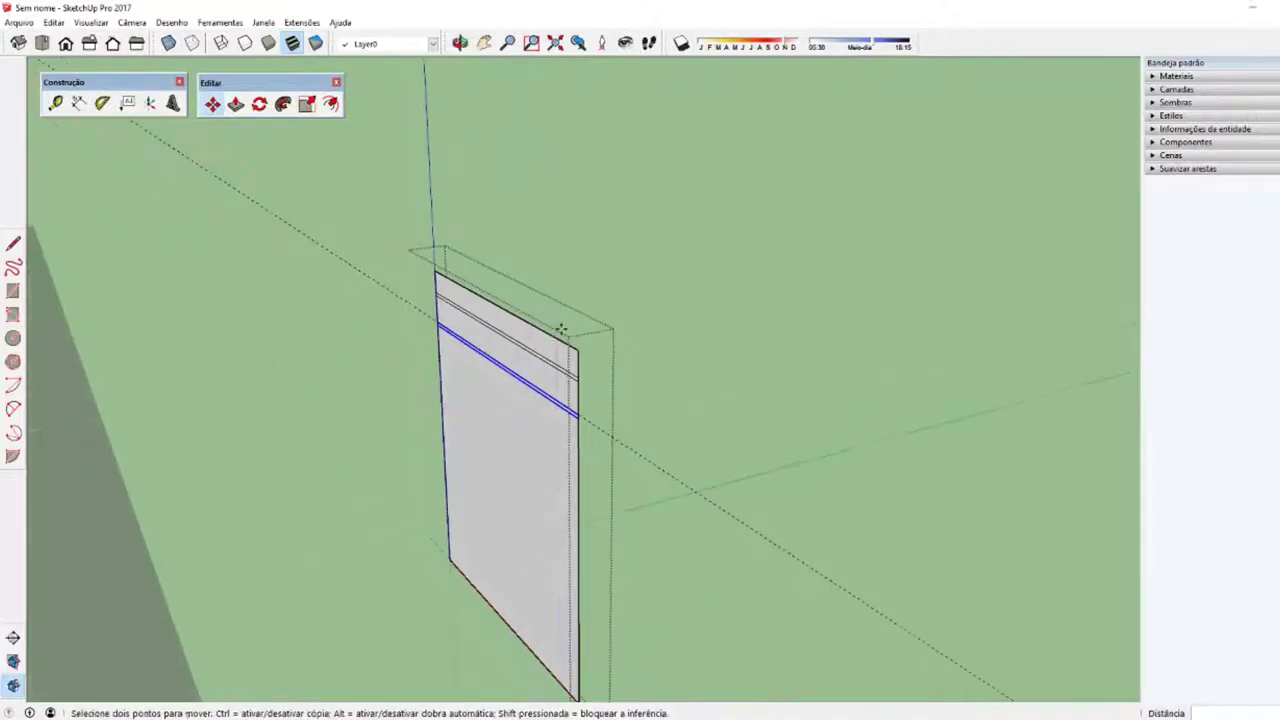
scroll(572, 423, "up", 1)
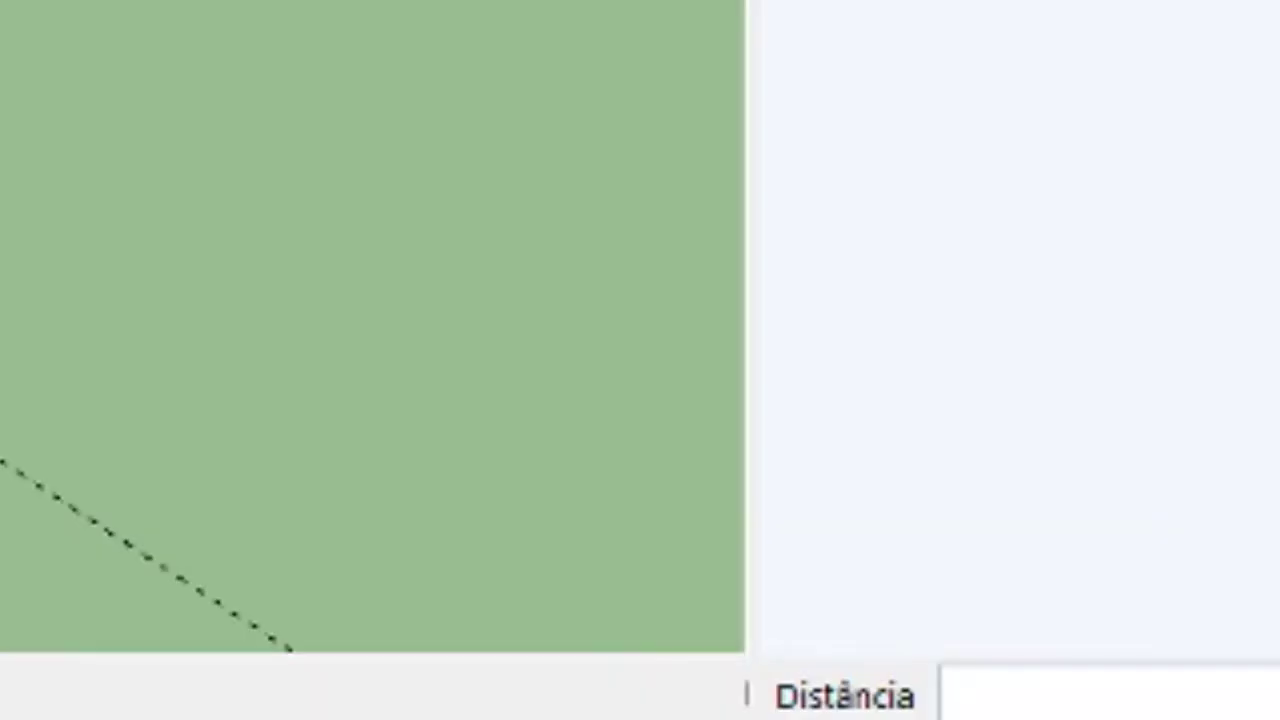
type("x")
type("5")
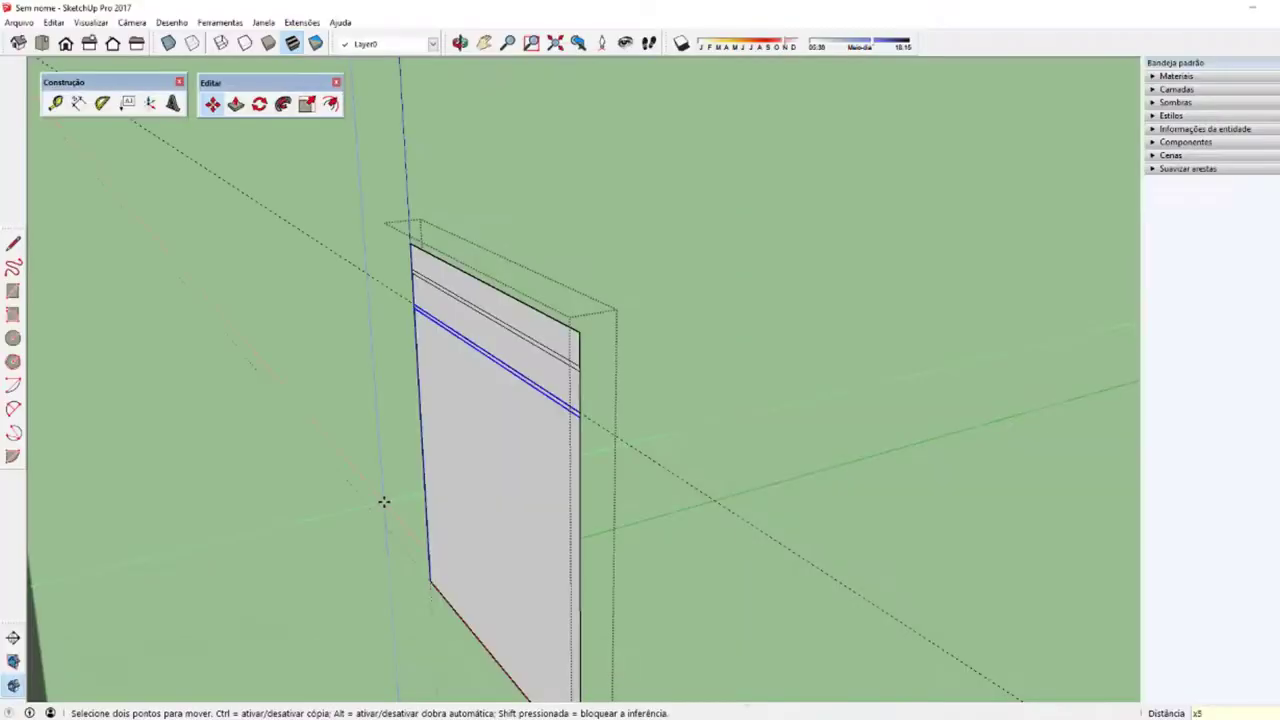
key("Return")
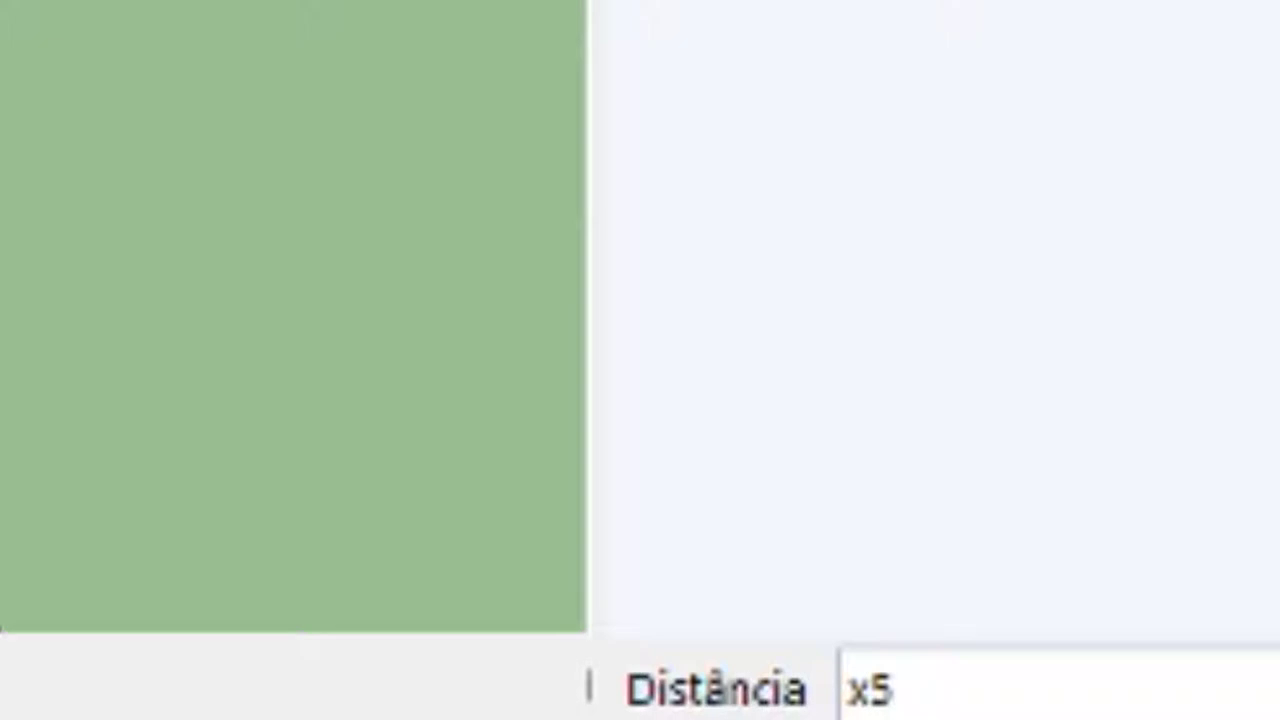
Step: Change the array count to x10, then x9, so strips run down the whole panel
type("x")
type("10")
key("Return")
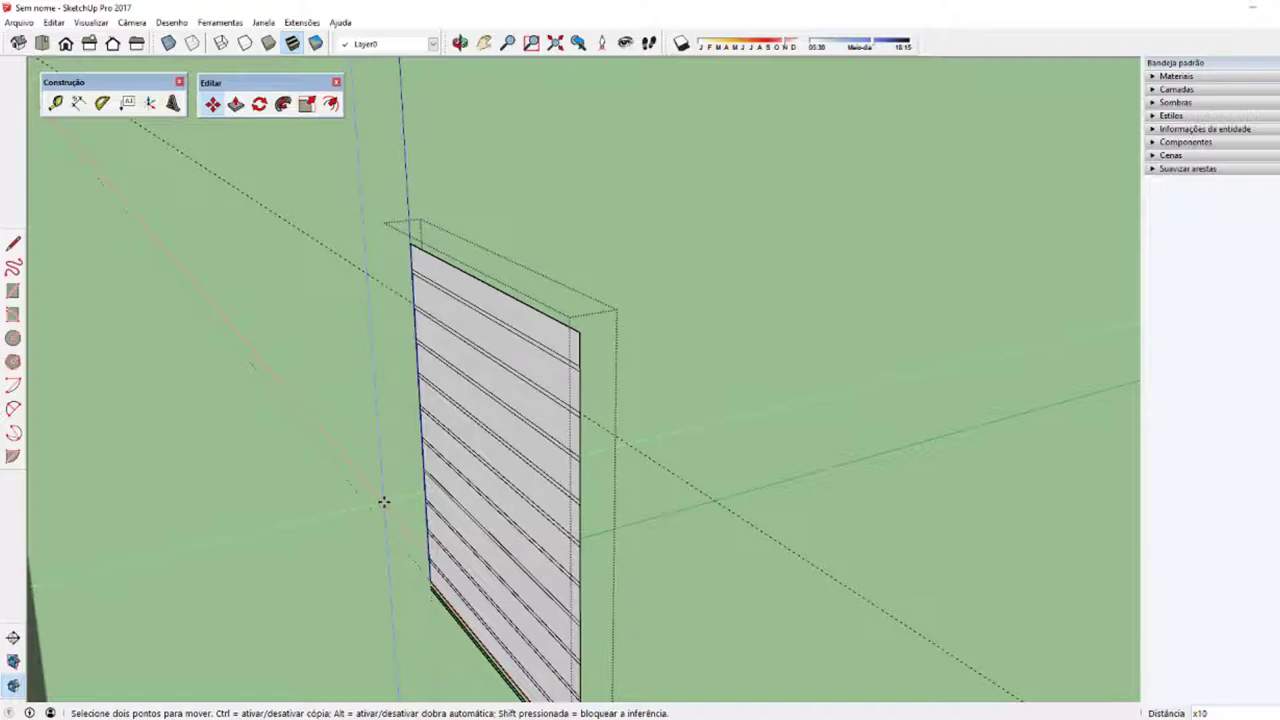
type("x")
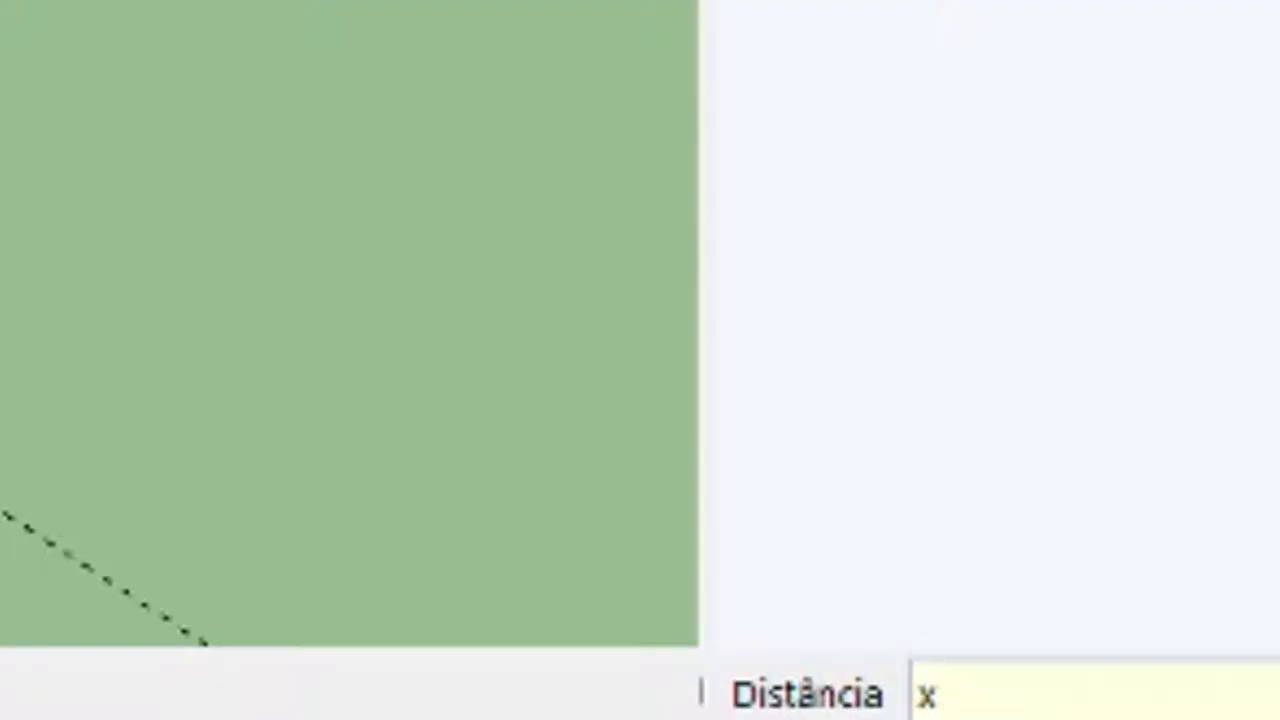
type("9")
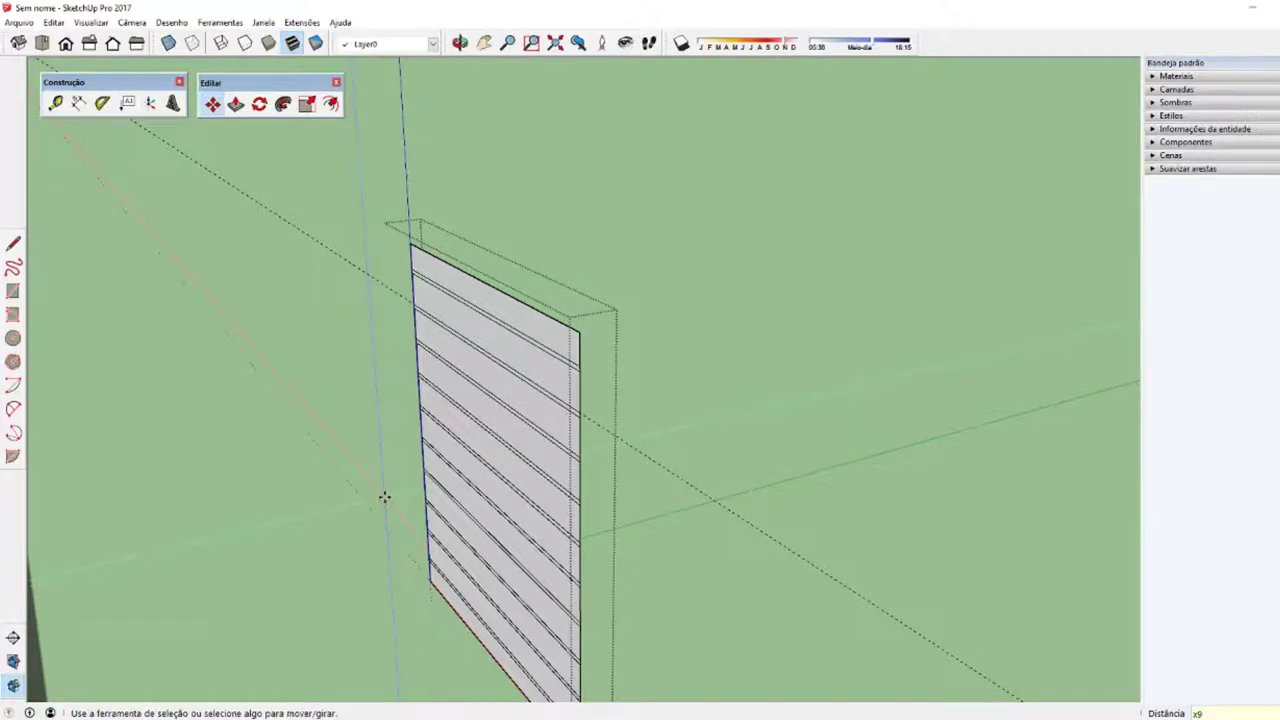
mouse_move(384, 496)
middle_mouse_down()
mouse_move(357, 489)
mouse_move(403, 489)
mouse_move(460, 537)
mouse_move(336, 496)
mouse_move(449, 463)
mouse_move(575, 480)
middle_mouse_up()
key("space")
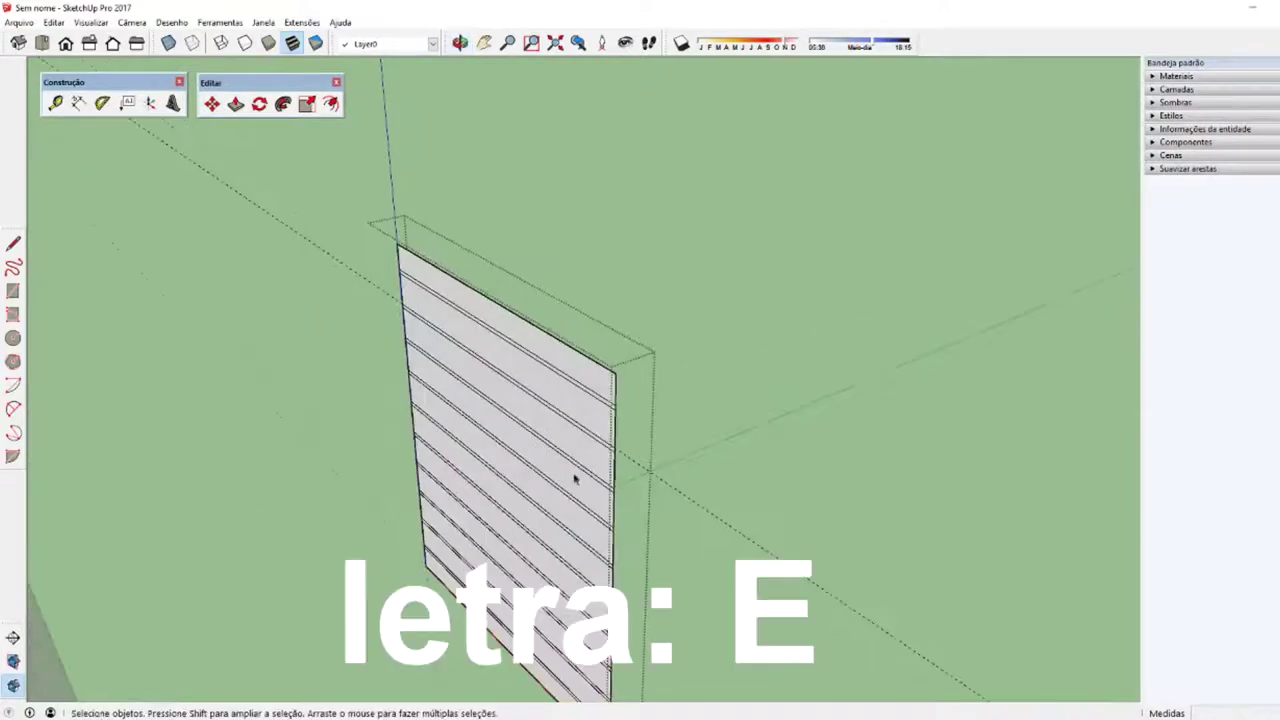
key("e")
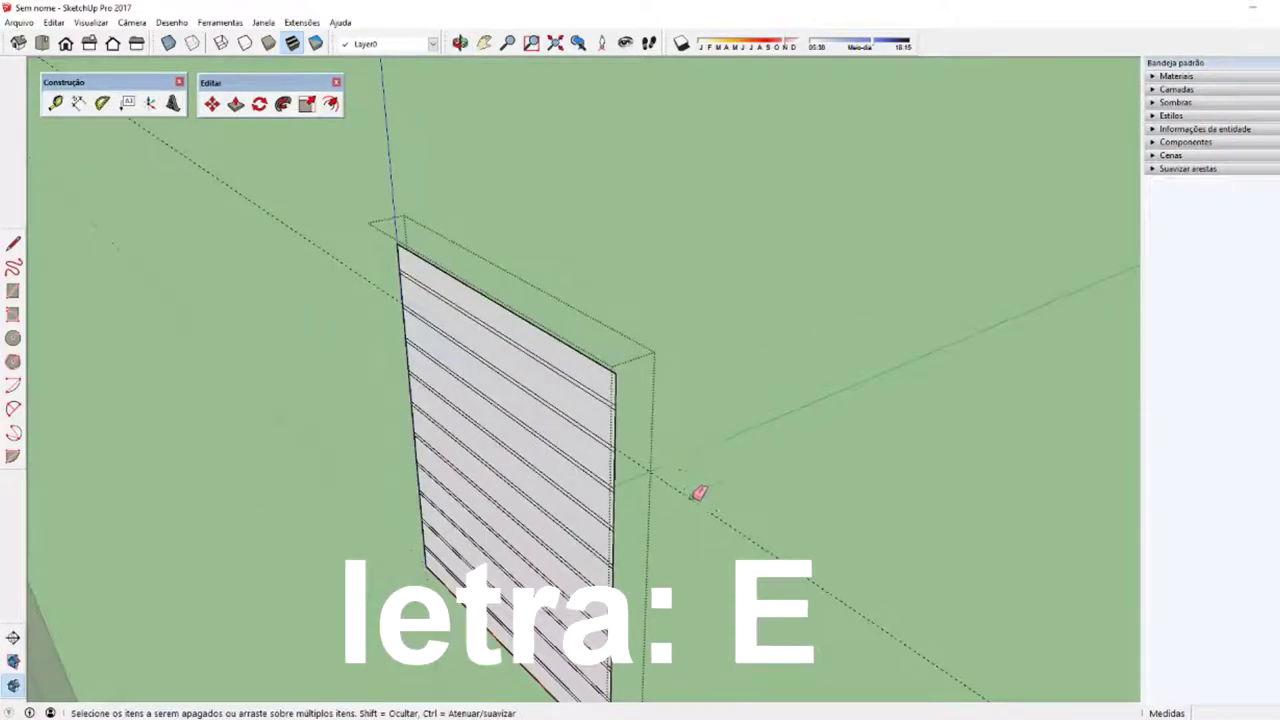
mouse_move(528, 442)
middle_mouse_down()
mouse_move(534, 414)
mouse_move(494, 453)
mouse_move(559, 411)
middle_mouse_up()
key("space")
Step: Pull the top strip out 0.15 m into a shelf
key("p")
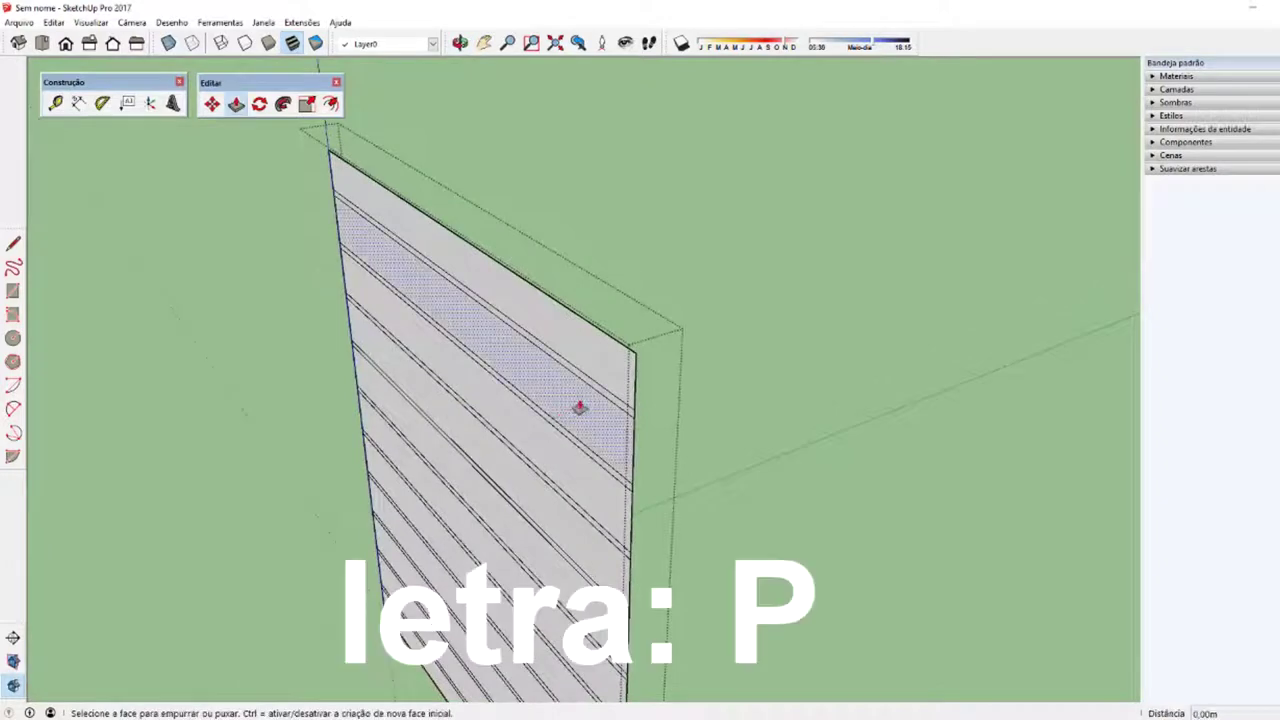
left_click(614, 406)
type("15")
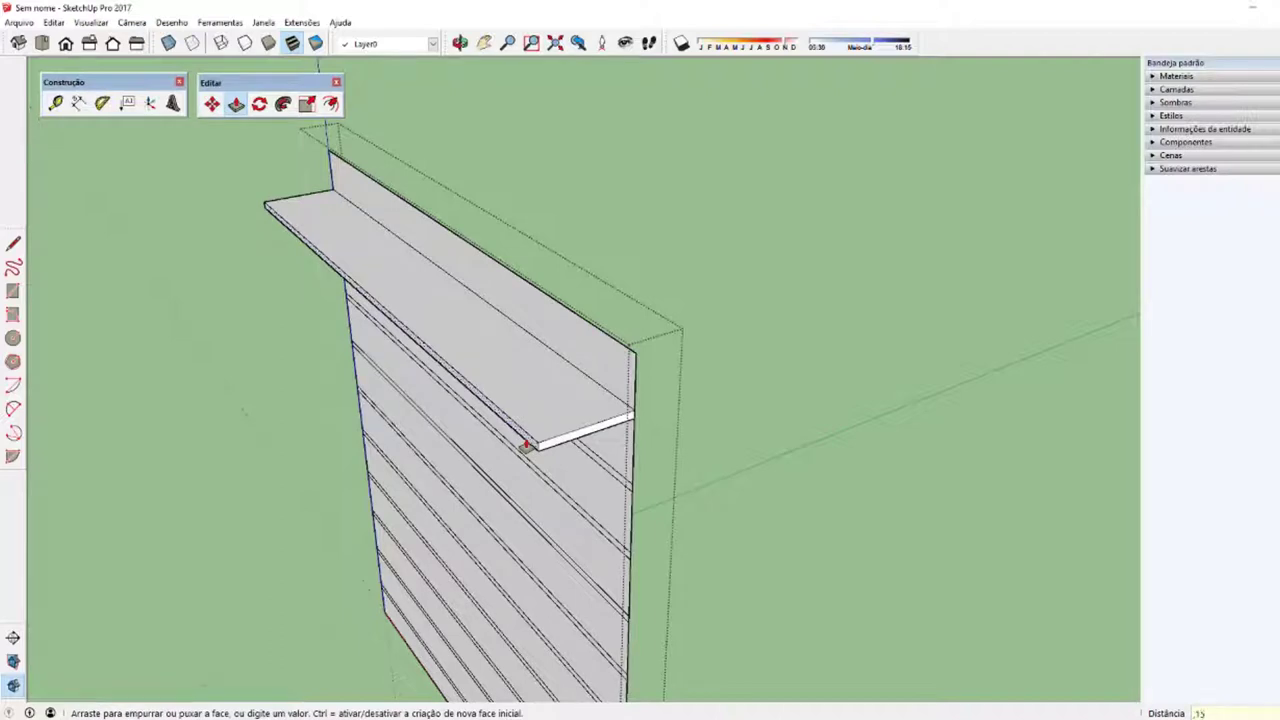
key("Return")
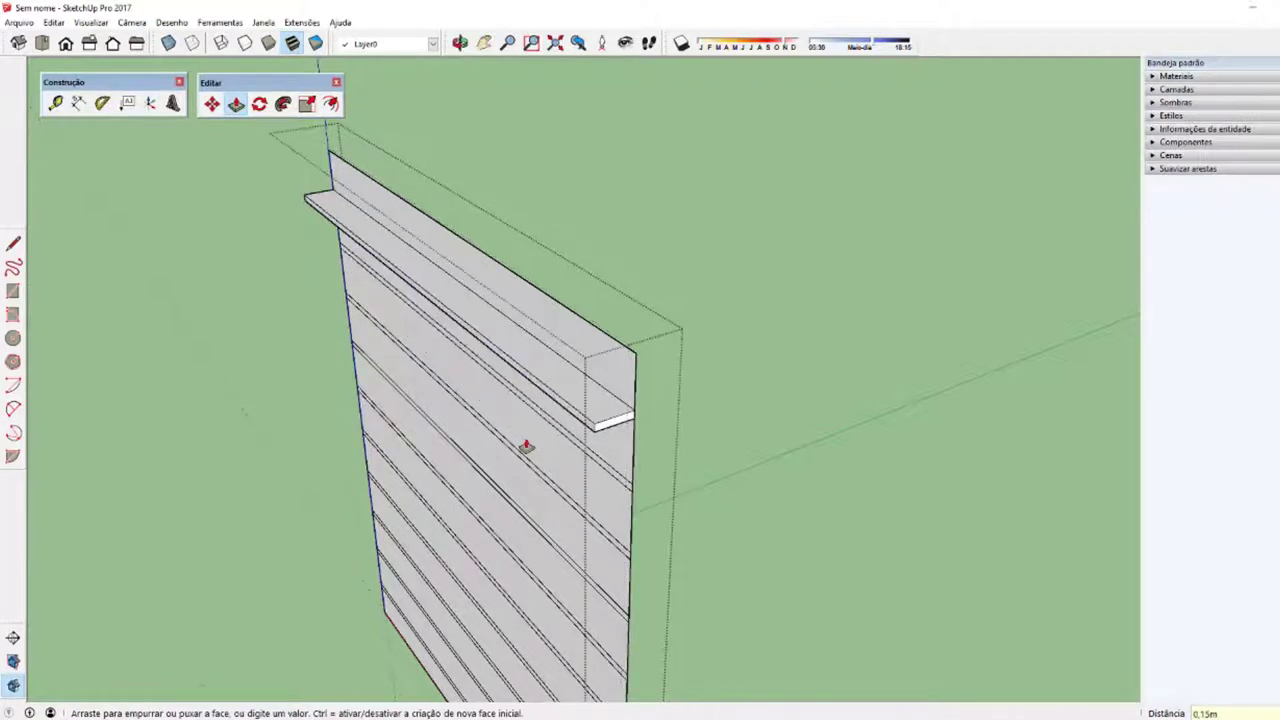
middle_click_drag(526, 491, 522, 316)
double_click(580, 241)
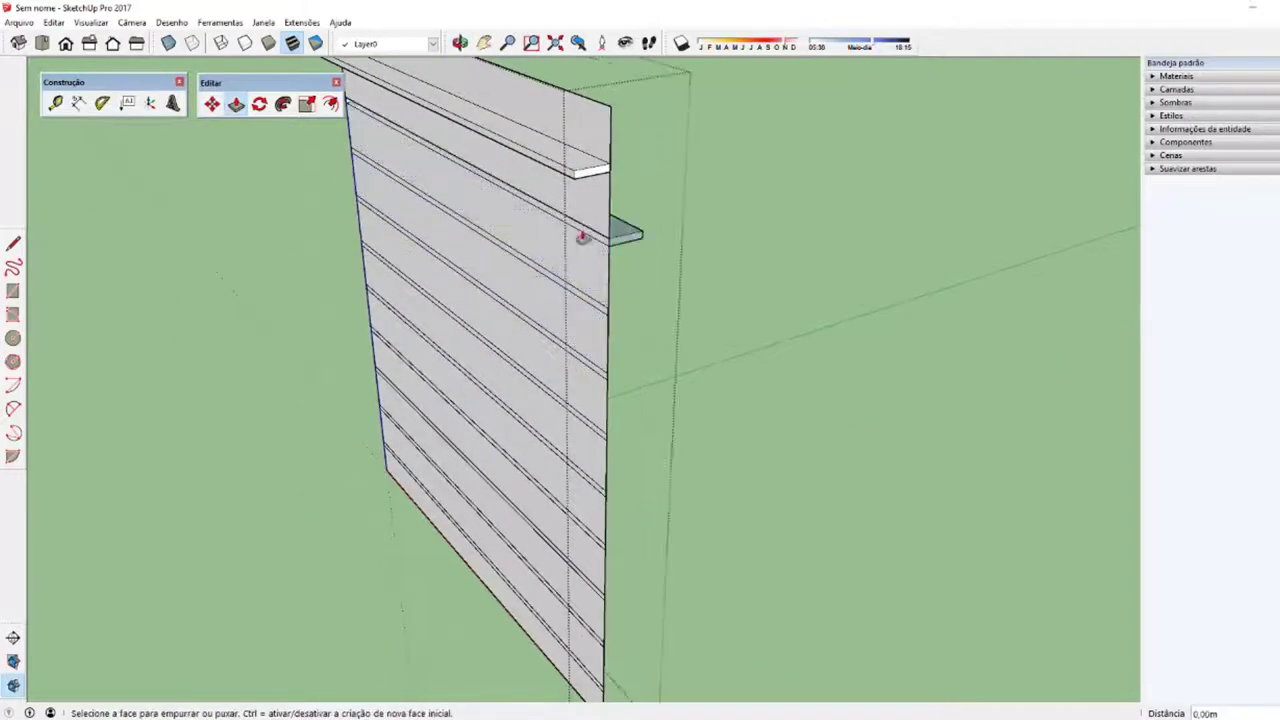
key("ctrl+z")
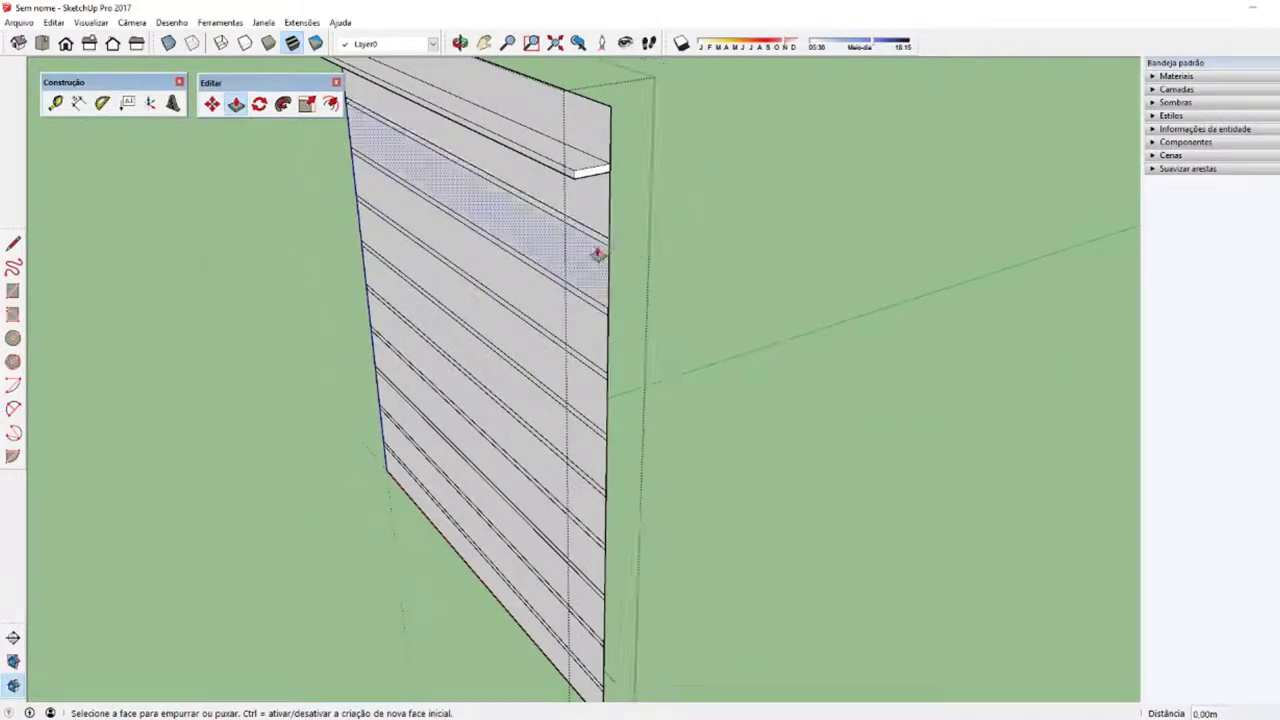
Step: Pull each remaining strip out the same 0.15 m, down to the bottom one
key("ctrl")
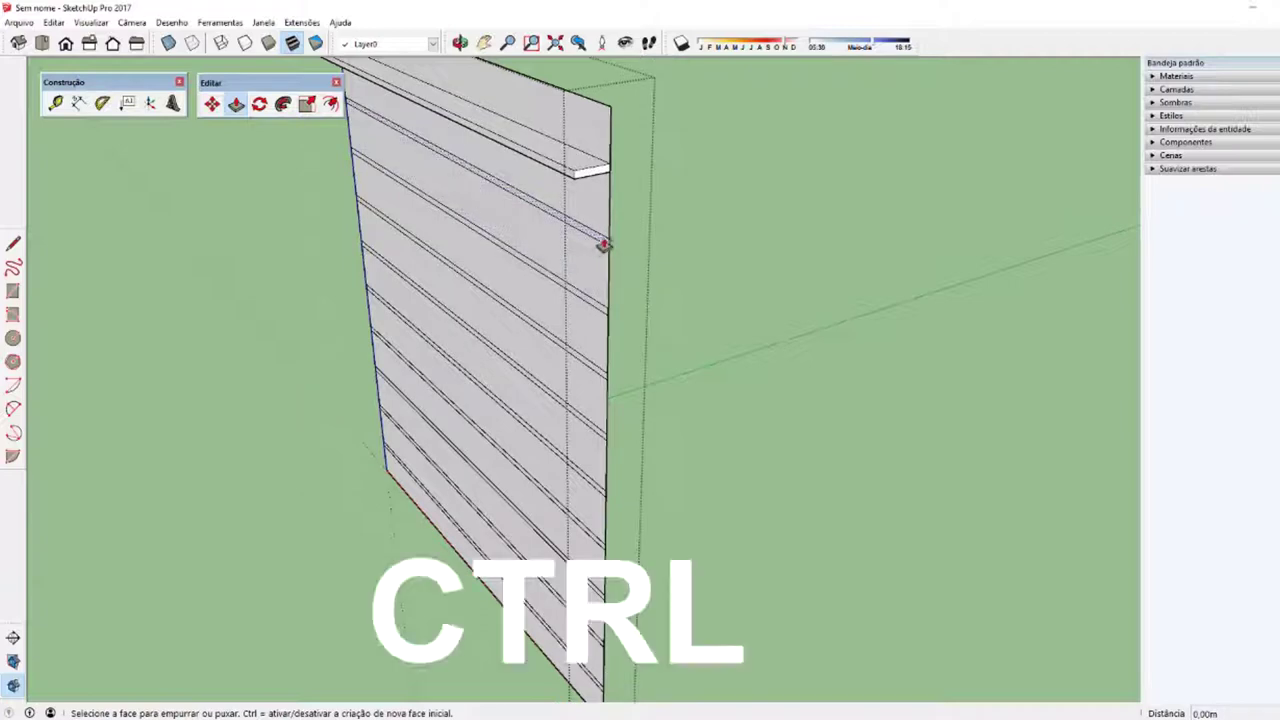
left_click(602, 245)
left_click(572, 180)
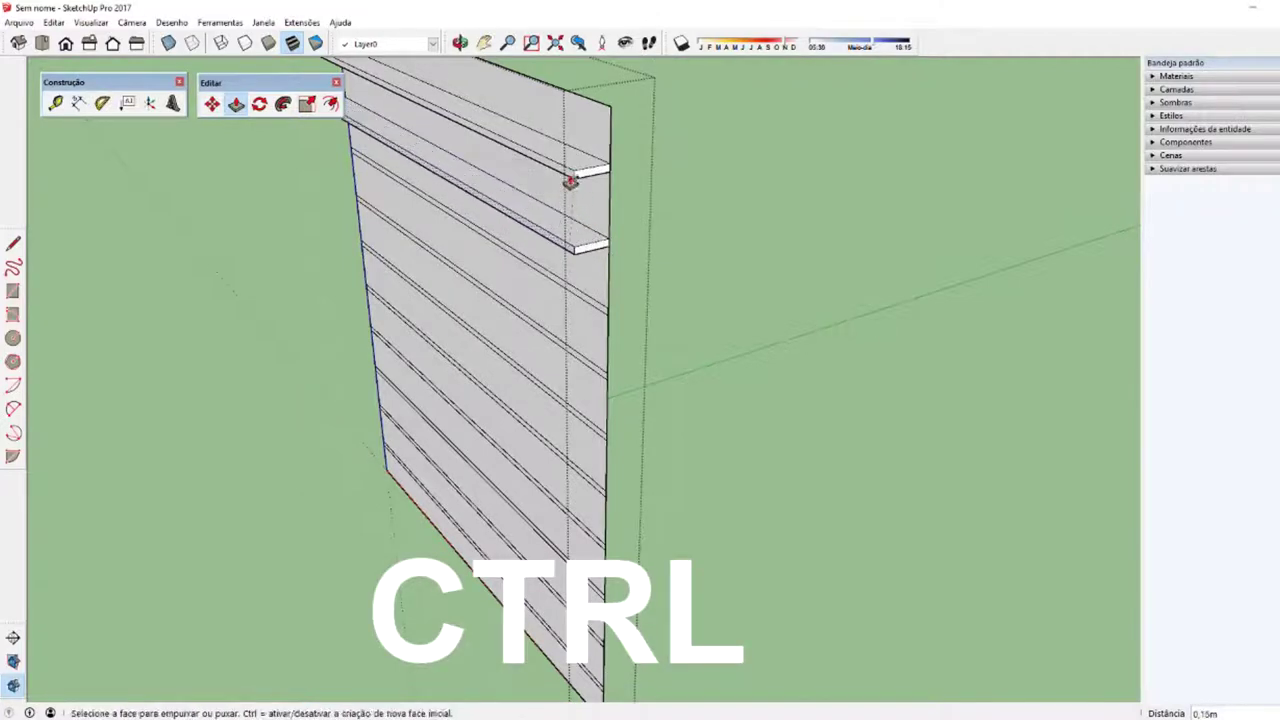
double_click(592, 302)
double_click(583, 364)
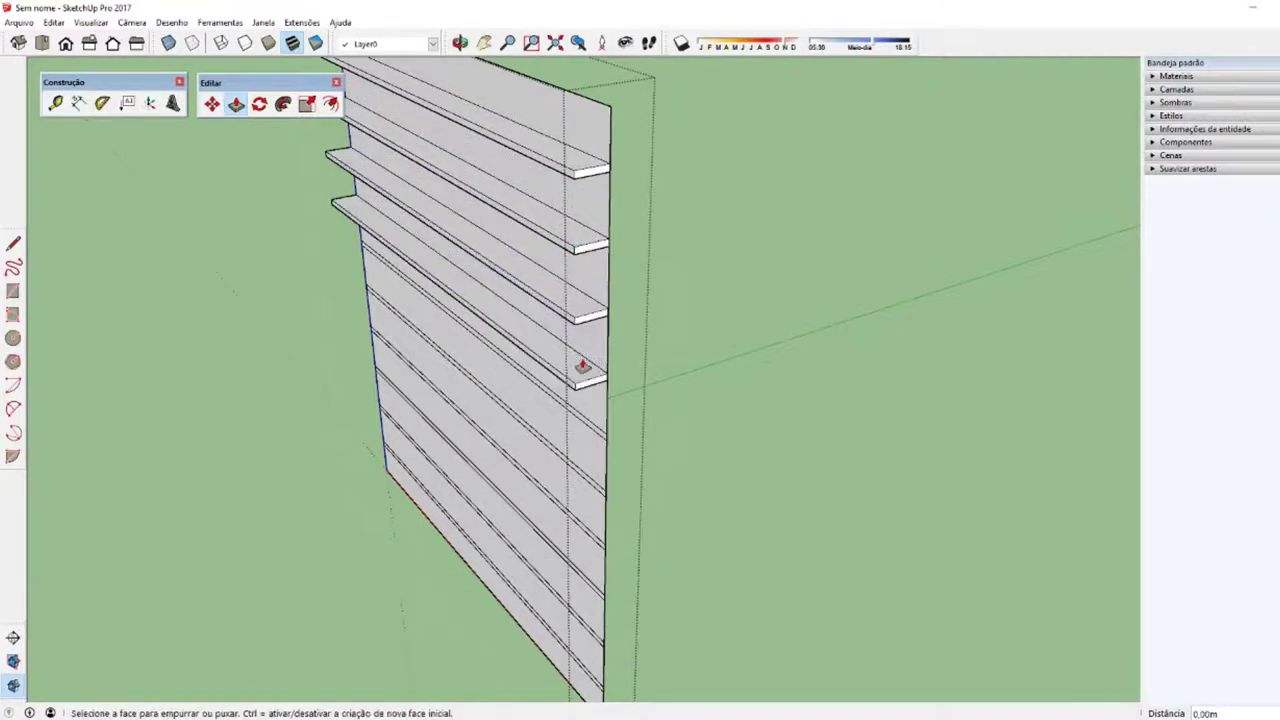
double_click(581, 424)
double_click(587, 486)
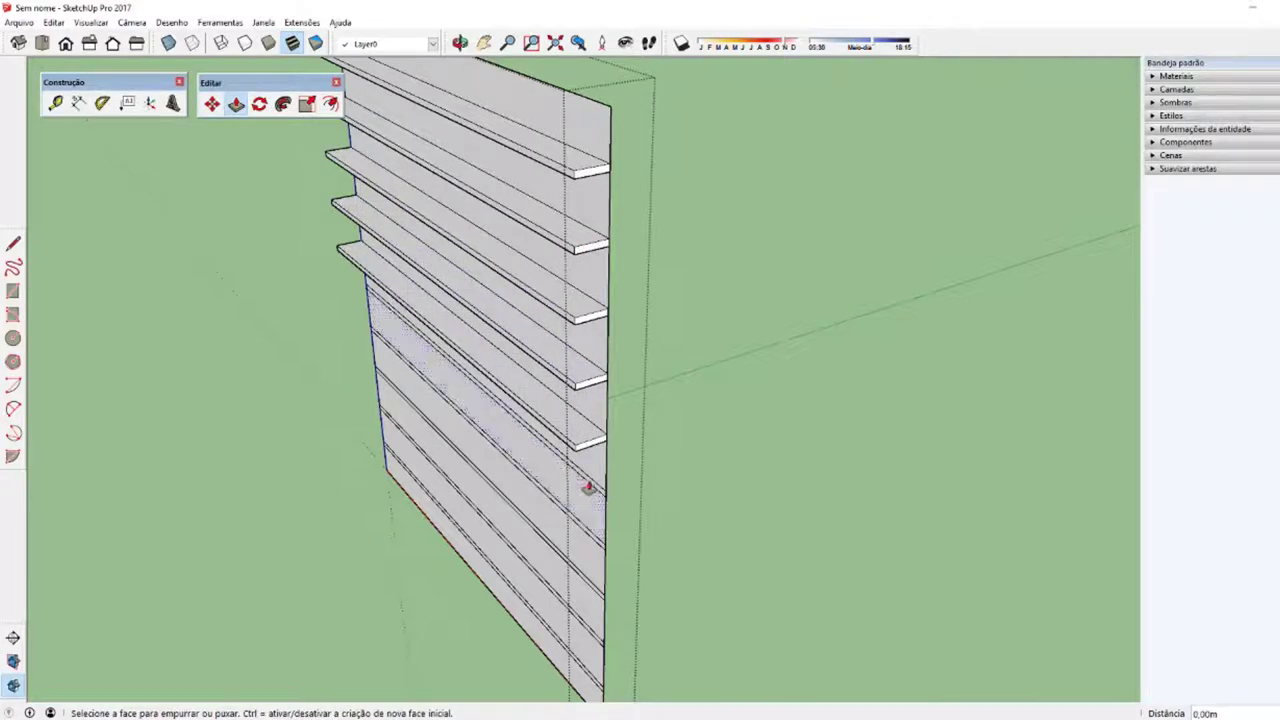
double_click(589, 537)
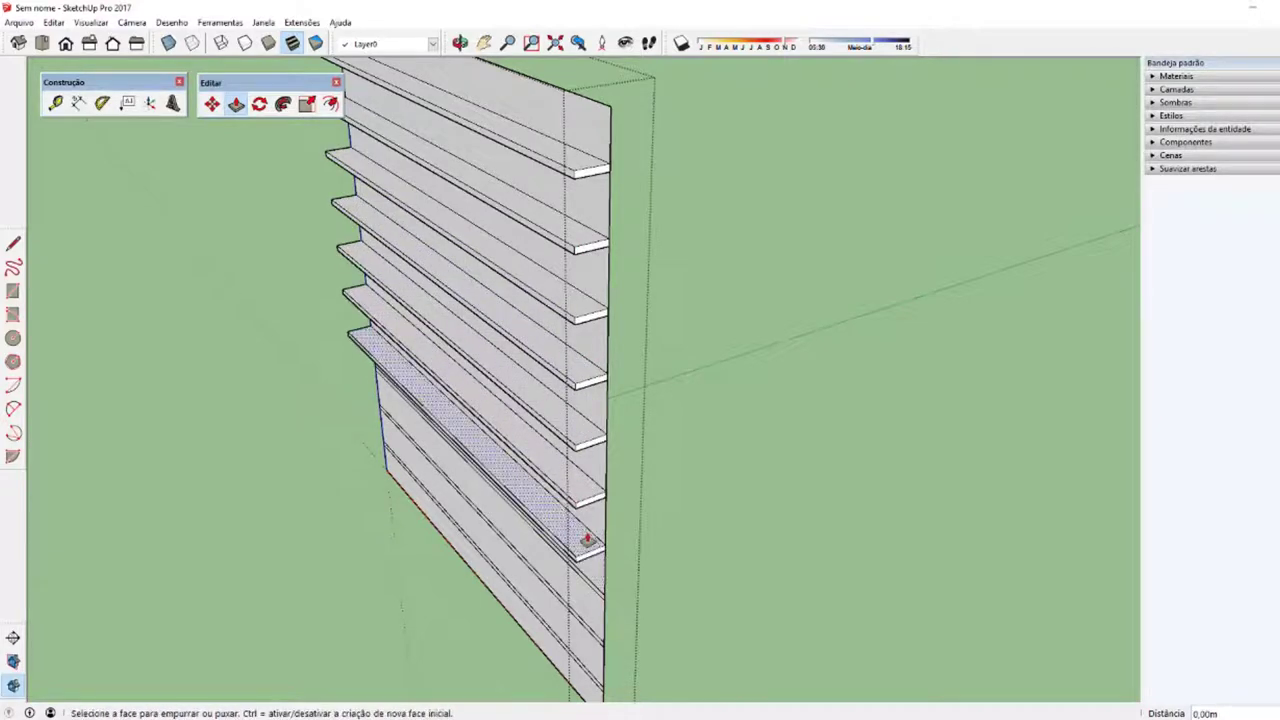
scroll(572, 585, "up", 2)
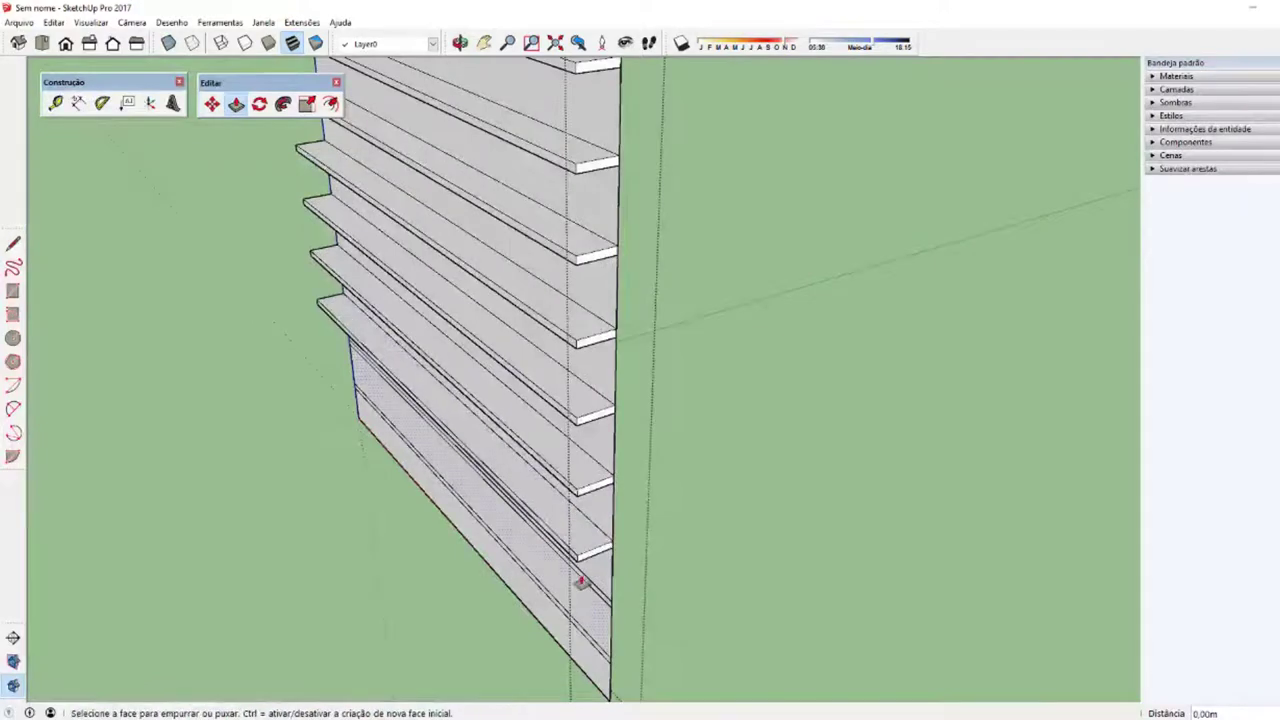
double_click(581, 590)
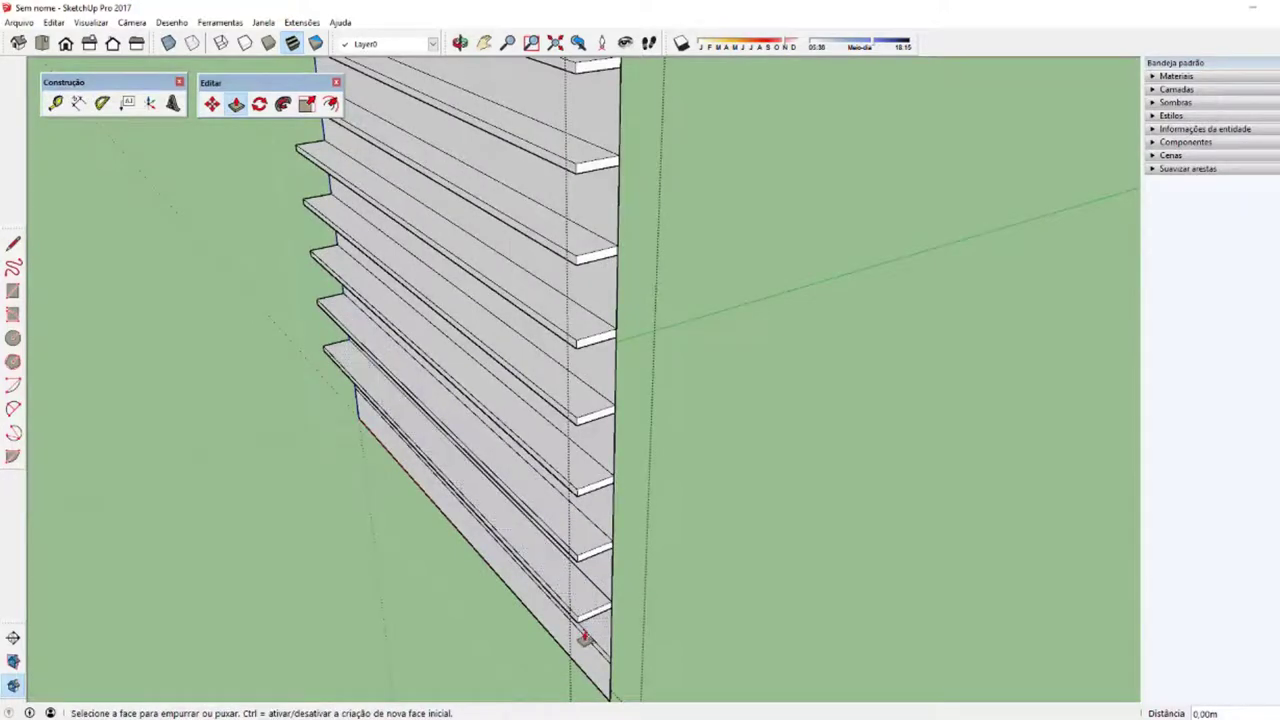
double_click(589, 634)
scroll(560, 540, "down", 5)
mouse_move(549, 466)
middle_mouse_down()
mouse_move(383, 351)
mouse_move(526, 417)
mouse_move(550, 445)
mouse_move(528, 463)
middle_mouse_up()
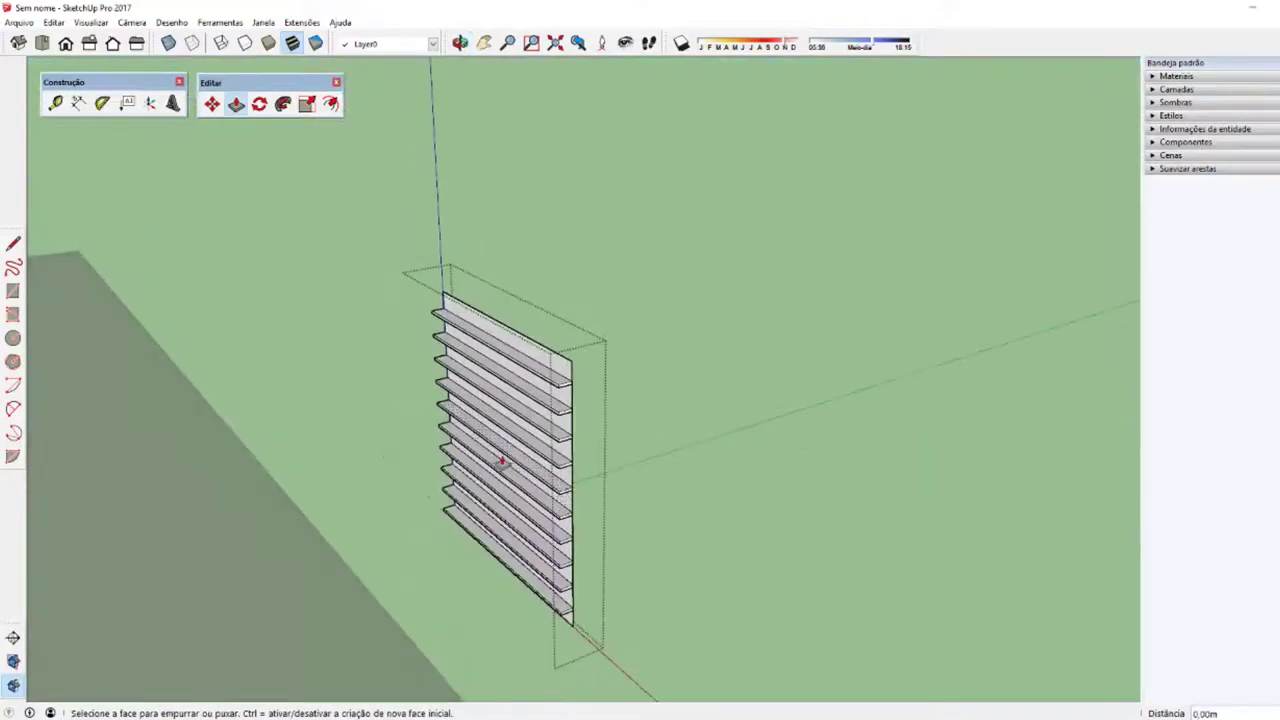
Step: Undo the pushed-out shelves to get back a plain panel face
key("ctrl+z")
key("ctrl+z")
key("ctrl+z")
key("ctrl+z")
key("ctrl+z")
key("ctrl+z")
key("ctrl+z")
key("ctrl+z")
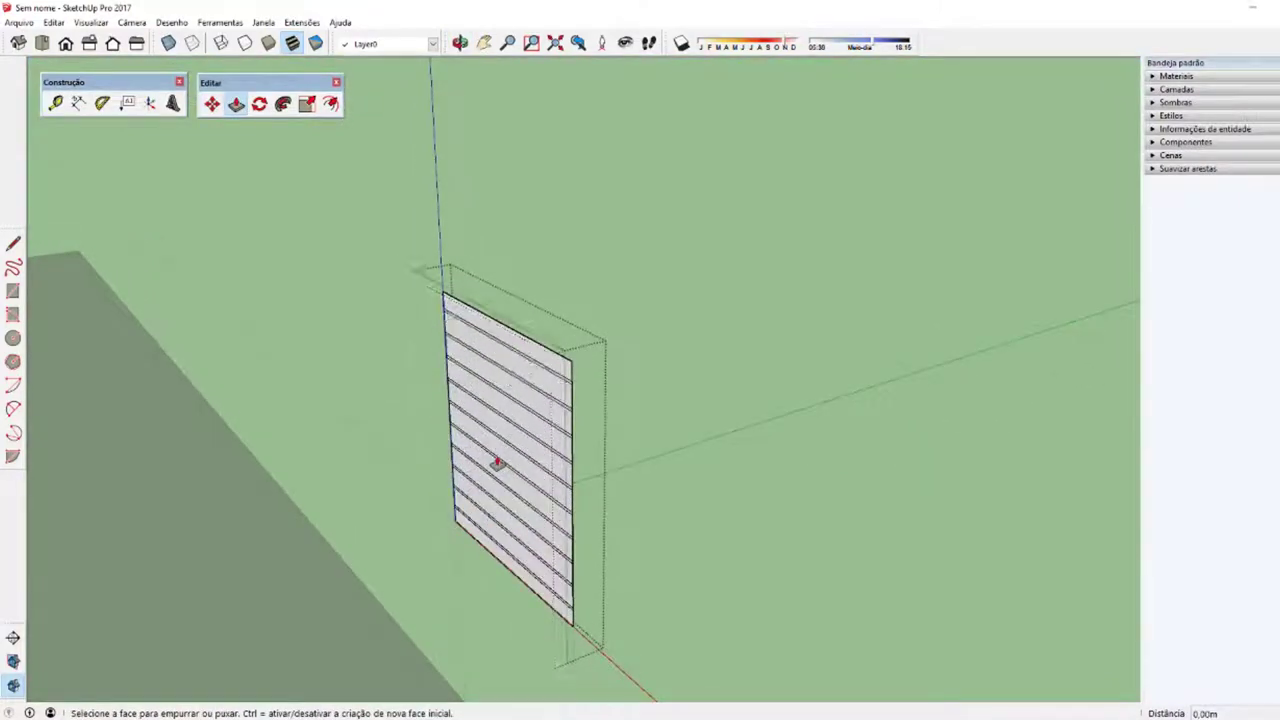
key("ctrl+z")
key("ctrl+z")
key("space")
scroll(546, 386, "up", 5)
scroll(555, 362, "up", 2)
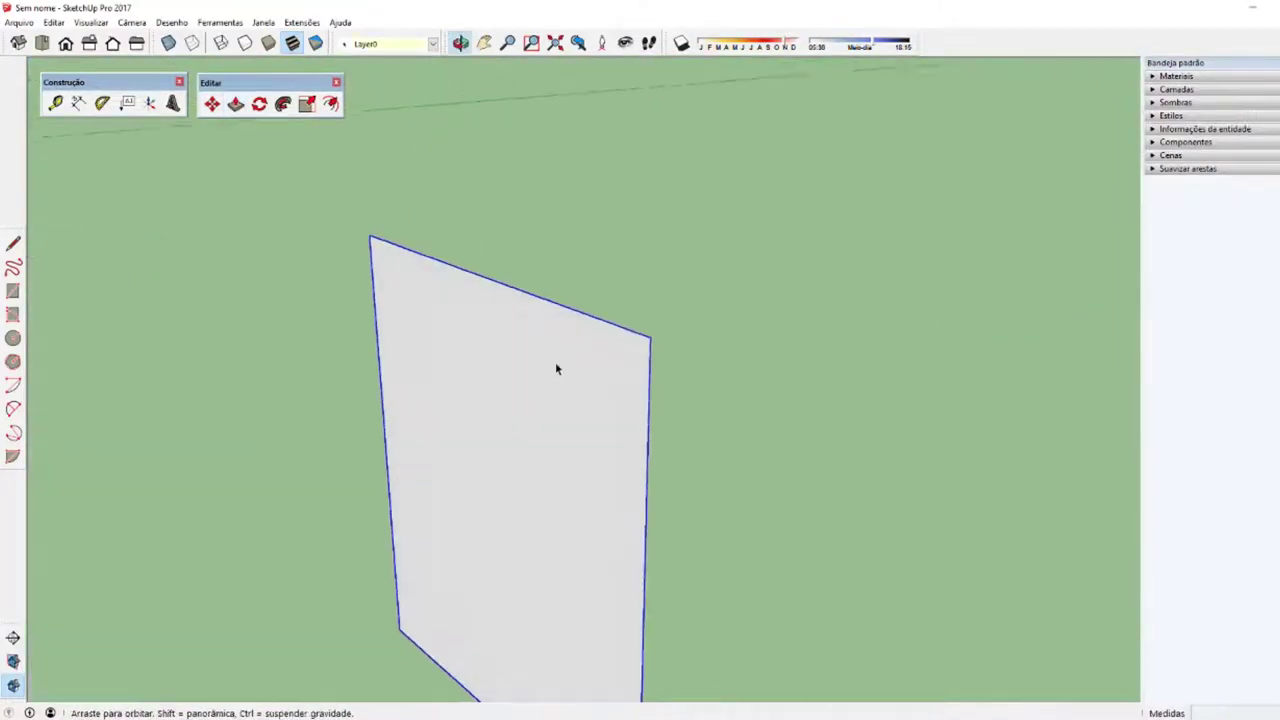
scroll(530, 385, "down", 3)
mouse_move(515, 361)
middle_mouse_down()
mouse_move(403, 403)
mouse_move(524, 387)
middle_mouse_up()
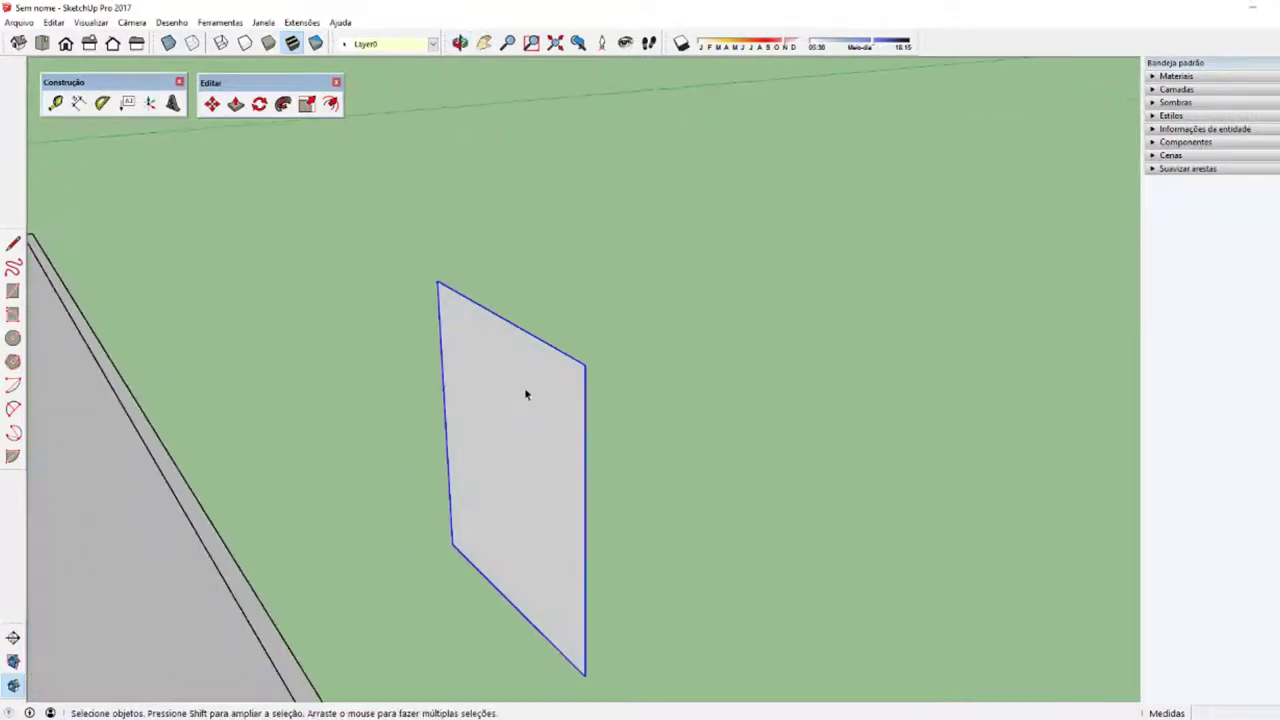
scroll(476, 394, "up", 1)
scroll(494, 360, "up", 2)
scroll(494, 345, "up", 2)
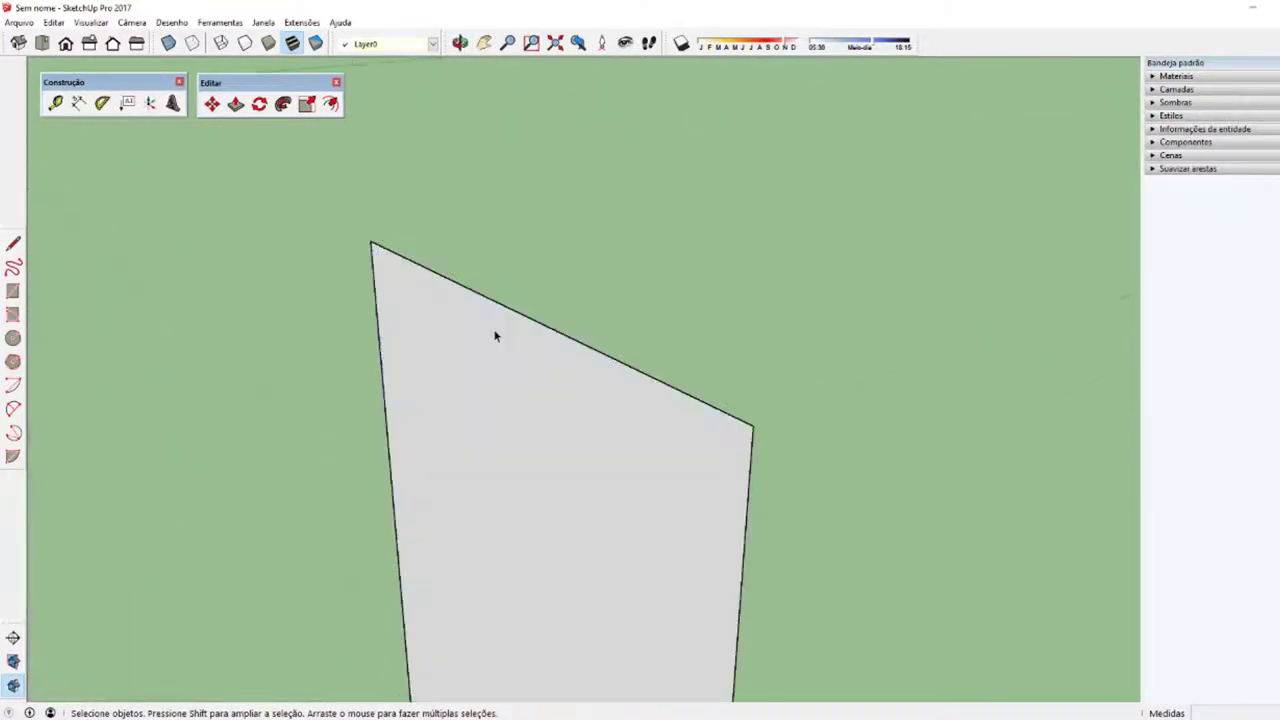
middle_click_drag(490, 357, 478, 404)
scroll(500, 396, "up", 3)
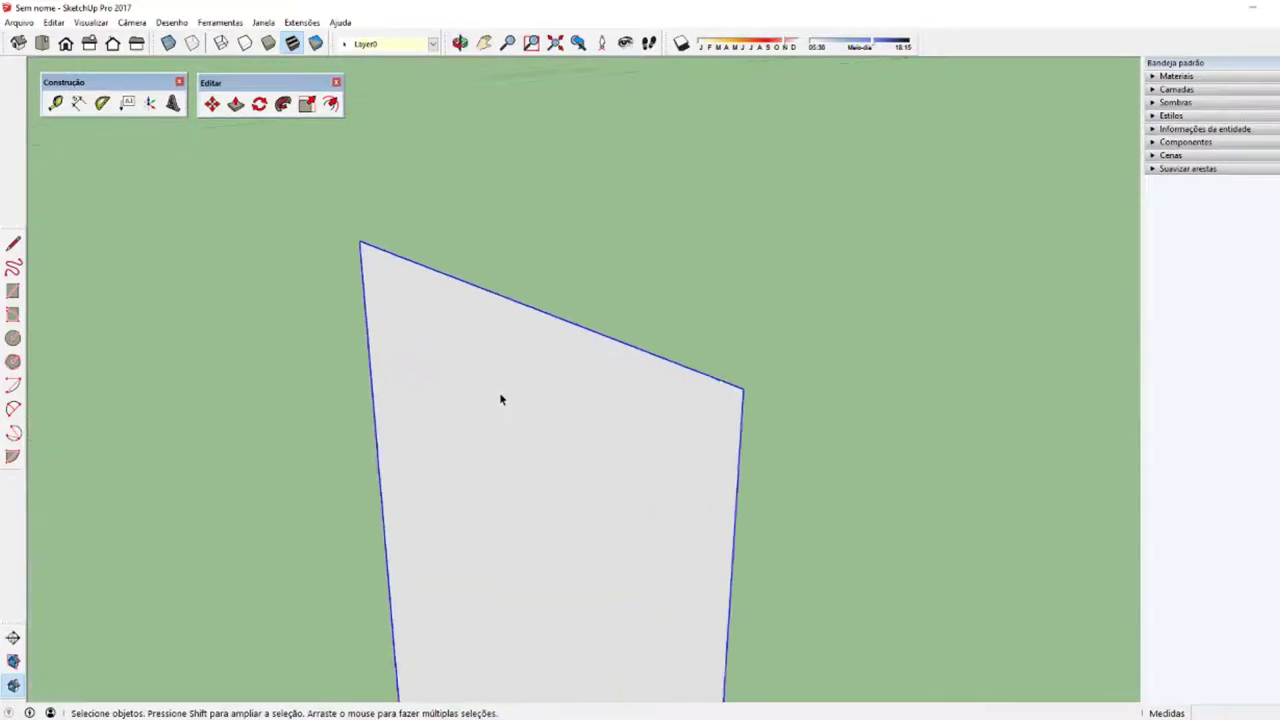
scroll(499, 392, "up", 2)
Step: Place a guide 0.25 m below the wall's top edge and a second guide just below it
key("t")
left_click(570, 292)
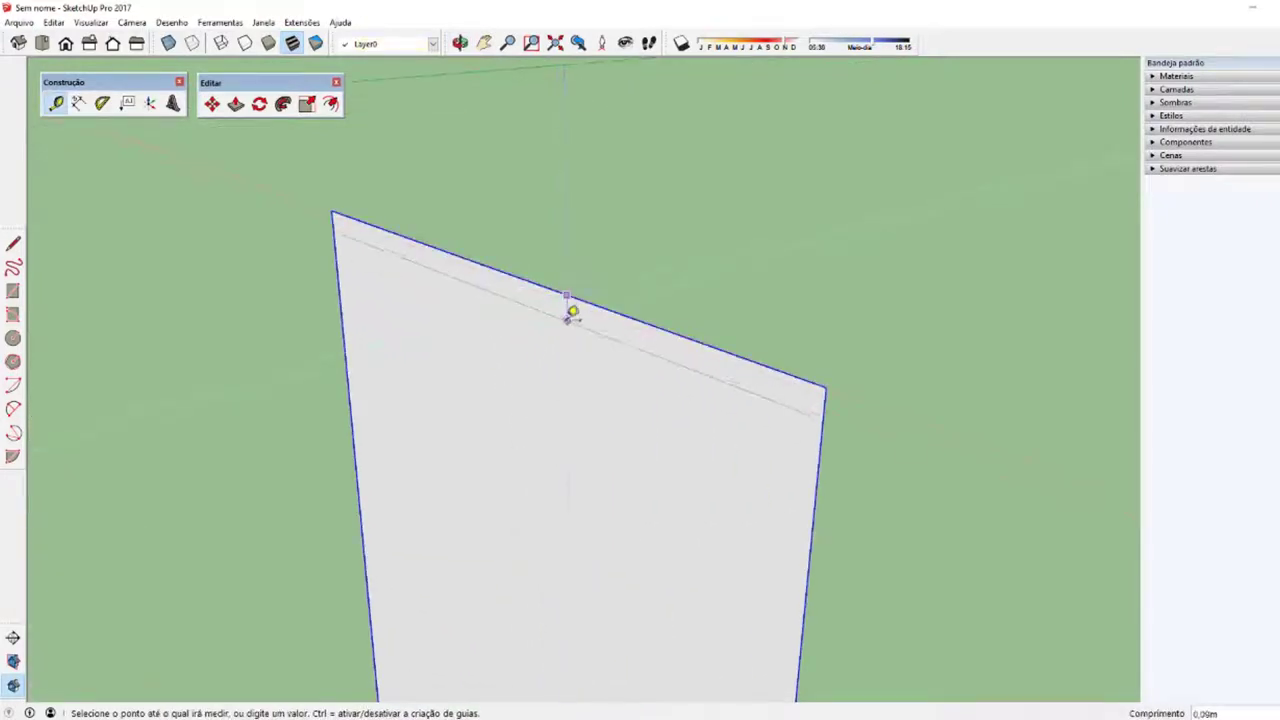
type(".25")
key("Return")
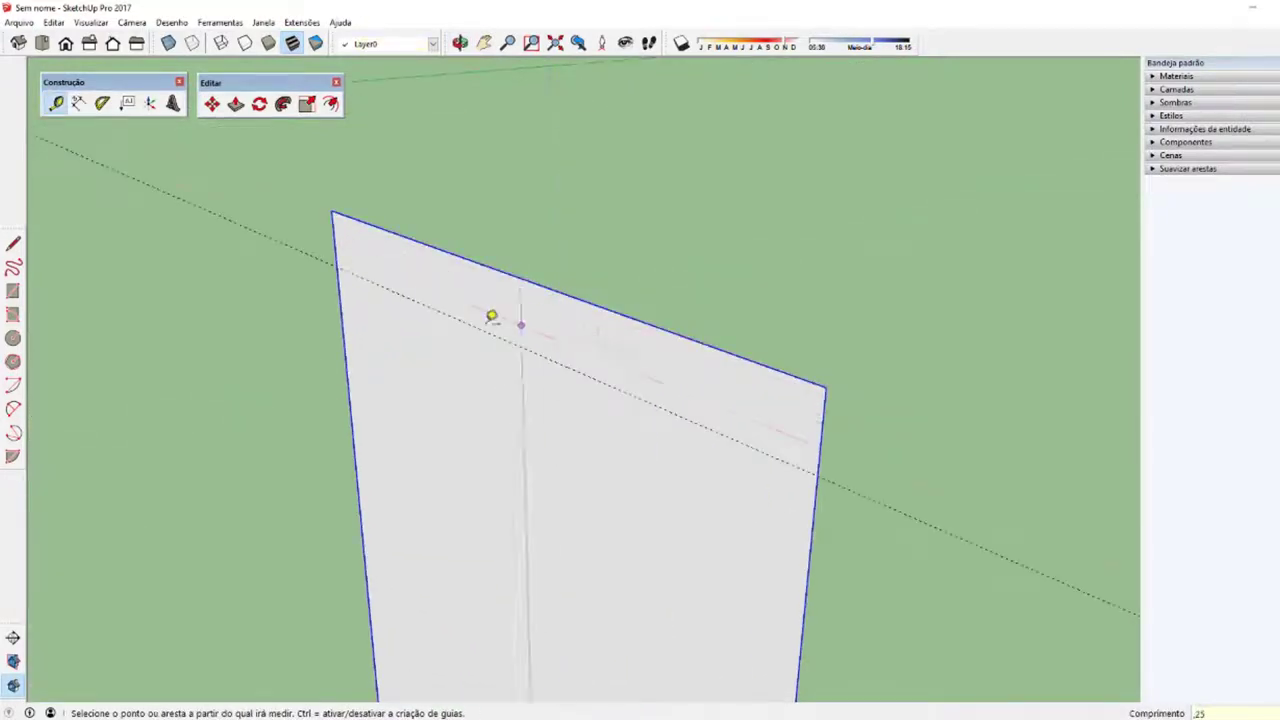
left_click(553, 357)
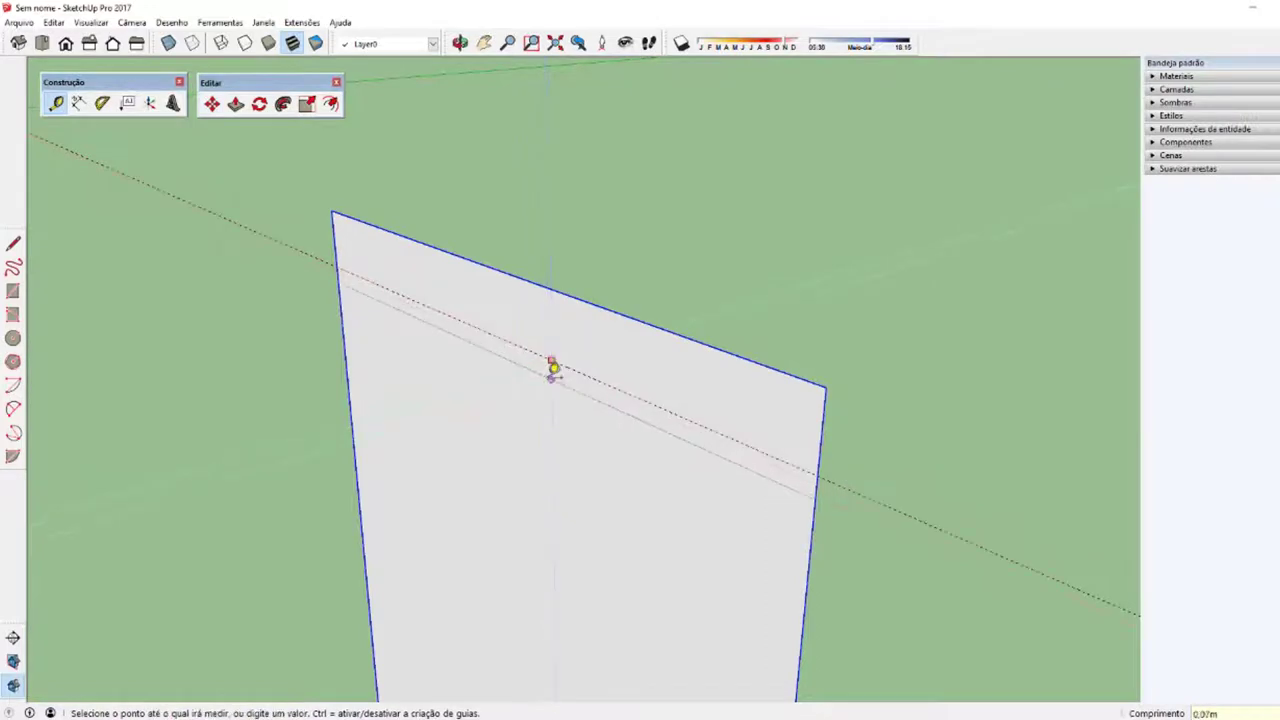
left_click(553, 368)
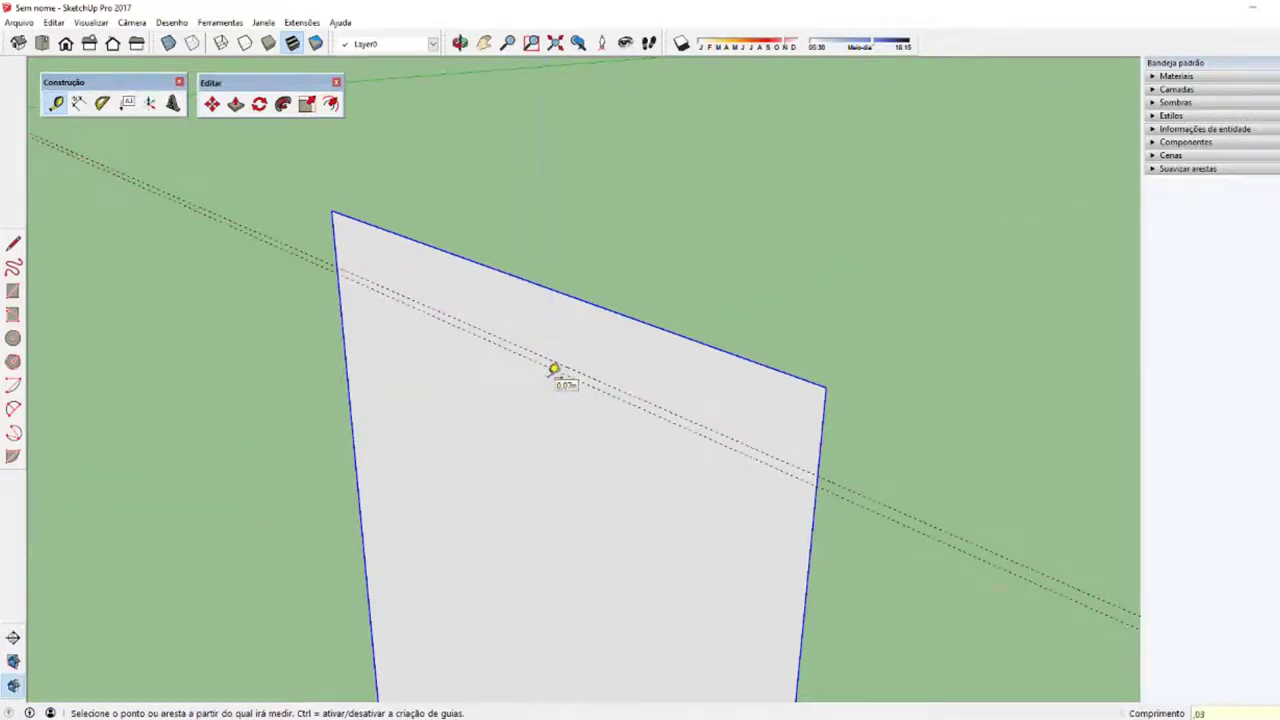
mouse_move(560, 371)
middle_mouse_down()
mouse_move(511, 231)
mouse_move(429, 231)
mouse_move(415, 253)
mouse_move(511, 349)
mouse_move(720, 363)
mouse_move(551, 331)
mouse_move(429, 360)
mouse_move(500, 371)
mouse_move(540, 360)
middle_mouse_up()
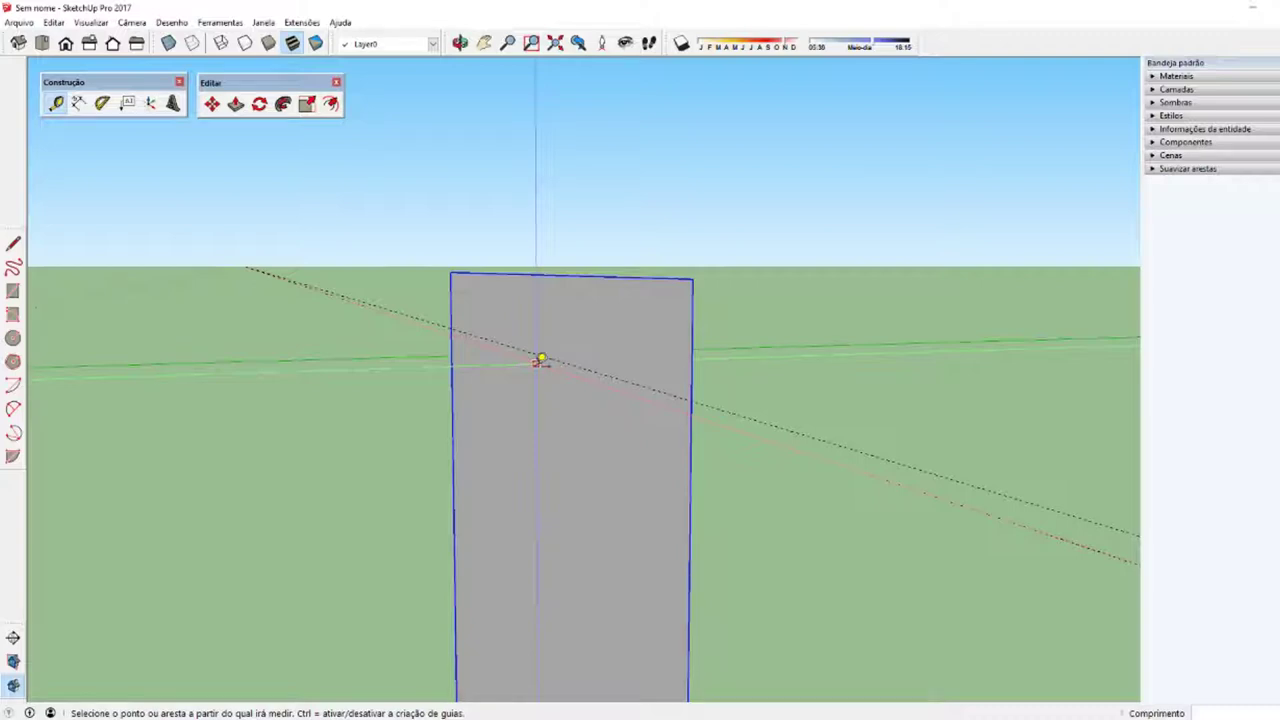
mouse_move(540, 360)
middle_mouse_down()
mouse_move(429, 343)
mouse_move(575, 373)
middle_mouse_up()
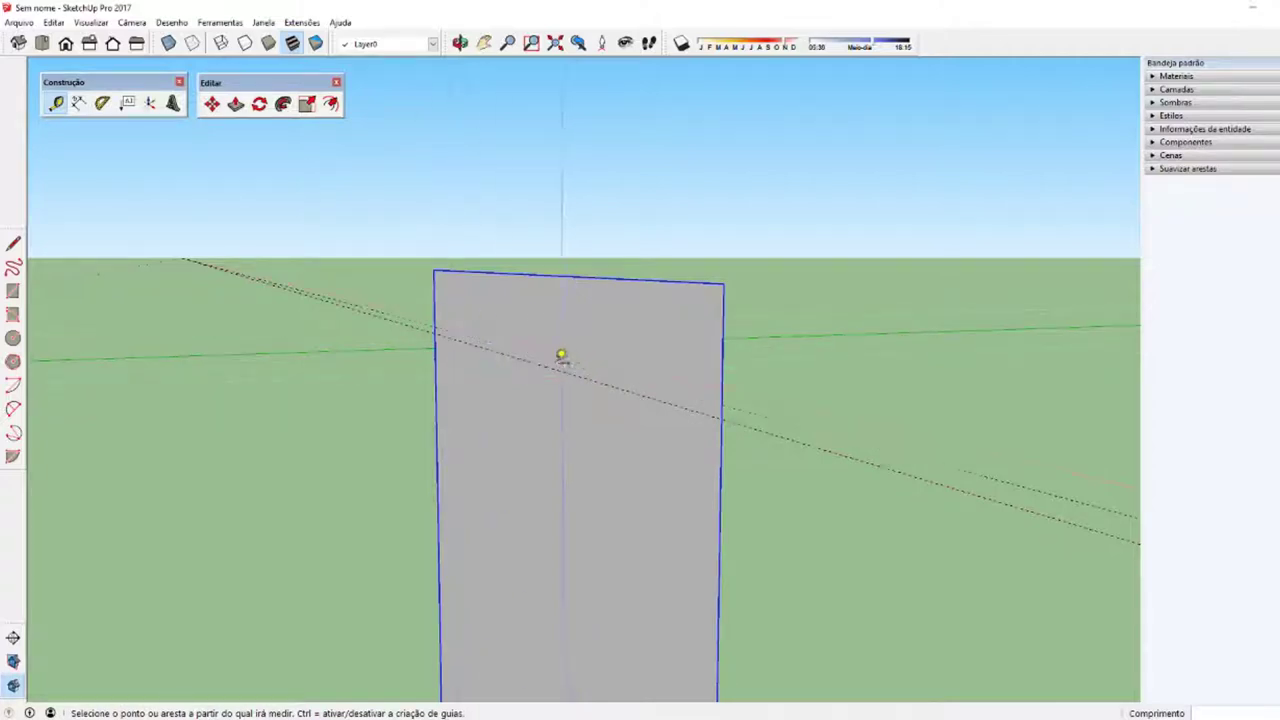
mouse_move(501, 343)
middle_mouse_down()
mouse_move(443, 354)
mouse_move(471, 343)
mouse_move(480, 254)
mouse_move(431, 294)
mouse_move(534, 280)
middle_mouse_up()
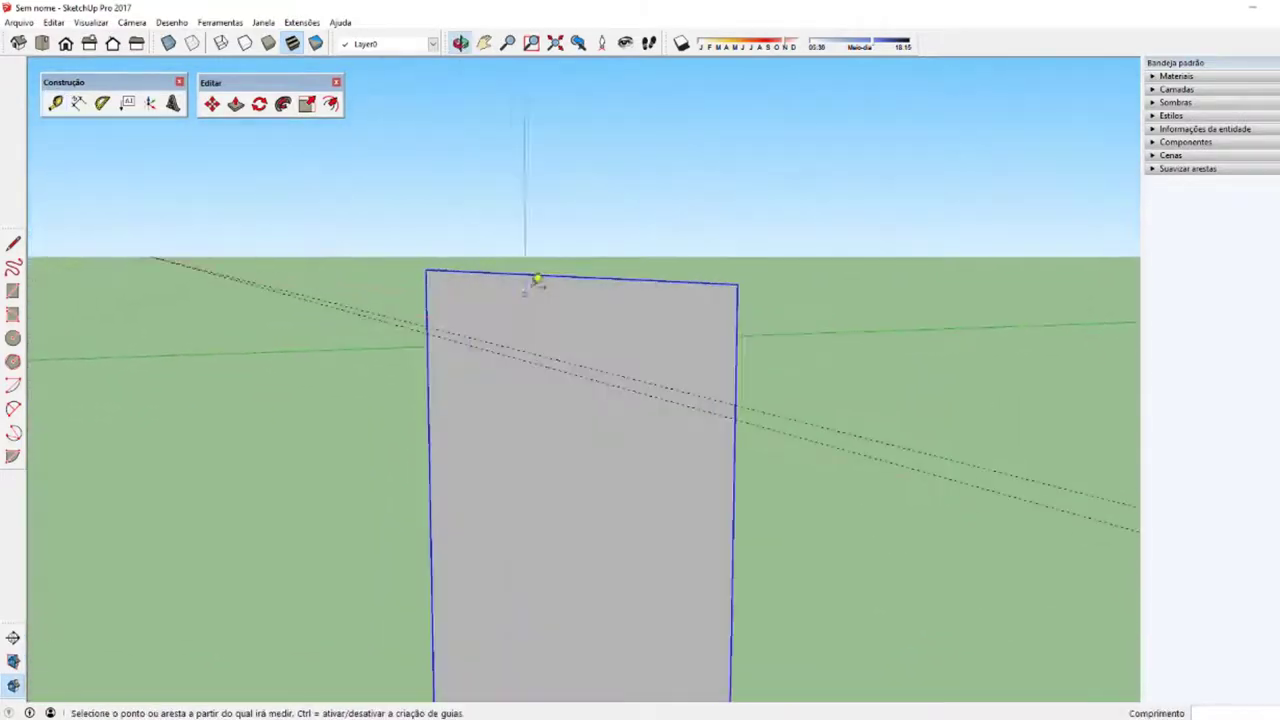
Step: Draw a thin rectangle strip between the two guides across the wall
mouse_move(560, 363)
middle_mouse_down()
mouse_move(434, 343)
mouse_move(540, 306)
mouse_move(559, 360)
mouse_move(608, 343)
middle_mouse_up()
key("r")
scroll(537, 329, "up", 2)
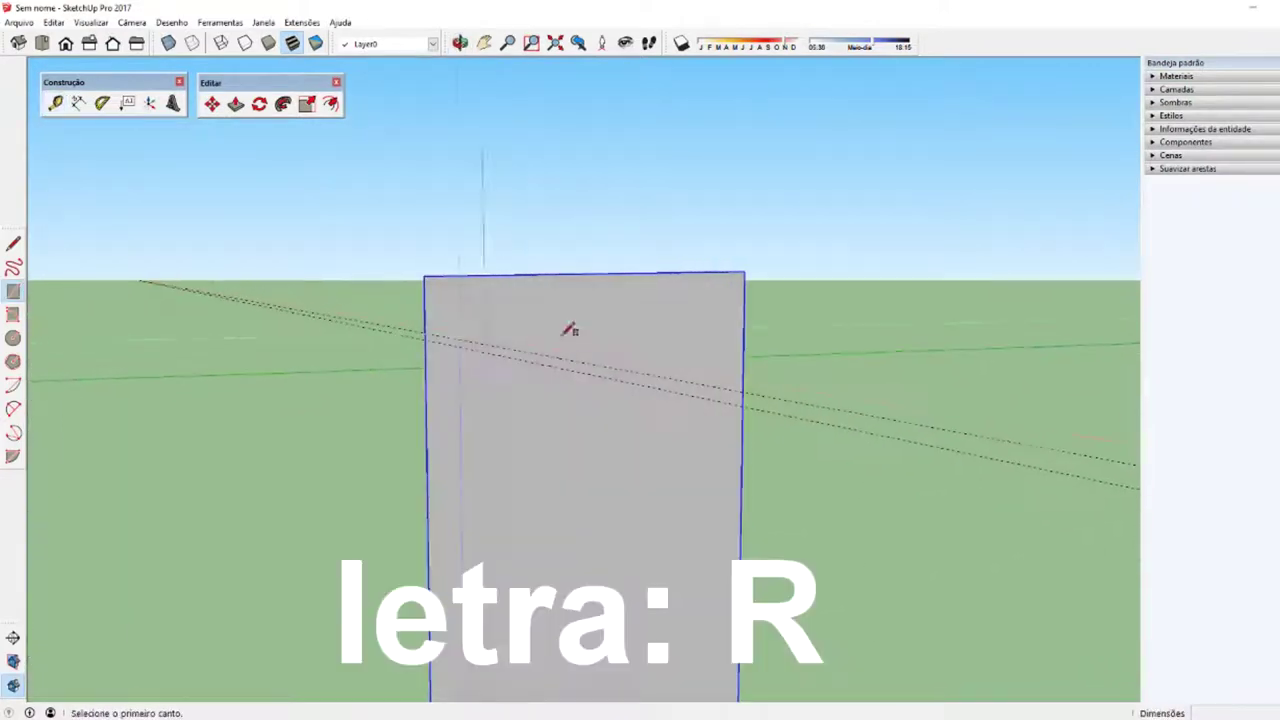
scroll(436, 336, "up", 2)
left_click(422, 334)
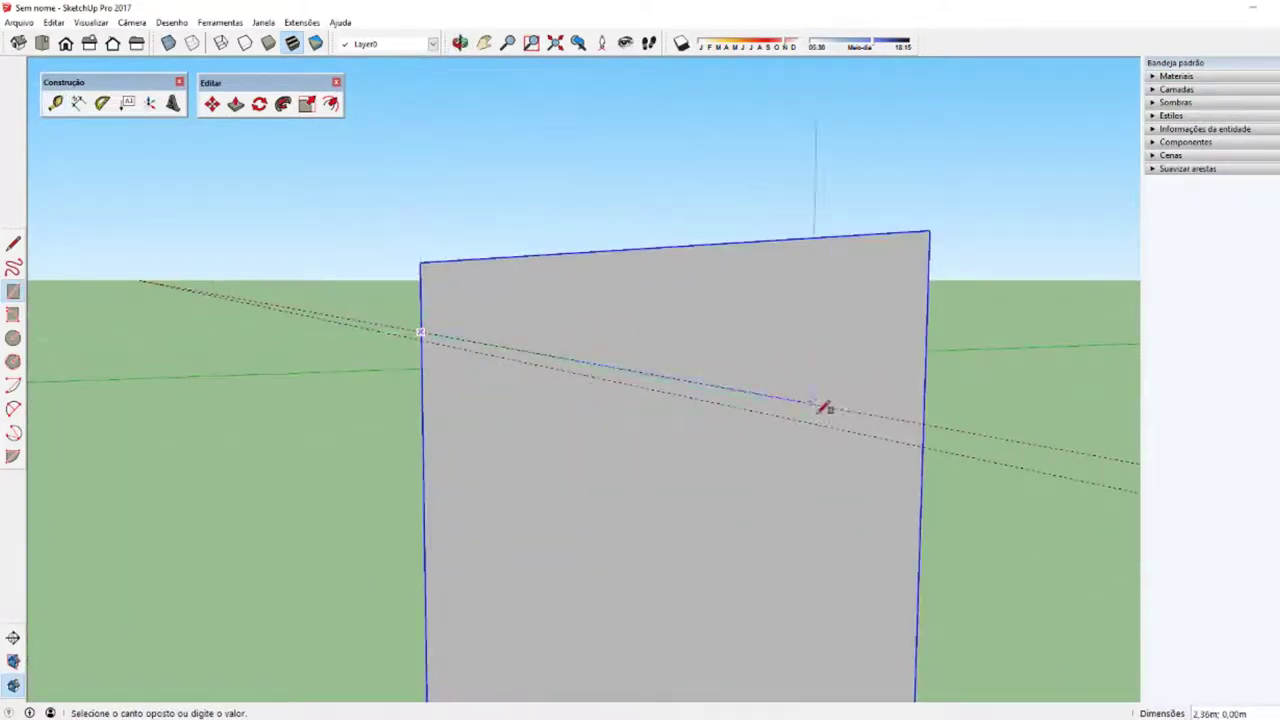
left_click(922, 441)
key("space")
mouse_move(851, 445)
middle_mouse_down()
mouse_move(706, 434)
mouse_move(787, 401)
middle_mouse_up()
mouse_move(973, 444)
middle_mouse_down()
mouse_move(837, 409)
mouse_move(1012, 458)
middle_mouse_up()
Step: Erase the leftover guide and pull the strip out into a protruding ledge
key("e")
left_click(1016, 460)
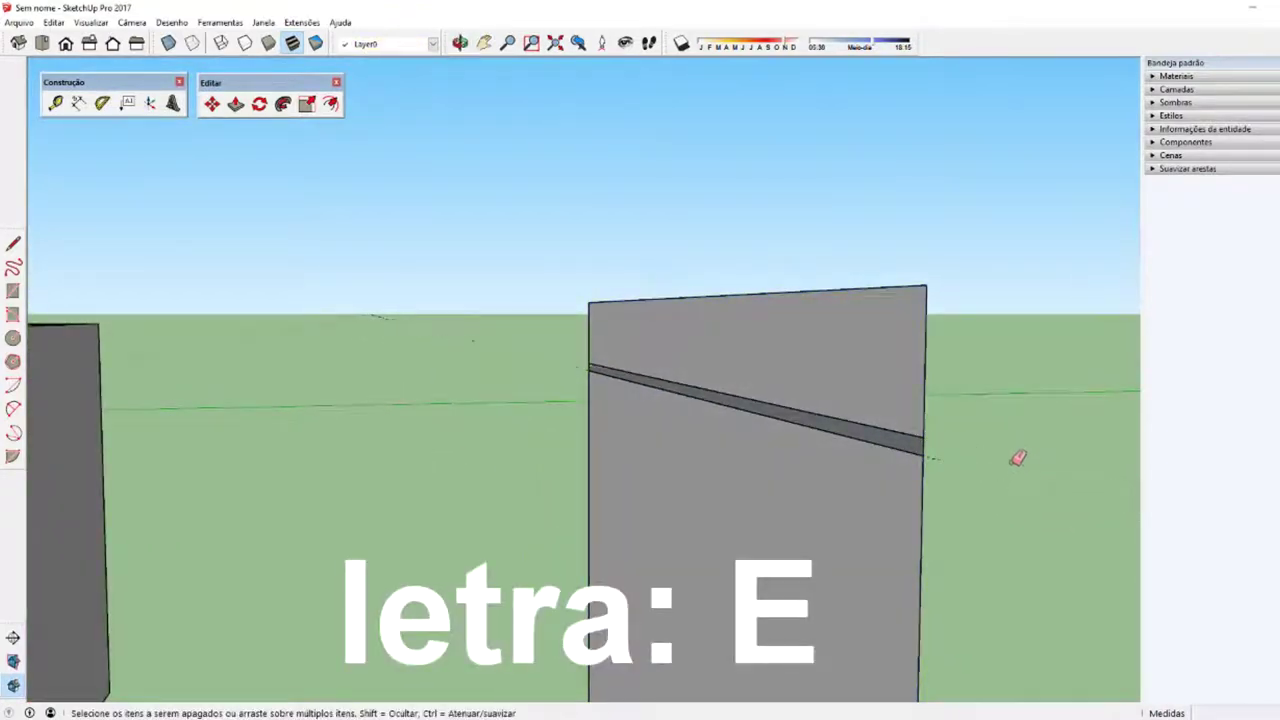
key("space")
middle_click_drag(903, 452, 894, 387)
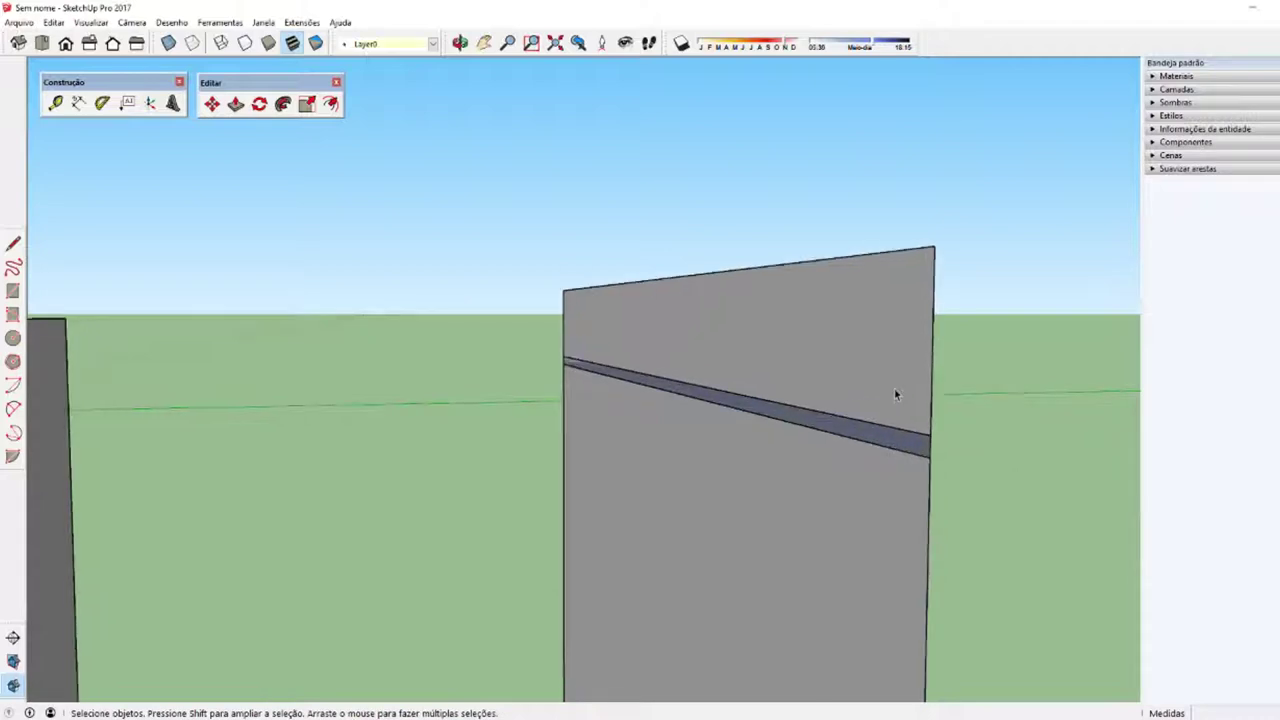
mouse_move(893, 432)
middle_mouse_down()
mouse_move(830, 436)
mouse_move(897, 442)
middle_mouse_up()
key("p")
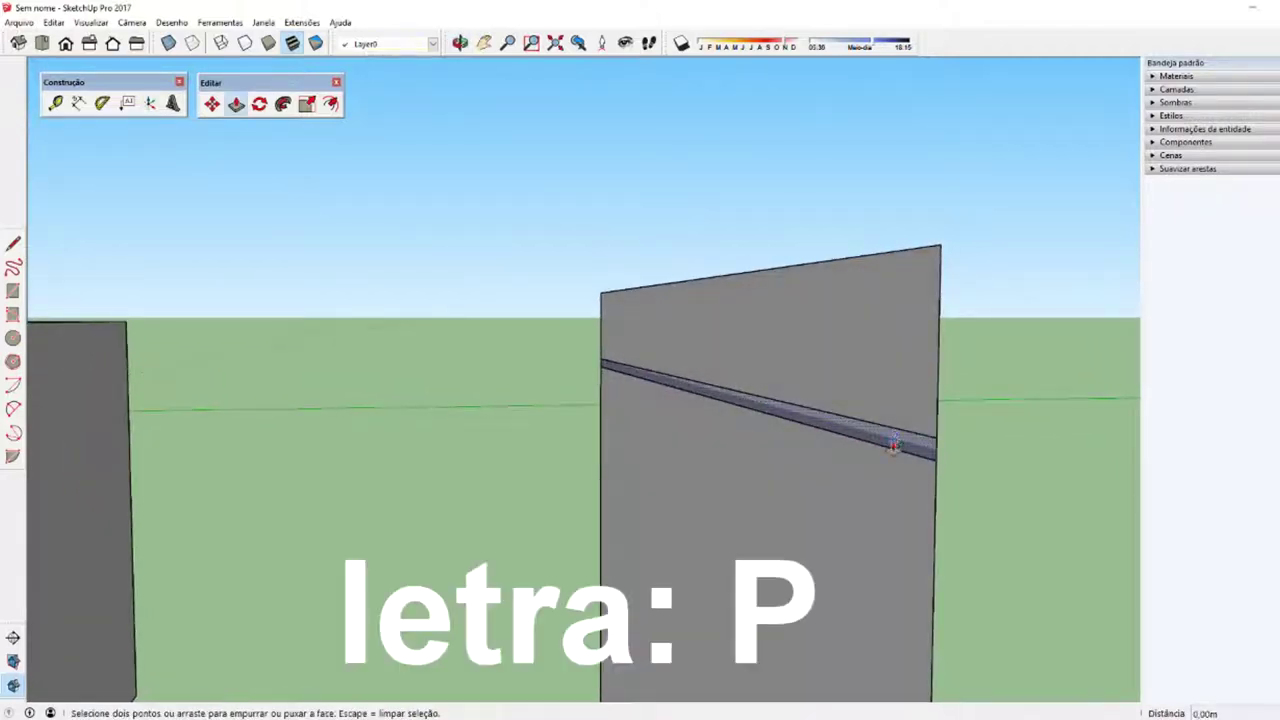
left_click_drag(893, 445, 777, 455)
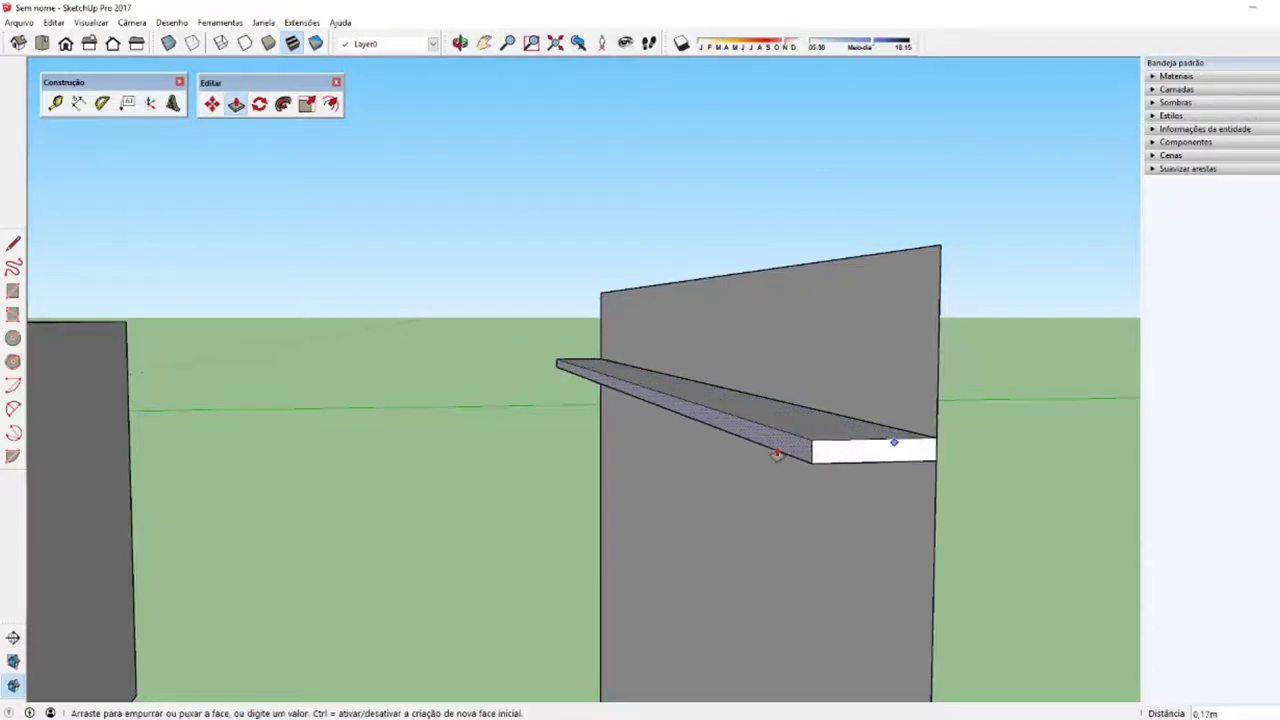
key("space")
mouse_move(777, 448)
middle_mouse_down()
mouse_move(791, 491)
mouse_move(823, 474)
mouse_move(554, 317)
mouse_move(637, 326)
mouse_move(625, 300)
middle_mouse_up()
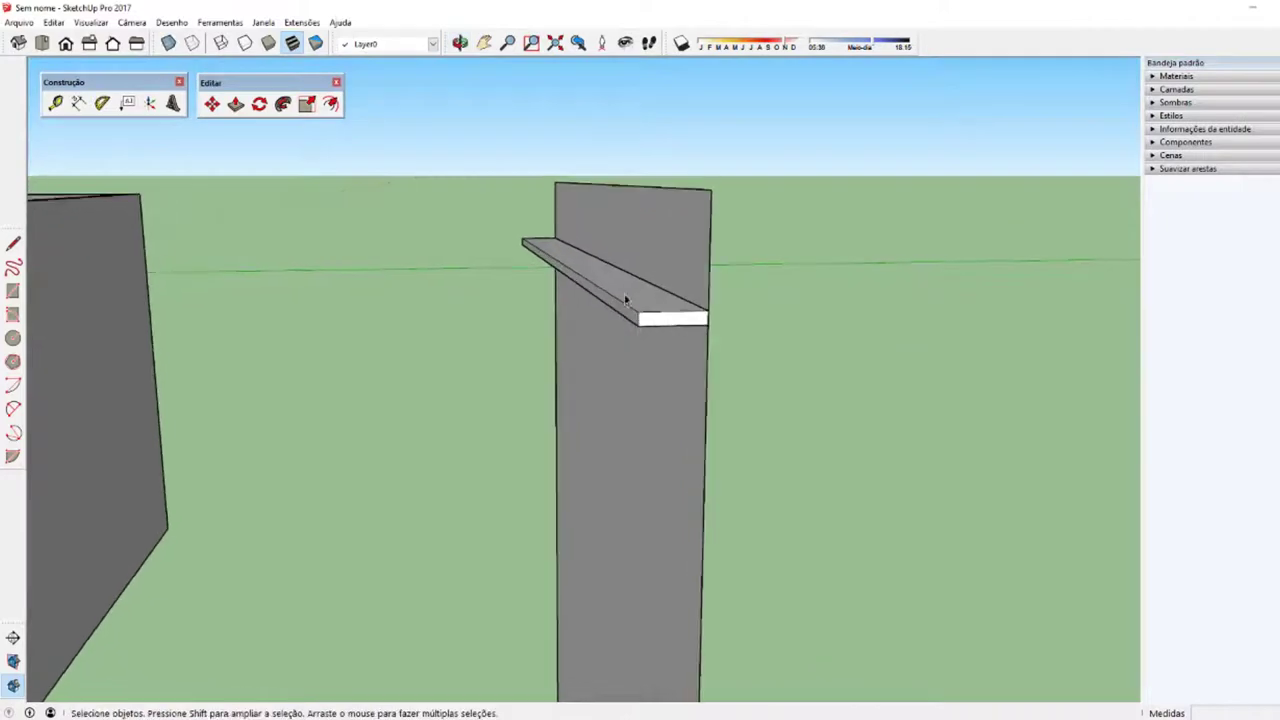
Step: Select the wall group and open it for editing with Editar grupo
left_click(686, 282)
left_click(672, 319)
triple_click(649, 312)
mouse_move(652, 307)
middle_mouse_down()
mouse_move(651, 357)
mouse_move(682, 316)
middle_mouse_up()
left_click(718, 322)
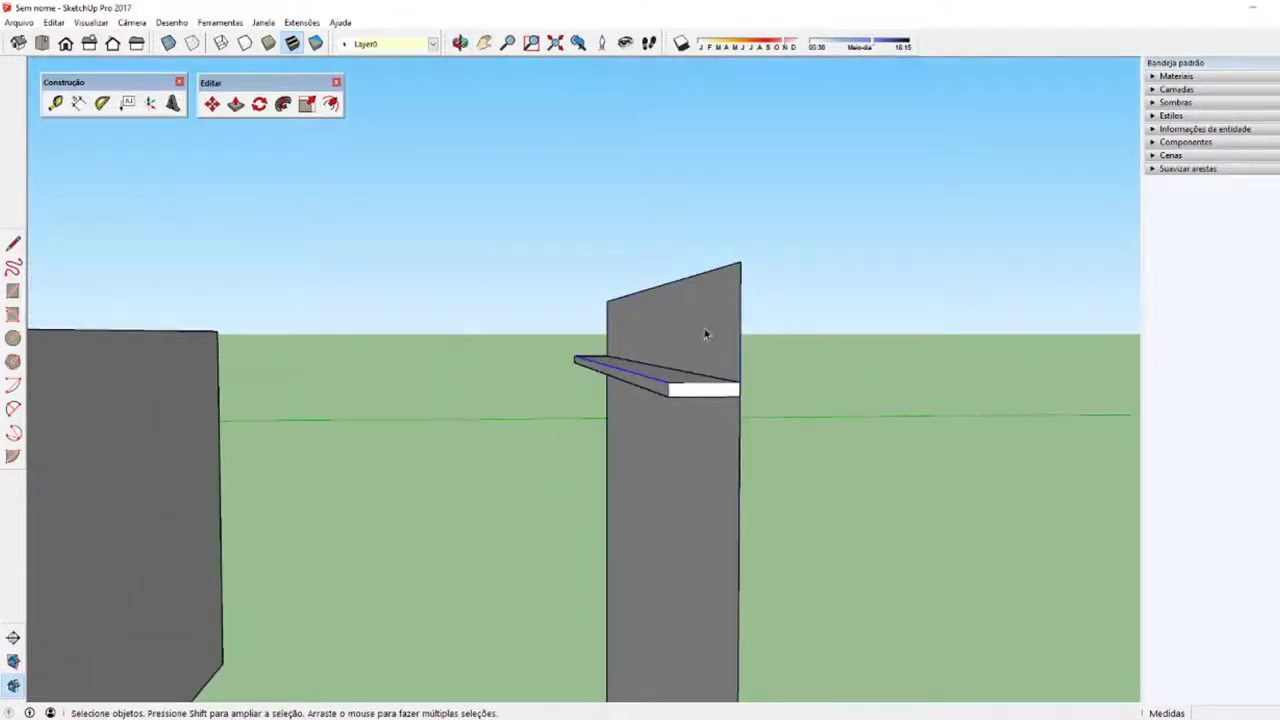
left_click(701, 396)
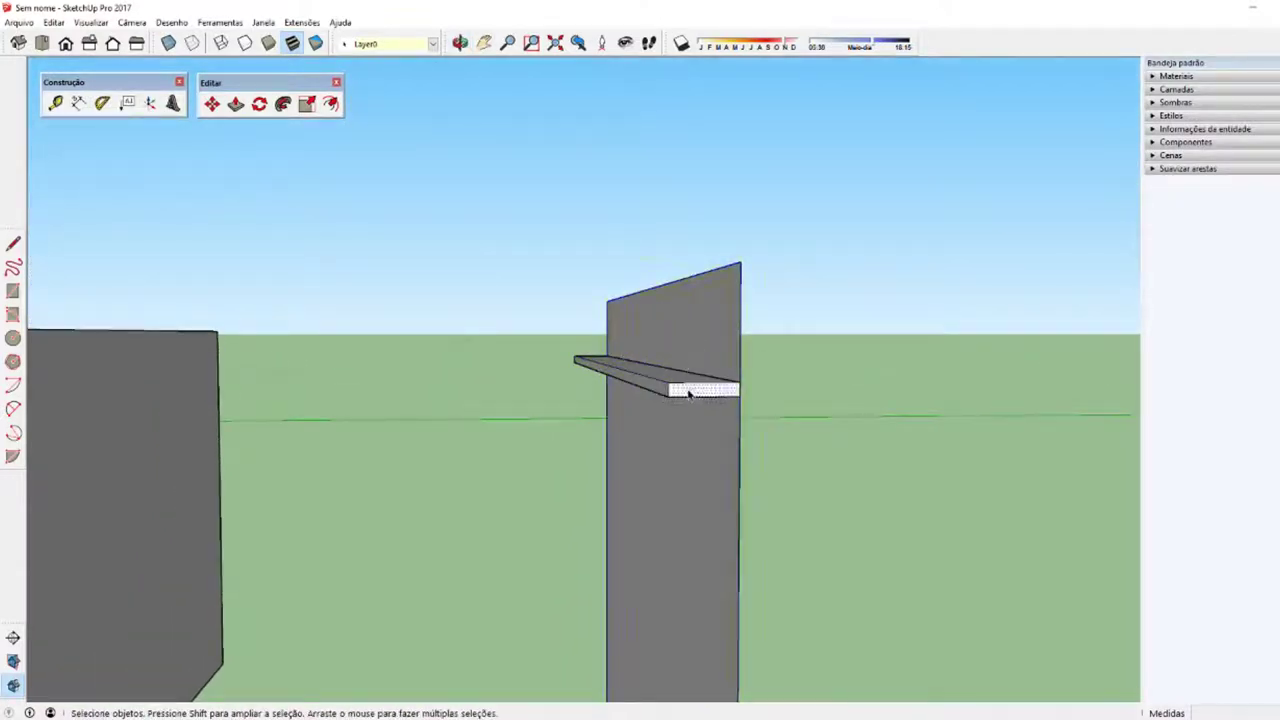
double_click(688, 393)
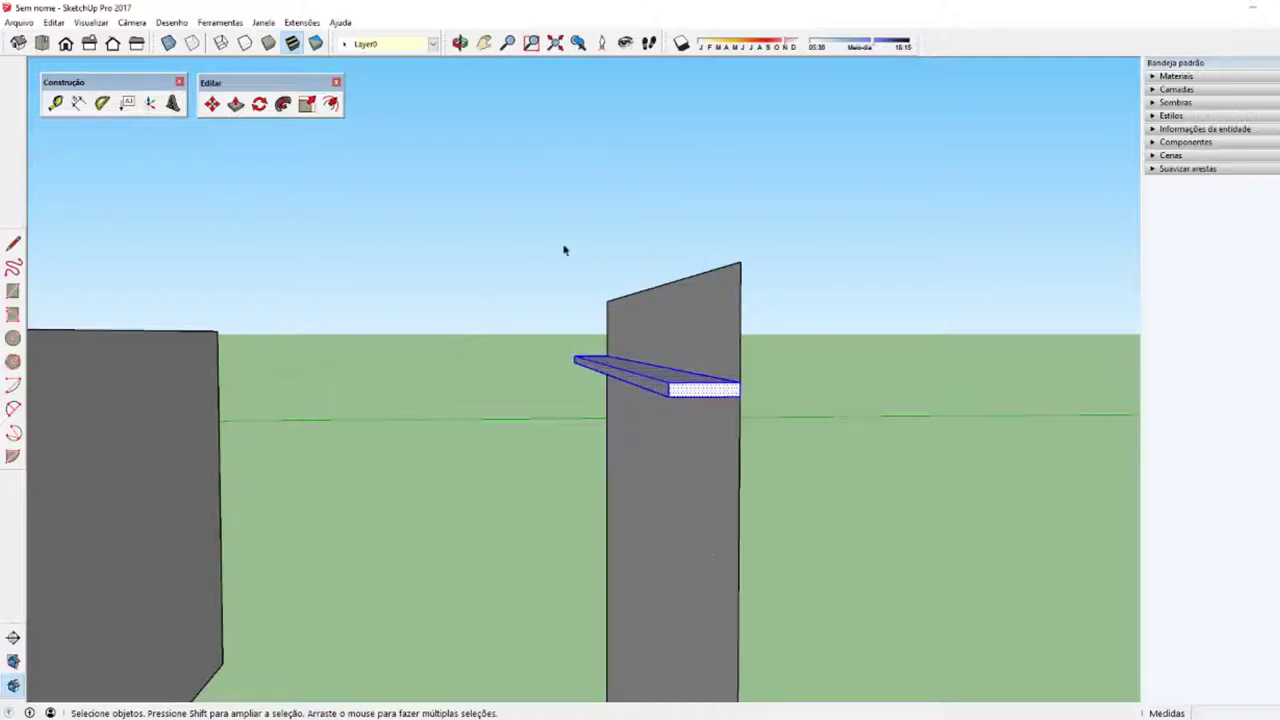
left_click(724, 339)
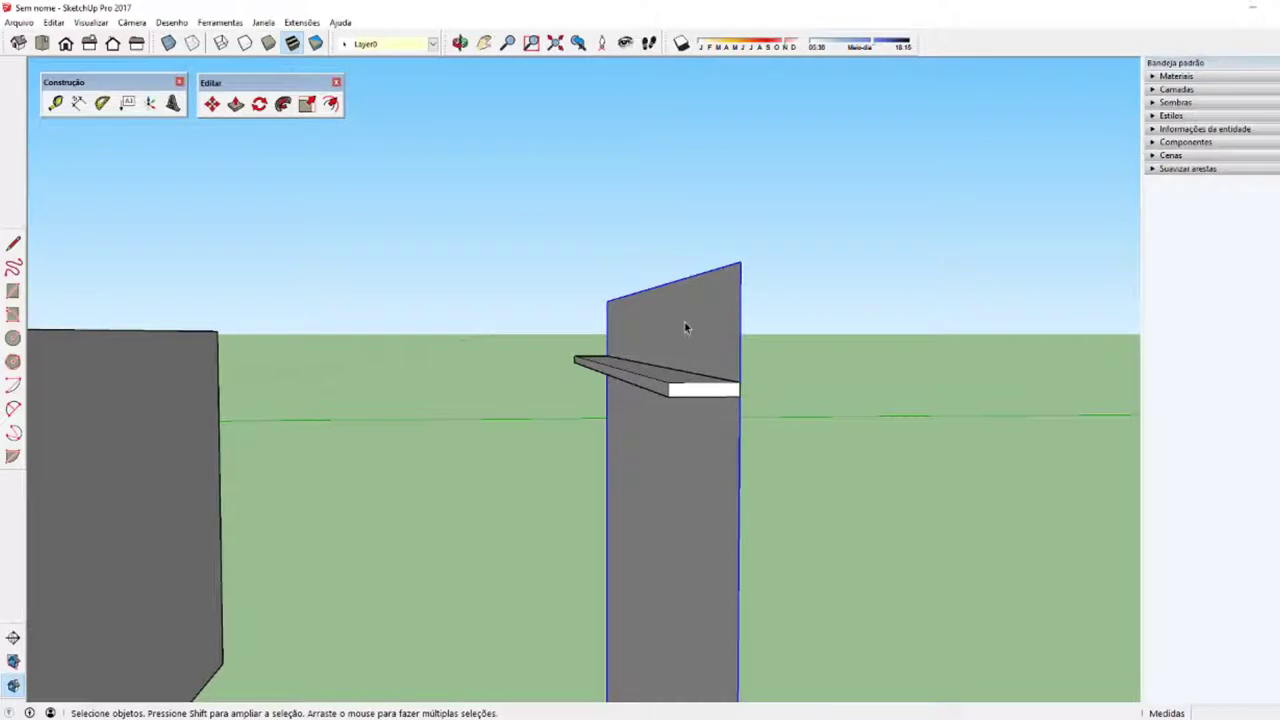
right_click(684, 323)
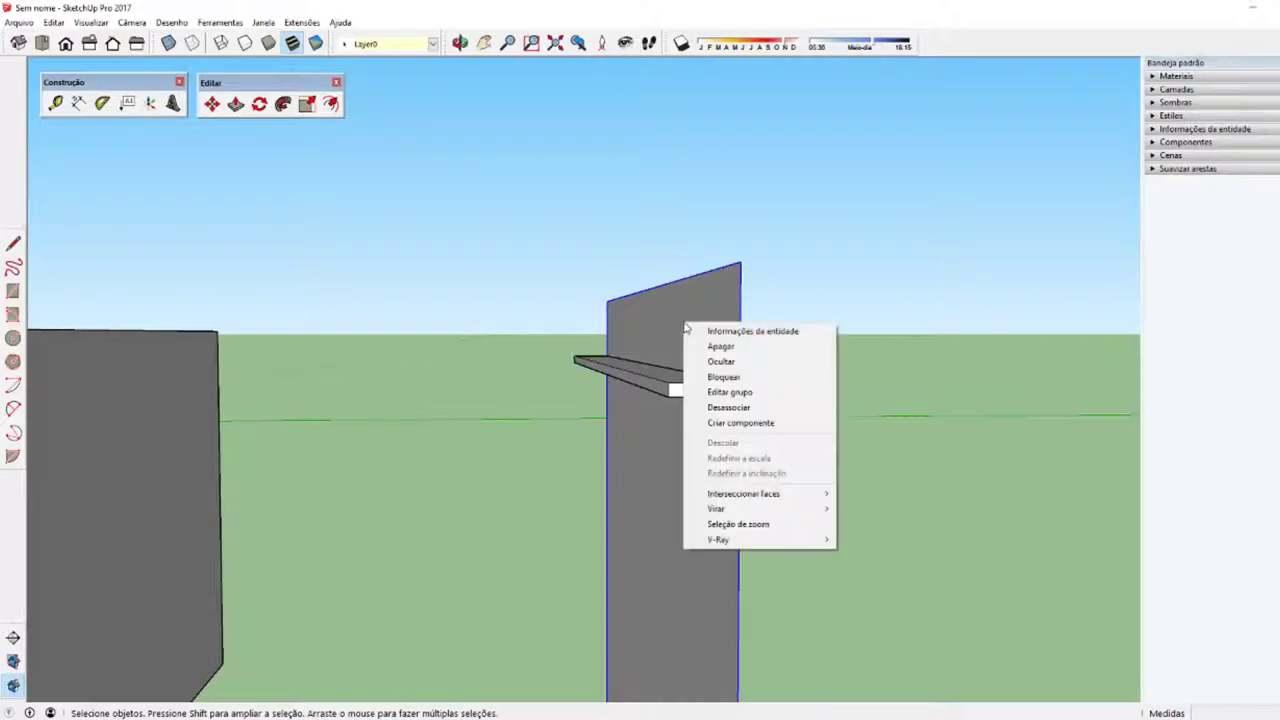
left_click(725, 393)
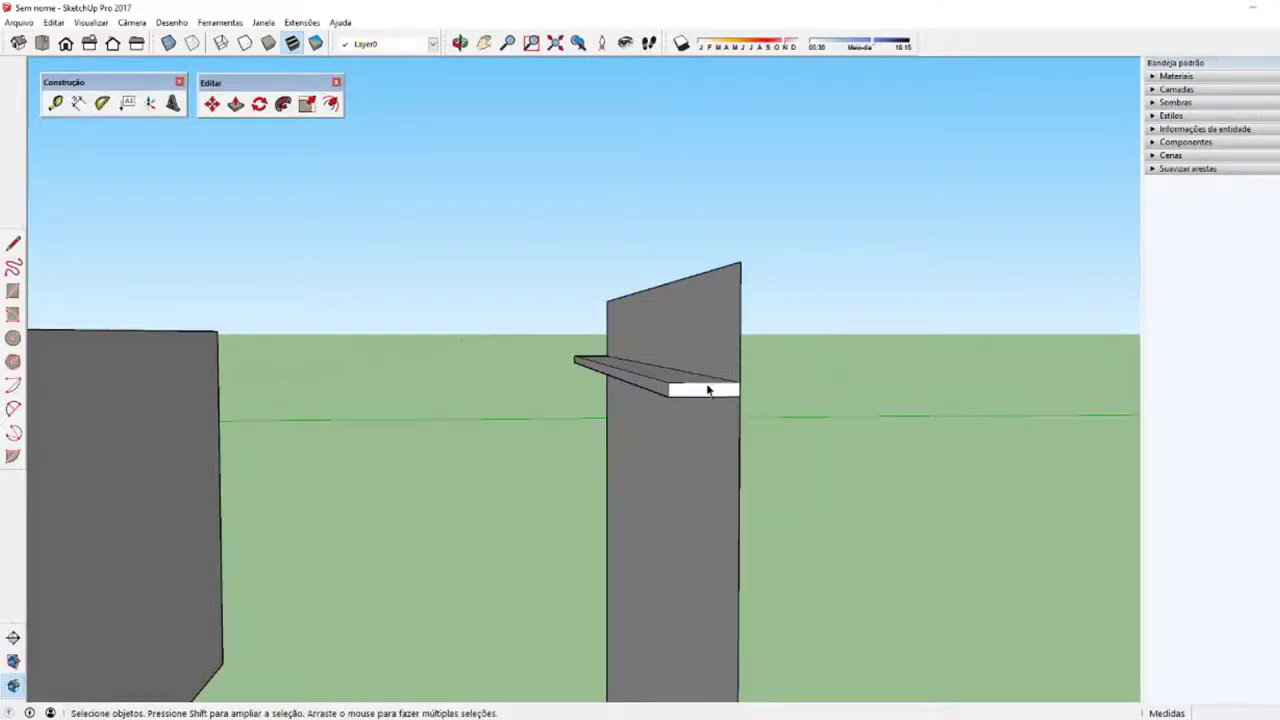
Step: Select the whole shelf ledge inside the wall and make it its own group with Criar grupo
triple_click(698, 396)
middle_click_drag(495, 168, 666, 346)
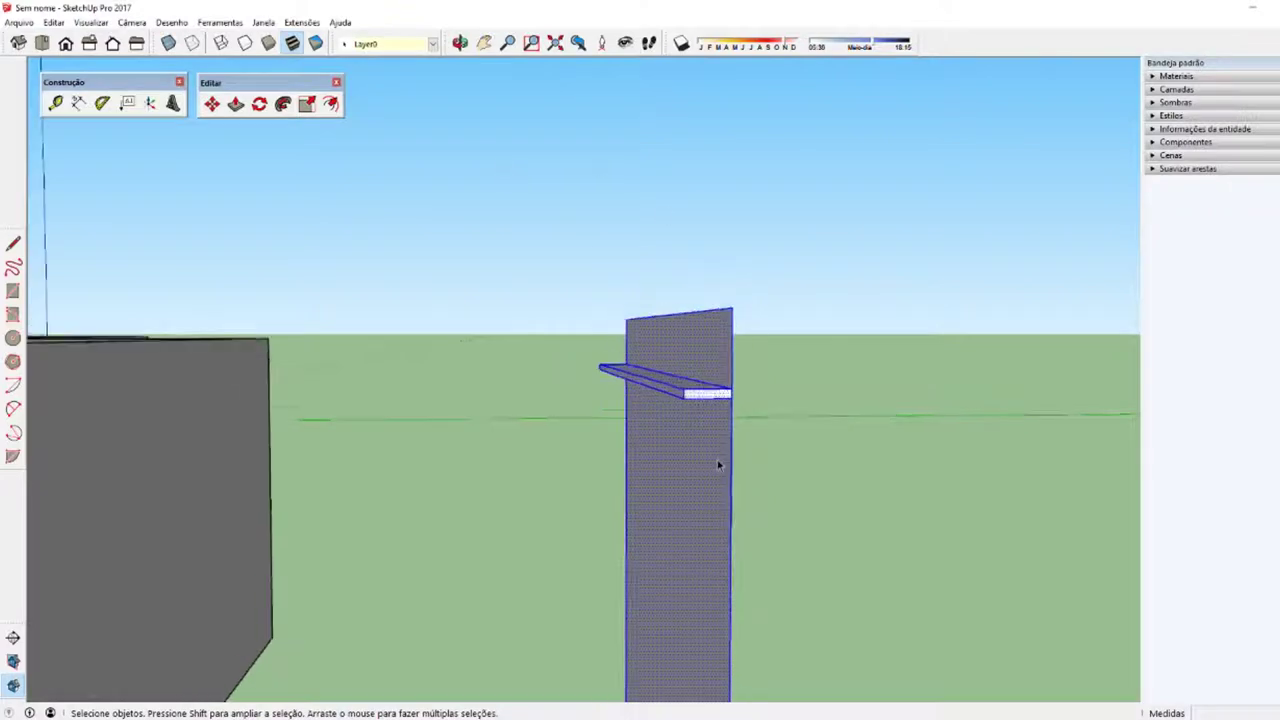
left_click(664, 362, "shift")
left_click(684, 253)
scroll(681, 252, "up", 2)
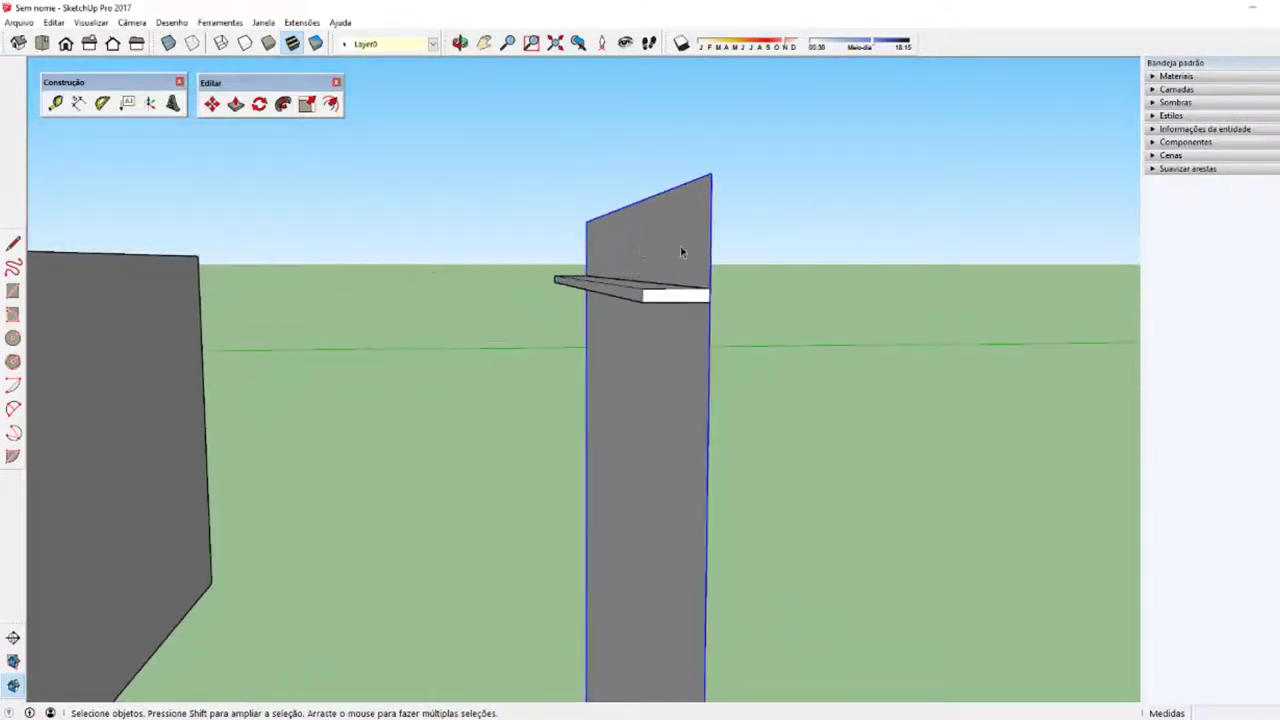
triple_click(675, 296)
middle_click_drag(615, 282, 595, 357, "shift")
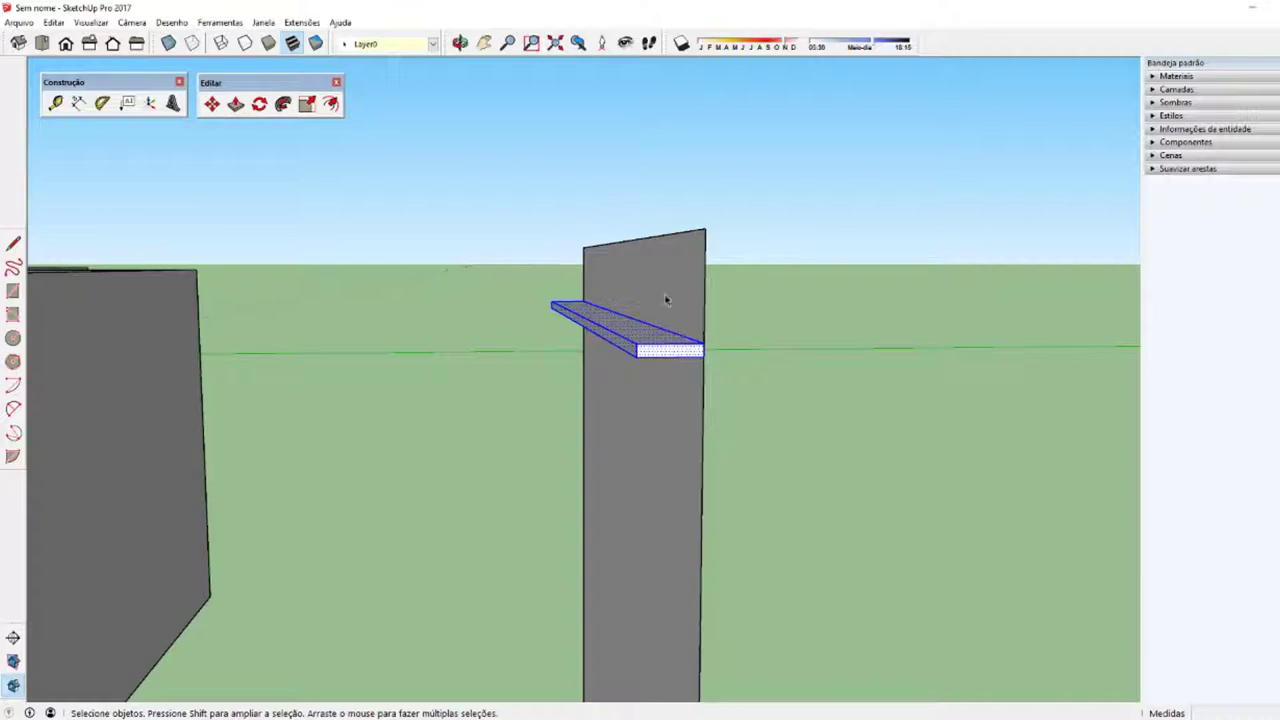
mouse_move(643, 343)
middle_mouse_down()
mouse_move(614, 343)
mouse_move(677, 320)
mouse_move(608, 289)
mouse_move(657, 353)
mouse_move(646, 357)
middle_mouse_up()
right_click(646, 357)
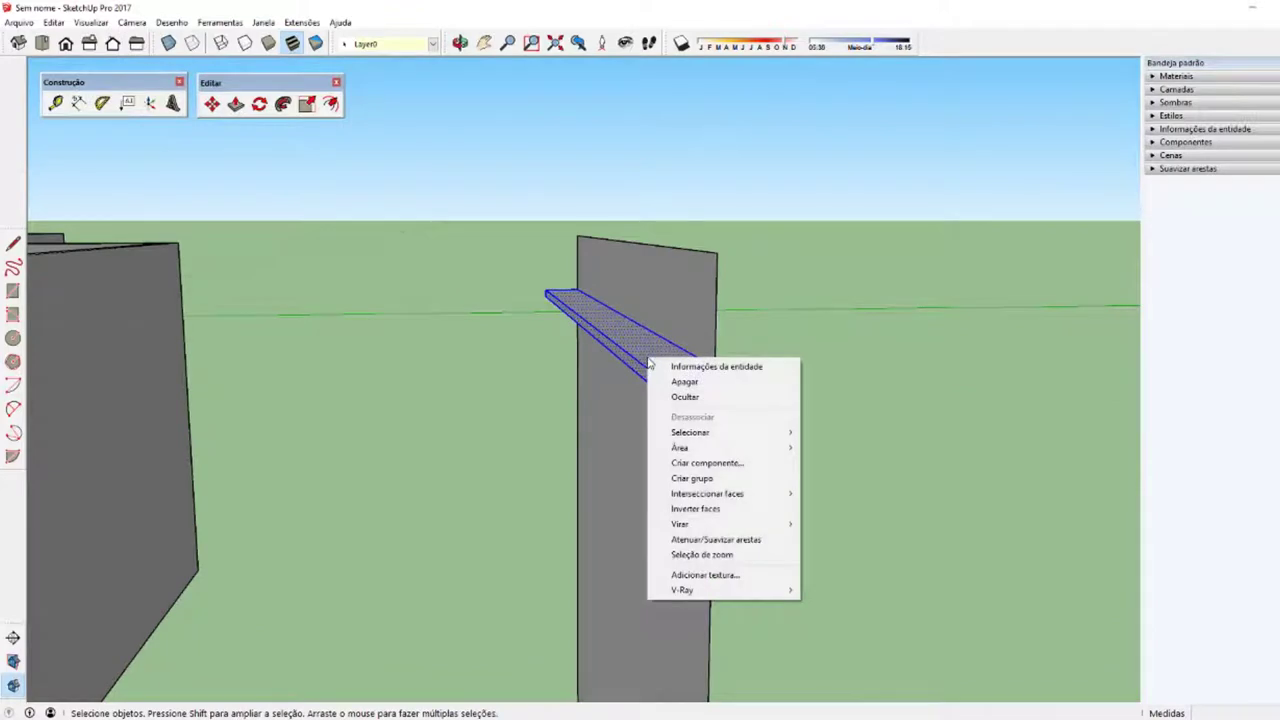
left_click(697, 484)
mouse_move(651, 386)
middle_mouse_down()
mouse_move(554, 326)
mouse_move(669, 354)
middle_mouse_up()
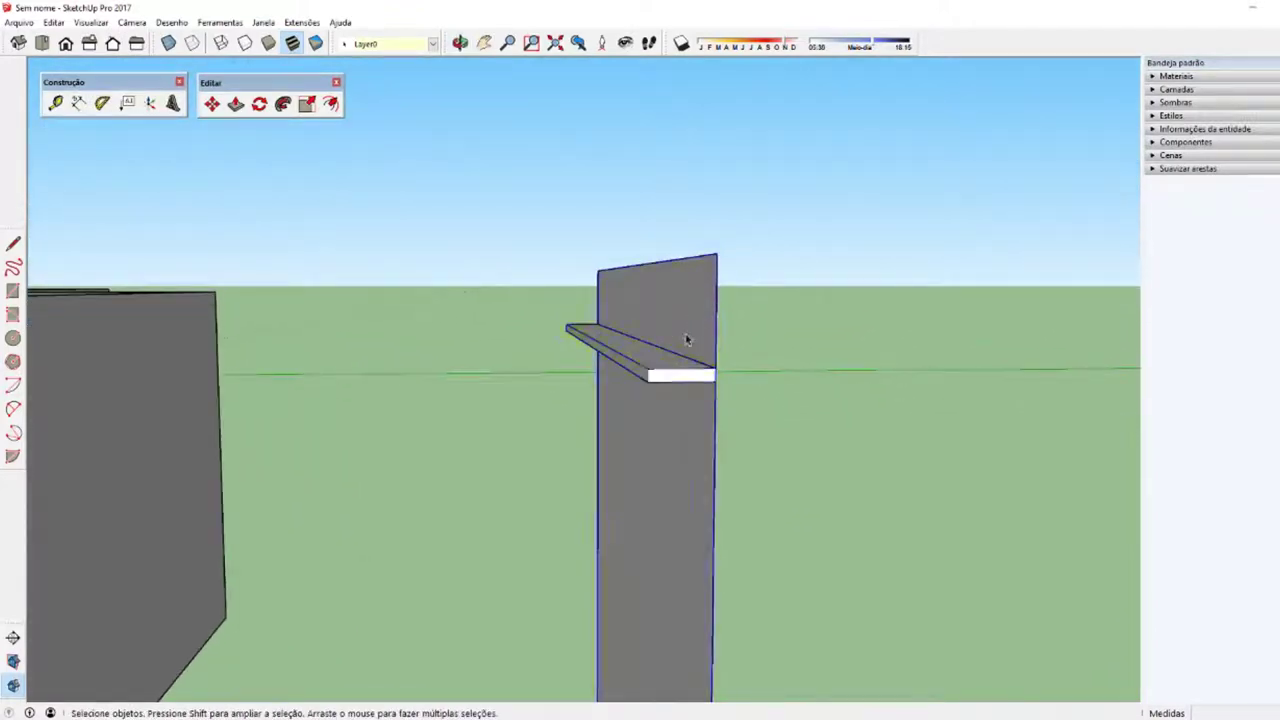
Step: Select the ledge group together with the wall and group them with Criar grupo
left_click(672, 381)
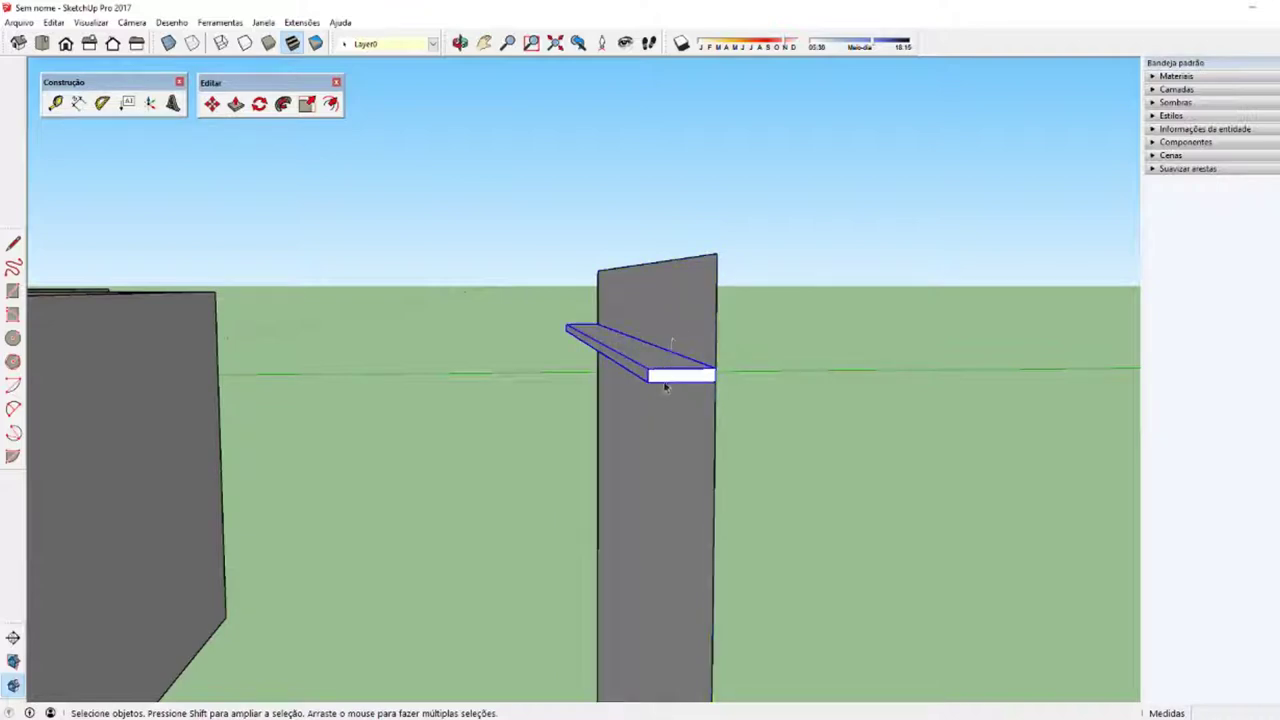
middle_click_drag(639, 385, 647, 398)
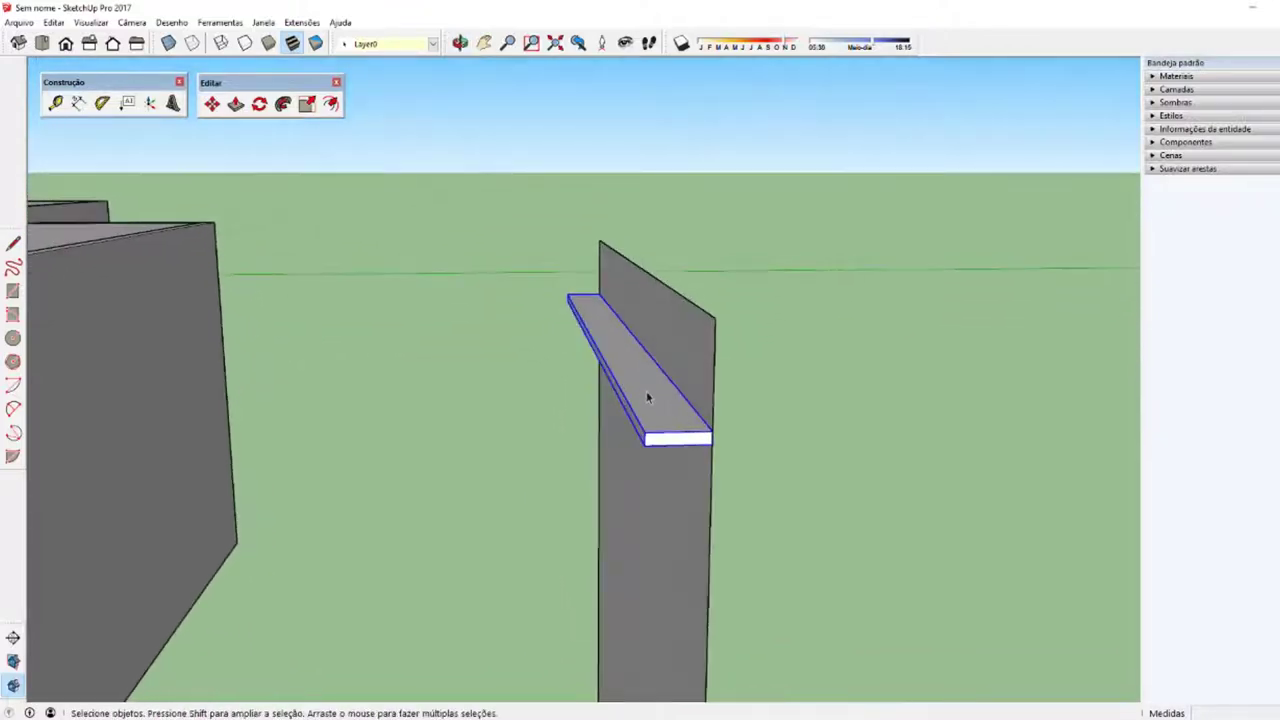
left_click(690, 352, "ctrl")
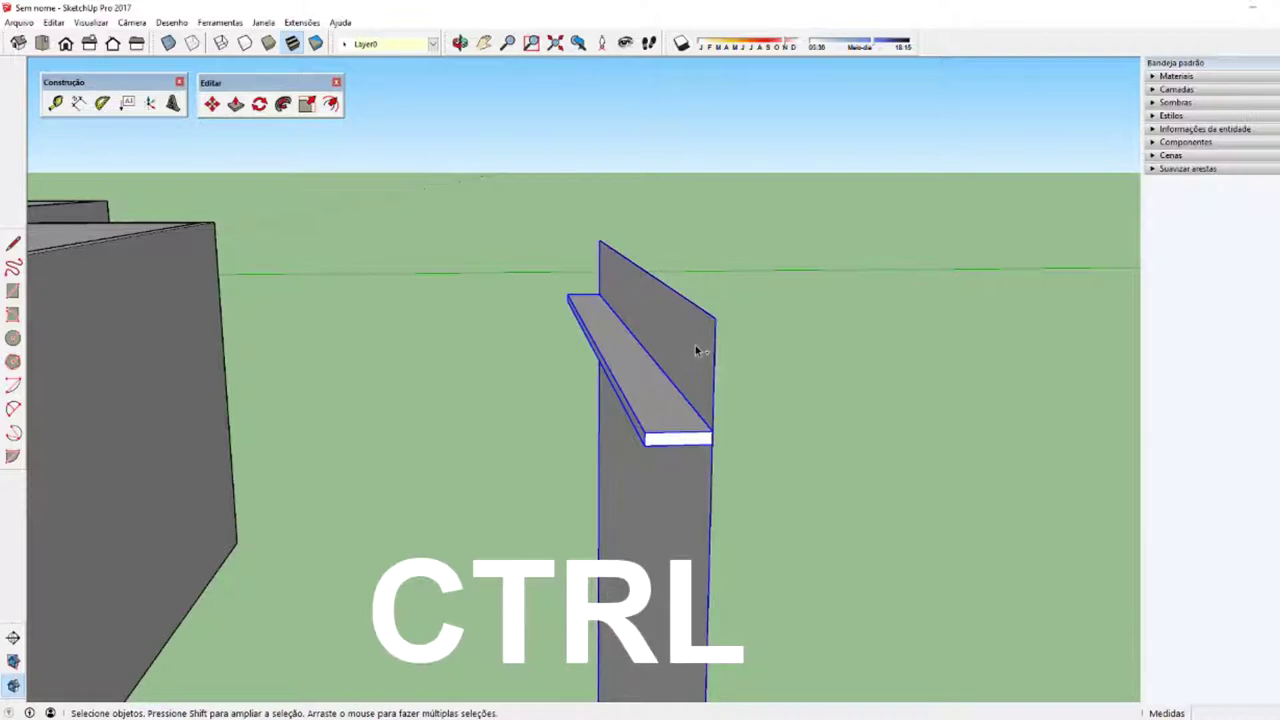
mouse_move(636, 438)
middle_mouse_down()
mouse_move(731, 400)
mouse_move(729, 380)
mouse_move(642, 394)
middle_mouse_up()
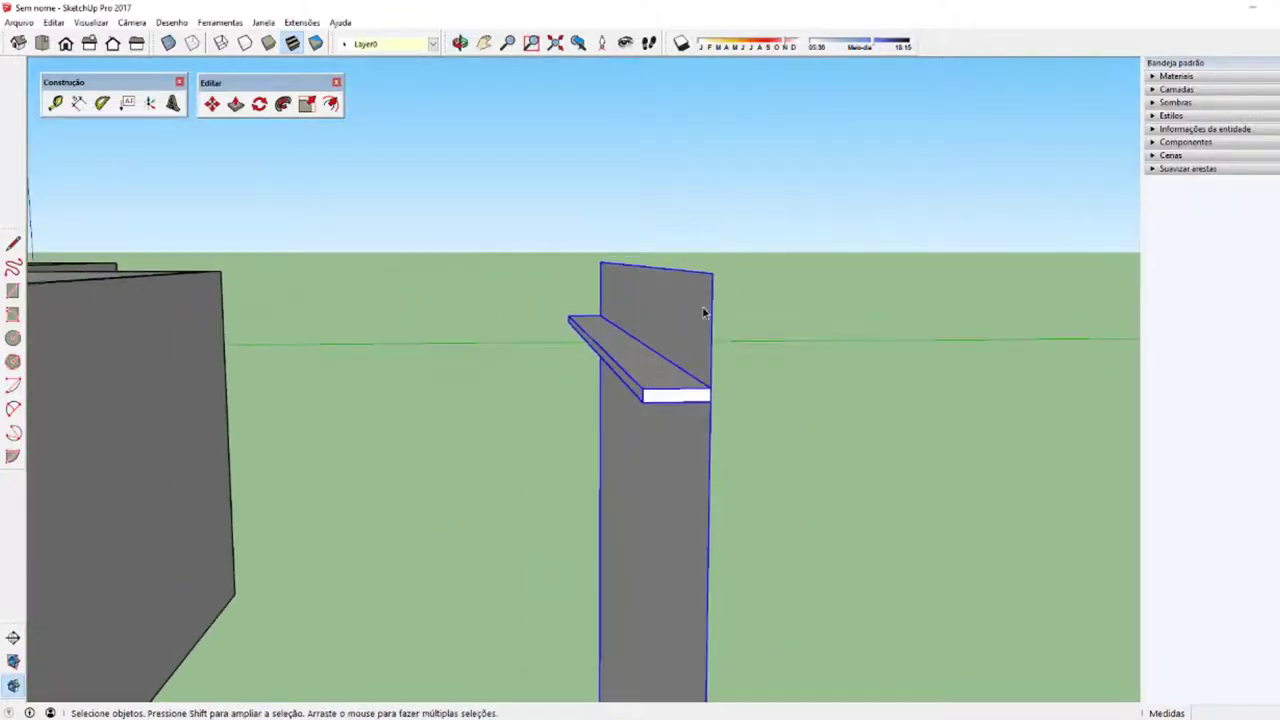
mouse_move(716, 300)
middle_mouse_down()
mouse_move(640, 366)
mouse_move(700, 363)
middle_mouse_up()
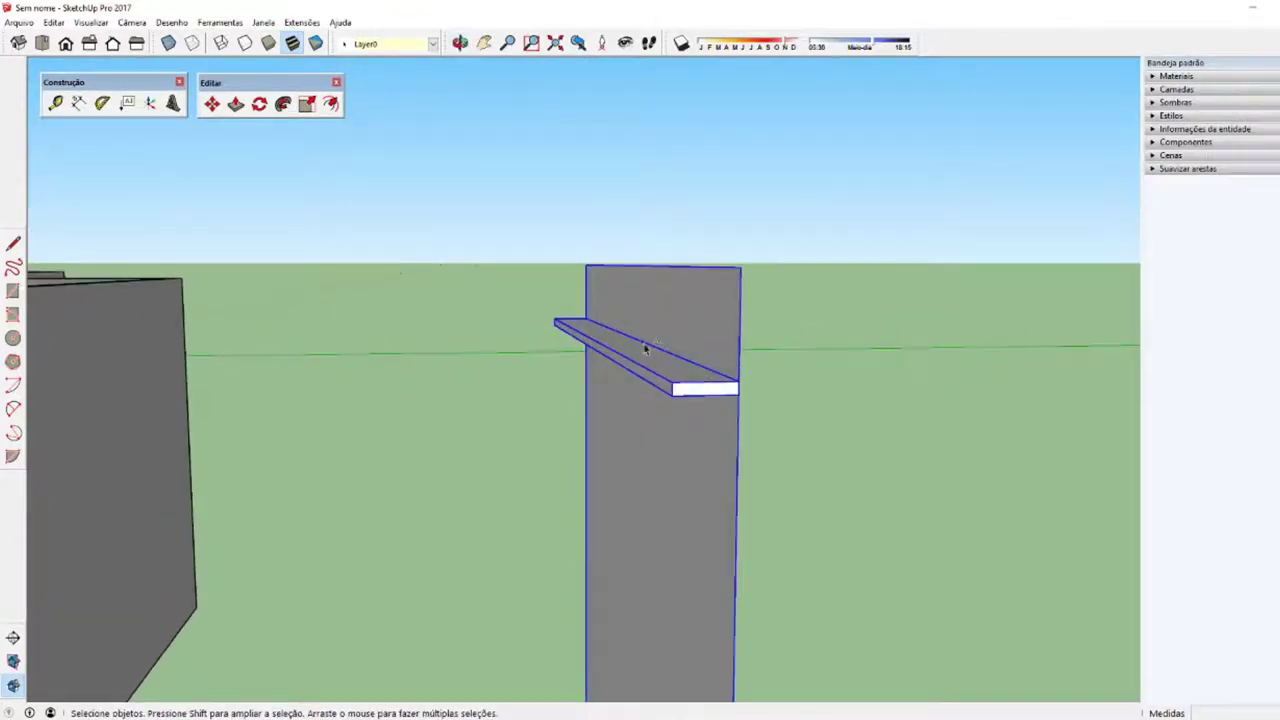
right_click(720, 320)
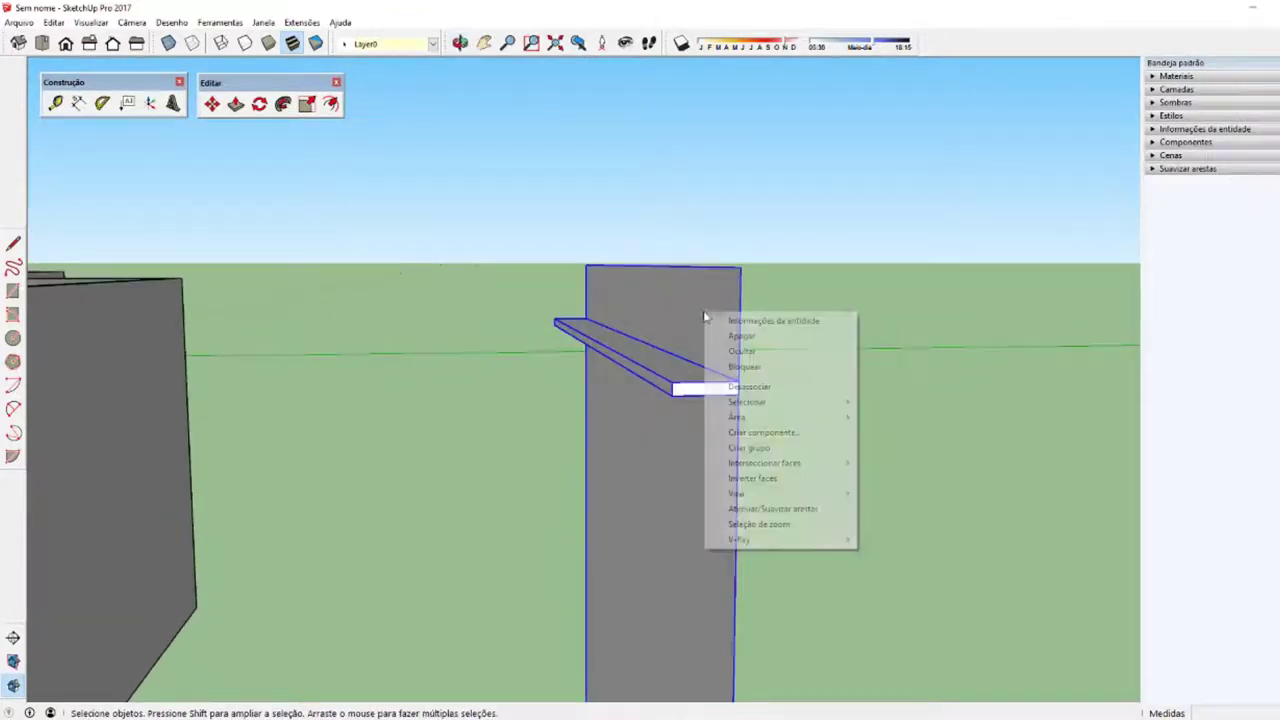
left_click(740, 449)
mouse_move(737, 449)
middle_mouse_down()
mouse_move(686, 409)
mouse_move(331, 429)
mouse_move(446, 434)
mouse_move(392, 443)
mouse_move(471, 374)
mouse_move(383, 477)
mouse_move(464, 364)
middle_mouse_up()
double_click(443, 409)
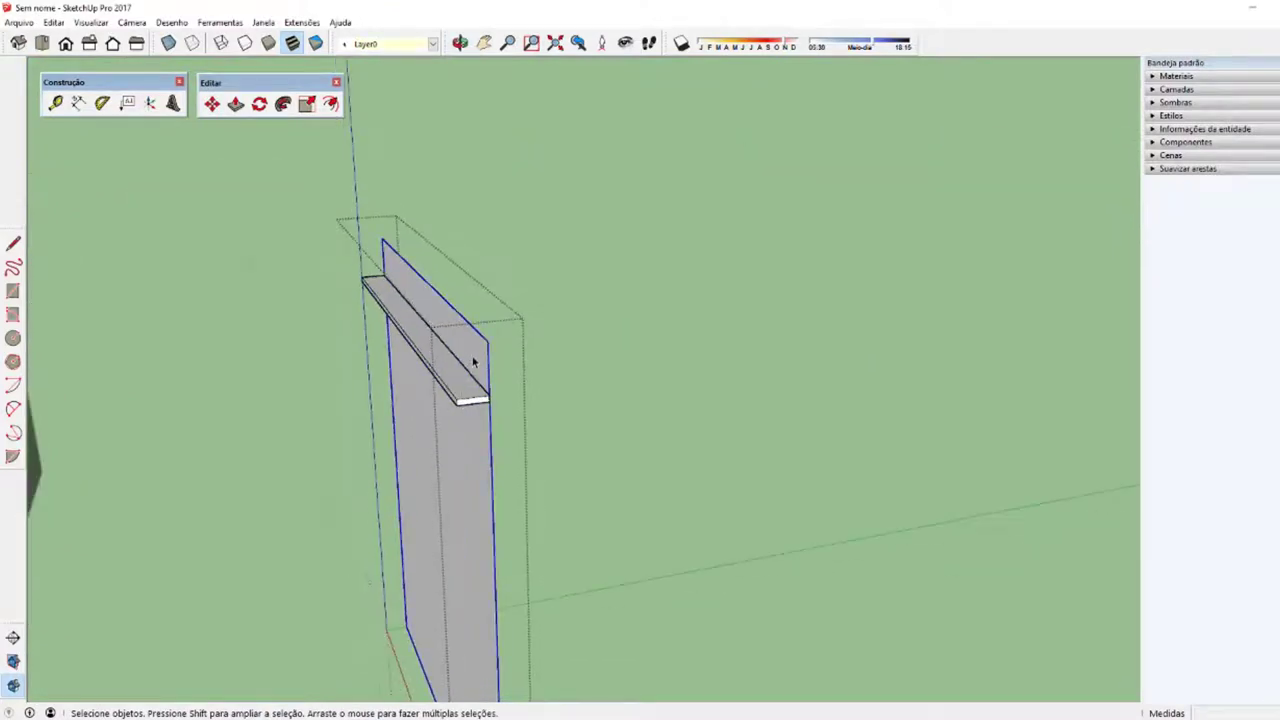
left_click(470, 375)
key("o")
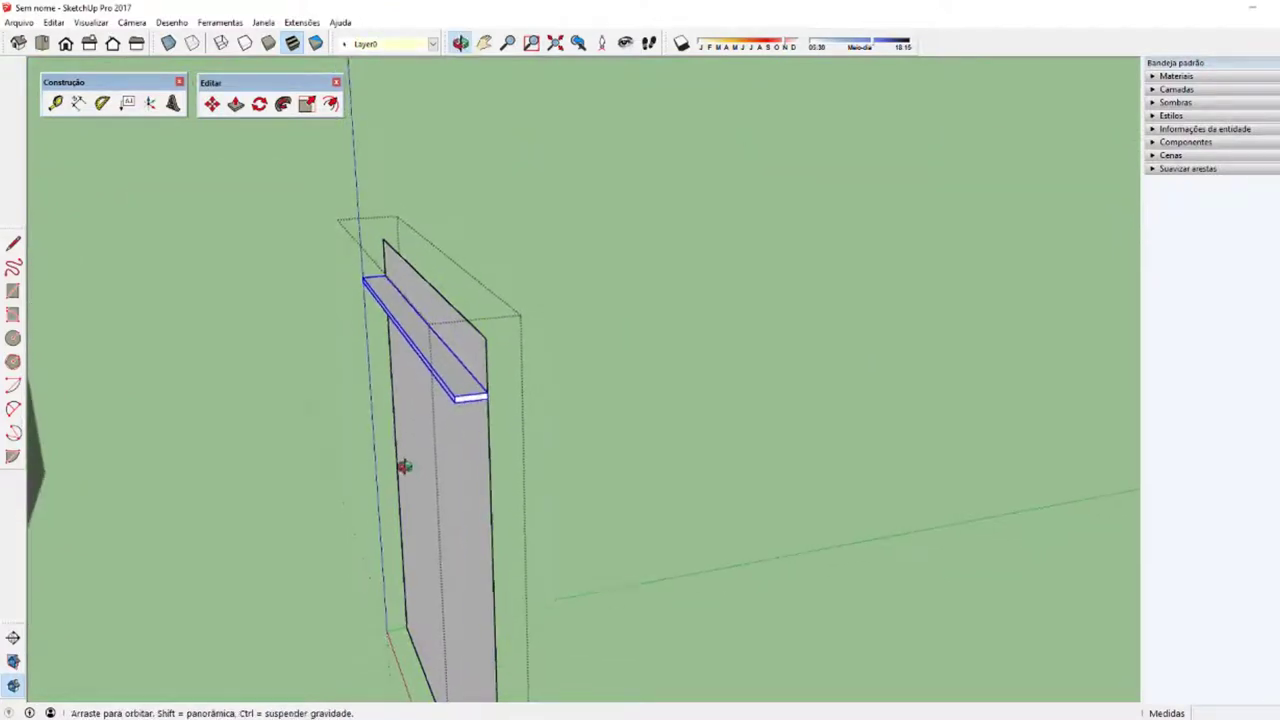
mouse_move(403, 466)
left_mouse_down()
mouse_move(310, 421)
mouse_move(403, 434)
left_mouse_up()
key("space")
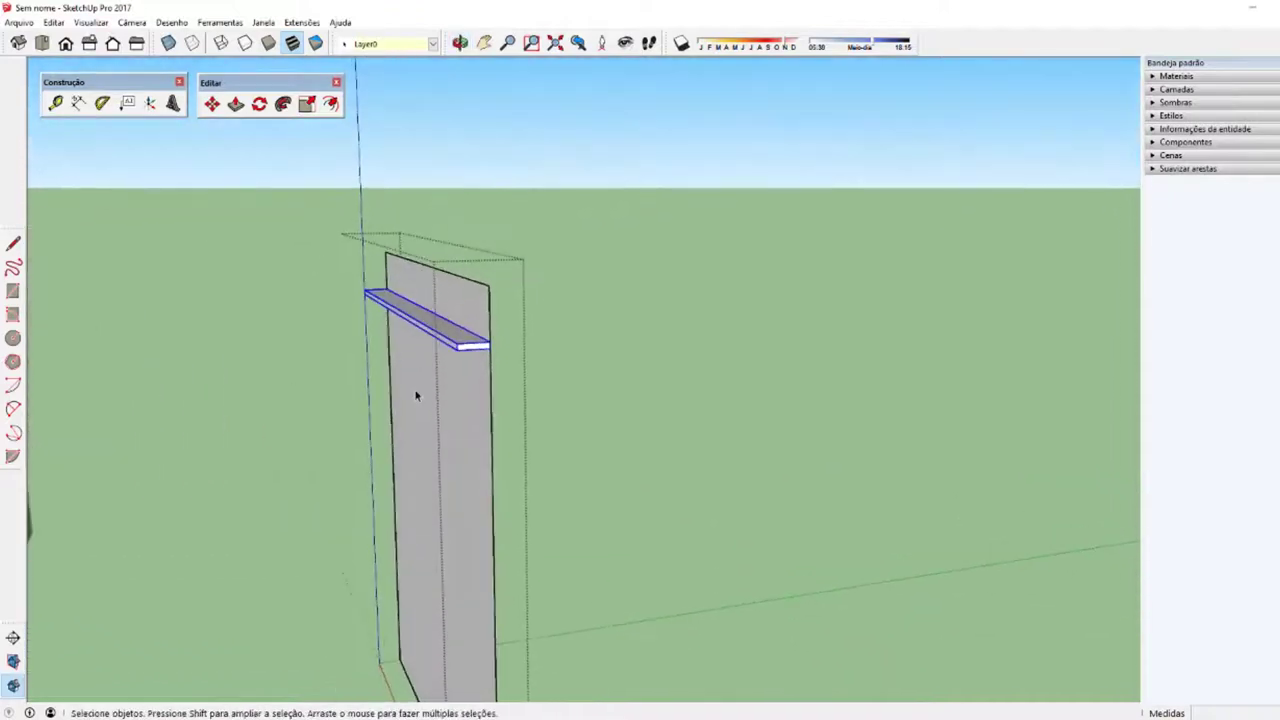
scroll(451, 374, "up", 1)
scroll(462, 374, "up", 1)
mouse_move(462, 374)
middle_mouse_down()
mouse_move(511, 343)
mouse_move(509, 271)
mouse_move(474, 277)
middle_mouse_up()
key("t")
left_click(486, 261)
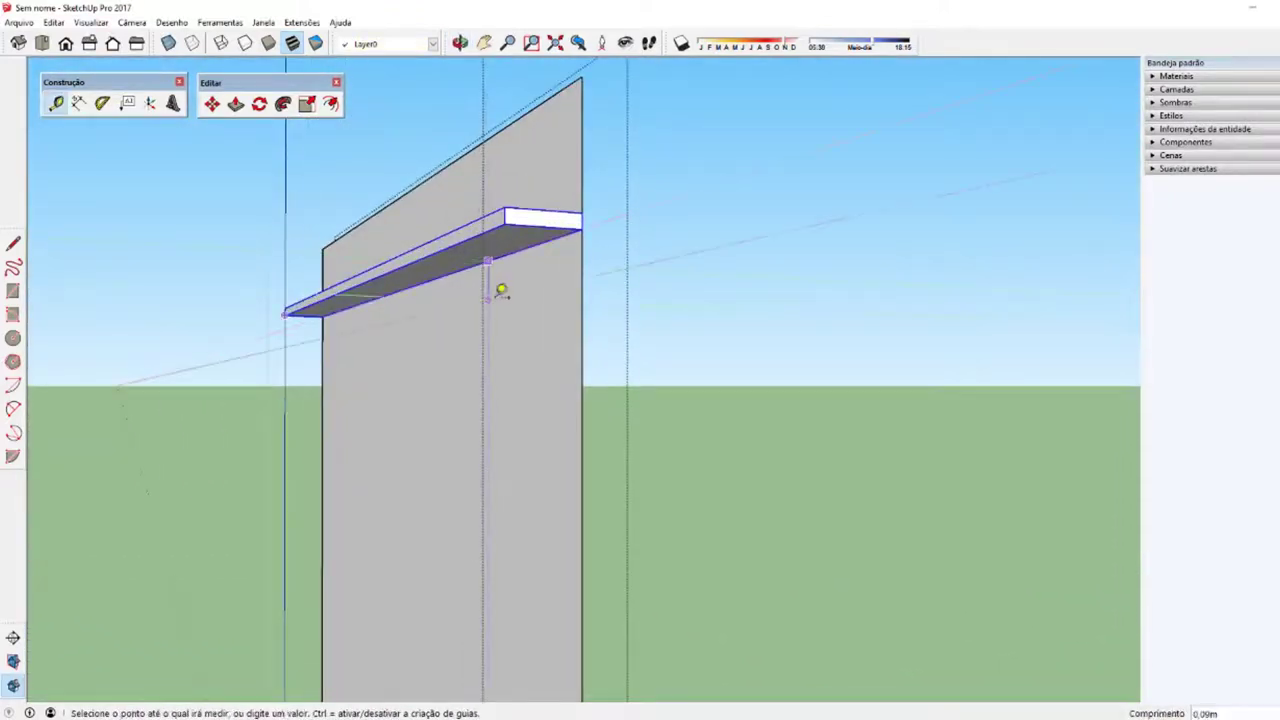
key("space")
middle_click_drag(497, 303, 508, 337)
key("m")
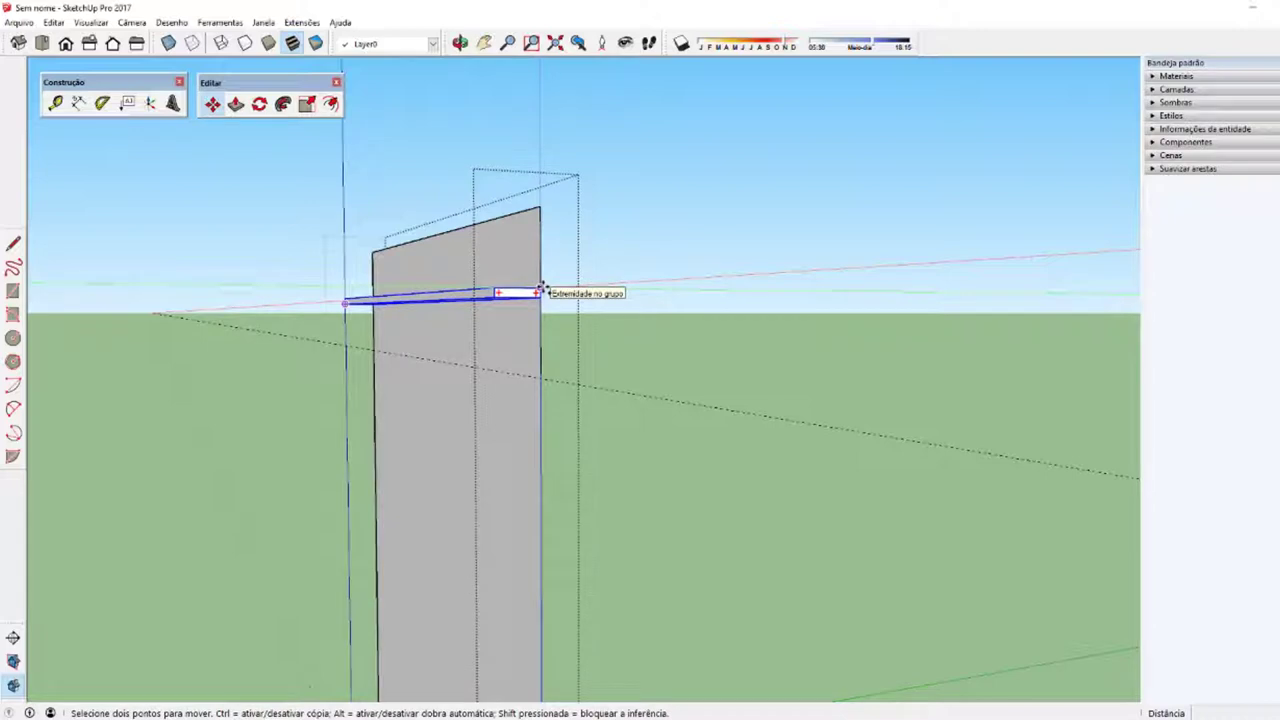
key("ctrl")
Step: Copy the shelf 0.16 m down the panel and repeat it x9 for ten shelves
left_click(540, 290)
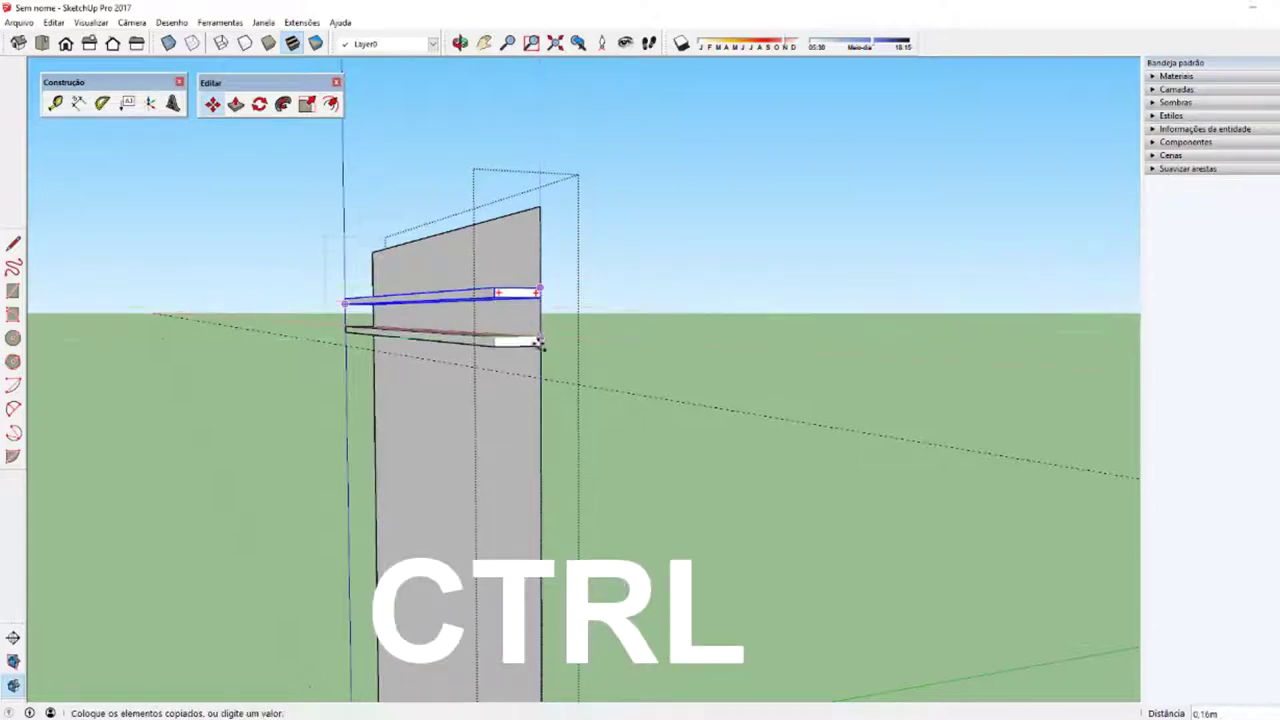
left_click(538, 372)
mouse_move(537, 371)
middle_mouse_down()
mouse_move(537, 360)
mouse_move(538, 378)
middle_mouse_up()
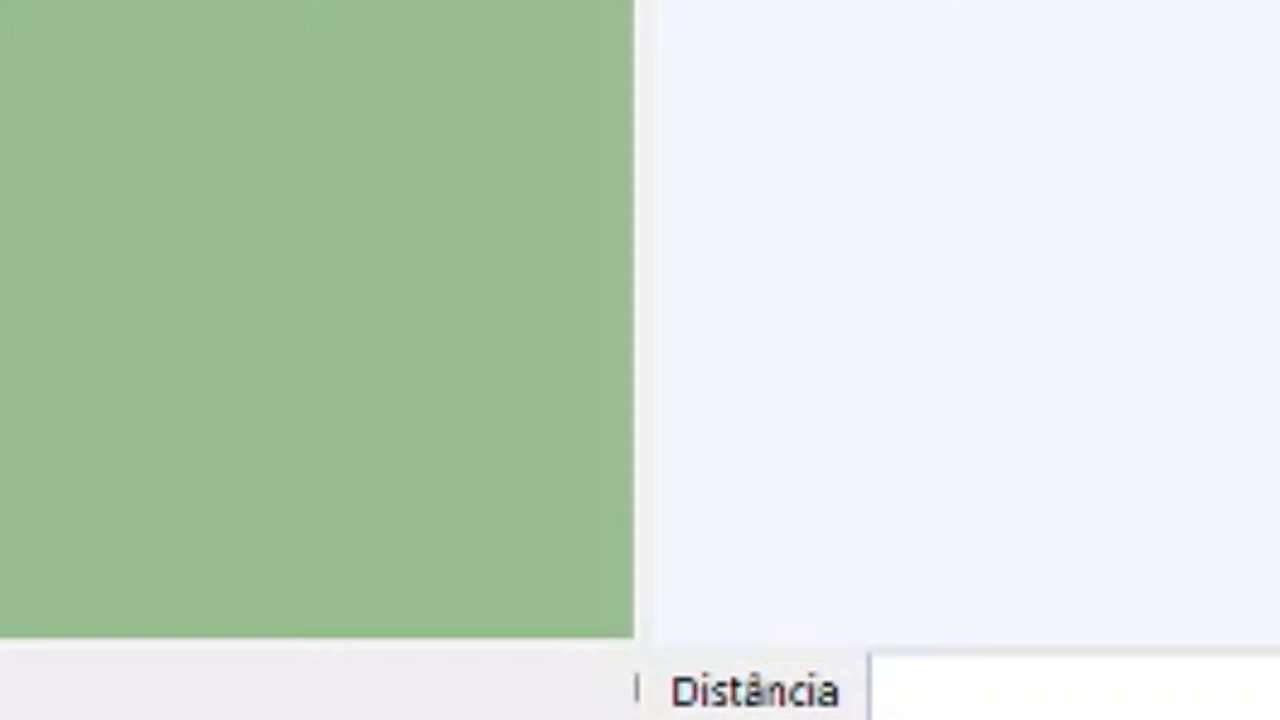
type("x")
type("9")
key("Return")
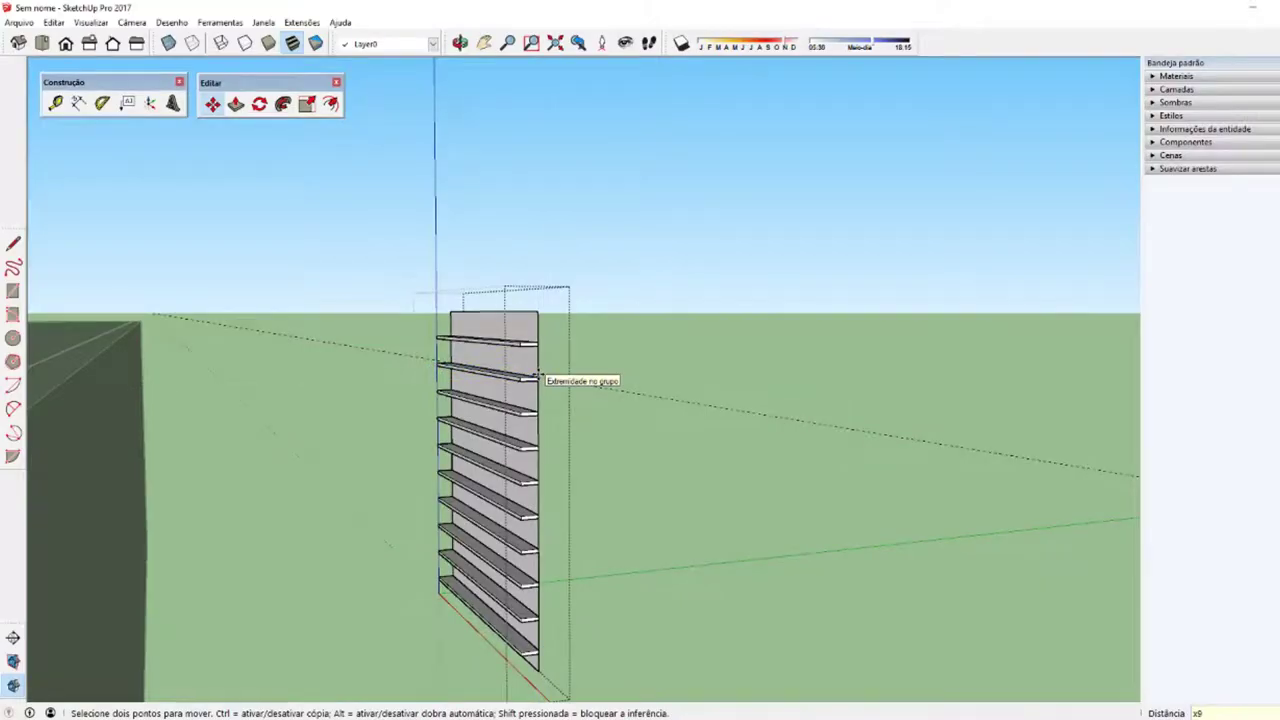
Step: Orbit around the new shelf stack, selecting the back panel and top shelf to check it
middle_click_drag(486, 394, 521, 405)
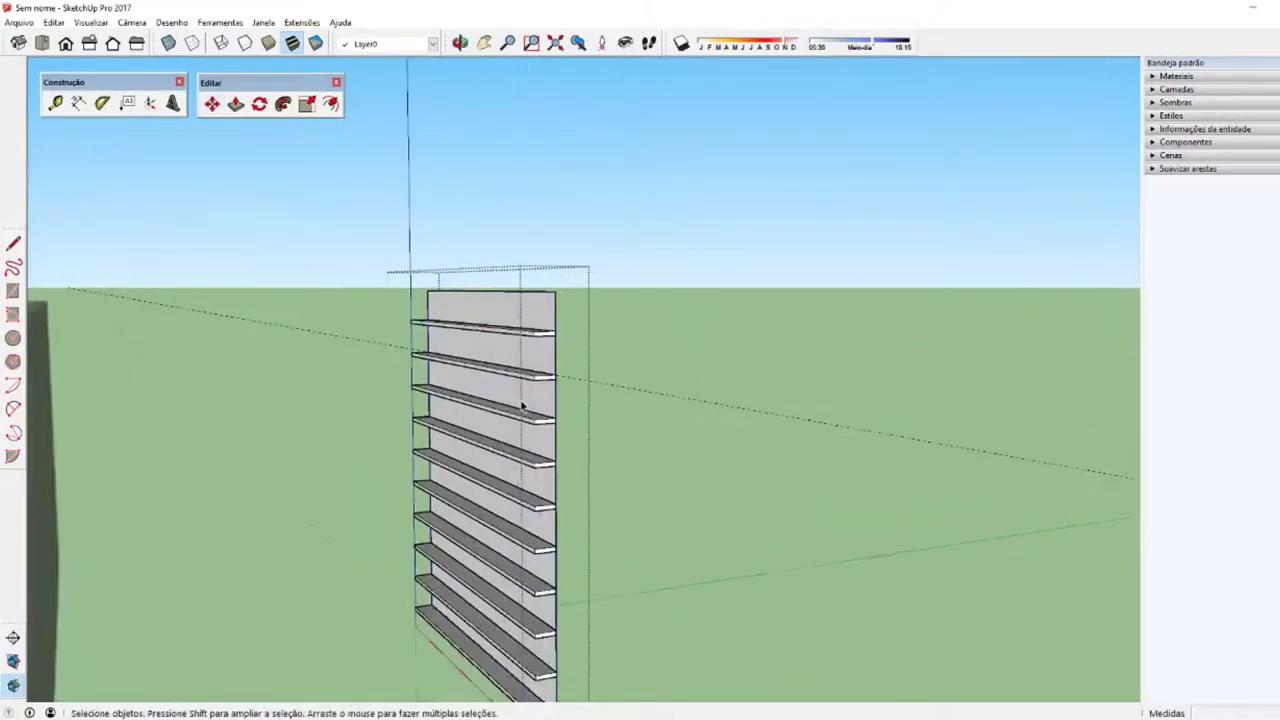
left_click(521, 405)
left_click(535, 415)
left_click(540, 385)
left_click(540, 341)
mouse_move(540, 341)
middle_mouse_down()
mouse_move(613, 503)
mouse_move(679, 494)
middle_mouse_up()
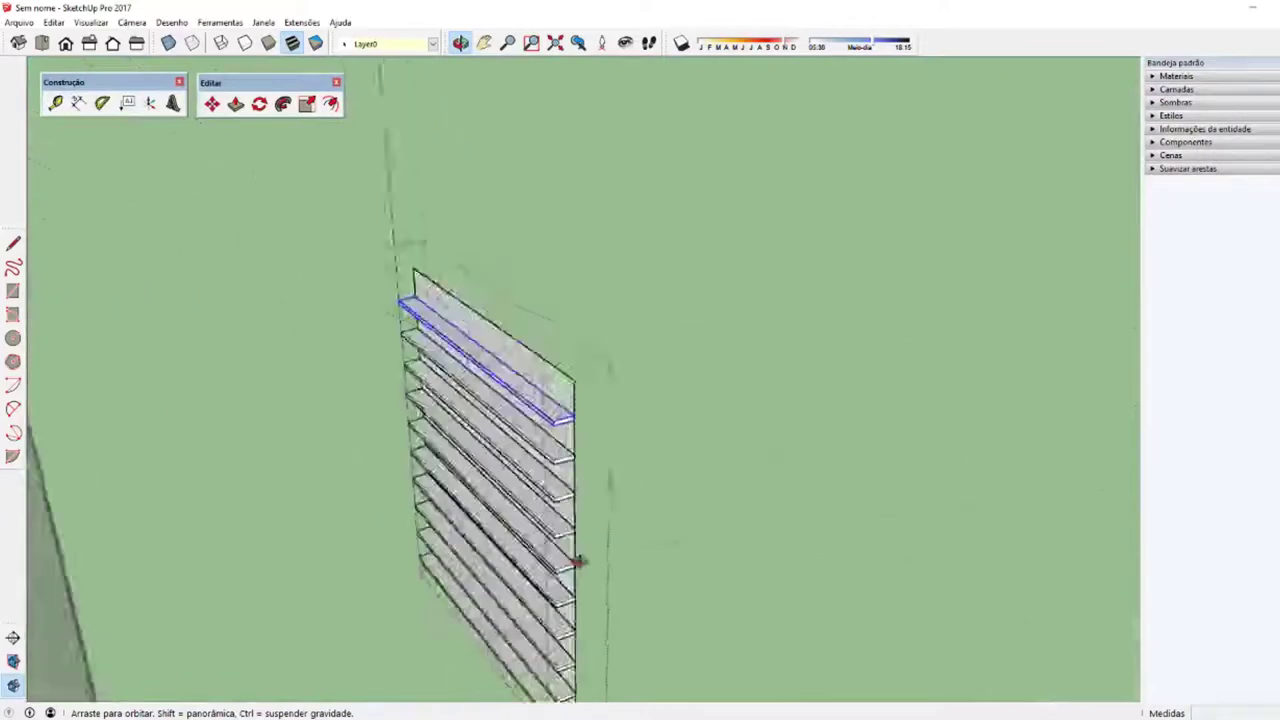
key("space")
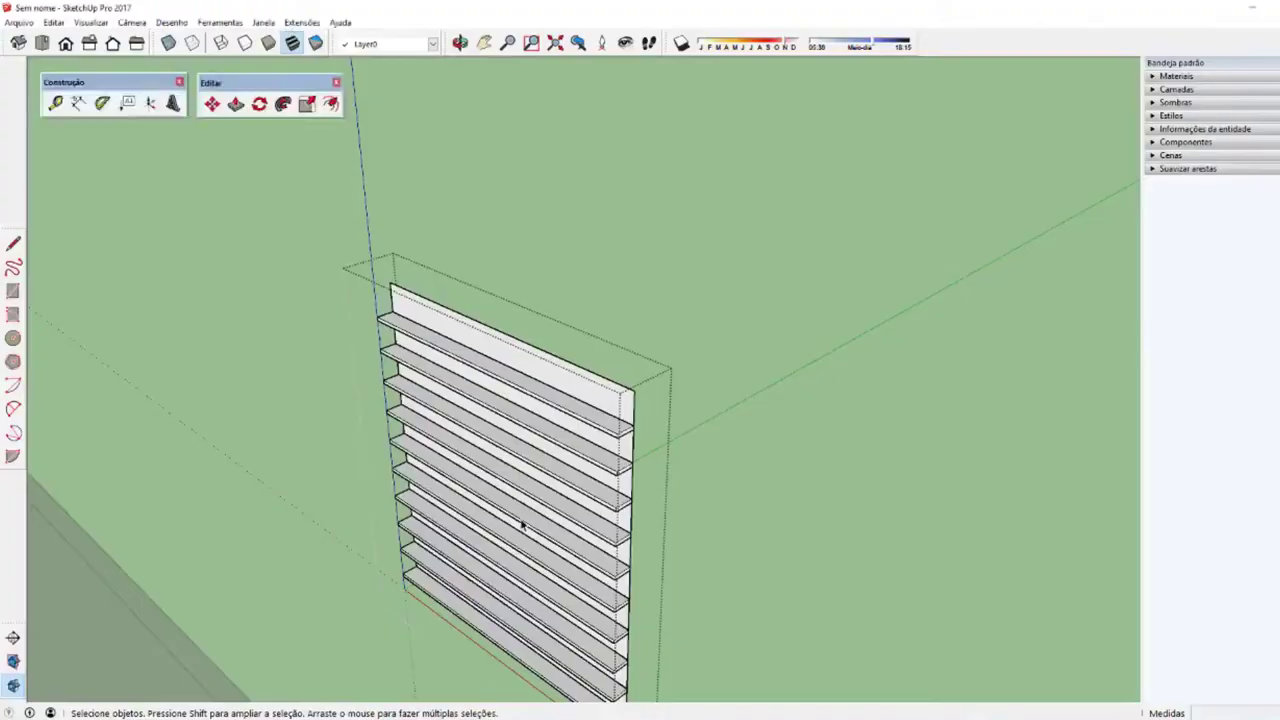
mouse_move(521, 525)
middle_mouse_down()
mouse_move(539, 480)
mouse_move(386, 369)
mouse_move(486, 300)
mouse_move(557, 545)
mouse_move(625, 650)
middle_mouse_up()
Step: Bring up the 3D_INTERIOR_Limpo model and select the Pine Tree 2 component
left_click(400, 670)
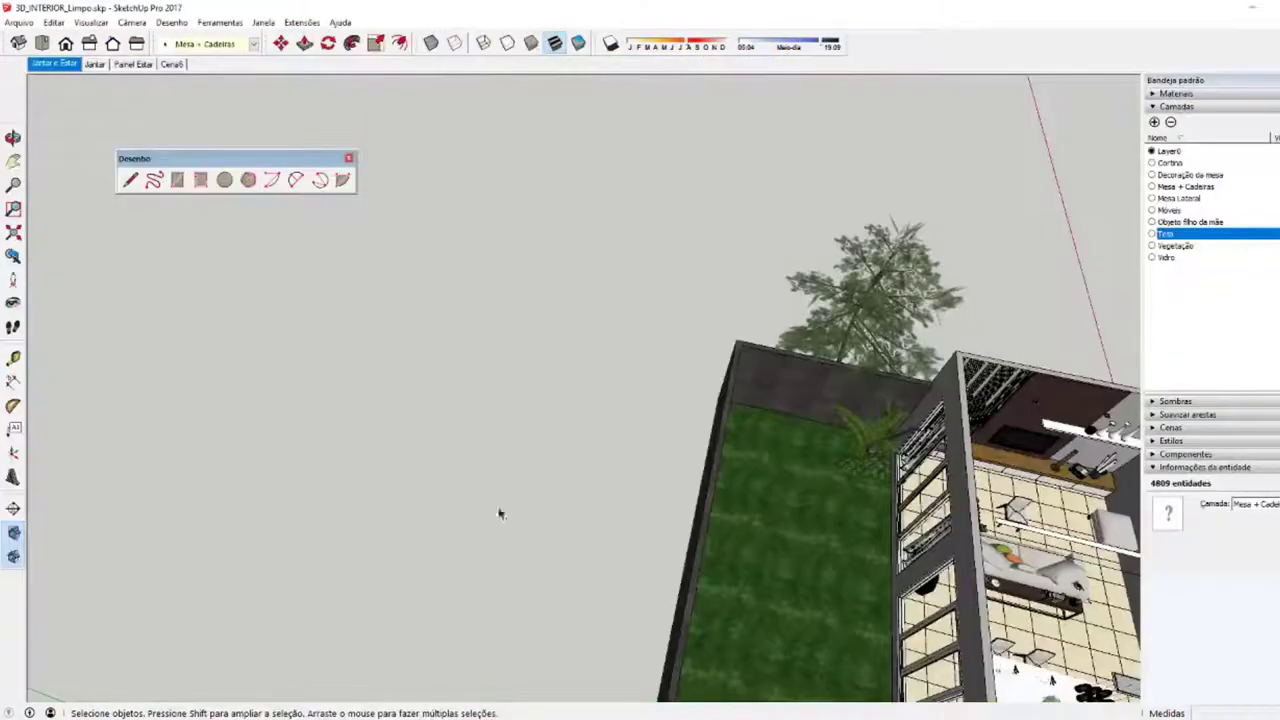
mouse_move(500, 514)
middle_mouse_down()
mouse_move(686, 506)
mouse_move(441, 399)
mouse_move(515, 485)
middle_mouse_up()
left_click(515, 485)
mouse_move(666, 509)
middle_mouse_down()
mouse_move(664, 520)
mouse_move(696, 514)
mouse_move(660, 540)
mouse_move(640, 500)
middle_mouse_up()
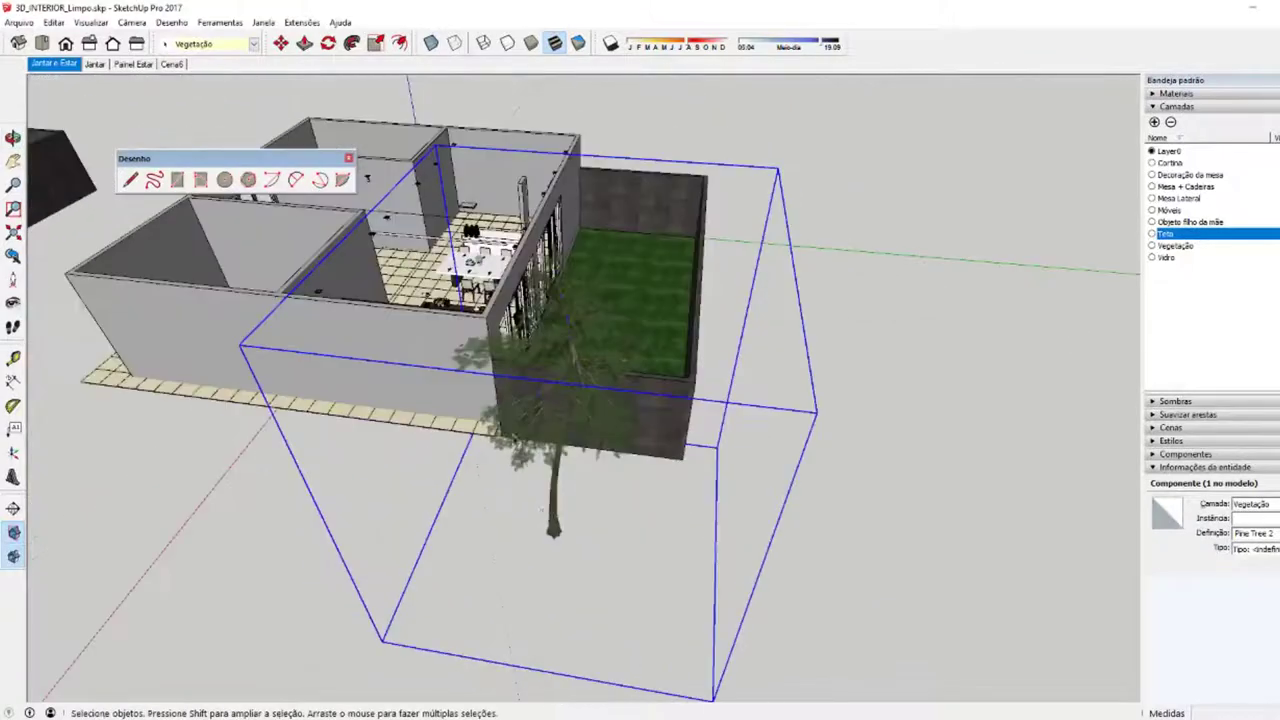
Step: Try moving and copying the pine tree, then undo back to the original tree
key("m")
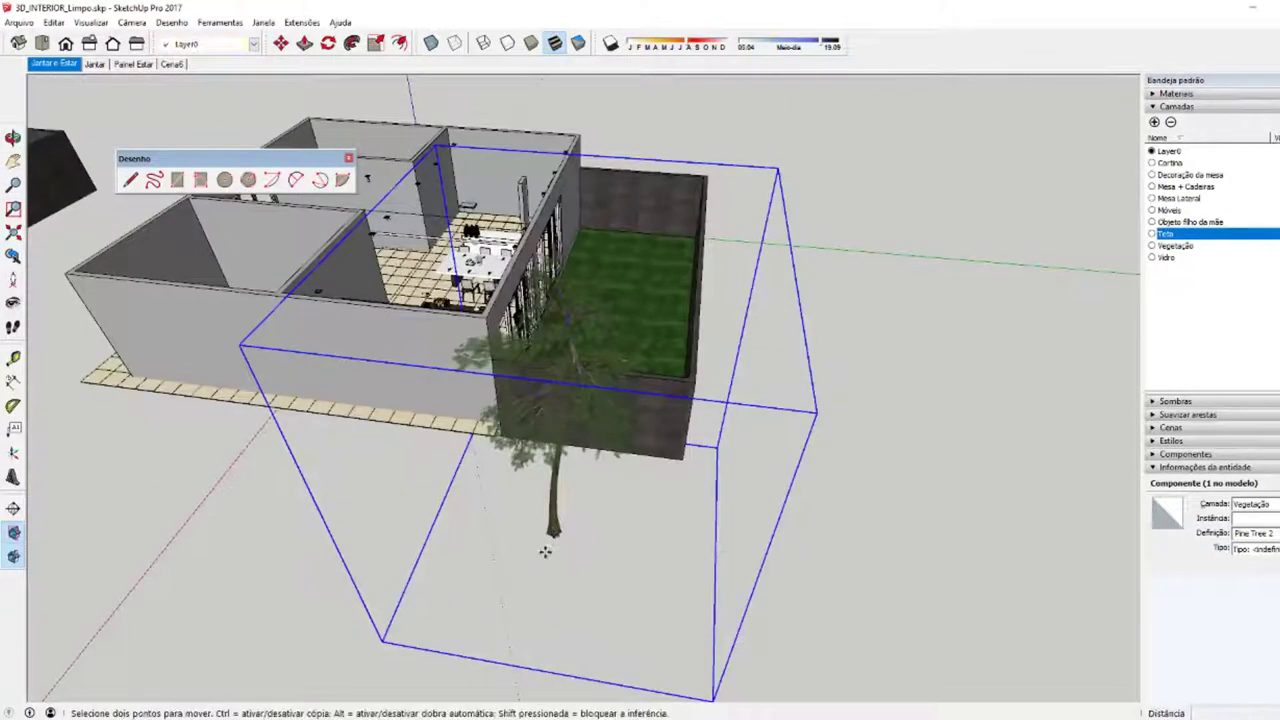
left_click(650, 608)
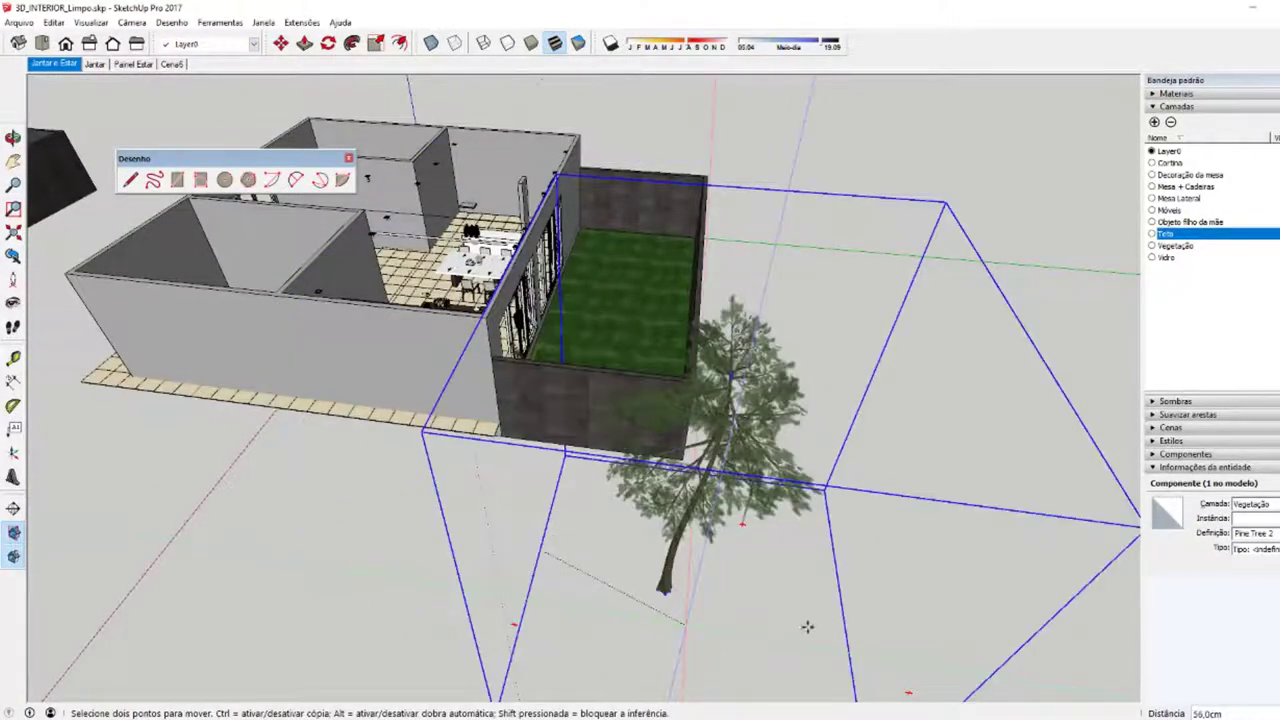
key("Escape")
key("Escape")
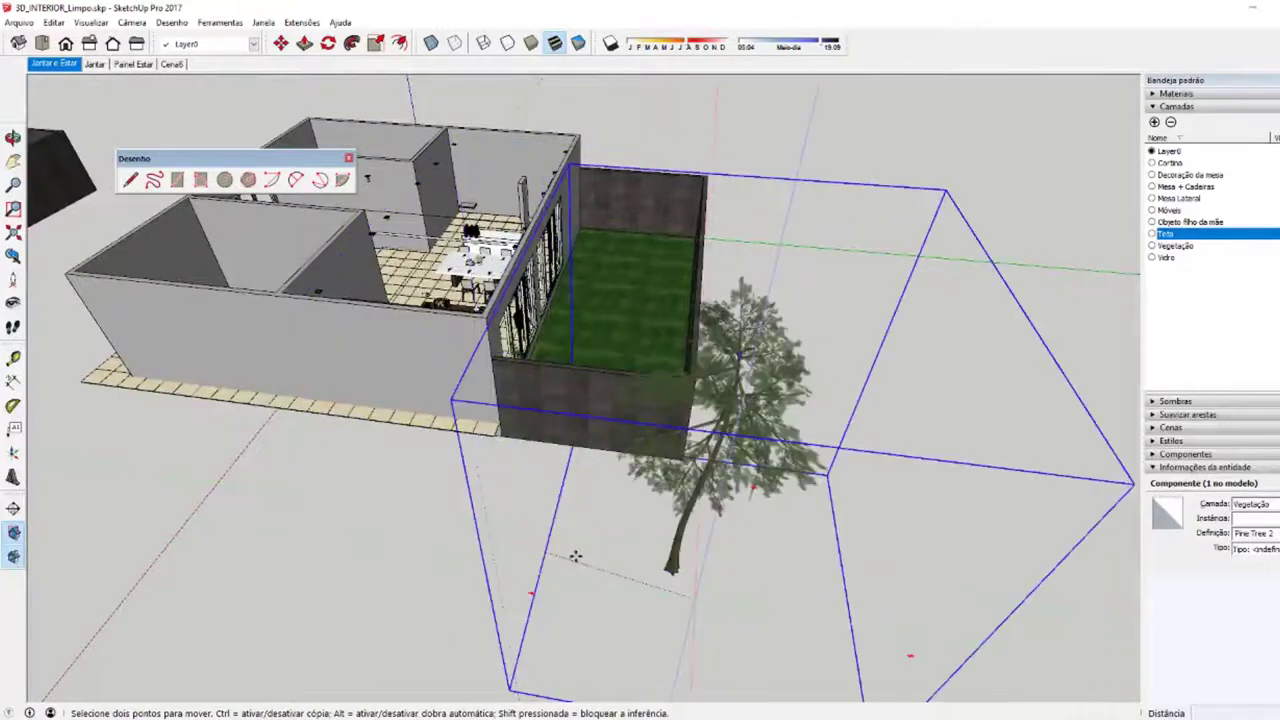
key("ctrl+z")
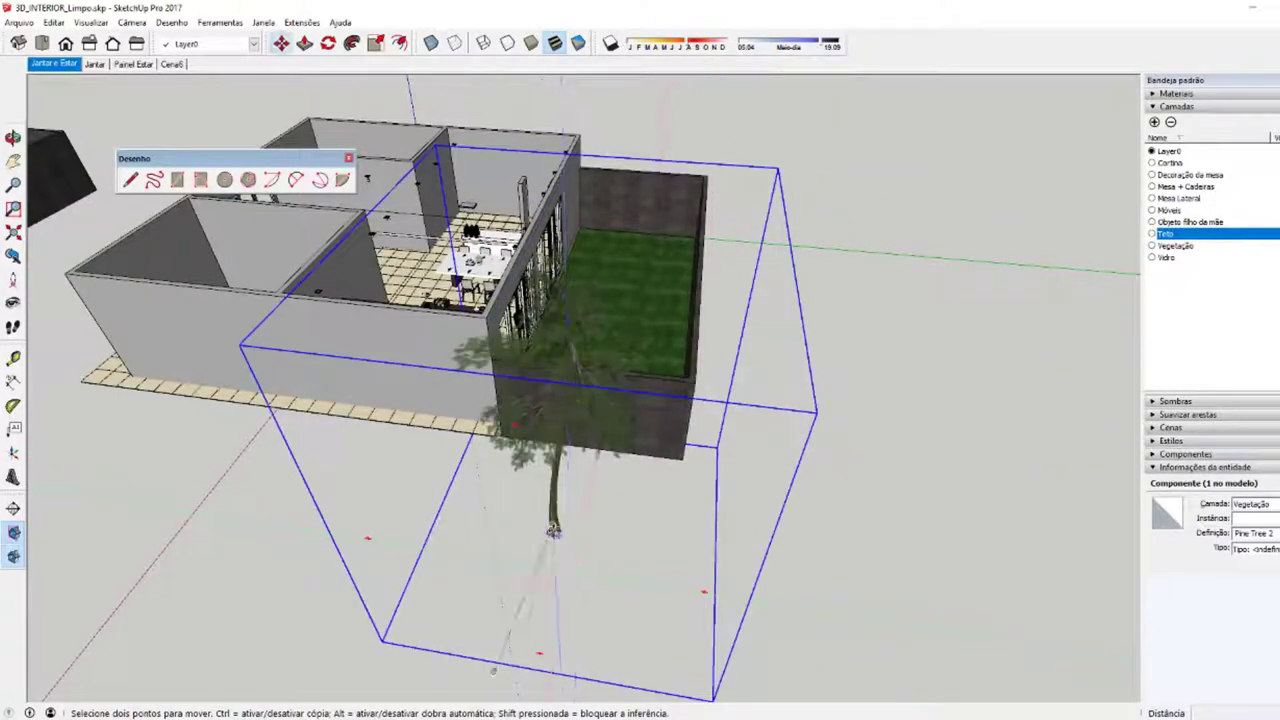
left_click(562, 514, "ctrl")
left_click(595, 548)
key("space")
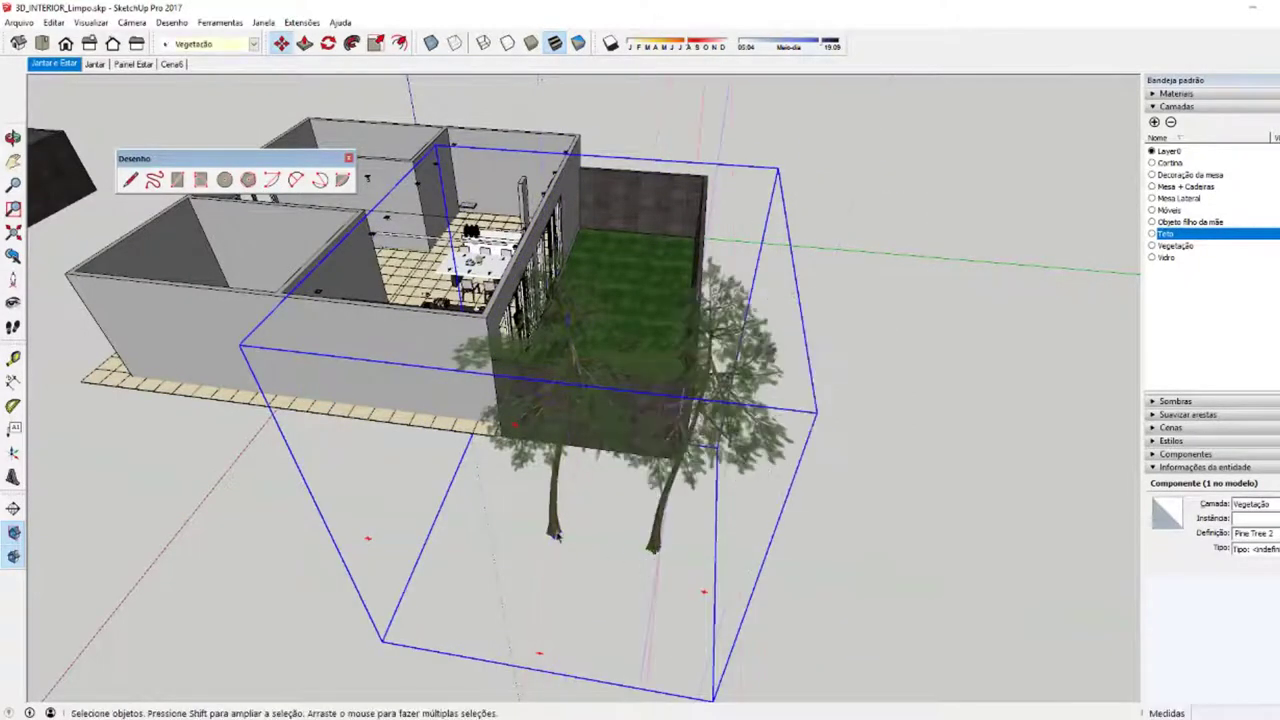
key("ctrl+z")
Step: Copy the pine tree about 6 m to the right, locked to the green axis
key("m")
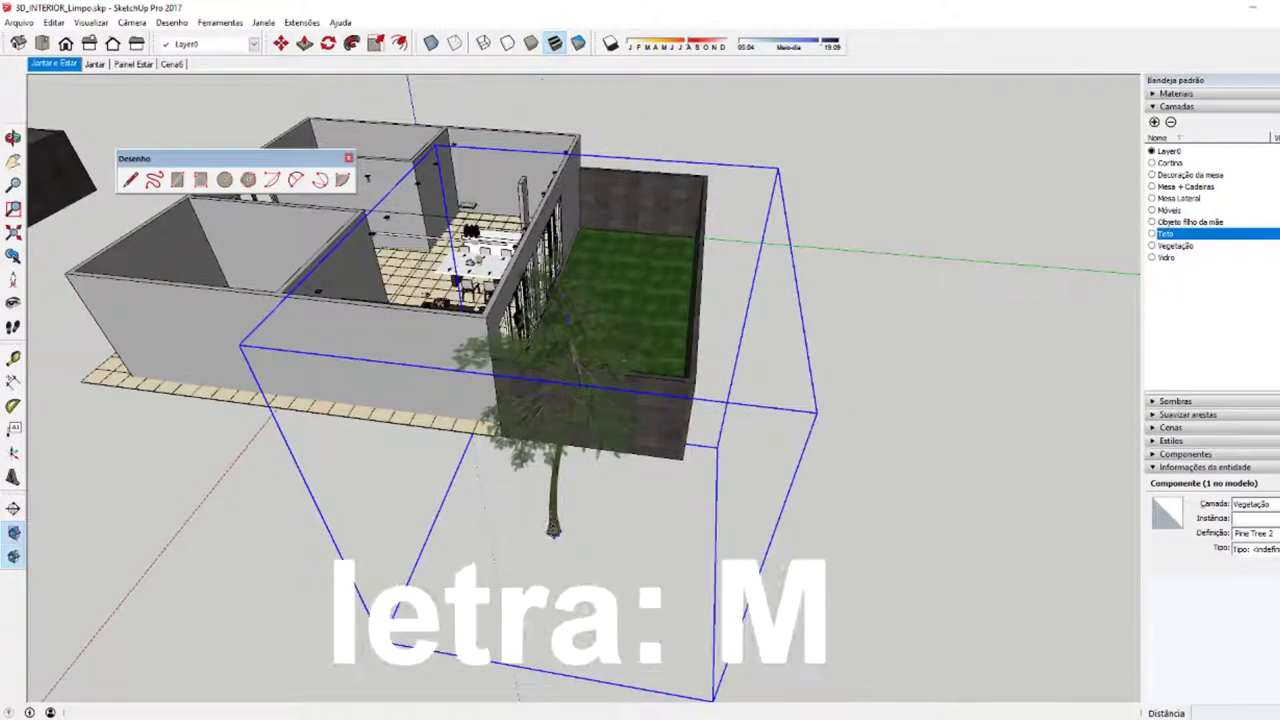
key("ctrl")
left_click(555, 532)
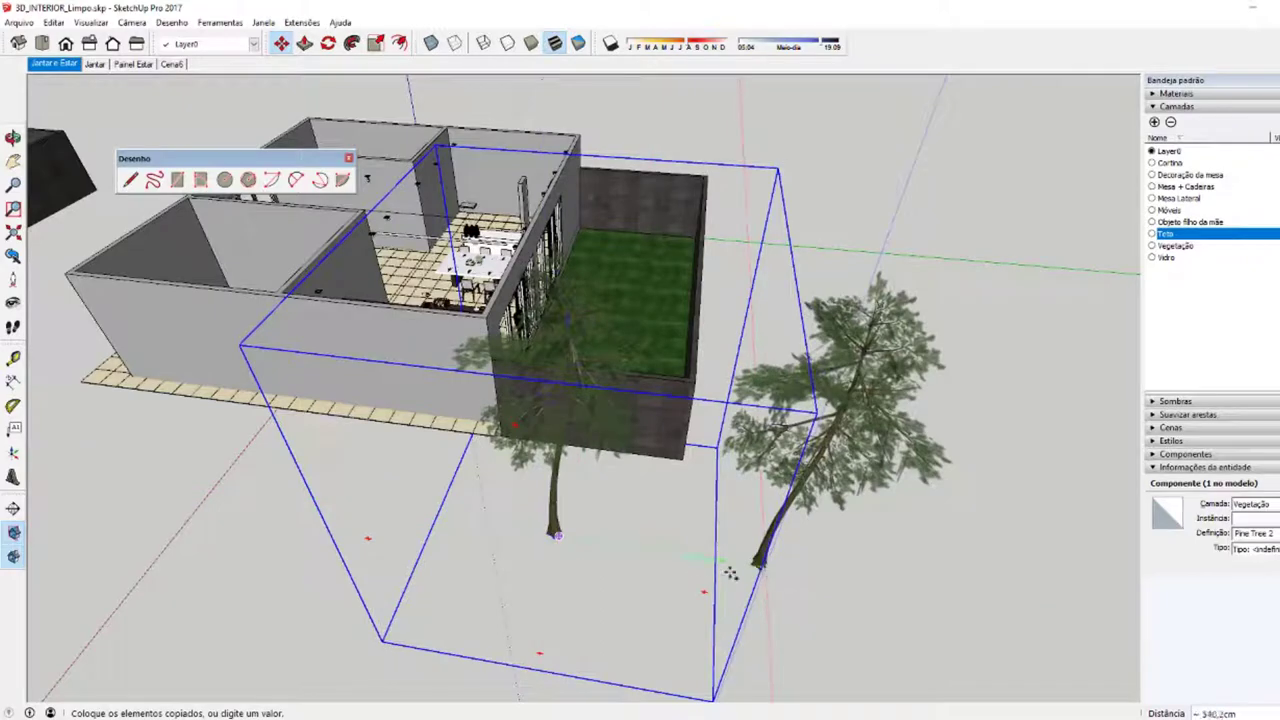
key("Left")
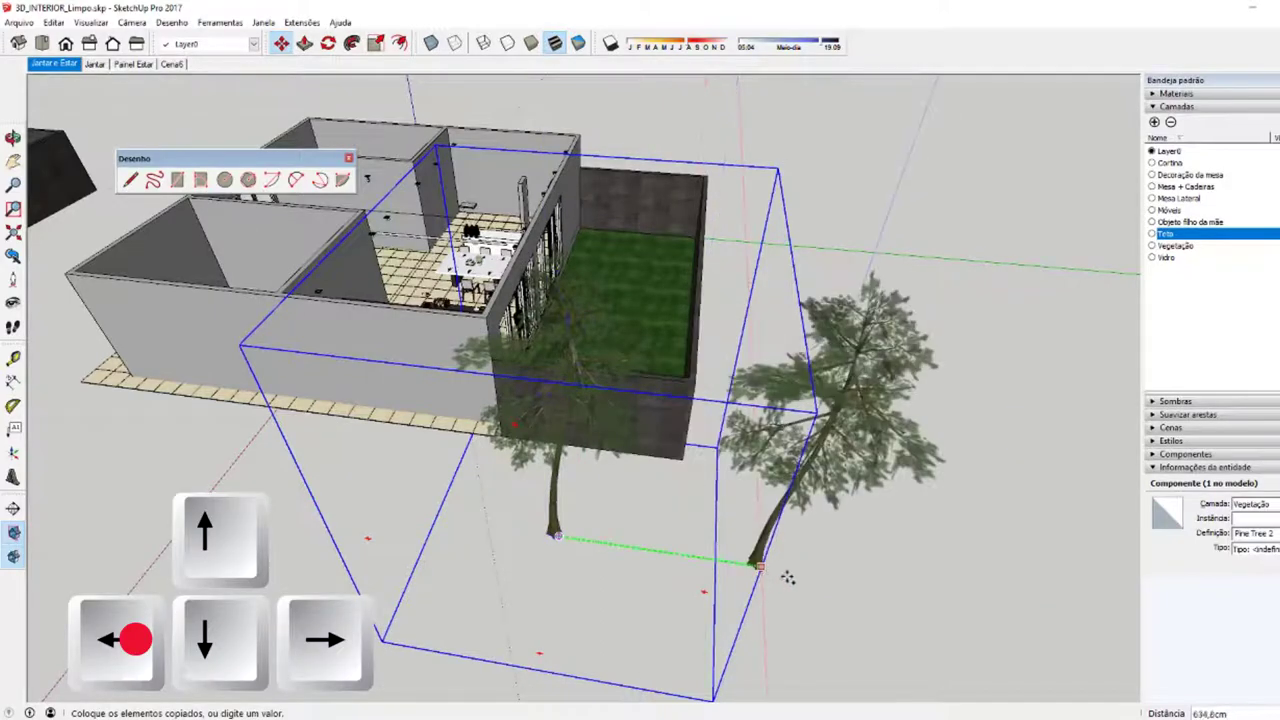
left_click(779, 570)
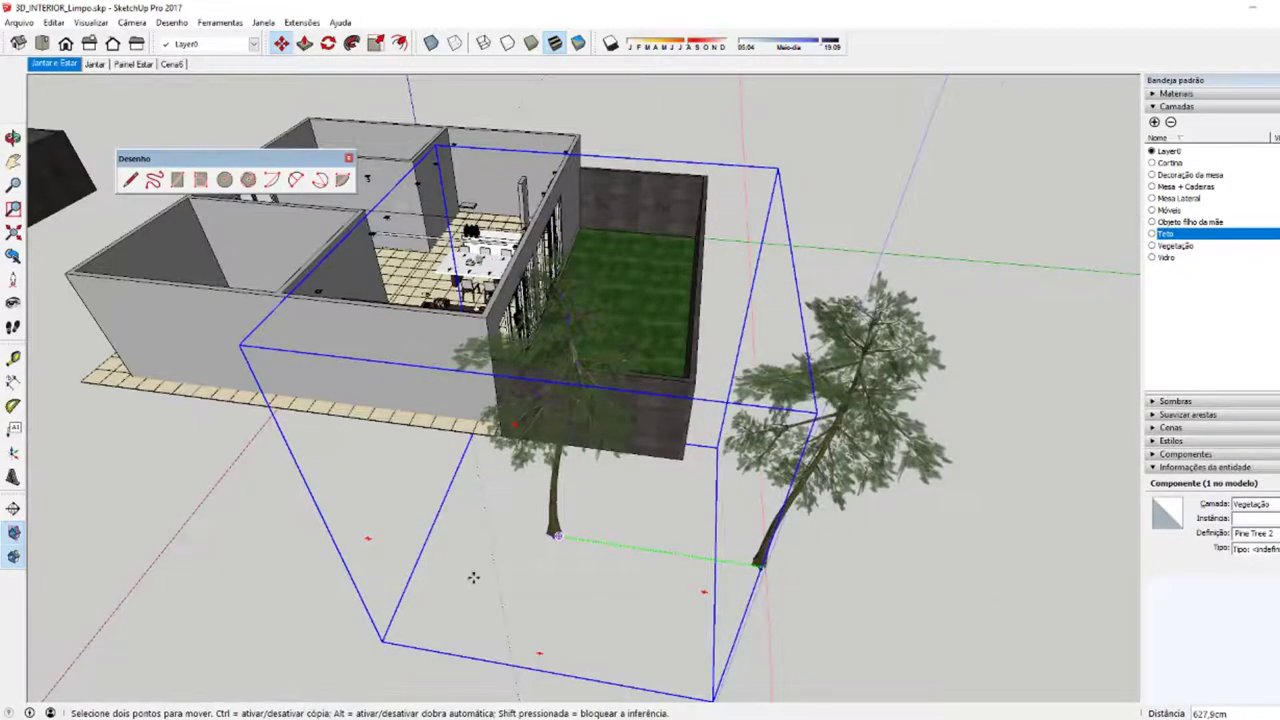
Step: Orbit around the house and trees, then start and cancel a move of the tree
key("o")
left_click_drag(521, 597, 700, 591)
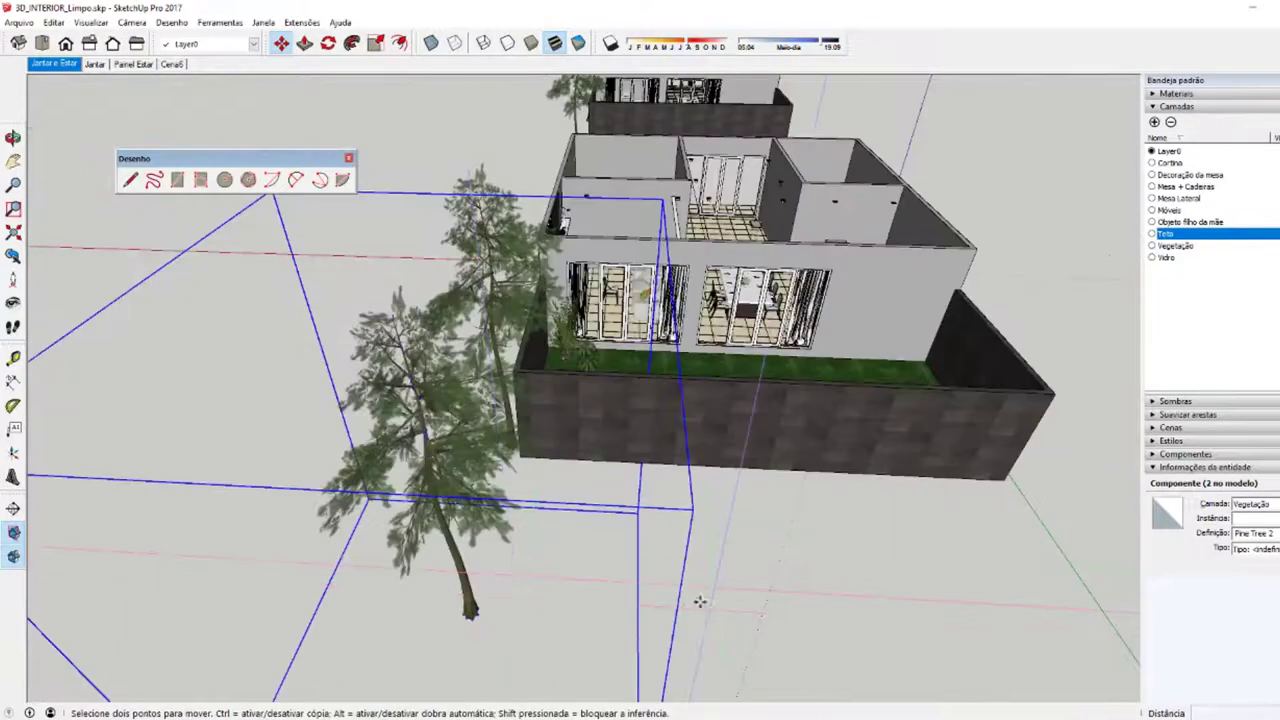
key("m")
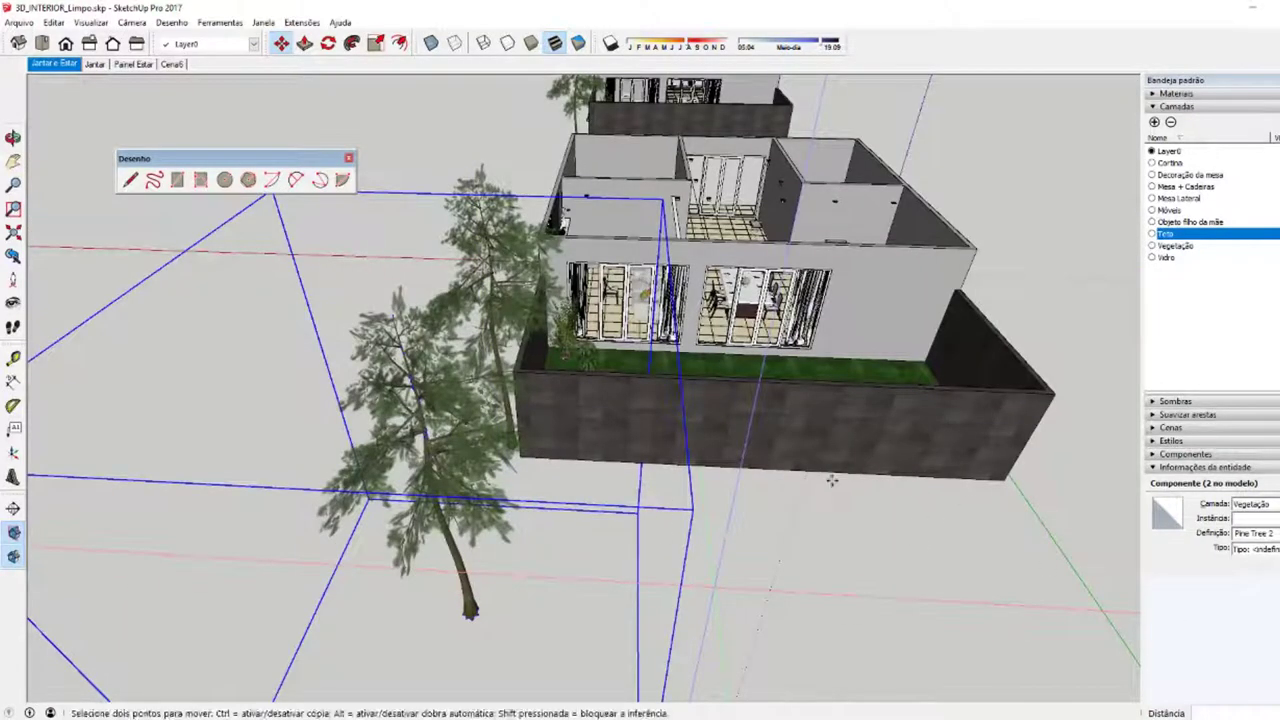
scroll(414, 590, "down", 3)
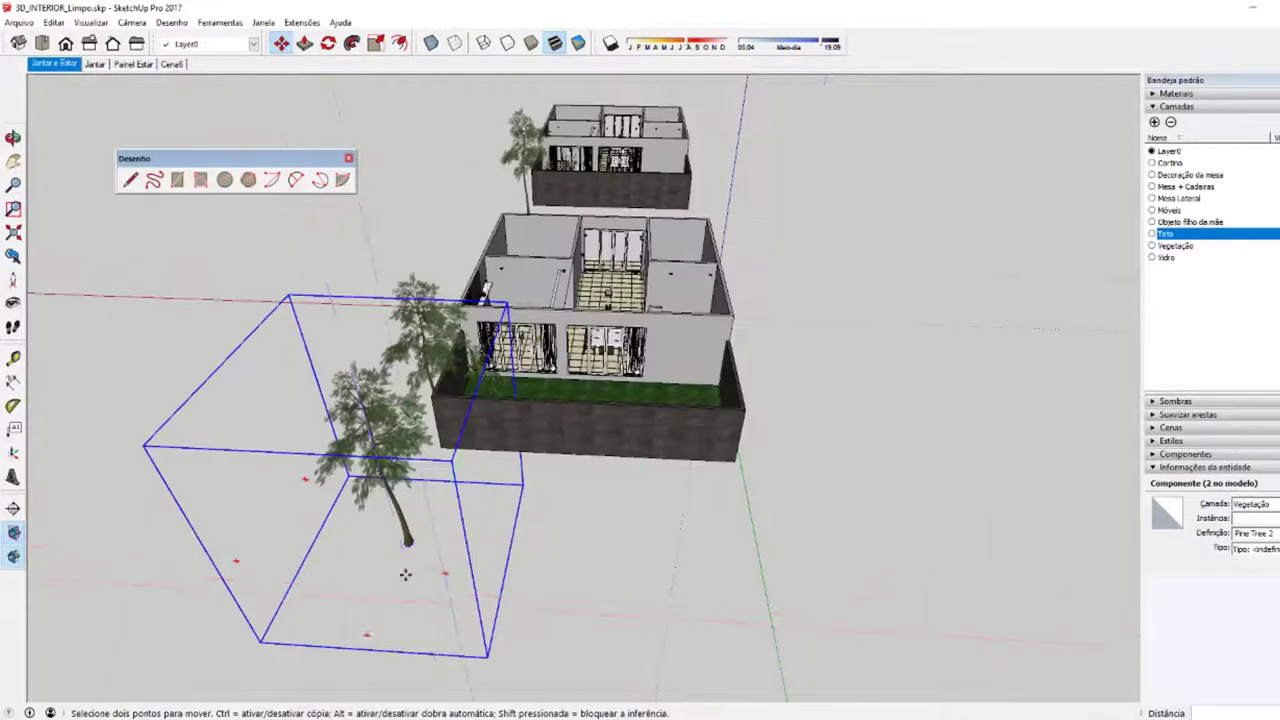
left_click(407, 544)
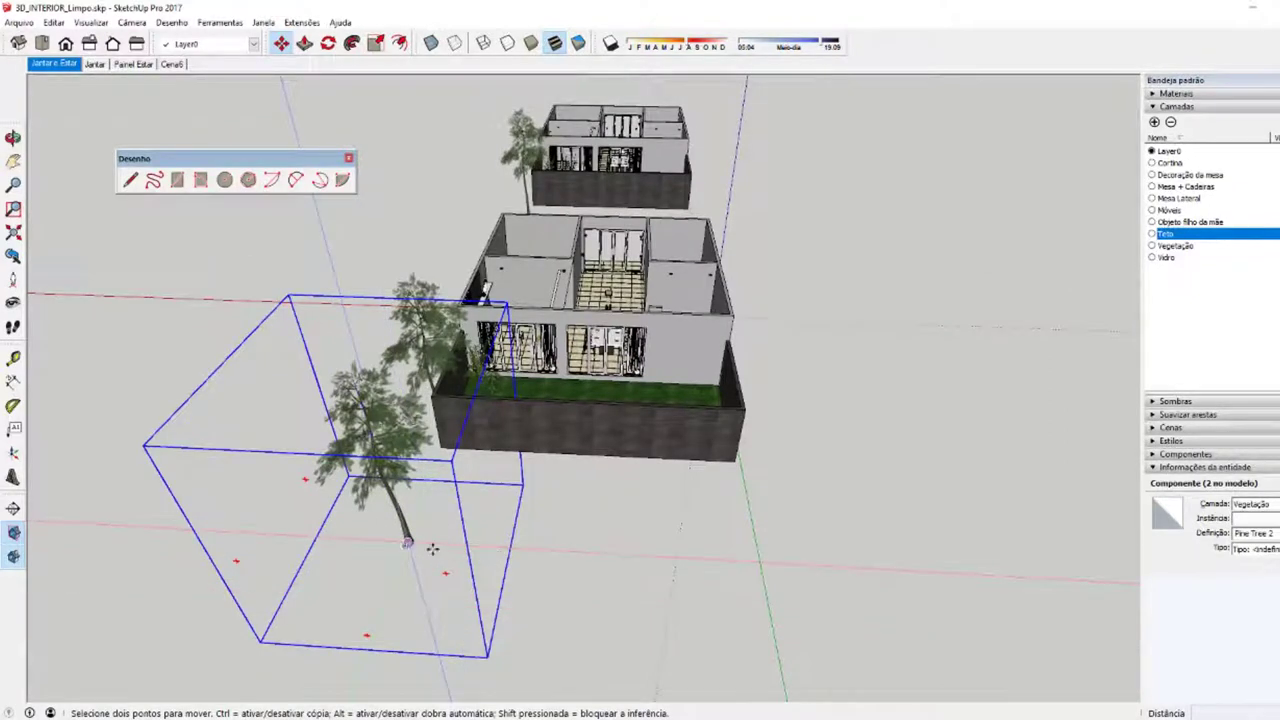
key("space")
Step: Copy the tree from its base along the red axis
key("m")
left_click(489, 539)
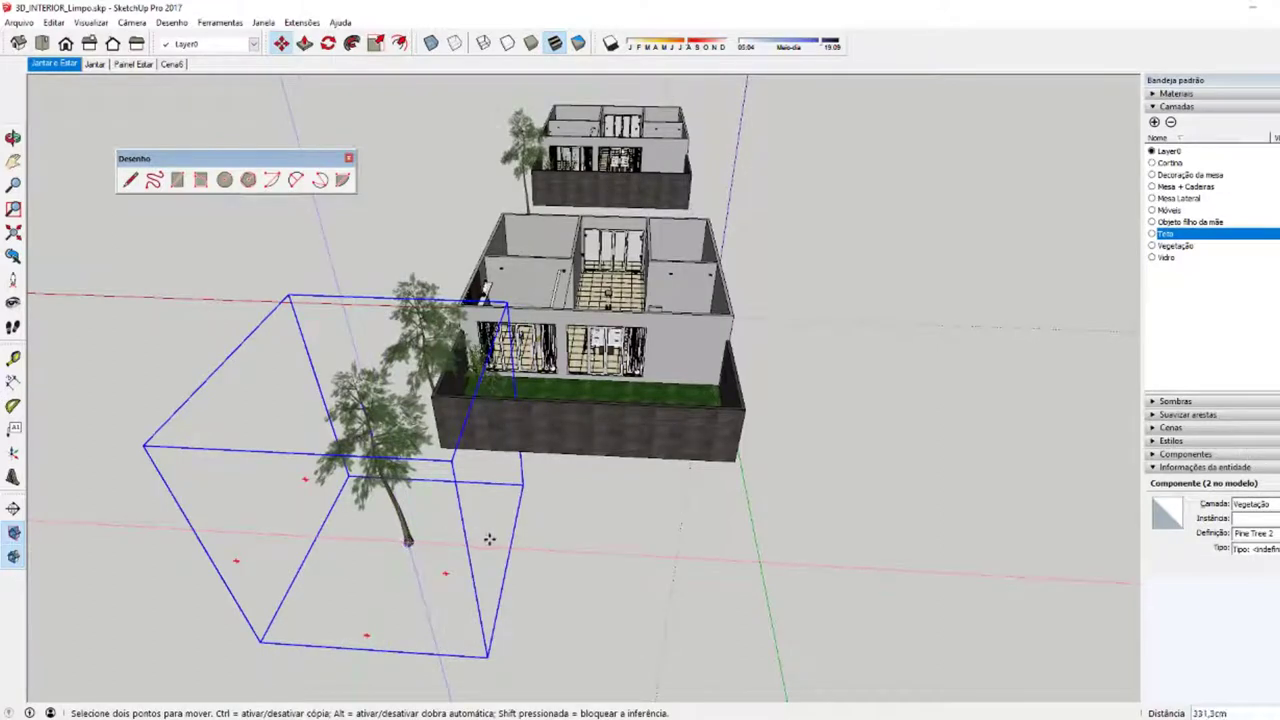
key("ctrl")
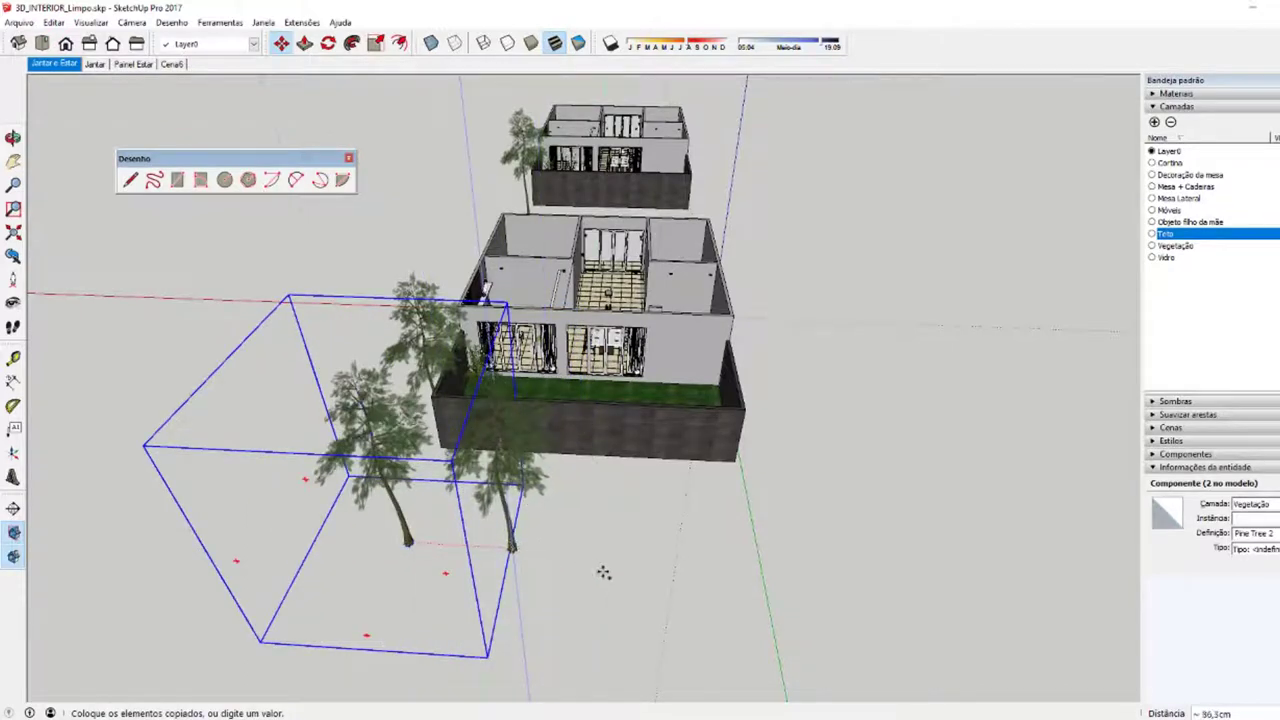
key("Right")
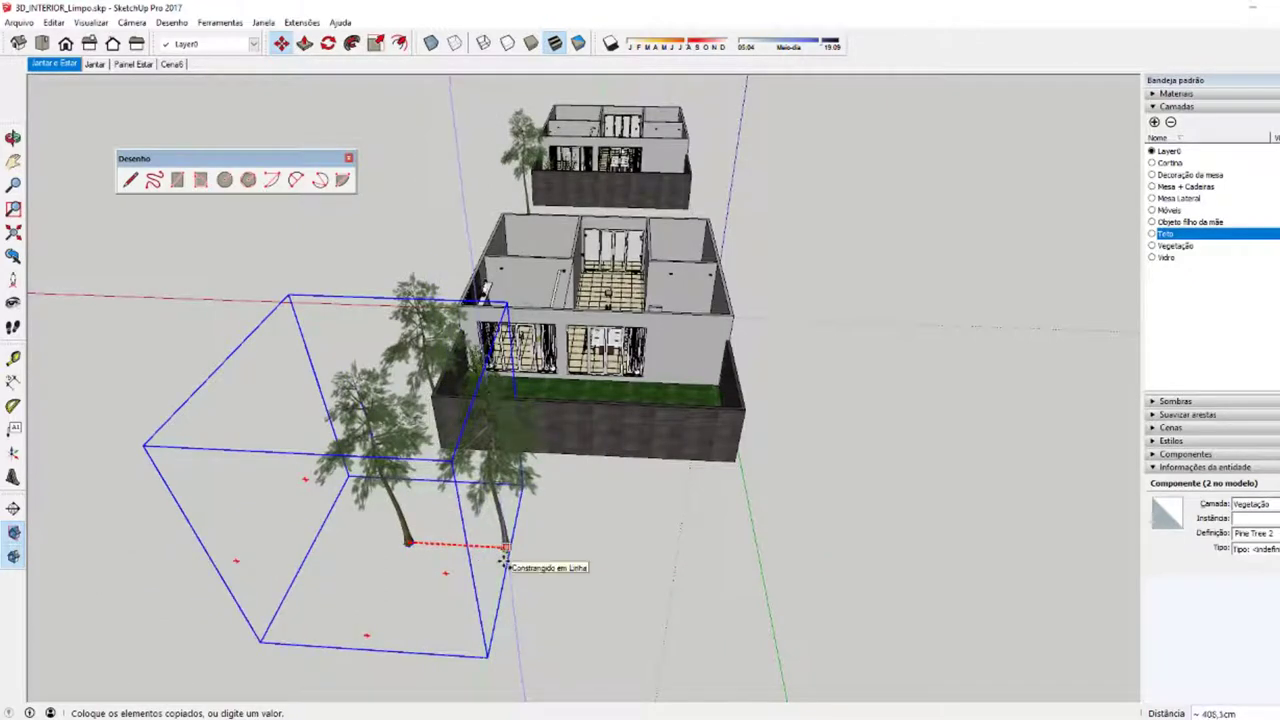
left_click(505, 562)
left_click(480, 566)
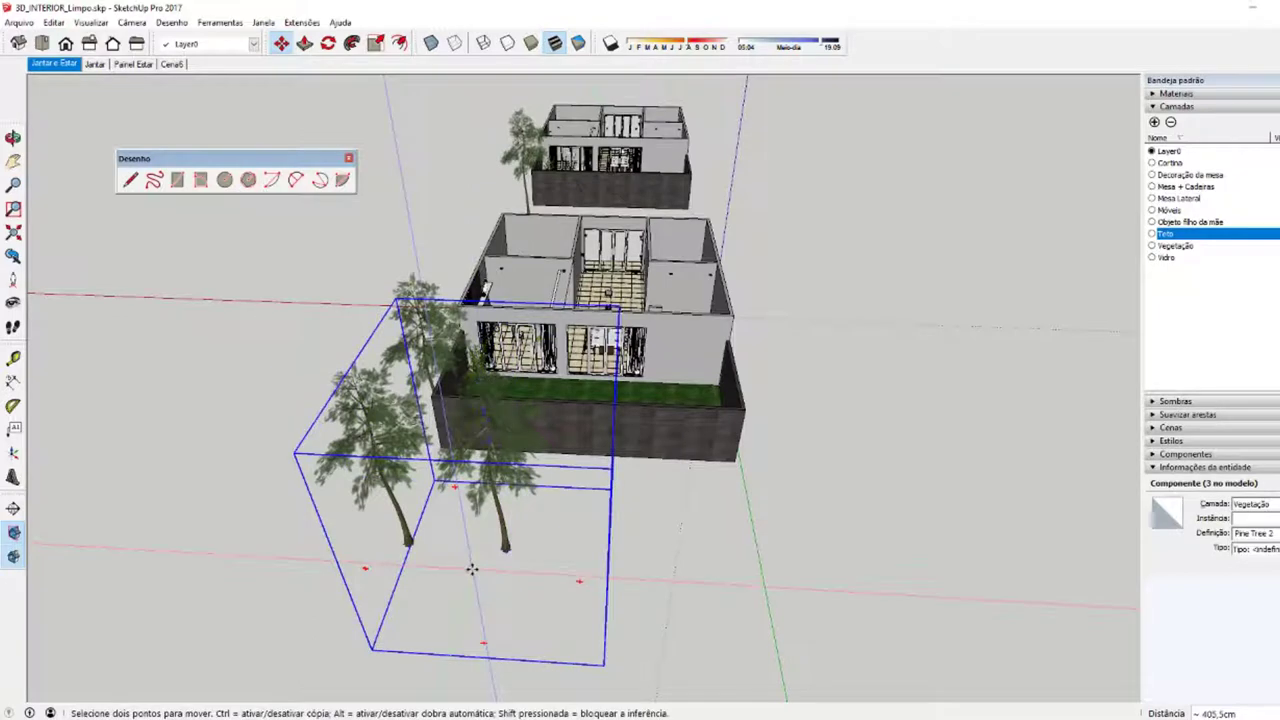
Step: Array the tree copy with a multiplier and remove the extra copy at the row's end
type("x1")
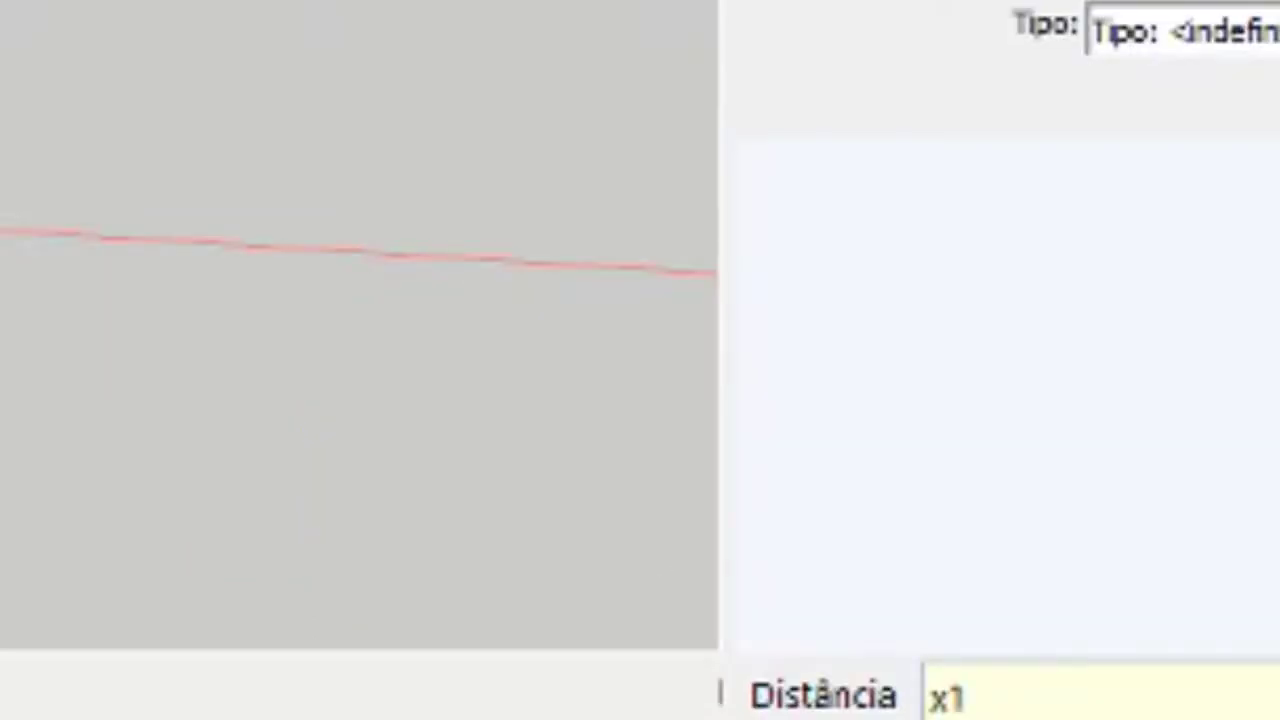
type("00")
key("BackSpace")
key("BackSpace")
type("5")
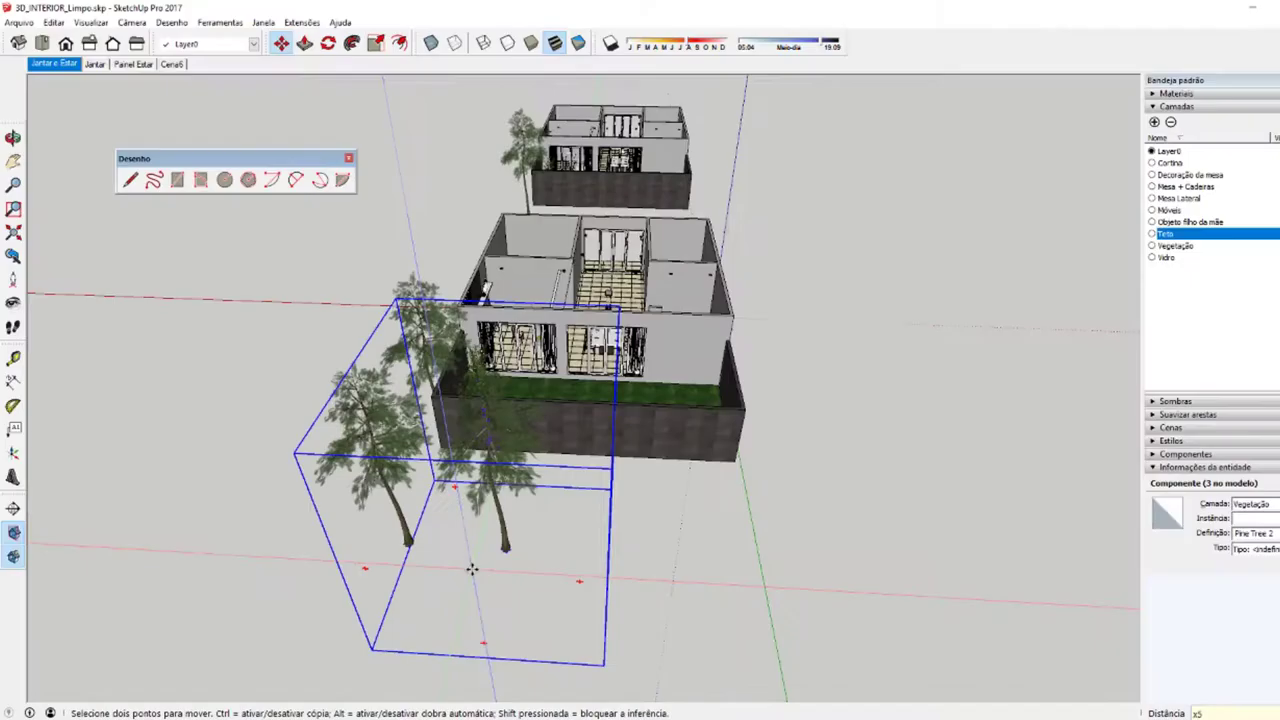
type("4")
key("Return")
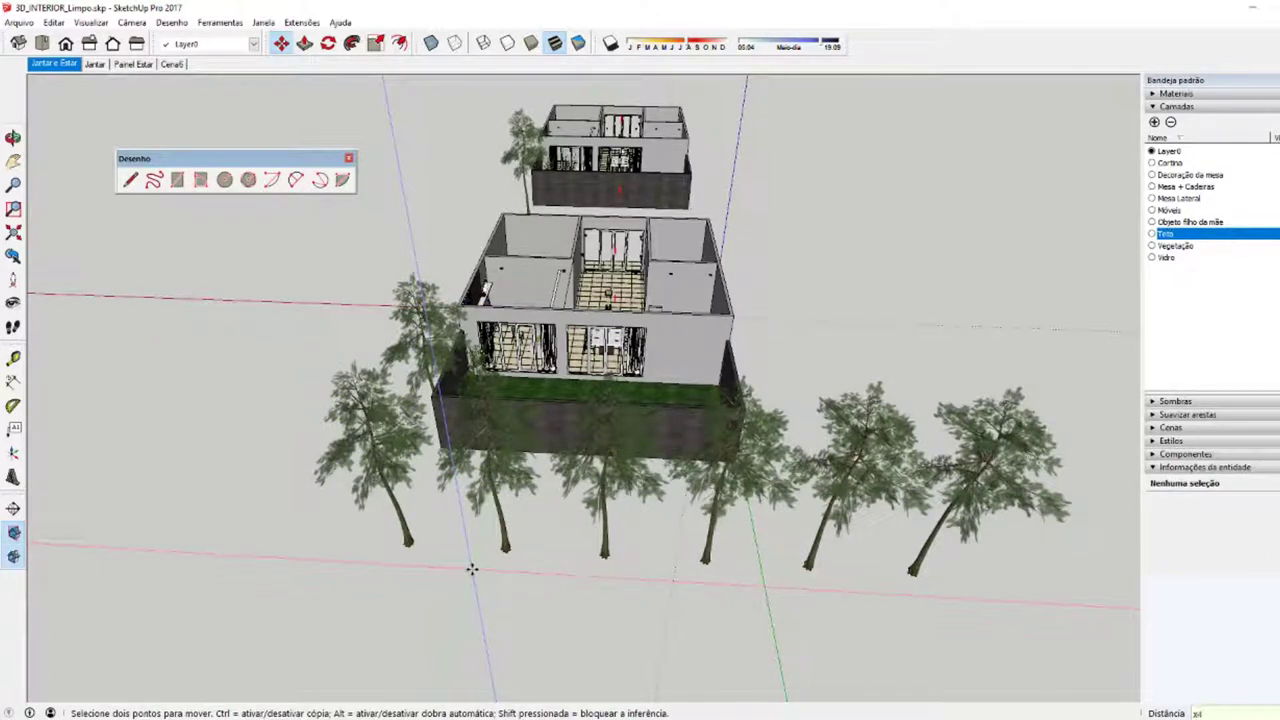
key("Return")
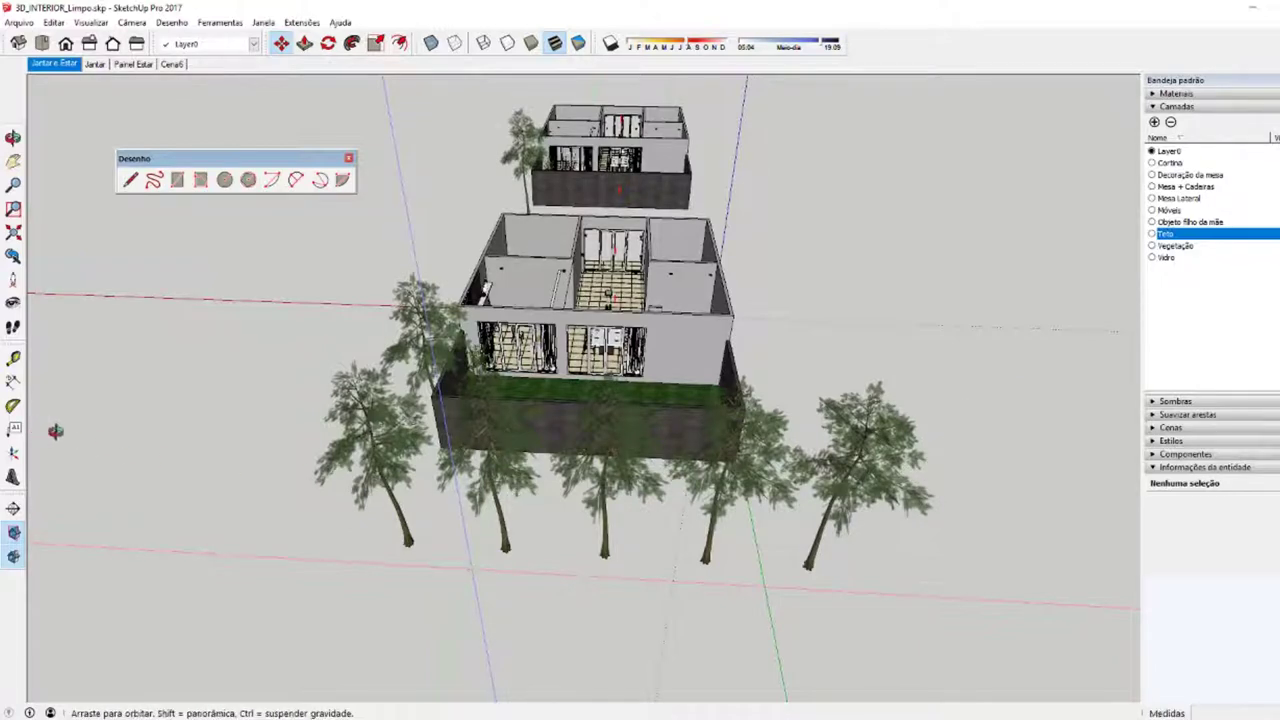
middle_click_drag(372, 517, 523, 558)
Step: Zoom into the dining room and open the dining table group for editing
key("space")
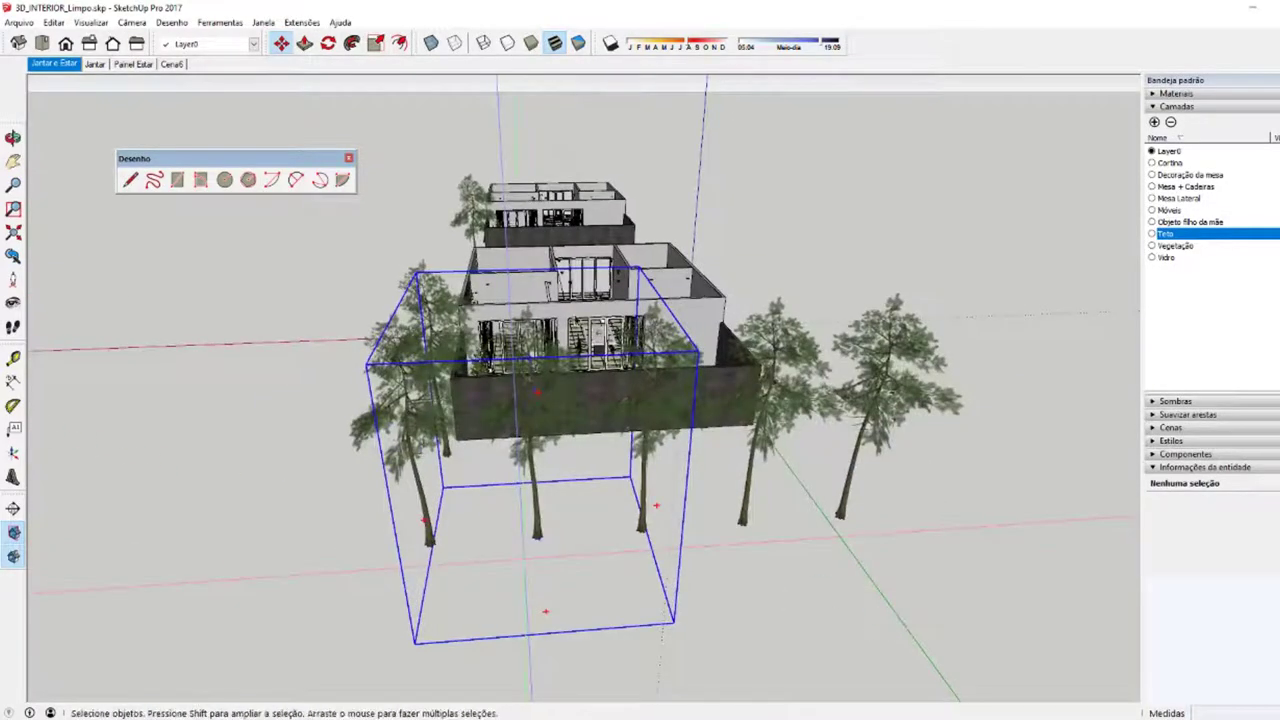
scroll(634, 317, "up", 5)
scroll(700, 310, "up", 3)
middle_click_drag(777, 303, 864, 482)
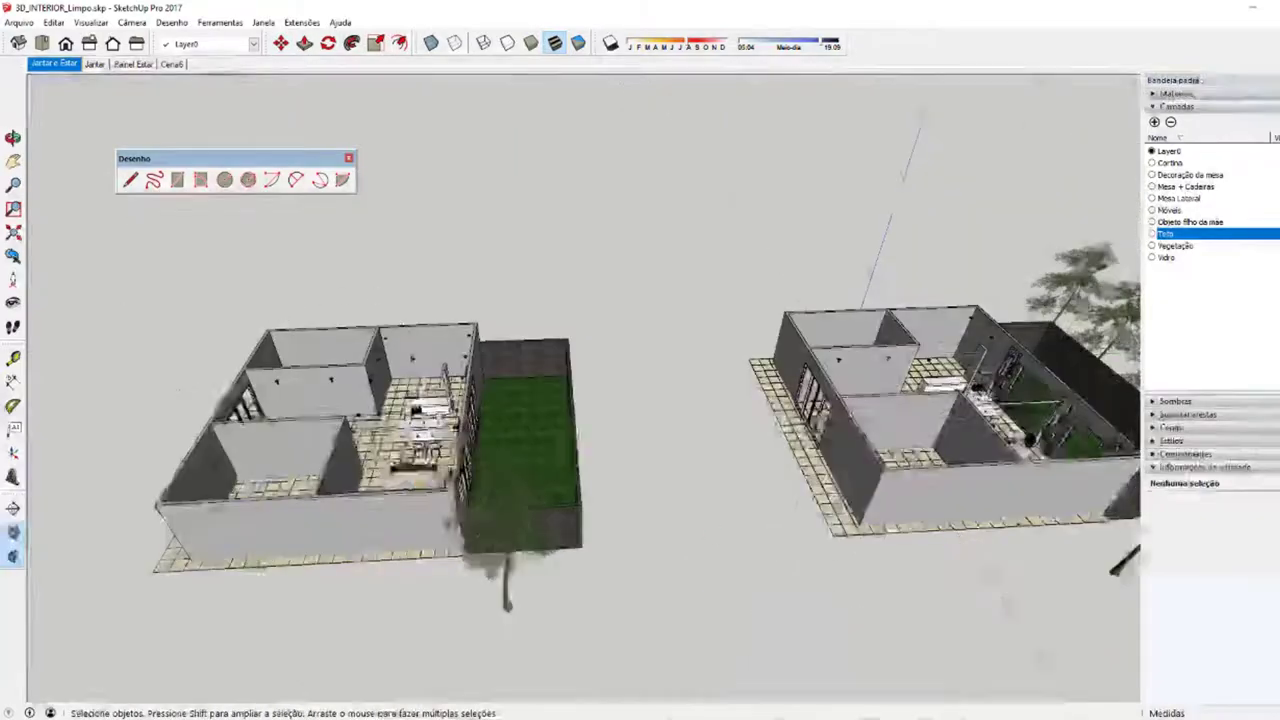
scroll(830, 495, "up", 3)
scroll(810, 515, "up", 2)
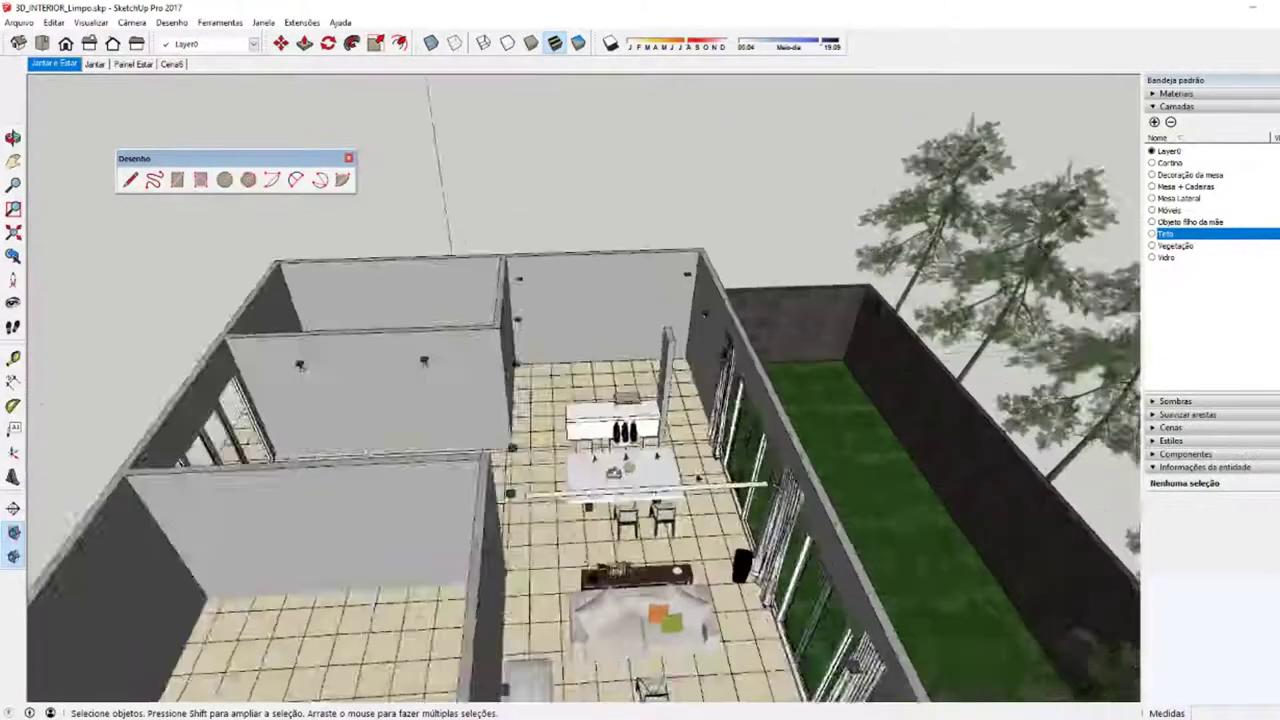
scroll(800, 525, "up", 2)
scroll(545, 537, "up", 3)
scroll(545, 537, "up", 2)
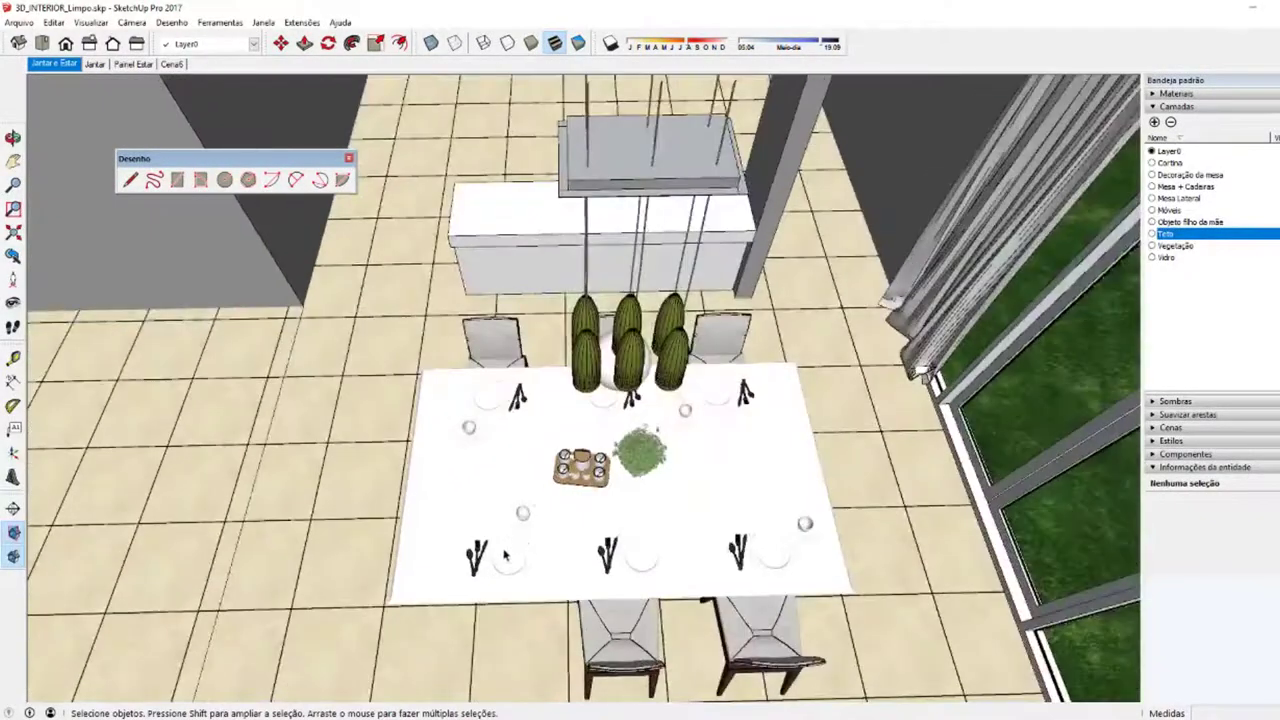
left_click(515, 566)
double_click(515, 566)
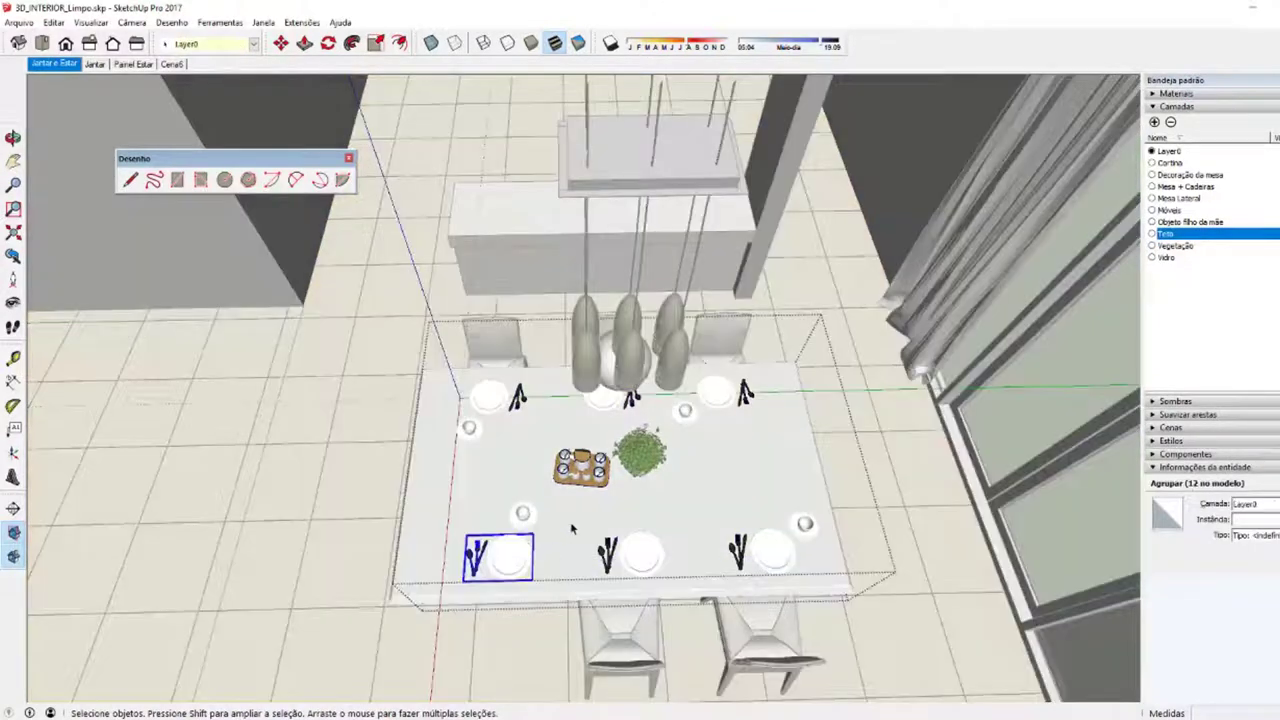
Step: Copy the front-left place setting further right along the table edge
left_click_drag(576, 508, 840, 604)
left_click(506, 557)
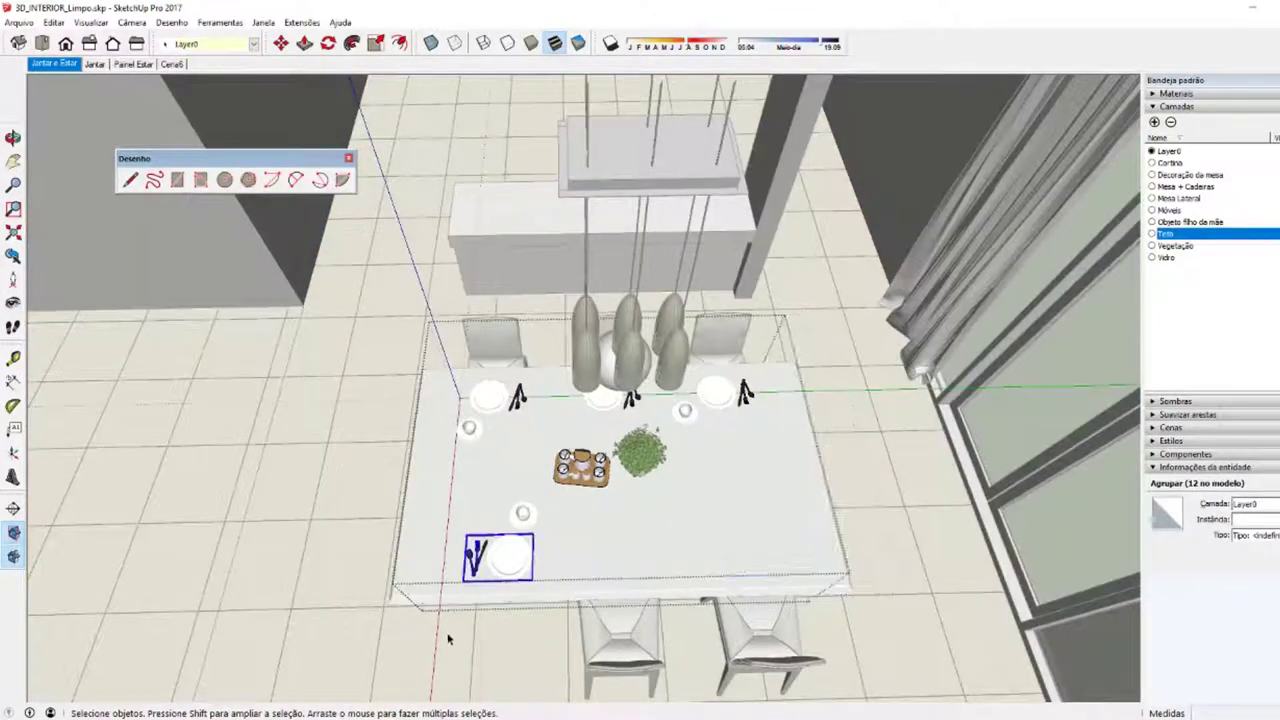
key("m")
left_click(500, 595)
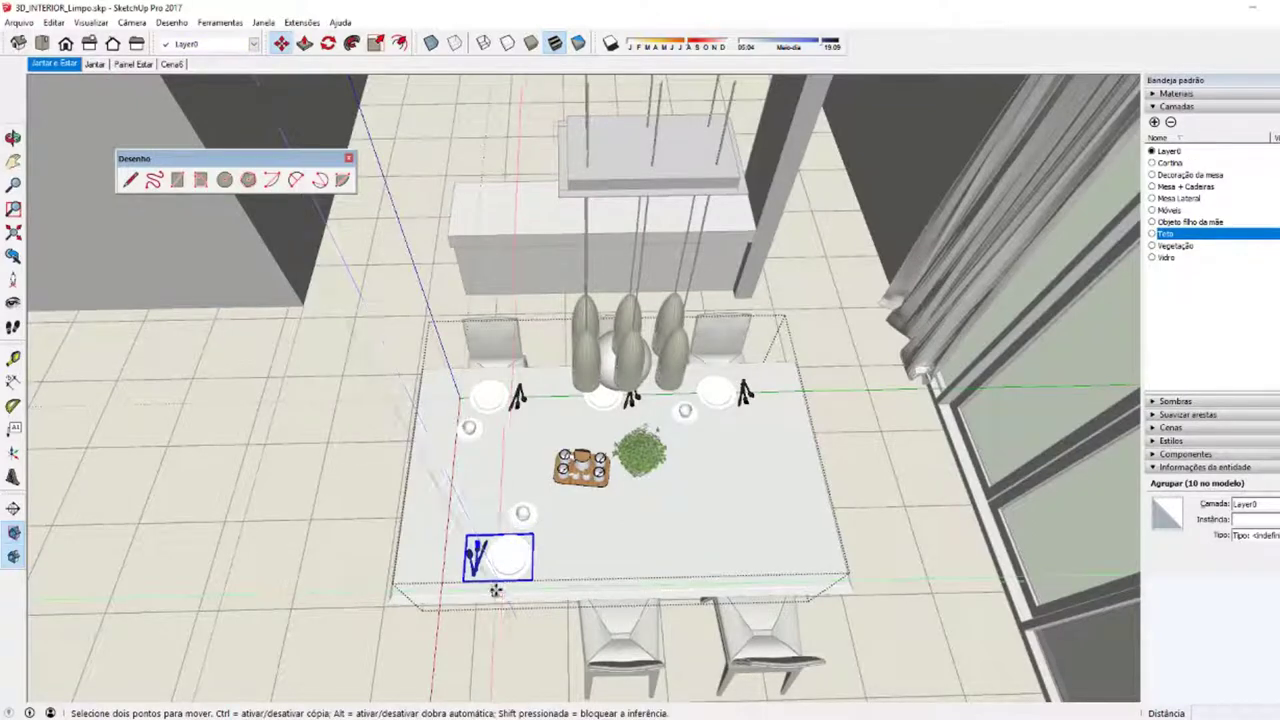
key("ctrl")
left_click(494, 592)
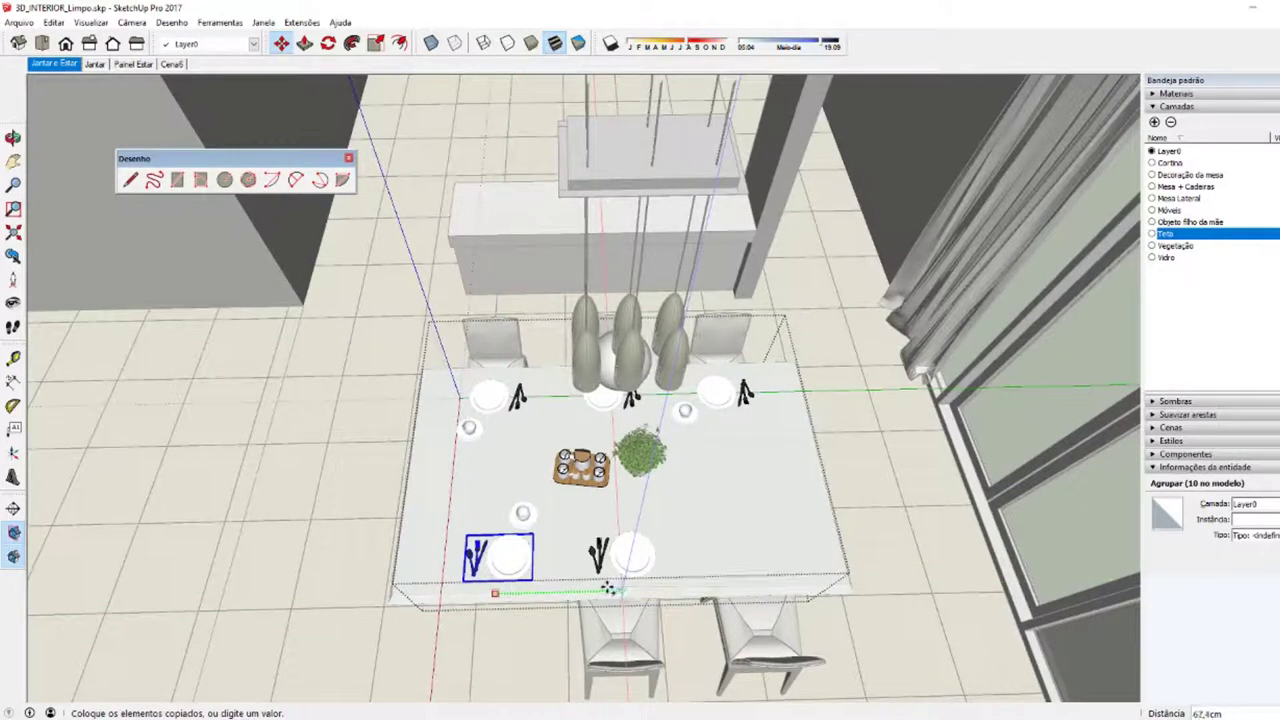
left_click(609, 587)
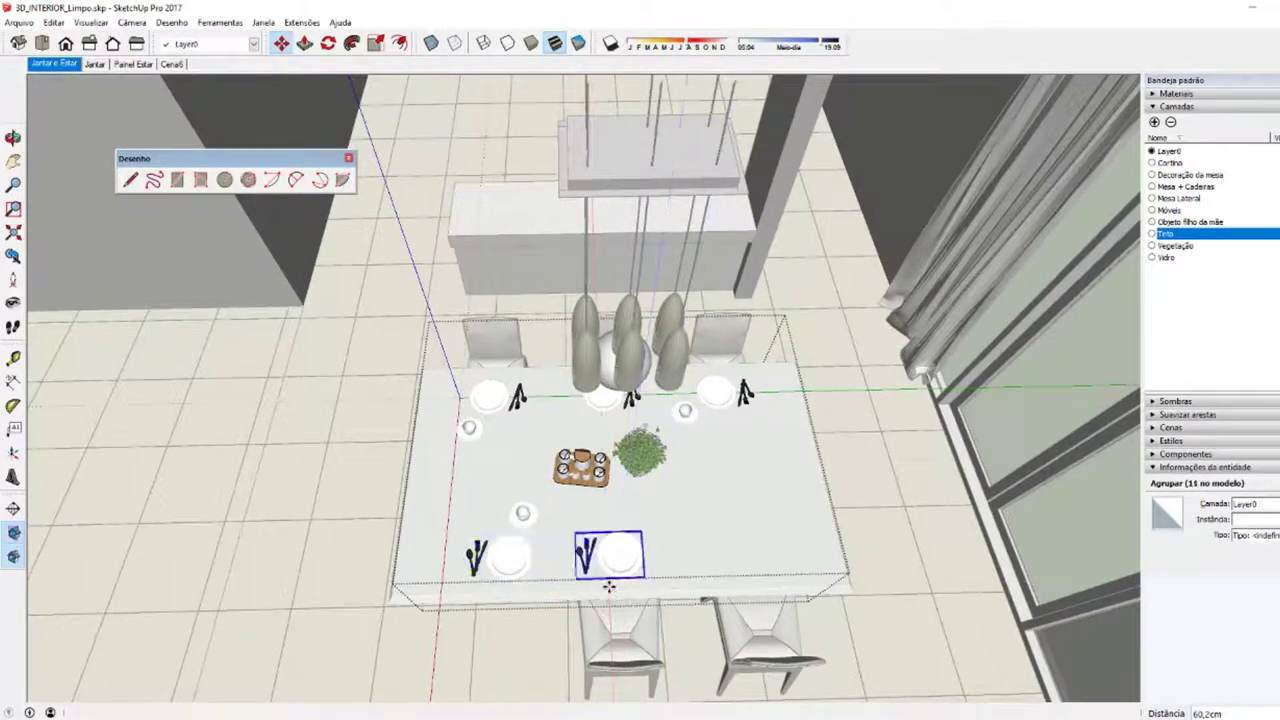
Step: Array the place setting copy with an x multiplier and undo the extra fourth setting
type("x3")
key("Return")
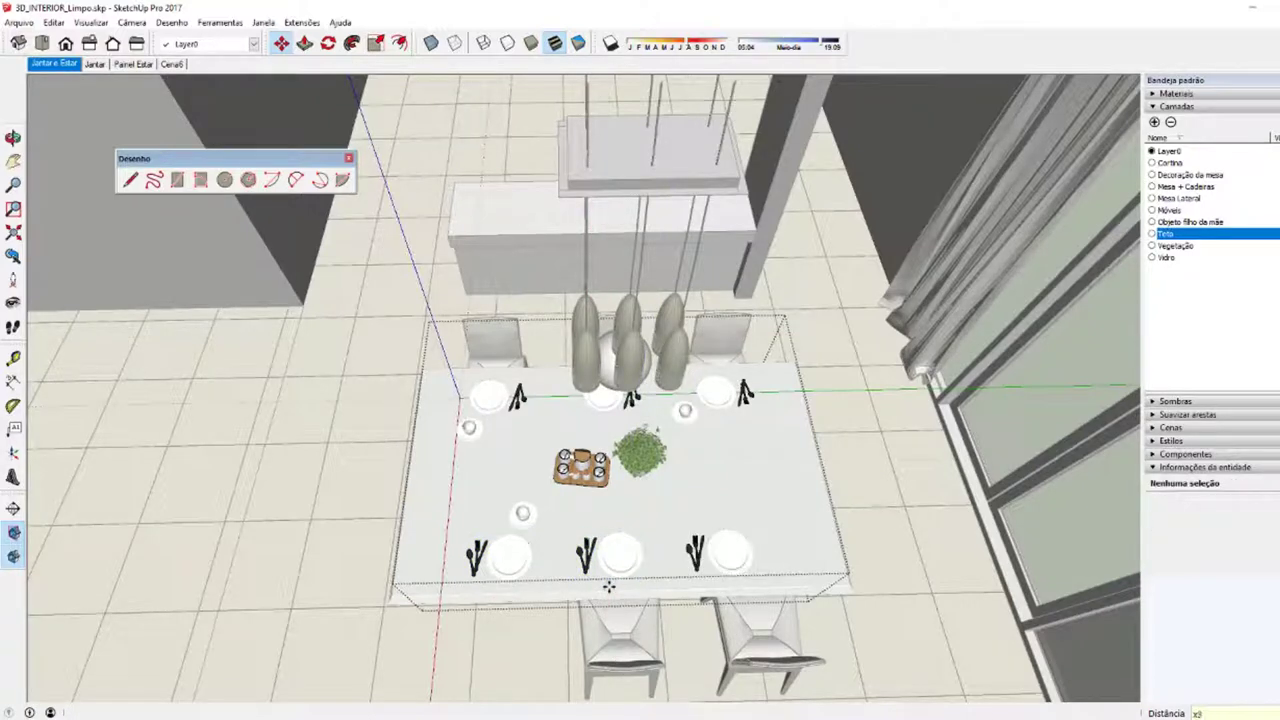
key("Return")
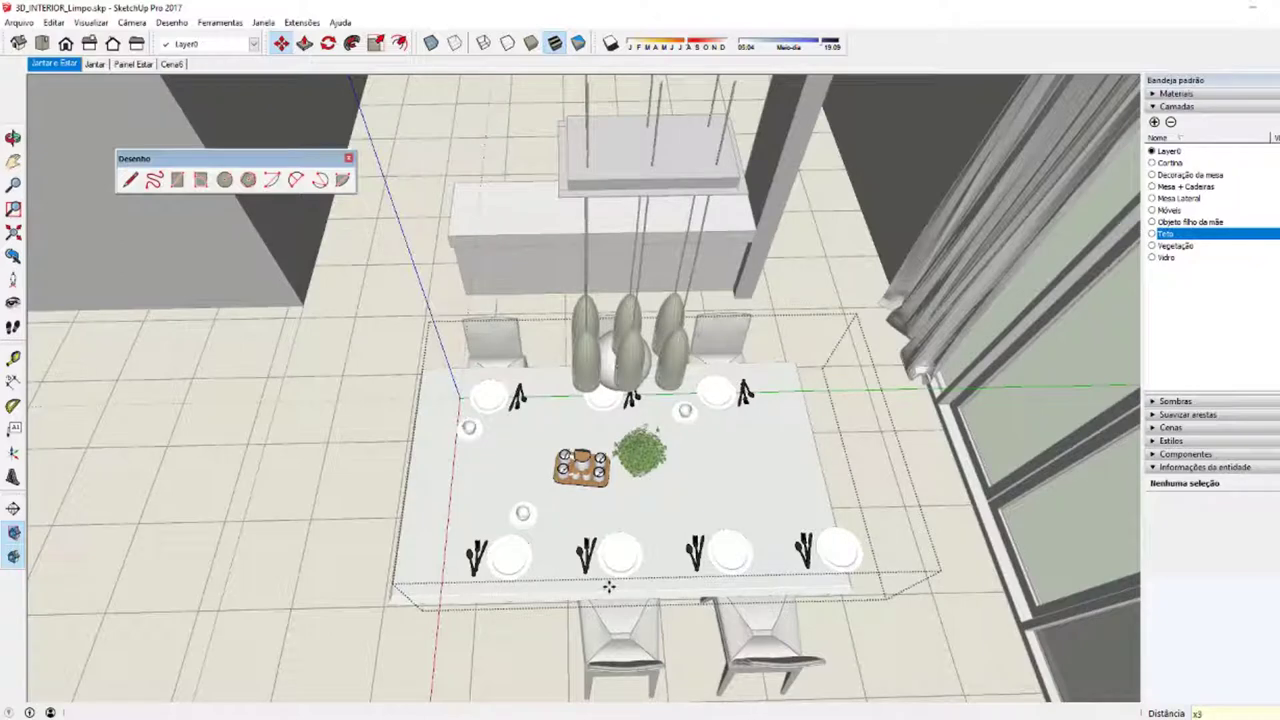
key("ctrl+z")
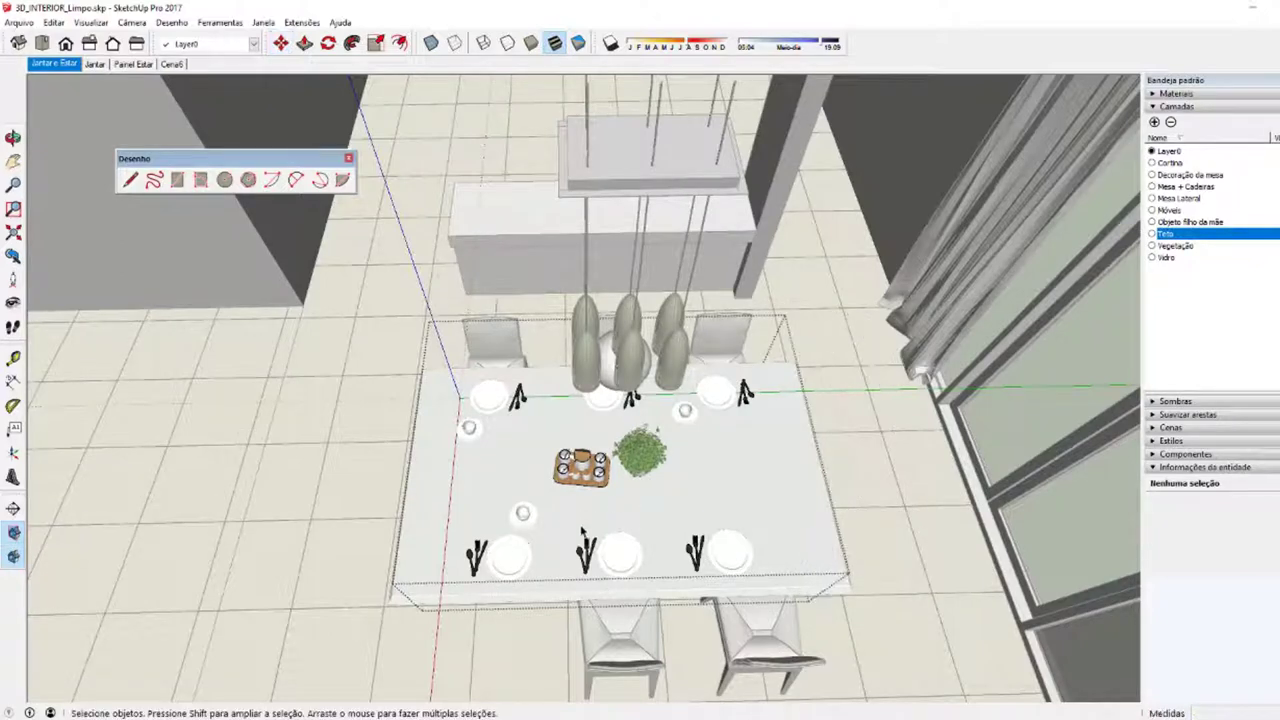
Step: Move the middle and right front place settings together further right
middle_click_drag(611, 585, 581, 604)
scroll(605, 560, "up", 2)
left_click(605, 545)
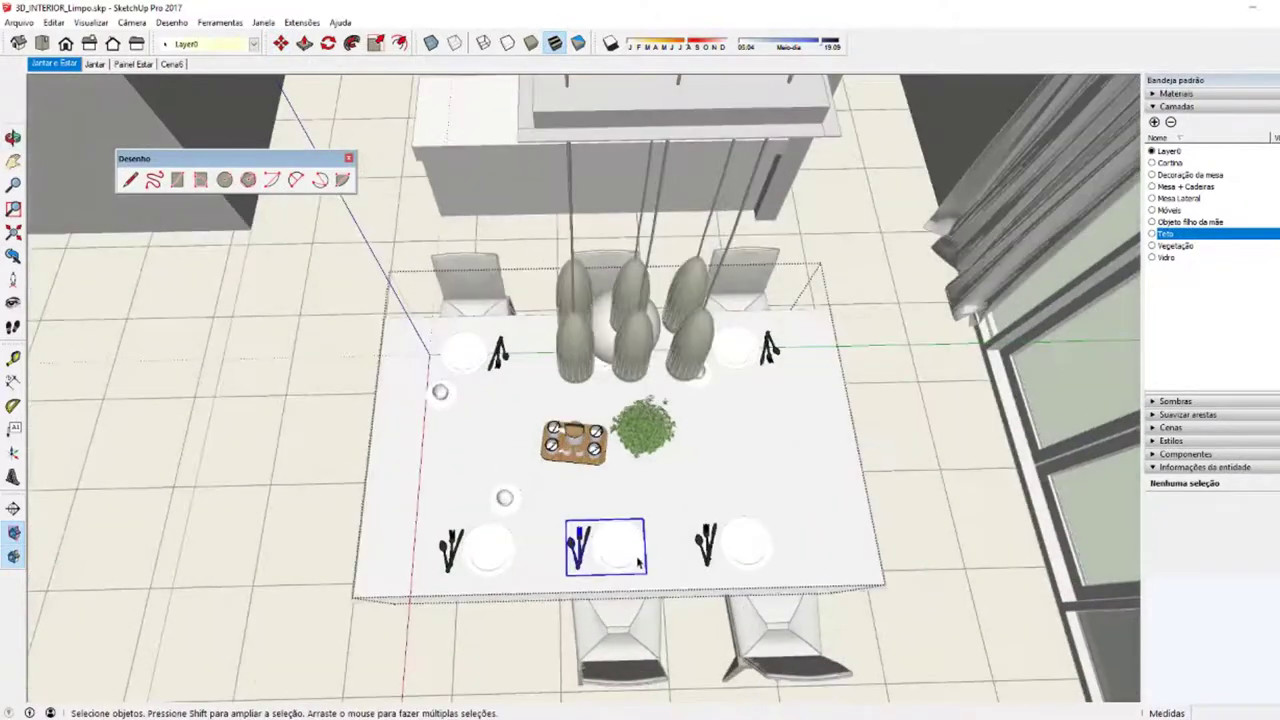
left_click(713, 540, "shift")
left_click(632, 564)
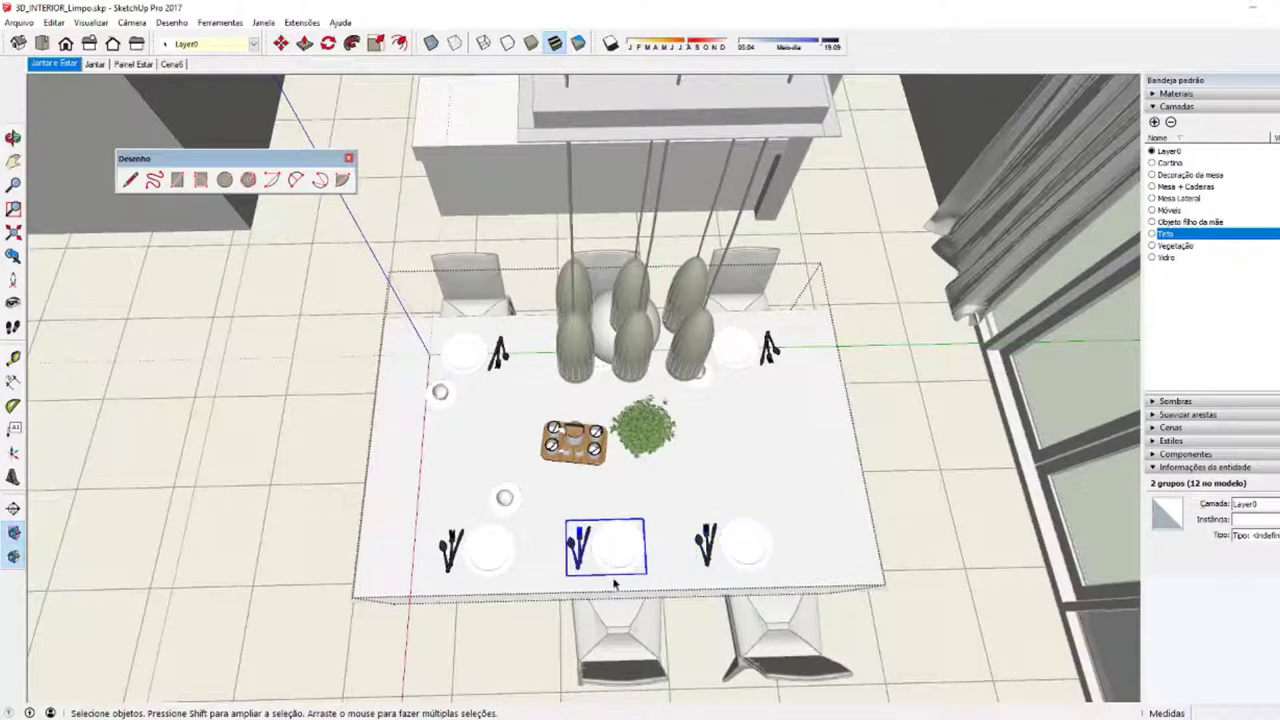
left_click(743, 550, "shift")
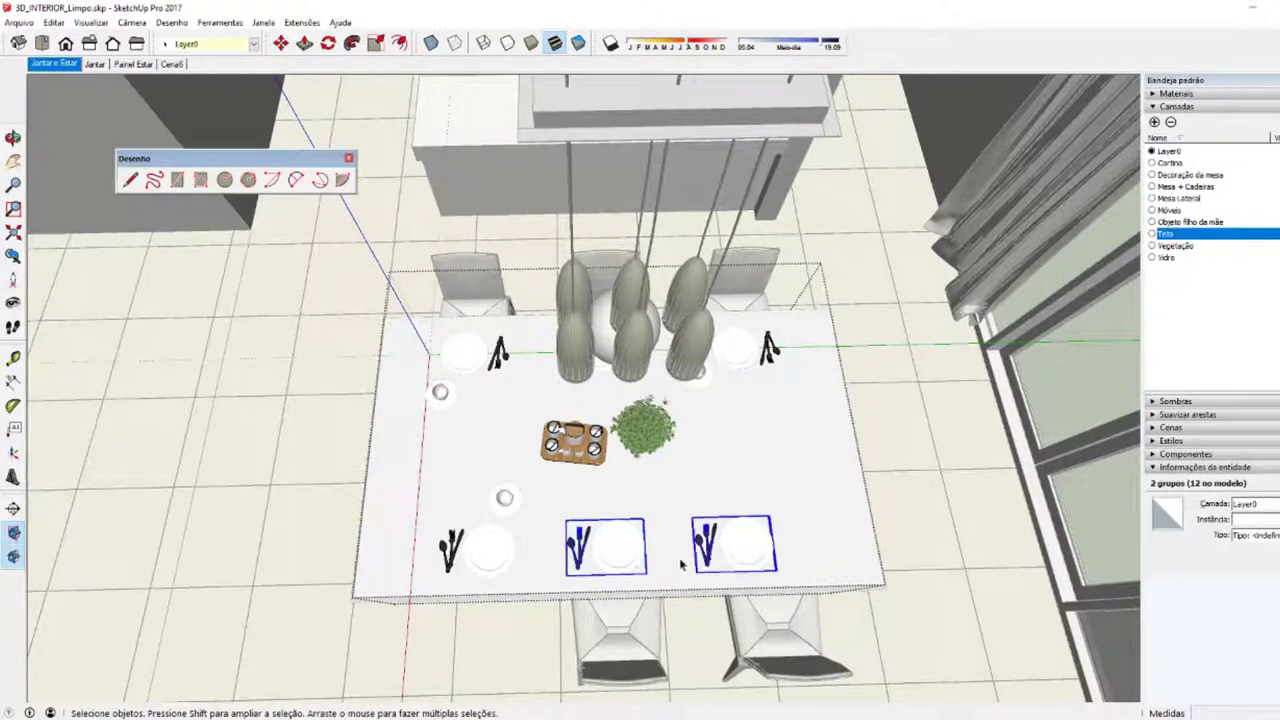
key("m")
left_click(686, 500)
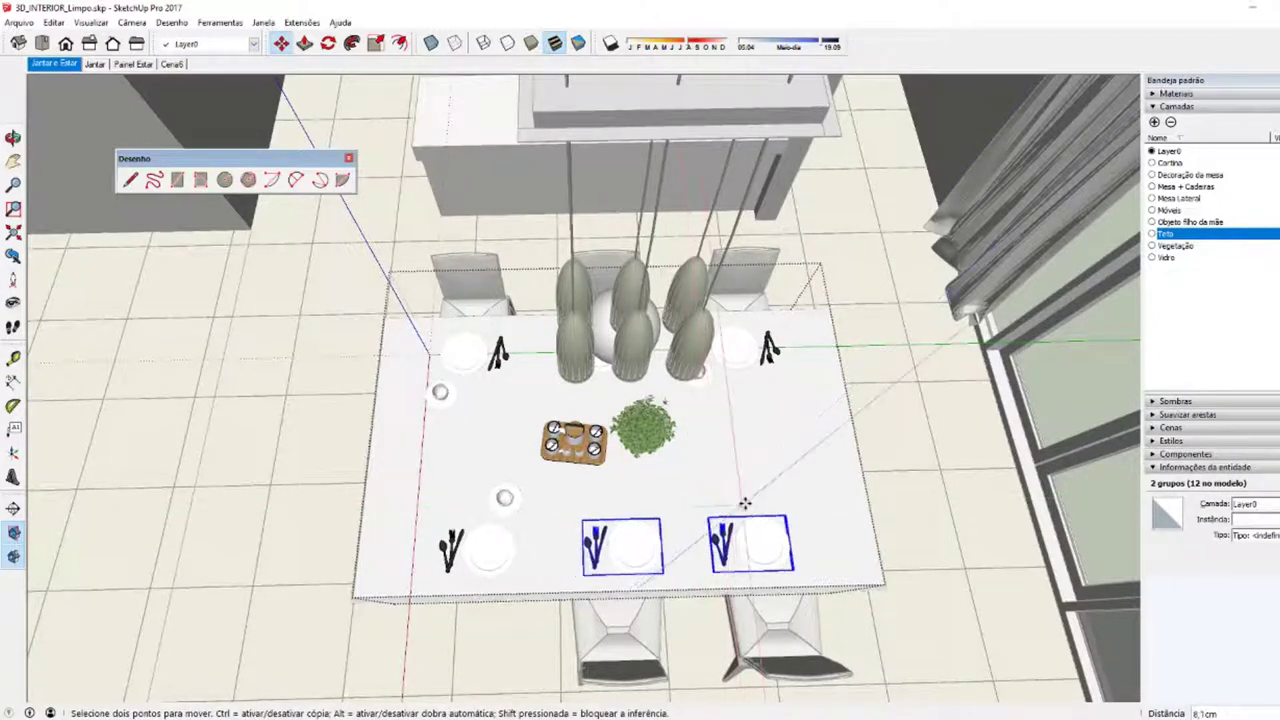
left_click(751, 503)
key("space")
Step: Nudge the right front place setting slightly further right and view the whole dining room
left_click(750, 480)
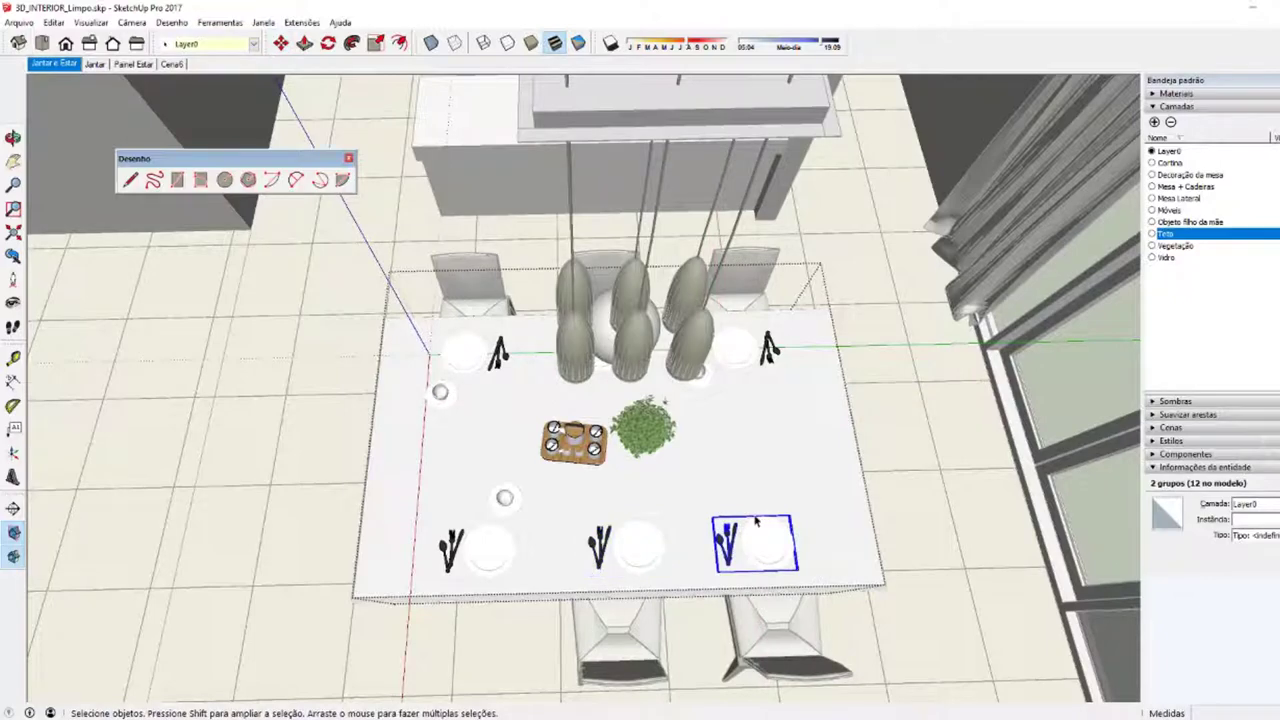
left_click(748, 535)
key("m")
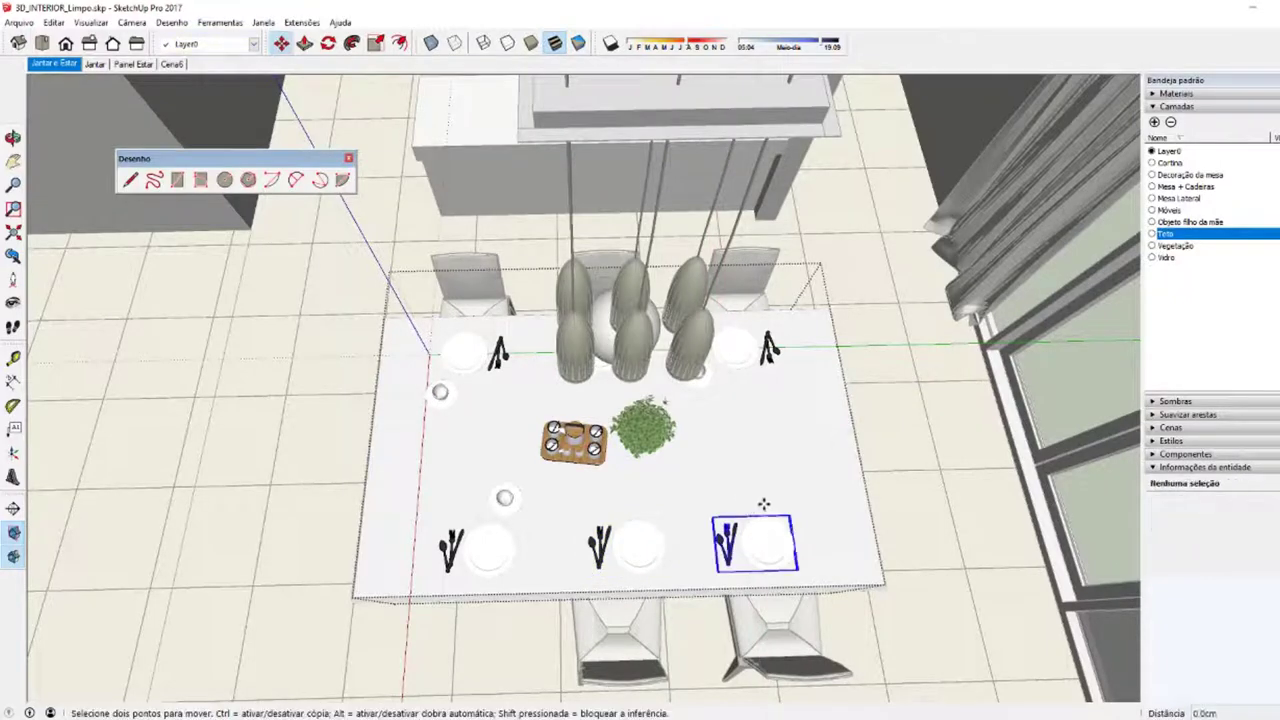
left_click(763, 506)
left_click(779, 503)
mouse_move(779, 503)
middle_mouse_down()
mouse_move(577, 583)
mouse_move(600, 595)
middle_mouse_up()
scroll(610, 600, "down", 5)
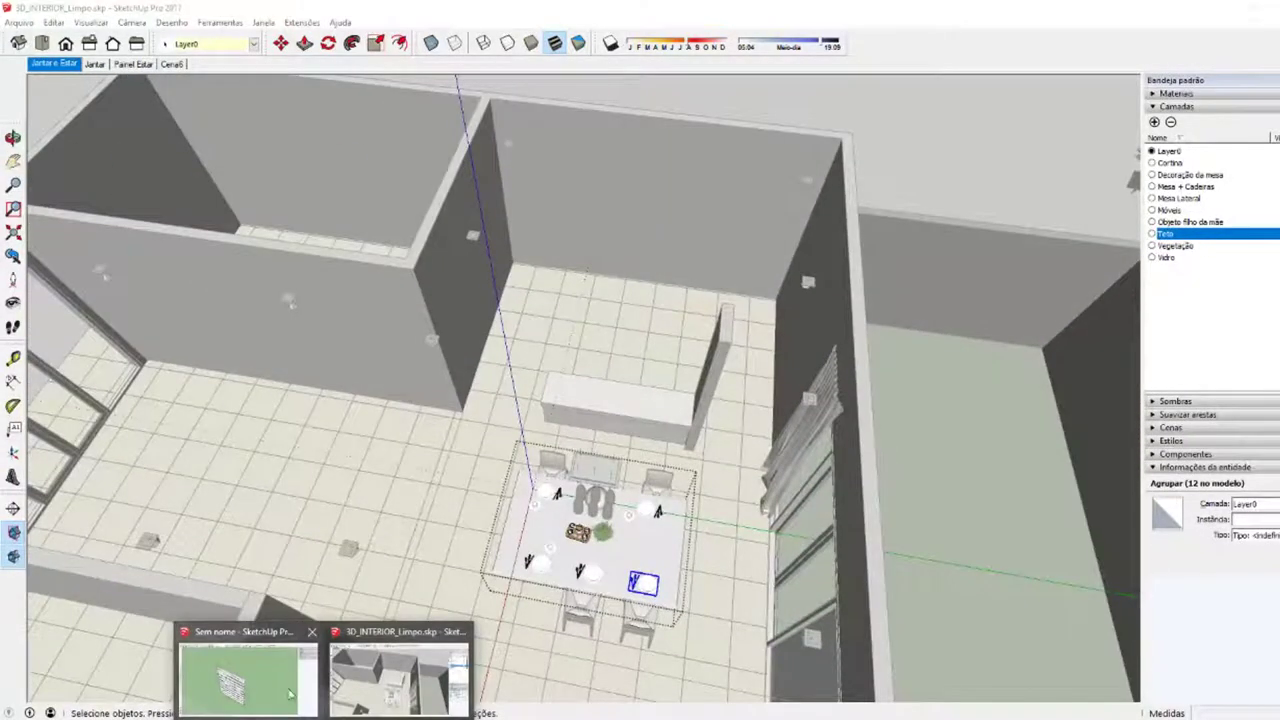
Step: In the untitled panel model, select the eight slats below the top one
left_click(292, 690)
scroll(415, 483, "up", 2)
left_click(518, 438)
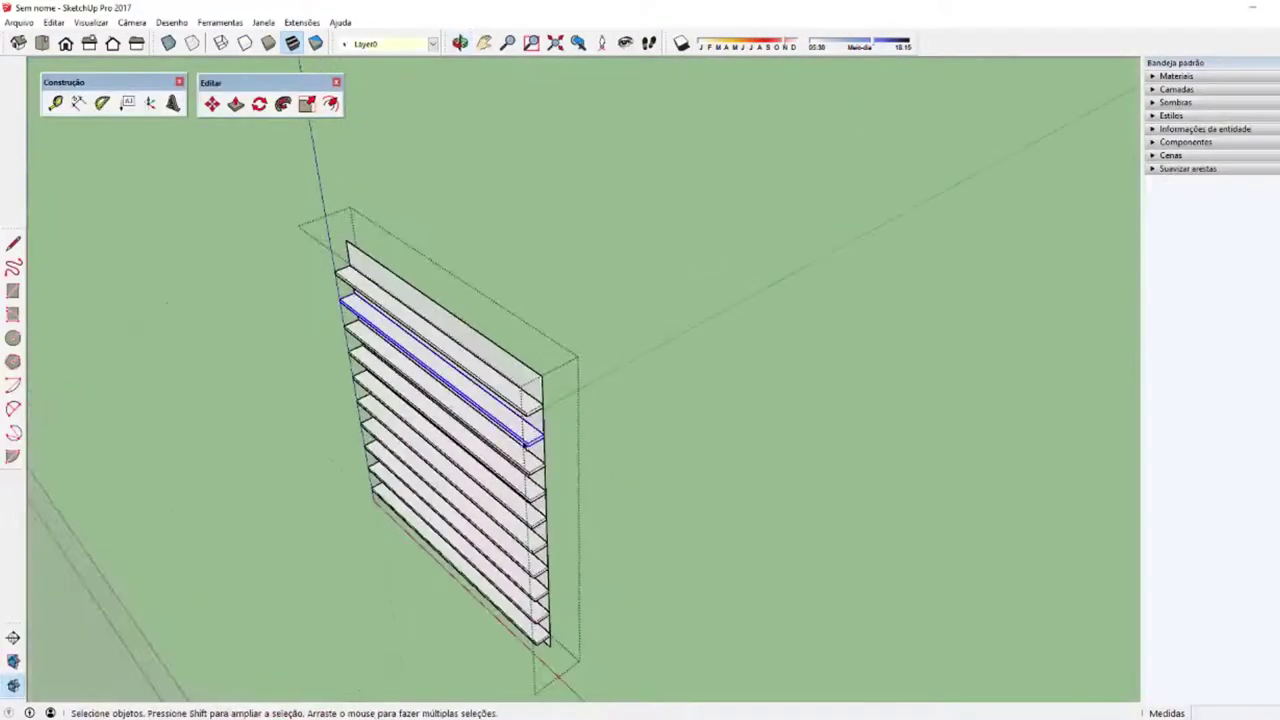
left_click(530, 468, "shift")
left_click(528, 494, "shift")
left_click(530, 515, "shift")
left_click(531, 540, "shift")
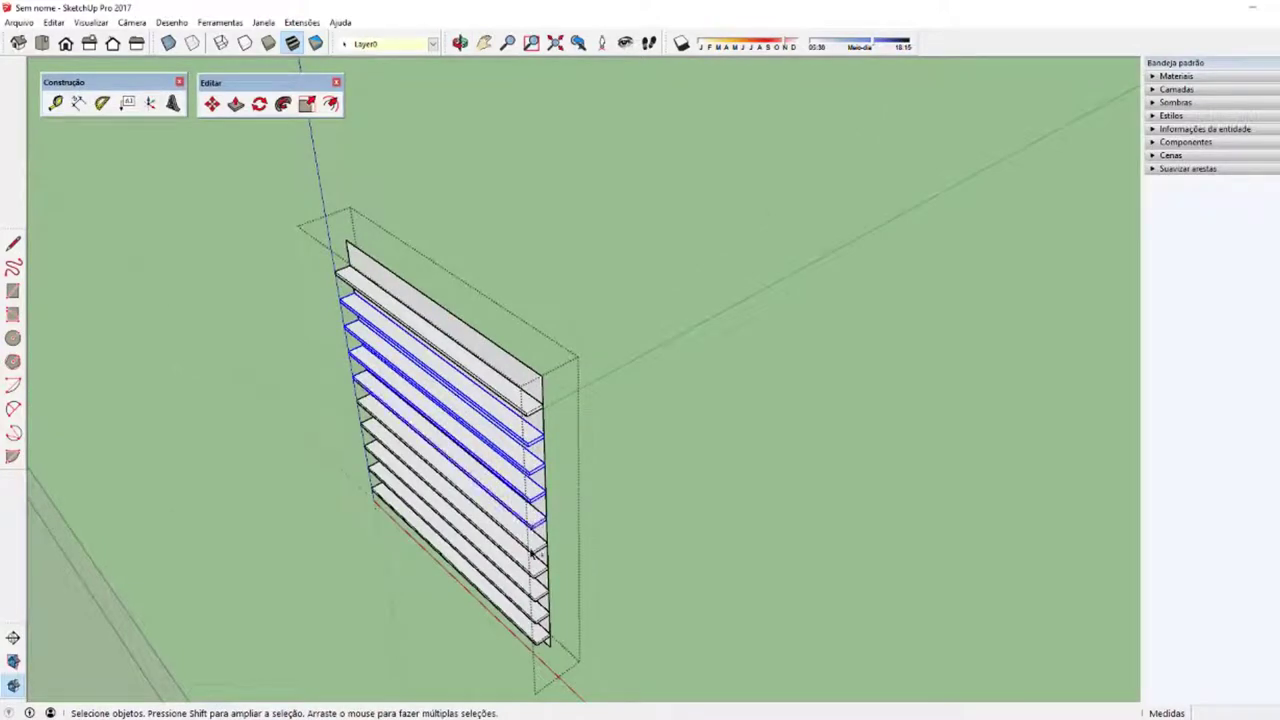
left_click(532, 560, "shift")
left_click(533, 580, "shift")
left_click(534, 600, "shift")
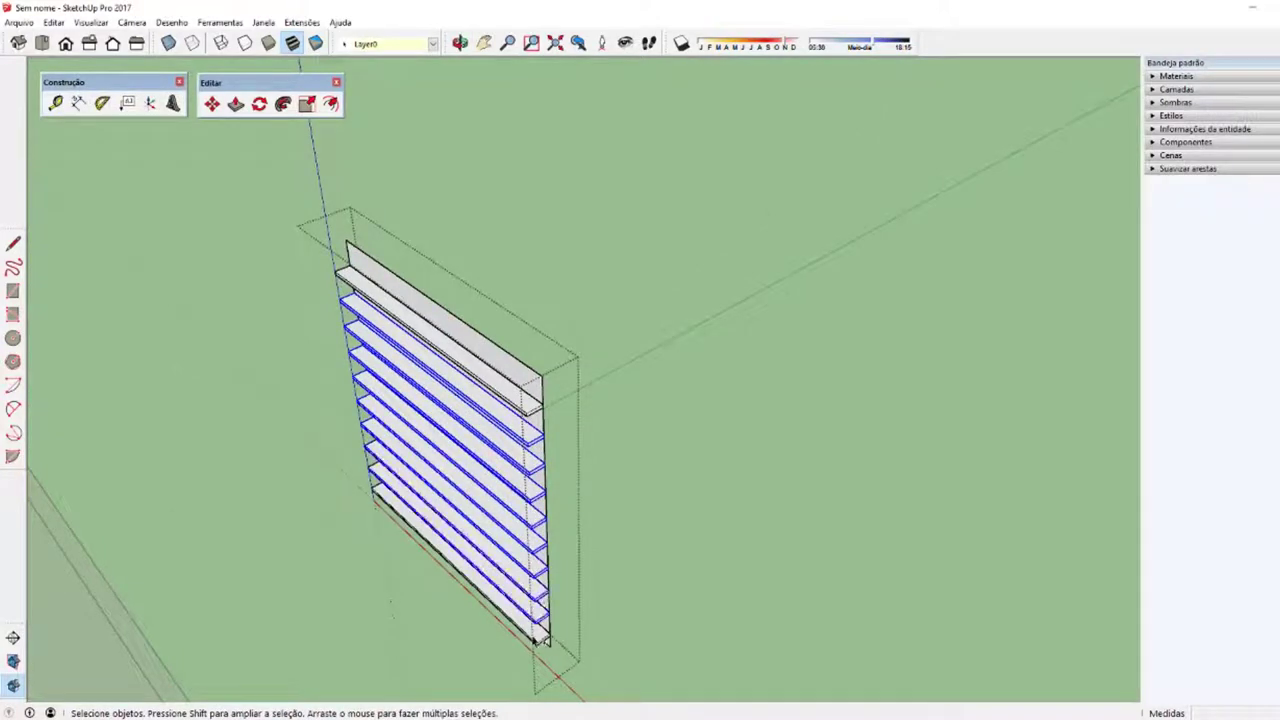
Step: Start copying the top slat from its end toward the panel's bottom
mouse_move(534, 610)
middle_mouse_down()
mouse_move(489, 569)
mouse_move(482, 435)
mouse_move(443, 305)
middle_mouse_up()
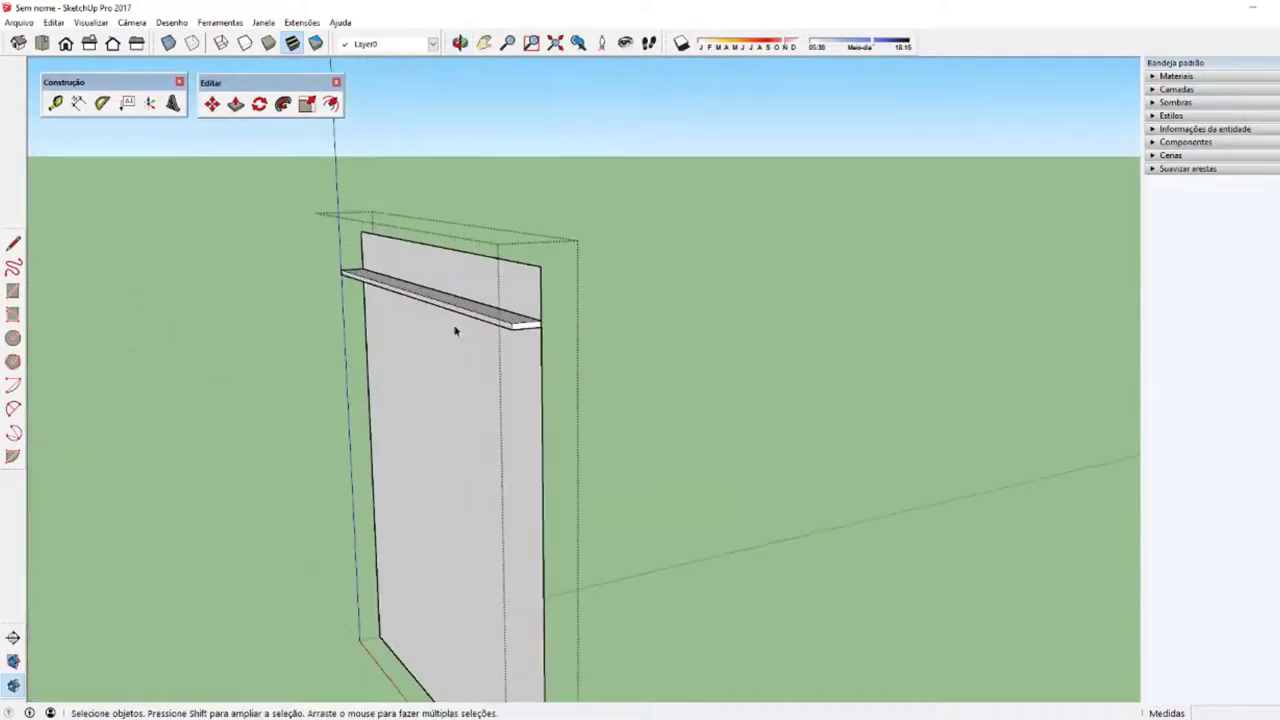
middle_click_drag(508, 357, 515, 267)
left_click(518, 246)
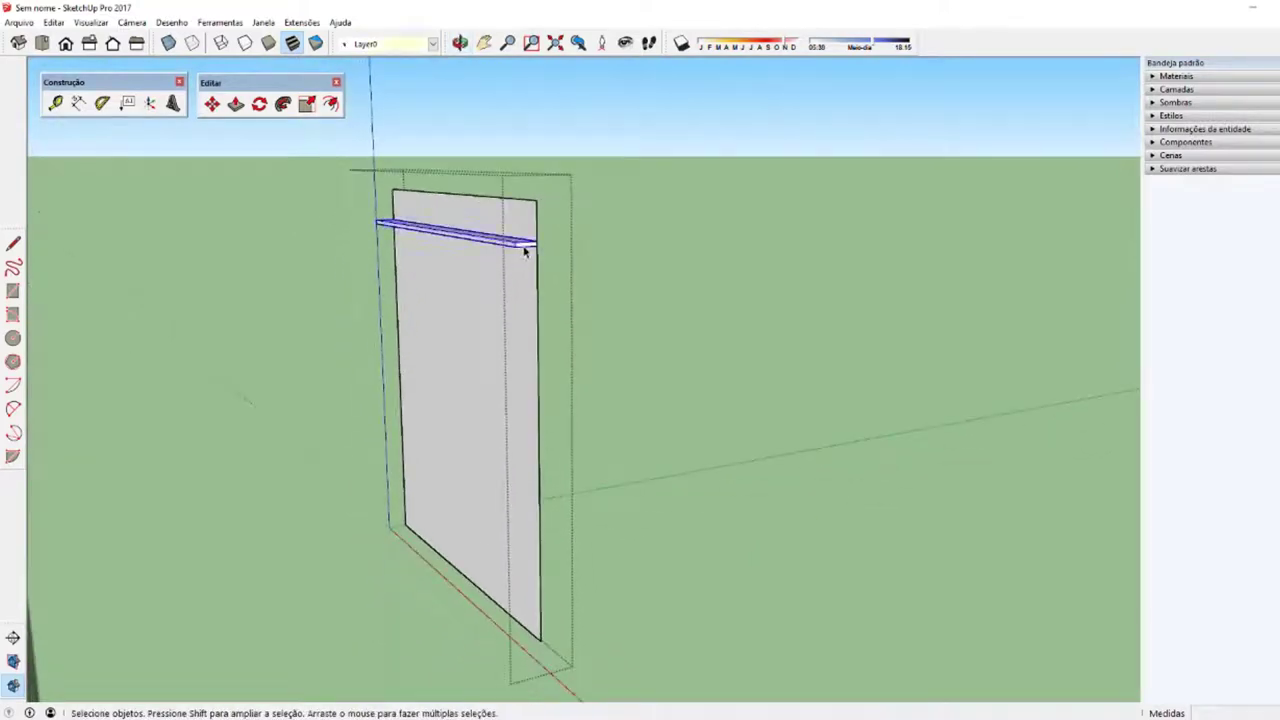
key("m")
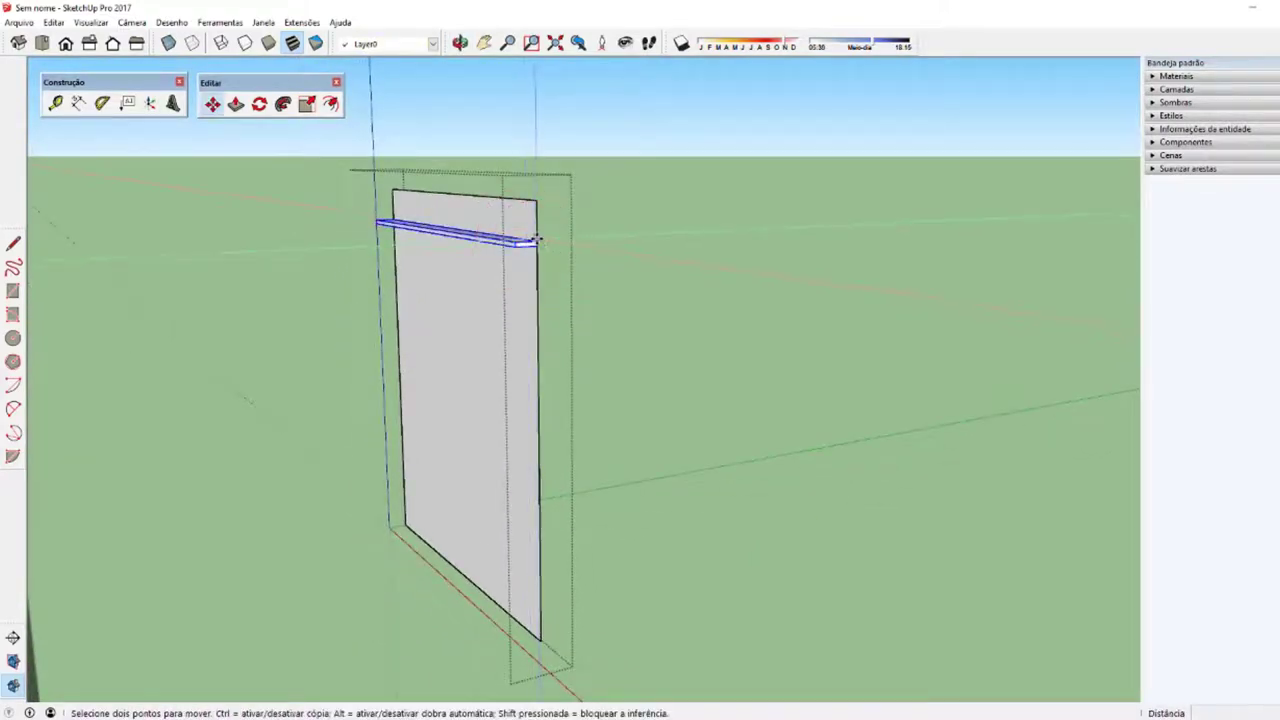
key("ctrl")
left_click(537, 240)
key("Escape")
left_click(537, 244)
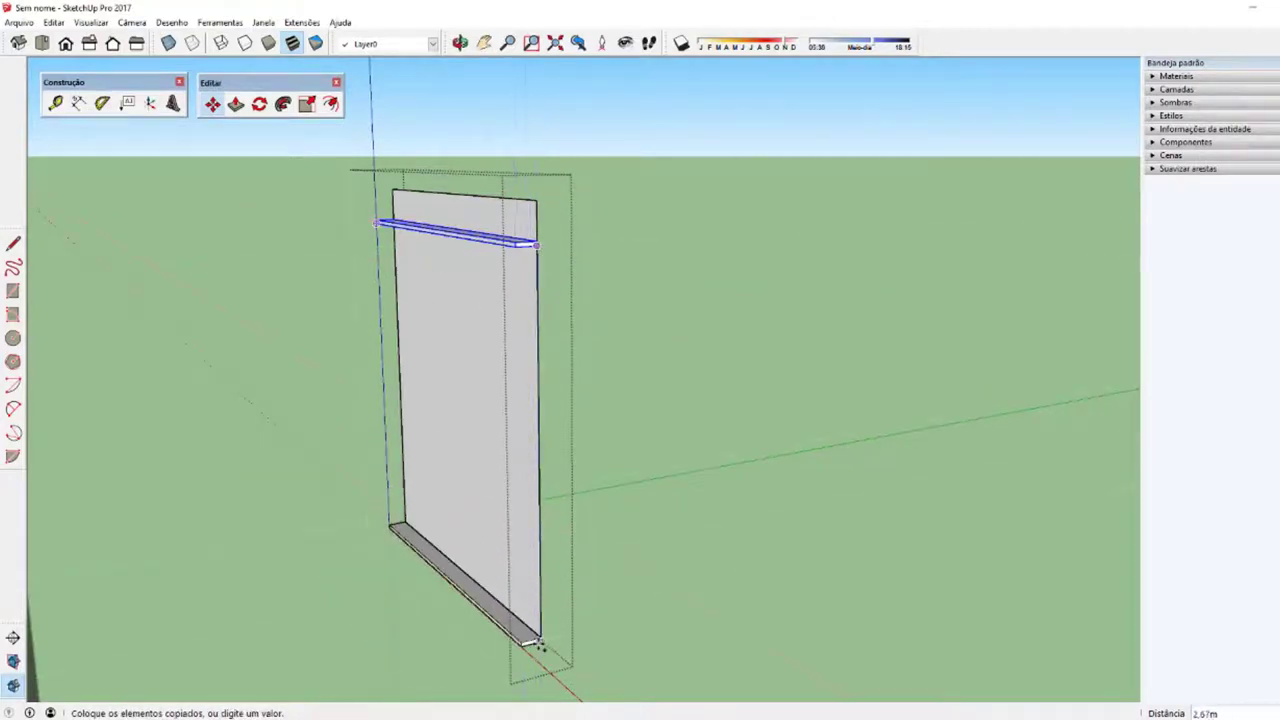
Step: Place the shelf copy at the panel's bottom and spread the copies into five, then seven divisions
left_click(543, 645)
mouse_move(543, 640)
middle_mouse_down()
mouse_move(428, 527)
mouse_move(491, 214)
middle_mouse_up()
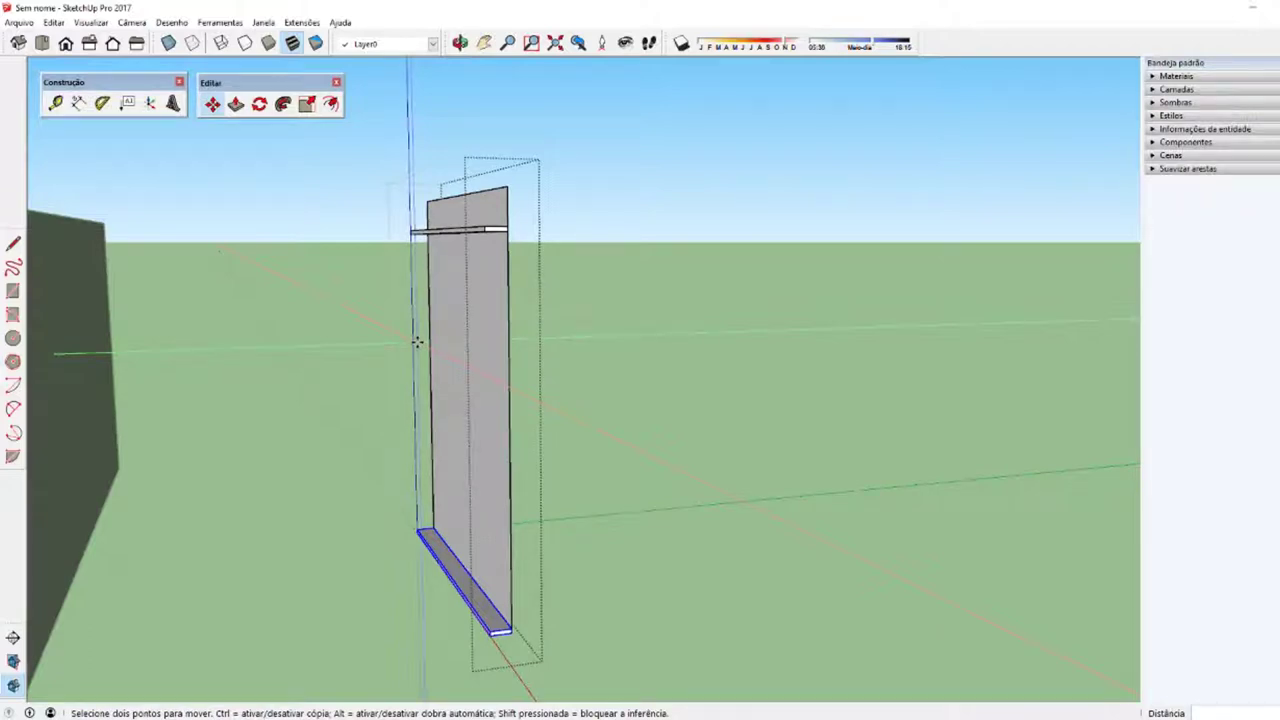
type("/5")
key("Return")
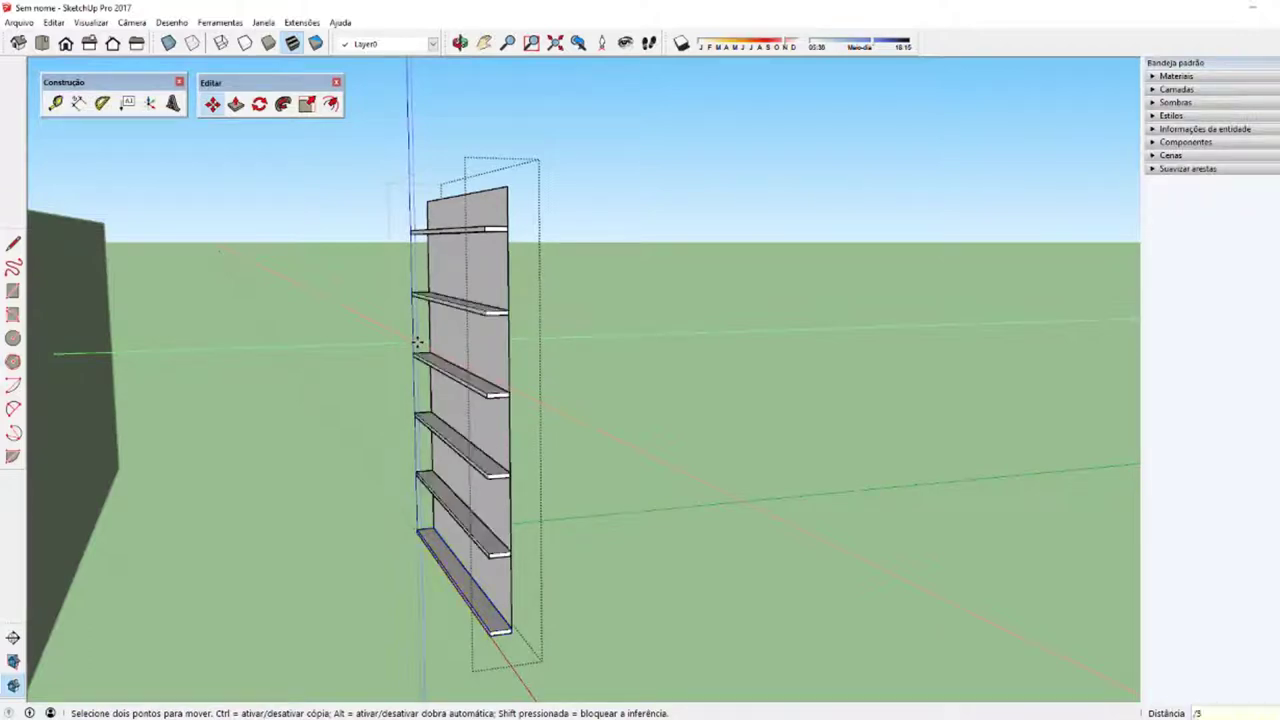
type("7")
key("Return")
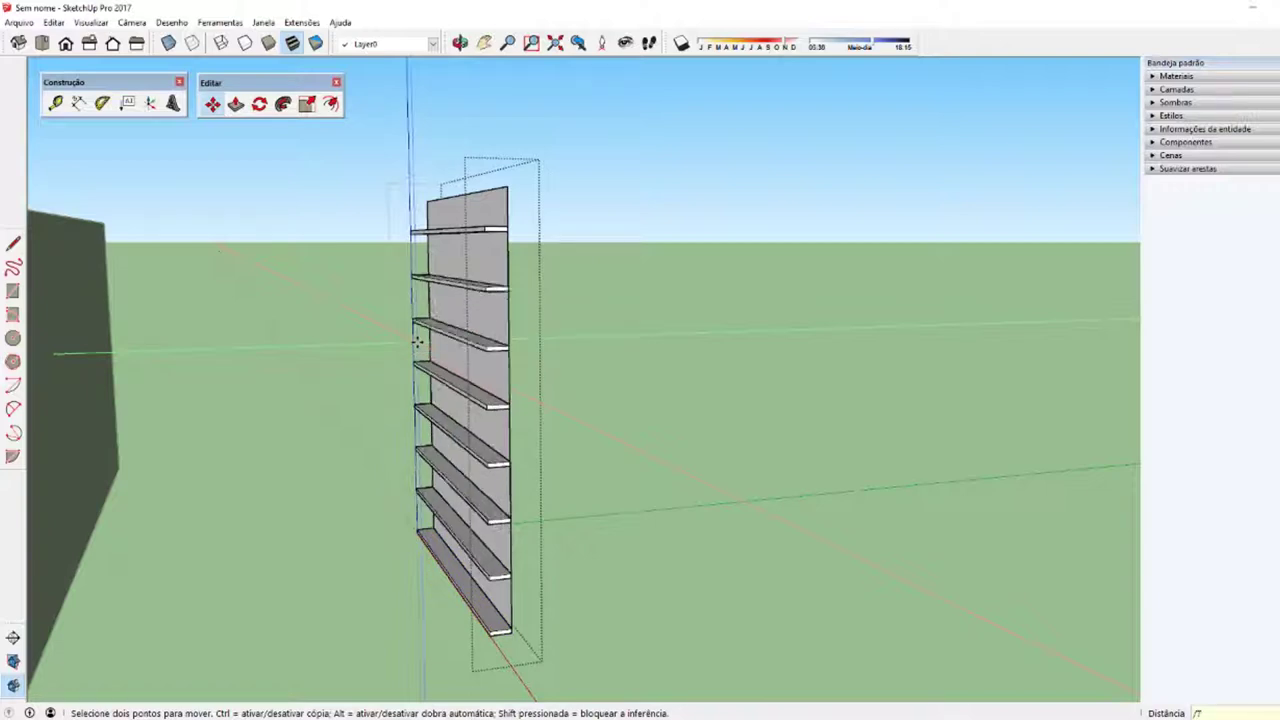
Step: Try ten, five and one divisions, then settle on /3 for three equal shelf gaps
type("/10")
key("Return")
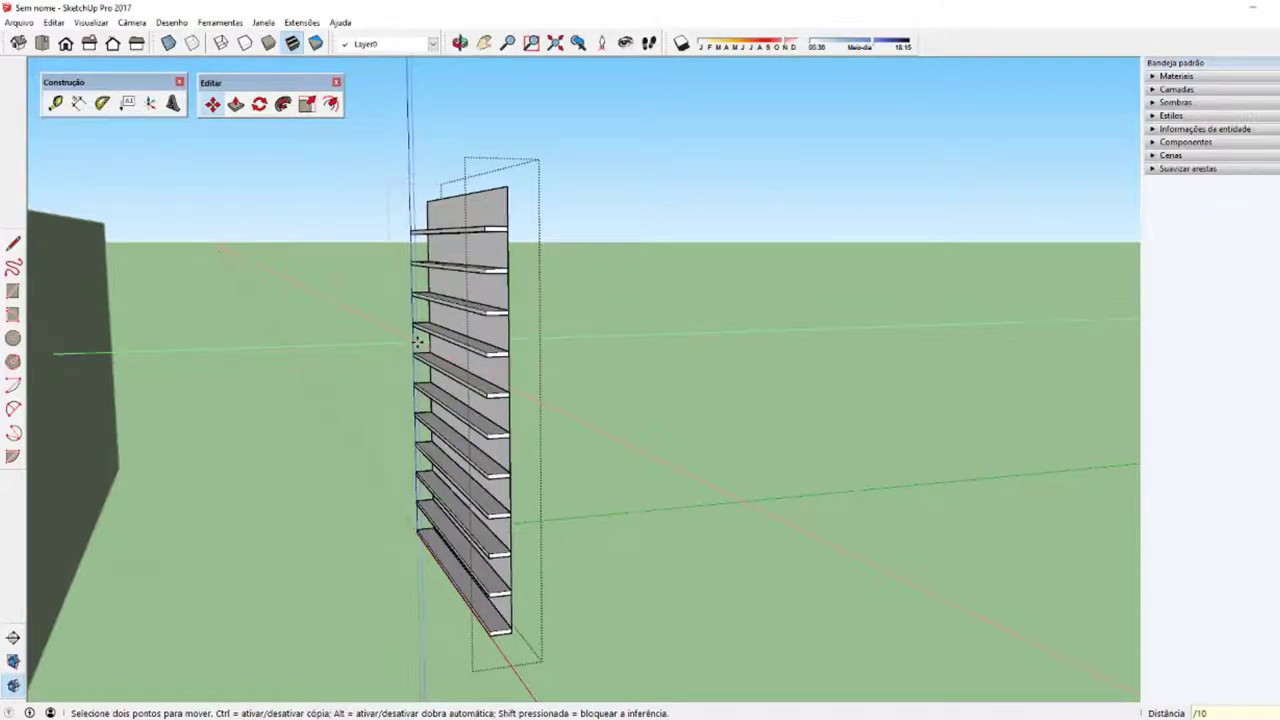
key("Return")
type("/1")
key("Return")
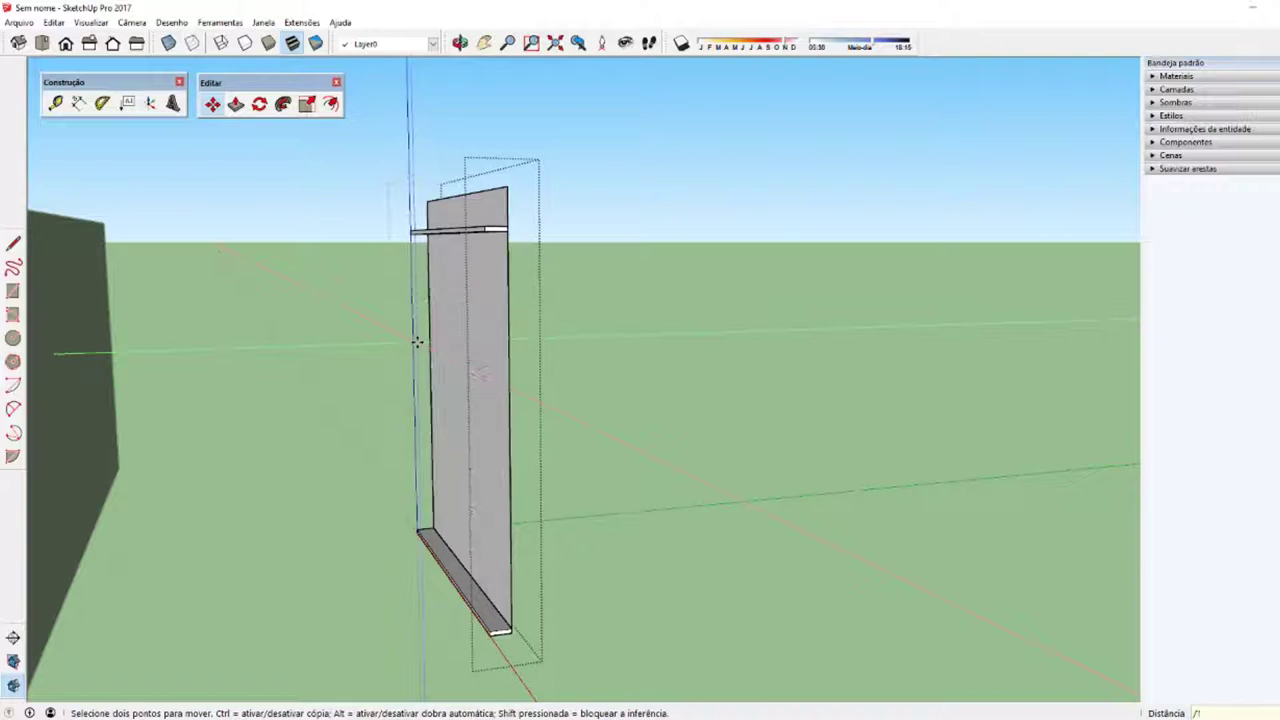
type("/5")
key("Return")
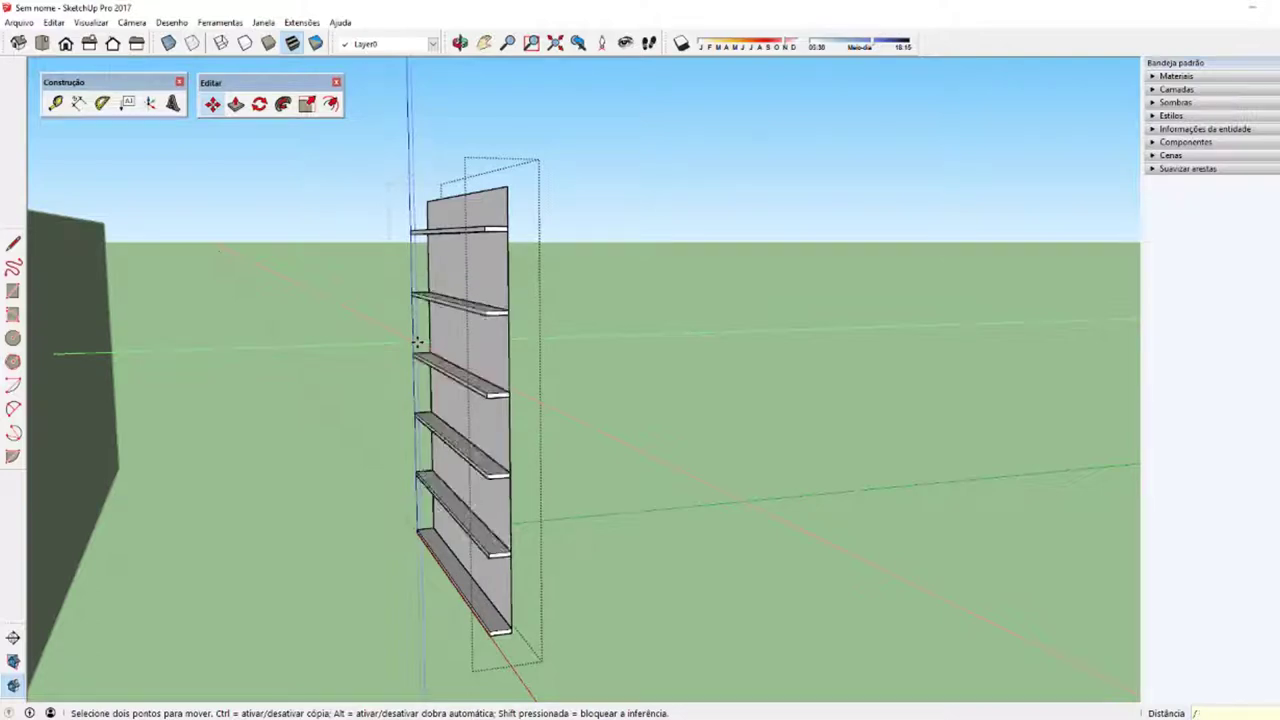
type("3")
key("Return")
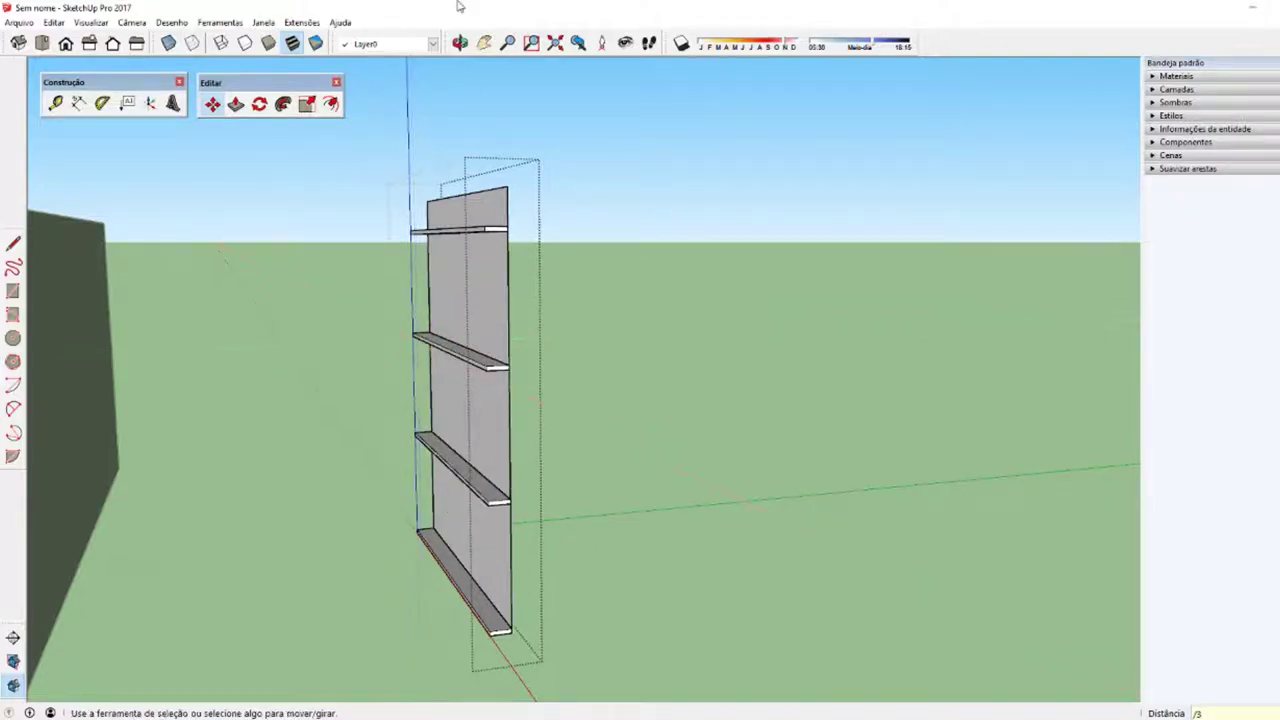
Step: Undo the evenly spaced shelf copies and reframe the panel
mouse_move(417, 340)
middle_mouse_down()
mouse_move(449, 320)
mouse_move(374, 340)
mouse_move(682, 520)
mouse_move(803, 549)
mouse_move(434, 354)
mouse_move(394, 280)
middle_mouse_up()
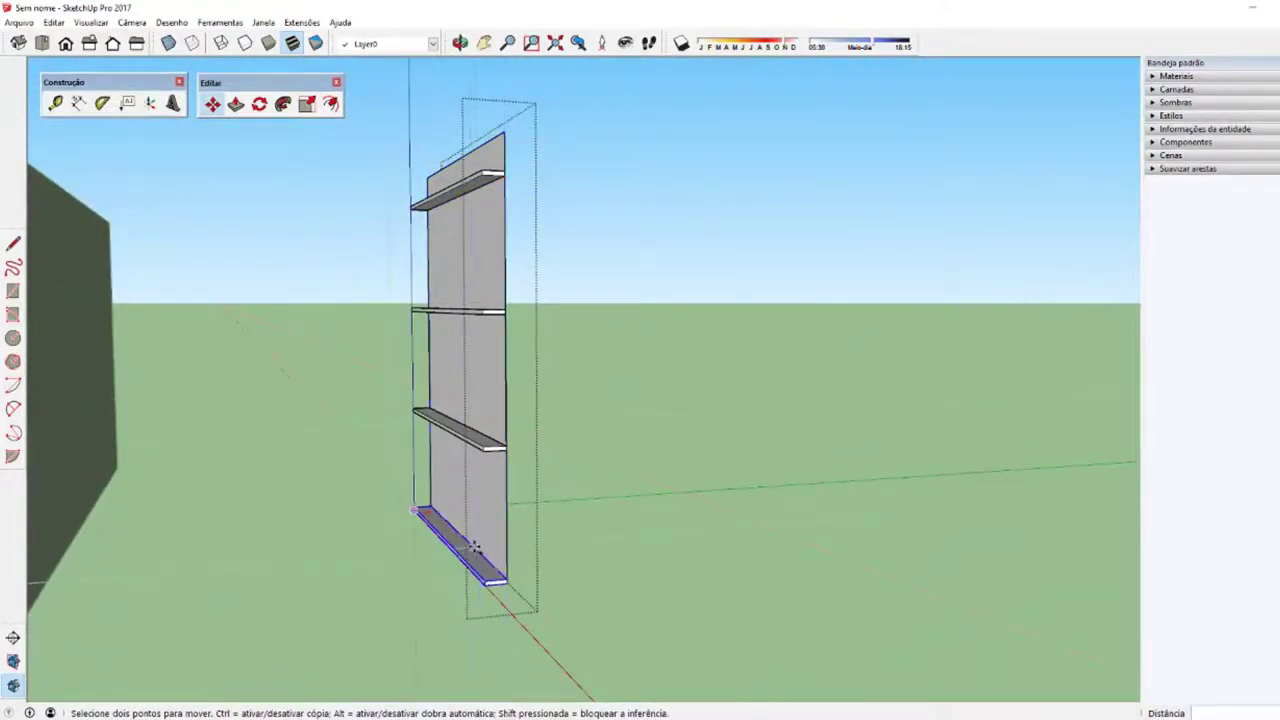
key("ctrl+z")
key("space")
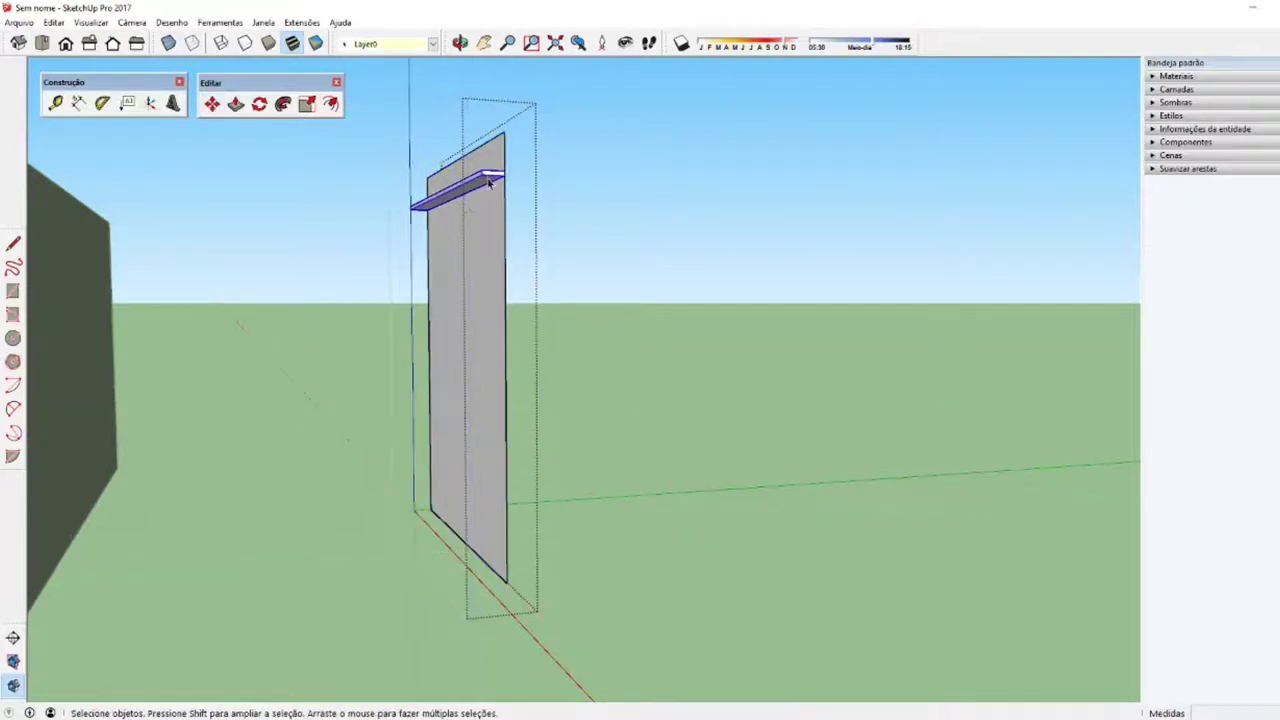
mouse_move(489, 181)
middle_mouse_down()
mouse_move(434, 249)
mouse_move(409, 251)
mouse_move(457, 249)
middle_mouse_up()
scroll(457, 249, "up", 2)
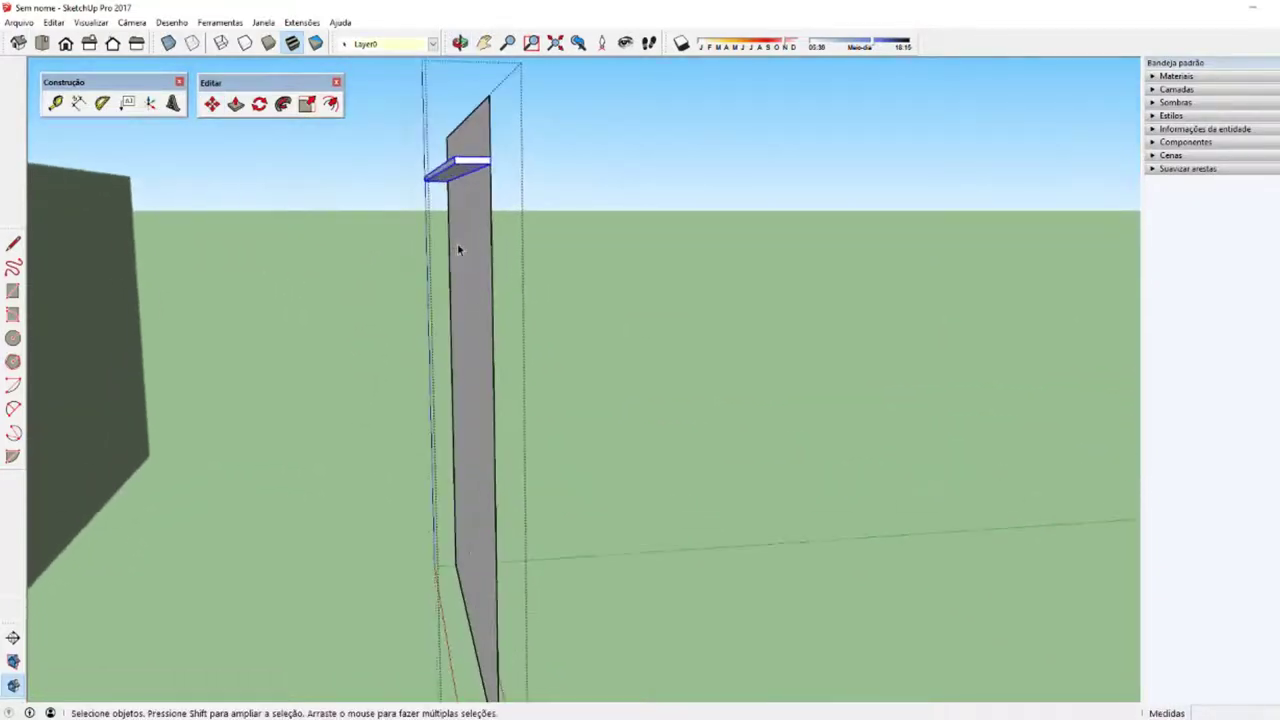
middle_click_drag(471, 206, 497, 208)
Step: Copy the top shelf just below itself, repeat it ten times, then undo the array
key("m")
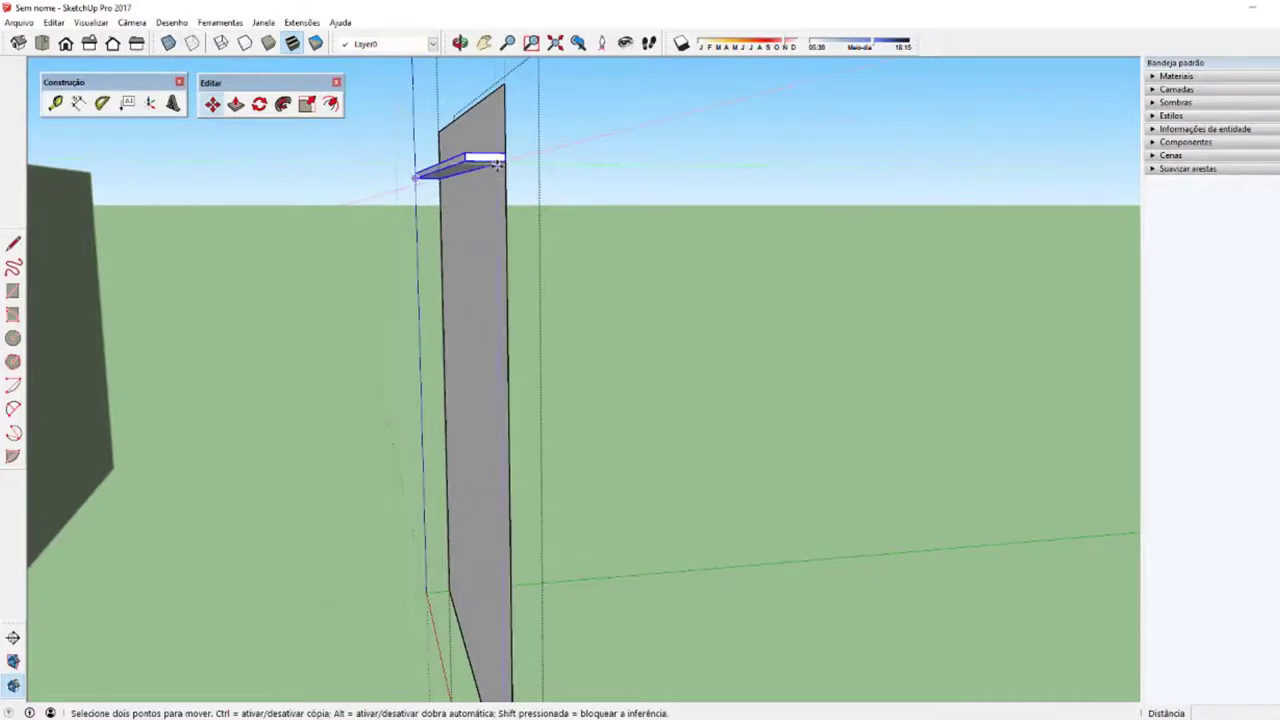
key("ctrl")
left_click(503, 163)
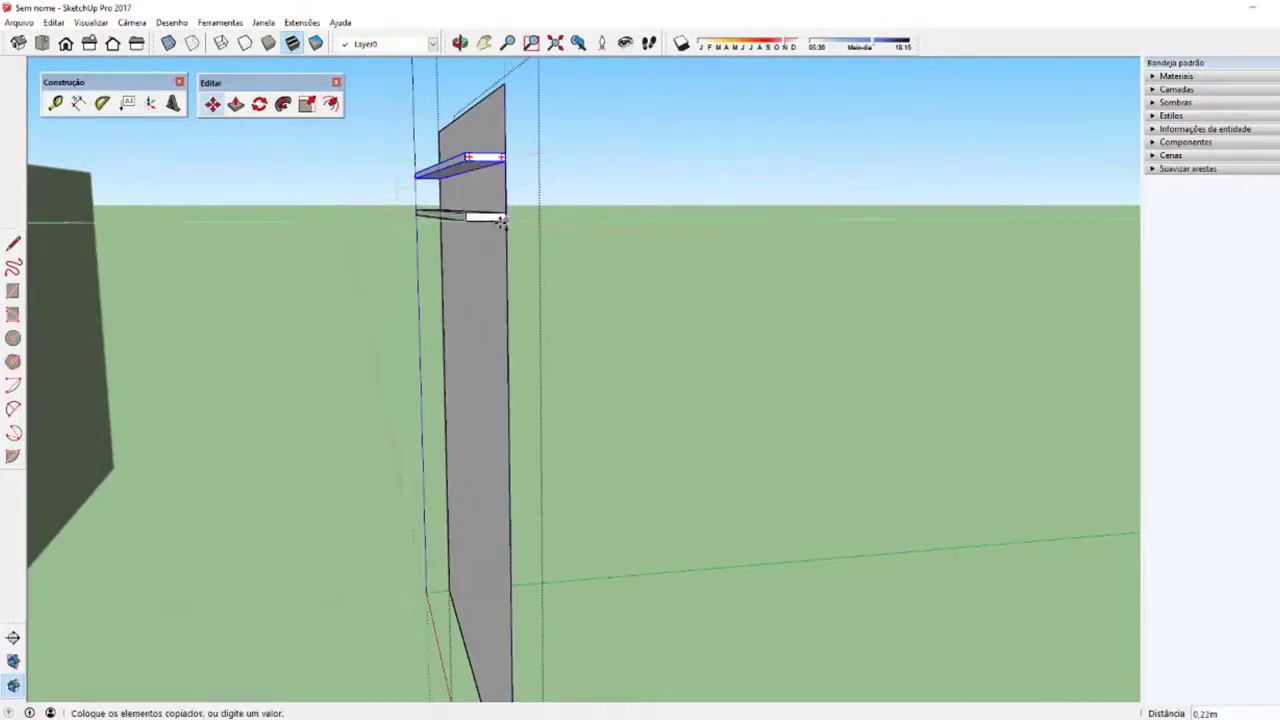
left_click(502, 222)
type("q")
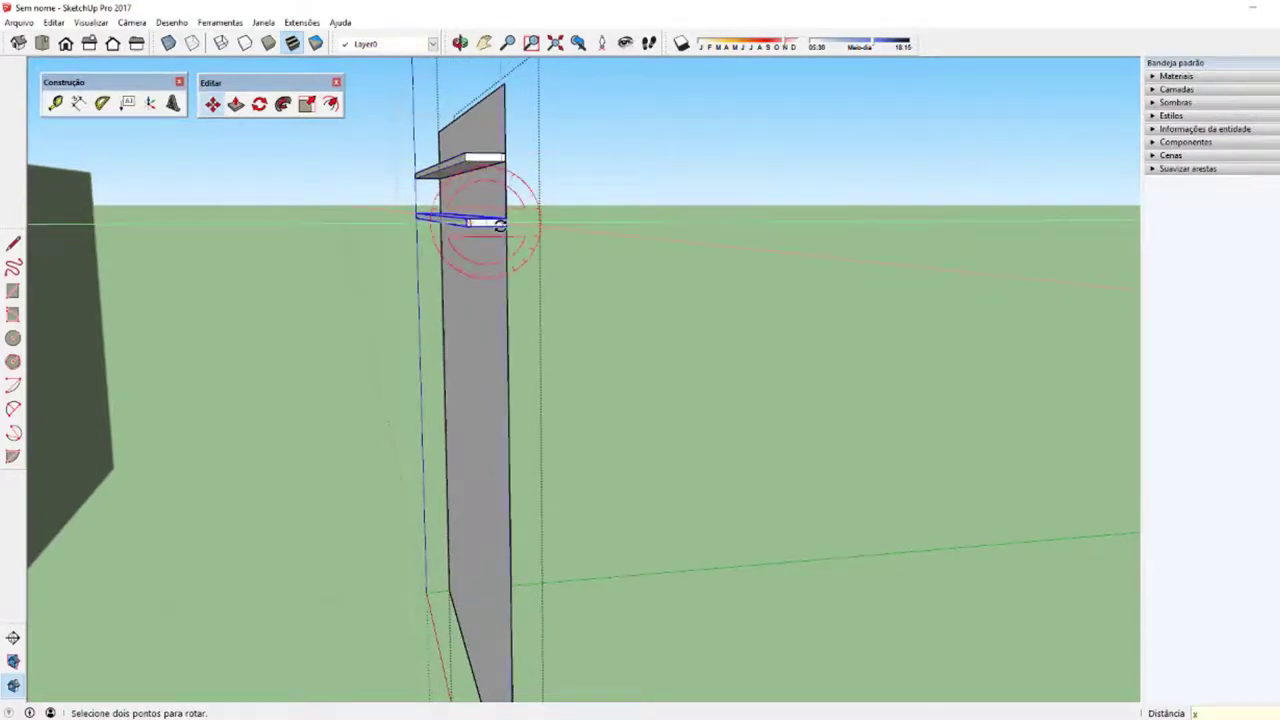
type("10")
key("Return")
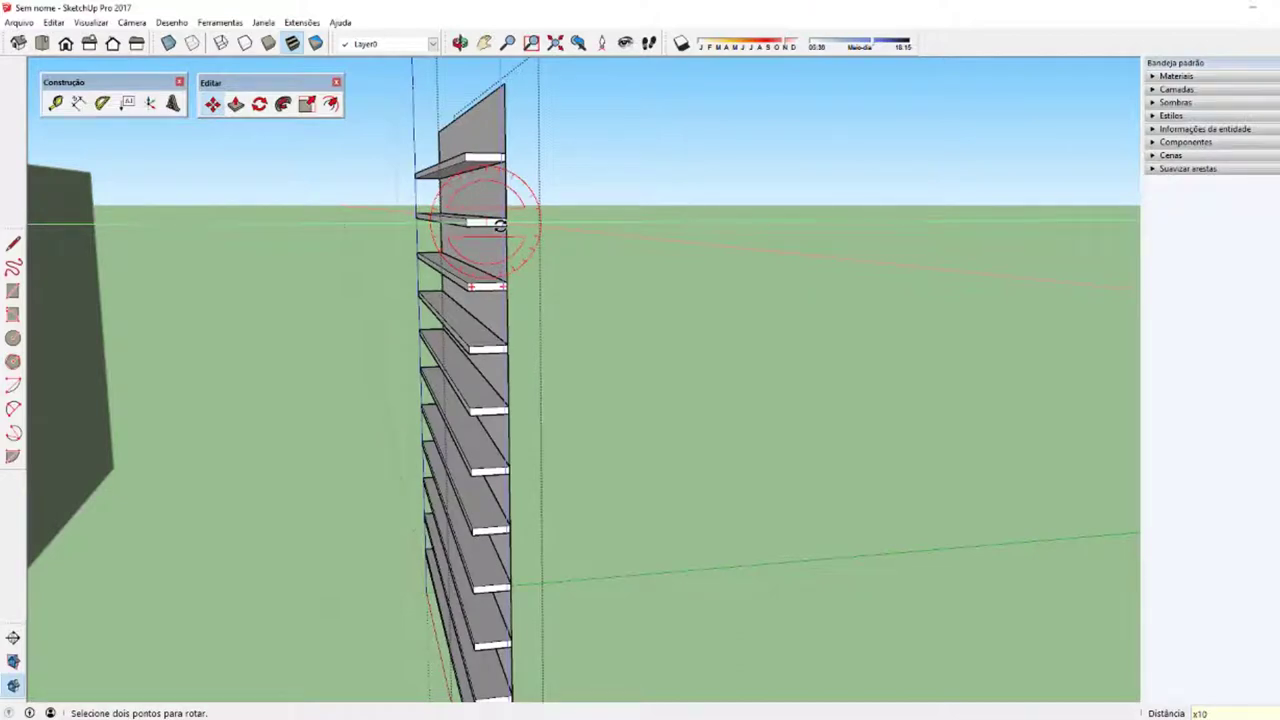
key("ctrl+z")
key("space")
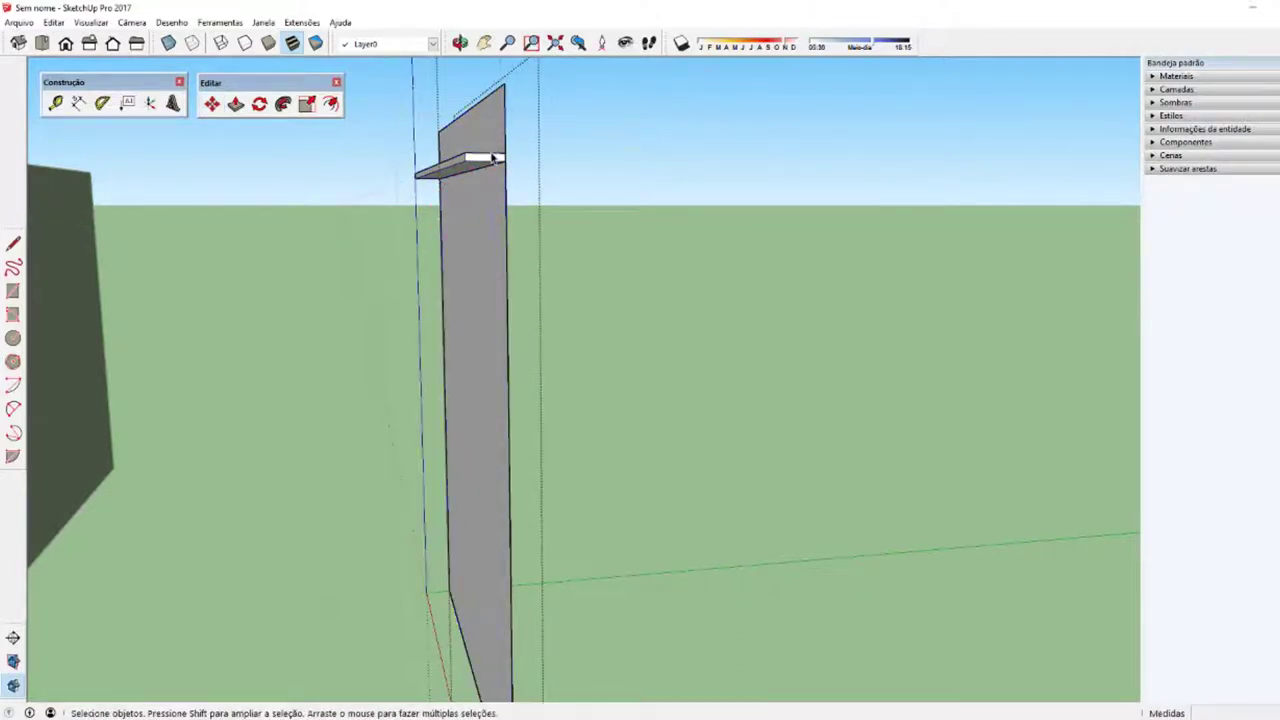
Step: Copy the top shelf down to the panel's bottom, then undo that copy
key("q")
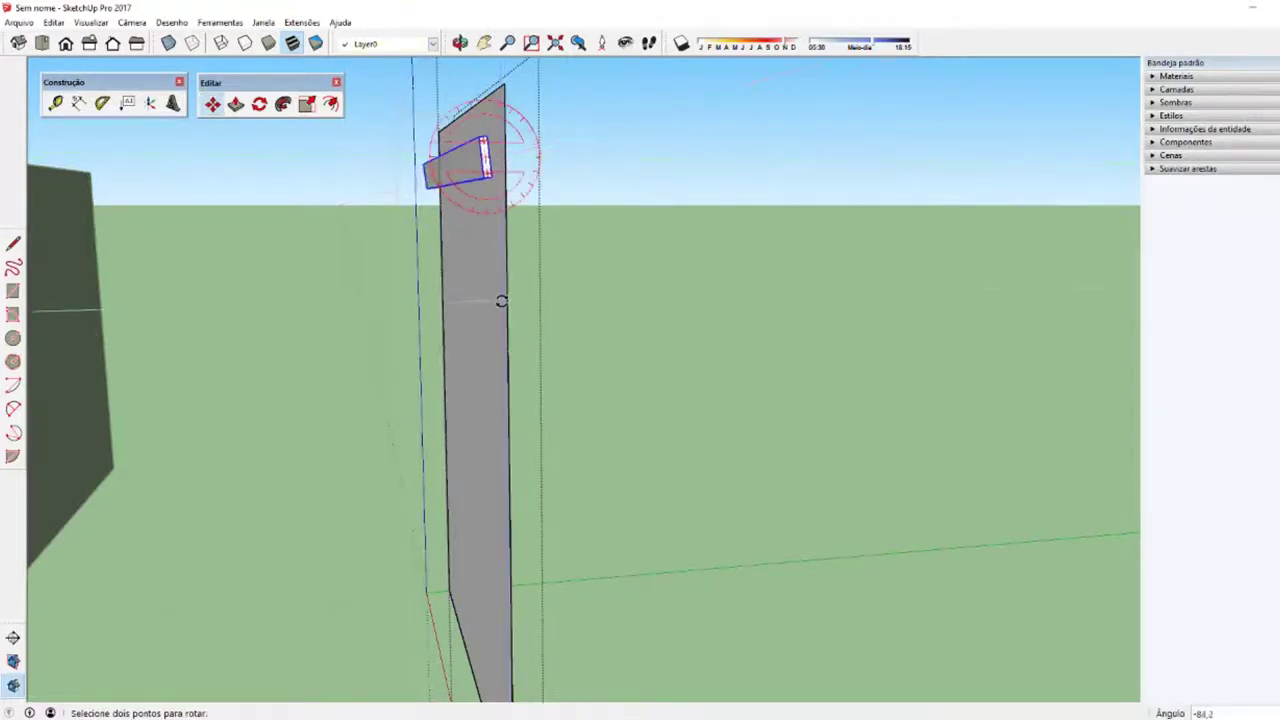
key("space")
key("m")
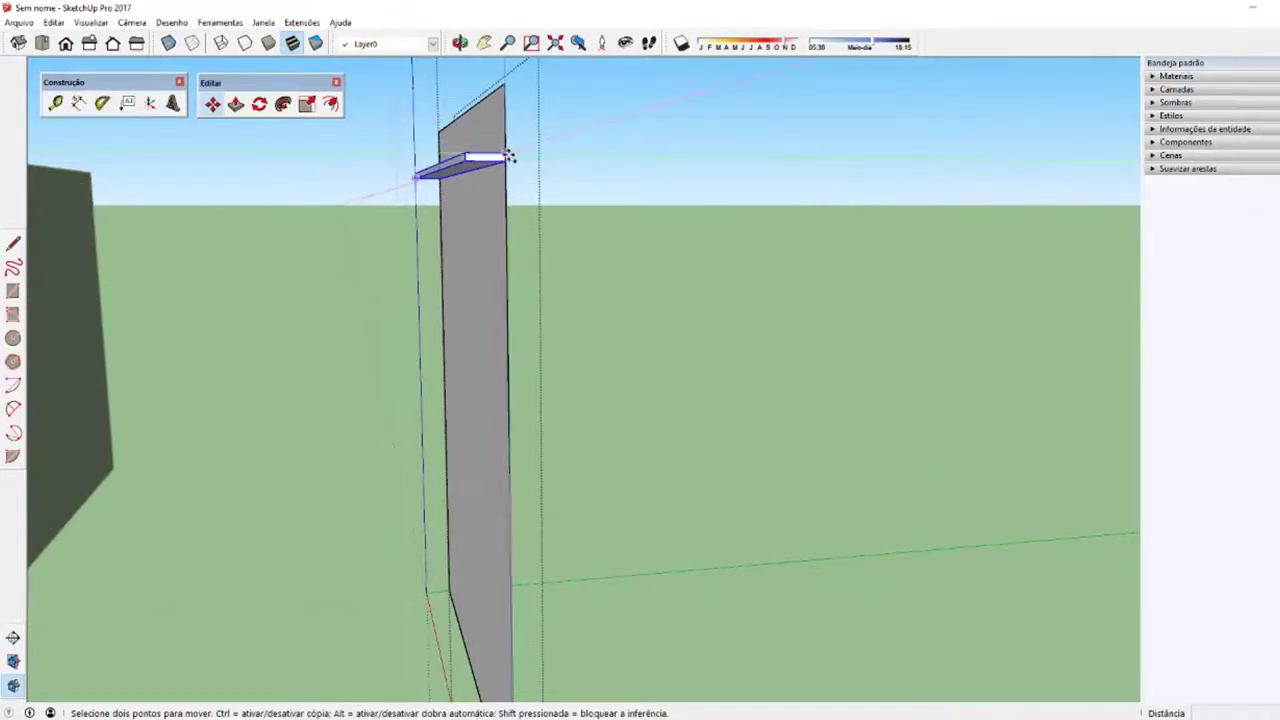
key("ctrl")
left_click(505, 157)
middle_click_drag(506, 351, 497, 317, "shift")
middle_click_drag(506, 533, 510, 637)
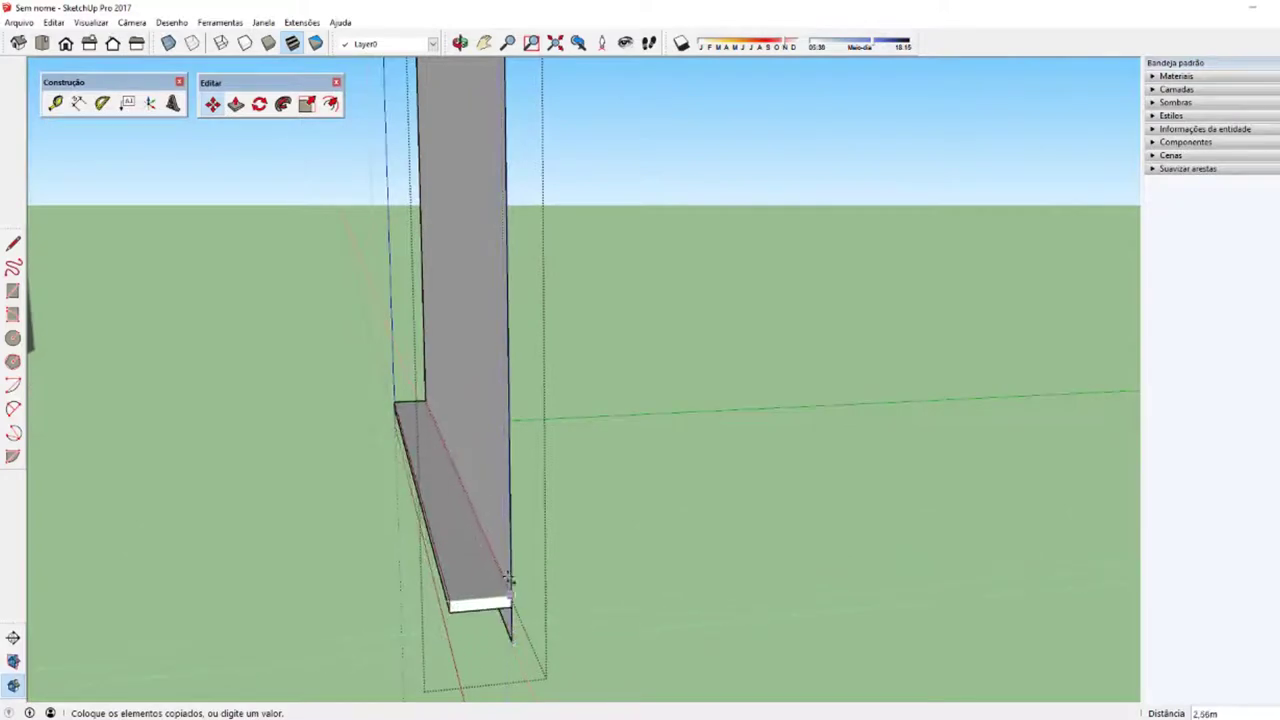
left_click(508, 556)
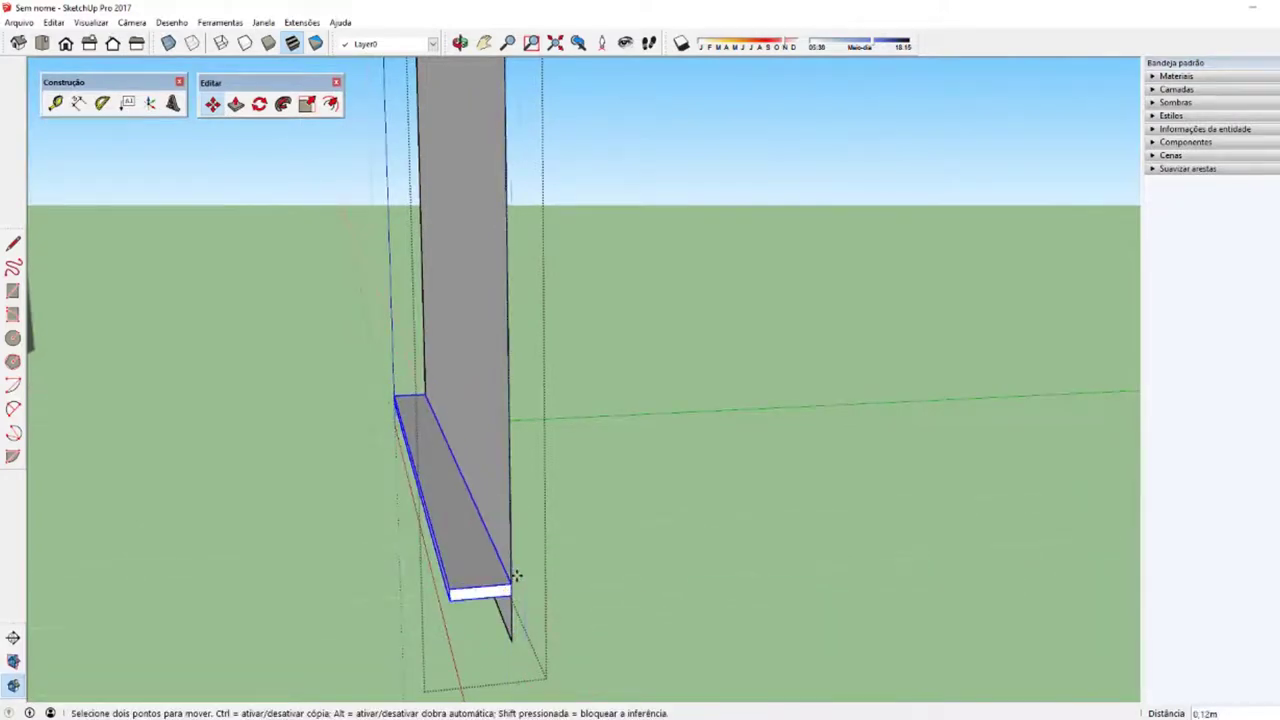
scroll(505, 570, "down", 2)
scroll(495, 548, "down", 1)
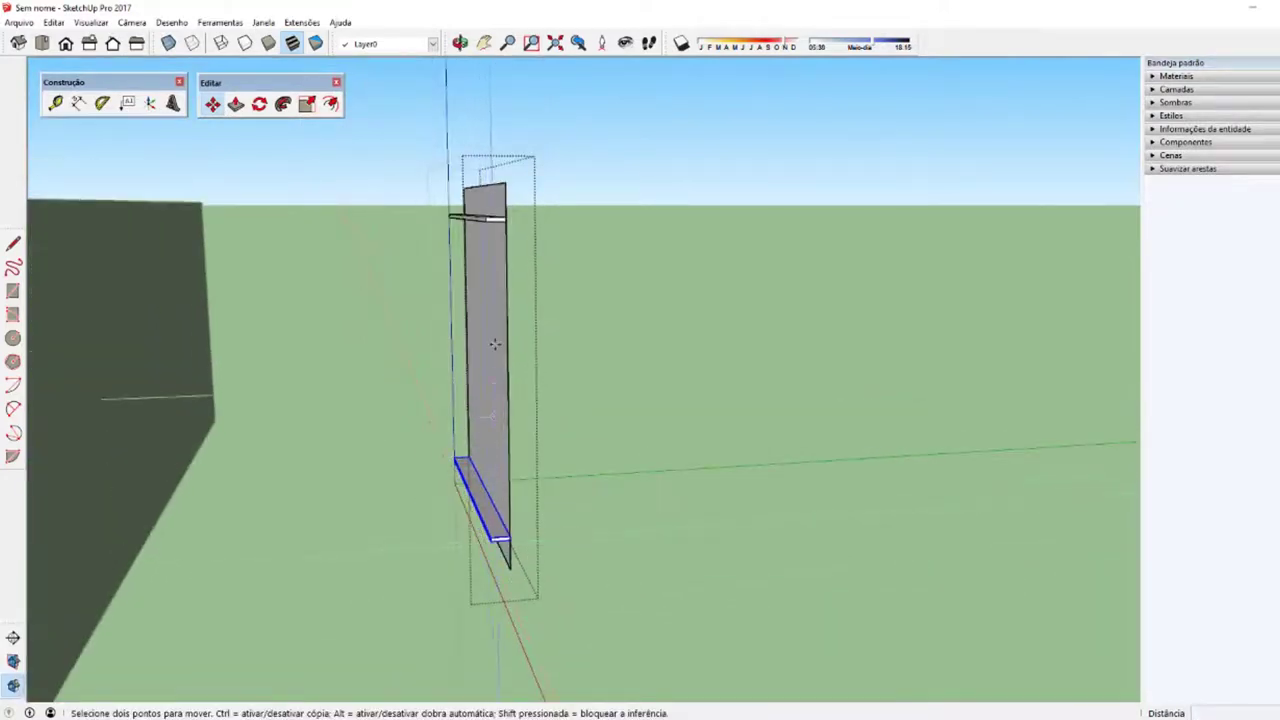
key("ctrl+z")
key("space")
Step: Copy the top shelf low on the panel again, then cancel the misplaced copy
scroll(489, 227, "up", 1)
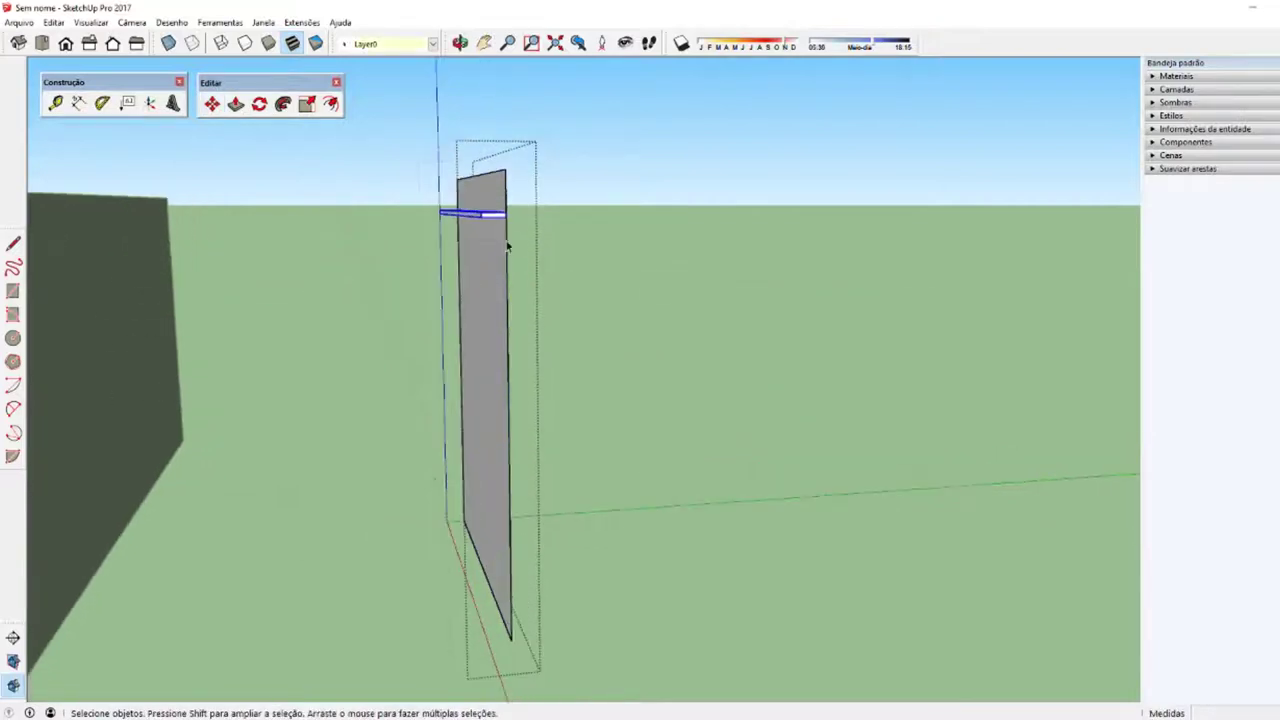
key("m")
key("ctrl")
left_click(507, 210)
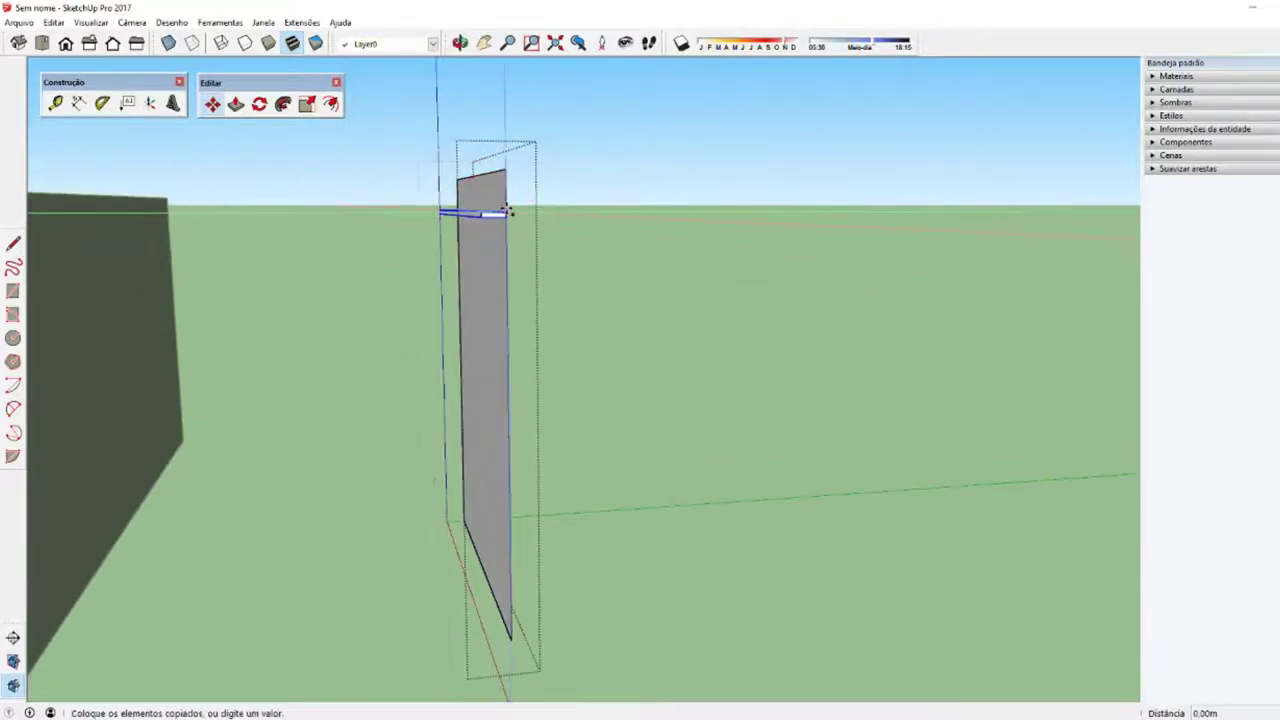
left_click(508, 556)
key("Escape")
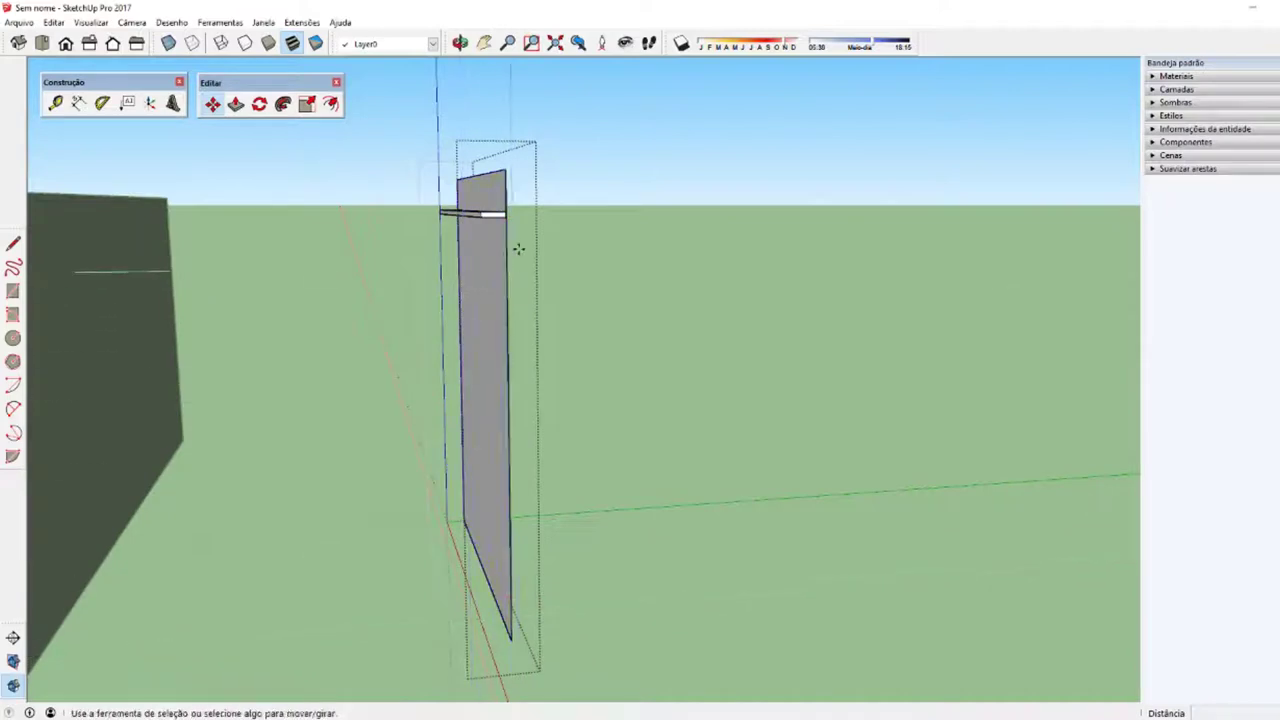
key("space")
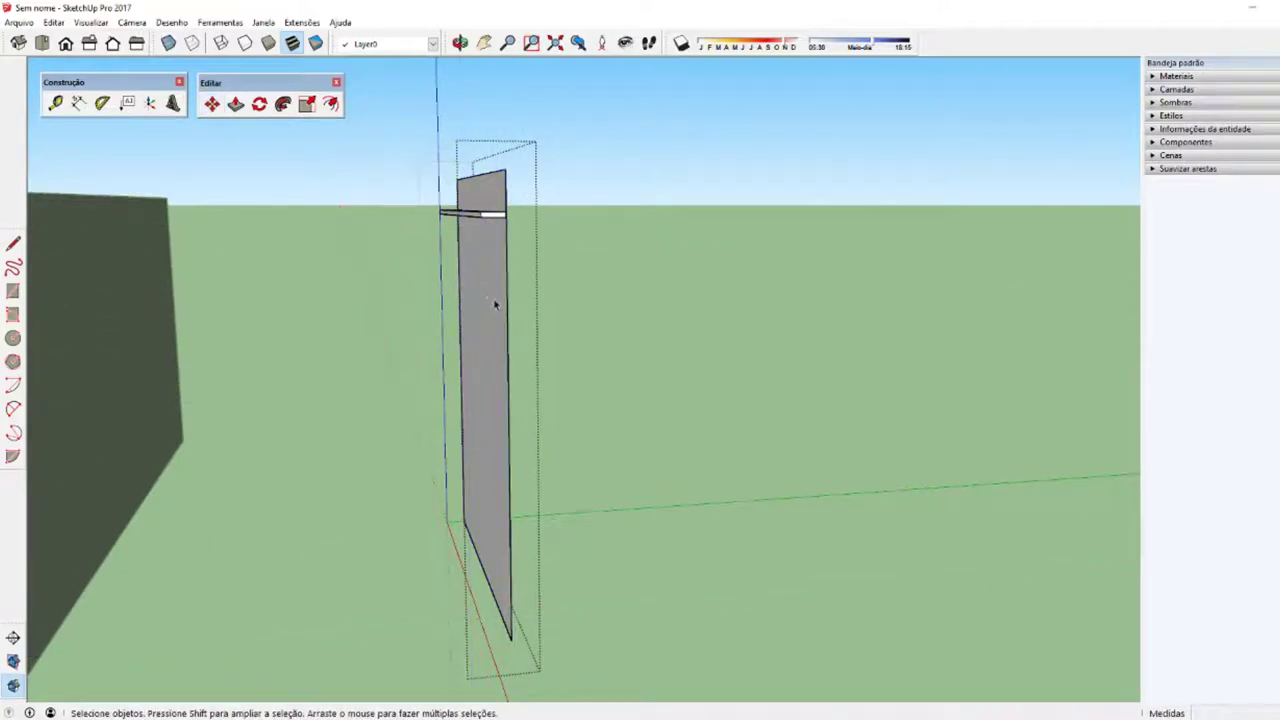
key("m")
scroll(495, 215, "up", 1)
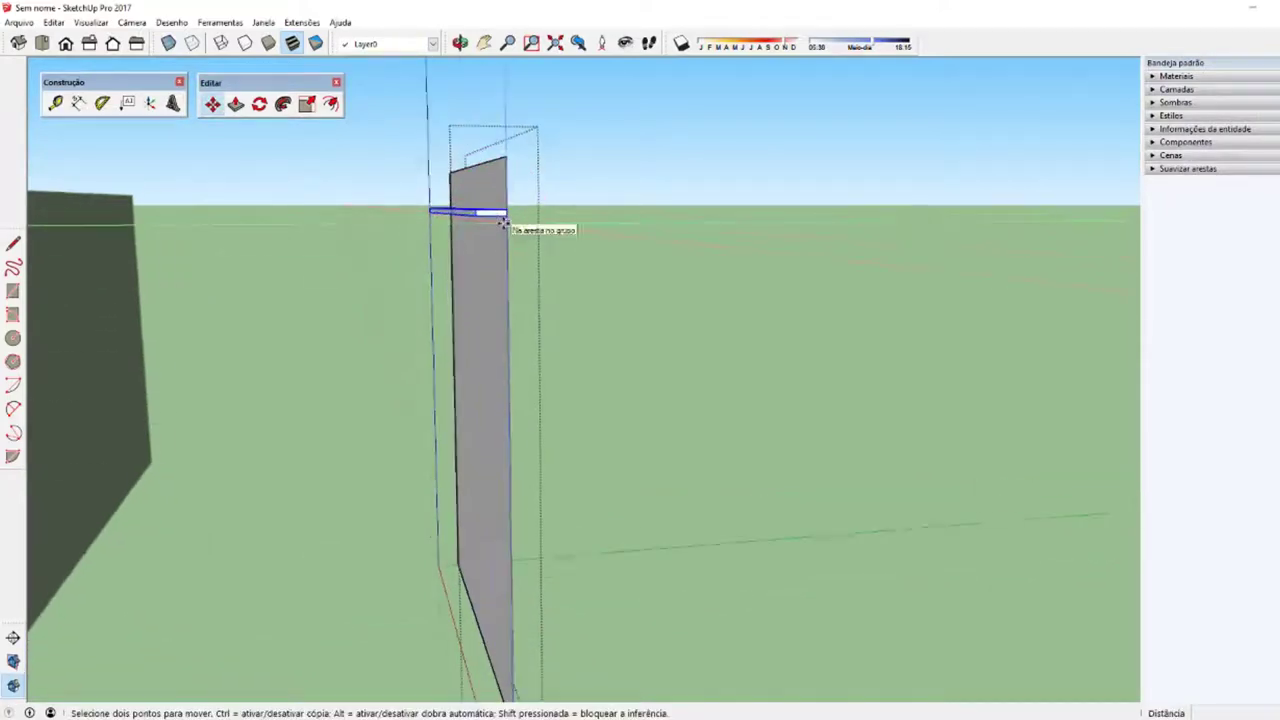
scroll(503, 215, "up", 2)
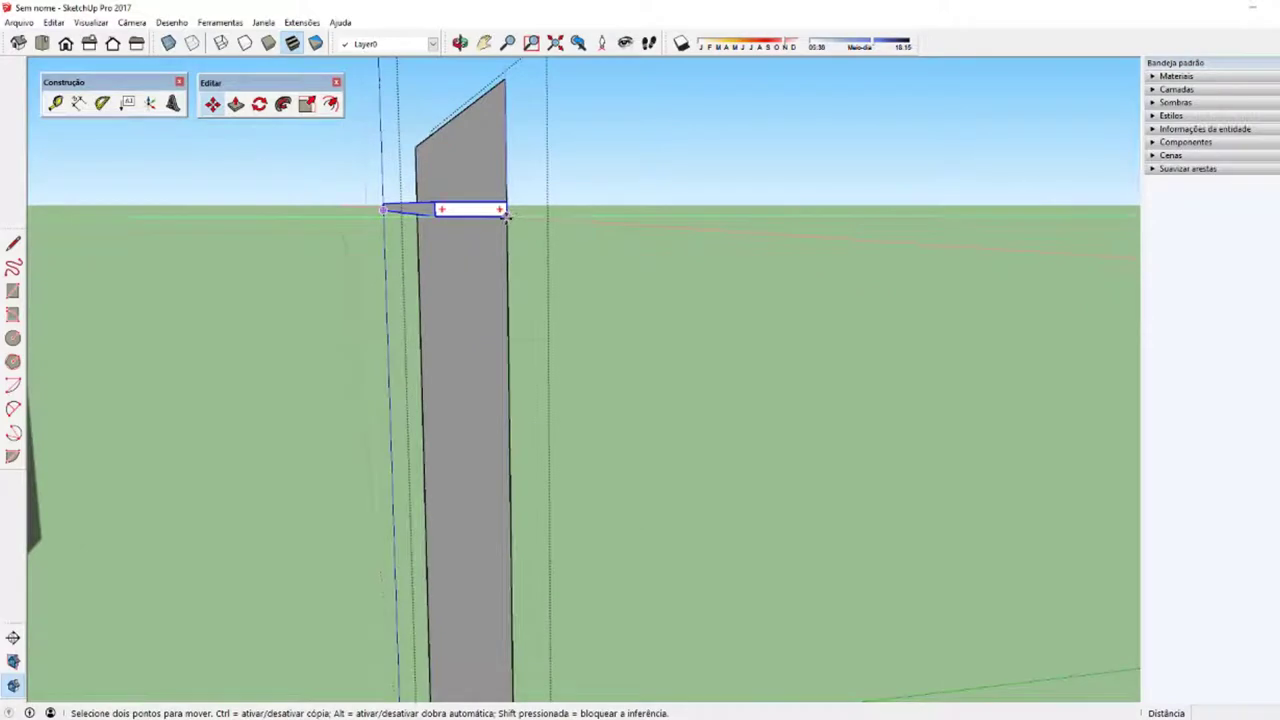
Step: Copy the top shelf to the panel's bottom and divide the height into eight equal gaps with /8
key("ctrl")
left_click(505, 213)
scroll(505, 213, "down", 3)
middle_click_drag(500, 430, 515, 680)
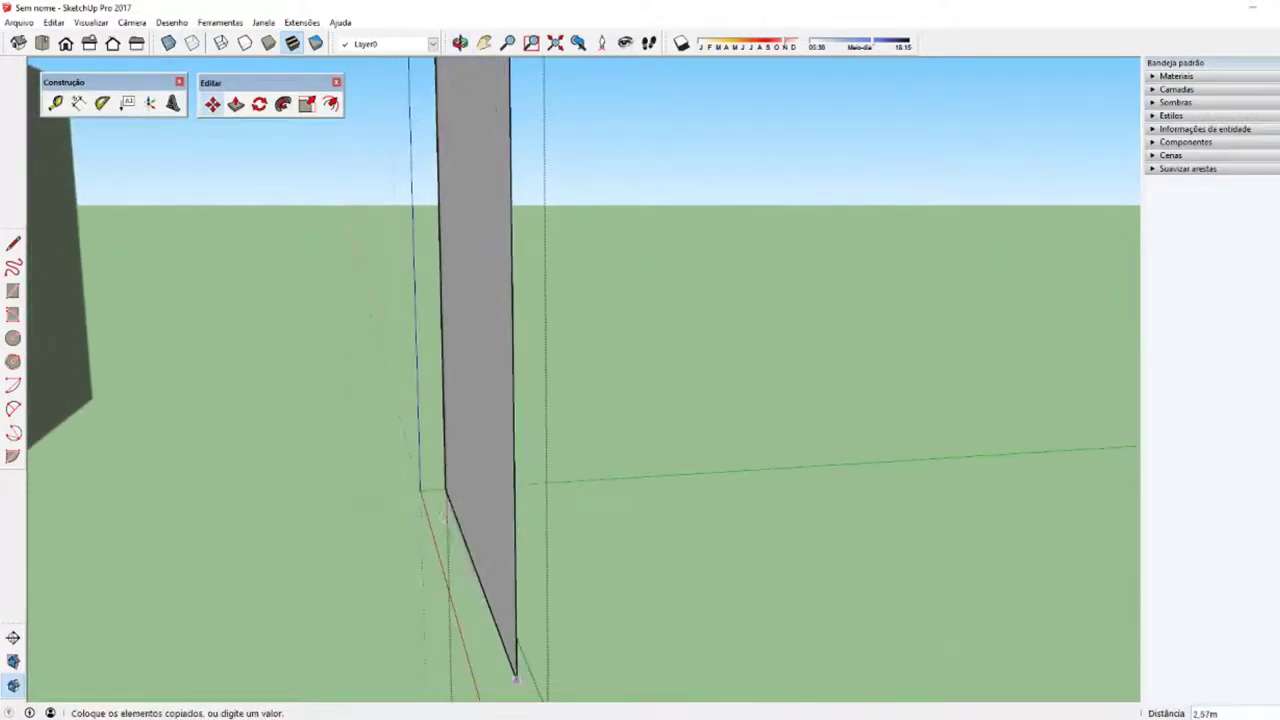
left_click(515, 680)
scroll(515, 680, "down", 3)
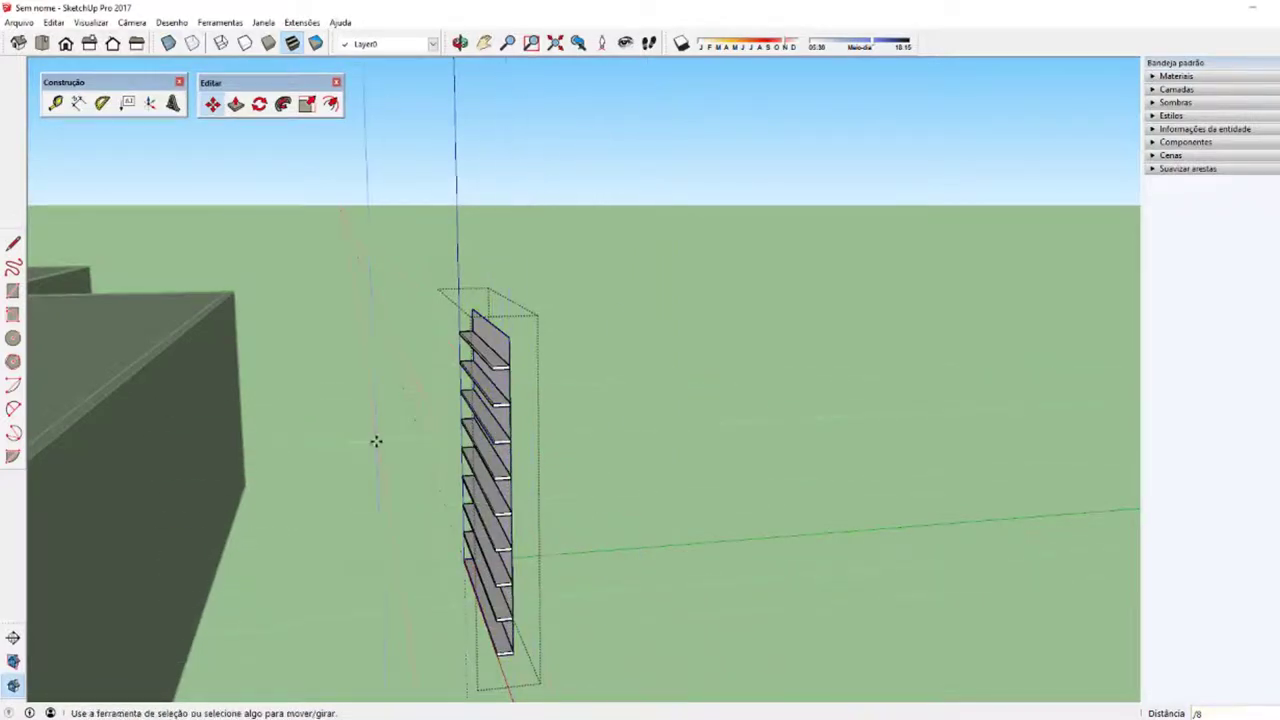
middle_click_drag(376, 441, 600, 366)
scroll(600, 366, "up", 3)
scroll(690, 374, "up", 3)
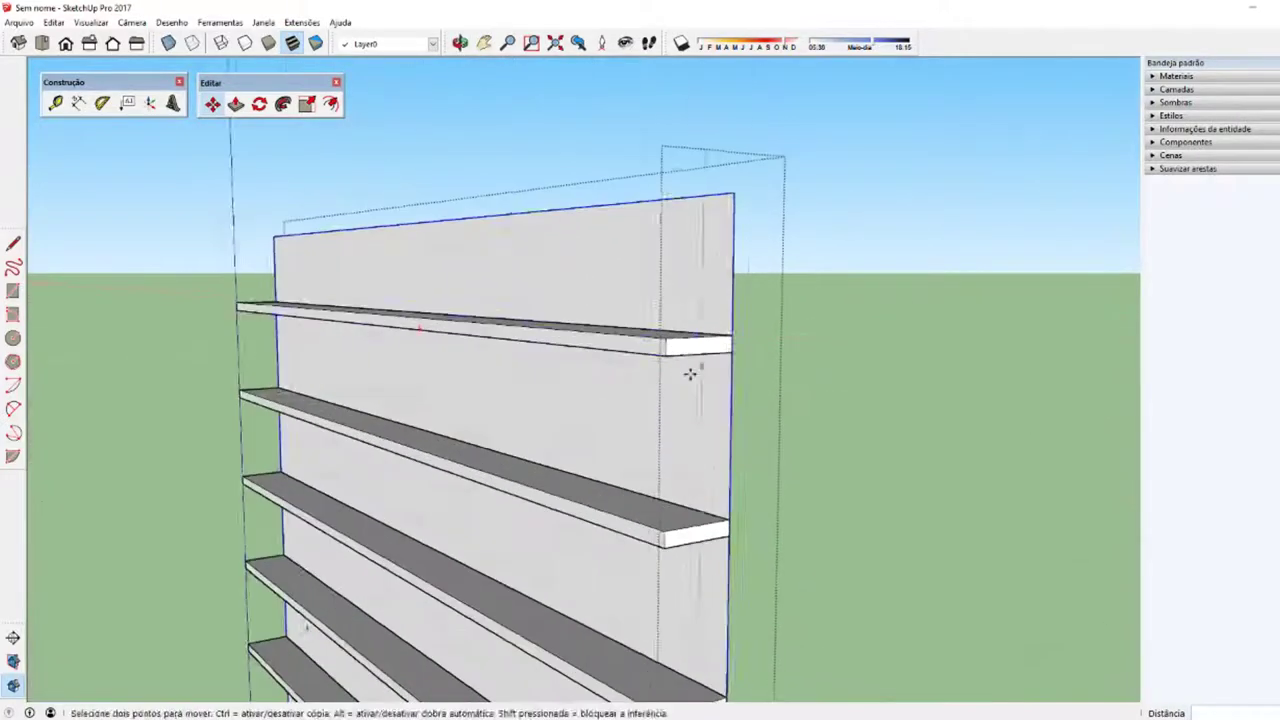
mouse_move(690, 374)
middle_mouse_down()
mouse_move(606, 346)
mouse_move(638, 301)
middle_mouse_up()
scroll(606, 346, "down", 3)
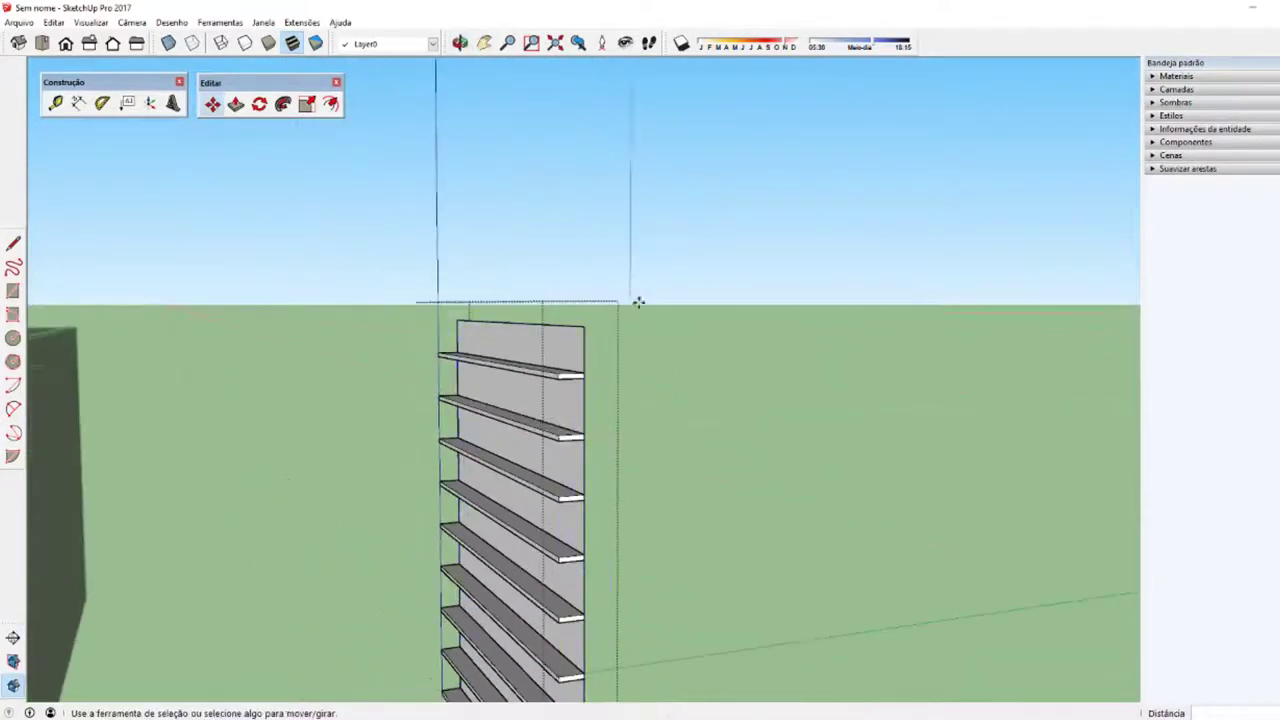
Step: Measure between shelf corners to confirm the roughly 0.30 m gap, then view the shelves beside the floor slab
key("t")
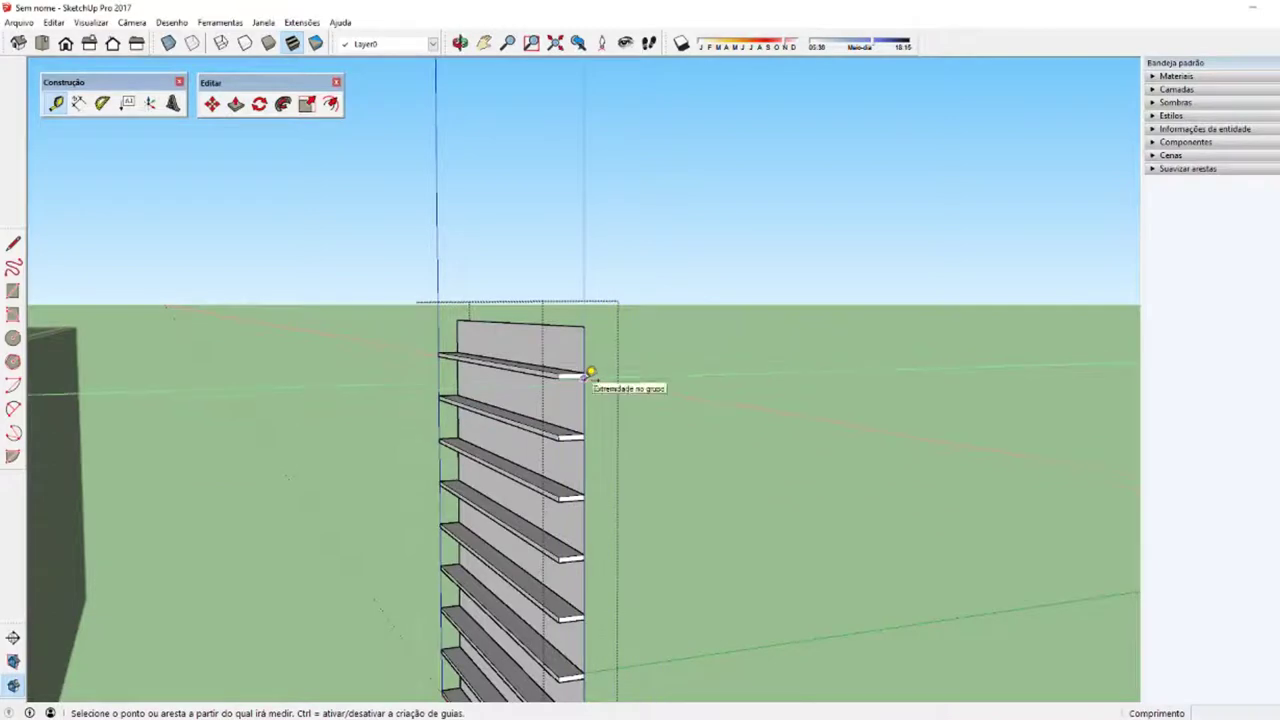
left_click(591, 373)
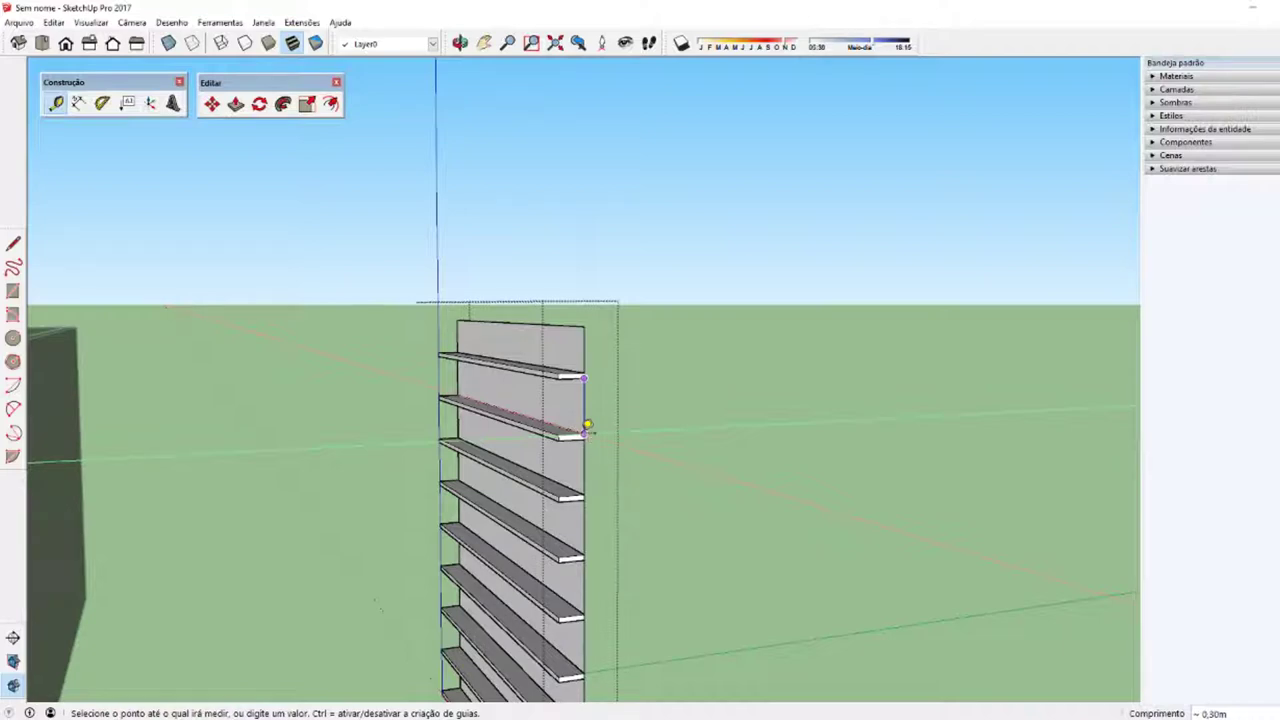
mouse_move(587, 426)
middle_mouse_down()
mouse_move(222, 502)
mouse_move(349, 485)
mouse_move(557, 420)
mouse_move(495, 499)
middle_mouse_up()
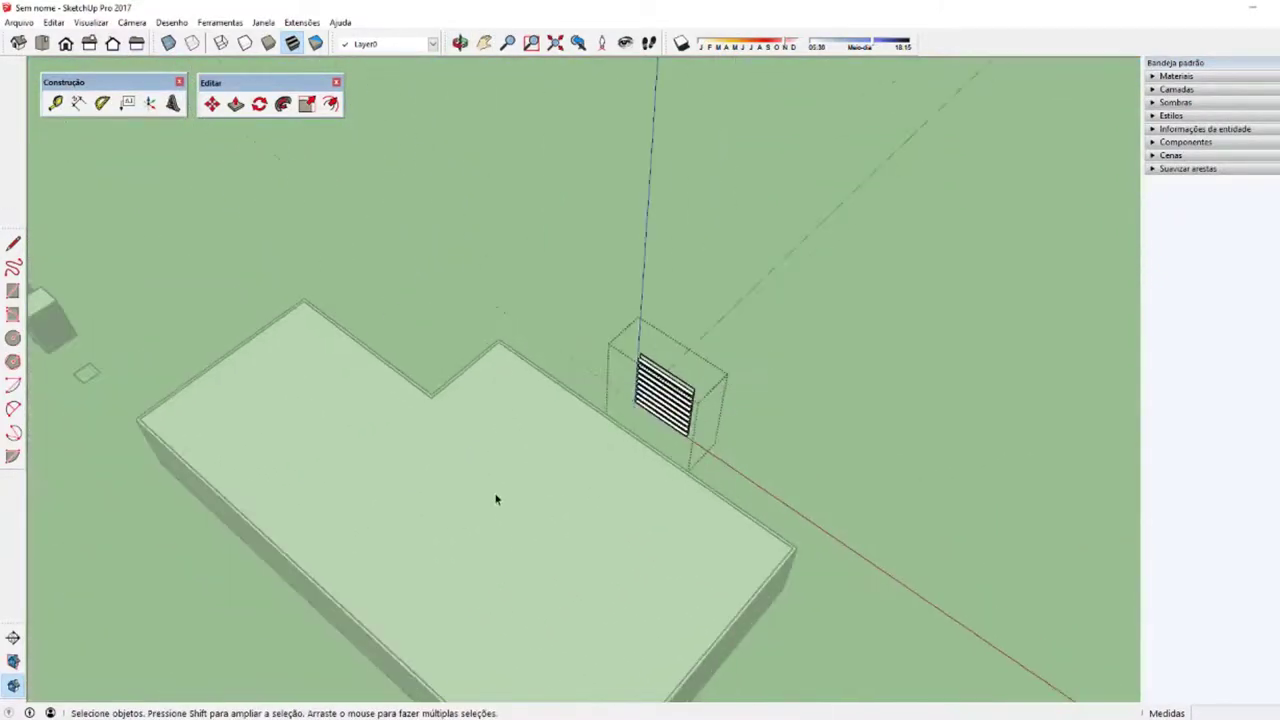
mouse_move(474, 398)
middle_mouse_down()
mouse_move(157, 523)
mouse_move(451, 543)
mouse_move(500, 589)
mouse_move(666, 607)
mouse_move(854, 374)
middle_mouse_up()
scroll(803, 417, "up", 3)
mouse_move(803, 417)
middle_mouse_down()
mouse_move(351, 269)
mouse_move(330, 290)
middle_mouse_up()
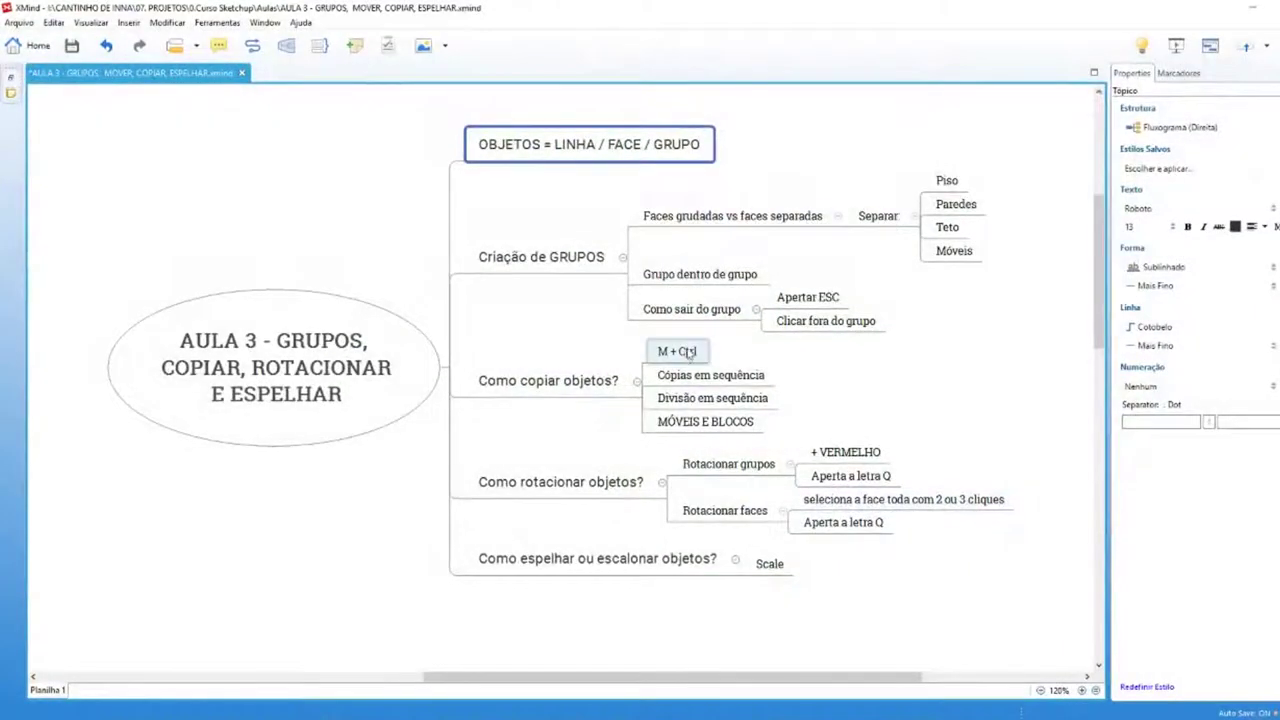
Step: Go through the 'Como copiar objetos?' topic and its M + Ctrl, Cópias em sequência, Divisão em sequência and MÓVEIS E BLOCOS subtopics
left_click(555, 390)
left_click(677, 351)
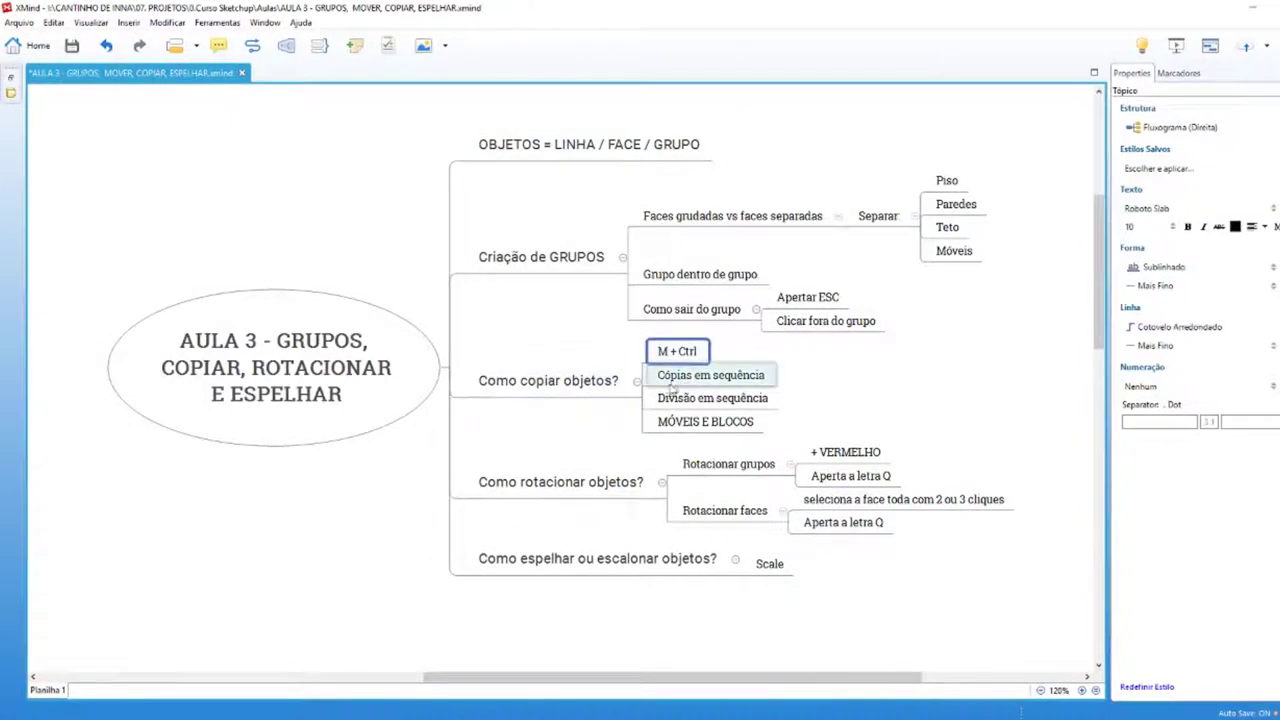
left_click(688, 387)
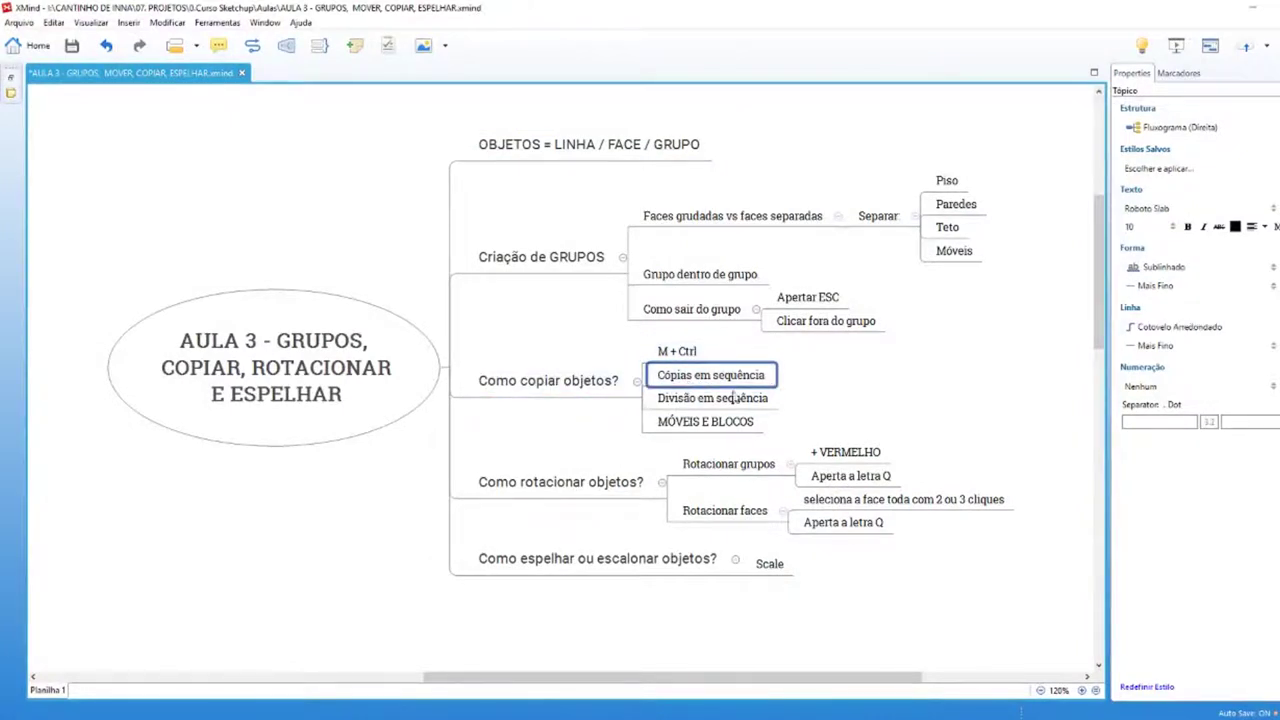
left_click(733, 398)
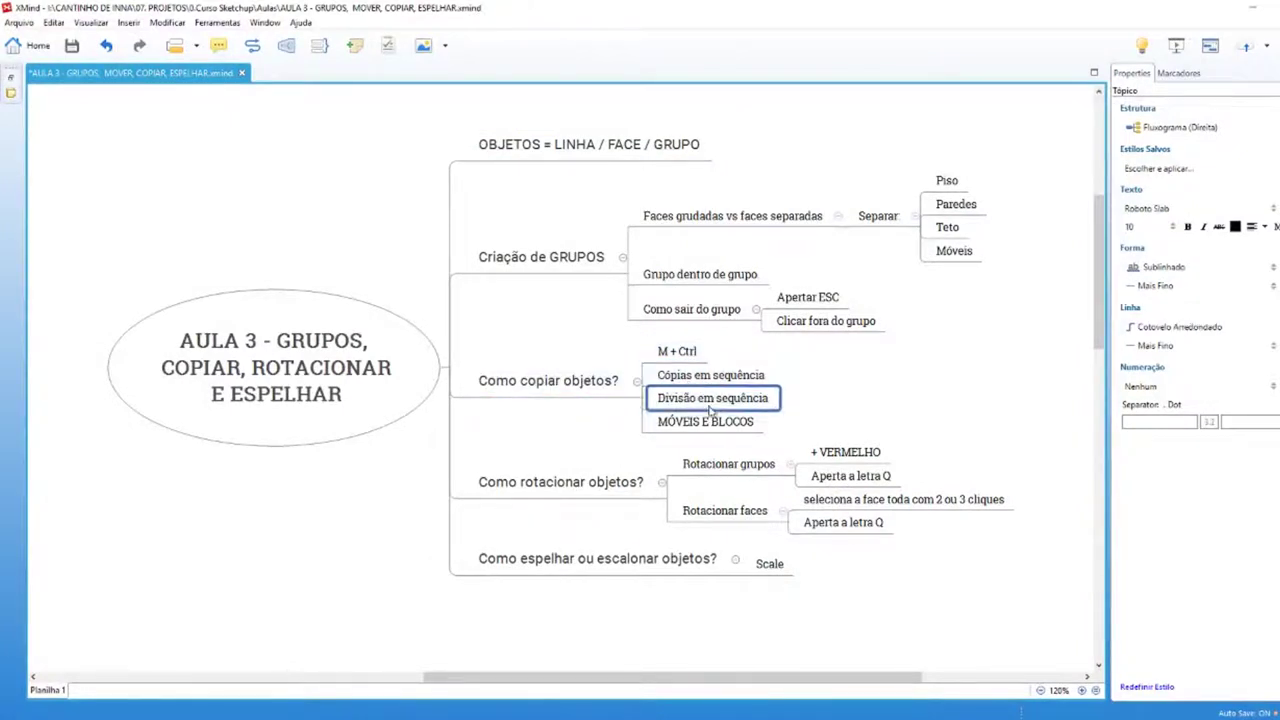
left_click(688, 425)
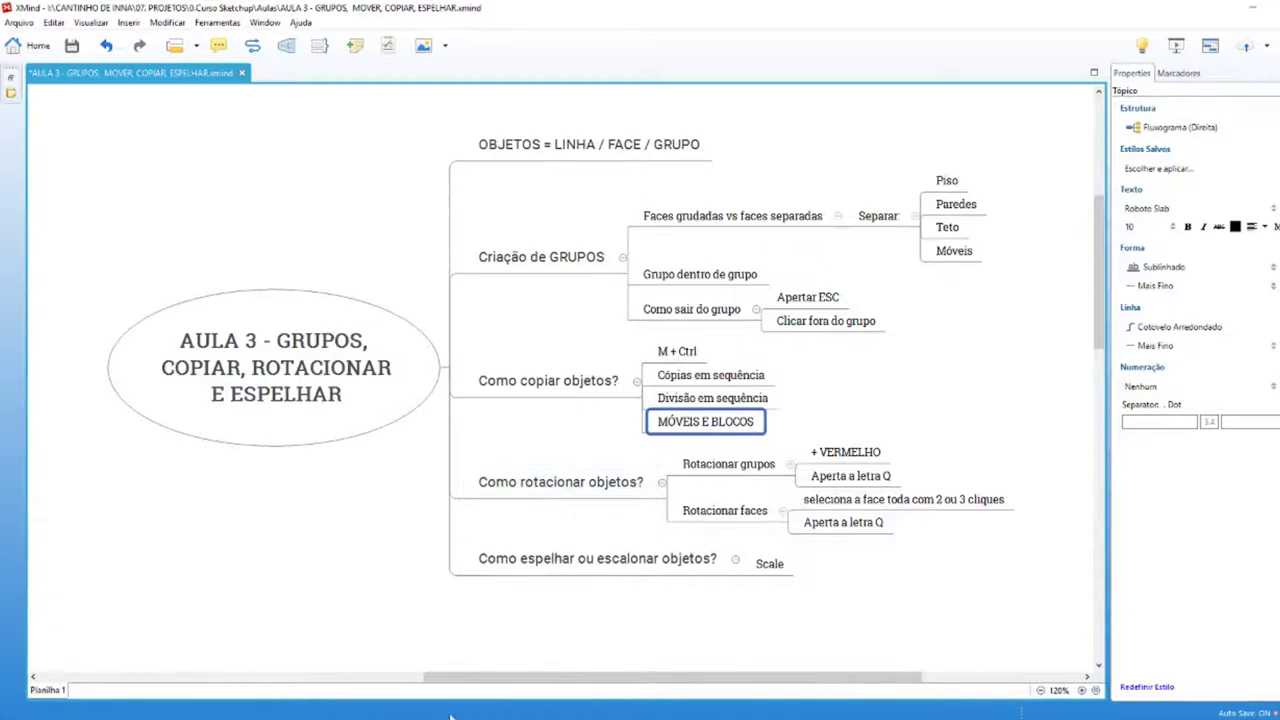
Step: Return to SketchUp and switch to the 3D_INTERIOR_Limpo interior model
left_click(243, 668)
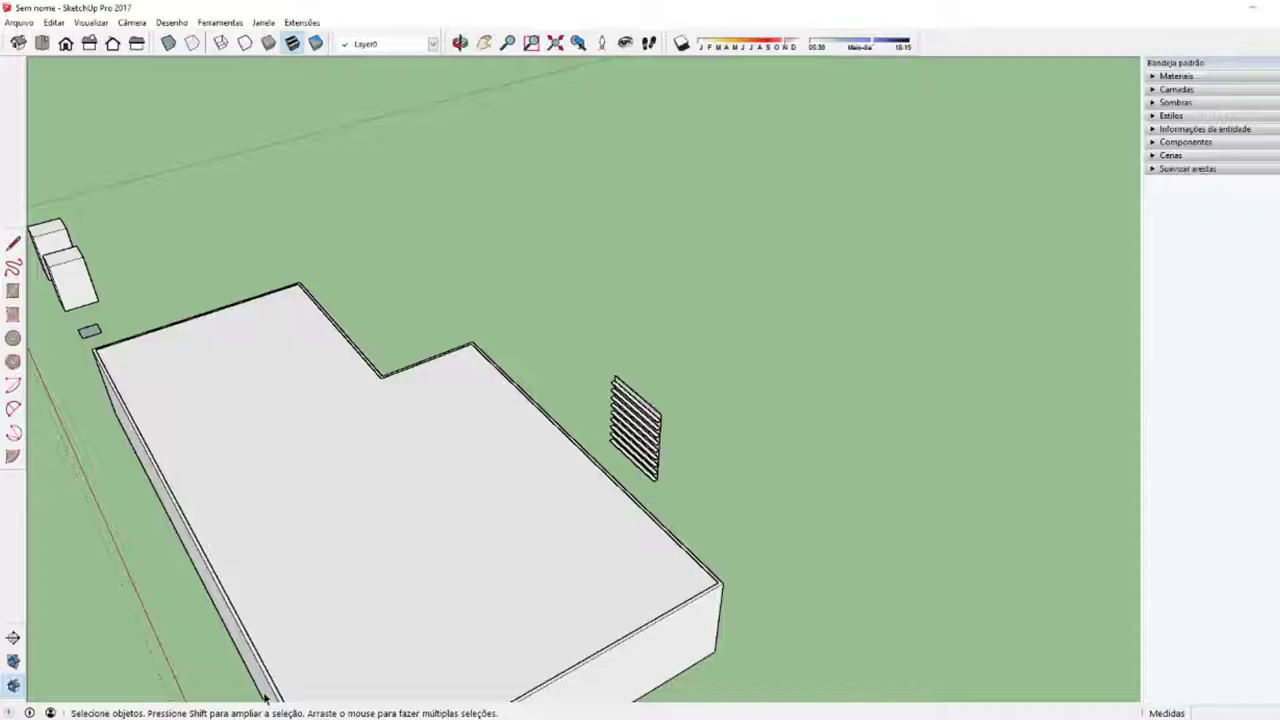
mouse_move(760, 430)
middle_mouse_down()
mouse_move(908, 496)
mouse_move(569, 583)
middle_mouse_up()
scroll(569, 583, "down", 3)
scroll(640, 570, "up", 1)
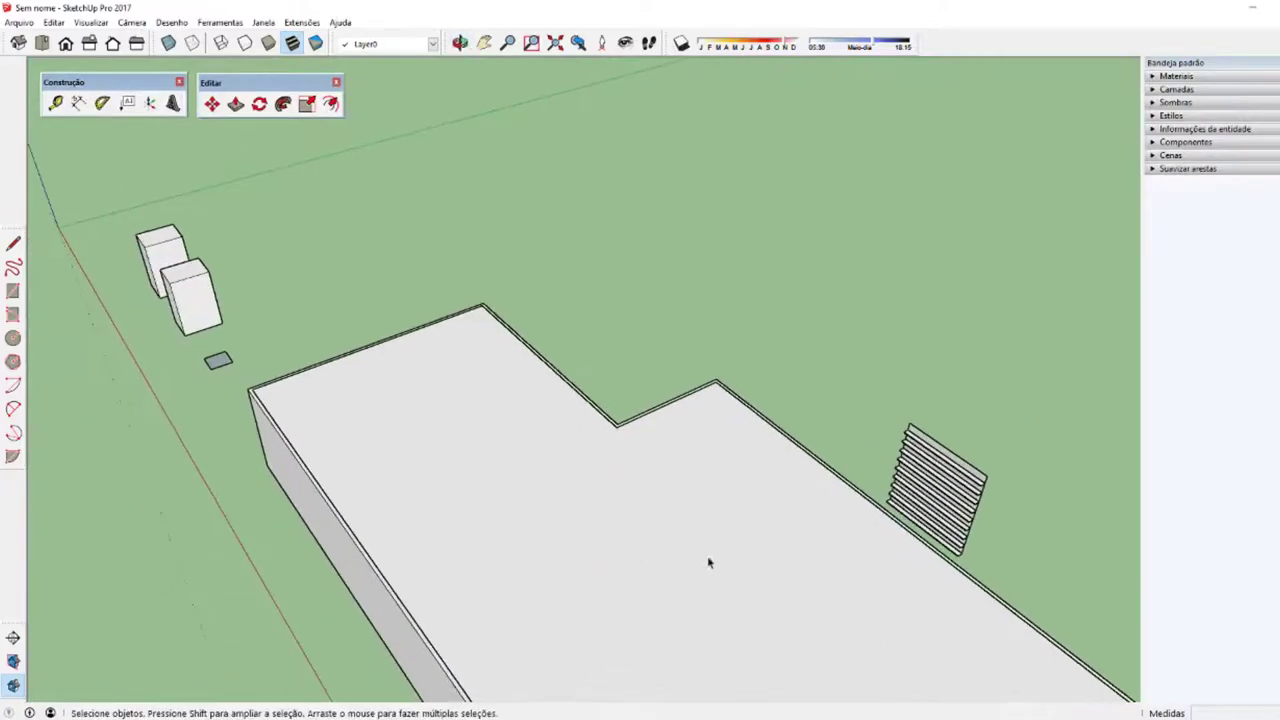
scroll(709, 560, "up", 2)
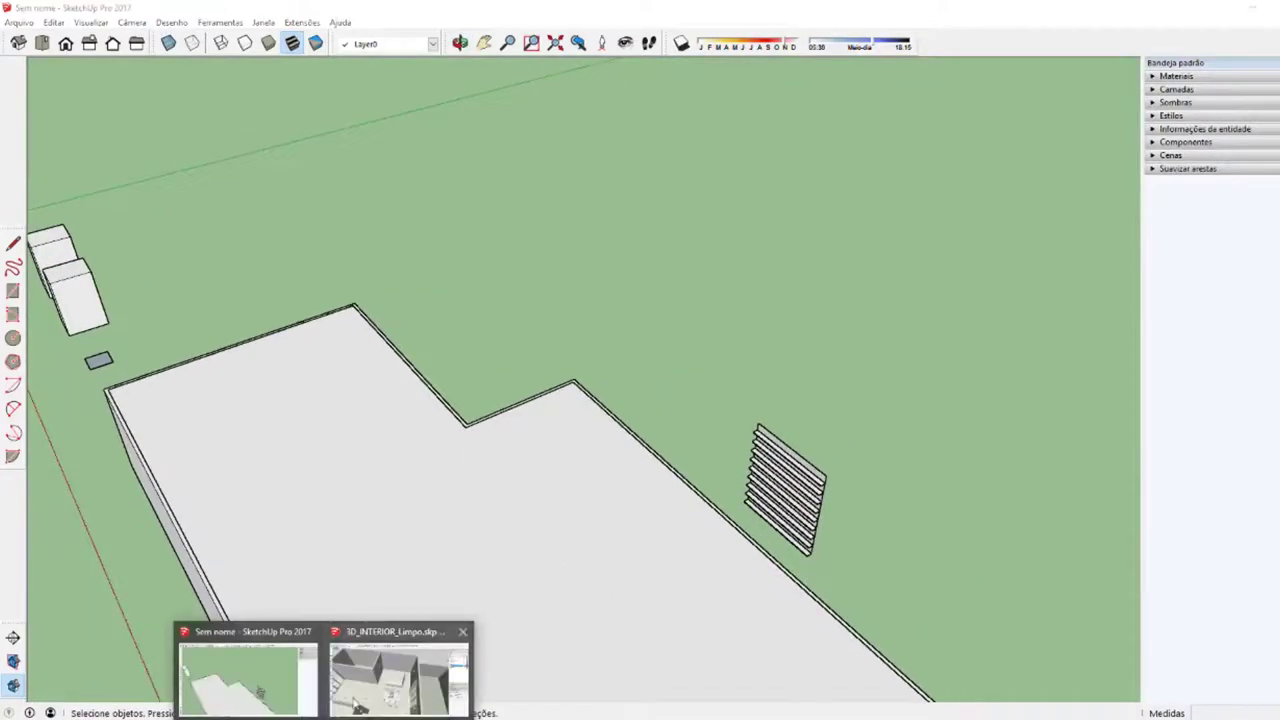
left_click(400, 670)
middle_click_drag(647, 594, 571, 590)
scroll(572, 598, "up", 3)
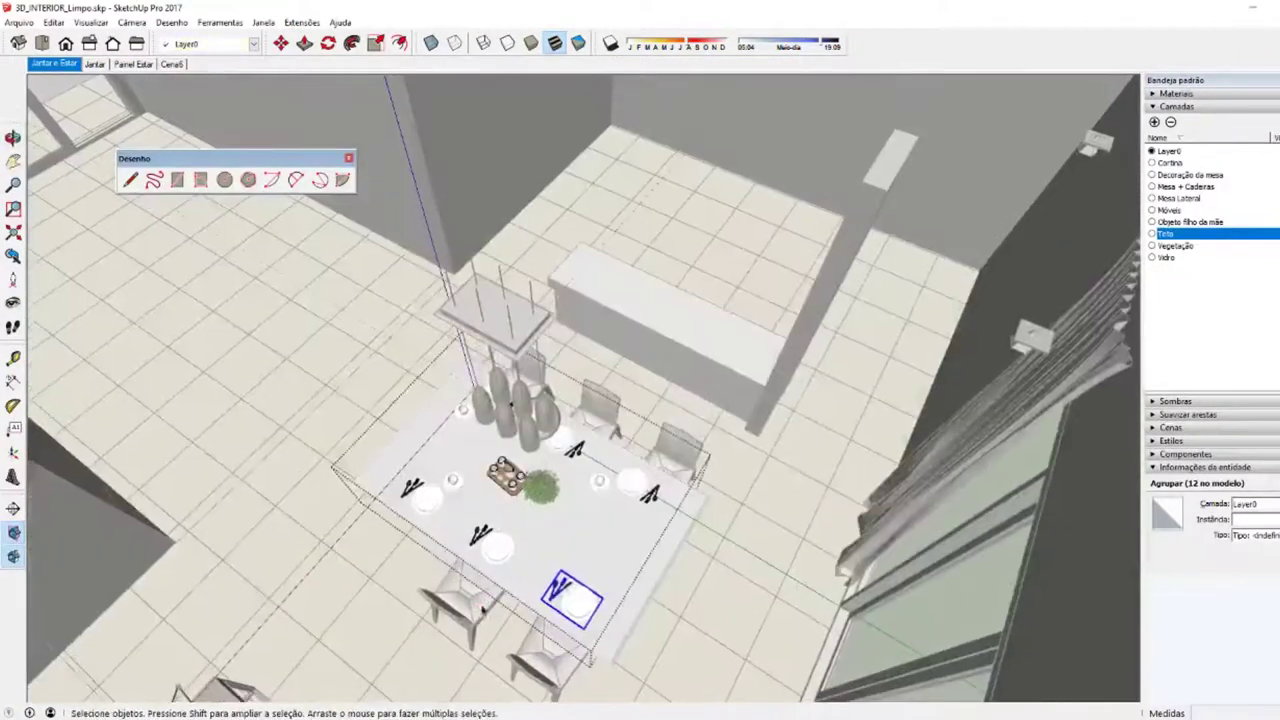
scroll(533, 641, "up", 2)
Step: Select the sofa and make five spaced Move-copies of it with x5
left_click(516, 655)
middle_click_drag(516, 655, 607, 517)
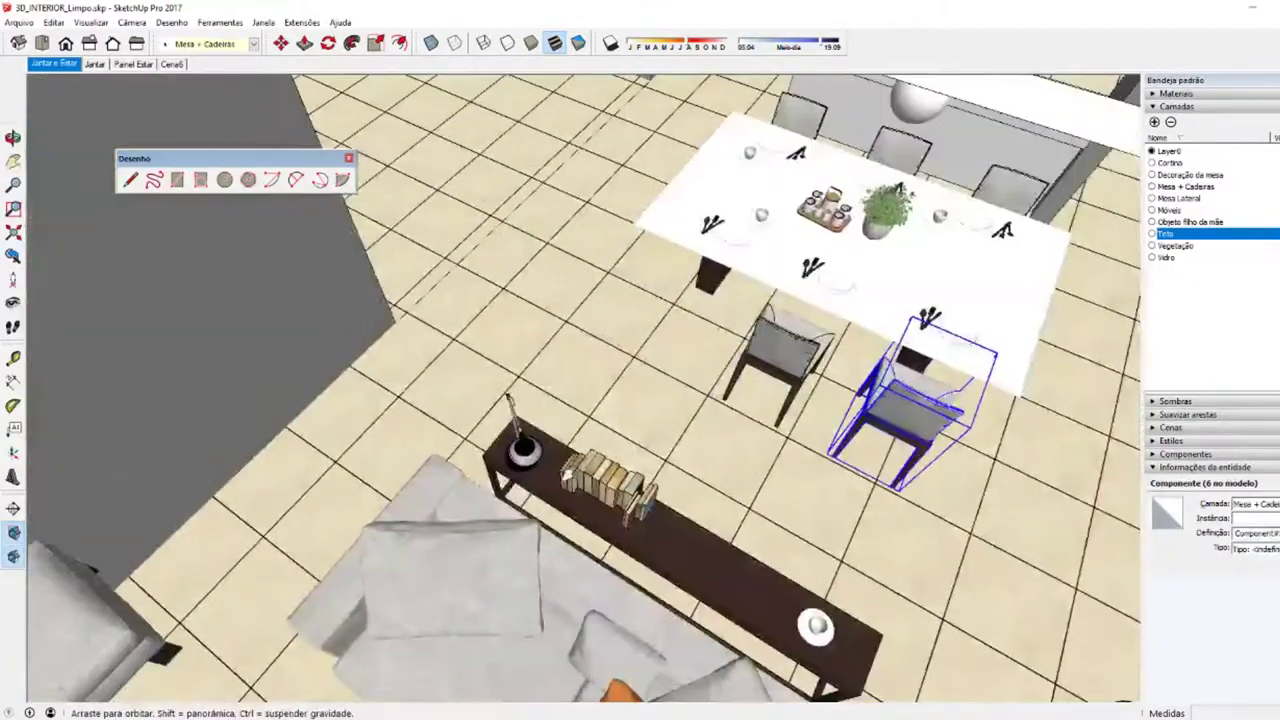
scroll(607, 517, "up", 2)
left_click(607, 517)
scroll(607, 517, "down", 2)
scroll(640, 580, "down", 2)
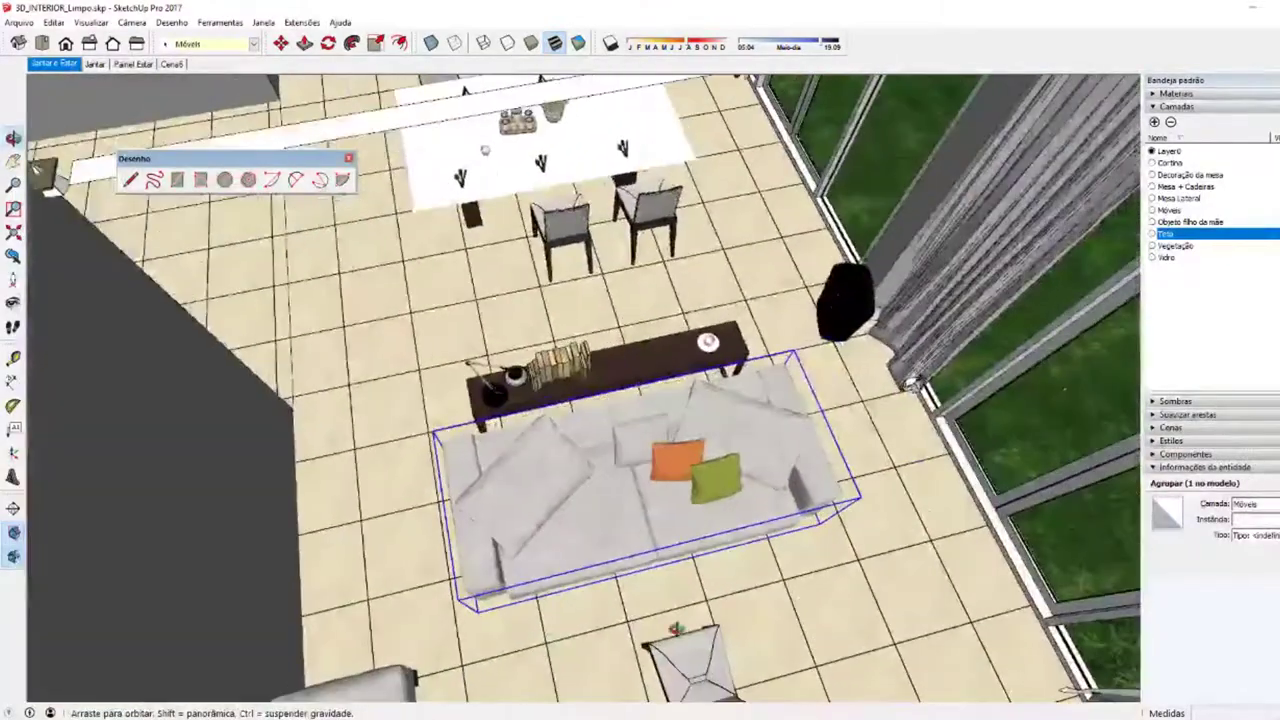
scroll(724, 625, "down", 2)
key("m")
scroll(724, 625, "down", 1)
key("ctrl")
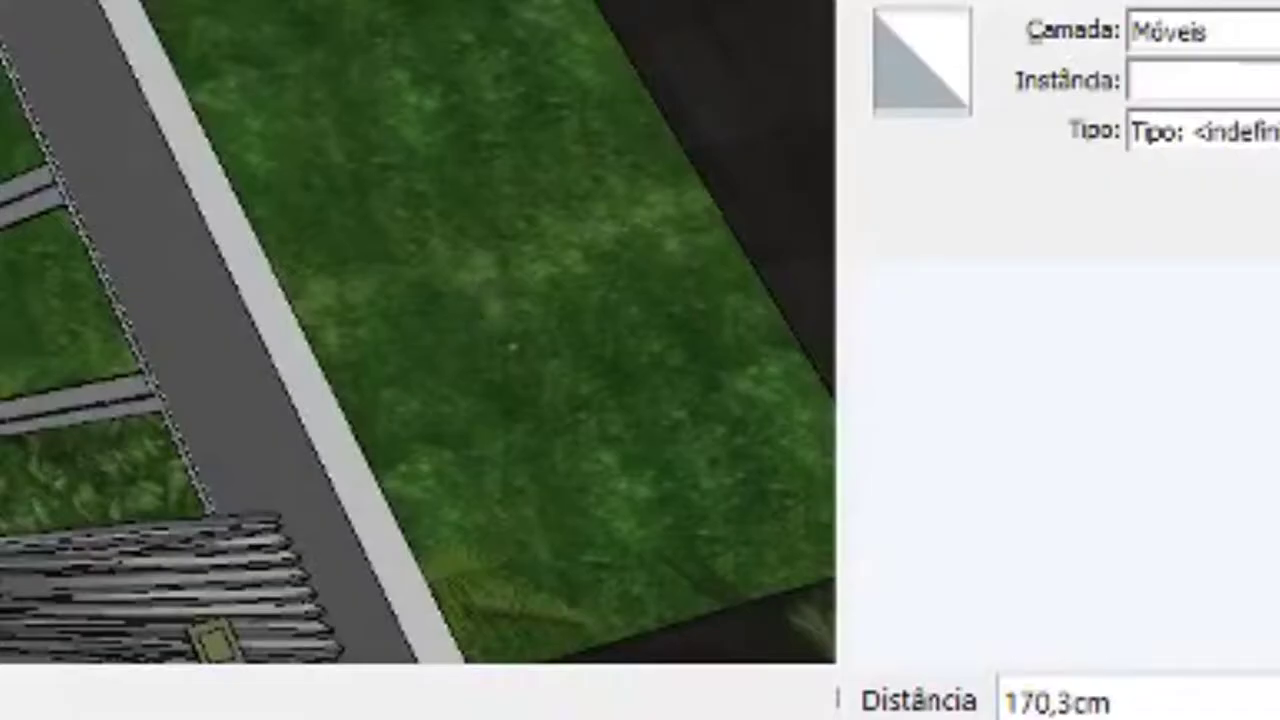
type("x5")
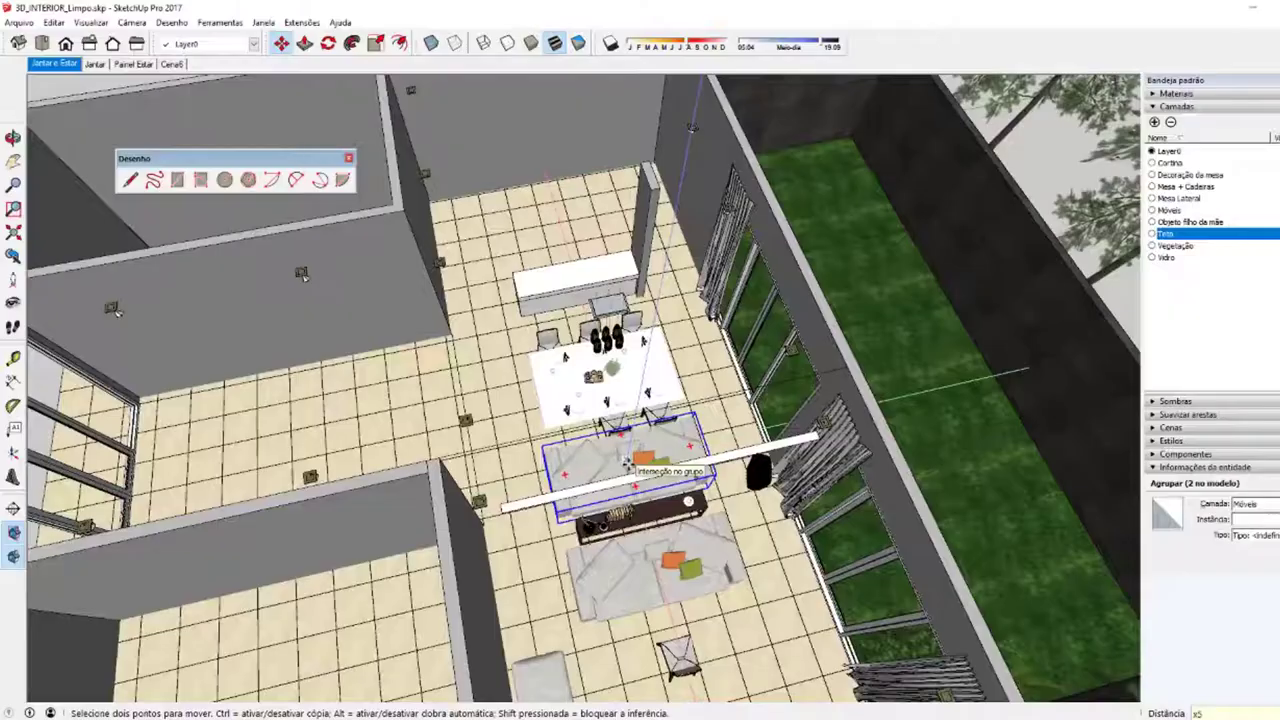
key("Return")
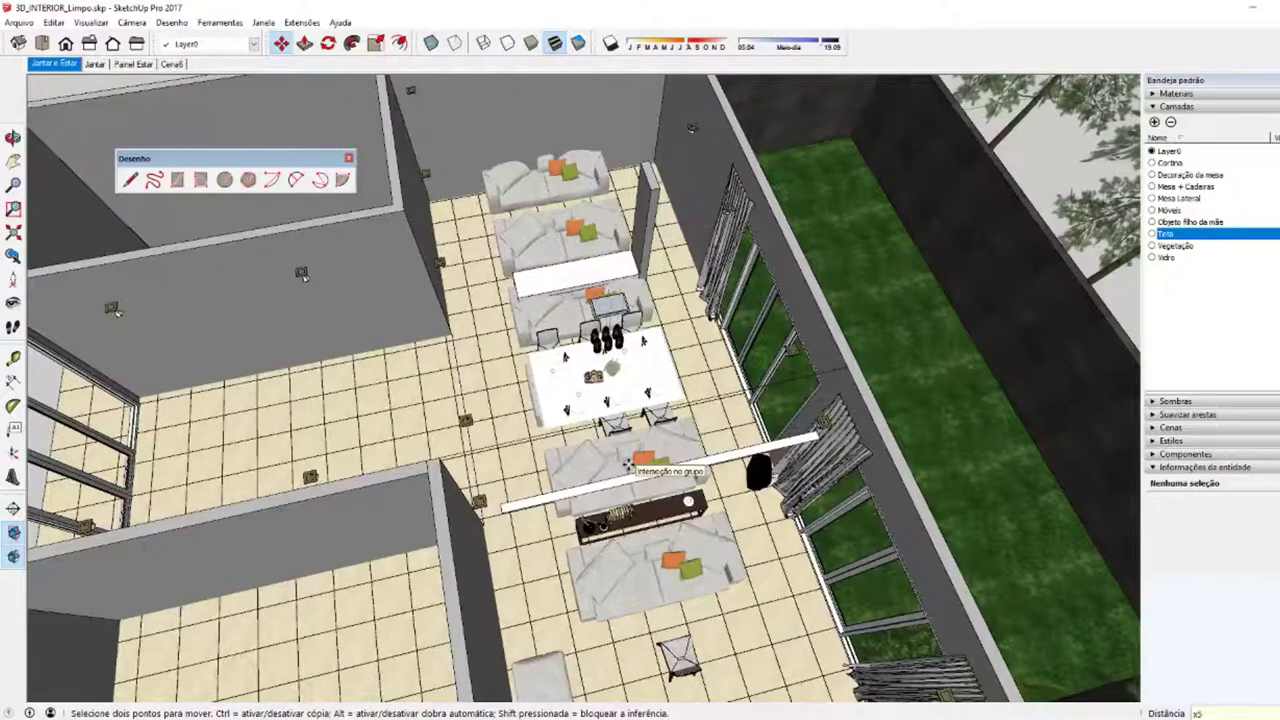
Step: Undo the sofa copies and orbit out to see the whole house
key("ctrl+z")
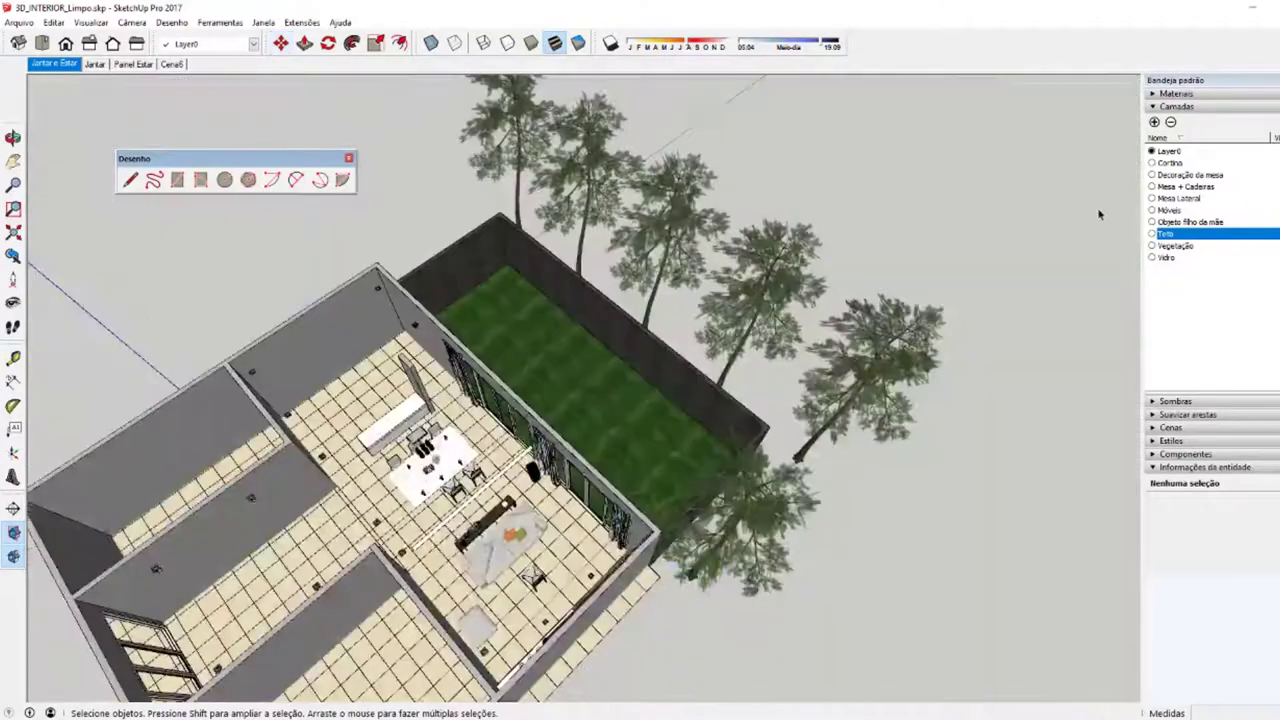
mouse_move(400, 450)
middle_mouse_down()
mouse_move(146, 581)
mouse_move(330, 430)
middle_mouse_up()
mouse_move(400, 450)
middle_mouse_down()
mouse_move(440, 440)
mouse_move(420, 430)
middle_mouse_up()
scroll(400, 430, "up", 2)
scroll(400, 430, "up", 3)
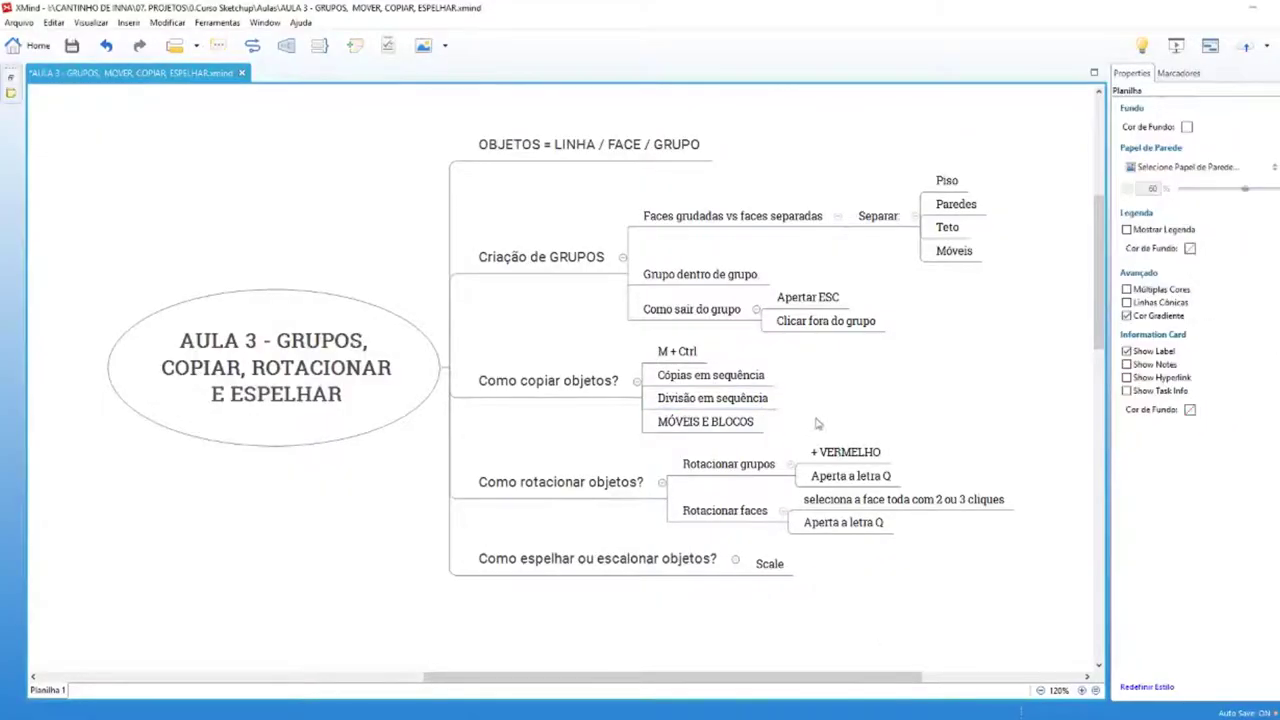
Step: Give the OBJETOS = LINHA / FACE / GRUPO topic a green check marker, then return to SketchUp
left_click_drag(822, 432, 464, 338)
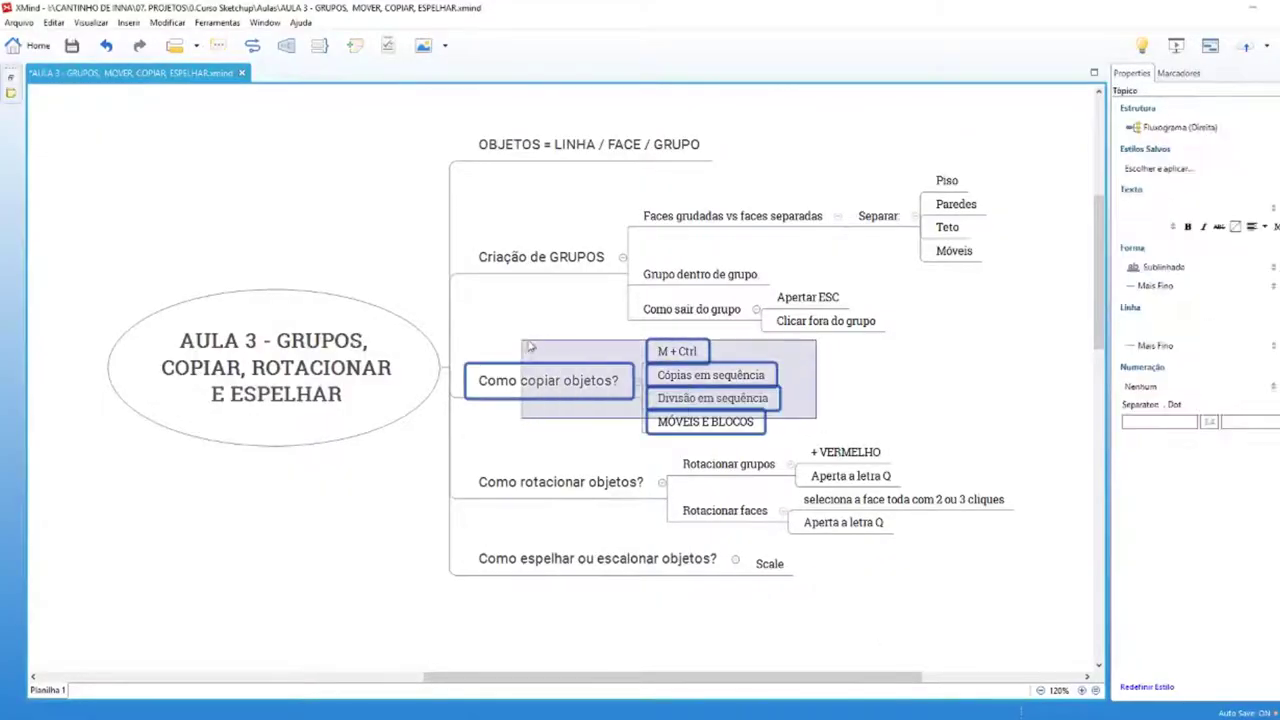
left_click(535, 156)
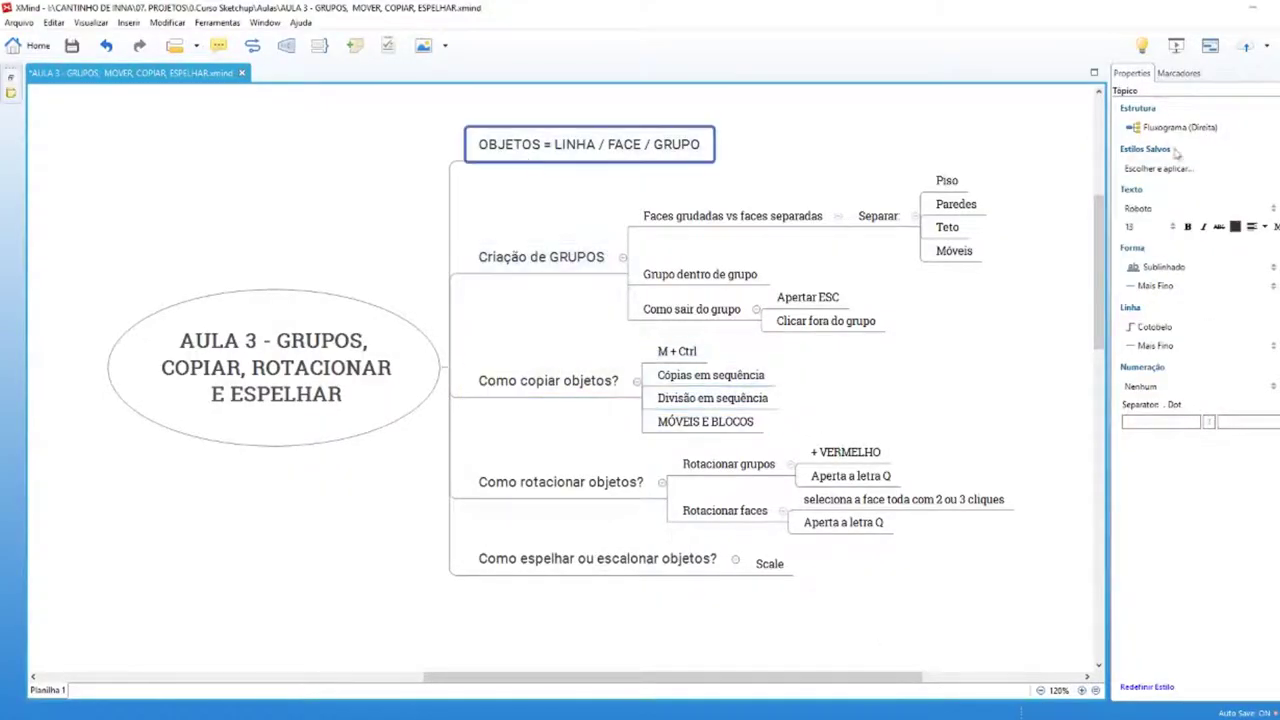
left_click(1178, 73)
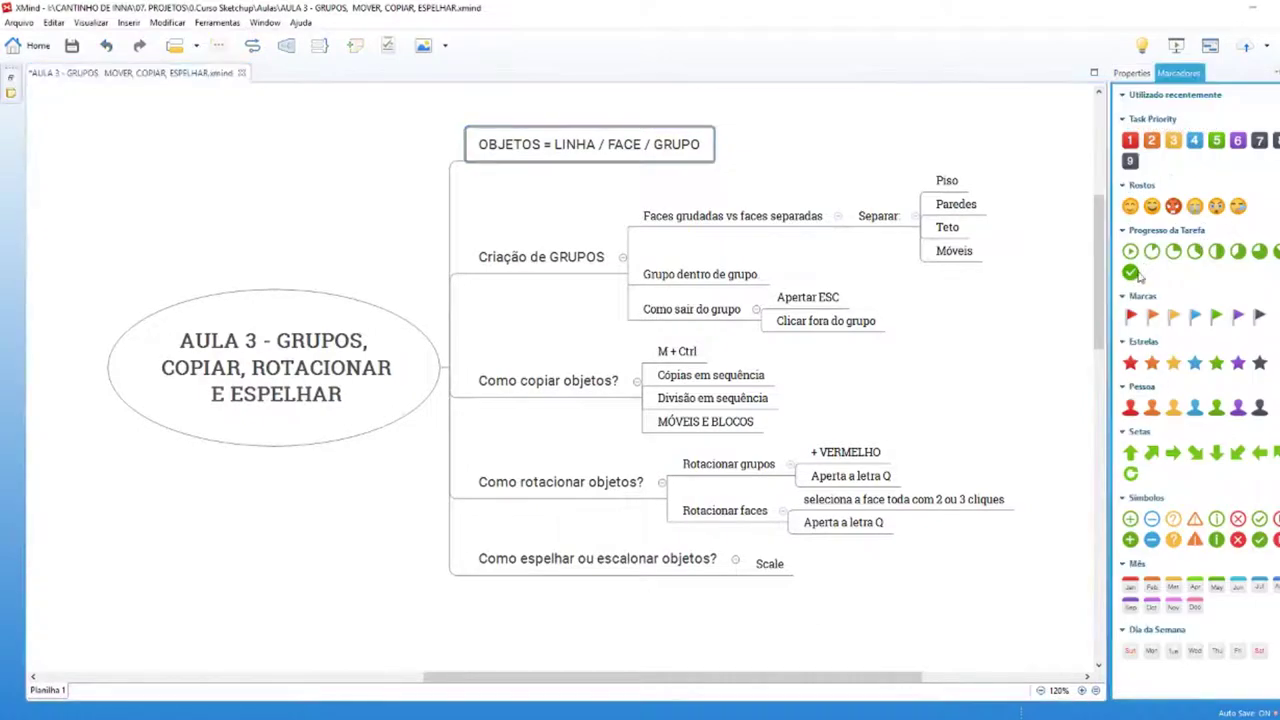
left_click(1131, 272)
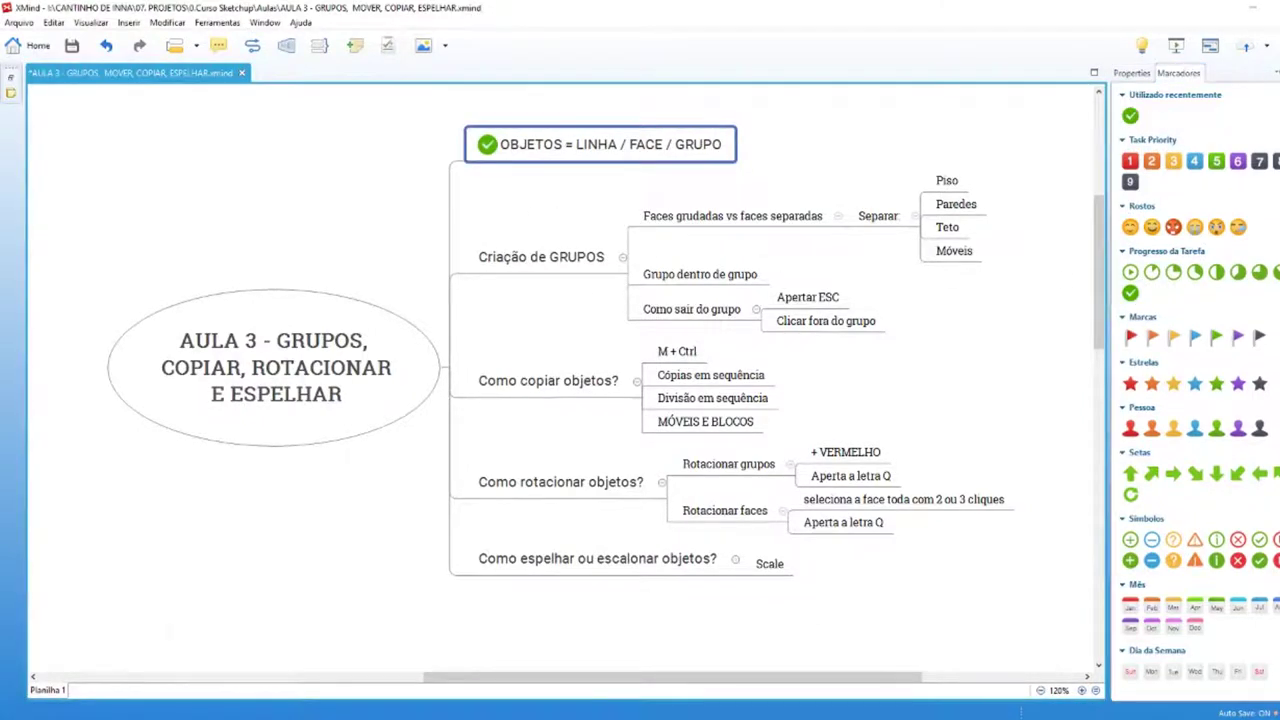
left_click(250, 675)
mouse_move(480, 600)
middle_mouse_down()
mouse_move(633, 527)
mouse_move(385, 500)
mouse_move(443, 566)
middle_mouse_up()
Step: Copy the small square directly upward and repeat it into a column with 6x
left_click(380, 500)
scroll(422, 615, "up", 2)
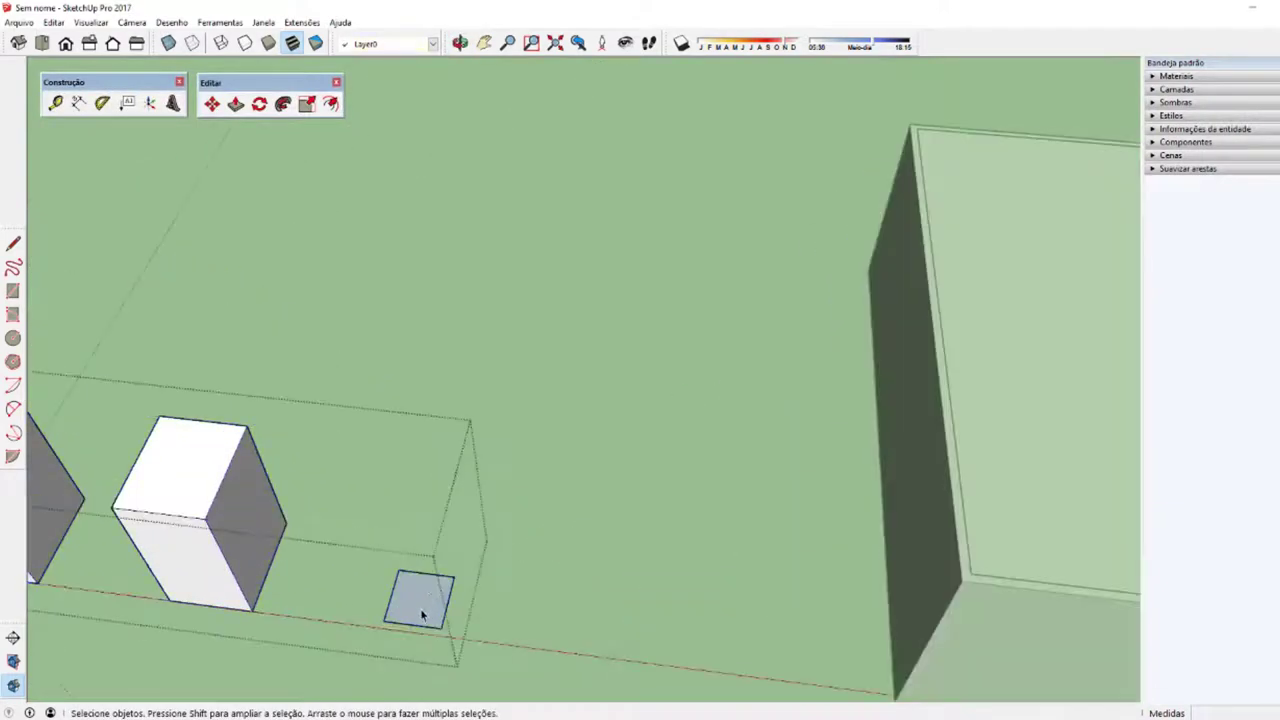
mouse_move(422, 615)
middle_mouse_down()
mouse_move(543, 586)
mouse_move(545, 627)
mouse_move(541, 580)
middle_mouse_up()
key("m")
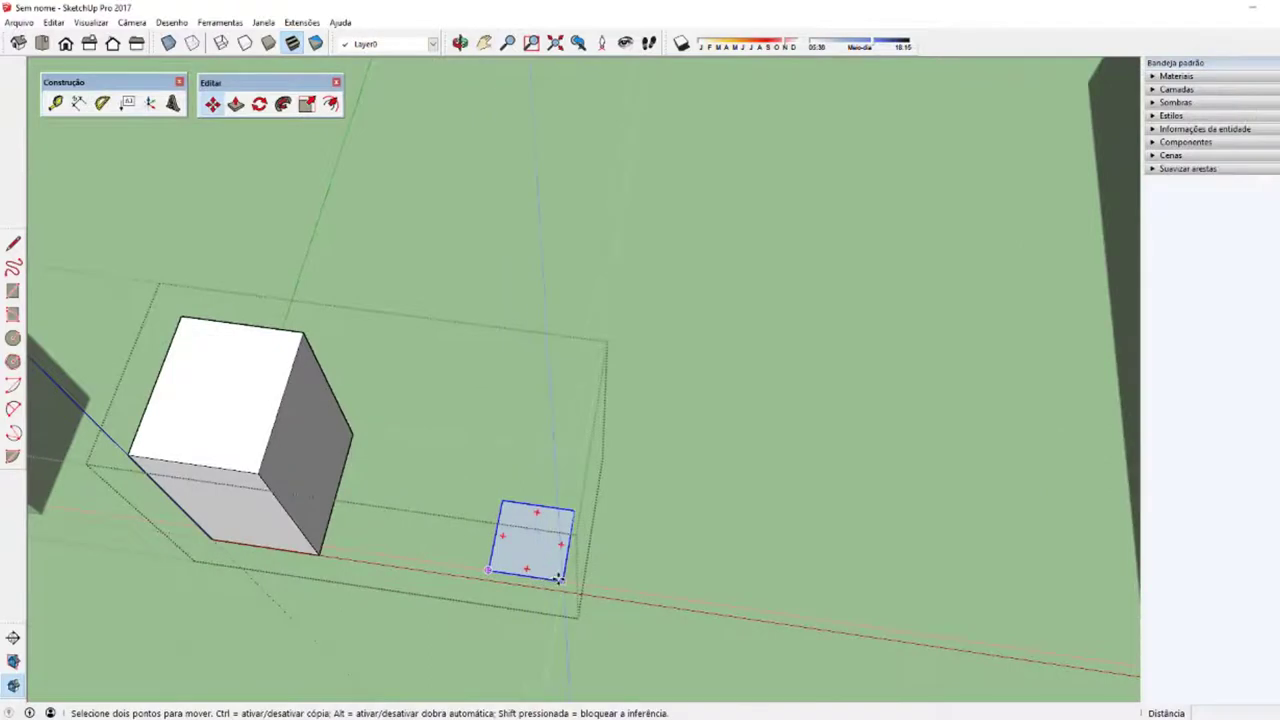
left_click(562, 582)
key("ctrl")
left_click(577, 483)
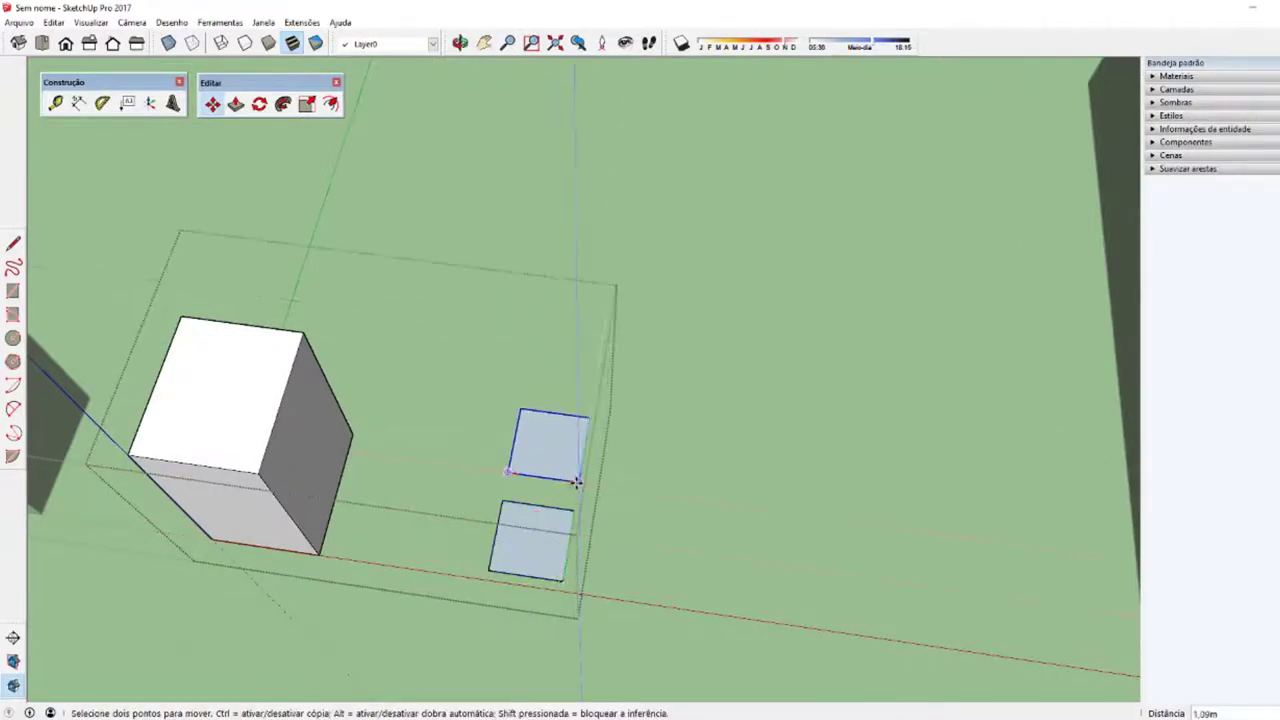
type("6x")
key("Return")
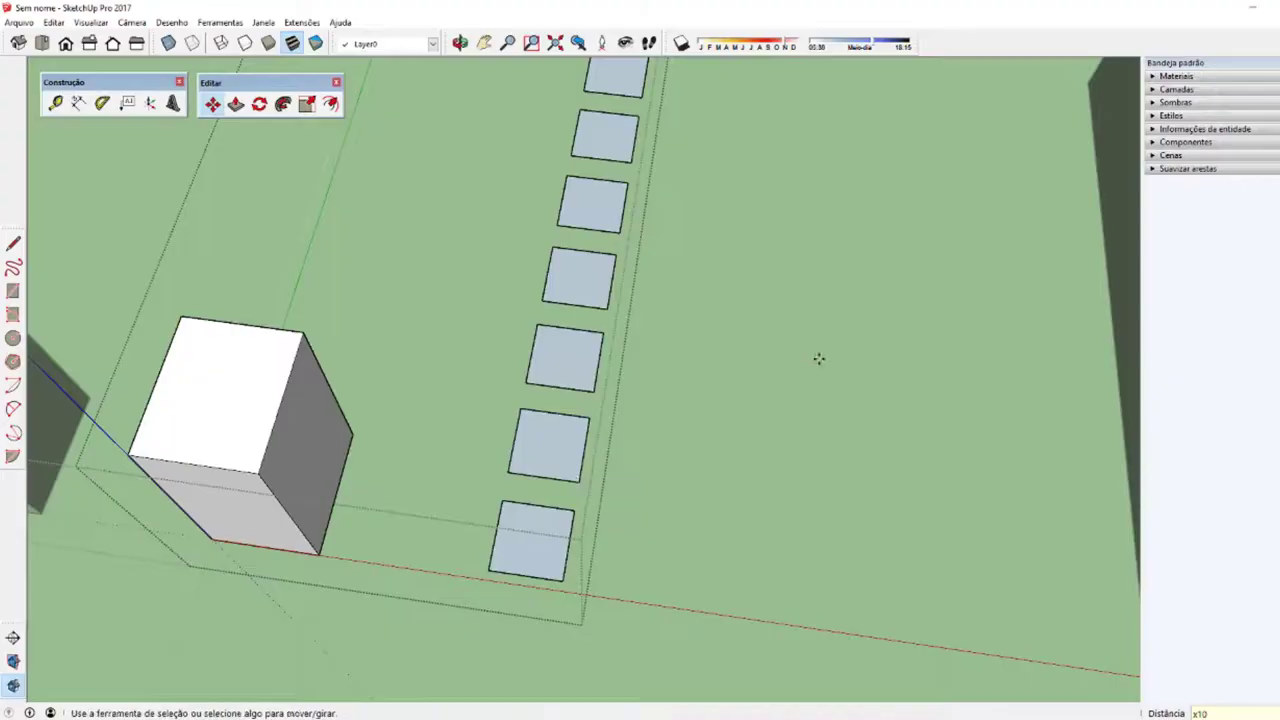
mouse_move(817, 357)
middle_mouse_down()
mouse_move(594, 500)
mouse_move(609, 523)
mouse_move(558, 522)
mouse_move(123, 380)
mouse_move(592, 422)
middle_mouse_up()
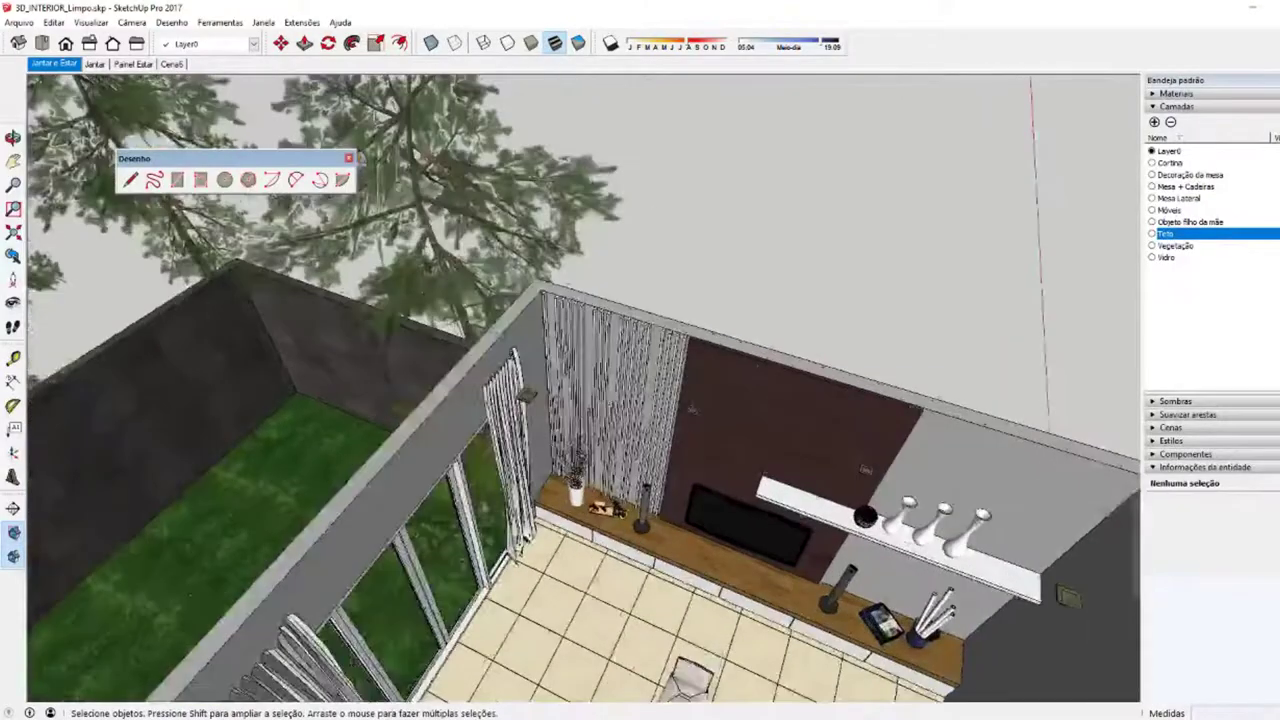
Step: Copy the slatted wall panel beside the TV up into open space above the wall
mouse_move(680, 400)
middle_mouse_down()
mouse_move(731, 376)
mouse_move(696, 342)
middle_mouse_up()
left_click(687, 346)
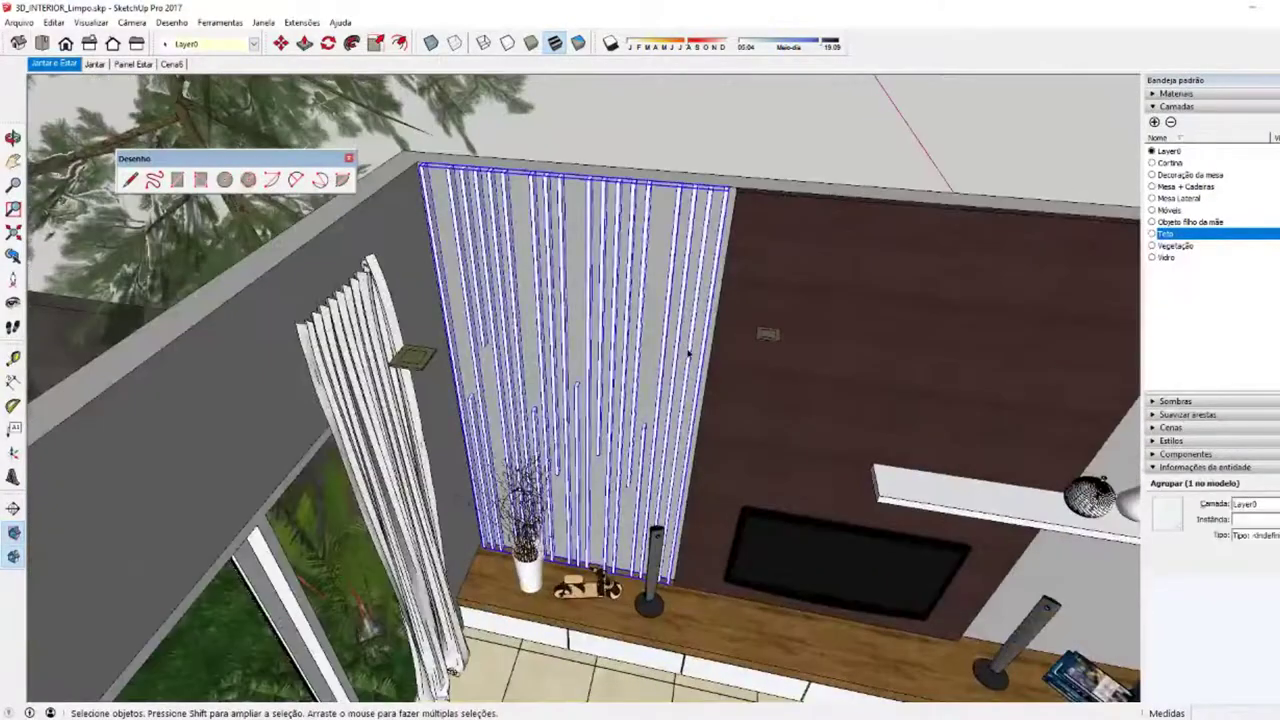
scroll(662, 480, "down", 3)
scroll(668, 557, "down", 3)
key("m")
left_click_drag(668, 560, 780, 283, "ctrl")
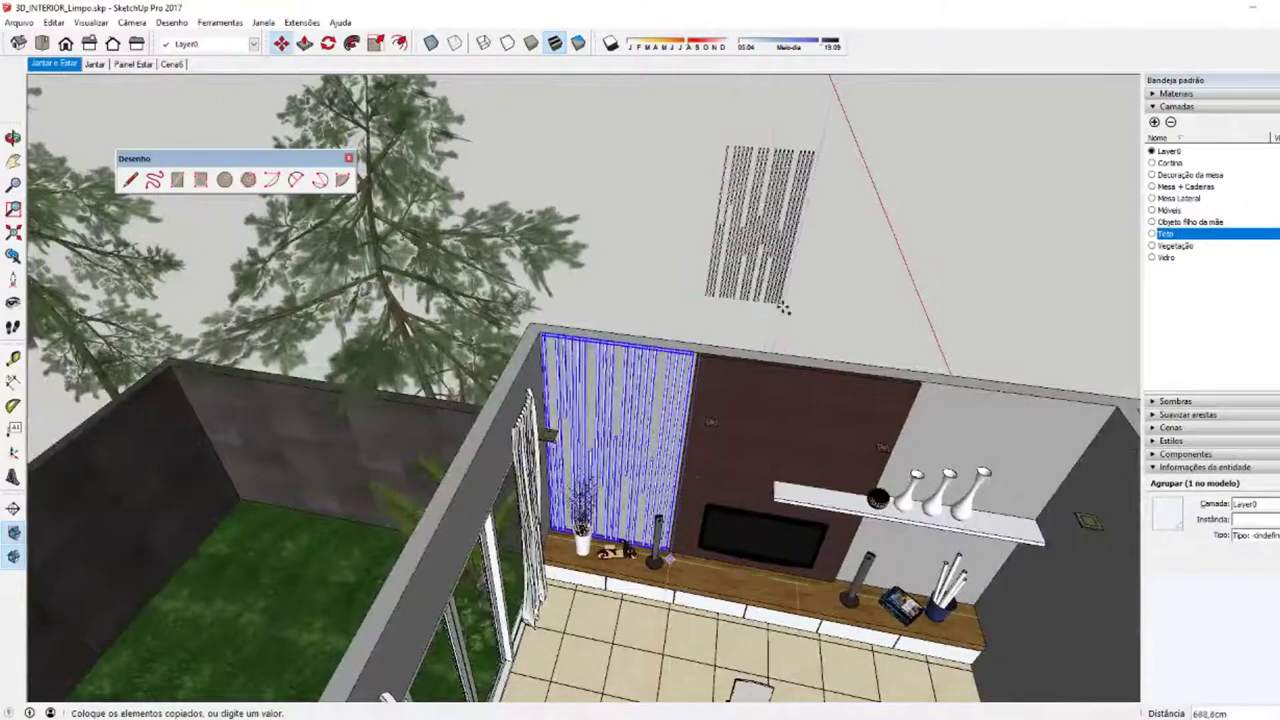
left_click(785, 283)
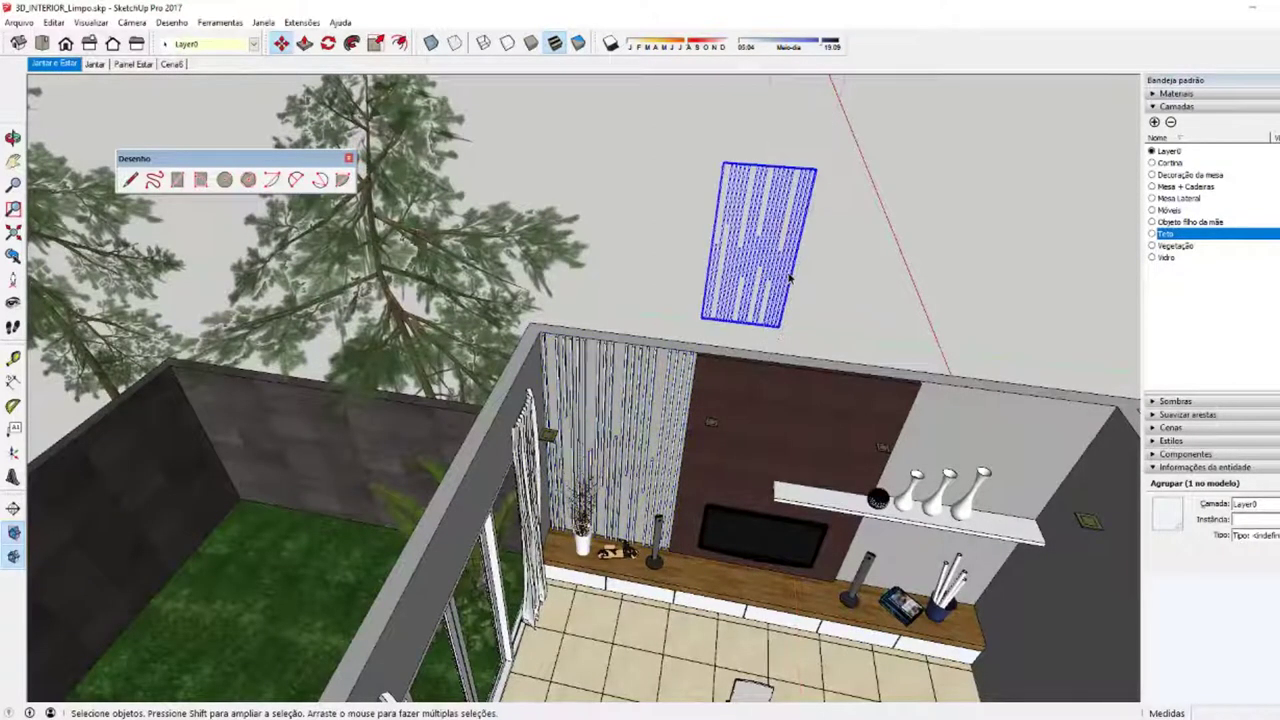
scroll(760, 300, "up", 5)
mouse_move(709, 340)
middle_mouse_down()
mouse_move(668, 450)
mouse_move(691, 491)
mouse_move(680, 357)
middle_mouse_up()
scroll(634, 480, "up", 2)
key("r")
Step: Study the area beside the slatted panel copy, trying and abandoning a rectangle and a measurement
middle_click_drag(663, 471, 588, 458)
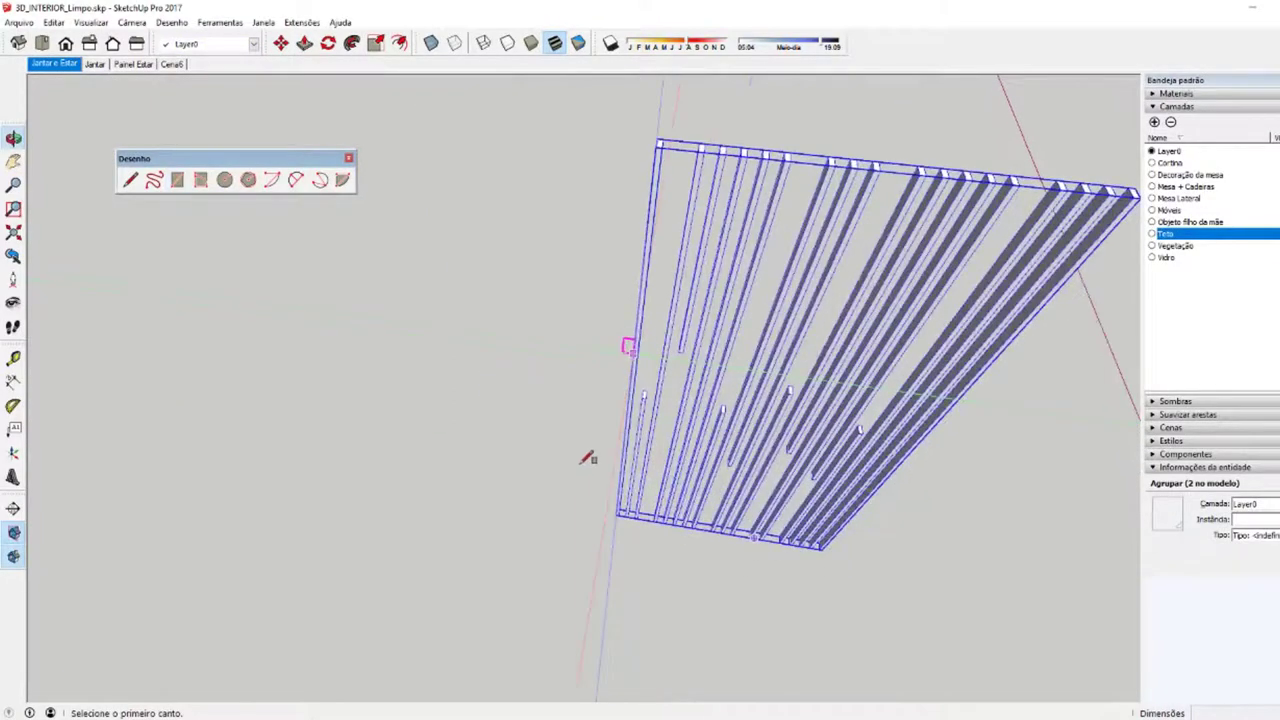
left_click(550, 487)
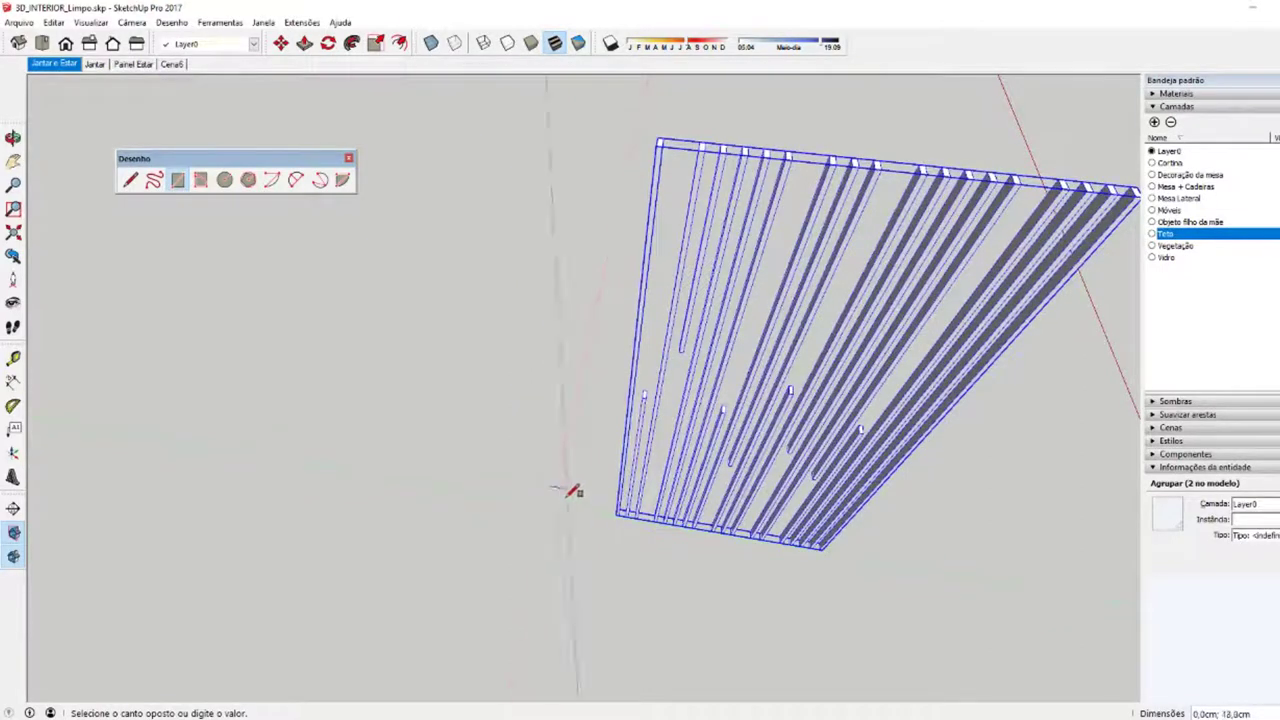
key("space")
mouse_move(668, 360)
middle_mouse_down()
mouse_move(659, 347)
mouse_move(686, 306)
middle_mouse_up()
key("t")
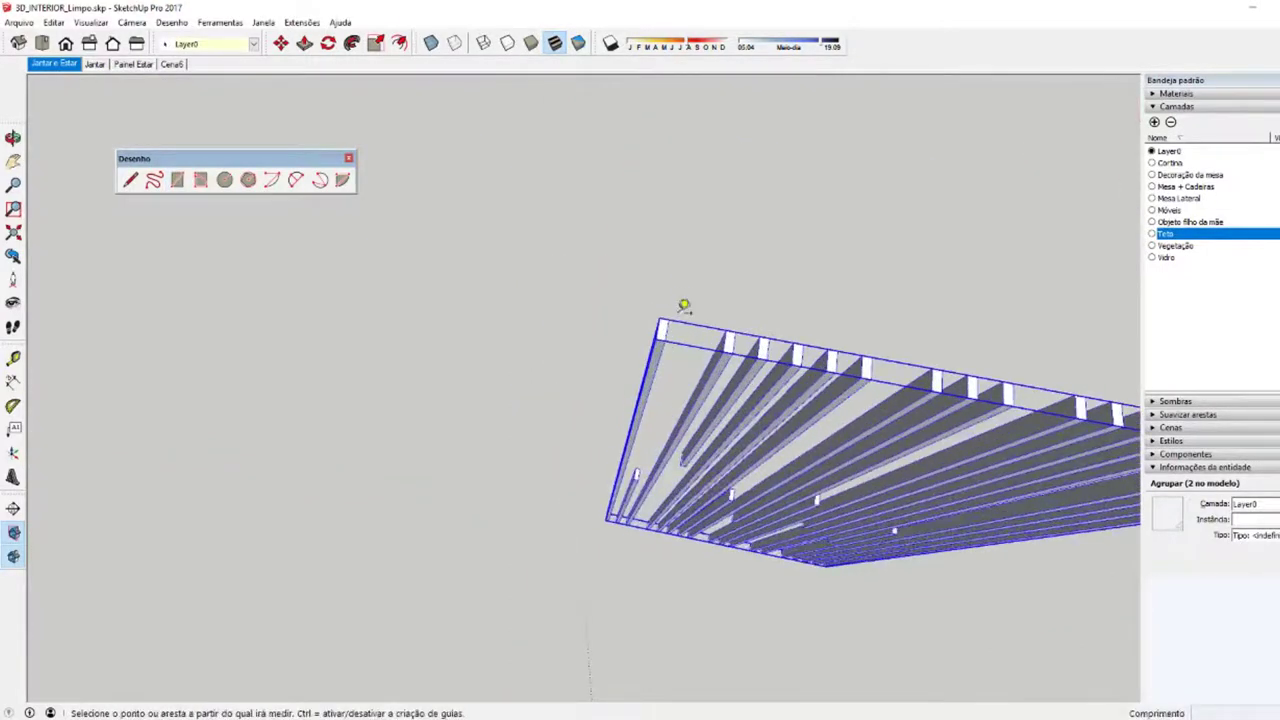
left_click(667, 322)
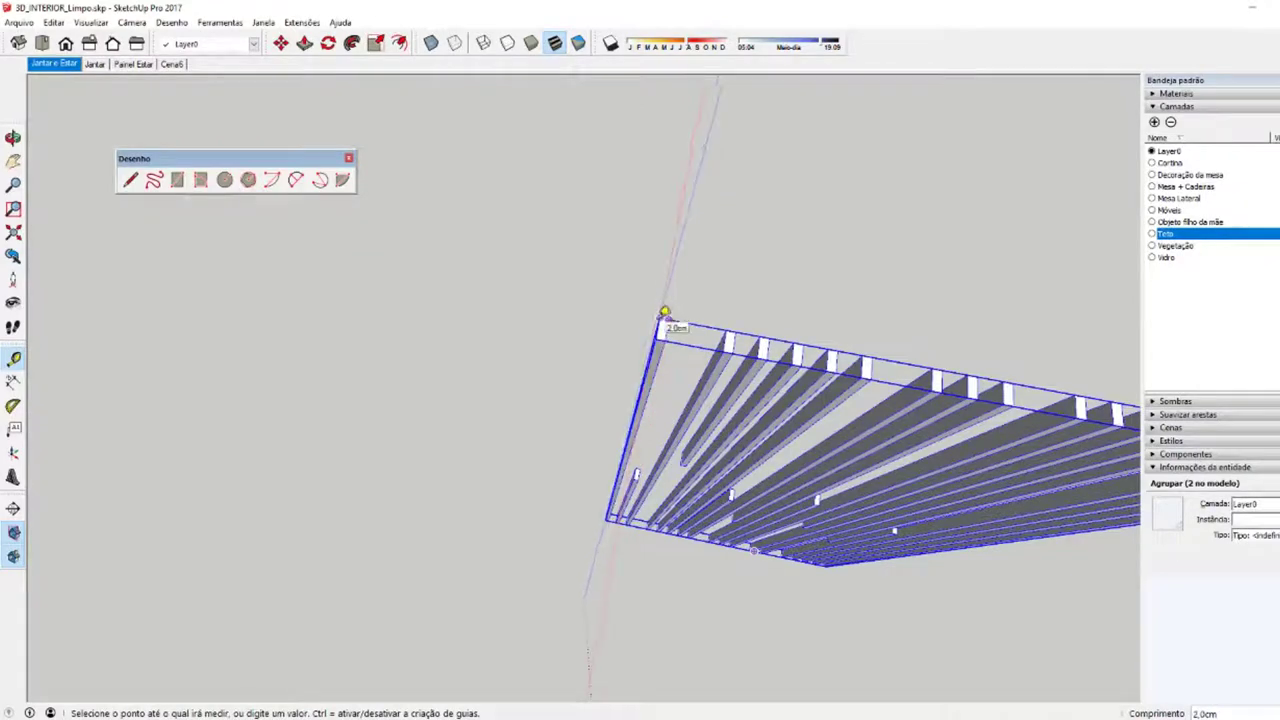
key("space")
middle_click_drag(375, 393, 405, 465)
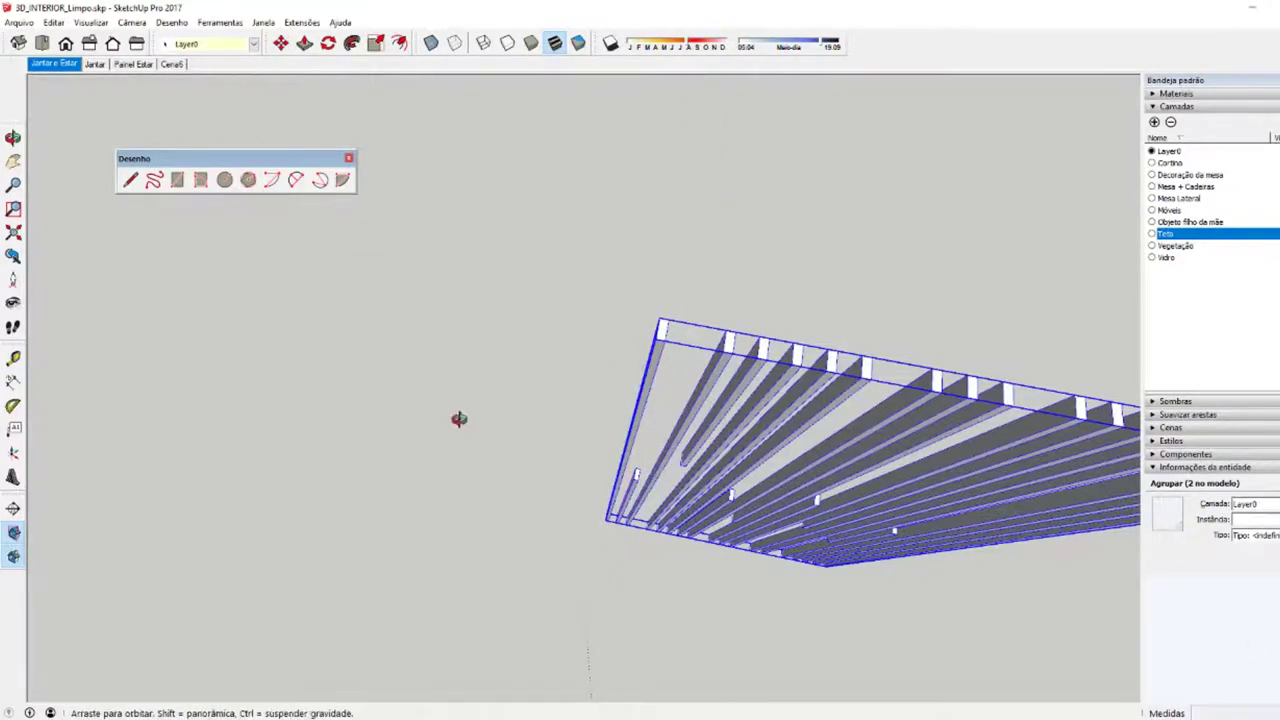
Step: Pull the slat's end face out with Push/Pull into a long ceiling slat
key("r")
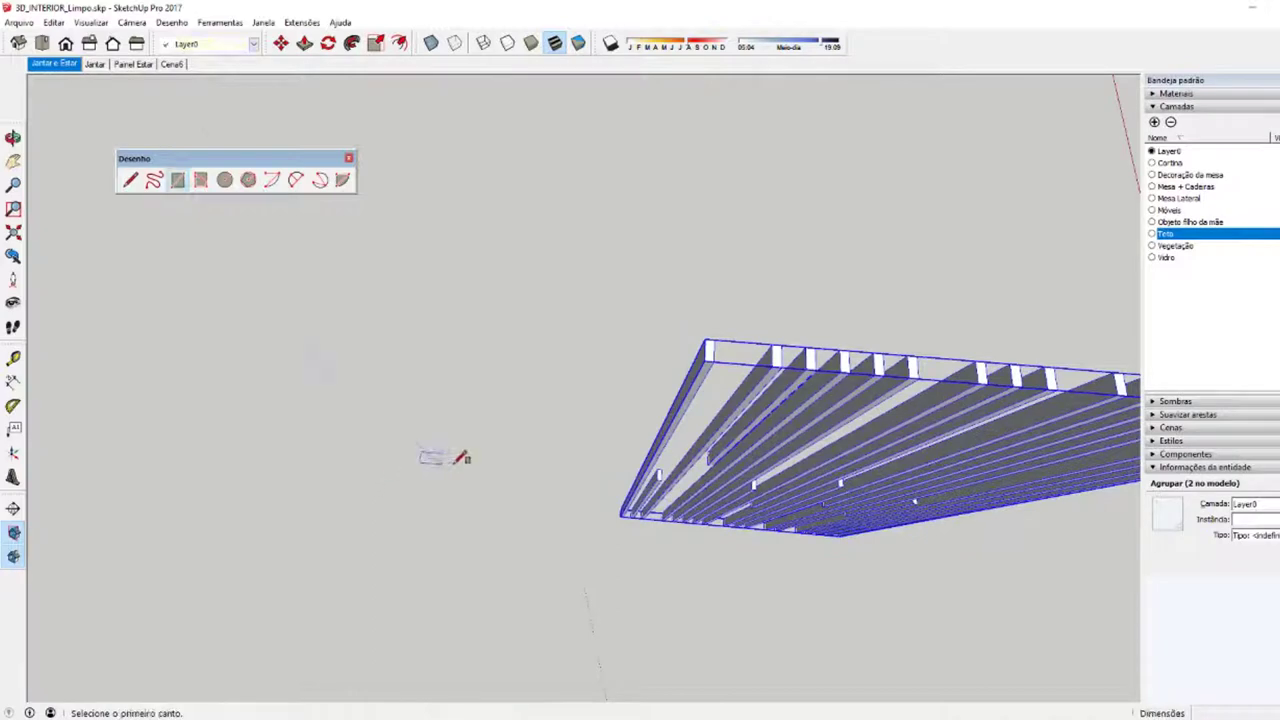
left_click(465, 474)
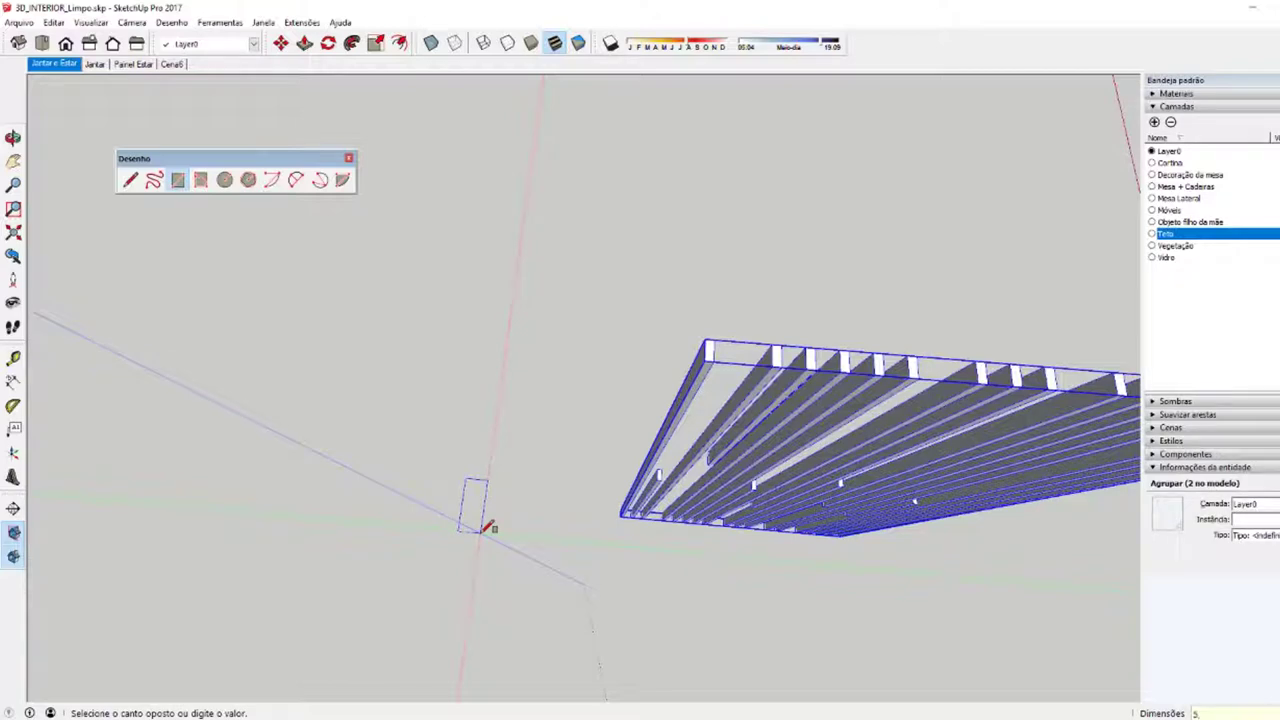
key("Escape")
key("space")
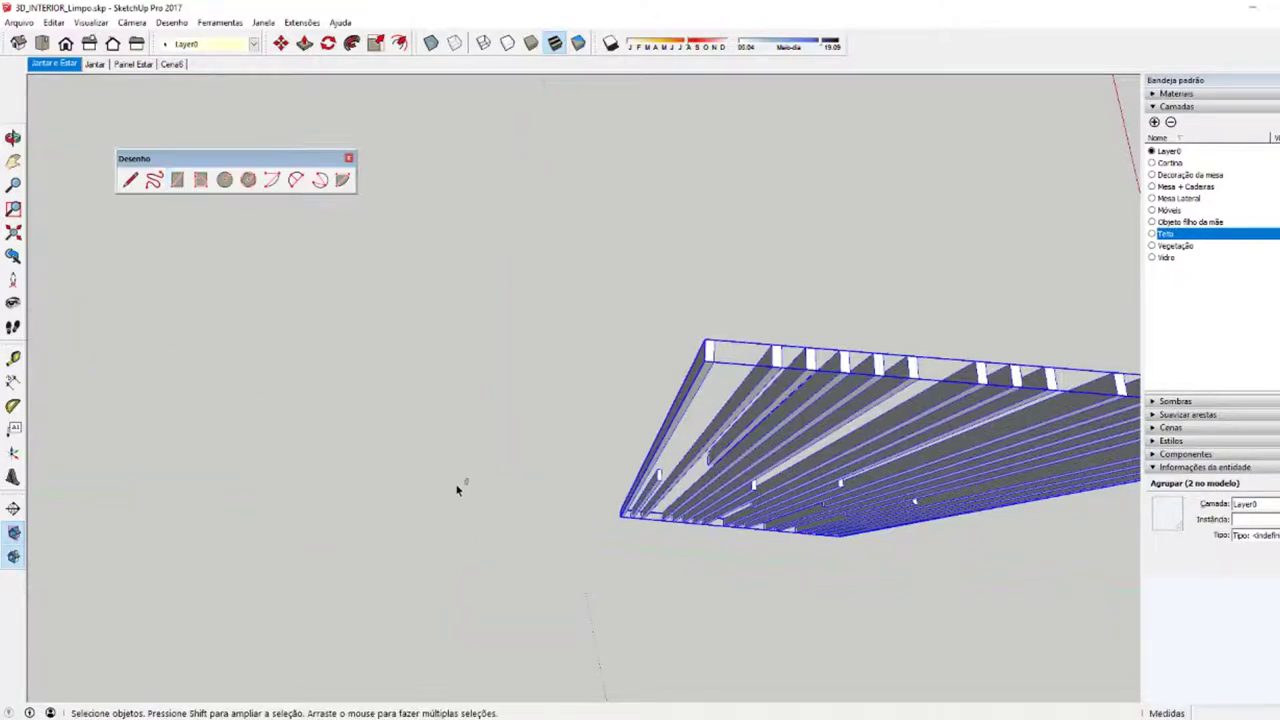
key("p")
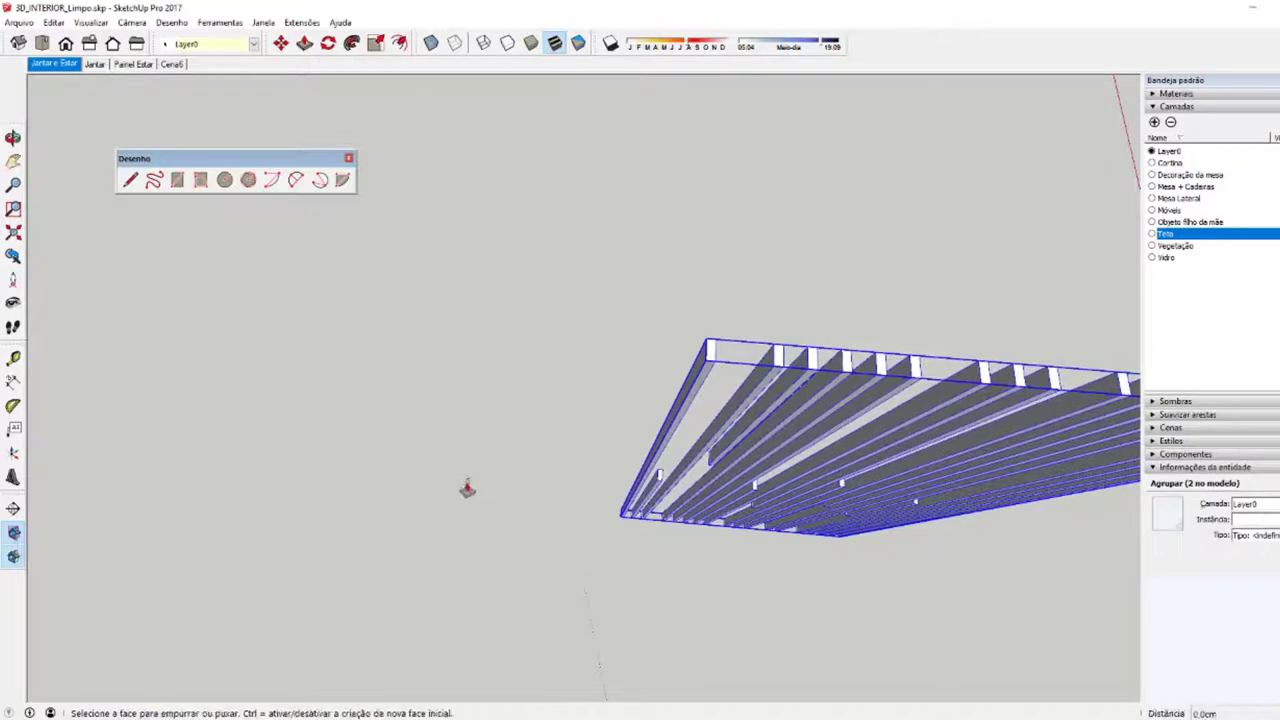
left_click(466, 488)
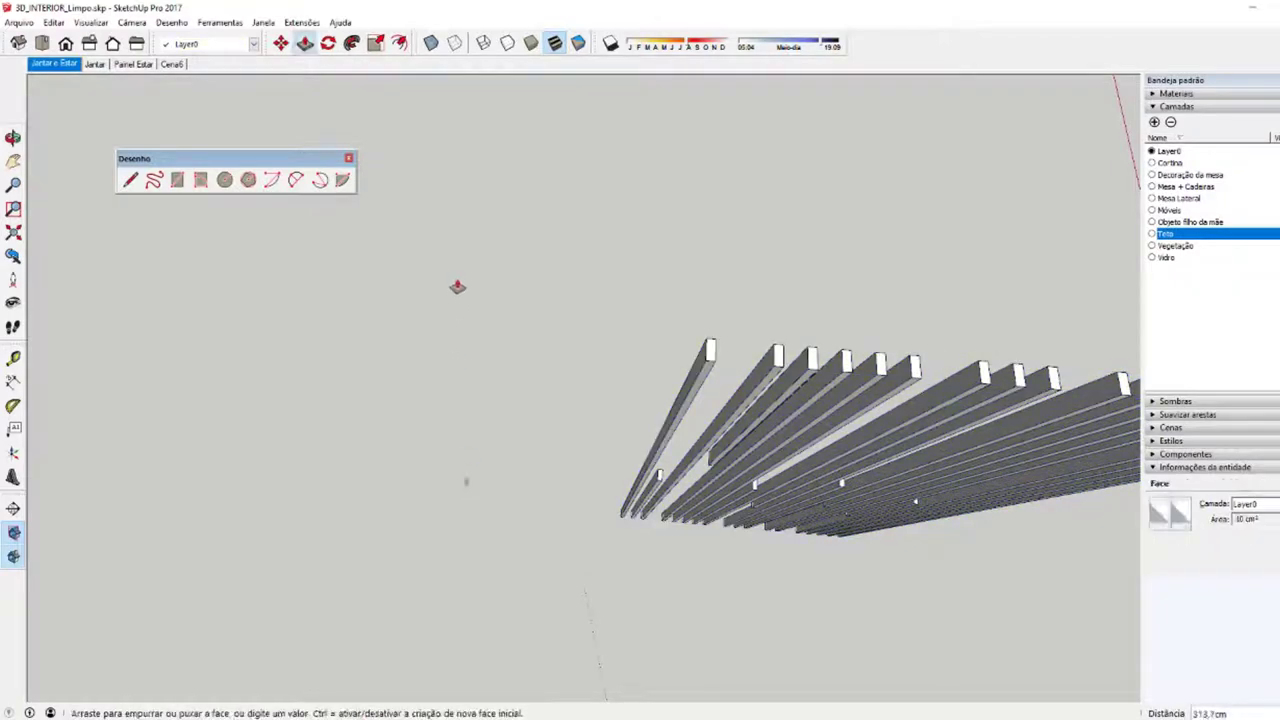
left_click(347, 390)
key("space")
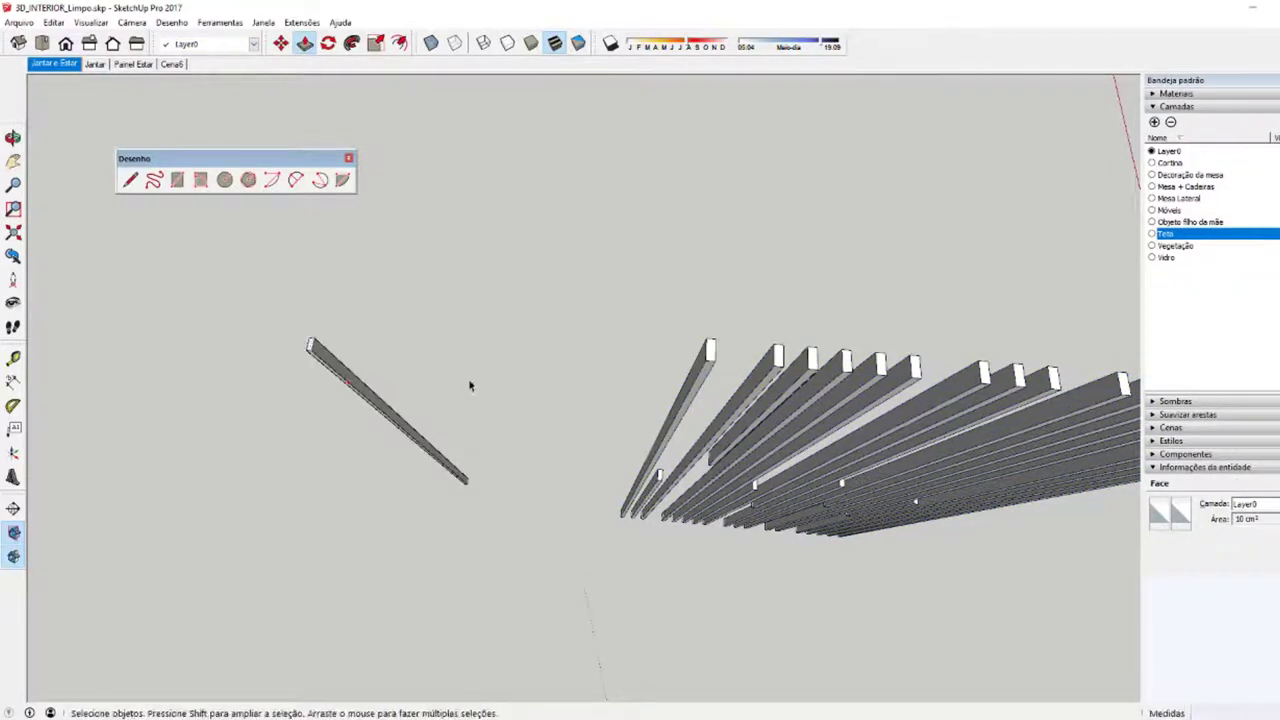
Step: Select all the new slat's geometry and make it a group with Criar grupo
middle_click_drag(449, 390, 466, 406)
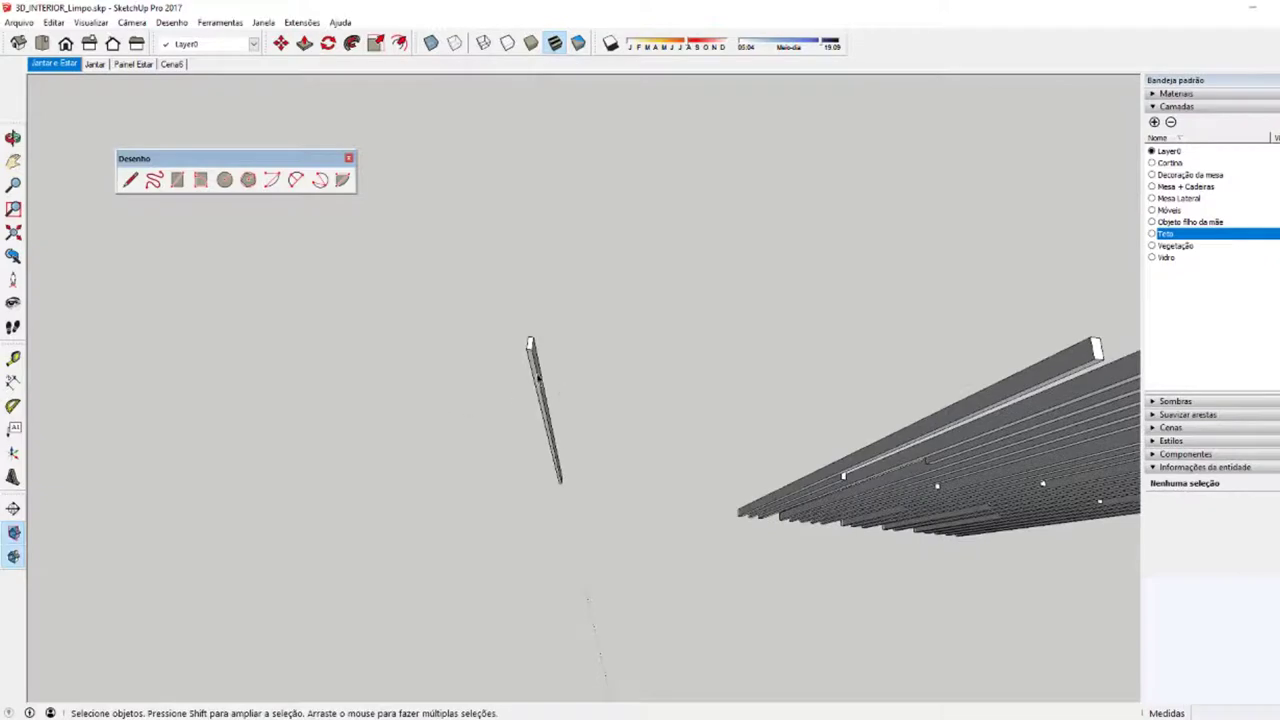
triple_click(538, 378)
right_click(538, 378)
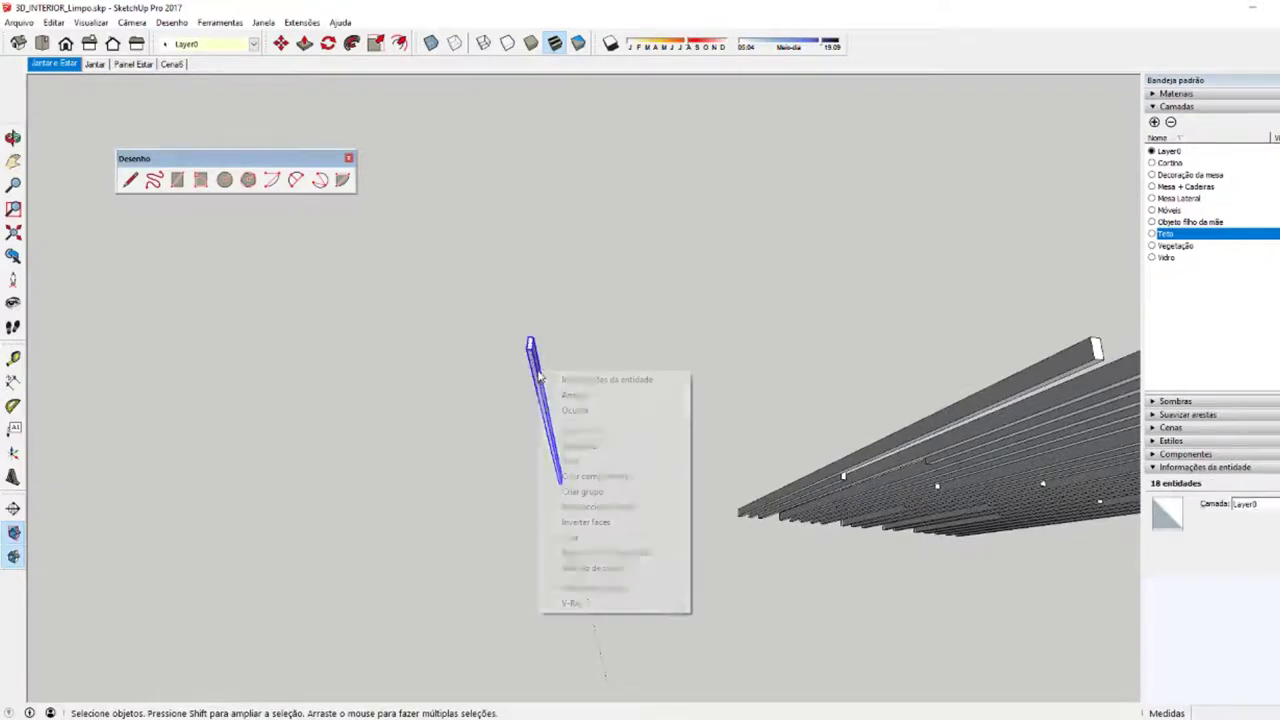
left_click(572, 493)
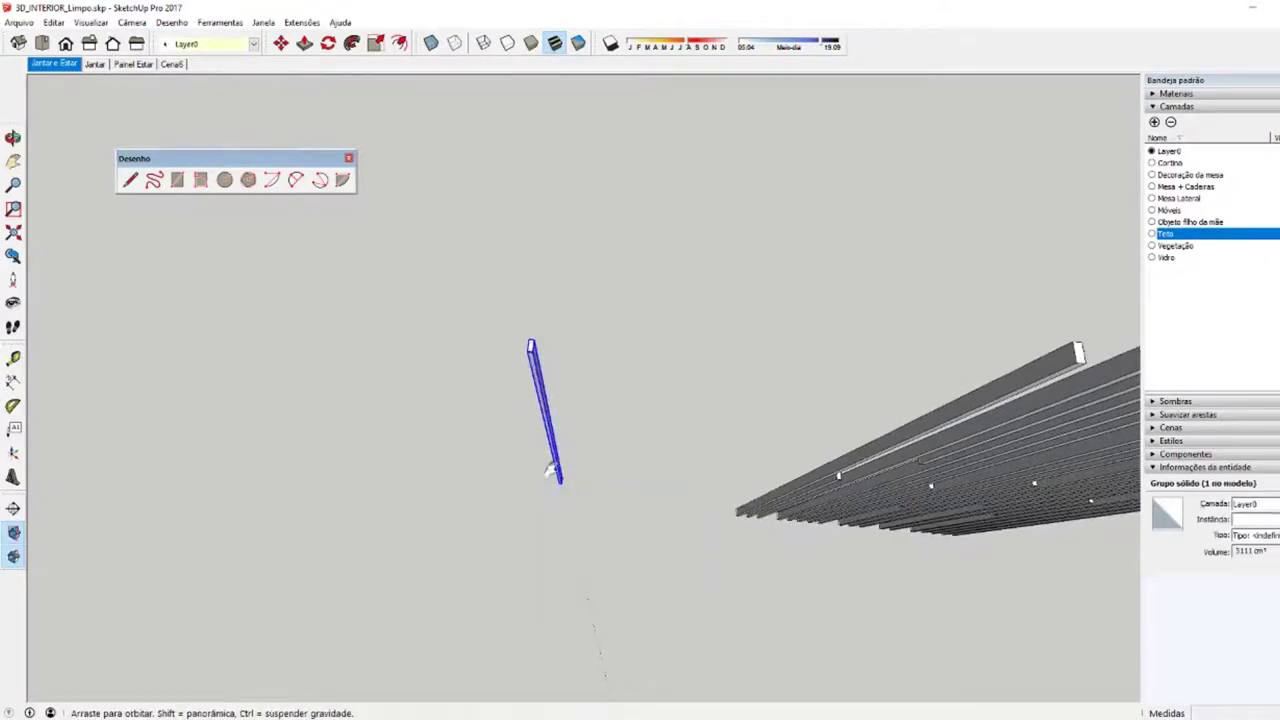
Step: Clear the current selection and select just the lone slat group
mouse_move(595, 475)
middle_mouse_down()
mouse_move(520, 338)
mouse_move(471, 463)
mouse_move(477, 511)
mouse_move(446, 543)
middle_mouse_up()
key("m")
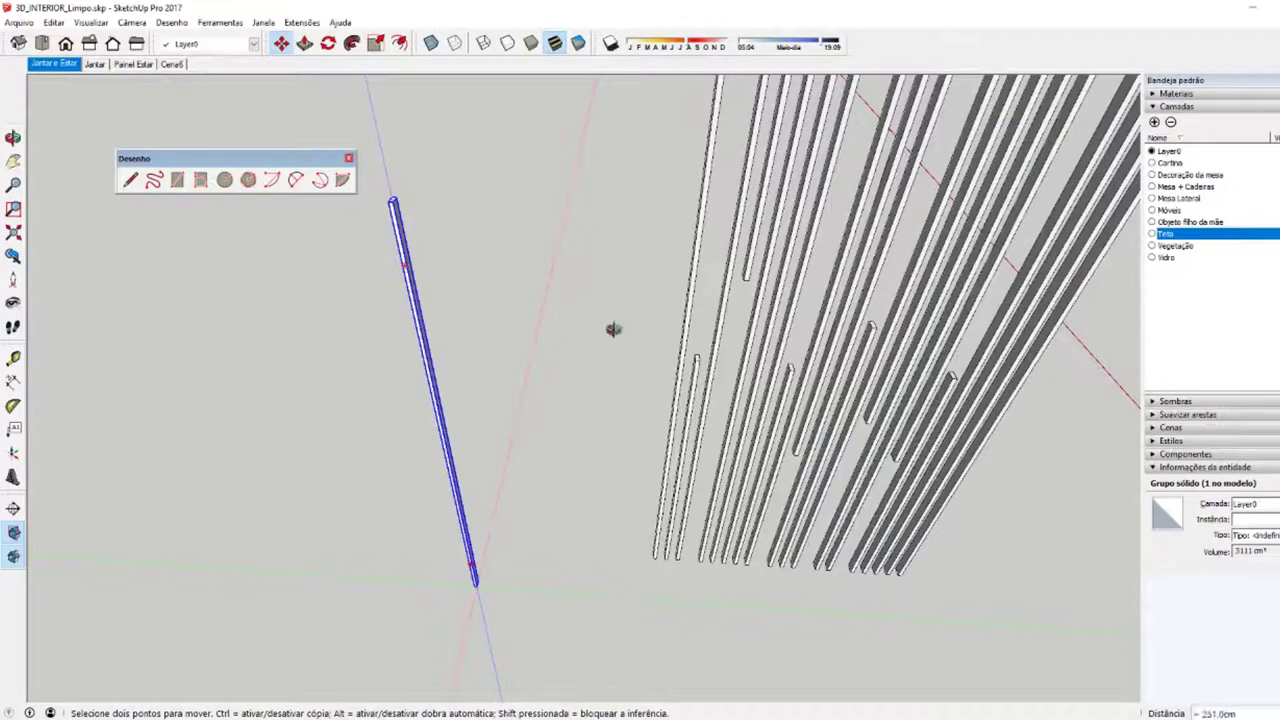
key("space")
scroll(664, 538, "down", 5)
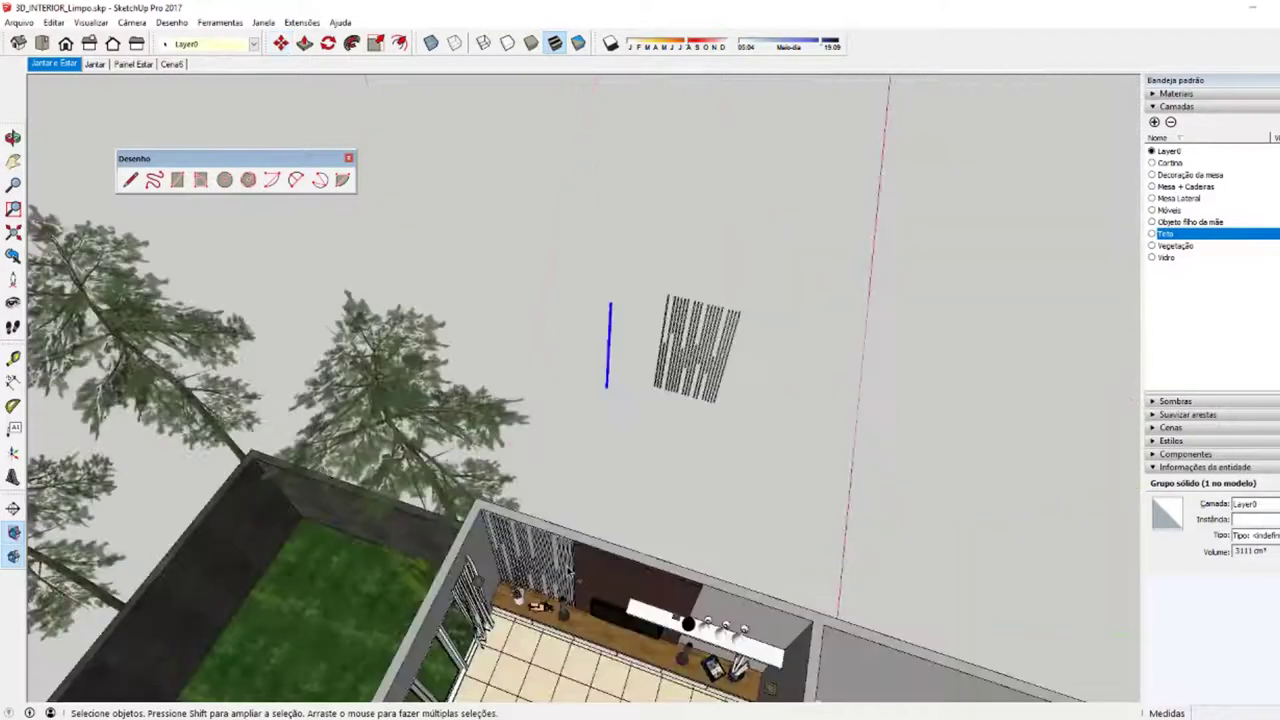
left_click(569, 570)
left_click(610, 310)
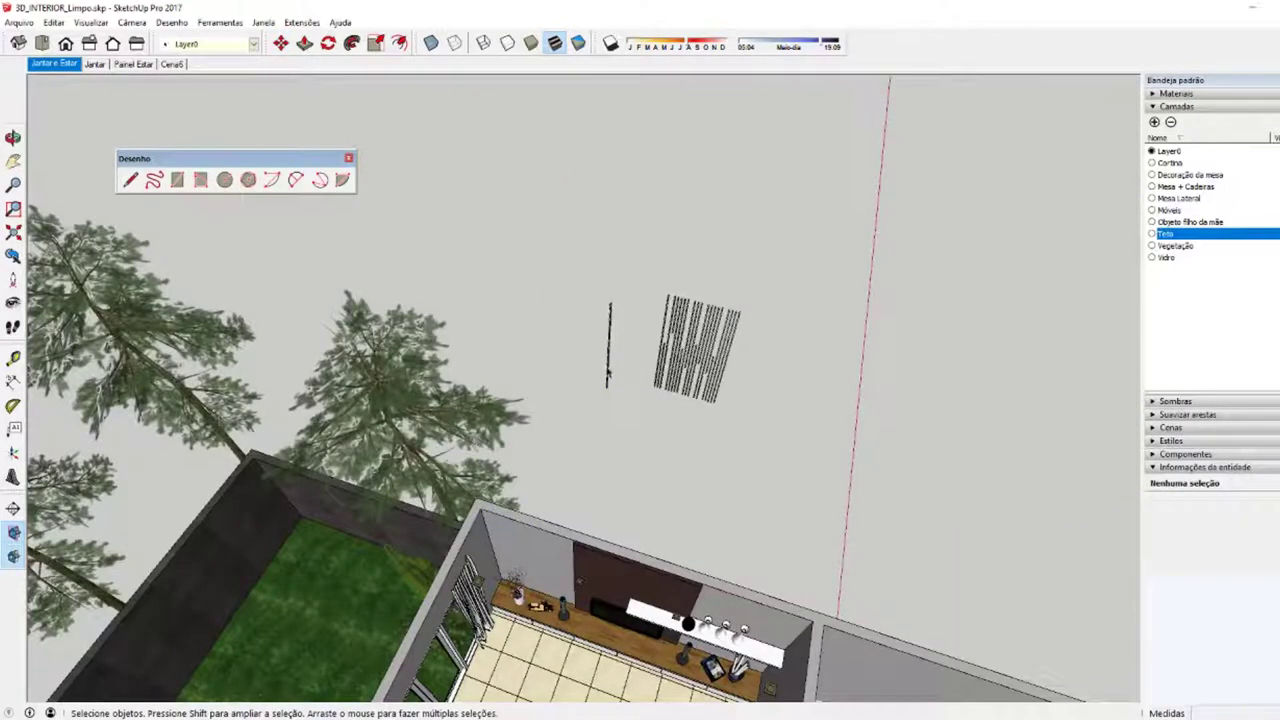
left_click(608, 370)
Step: Pick up the slat by its base with Move and bring the wall's top corner into view
key("m")
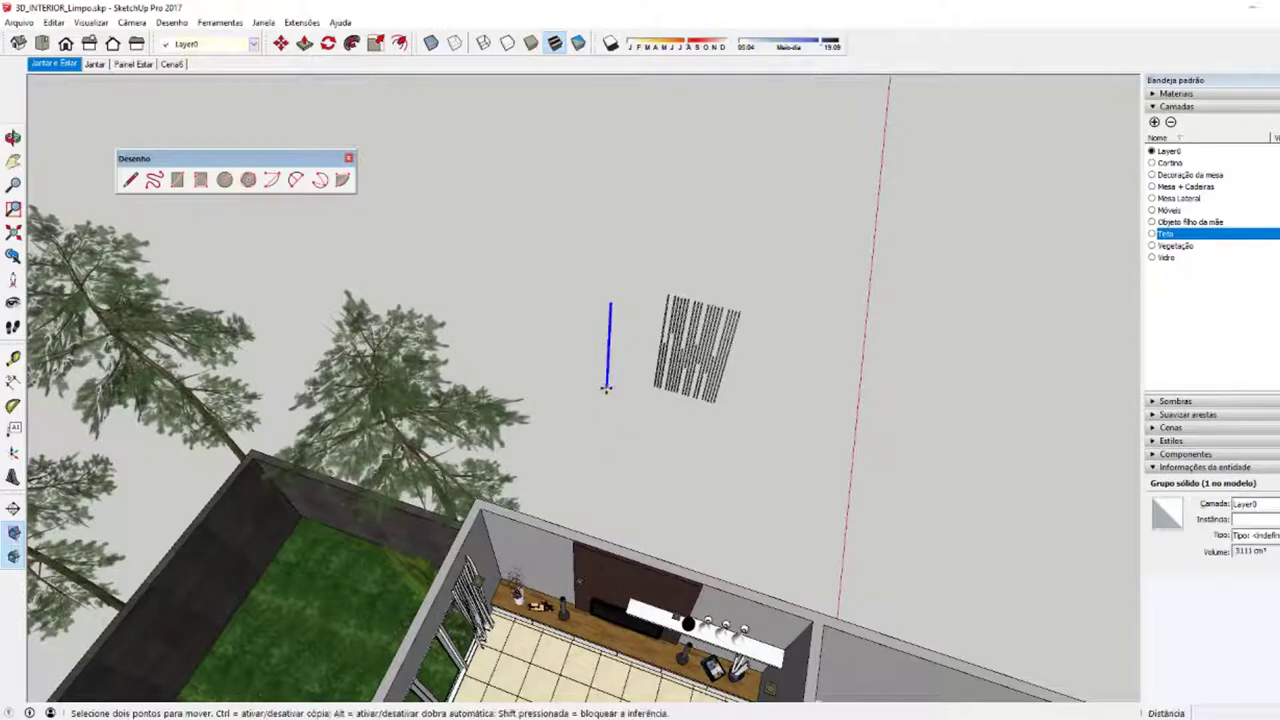
left_click(606, 388)
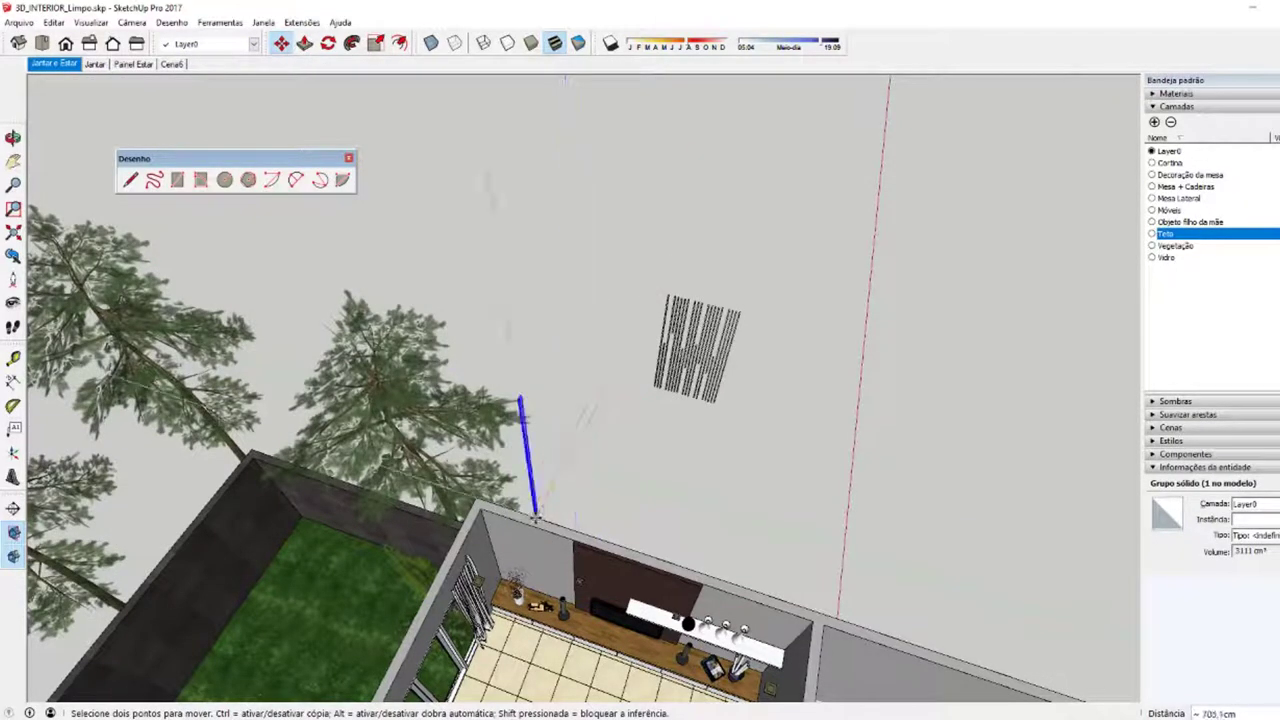
scroll(535, 518, "up", 1)
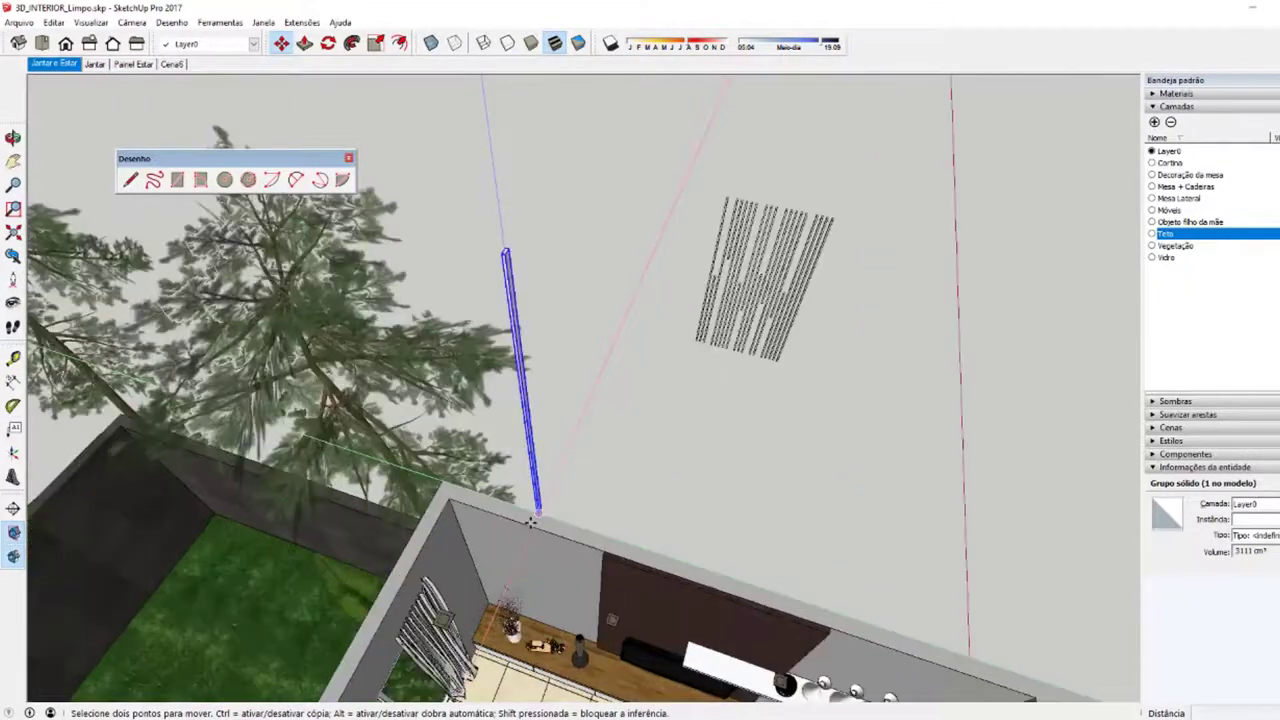
scroll(530, 520, "up", 1)
scroll(534, 520, "up", 1)
scroll(614, 470, "up", 1)
scroll(612, 470, "up", 2)
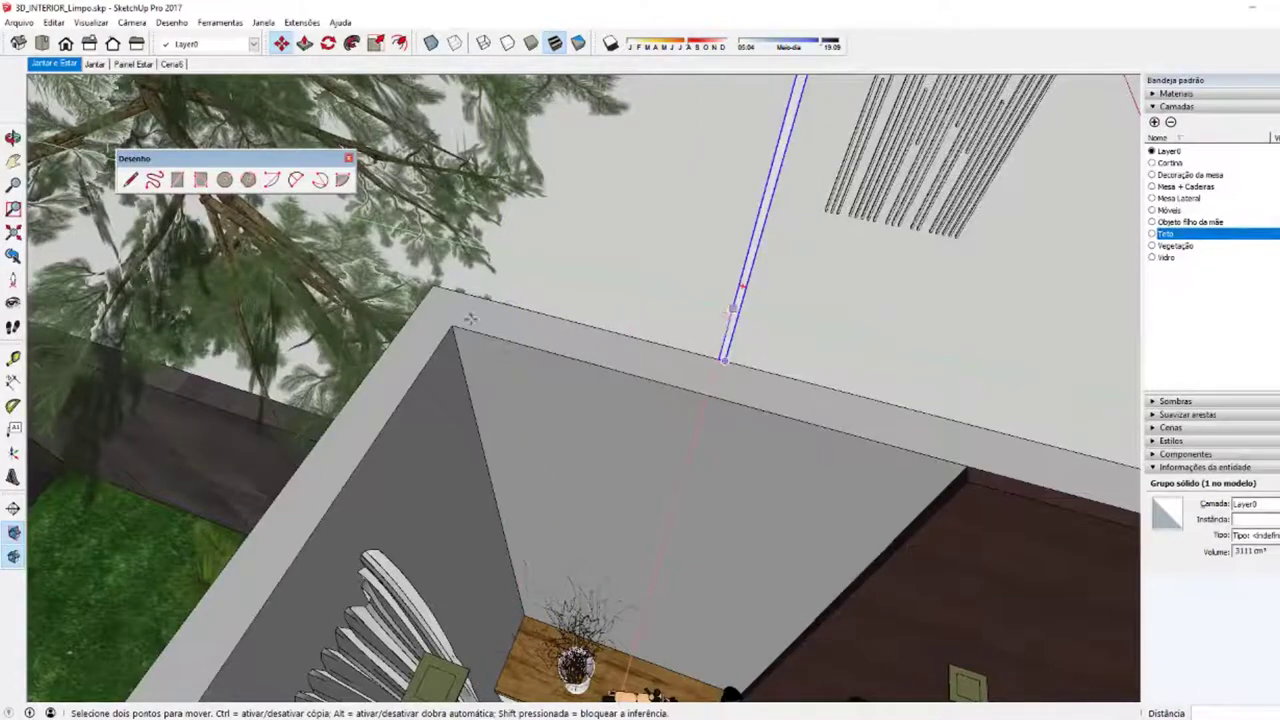
mouse_move(541, 397)
middle_mouse_down()
mouse_move(720, 371)
mouse_move(789, 457)
mouse_move(720, 329)
mouse_move(720, 302)
middle_mouse_up()
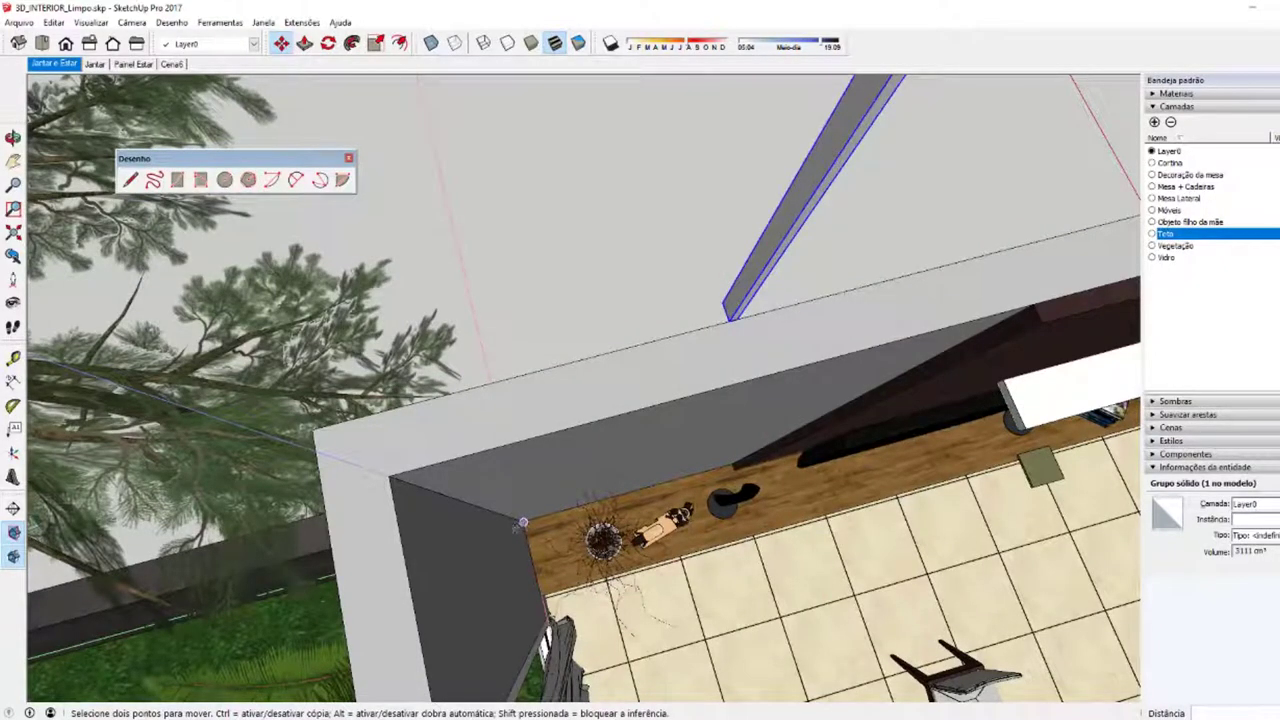
Step: Set the slat down at the wall corner, then check its base from above and below
left_click(718, 305)
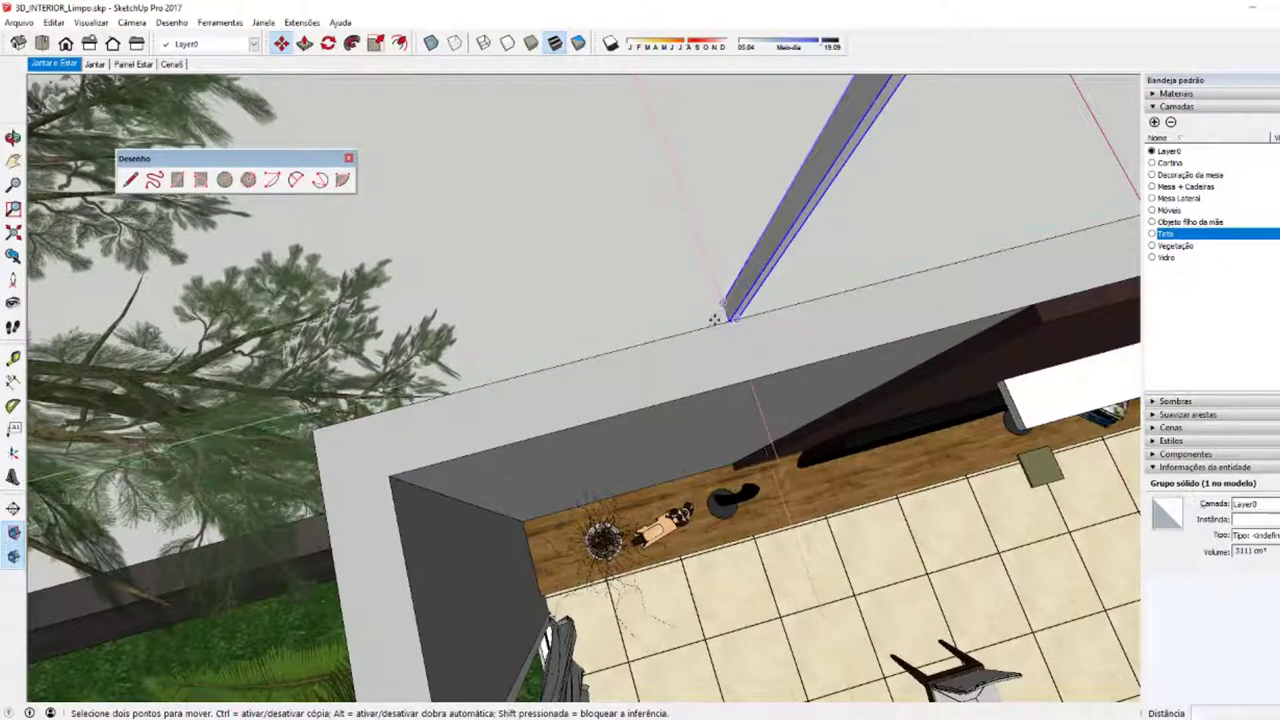
left_click(544, 526)
key("o")
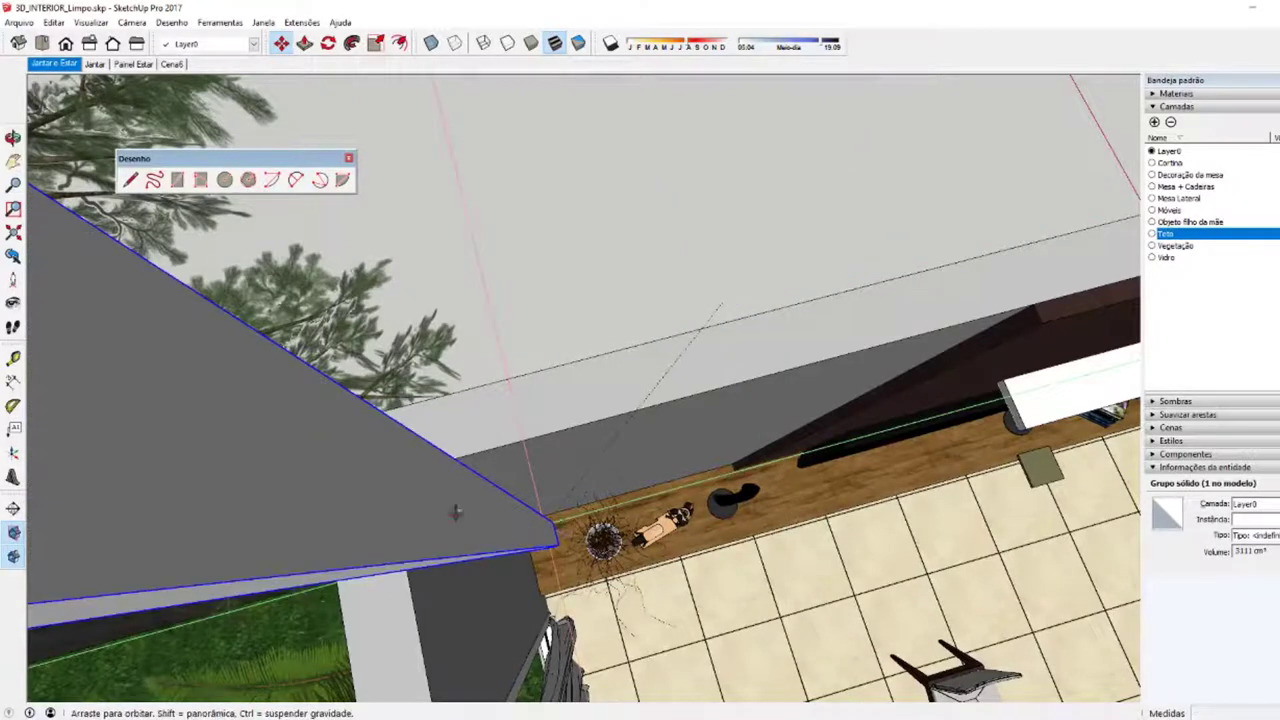
middle_click_drag(354, 456, 497, 528)
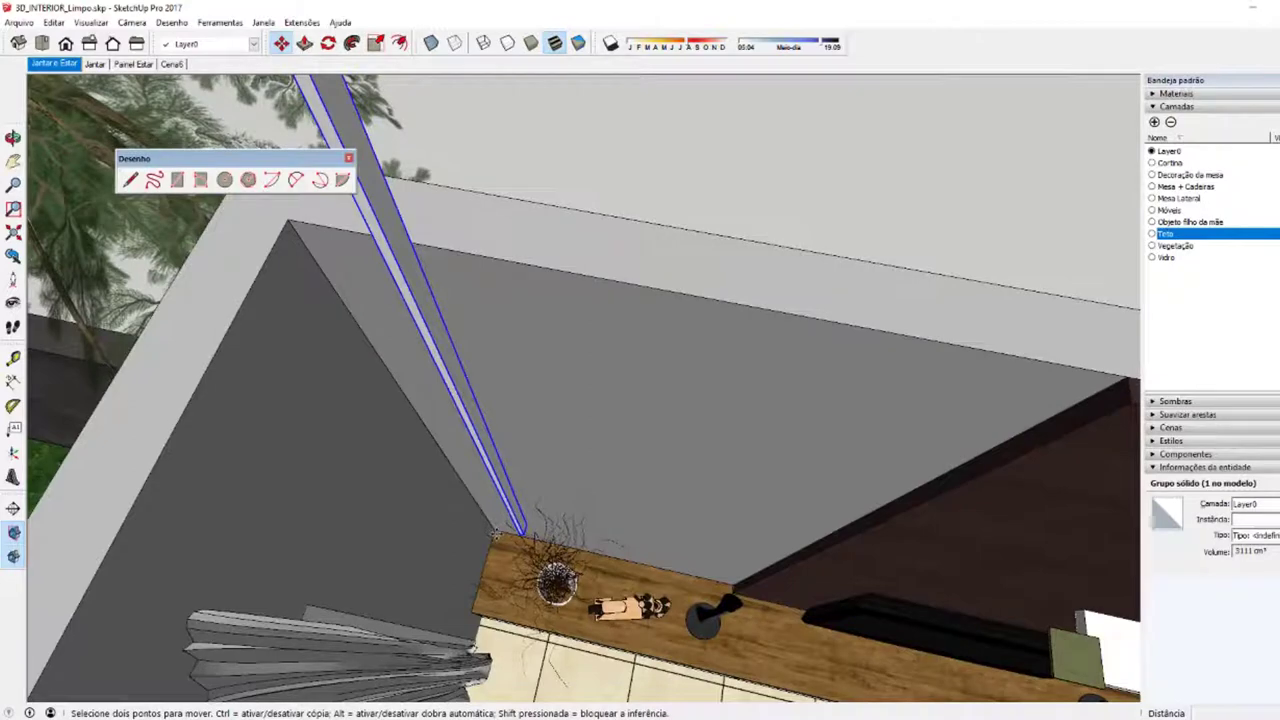
scroll(497, 527, "up", 4)
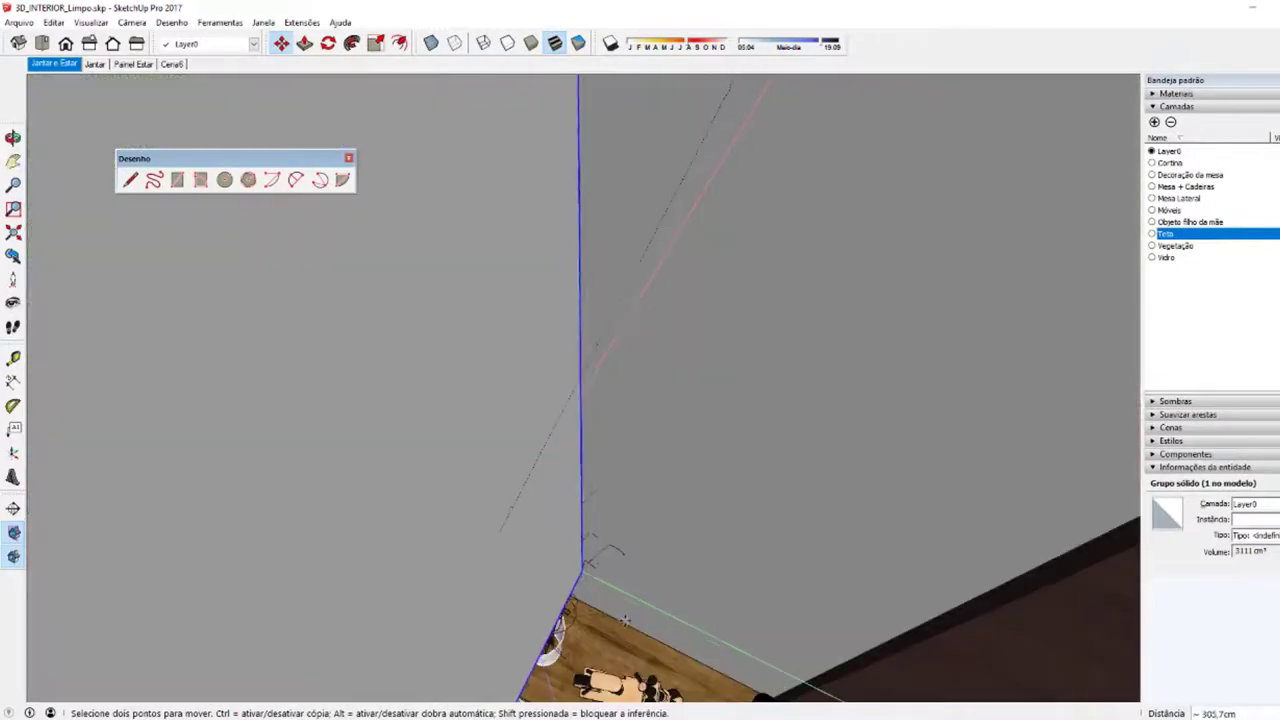
middle_click_drag(596, 487, 686, 314)
middle_click_drag(811, 323, 416, 534)
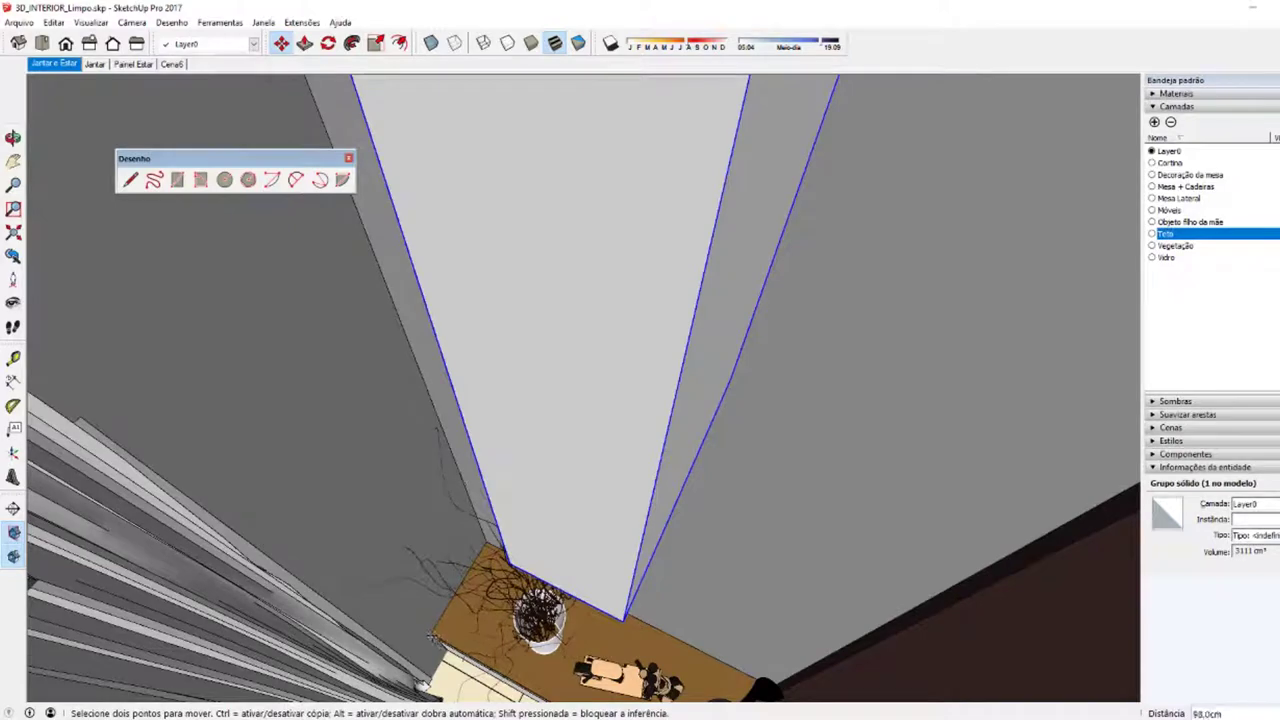
scroll(432, 634, "up", 3)
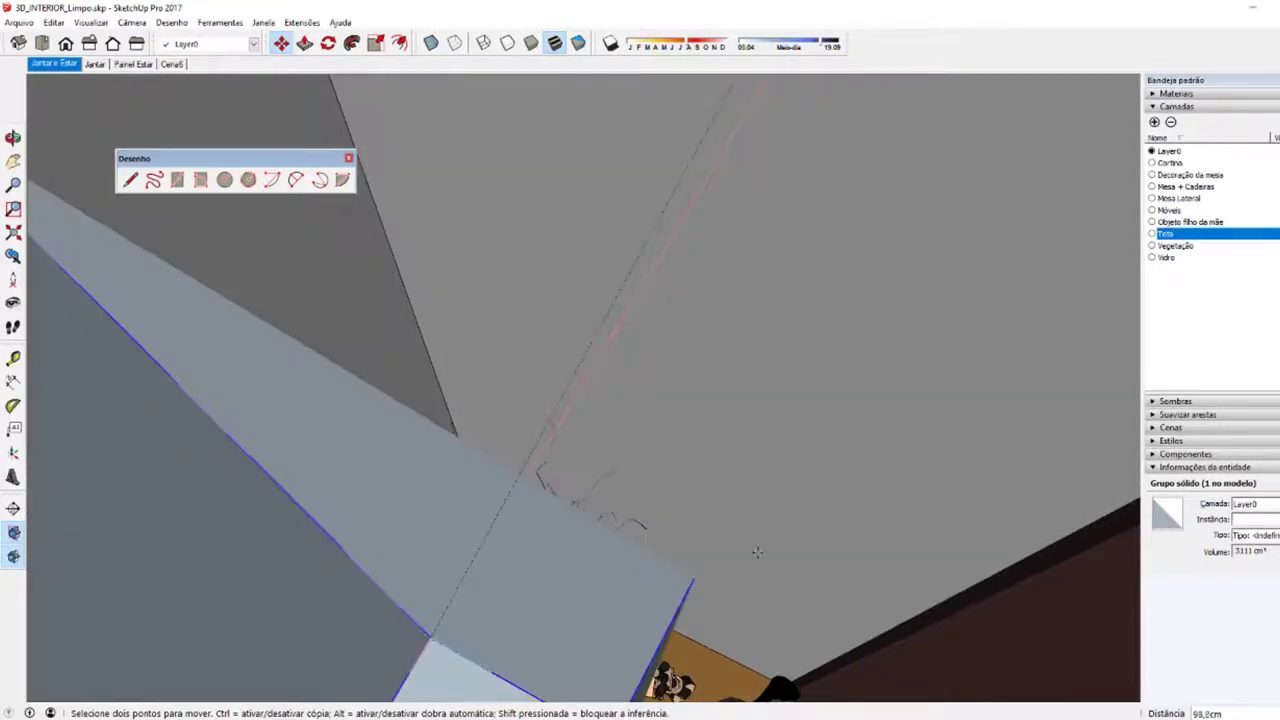
scroll(633, 521, "down", 3)
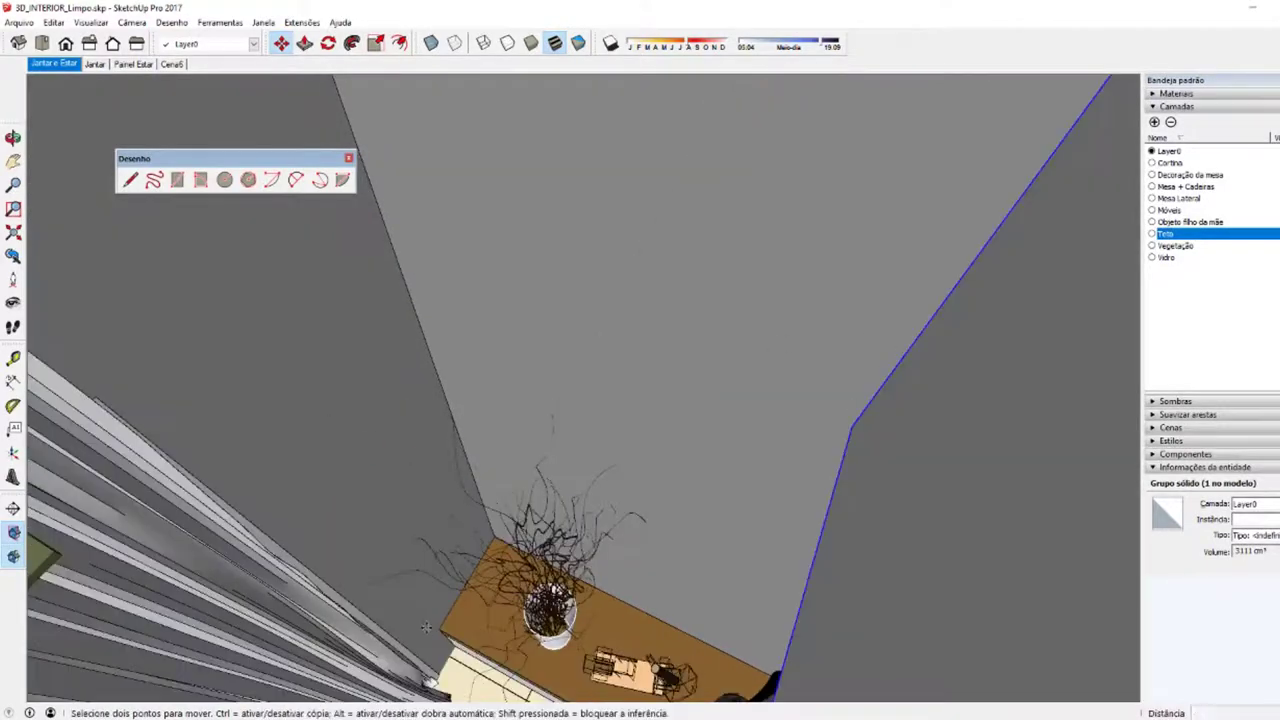
scroll(543, 543, "up", 5)
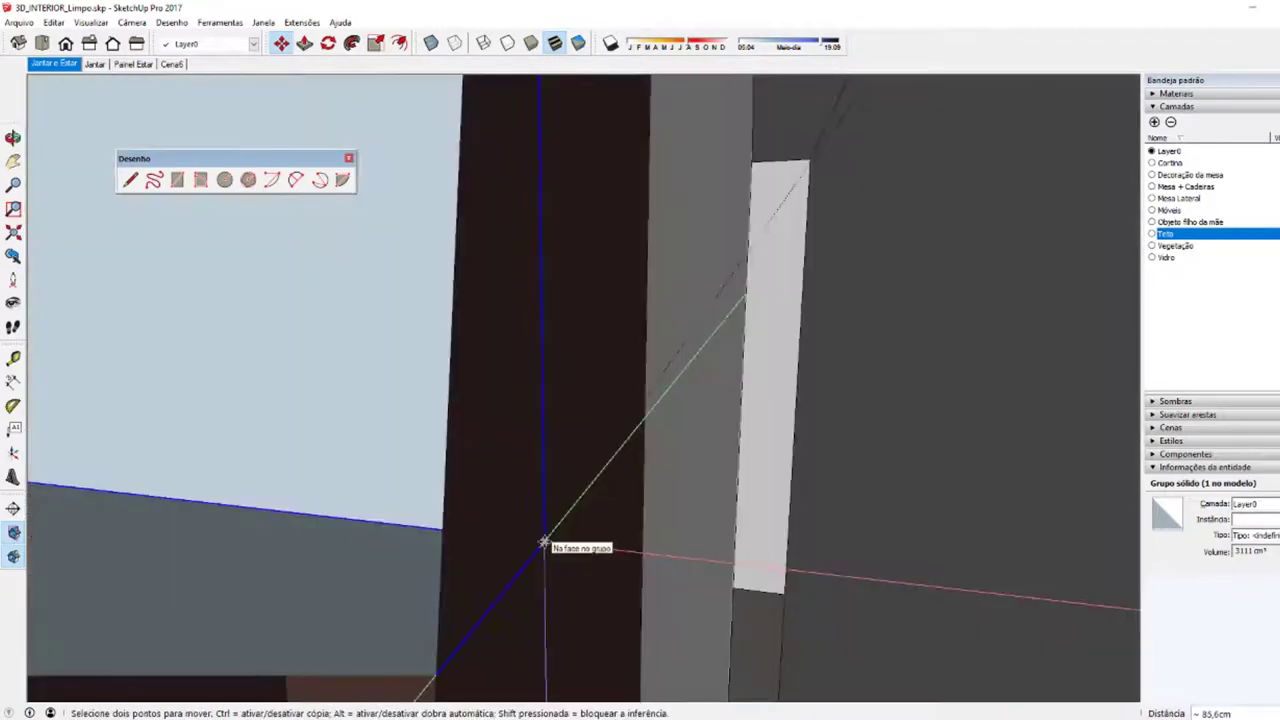
Step: Move the slat from its corner and snap its end onto the group's edge as its final spot
left_click(96, 446)
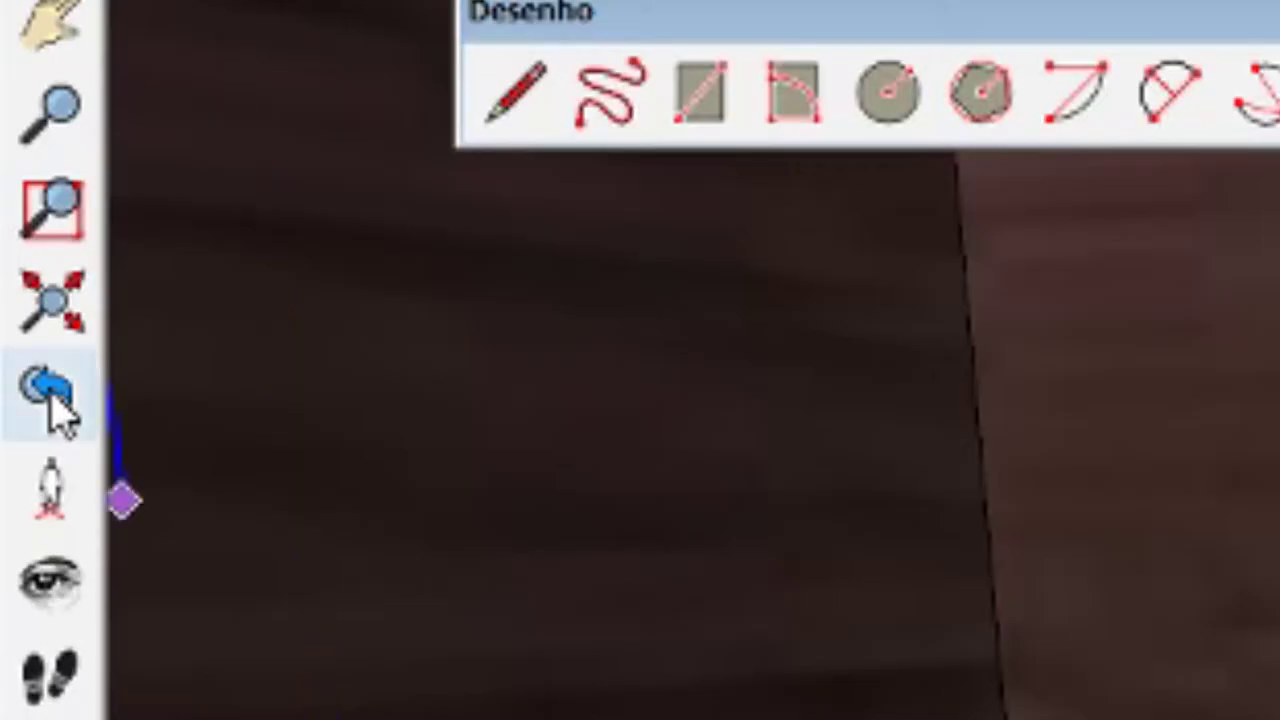
left_click(14, 258)
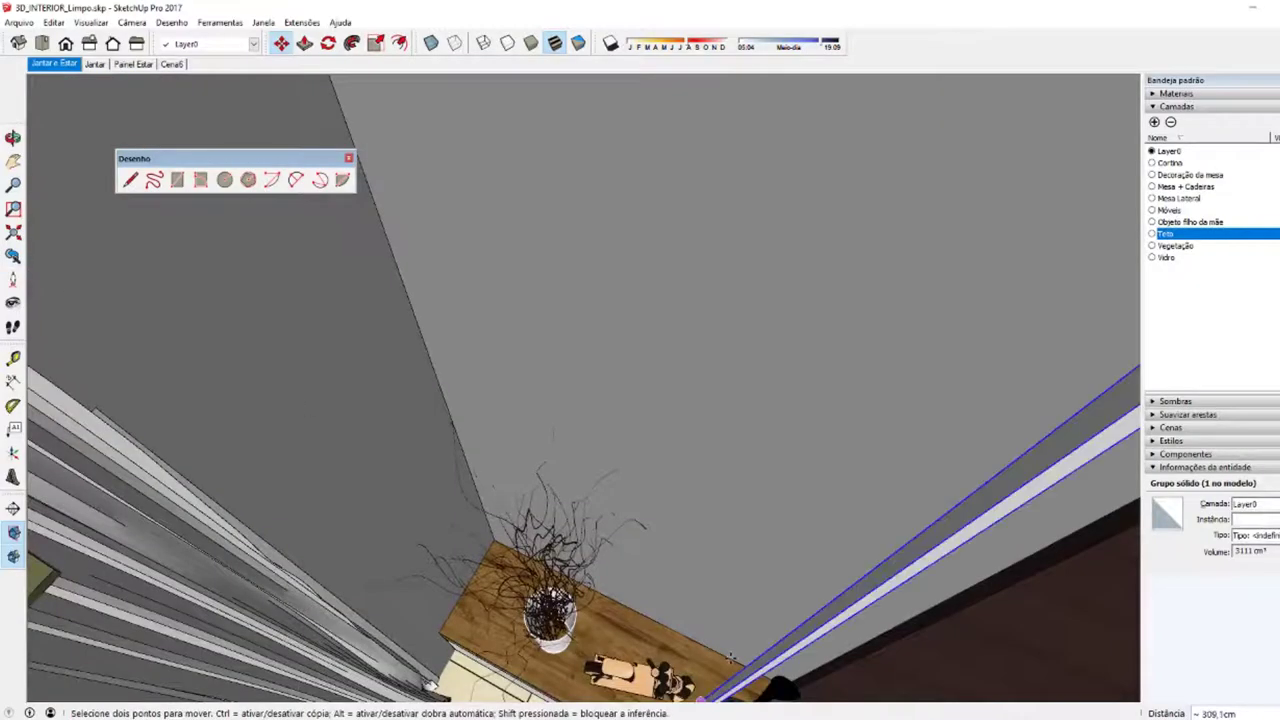
left_click(731, 657)
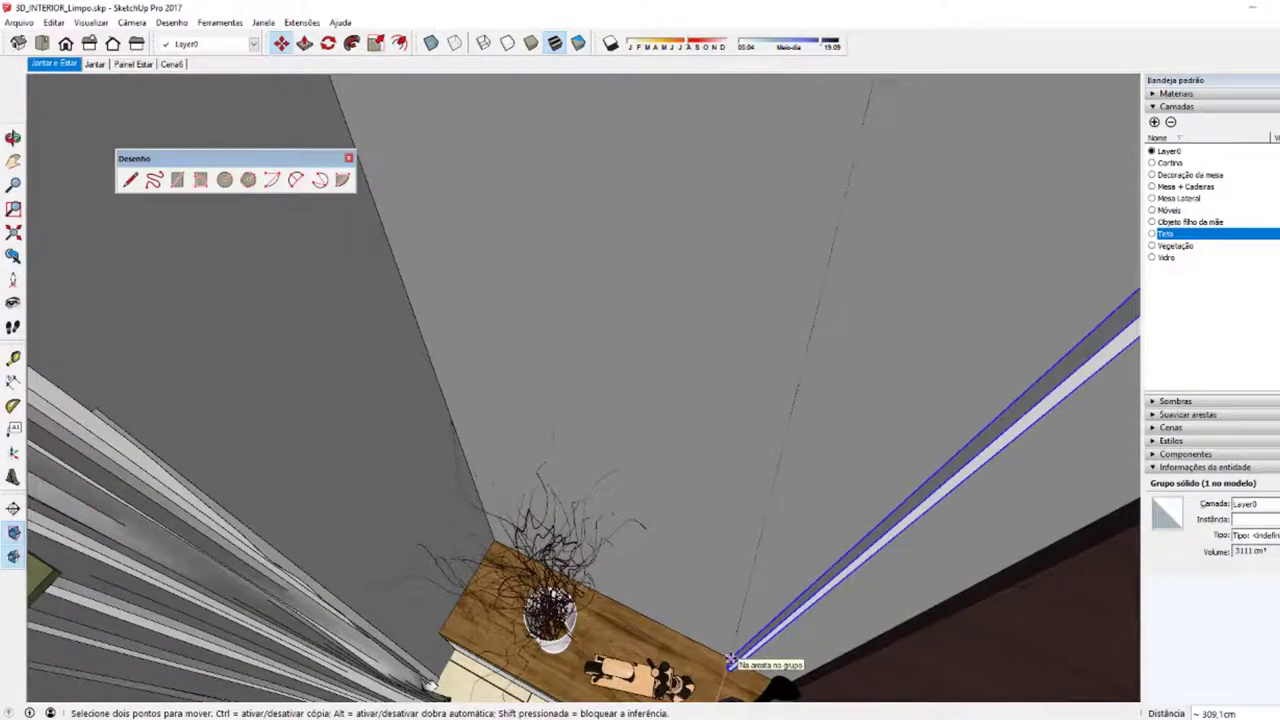
left_click(731, 661)
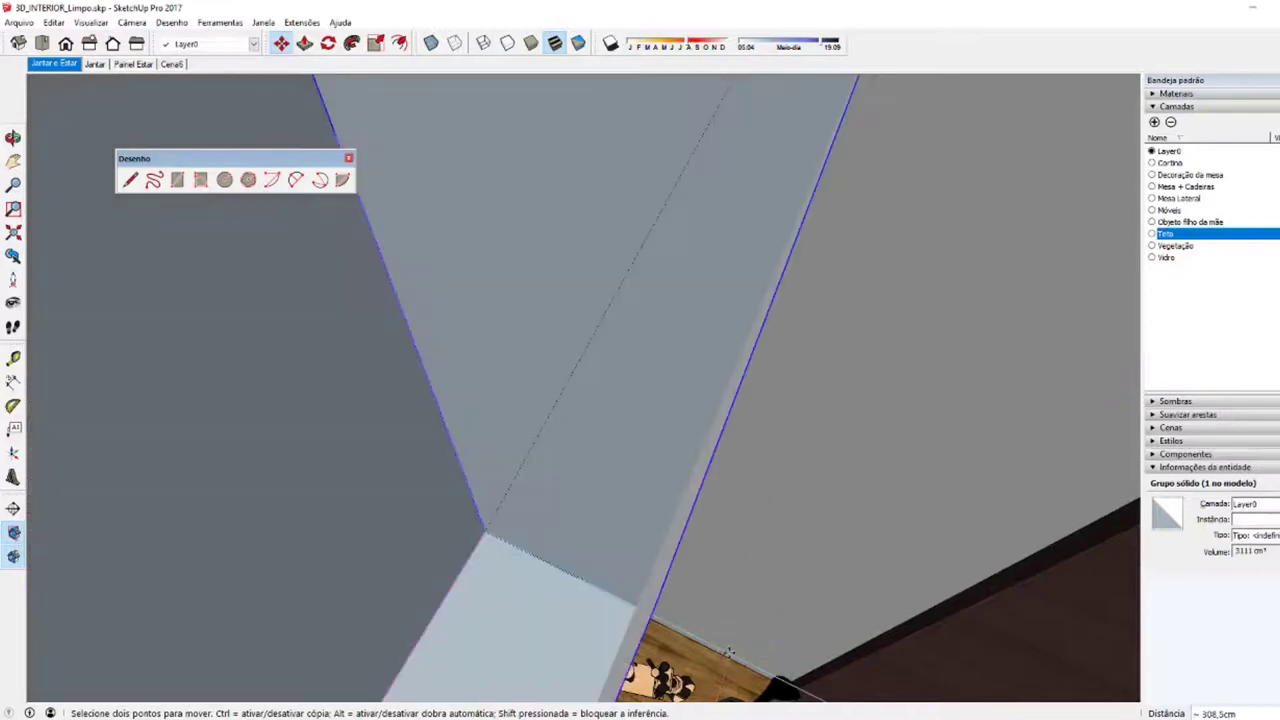
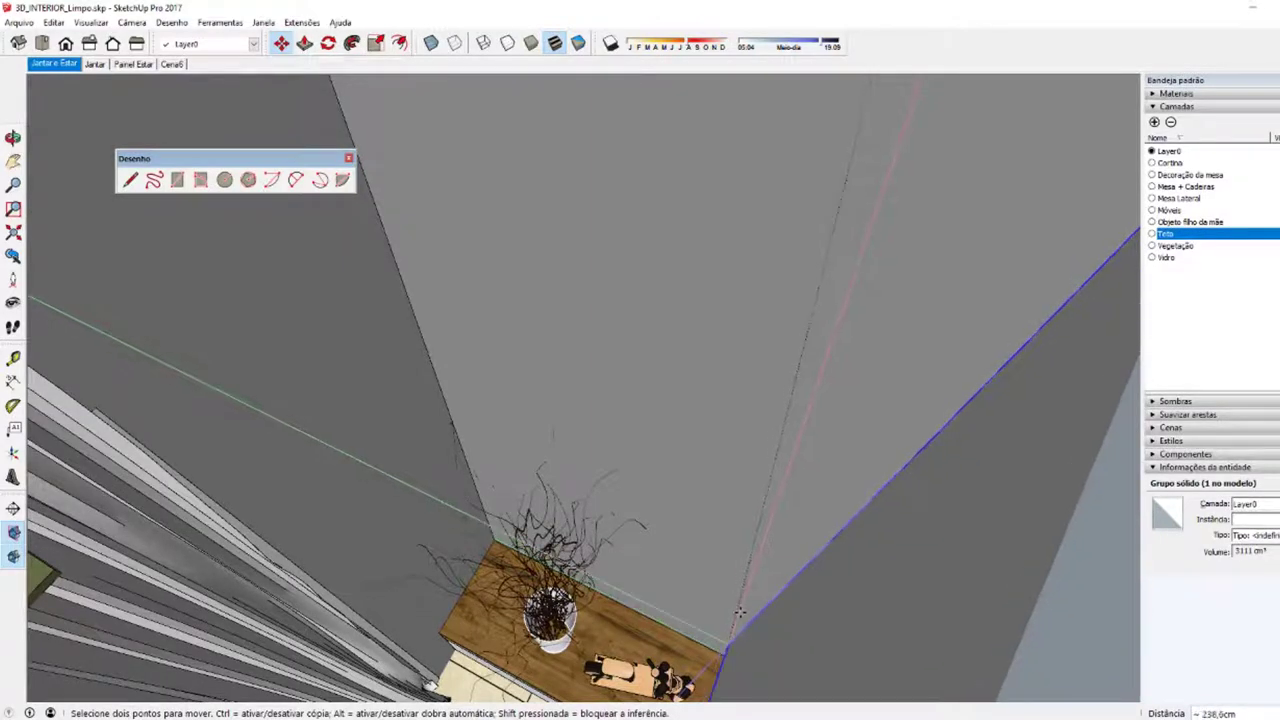
Step: Move the slat from its bottom endpoint 69,9cm straight up along the blue axis
mouse_move(955, 672)
middle_mouse_down()
mouse_move(352, 601)
mouse_move(571, 504)
mouse_move(443, 391)
mouse_move(601, 474)
mouse_move(573, 435)
middle_mouse_up()
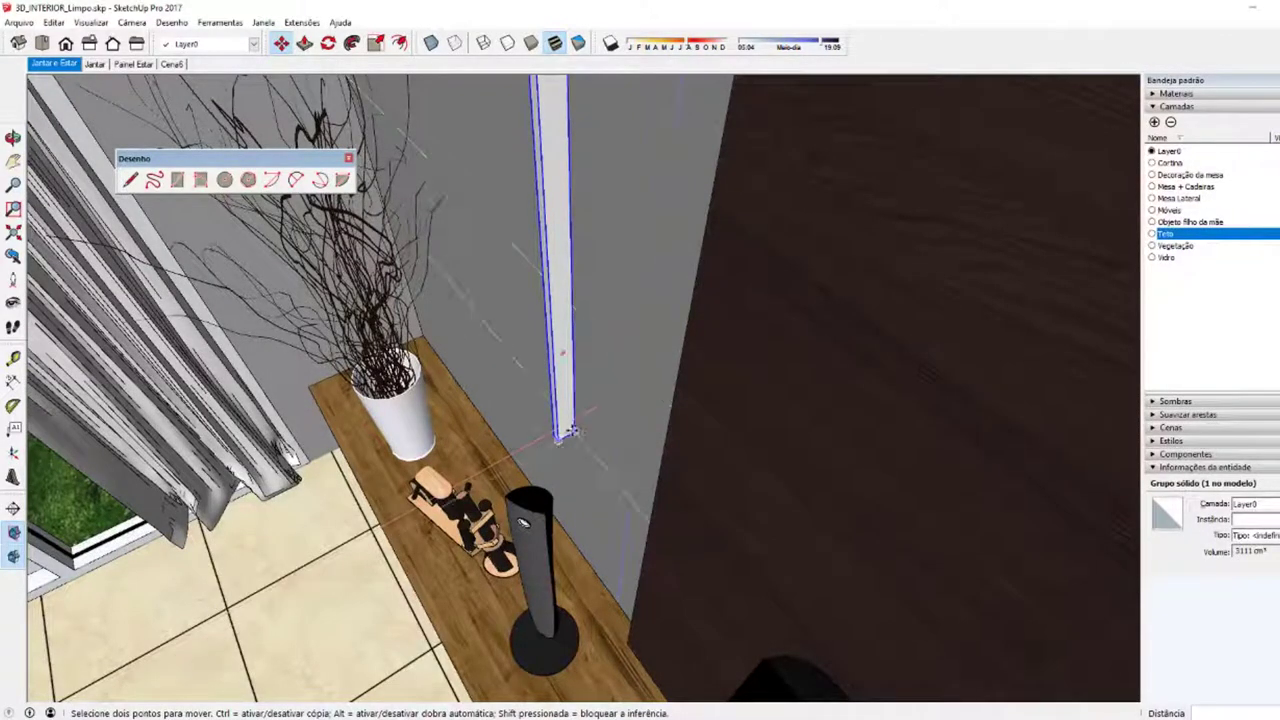
left_click(568, 432)
key("Up")
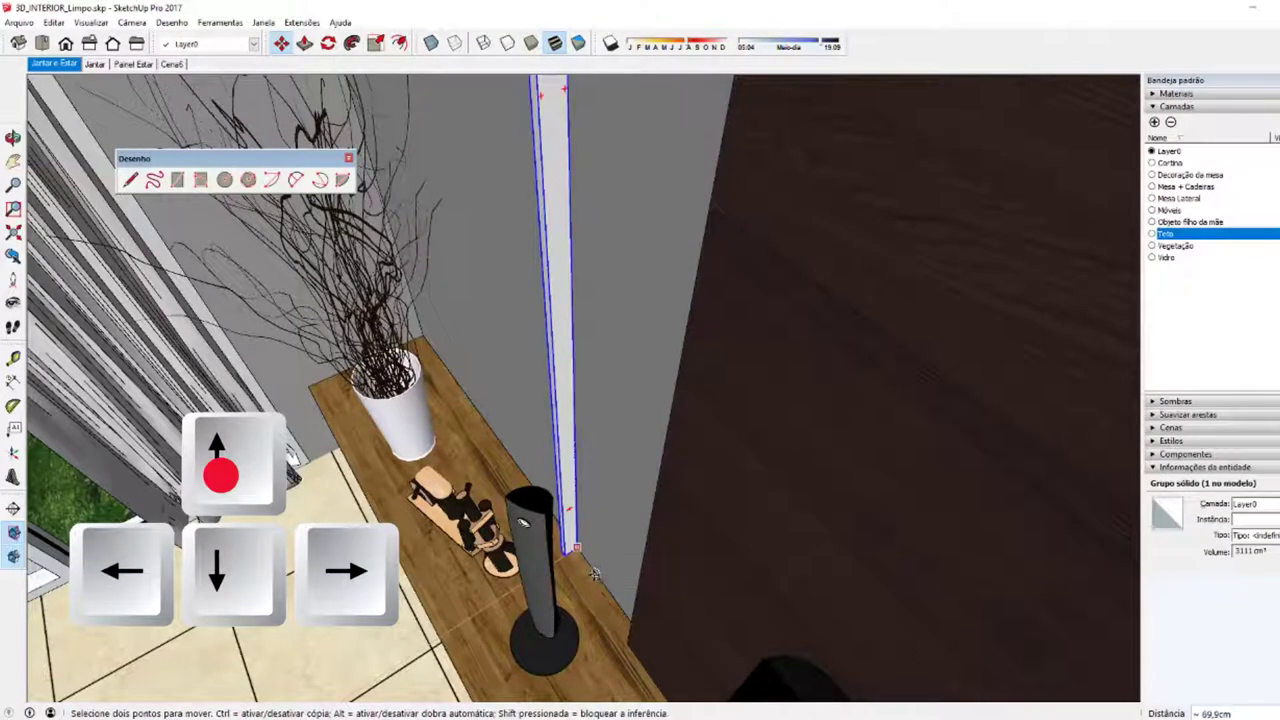
left_click(592, 574)
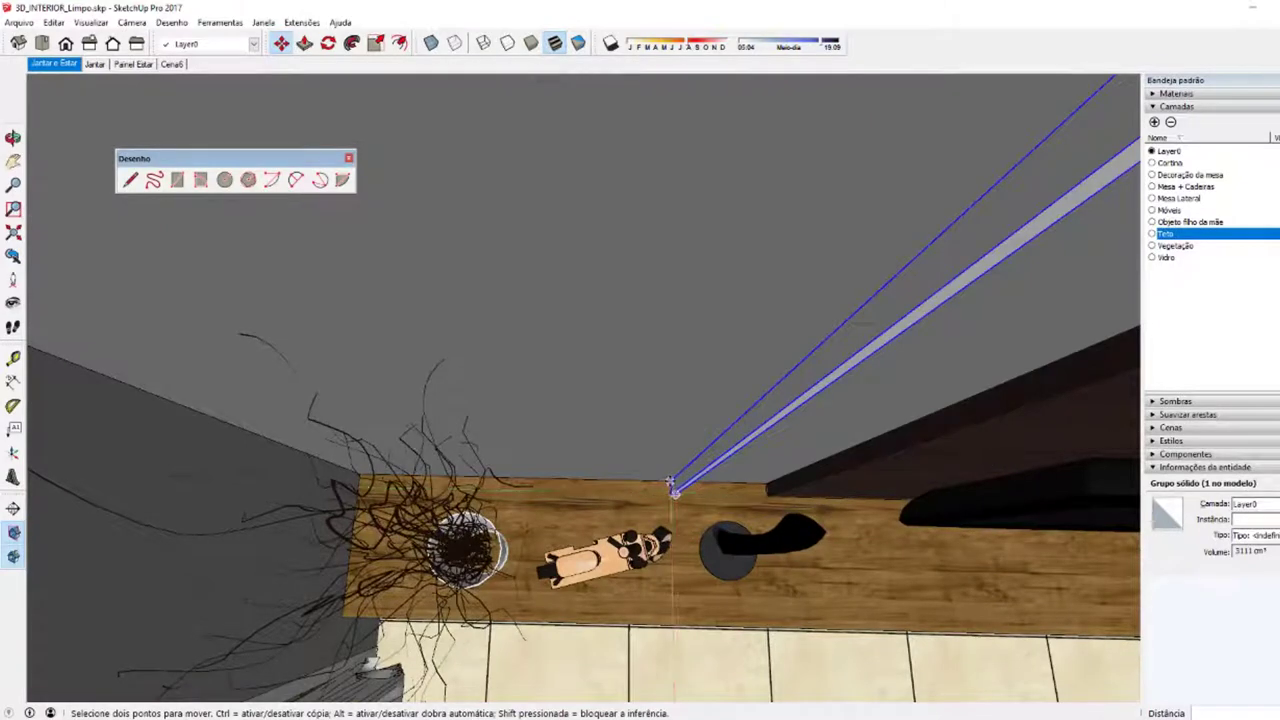
Step: Try shifting the slat toward the counter corner along the green axis, then cancel the retries
left_click(675, 489)
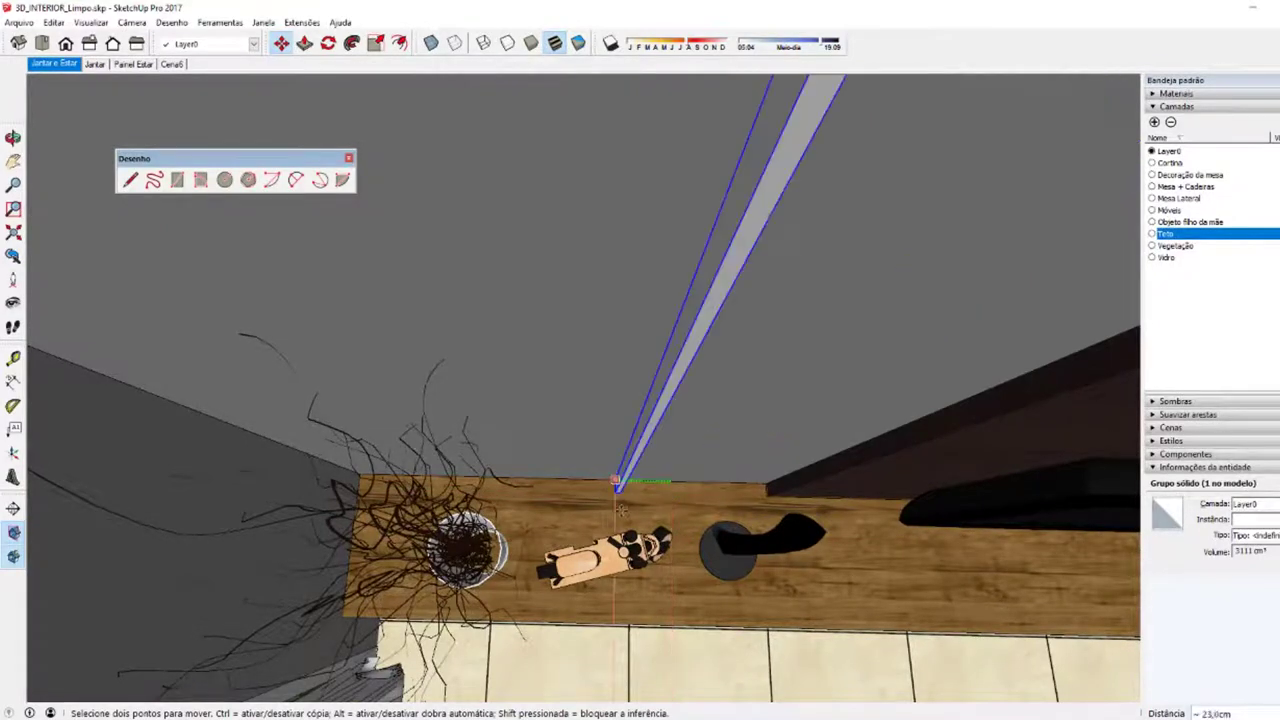
left_click(615, 485)
key("Left")
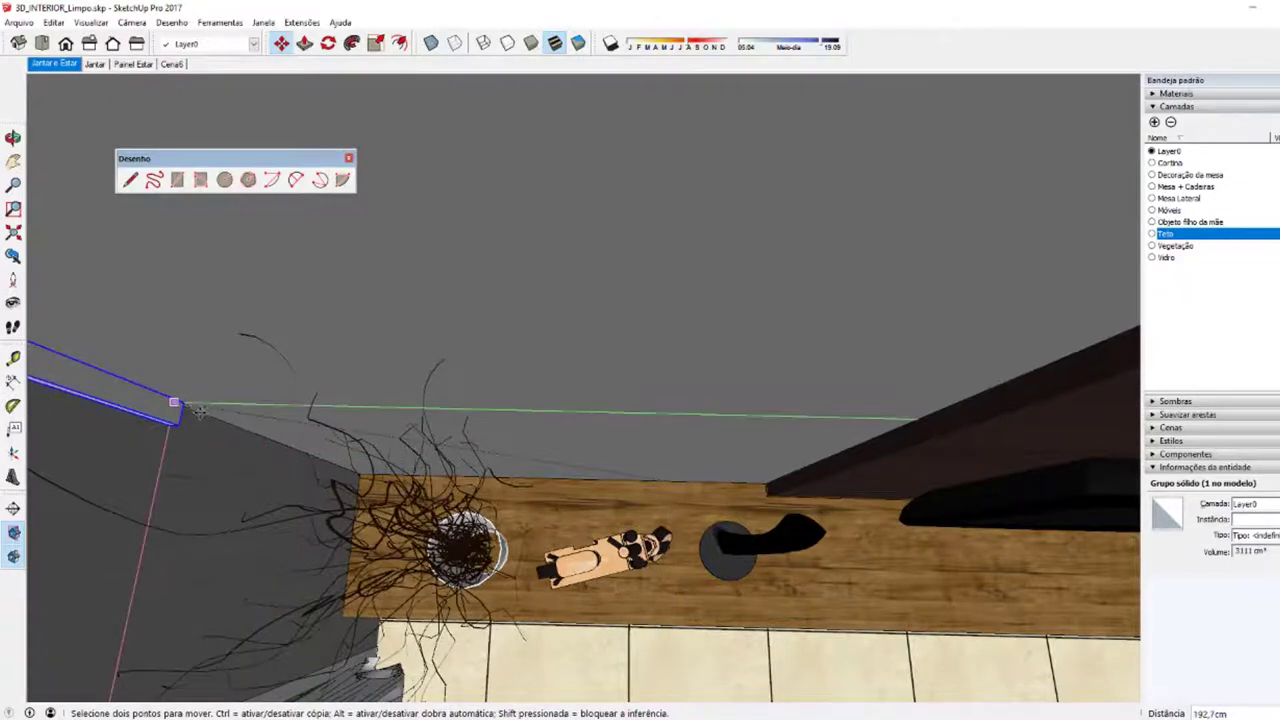
key("Escape")
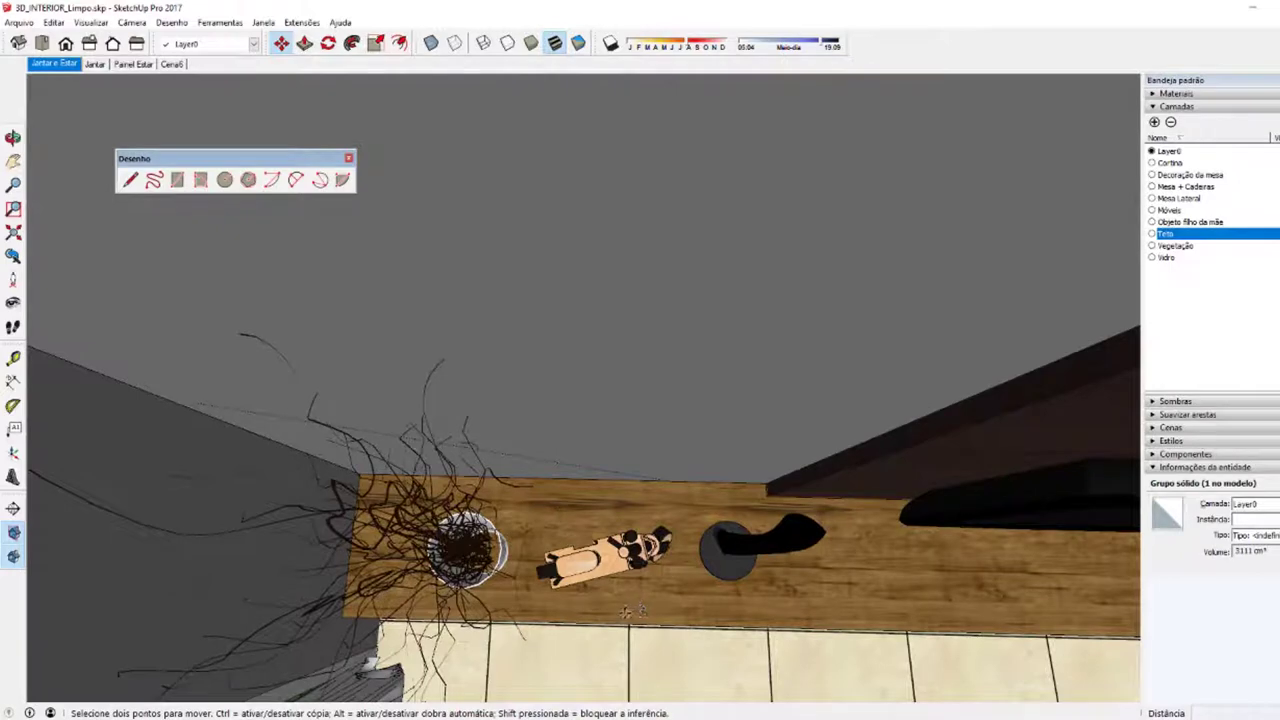
scroll(625, 612, "up", 2)
scroll(612, 590, "up", 2)
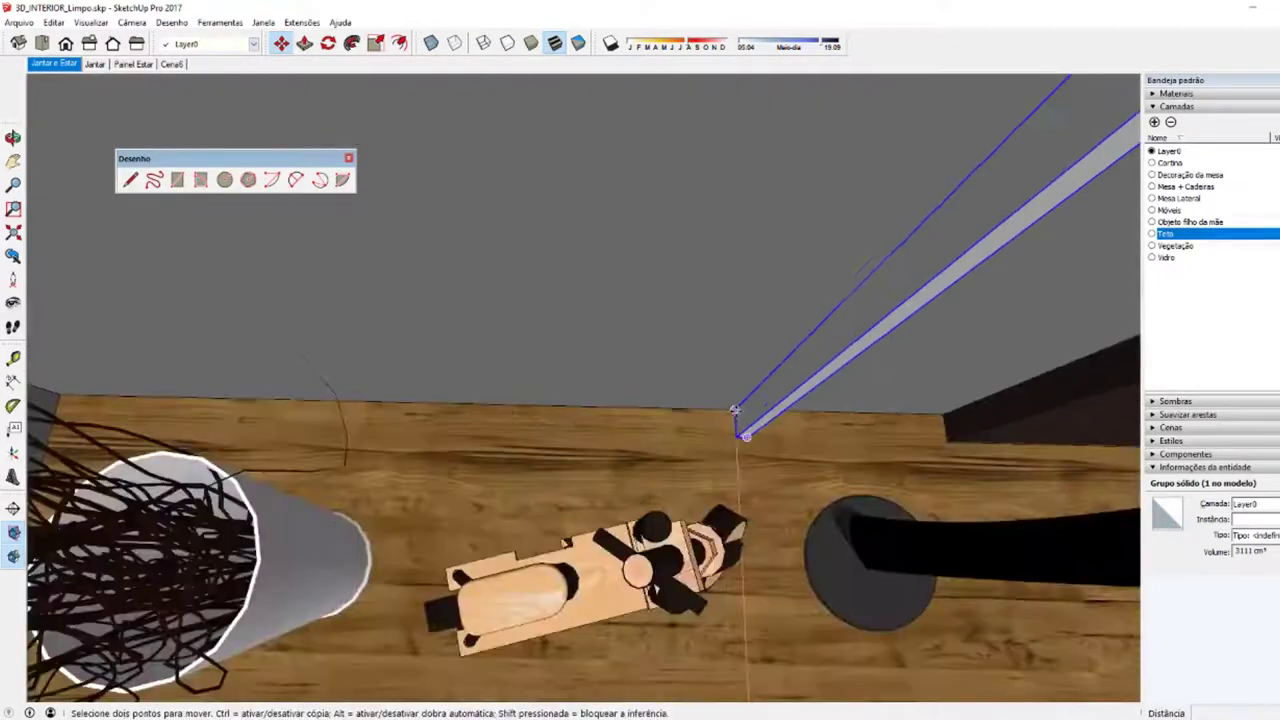
left_click(697, 410)
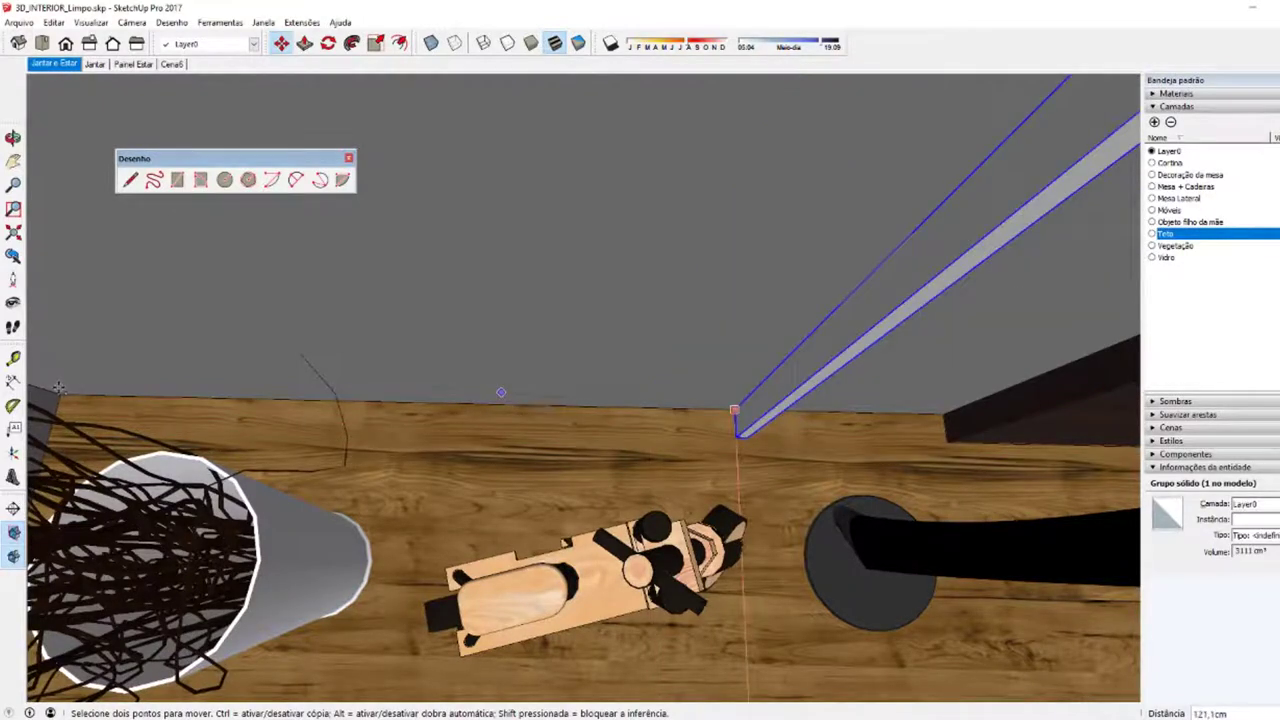
key("Escape")
Step: Zoom and orbit around the slat's base to check where it meets the countertop
scroll(805, 437, "up", 5)
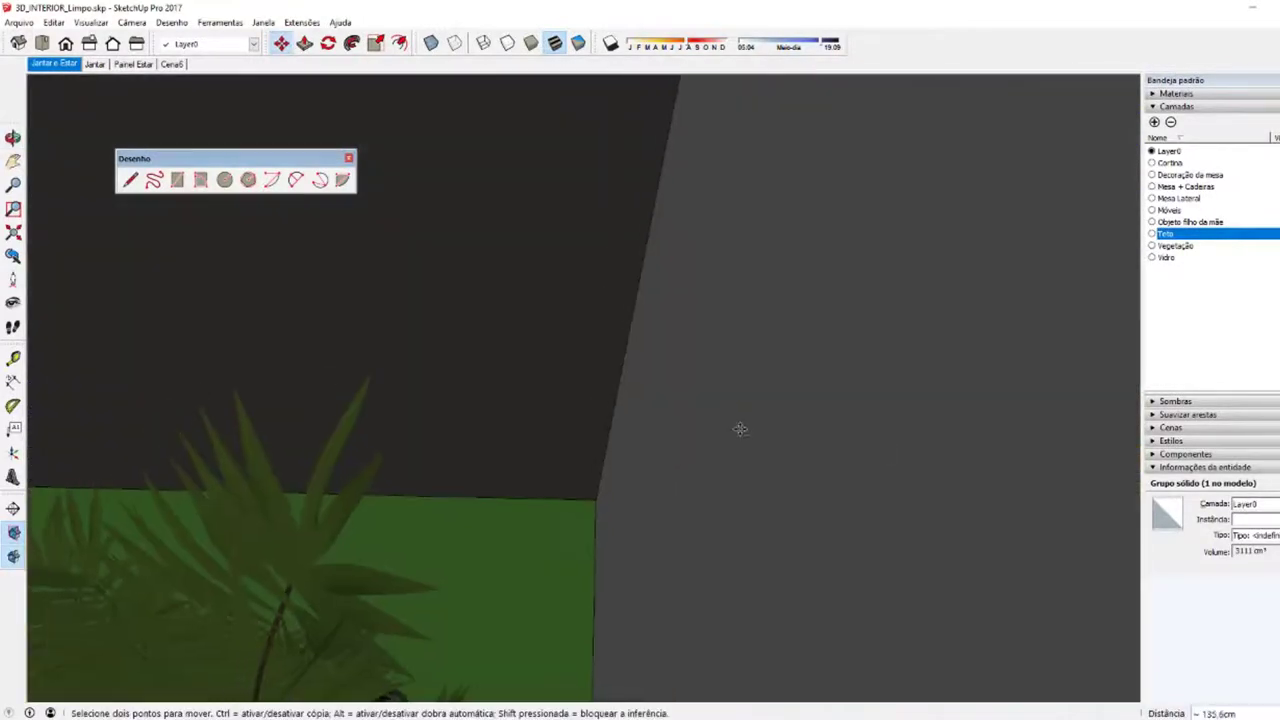
scroll(524, 440, "down", 5)
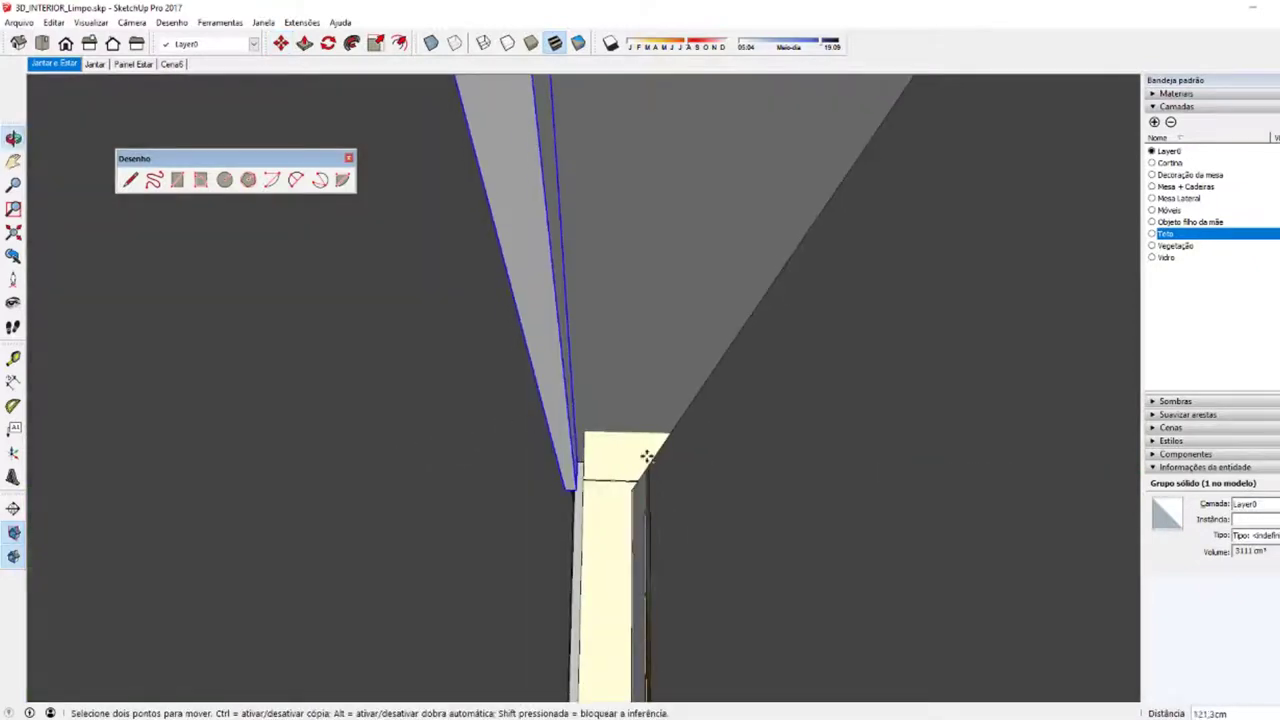
middle_click_drag(688, 458, 486, 457)
scroll(451, 457, "up", 3)
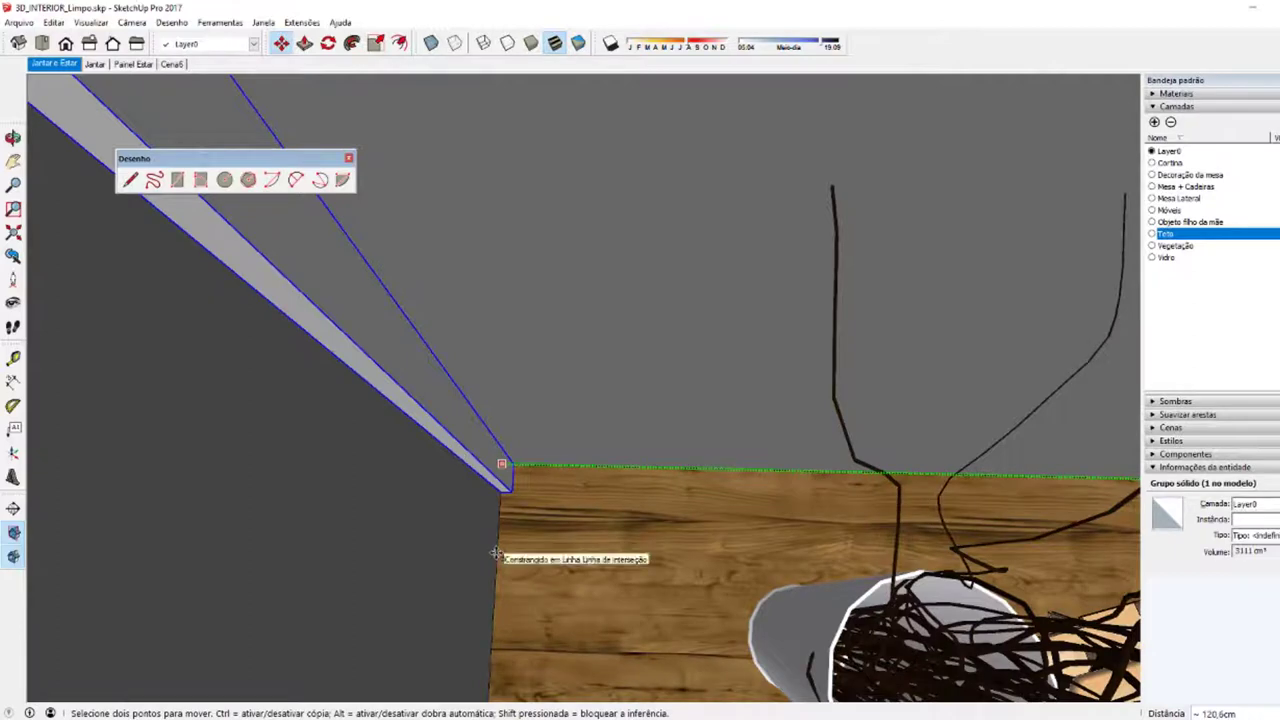
key("space")
middle_click_drag(525, 533, 526, 539)
scroll(525, 537, "down", 2)
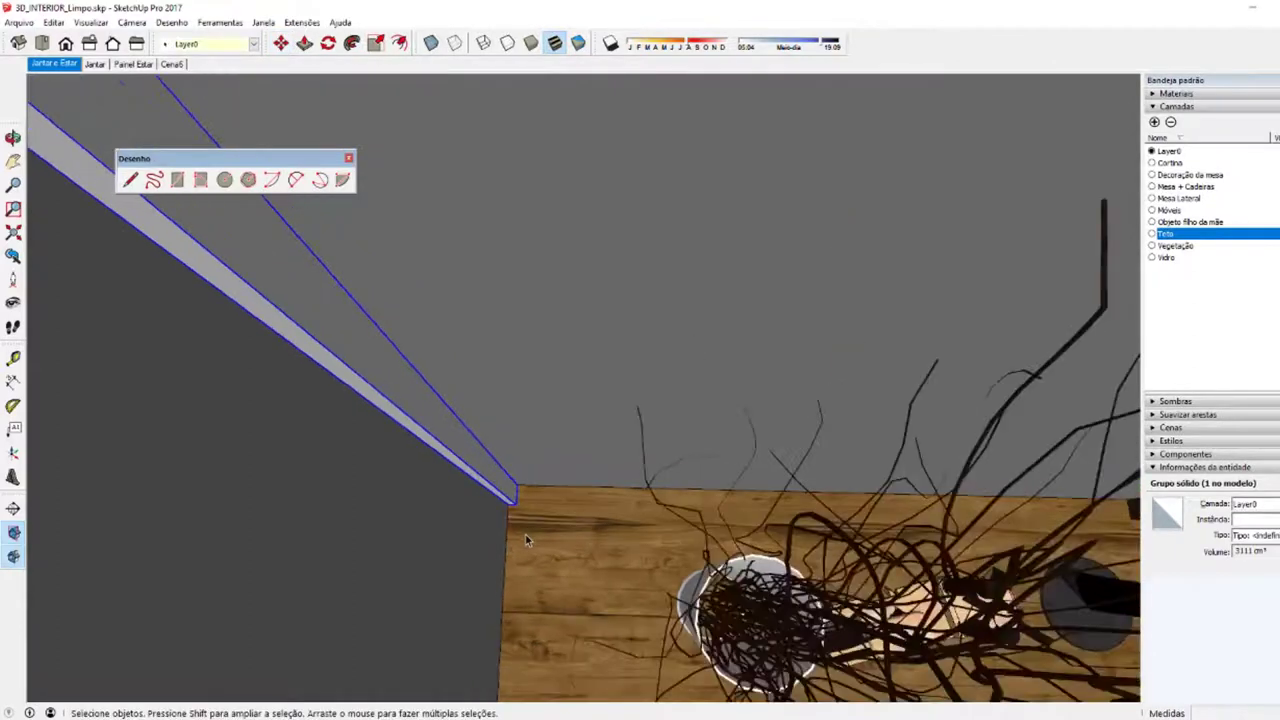
scroll(525, 537, "down", 2)
scroll(525, 537, "down", 2)
scroll(539, 441, "down", 2)
scroll(539, 441, "down", 2)
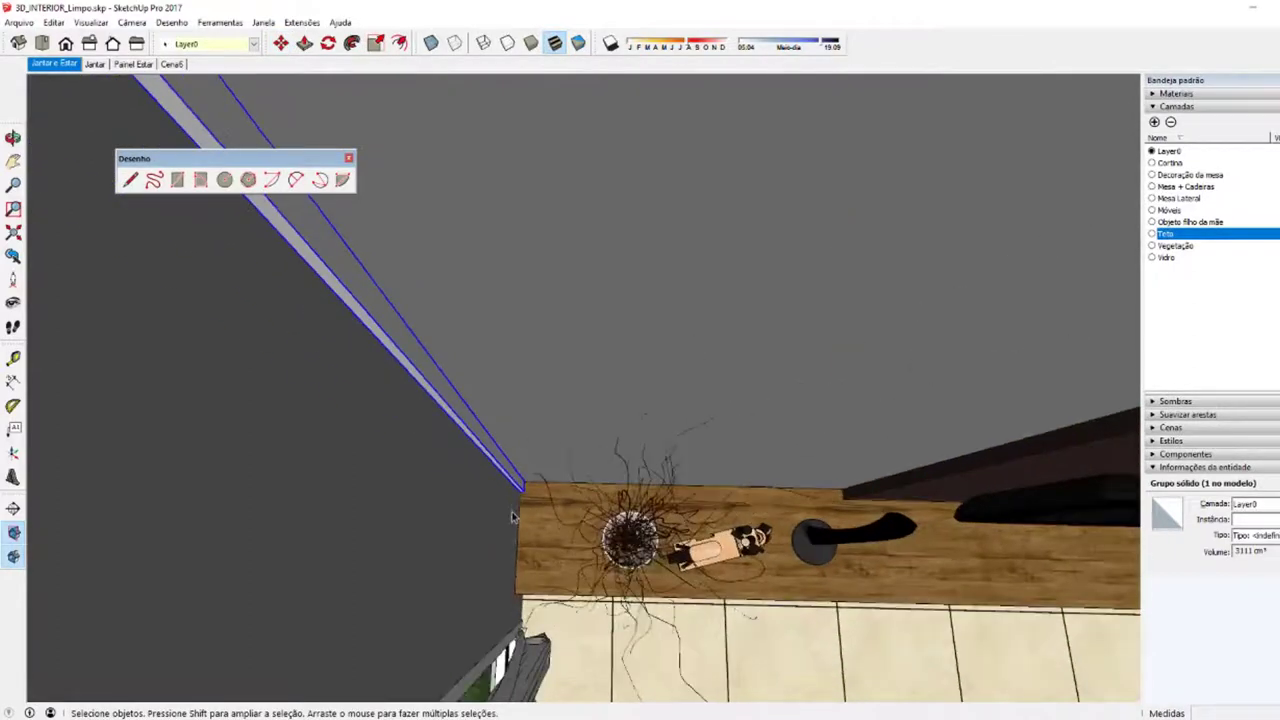
scroll(539, 441, "down", 2)
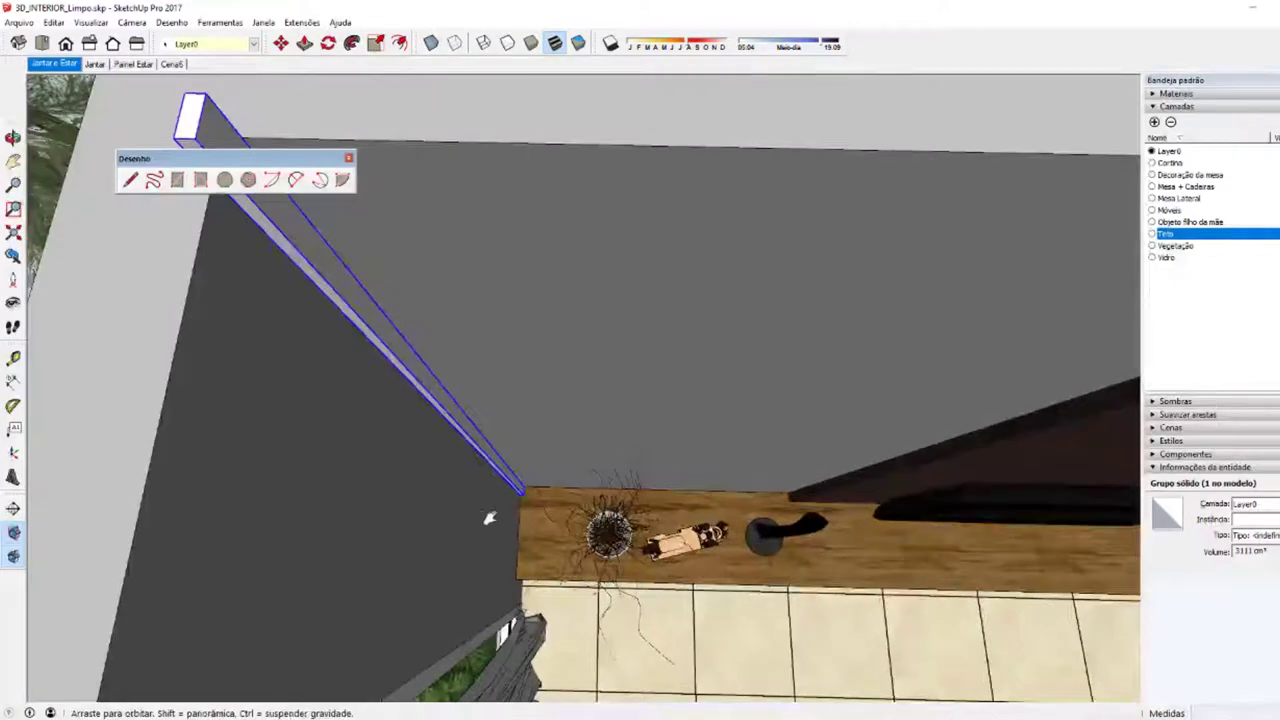
scroll(488, 517, "down", 2)
scroll(561, 517, "down", 2)
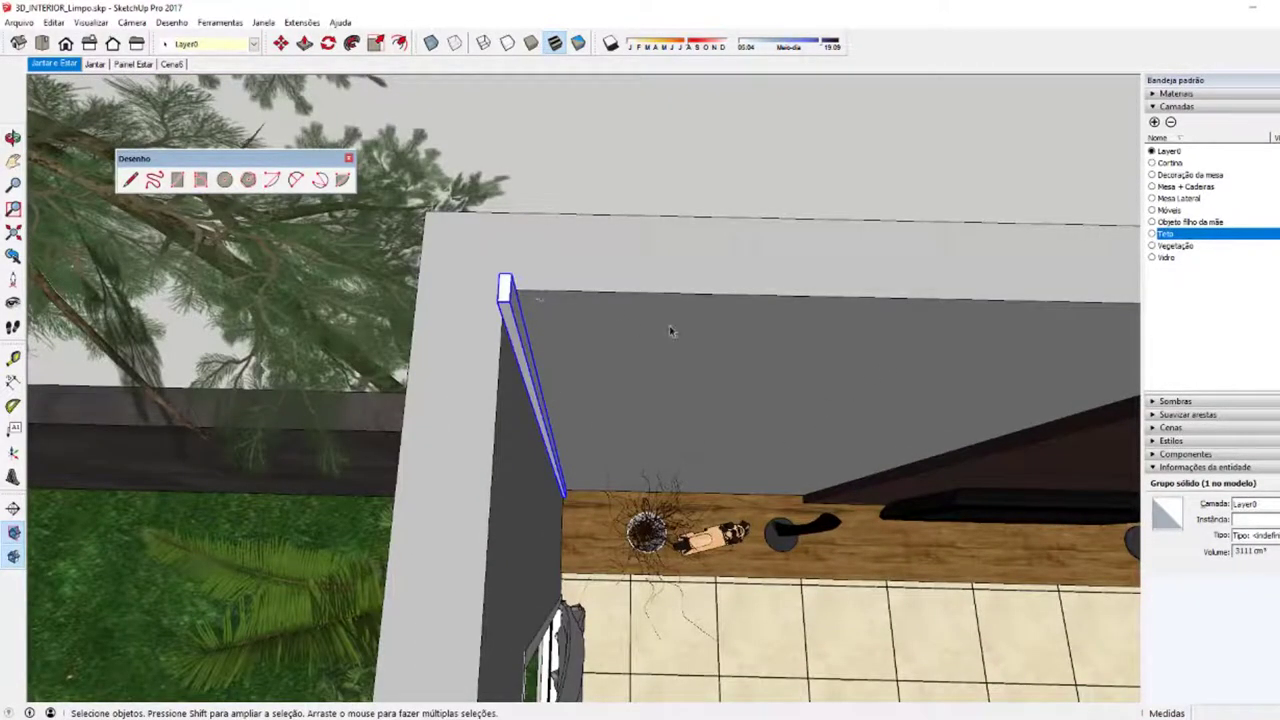
Step: Scale the corner slat to 0.98 along the blue axis, reducing its volume to 3050 cm³
mouse_move(535, 298)
middle_mouse_down()
mouse_move(443, 346)
mouse_move(480, 423)
mouse_move(508, 280)
middle_mouse_up()
key("s")
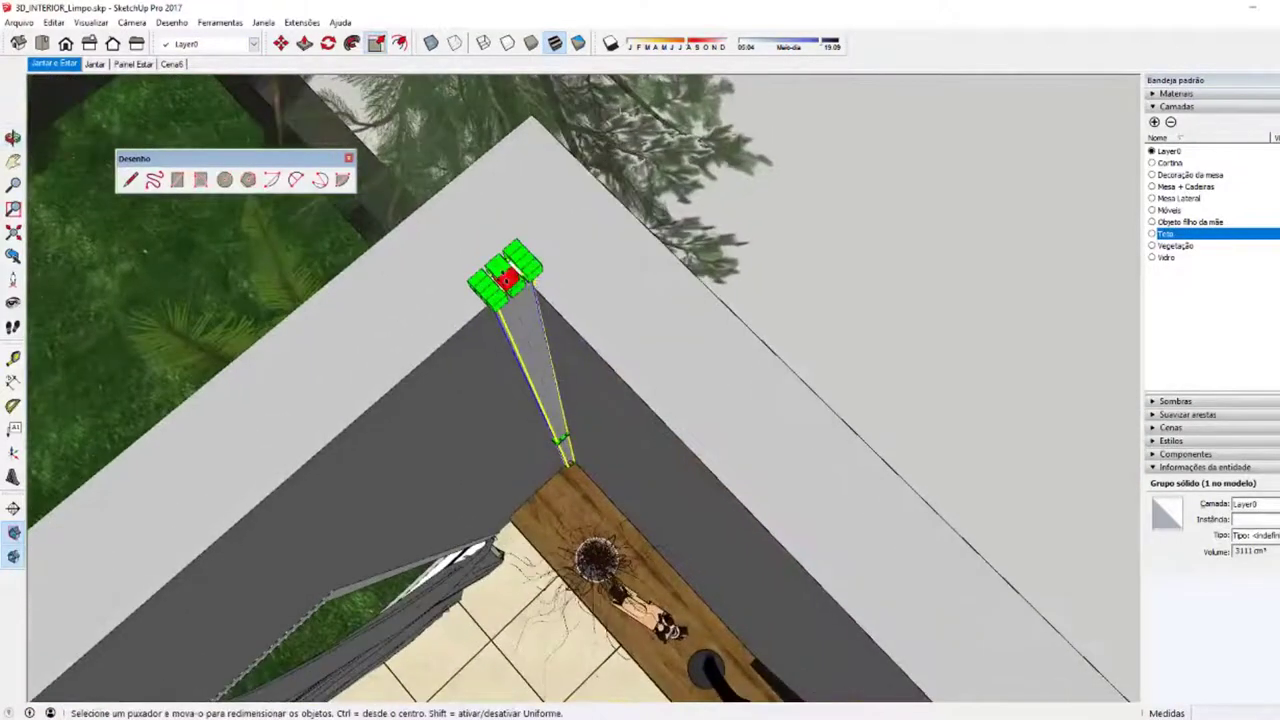
left_click(562, 317)
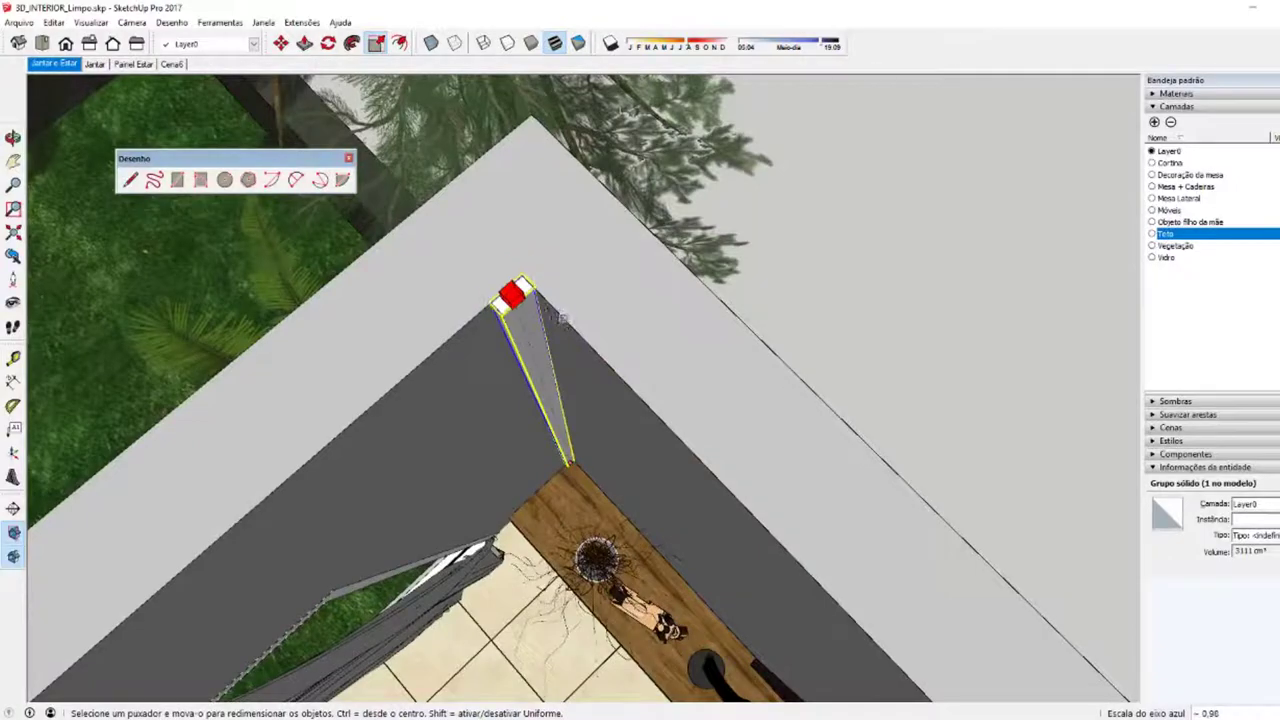
key("space")
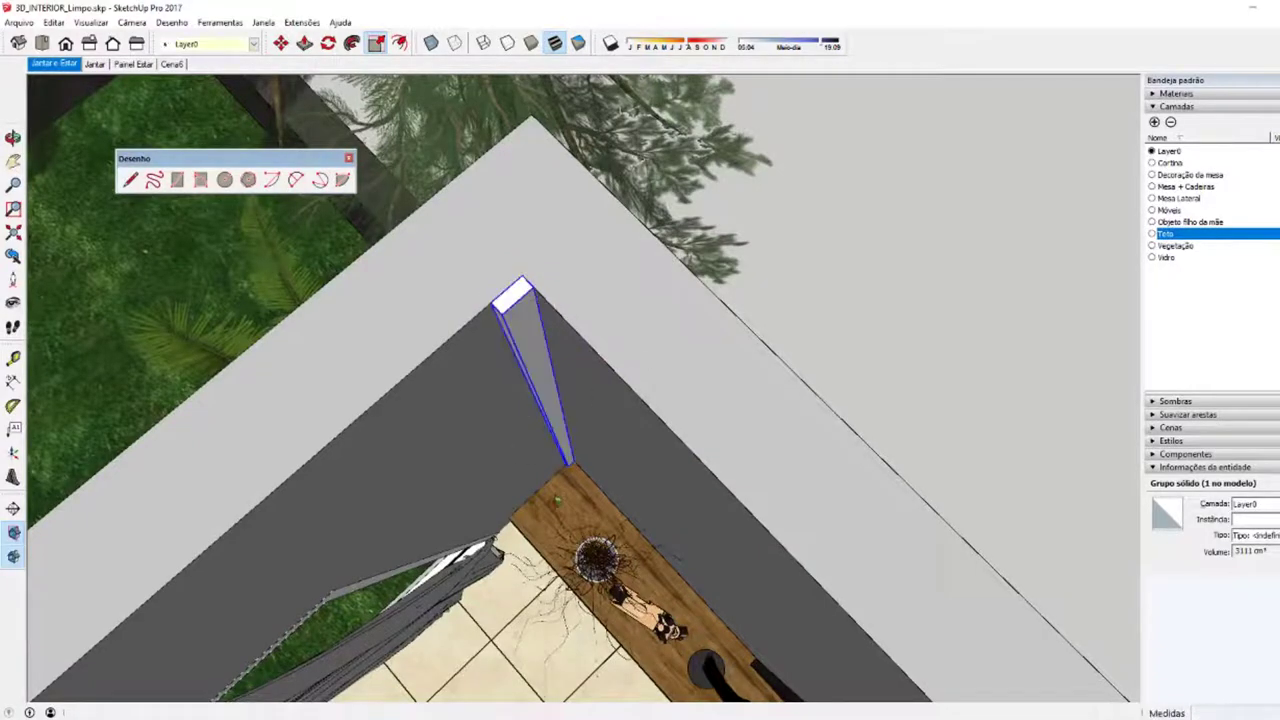
mouse_move(662, 348)
middle_mouse_down()
mouse_move(700, 371)
mouse_move(671, 443)
mouse_move(449, 333)
middle_mouse_up()
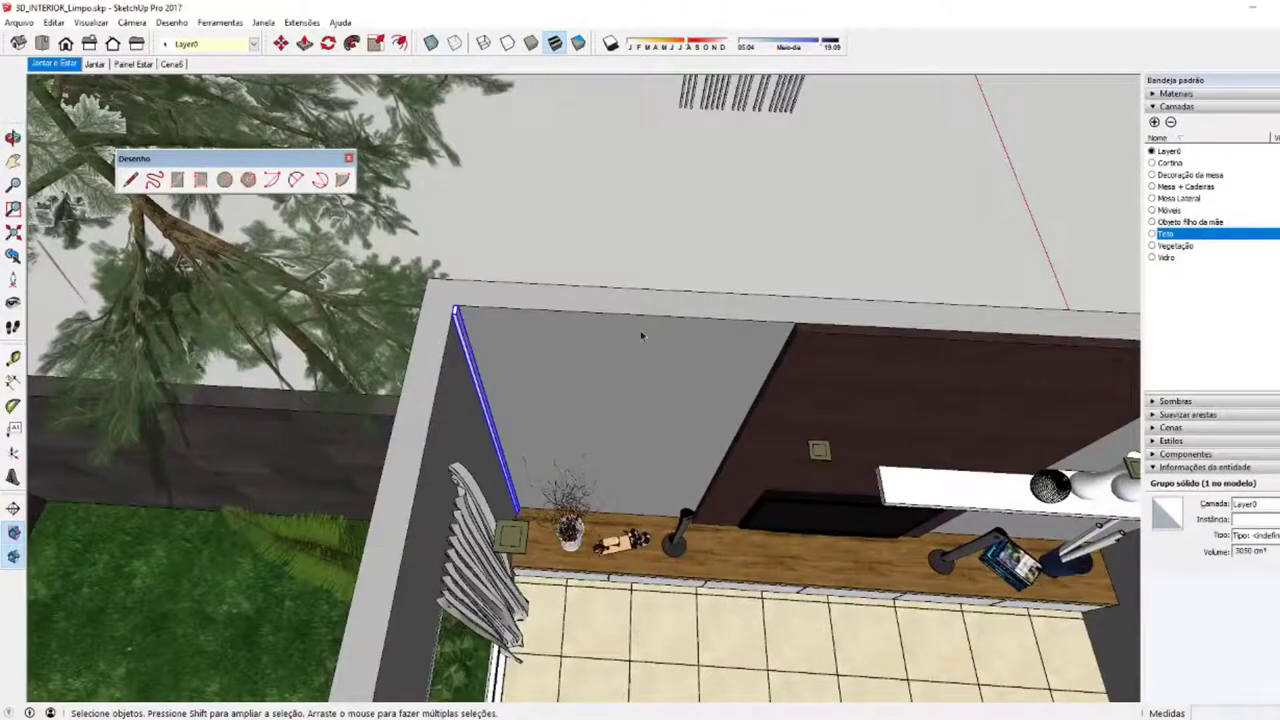
Step: Copy the slat from its top endpoint to the wall's far end and array it with /5
middle_click_drag(642, 336, 730, 274)
scroll(643, 486, "up", 1)
scroll(618, 483, "up", 1)
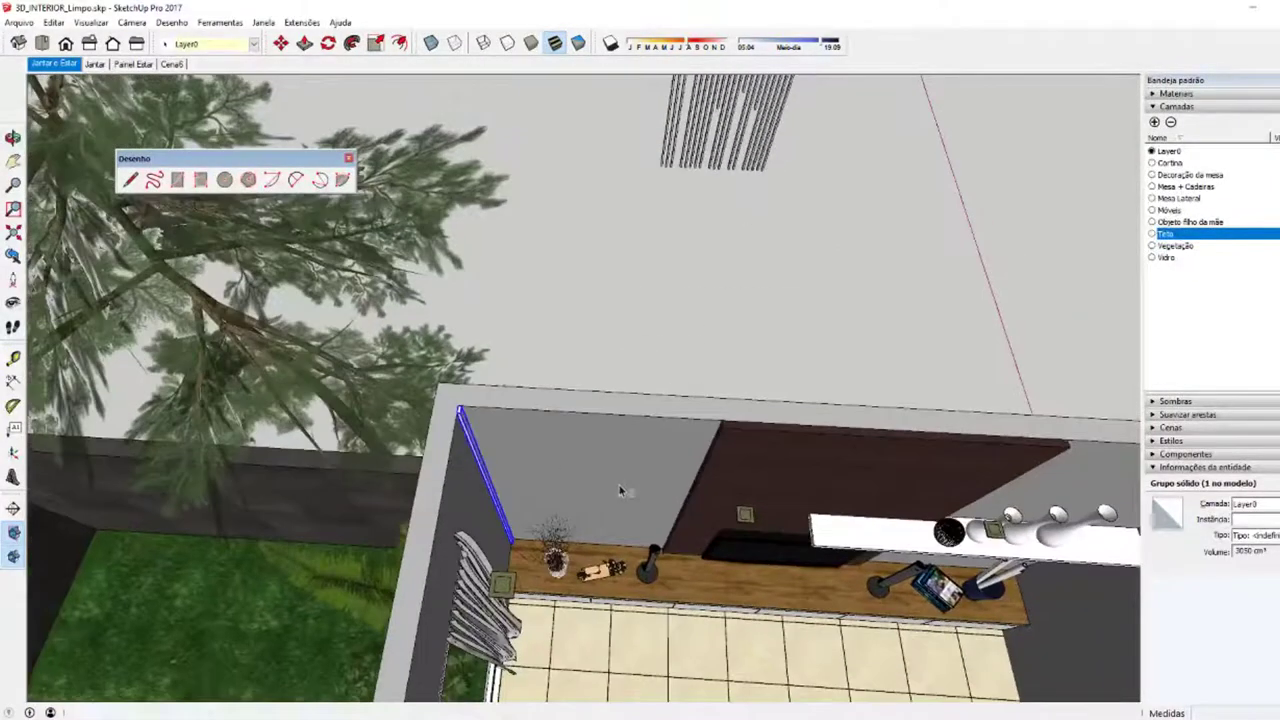
scroll(618, 483, "up", 1)
scroll(618, 483, "up", 1)
key("m")
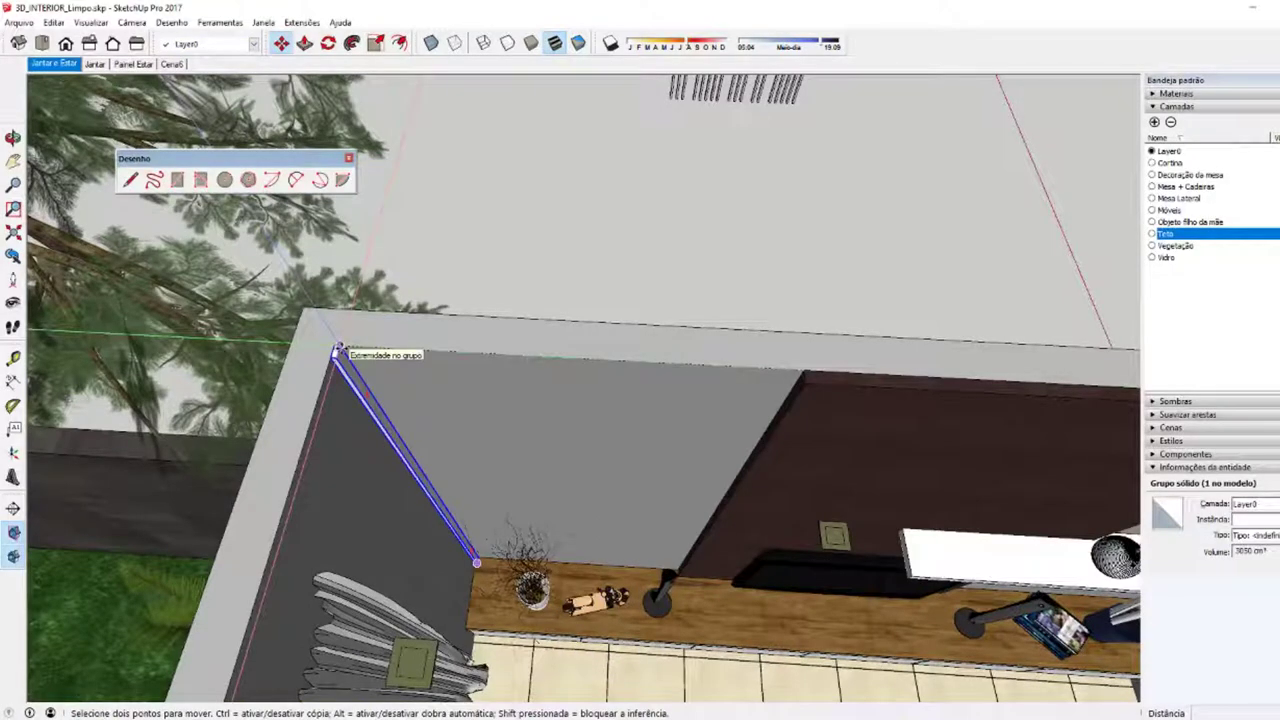
key("ctrl")
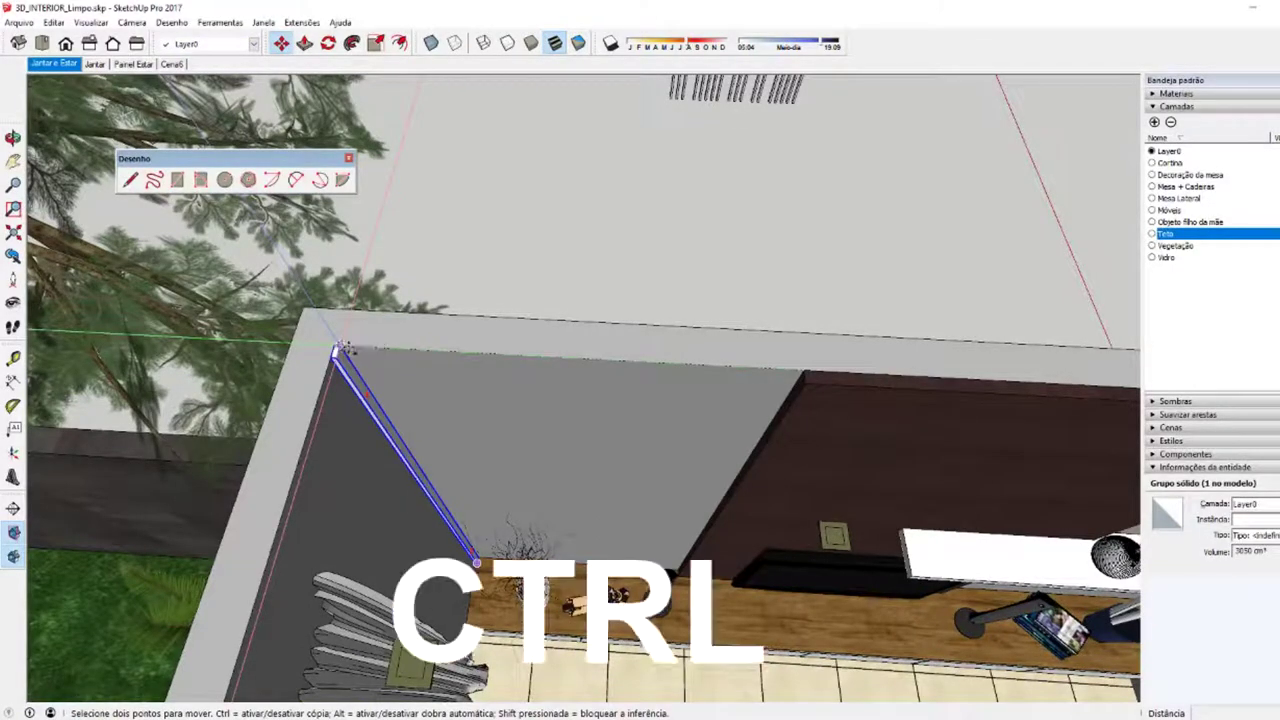
left_click(340, 349)
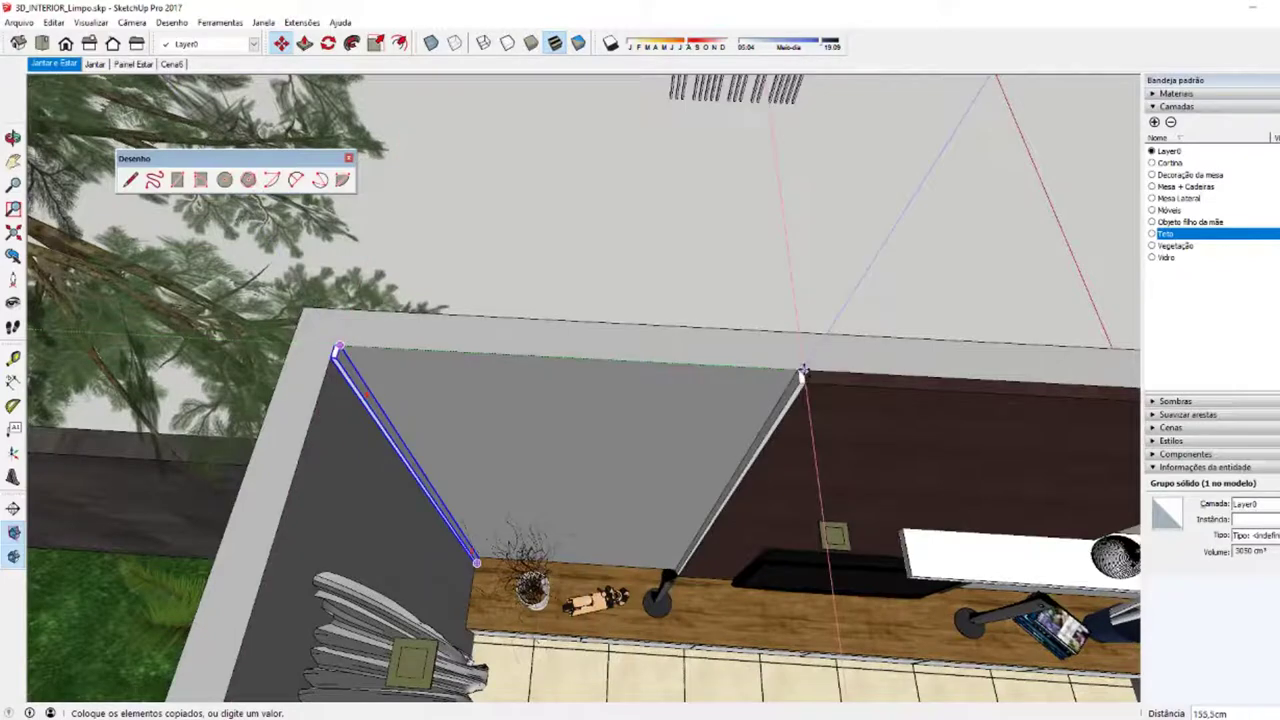
left_click(805, 372)
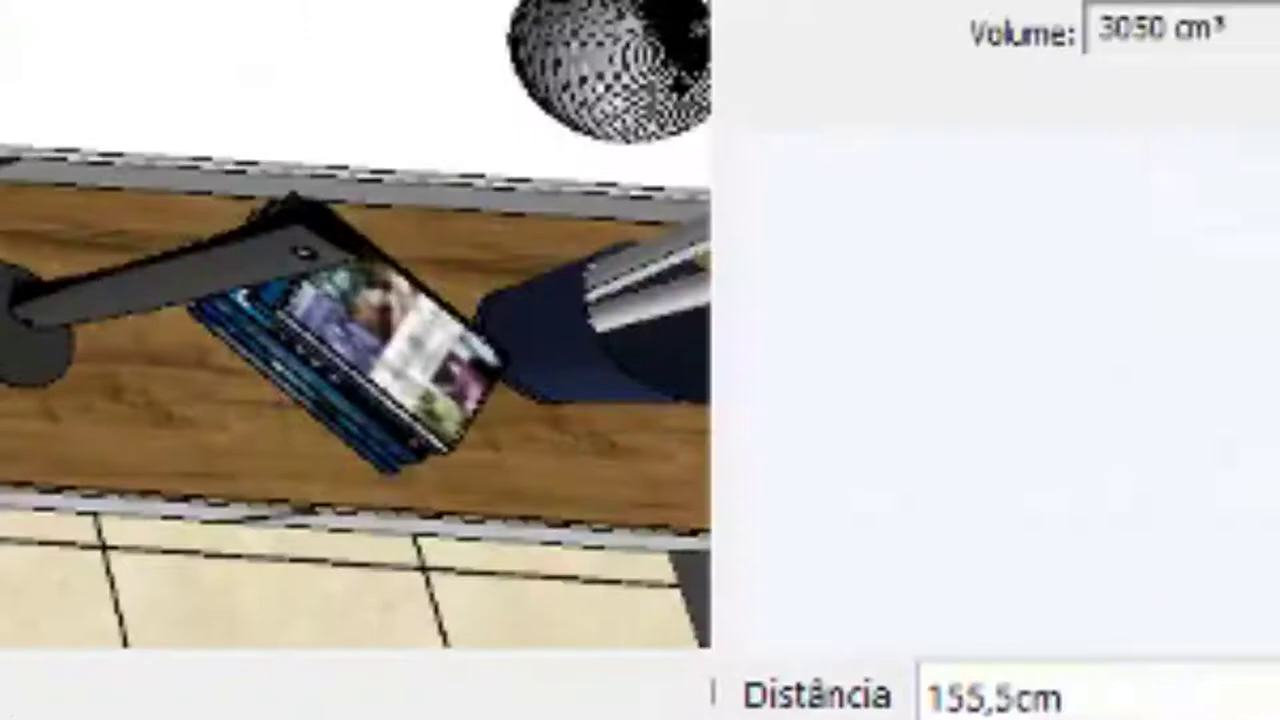
type("/")
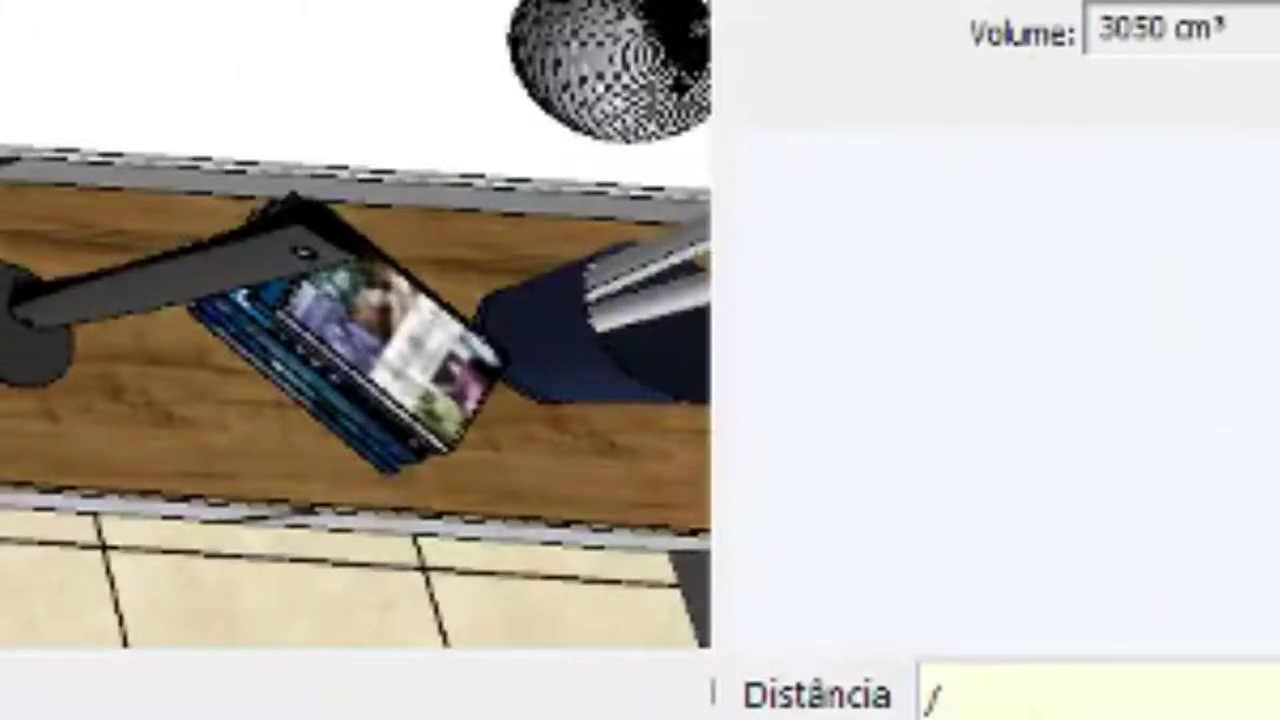
type("5")
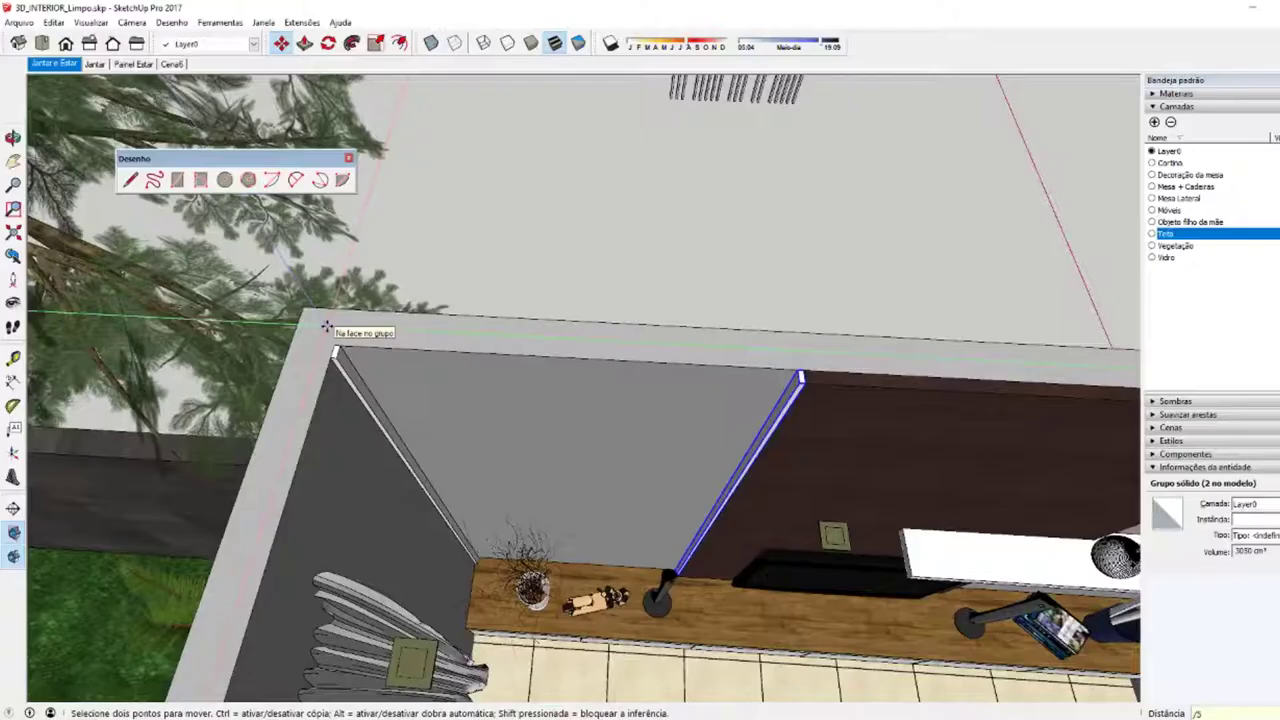
key("Return")
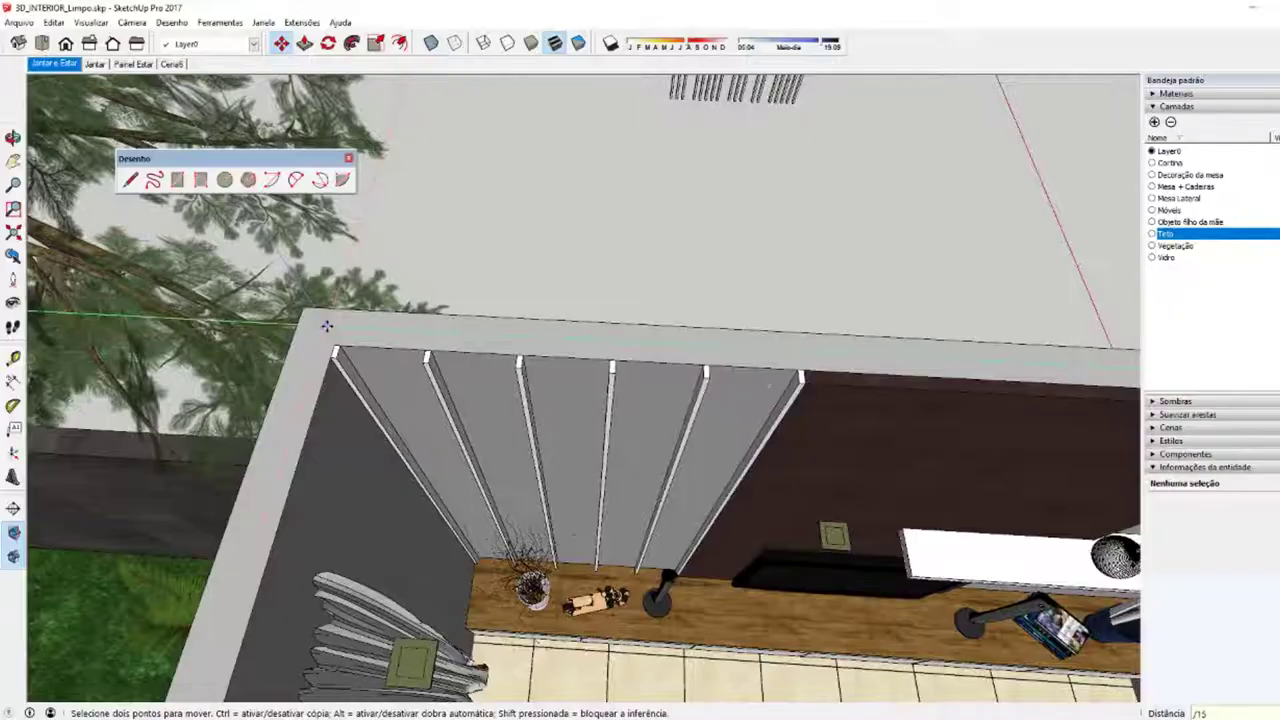
Step: Redivide the slat array into 15, then 20 spaces, and orbit up to the ceiling slats
key("Return")
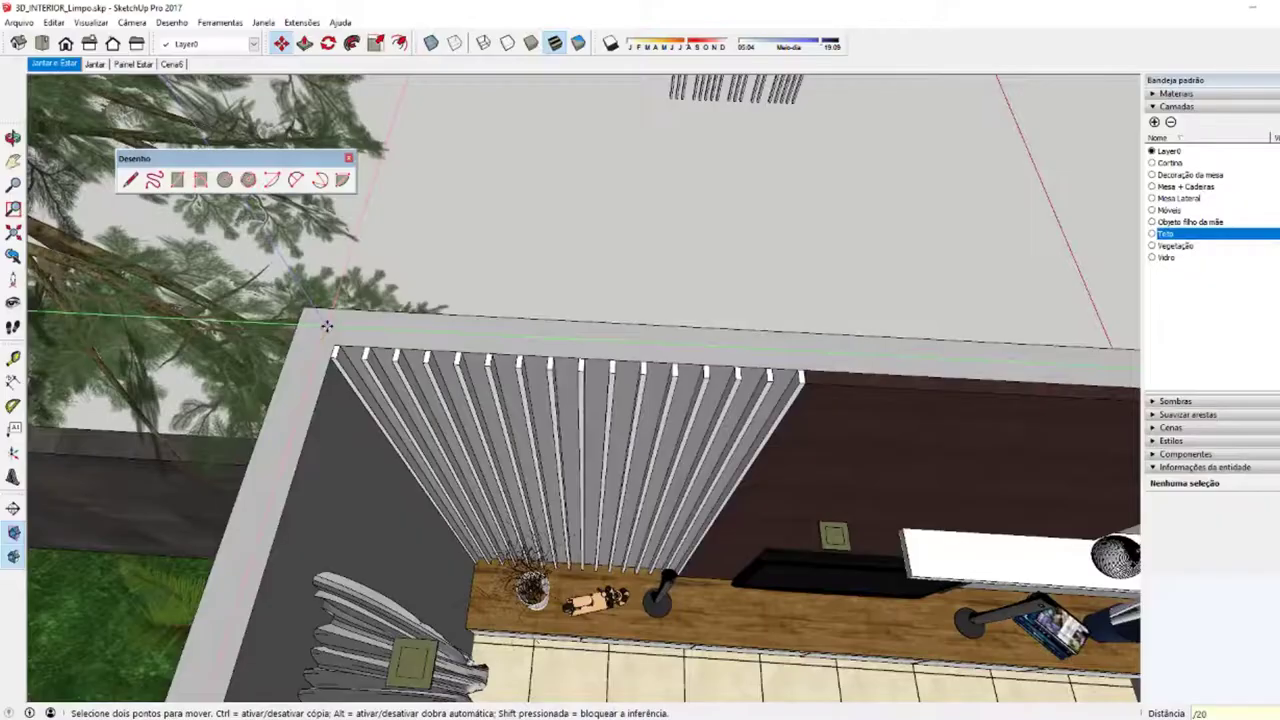
key("Return")
key("space")
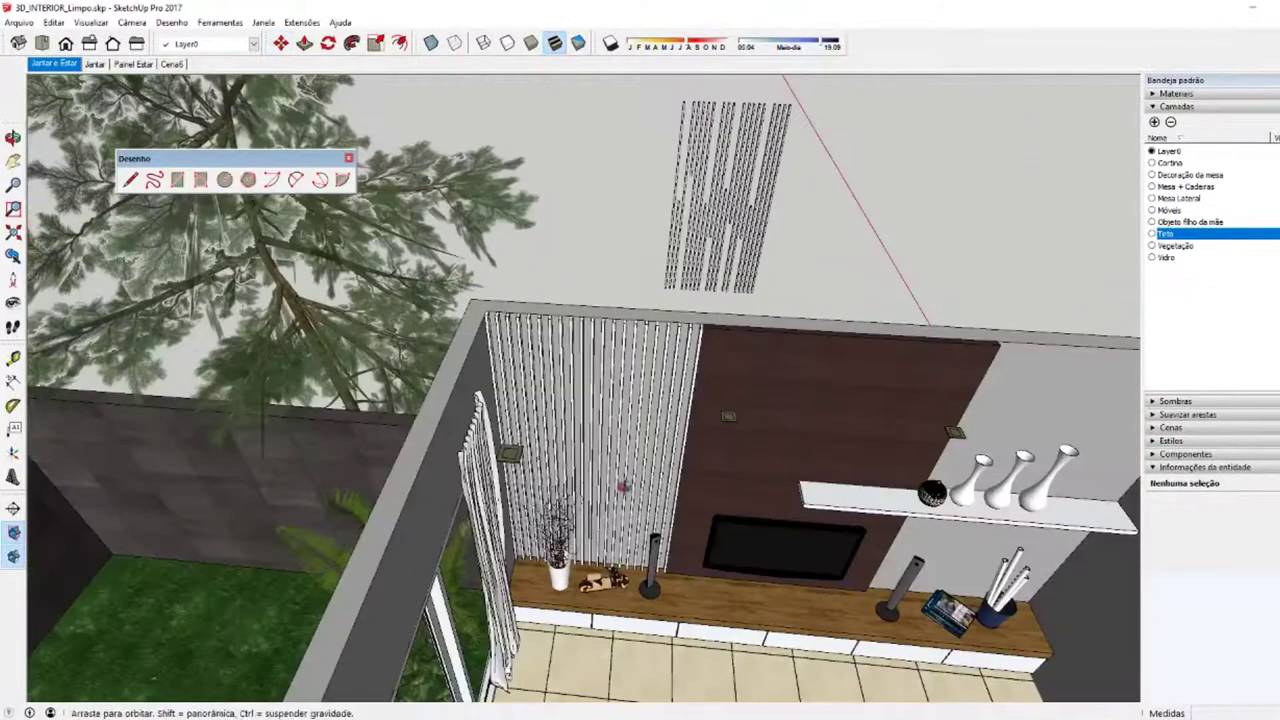
middle_click_drag(632, 462, 614, 477)
middle_click_drag(597, 387, 701, 196)
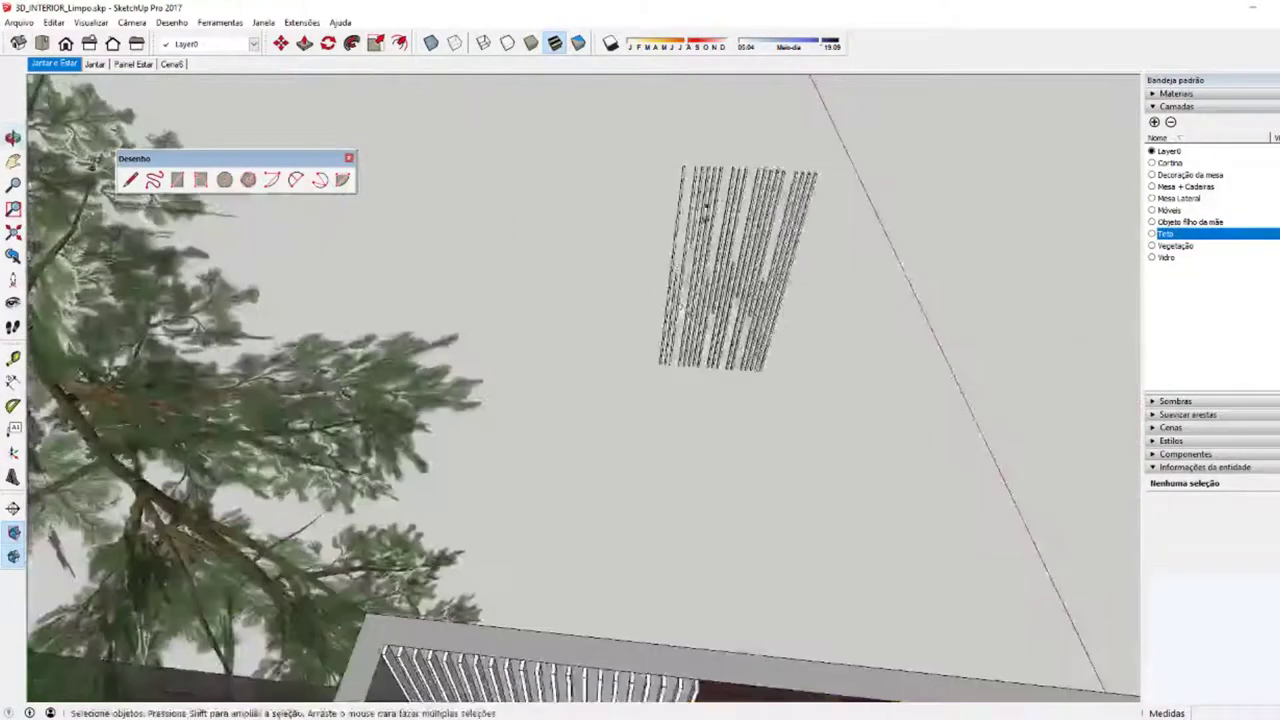
mouse_move(740, 134)
middle_mouse_down()
mouse_move(930, 227)
mouse_move(566, 309)
mouse_move(533, 232)
middle_mouse_up()
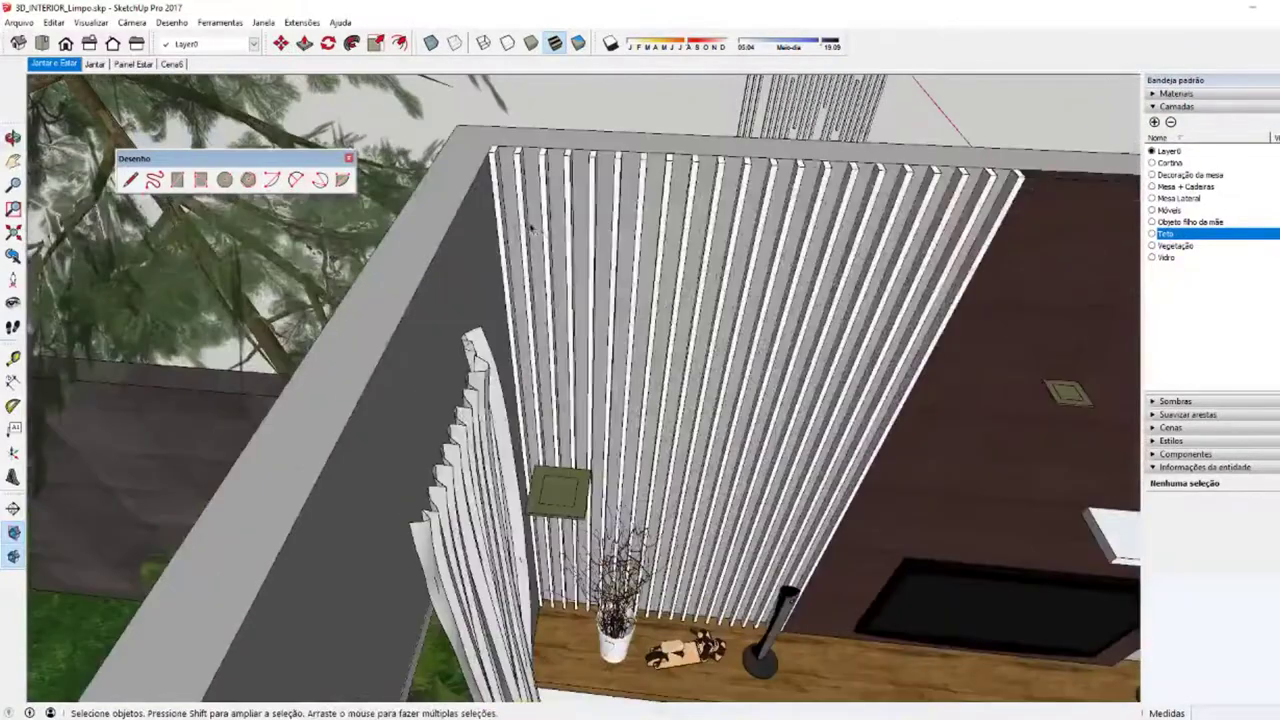
Step: Scale the corner ceiling slat to about 0.80 of its length, then switch to the 'Sem nome' model
left_click(530, 325)
mouse_move(528, 325)
middle_mouse_down()
mouse_move(549, 297)
mouse_move(566, 462)
middle_mouse_up()
key("s")
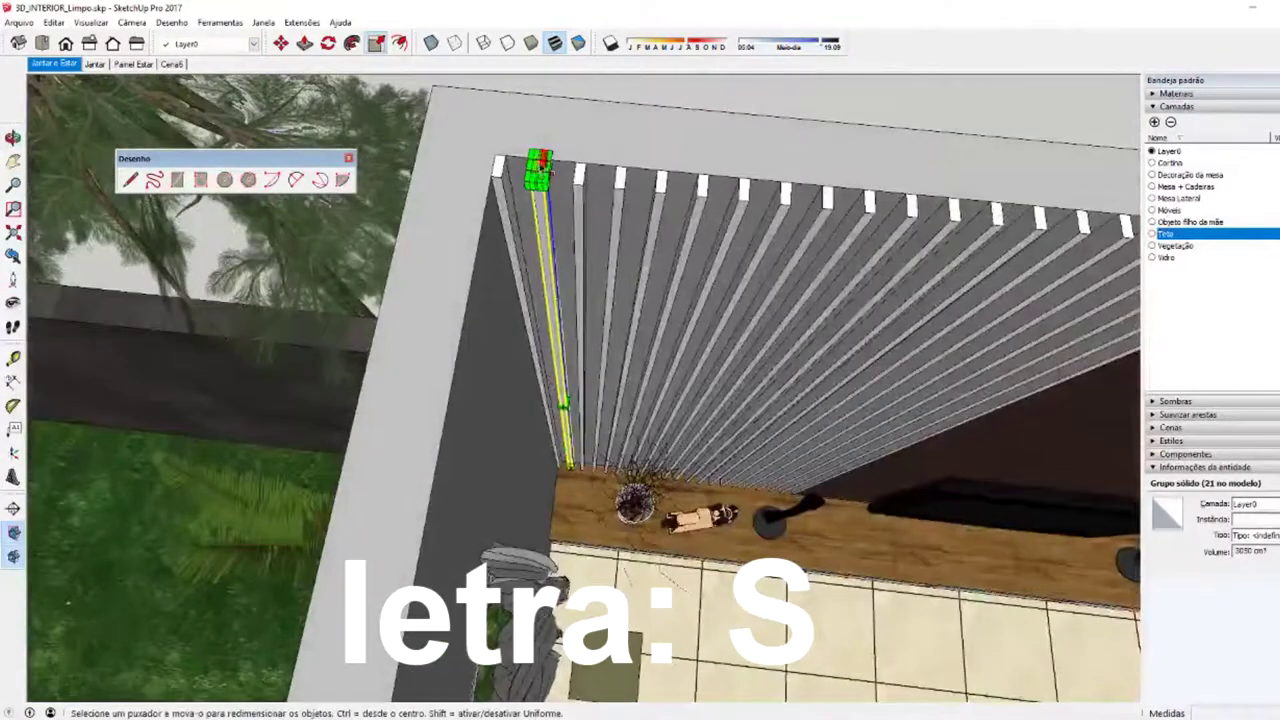
scroll(572, 460, "up", 2)
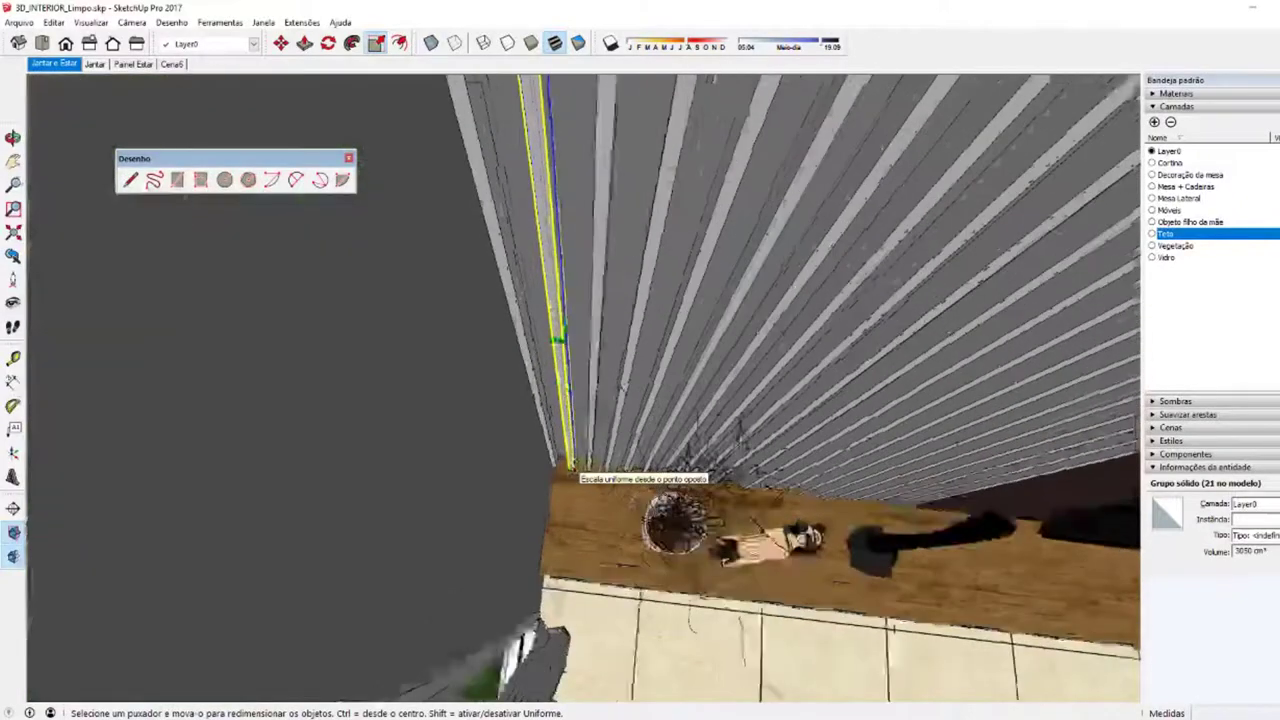
scroll(571, 462, "up", 2)
scroll(570, 465, "up", 2)
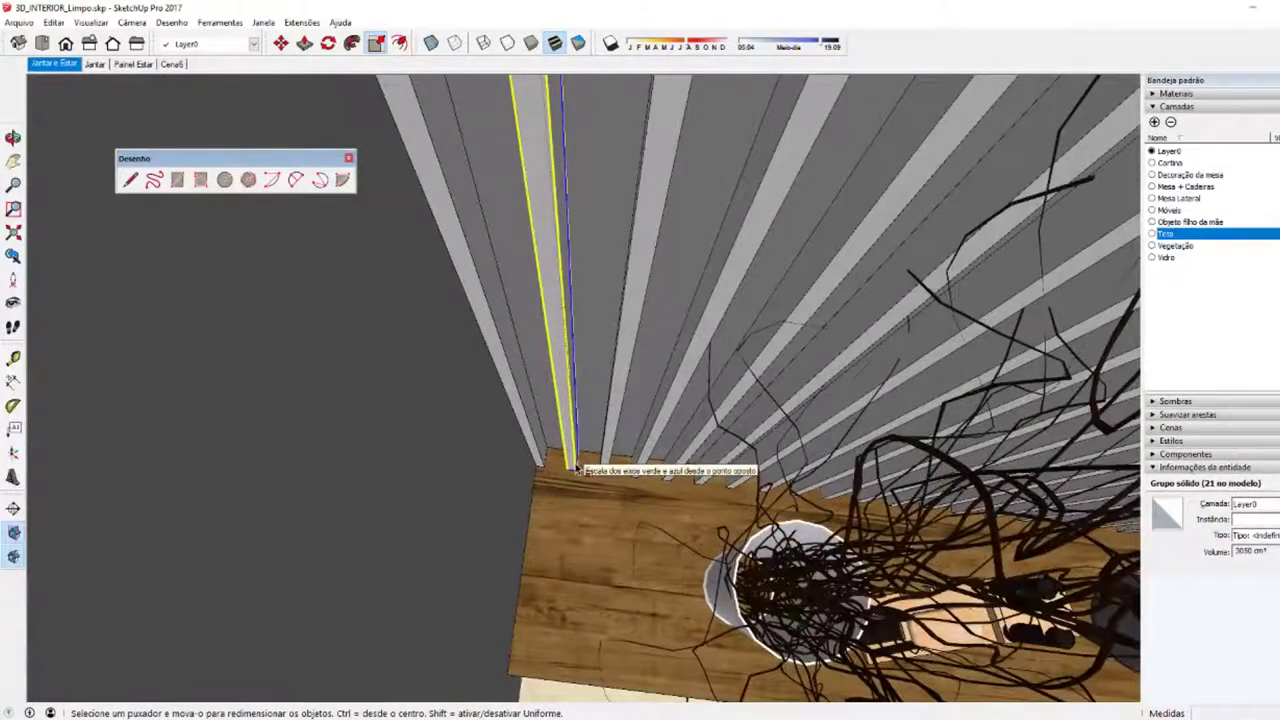
scroll(571, 466, "up", 1)
scroll(573, 467, "up", 1)
left_click_drag(573, 467, 565, 390)
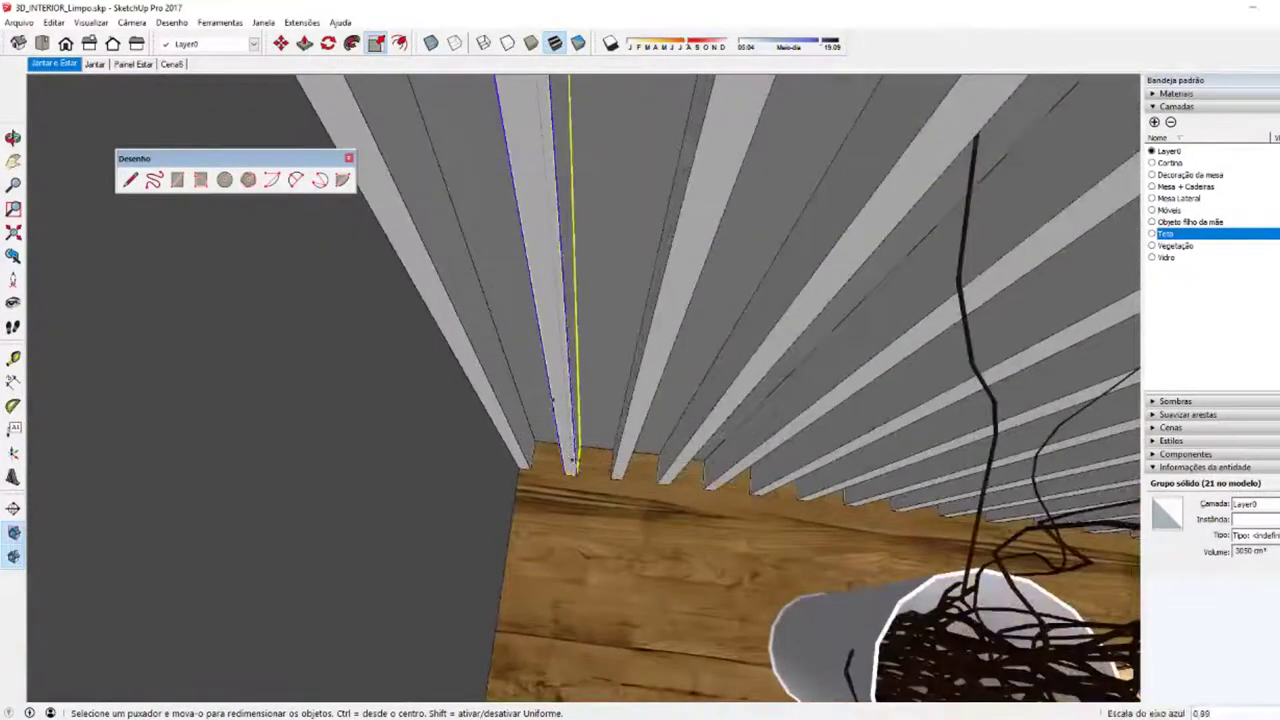
left_click_drag(572, 335, 616, 318)
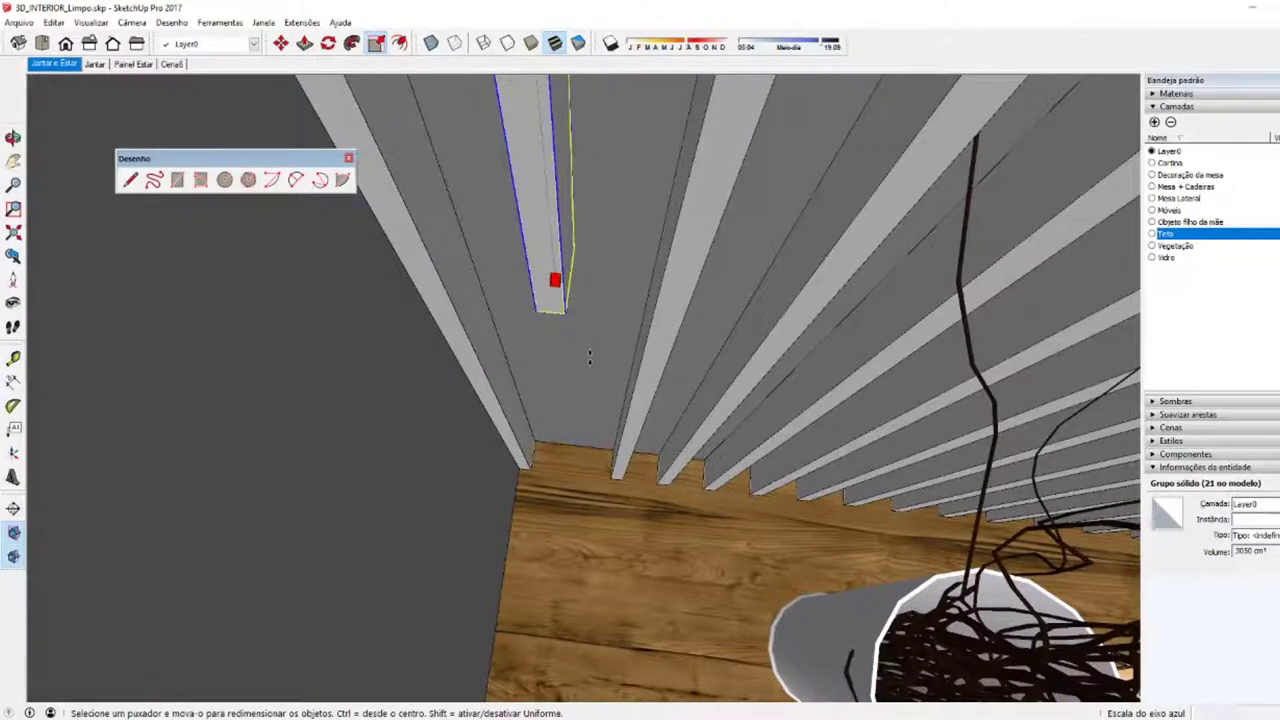
scroll(590, 346, "down", 1)
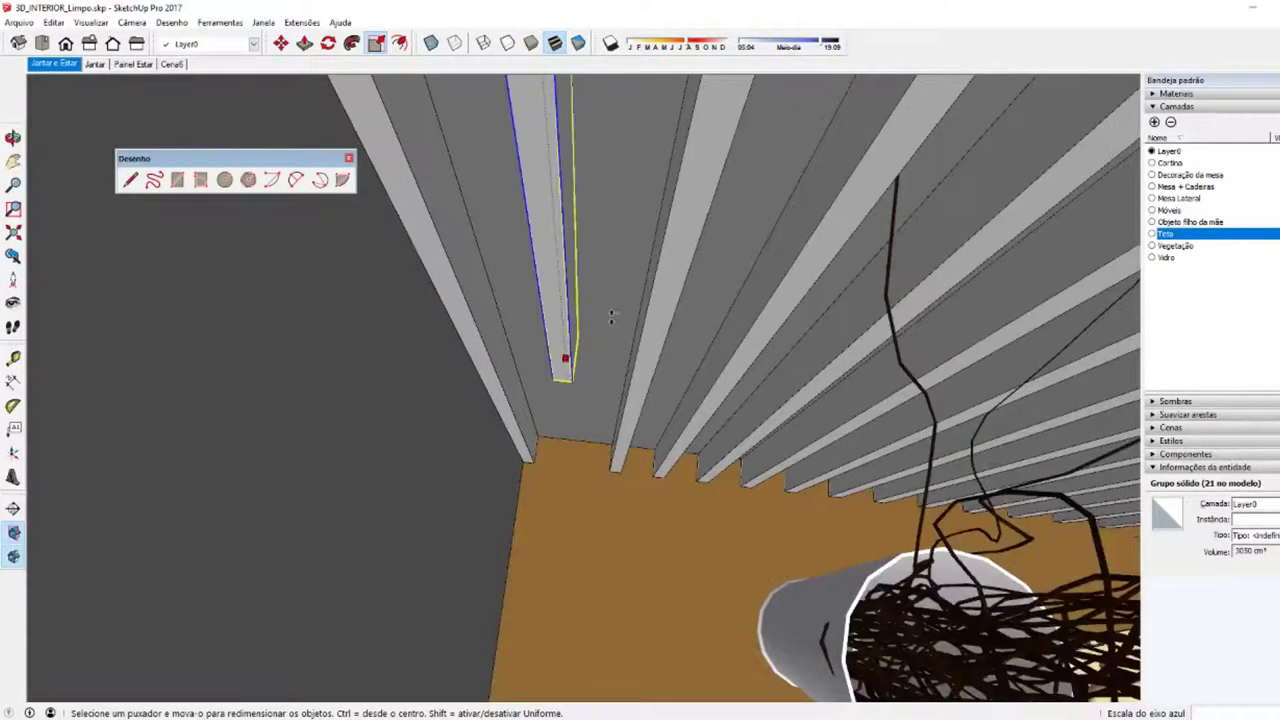
scroll(610, 317, "down", 2)
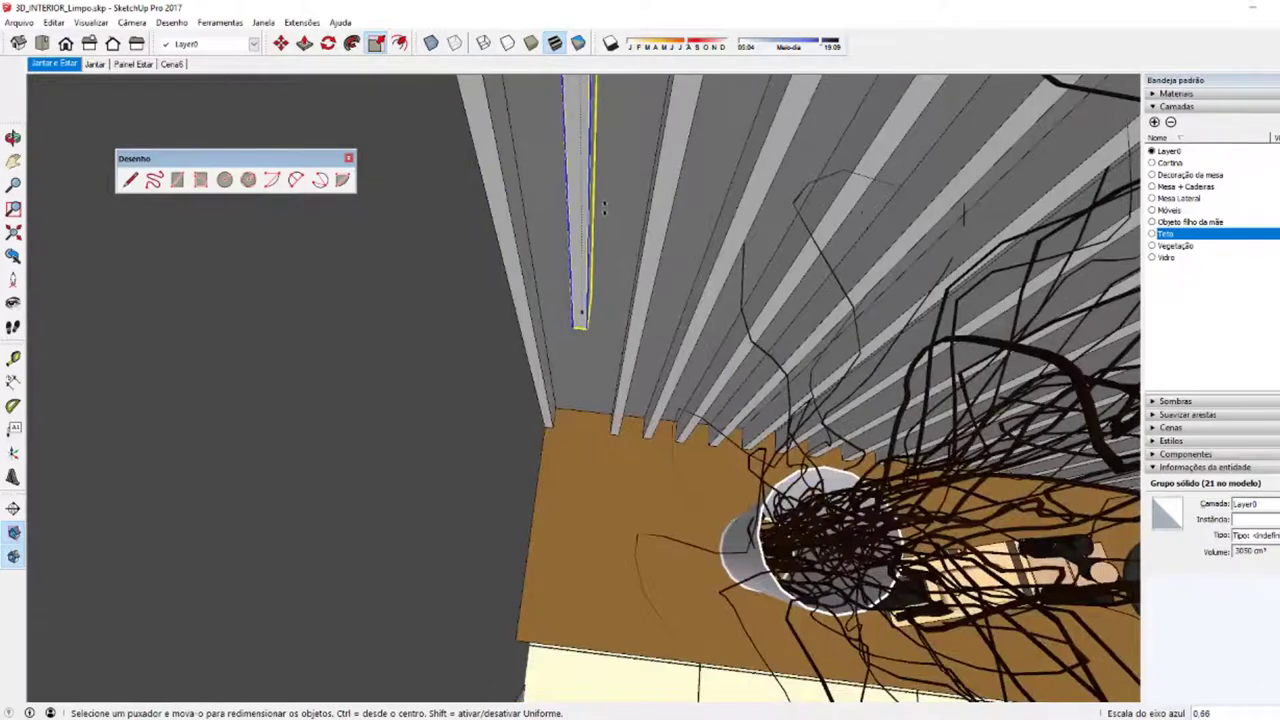
scroll(604, 207, "down", 2)
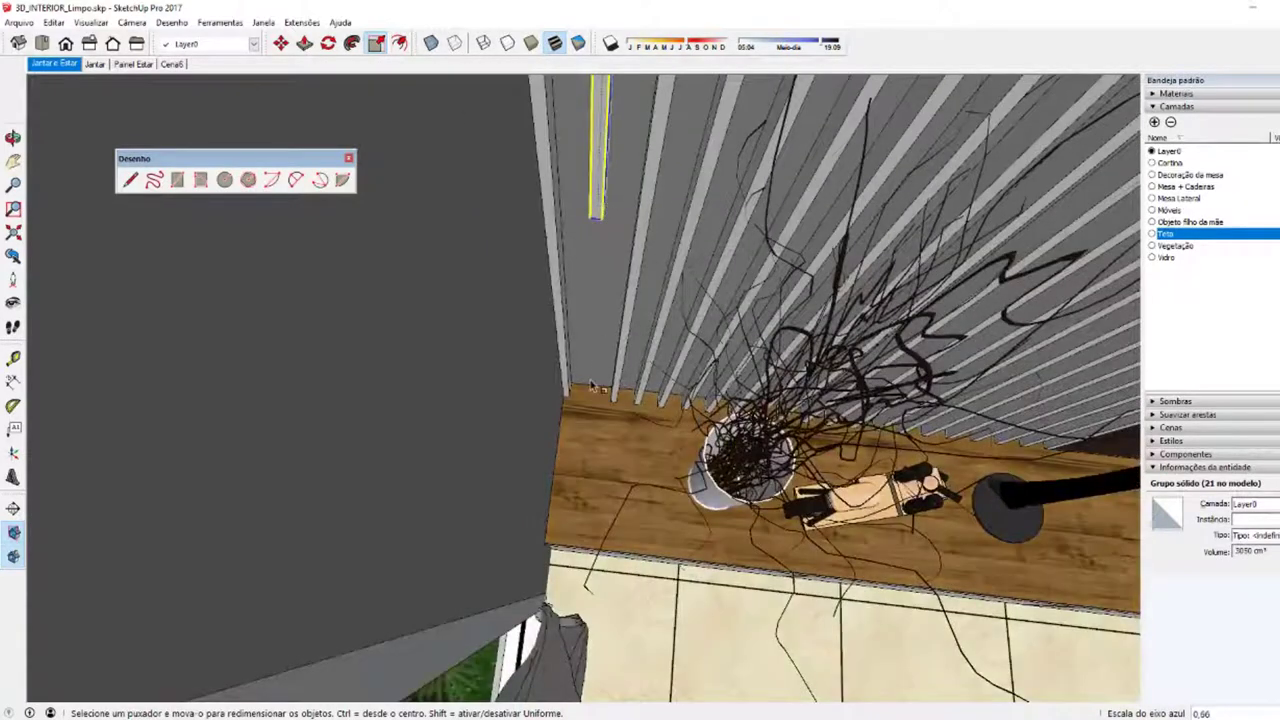
key("space")
scroll(600, 355, "up", 2)
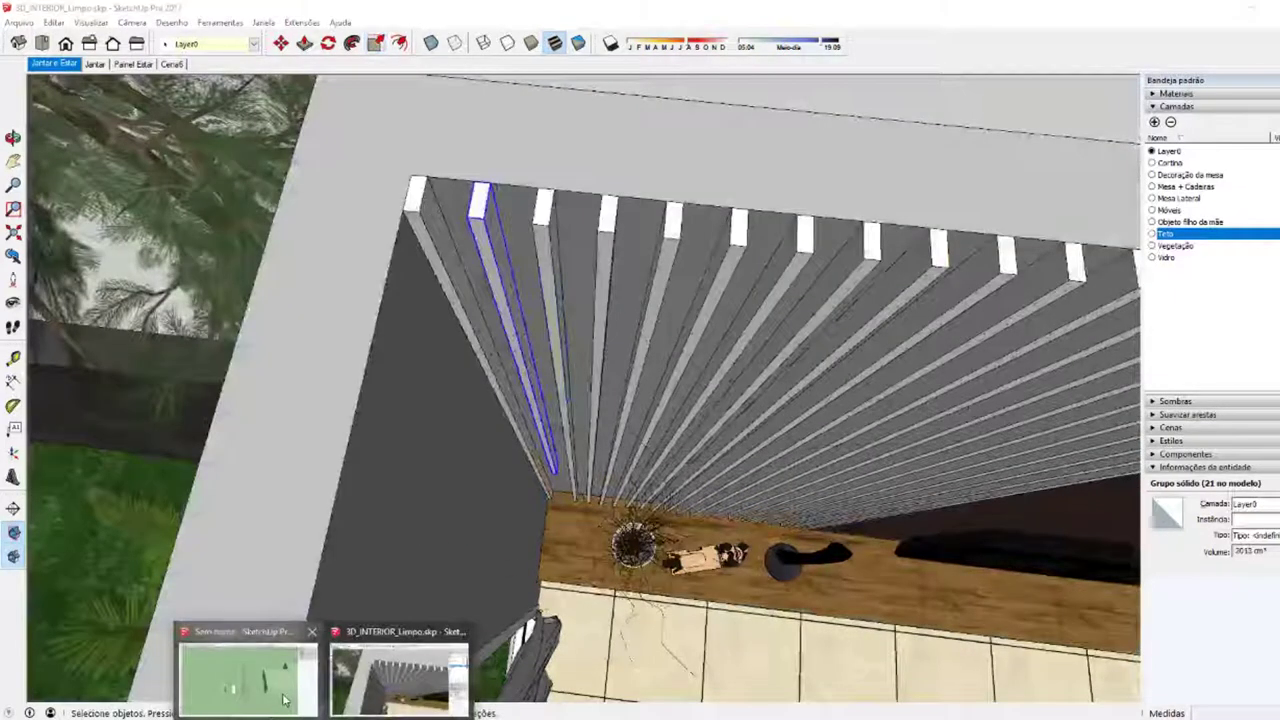
left_click(284, 700)
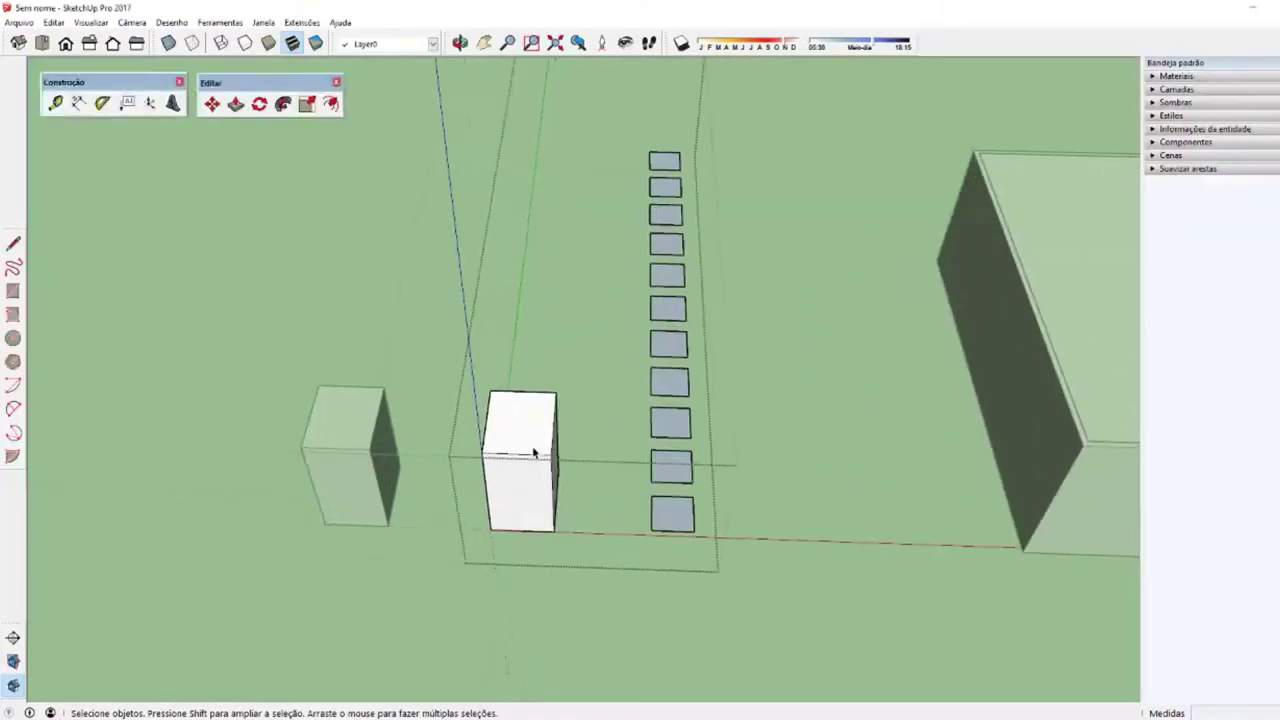
left_click(522, 441)
double_click(522, 441)
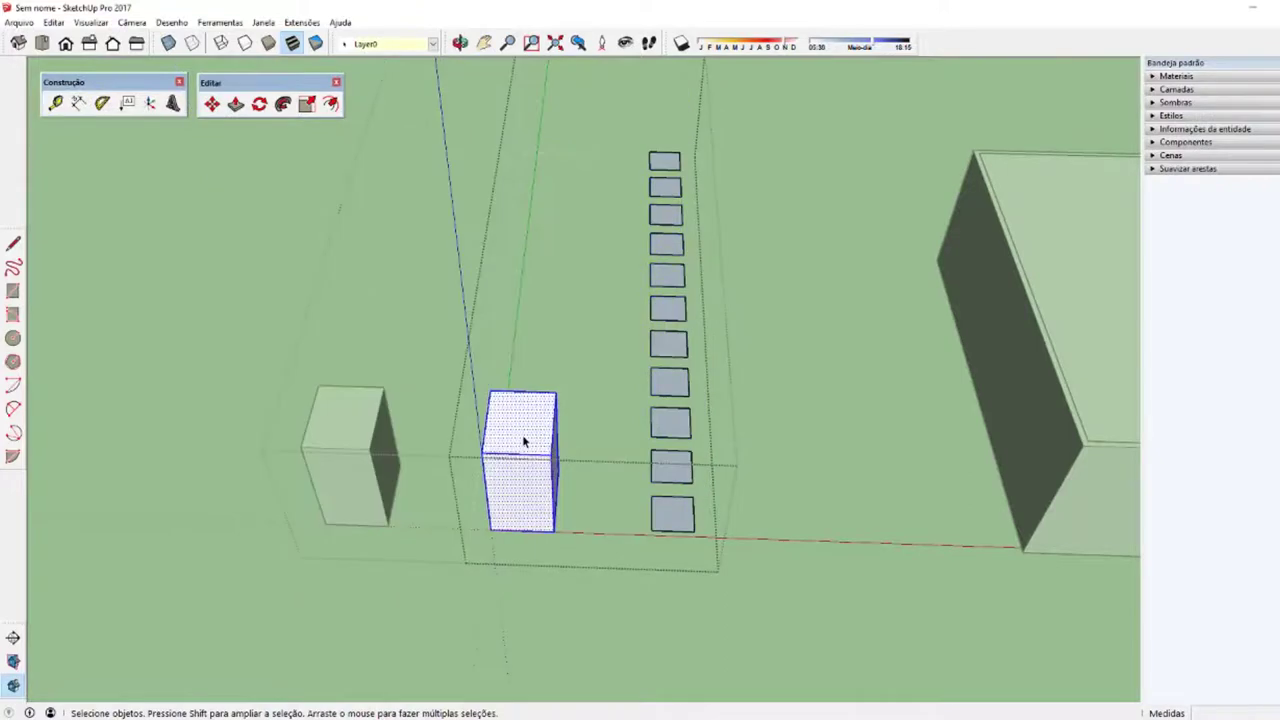
key("s")
left_click(518, 455)
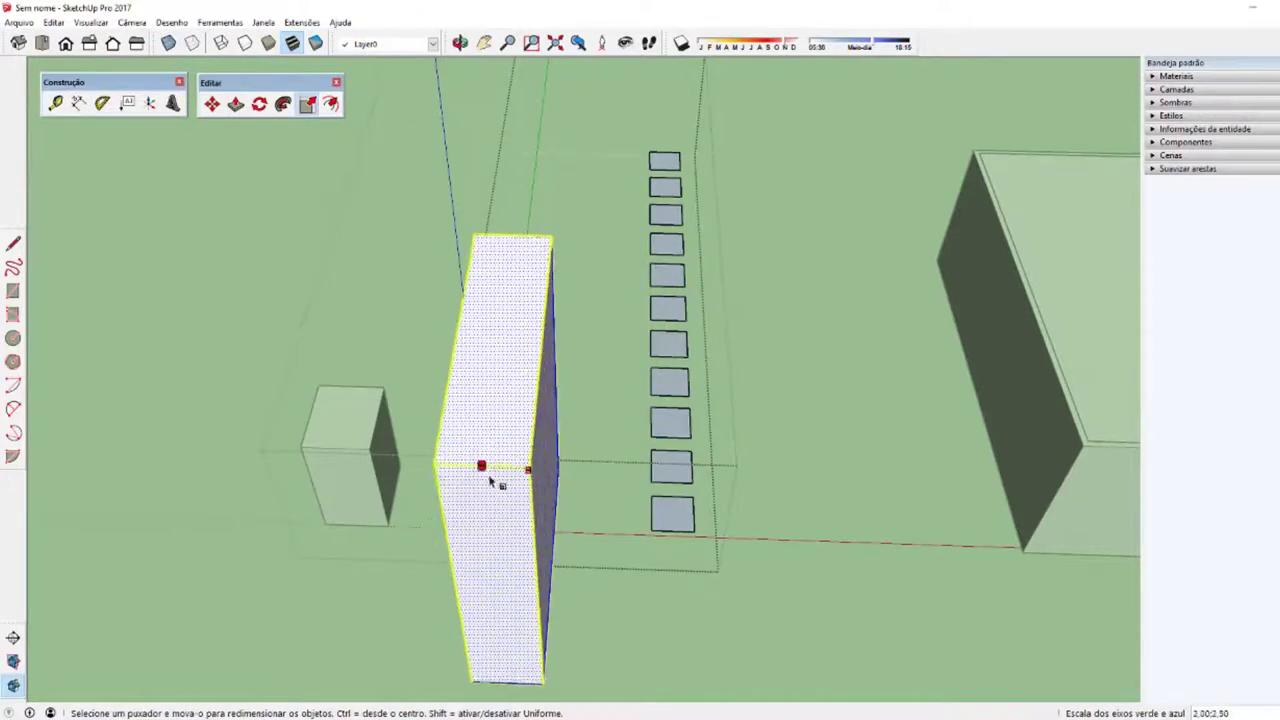
key("space")
key("s")
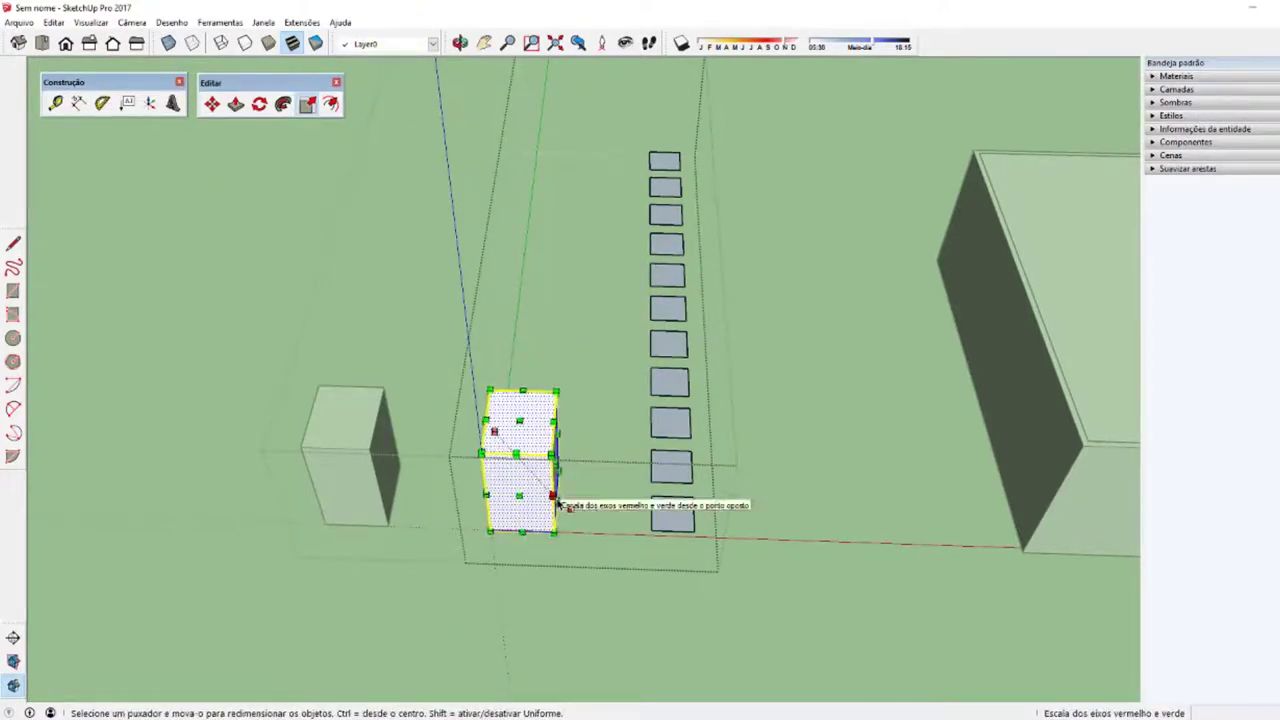
left_click(556, 497)
key("space")
key("s")
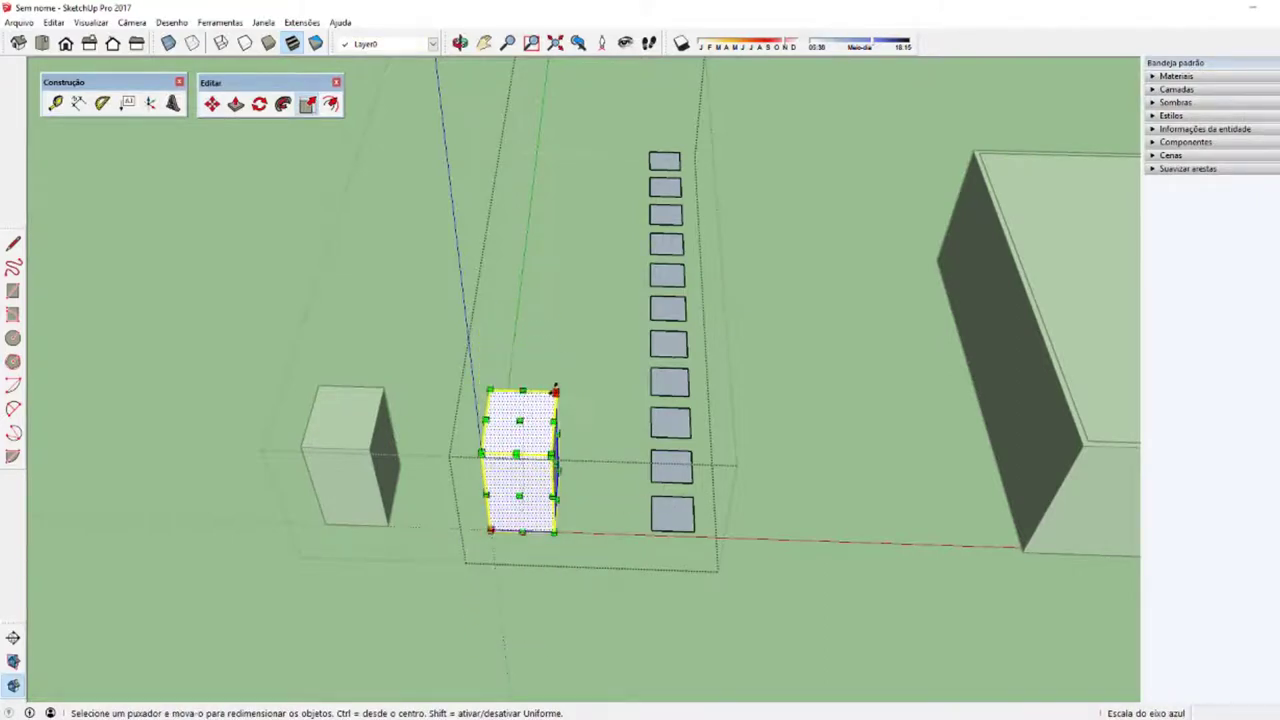
key("space")
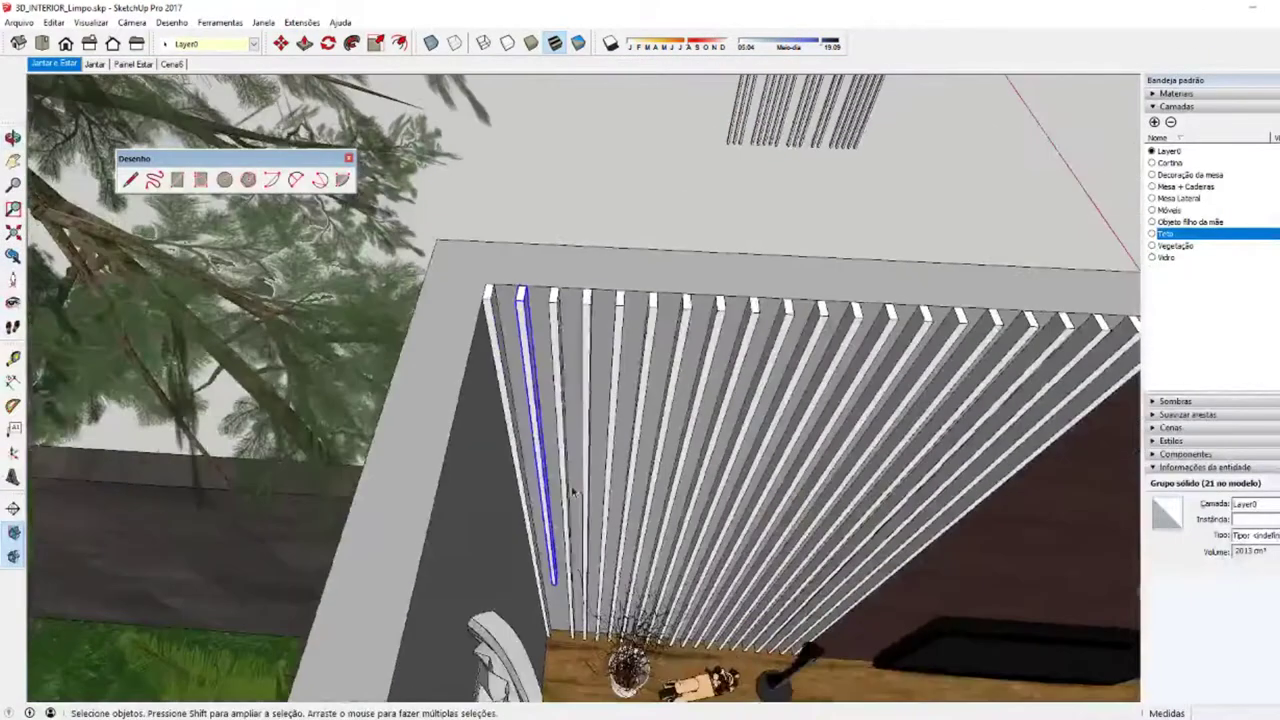
Step: Toggle Scale then Select on the slat and orbit to an overview of the slatted wall and sideboard
scroll(590, 545, "up", 3)
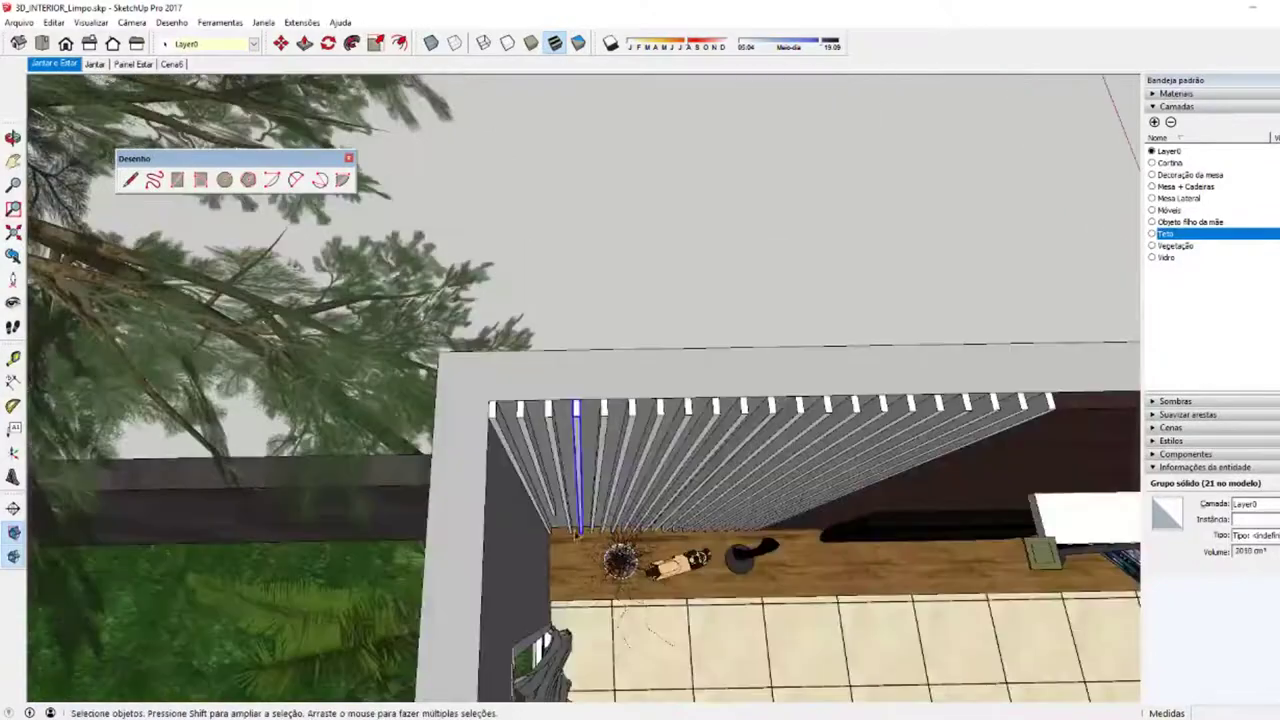
key("s")
scroll(585, 420, "up", 3)
key("space")
scroll(600, 420, "down", 2)
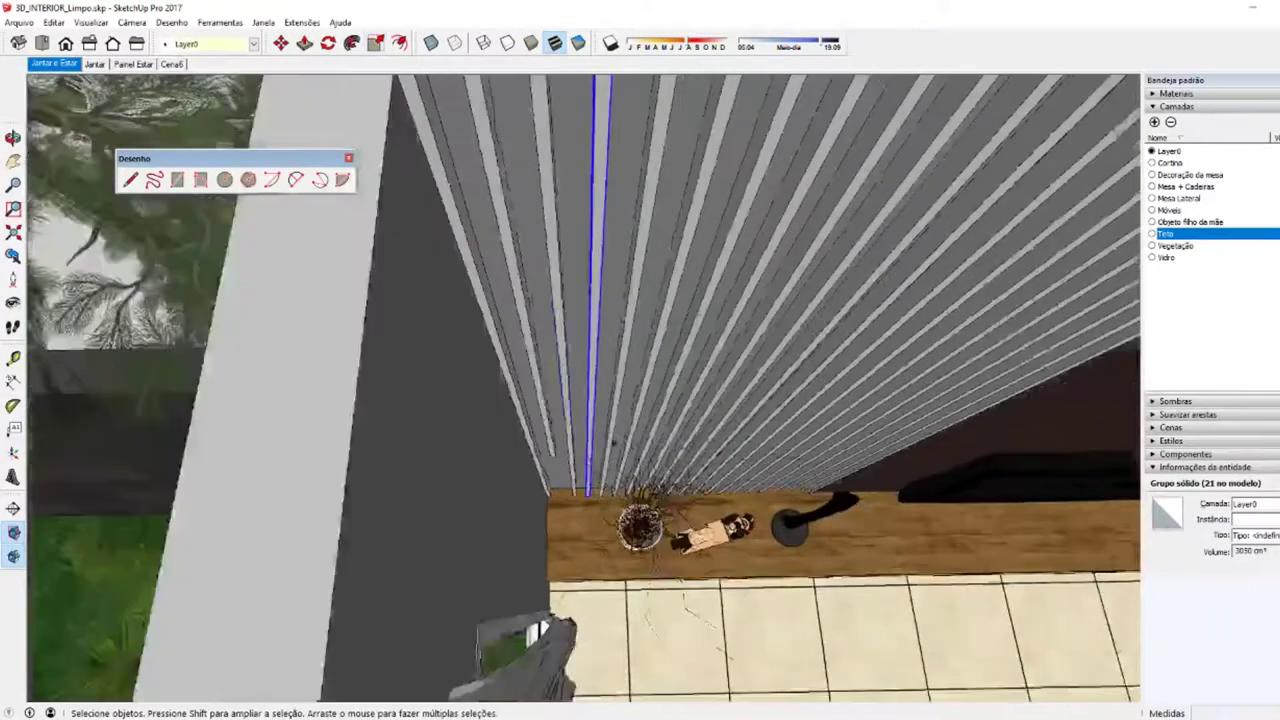
scroll(620, 440, "down", 2)
scroll(650, 460, "down", 2)
middle_click_drag(652, 463, 660, 540)
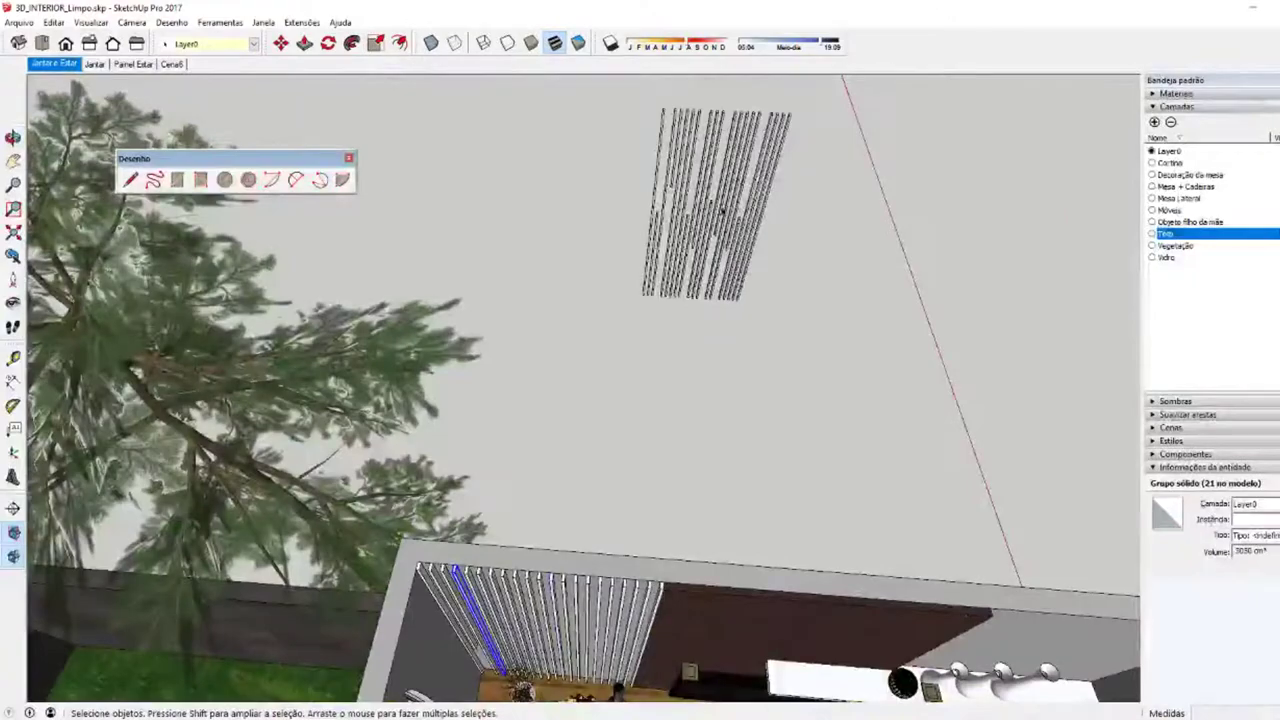
middle_click(695, 222)
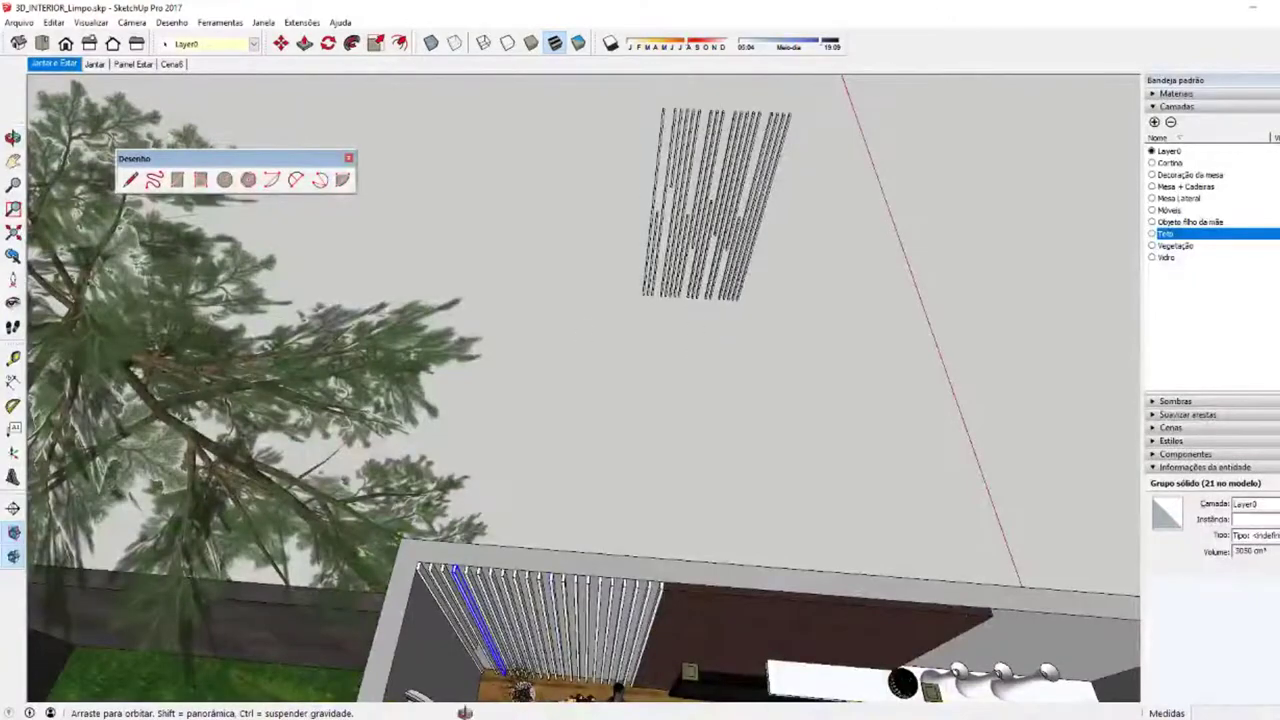
middle_click_drag(586, 500, 586, 440)
middle_click_drag(830, 556, 800, 470)
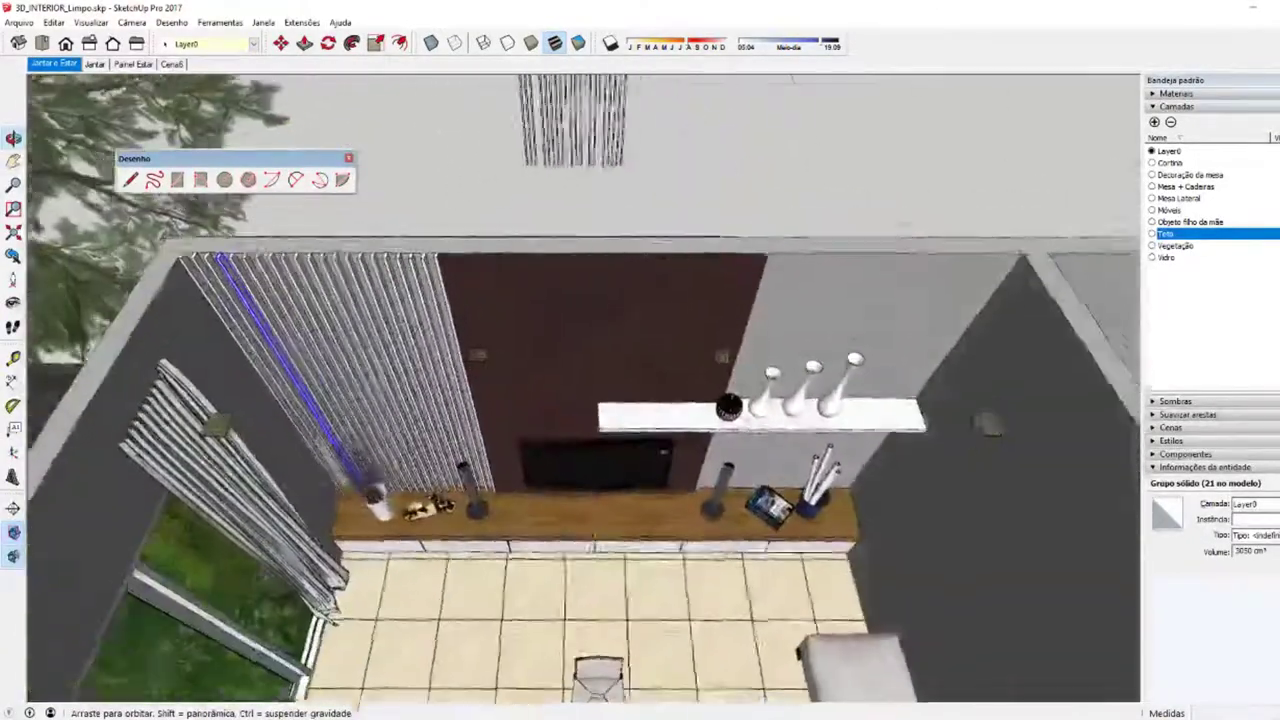
middle_click_drag(600, 500, 610, 462)
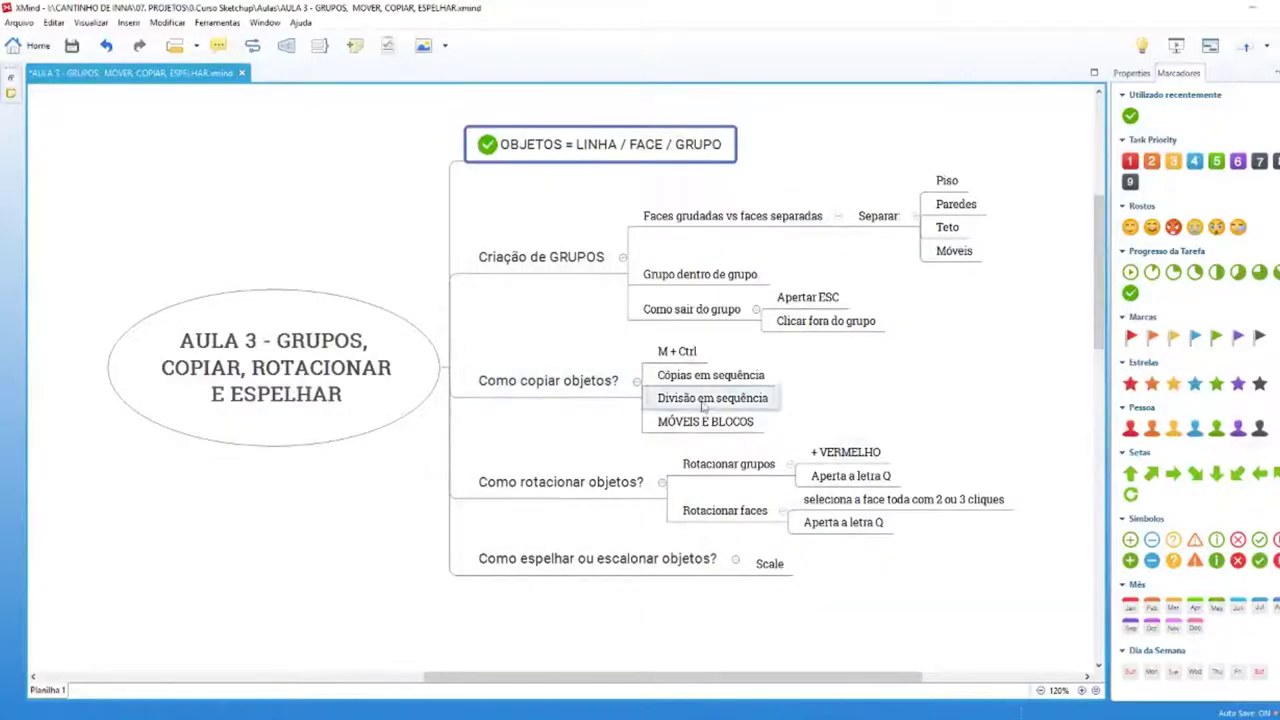
Step: Move 'Como espelhar ou escalonar objetos?' between the copying and 'Como rotacionar objetos?' topics
left_click_drag(560, 558, 517, 482)
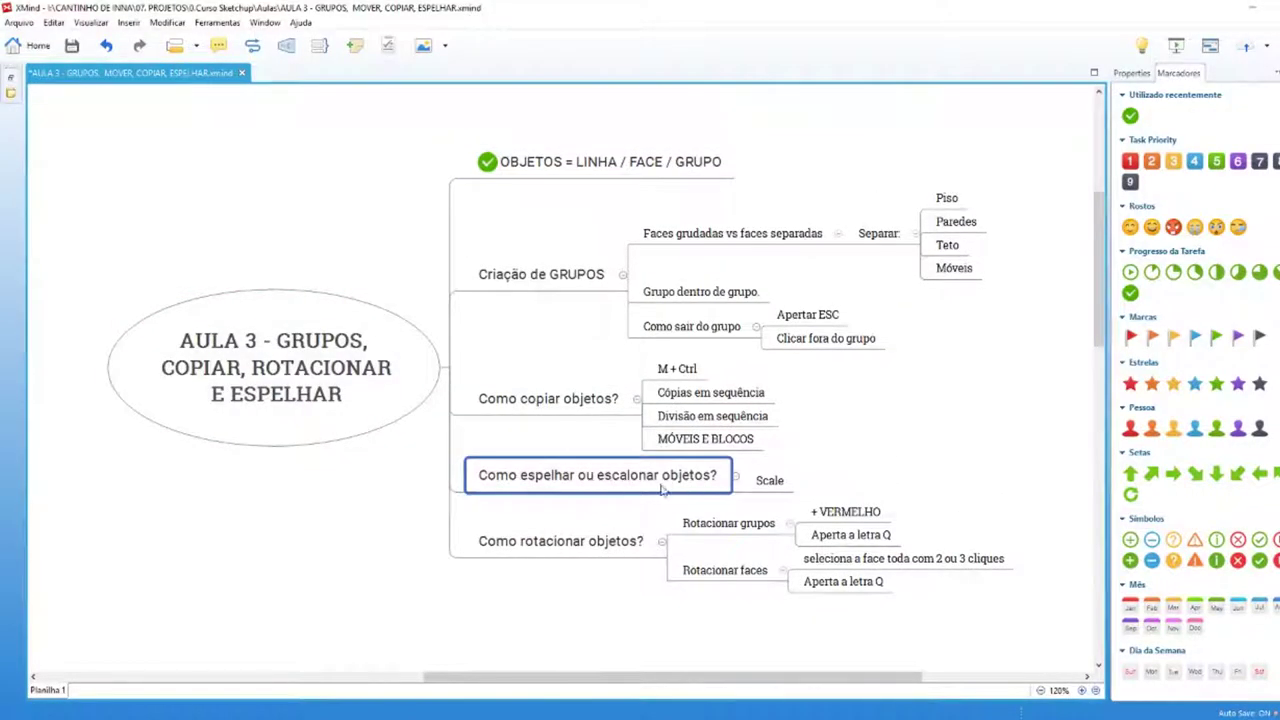
left_click(793, 479)
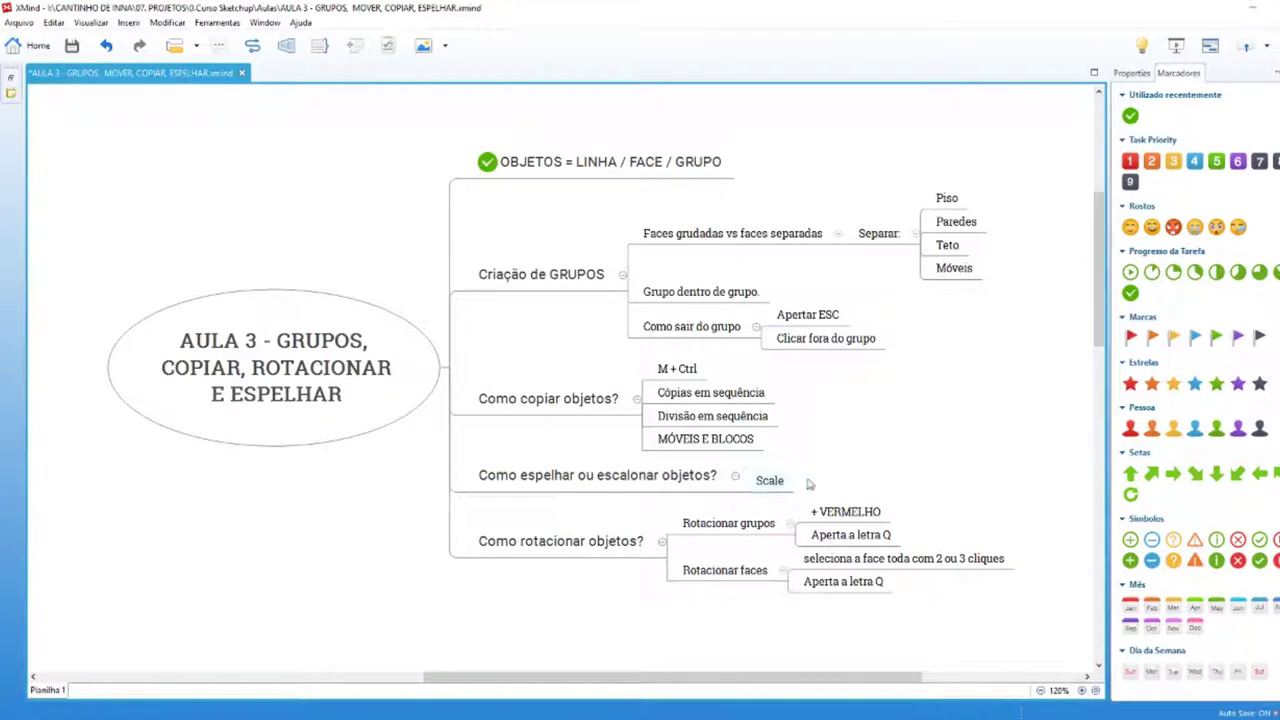
left_click(535, 398)
Step: Add green check markers to 'Criação de GRUPOS' and 'Como copiar objetos?'
left_click(510, 280)
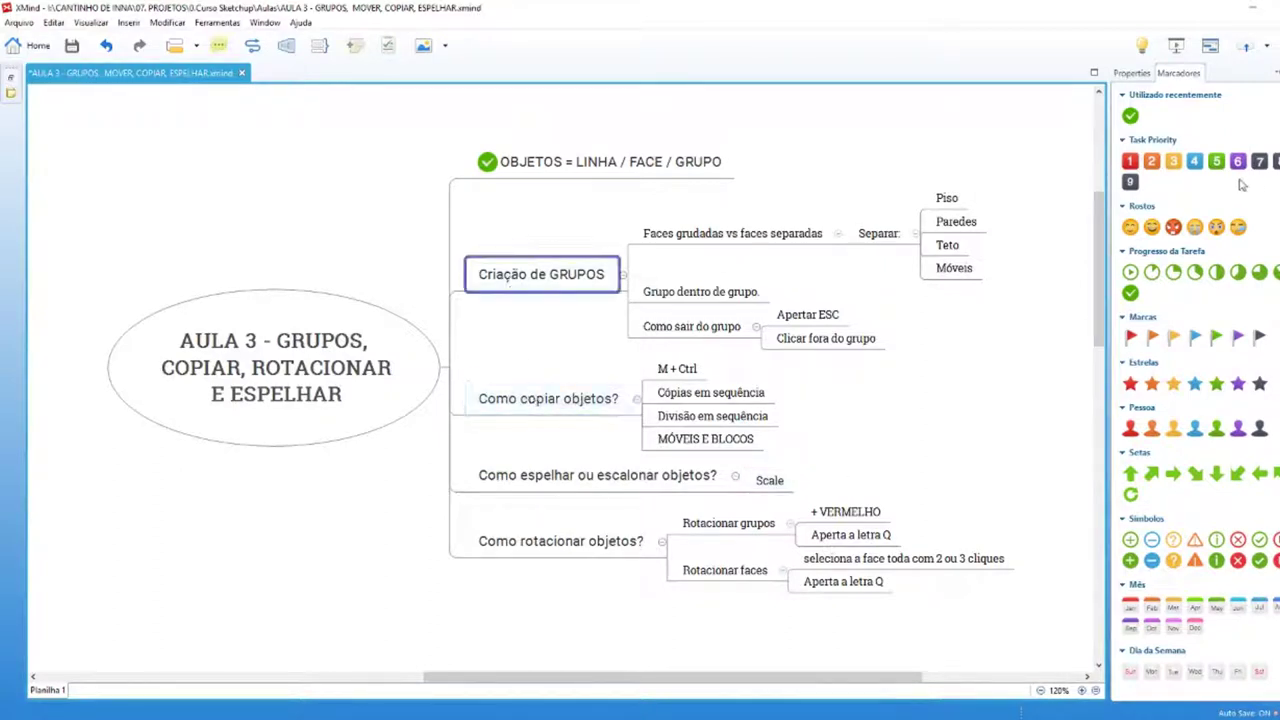
left_click(1131, 117)
left_click(540, 400)
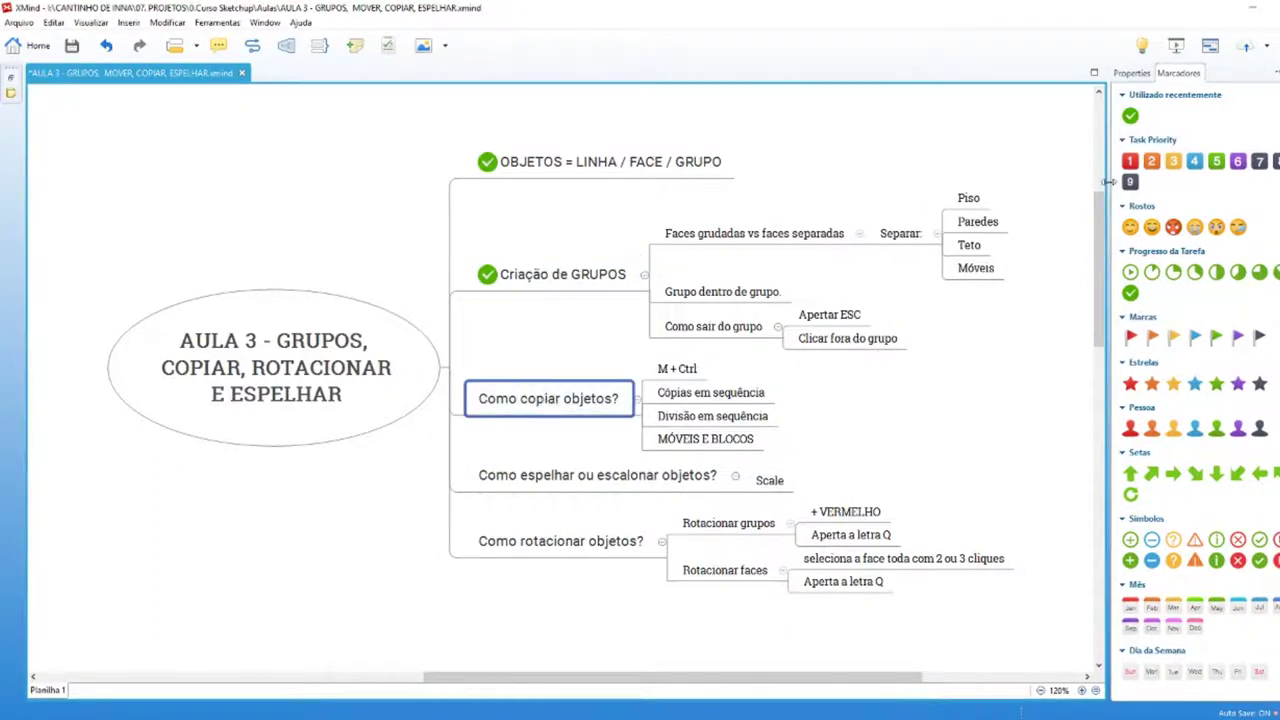
left_click(1131, 117)
left_click(540, 478)
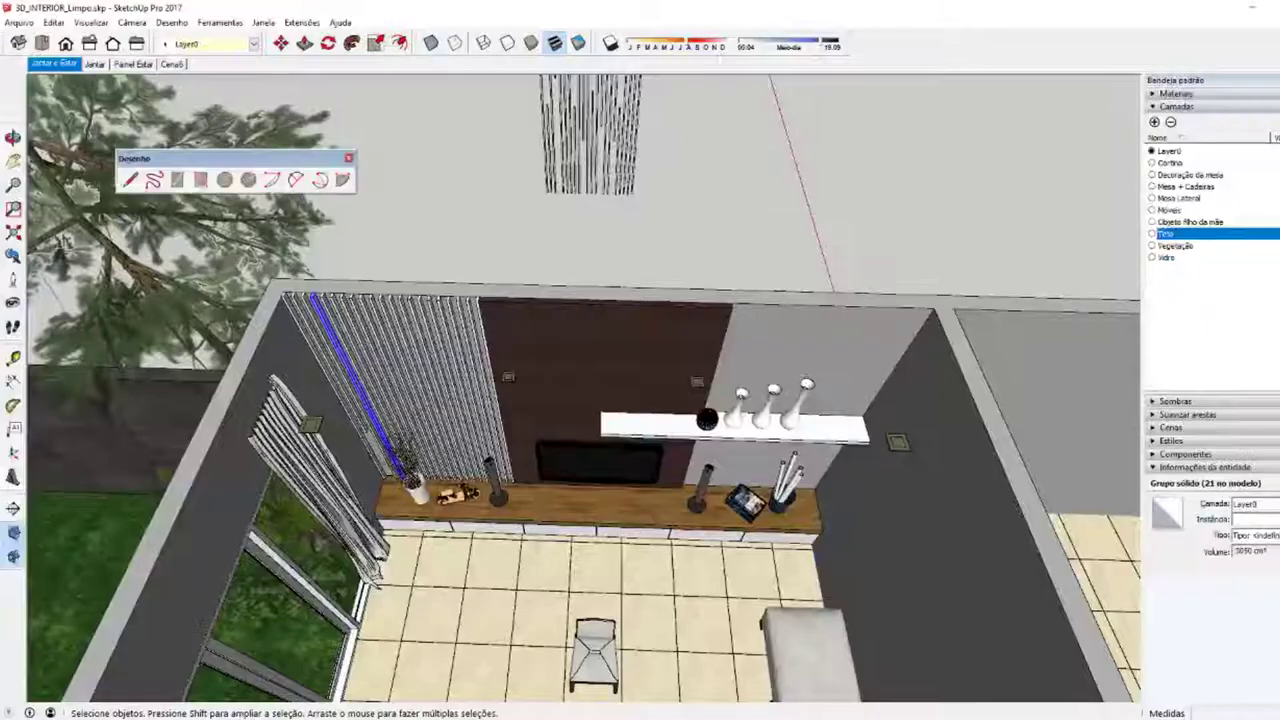
Step: Delete the left chair below the coffee table
mouse_move(645, 567)
middle_mouse_down()
mouse_move(420, 575)
mouse_move(762, 508)
mouse_move(668, 415)
middle_mouse_up()
left_click(762, 508)
middle_click_drag(607, 314, 599, 340)
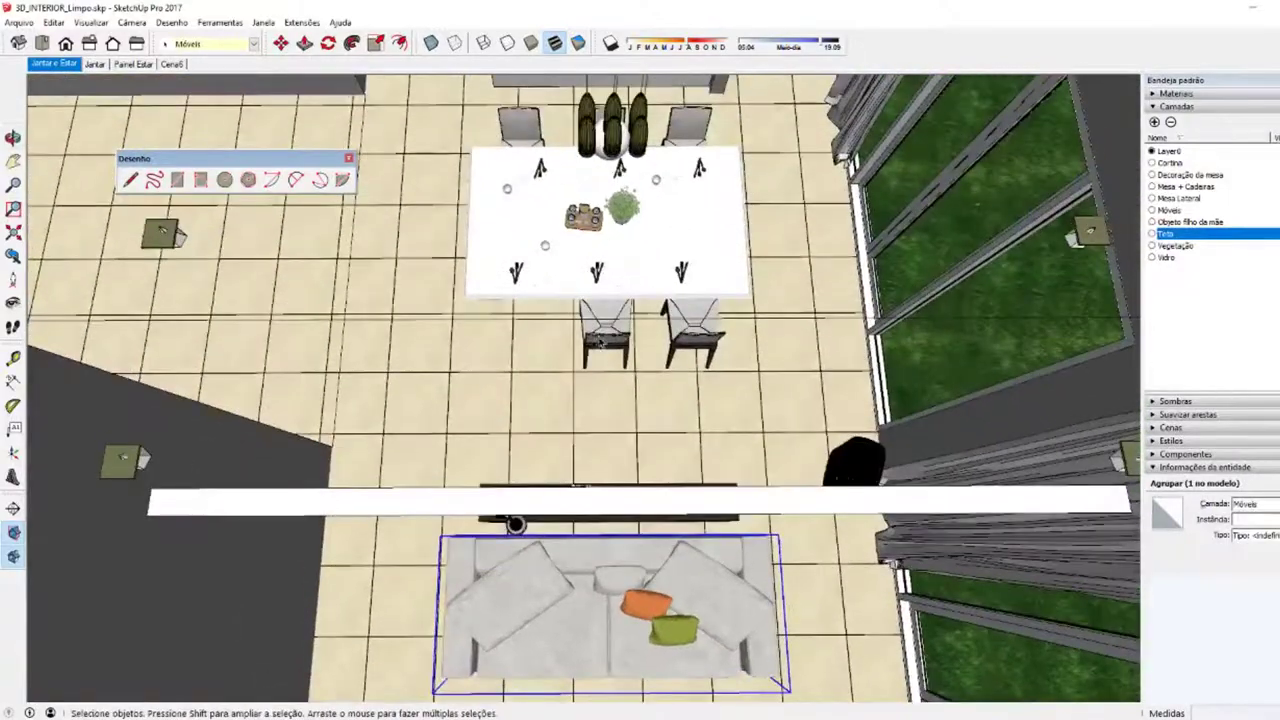
left_click(622, 340)
key("Delete")
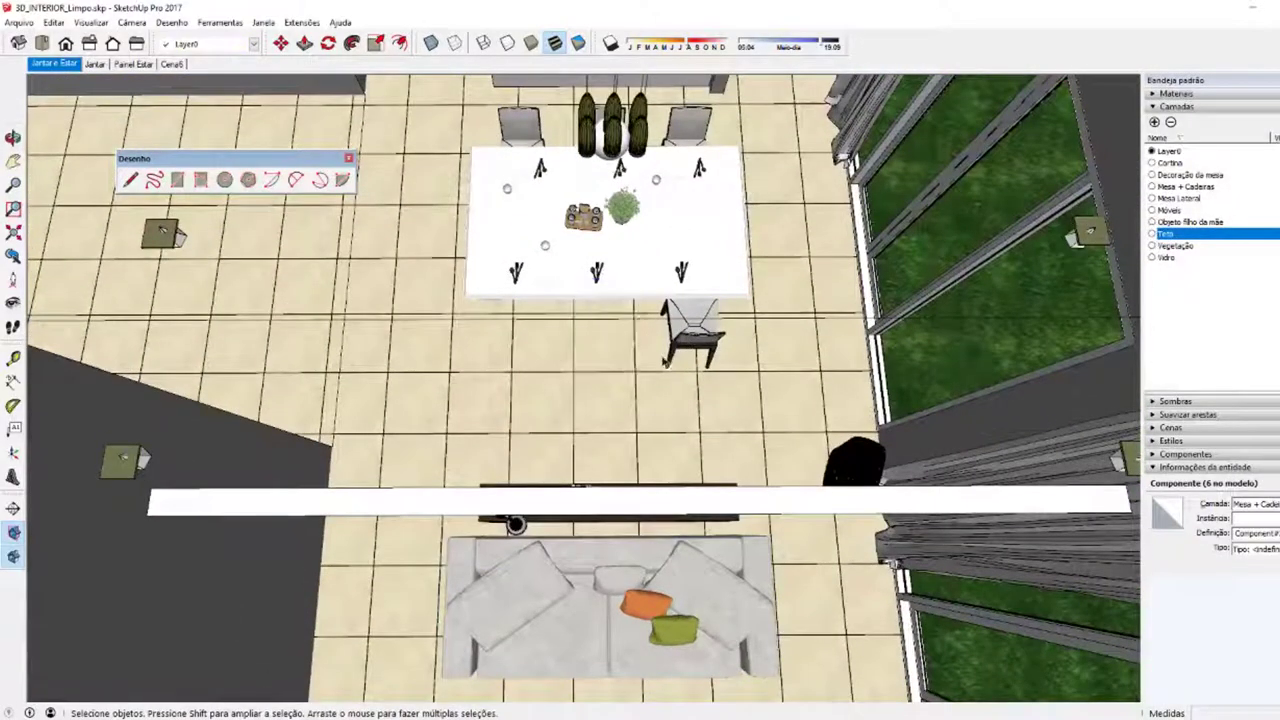
Step: Copy the sofa to the far side of the coffee table, then switch to the 'Sem nome' model
left_click(580, 617)
mouse_move(579, 614)
middle_mouse_down()
mouse_move(583, 276)
mouse_move(713, 469)
middle_mouse_up()
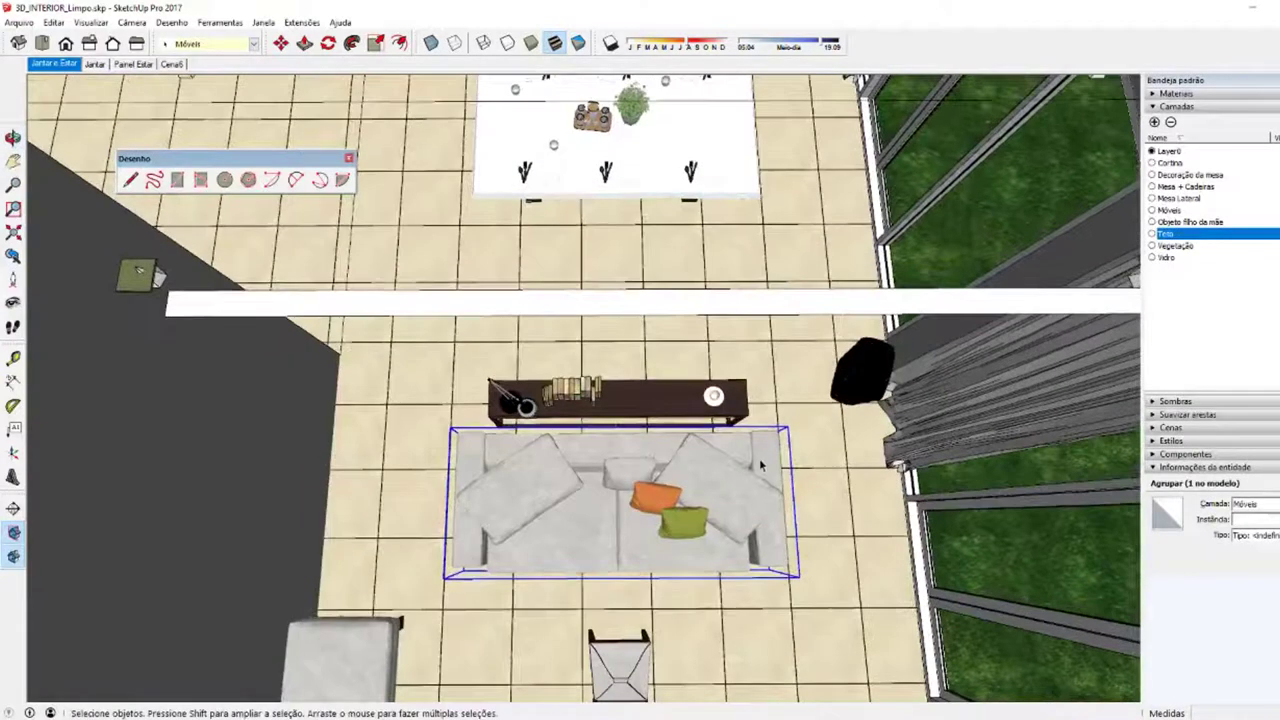
key("m")
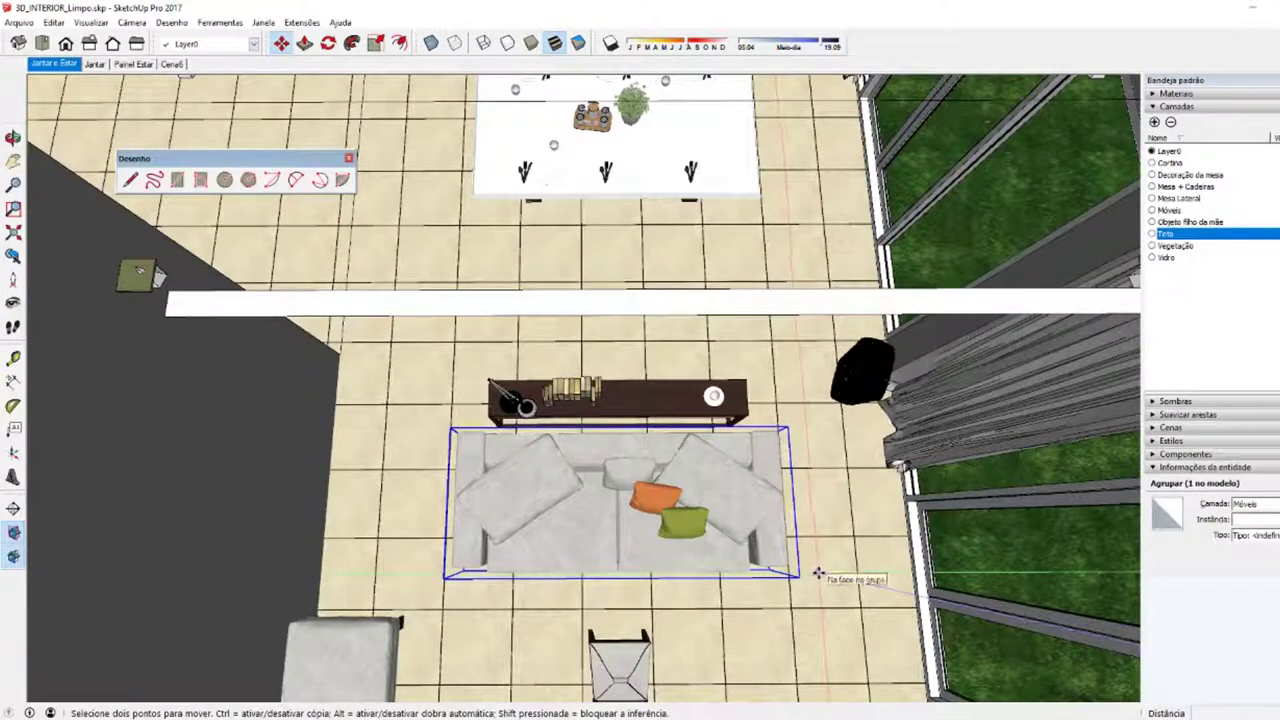
left_click(819, 577, "ctrl")
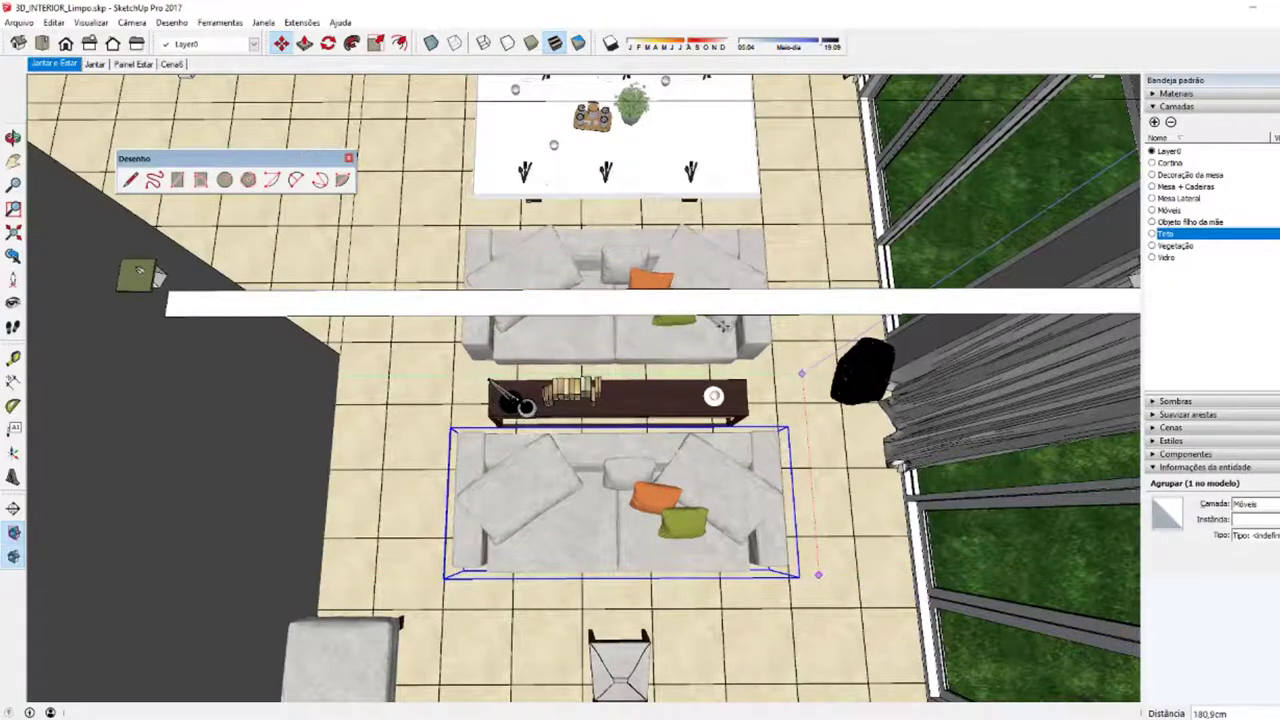
left_click(722, 325)
middle_click_drag(694, 266, 694, 390, "shift")
key("space")
scroll(640, 400, "up", 2)
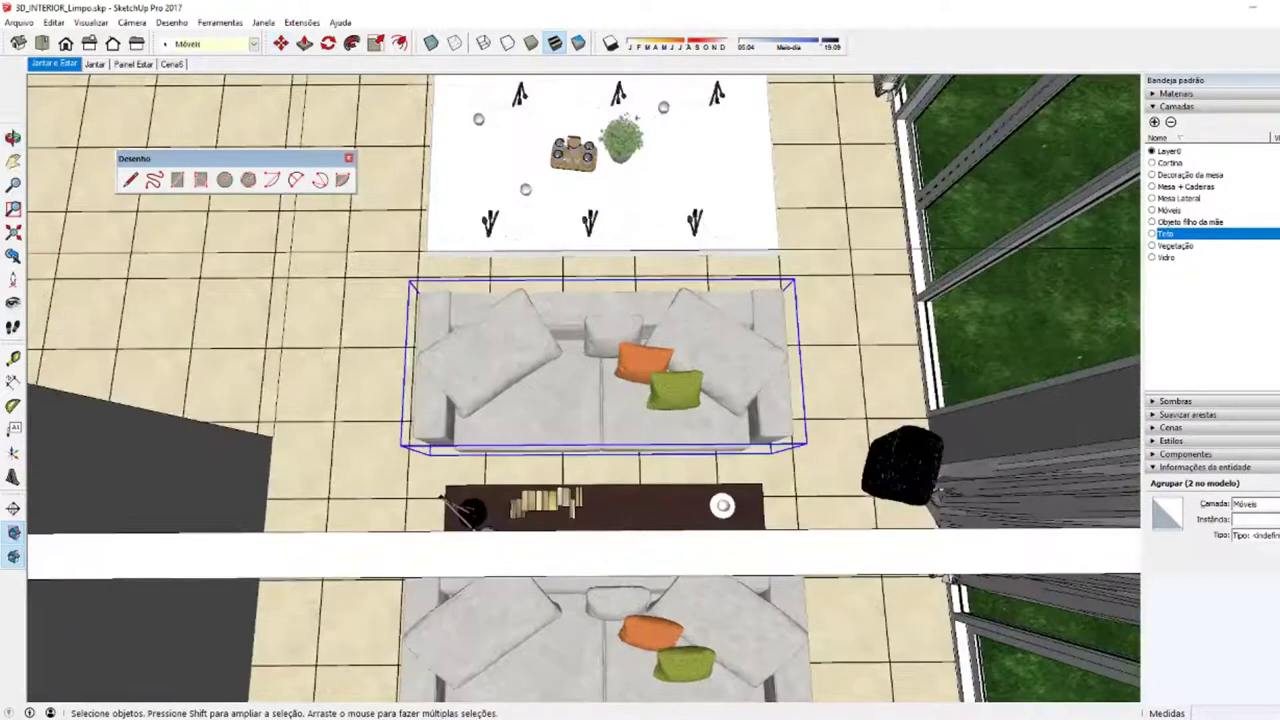
left_click(248, 668)
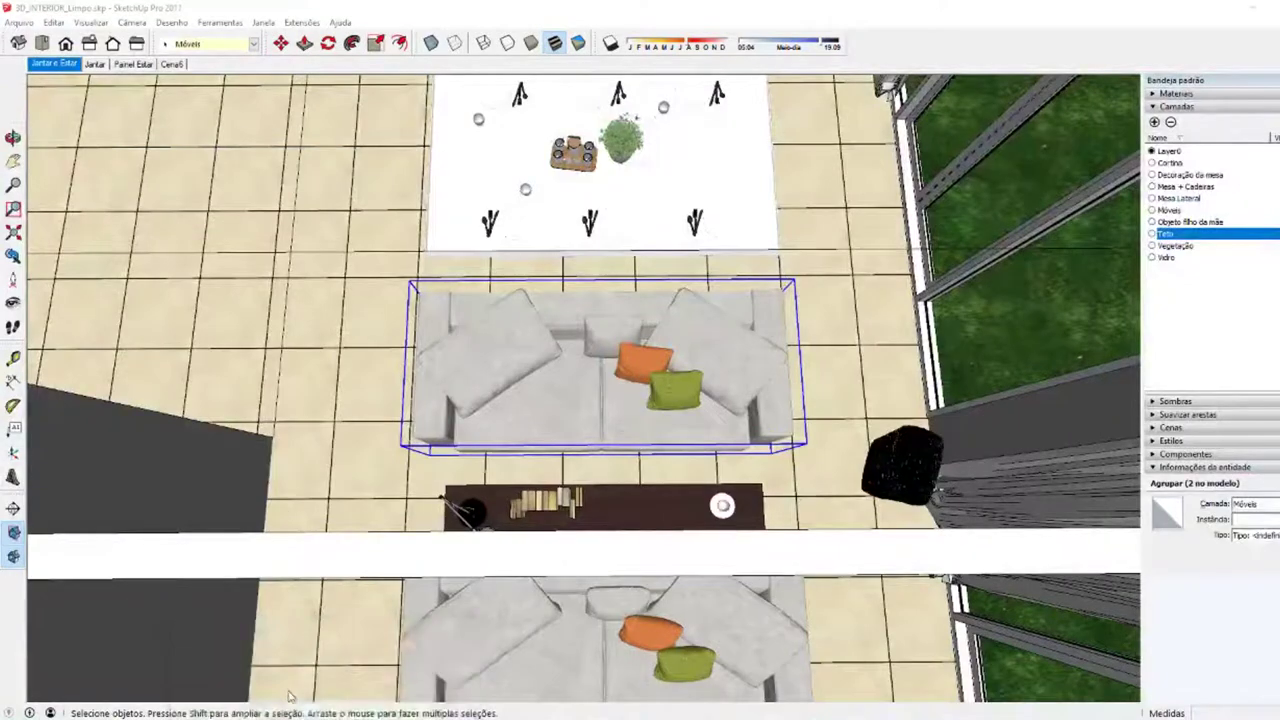
mouse_move(420, 560)
middle_mouse_down()
mouse_move(363, 503)
mouse_move(490, 510)
mouse_move(471, 491)
mouse_move(626, 500)
mouse_move(594, 586)
mouse_move(367, 553)
middle_mouse_up()
Step: Draw two rectangles and push/pull the lower one up into a tall box
key("r")
left_click(358, 518)
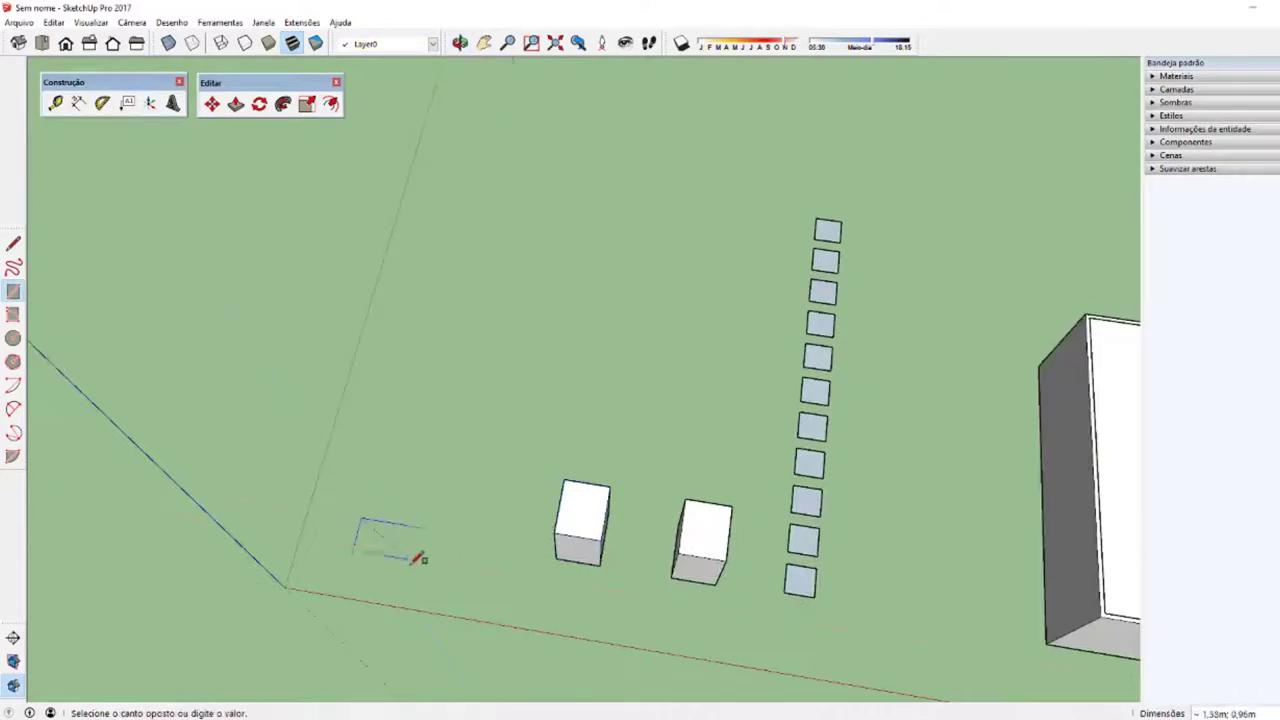
left_click(424, 578)
key("space")
key("r")
left_click(320, 606)
left_click(425, 665)
key("p")
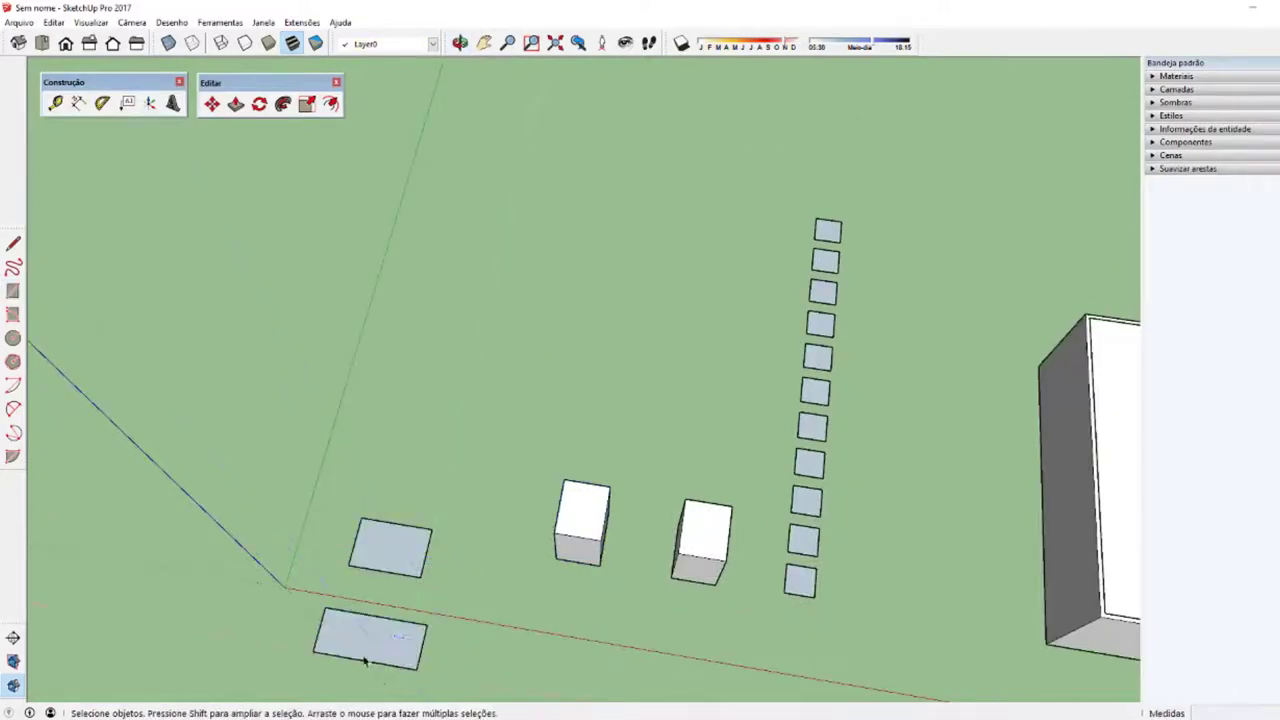
mouse_move(366, 651)
left_mouse_down()
mouse_move(328, 614)
mouse_move(330, 585)
left_mouse_up()
key("space")
Step: Make the flat rectangle a group and the tall box a separate group
middle_click_drag(420, 570, 368, 410)
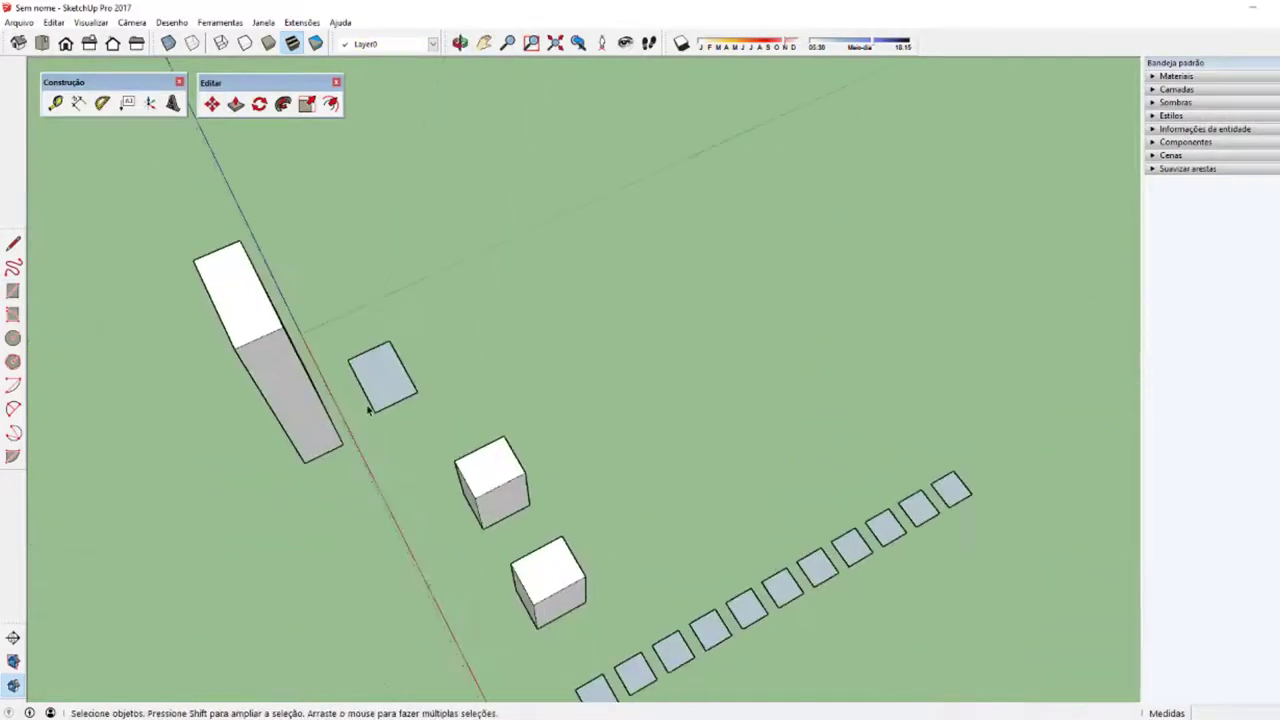
right_click(373, 392)
left_click(410, 505)
triple_click(277, 378)
right_click(277, 378)
left_click(329, 494)
mouse_move(329, 494)
middle_mouse_down()
mouse_move(551, 471)
mouse_move(538, 418)
mouse_move(538, 471)
middle_mouse_up()
Step: Rotate the tall grouped box to a new orientation
key("m")
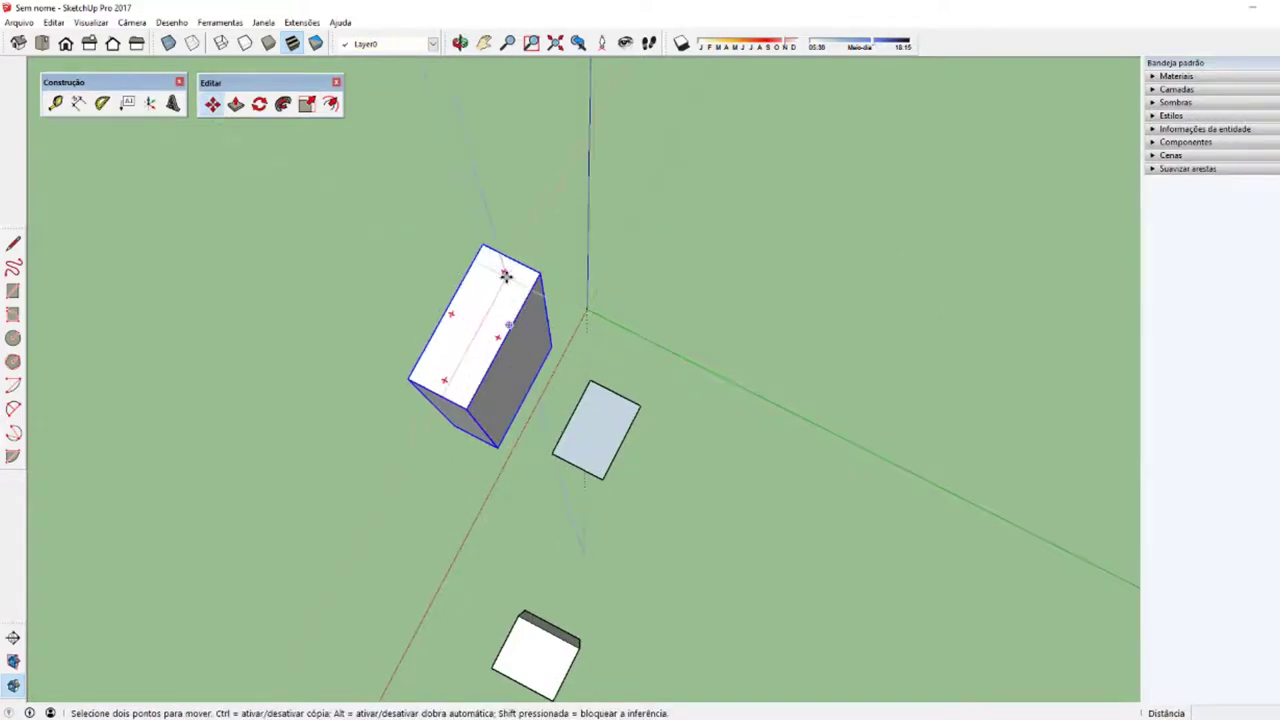
key("o")
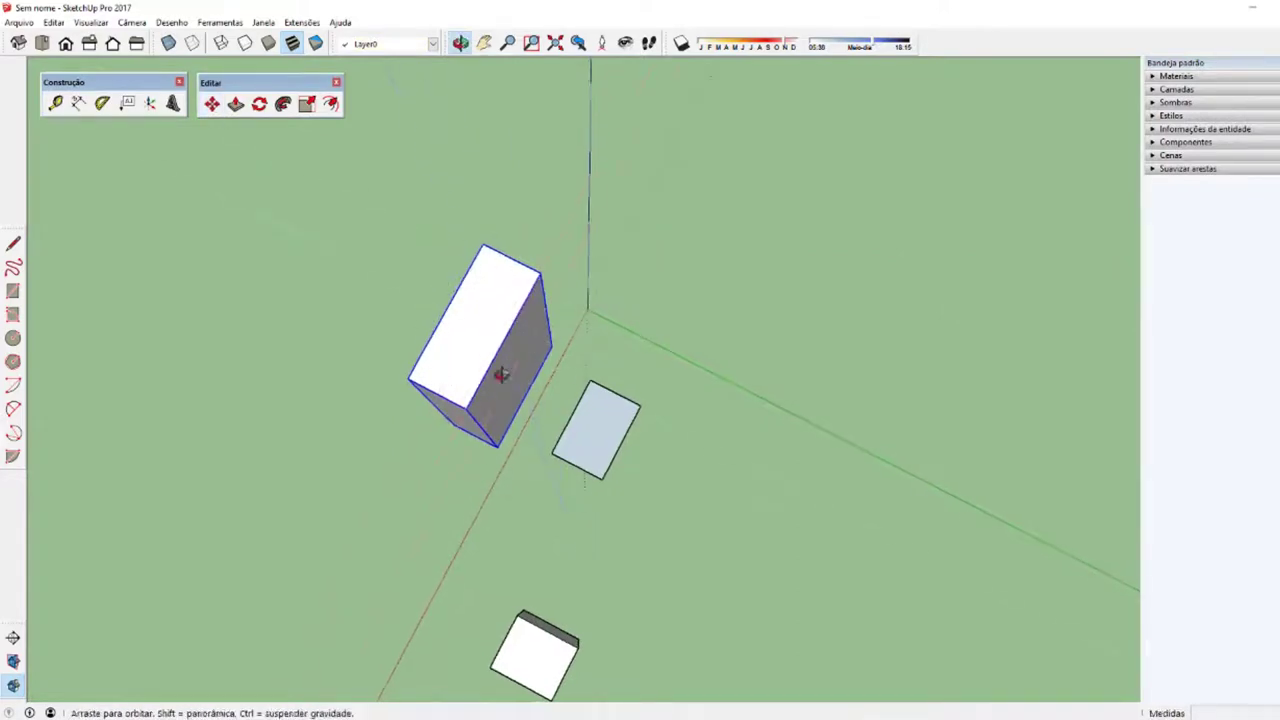
middle_click_drag(501, 374, 482, 306)
key("q")
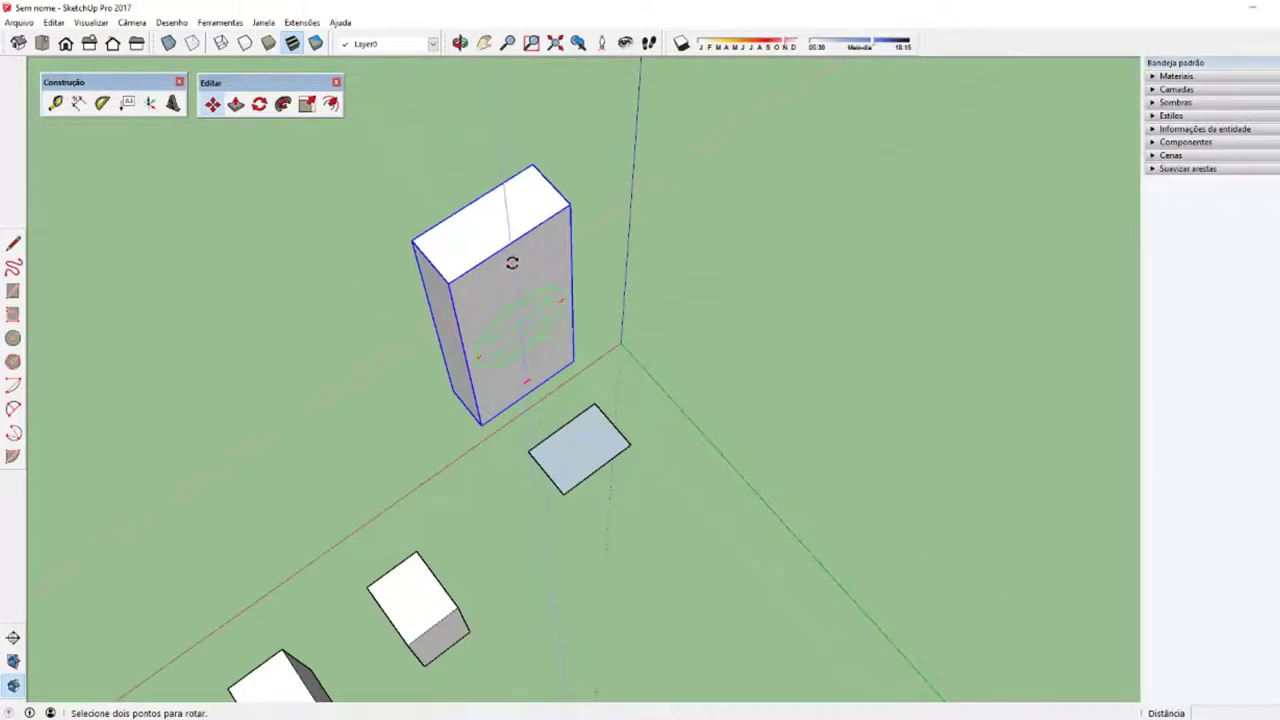
left_click(511, 262)
left_click(498, 270)
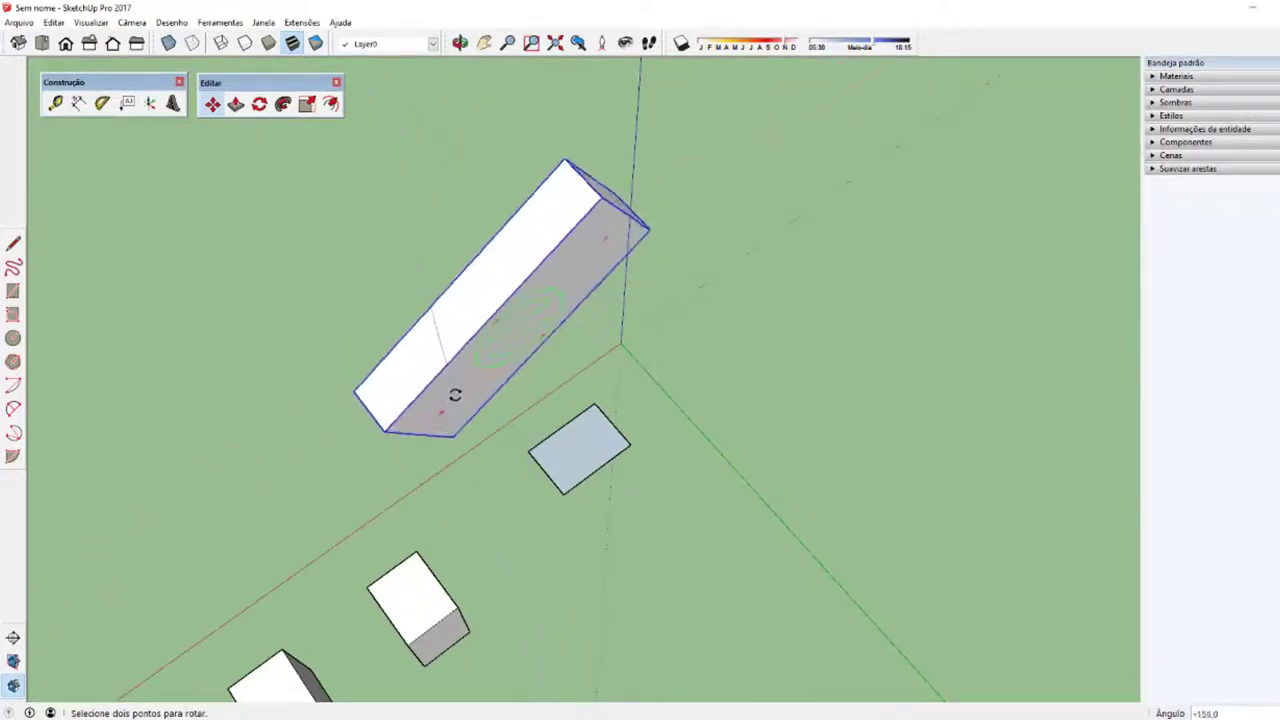
key("m")
key("q")
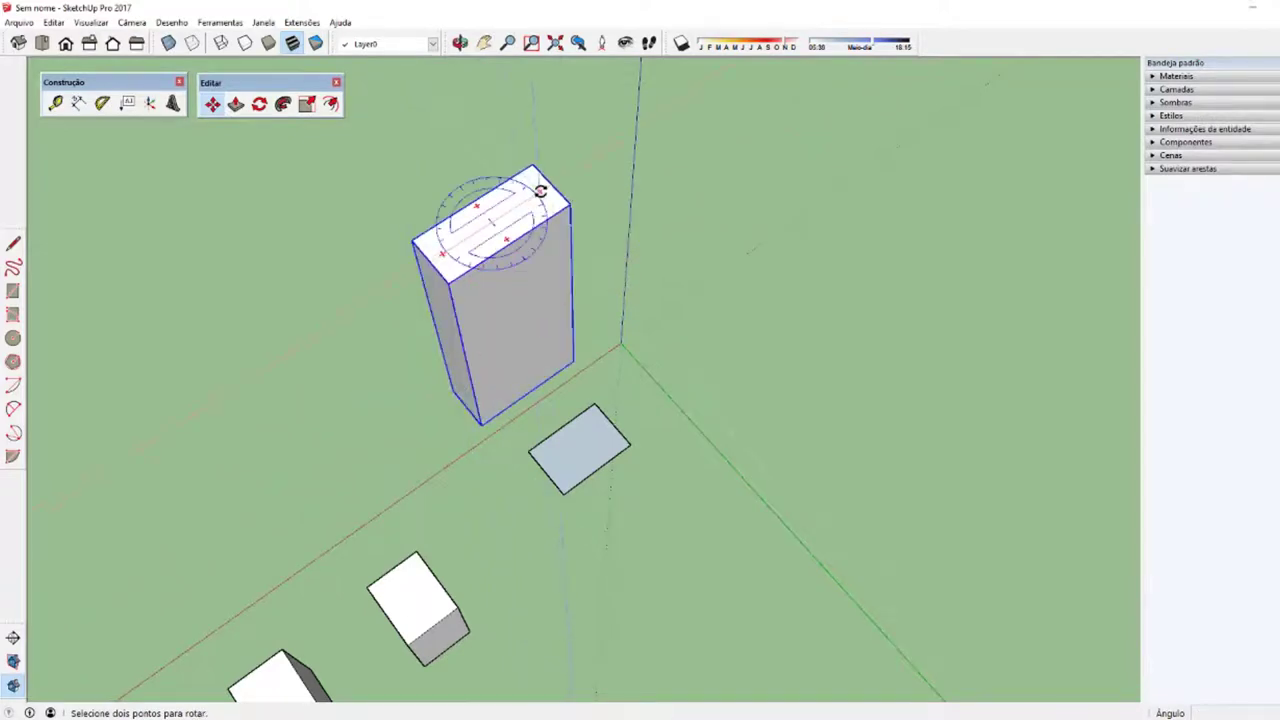
left_click(492, 222)
left_click(512, 205)
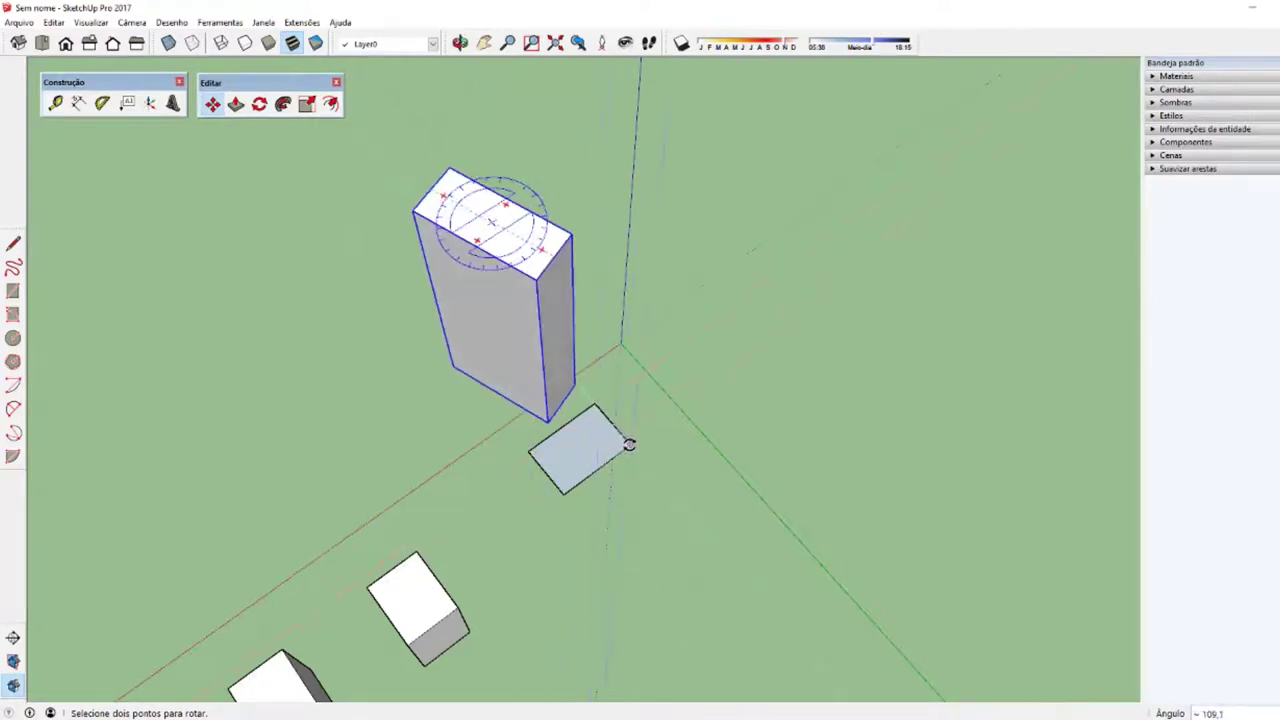
left_click(418, 557)
Step: Undo and redo the box rotation, then rotate the box upright
key("m")
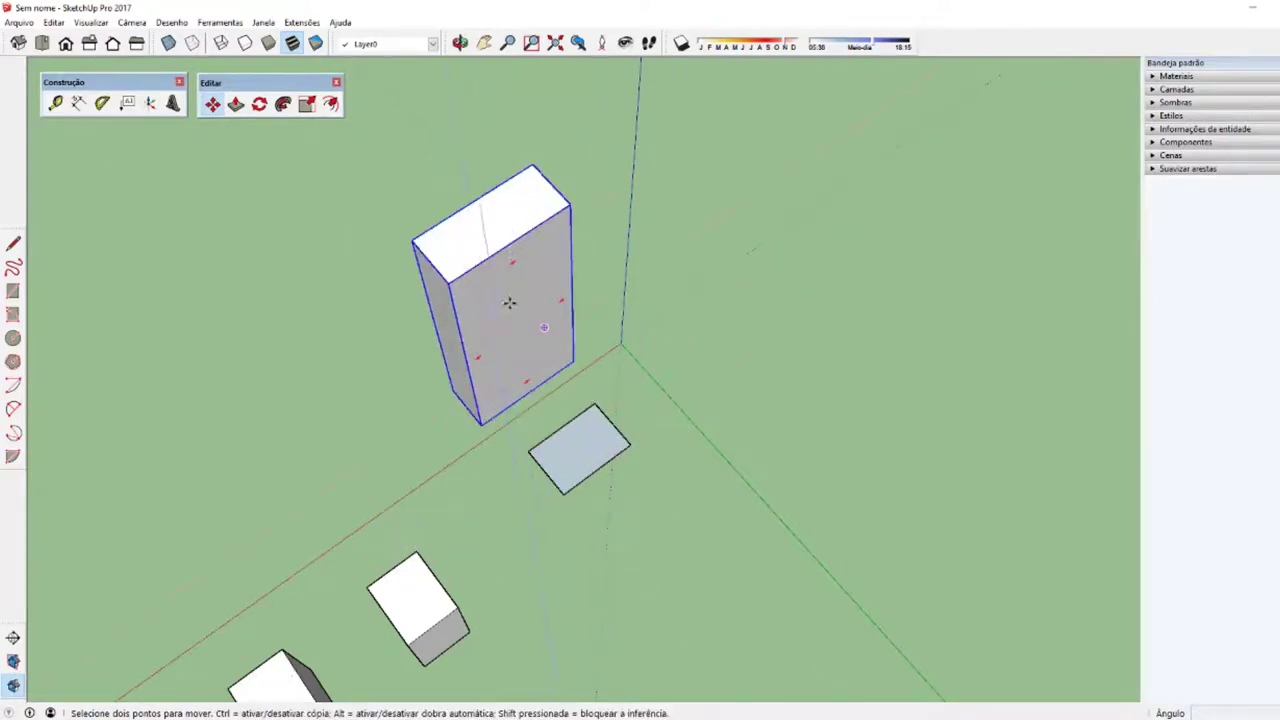
key("ctrl+z")
key("ctrl+y")
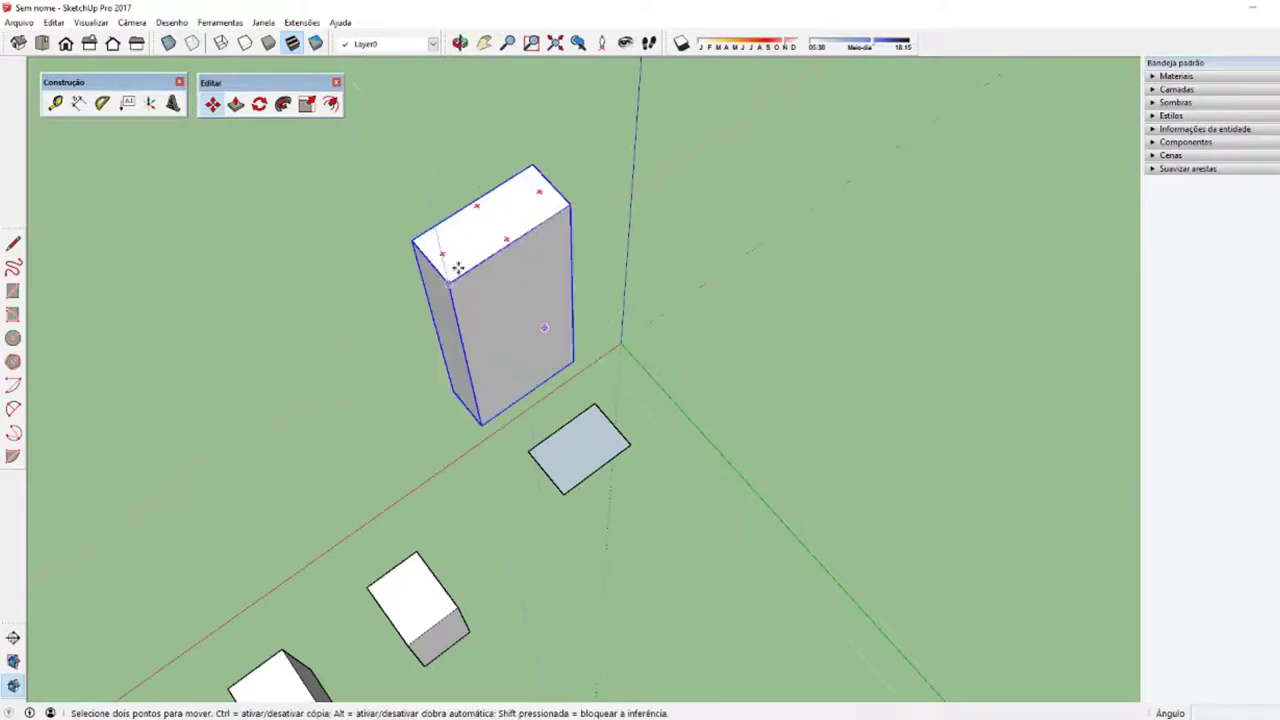
key("q")
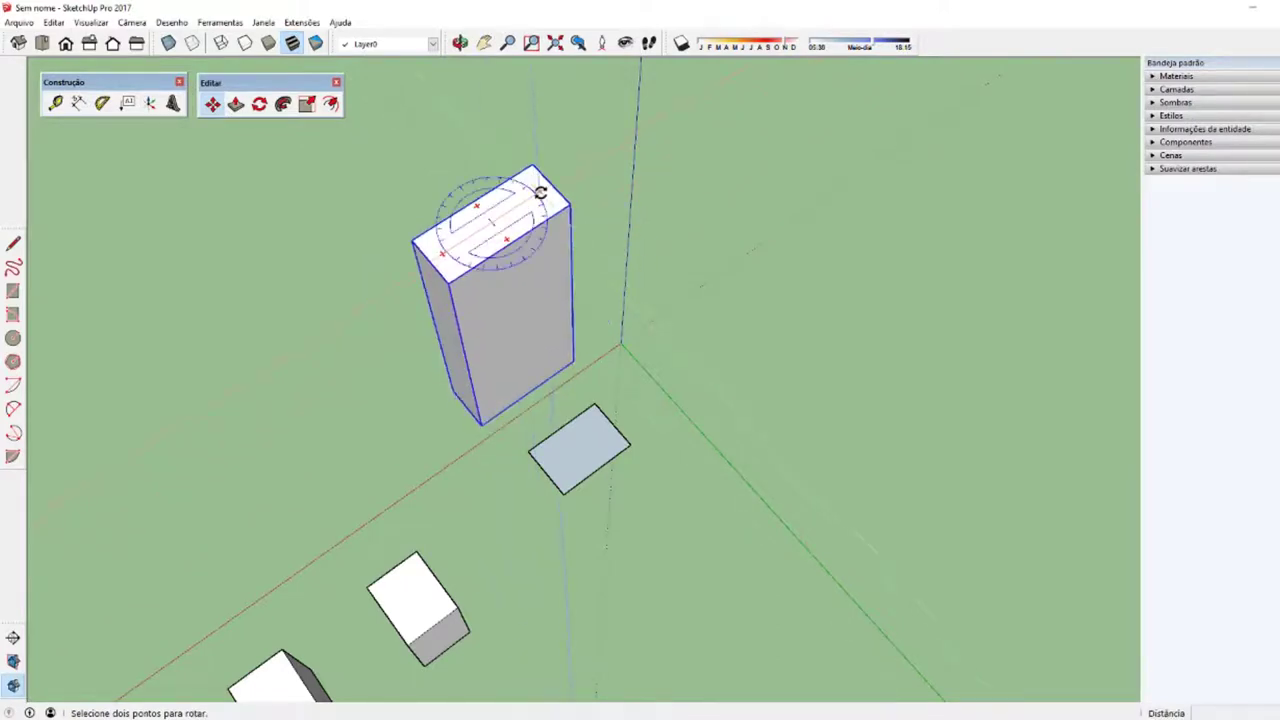
left_click(538, 192)
left_click(545, 448)
key("space")
Step: Rotate the flat rectangle on the ground to a new angle, then select the group of boxes and tiles
left_click(572, 460)
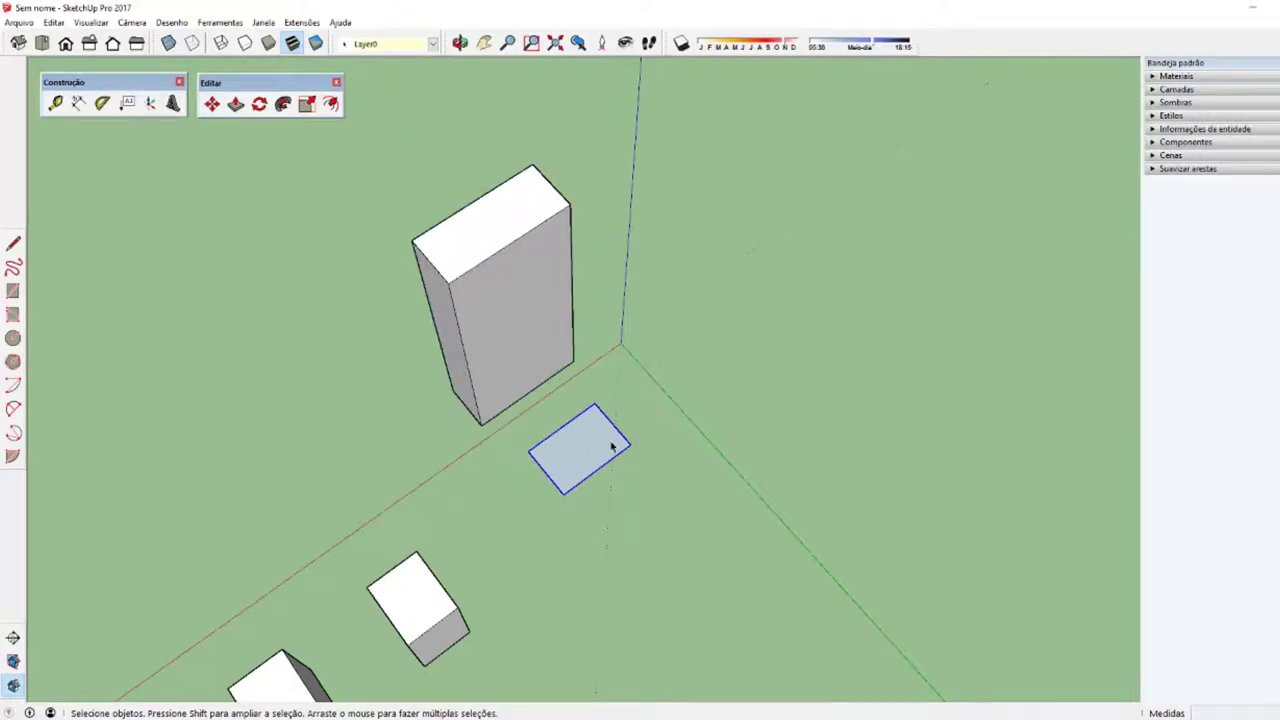
key("m")
key("q")
left_click(579, 448)
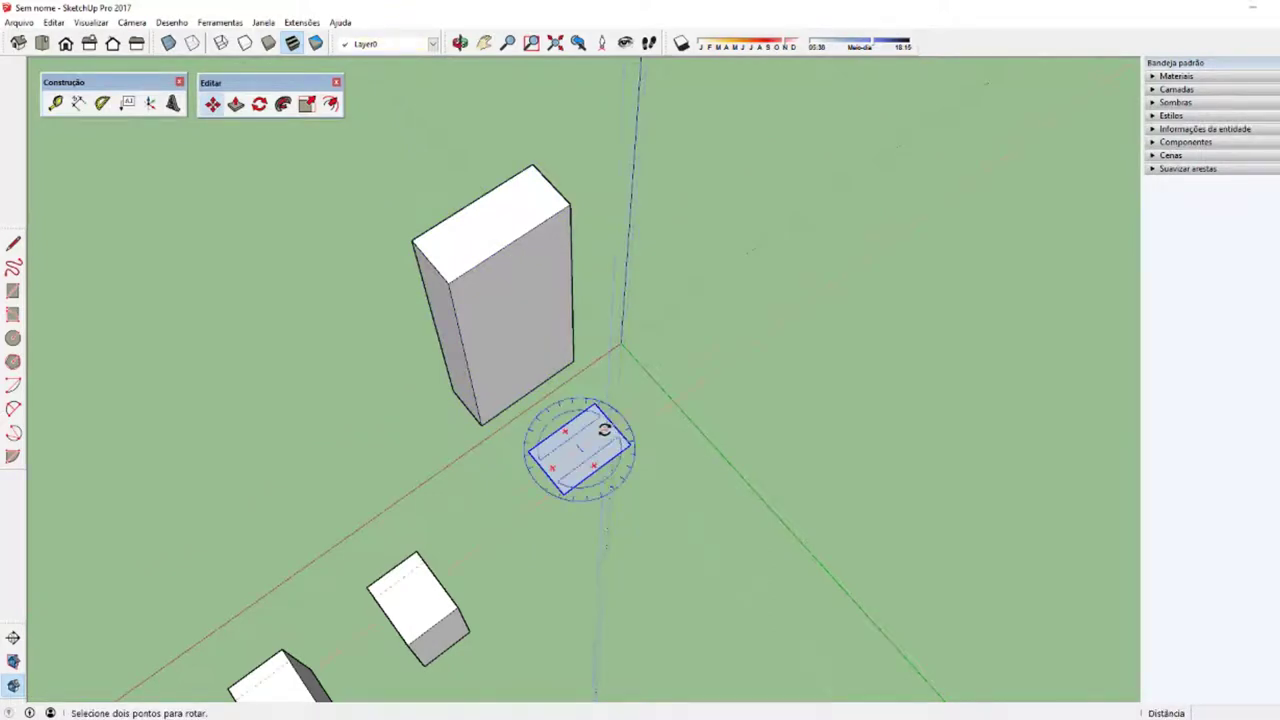
left_click(606, 423)
key("Escape")
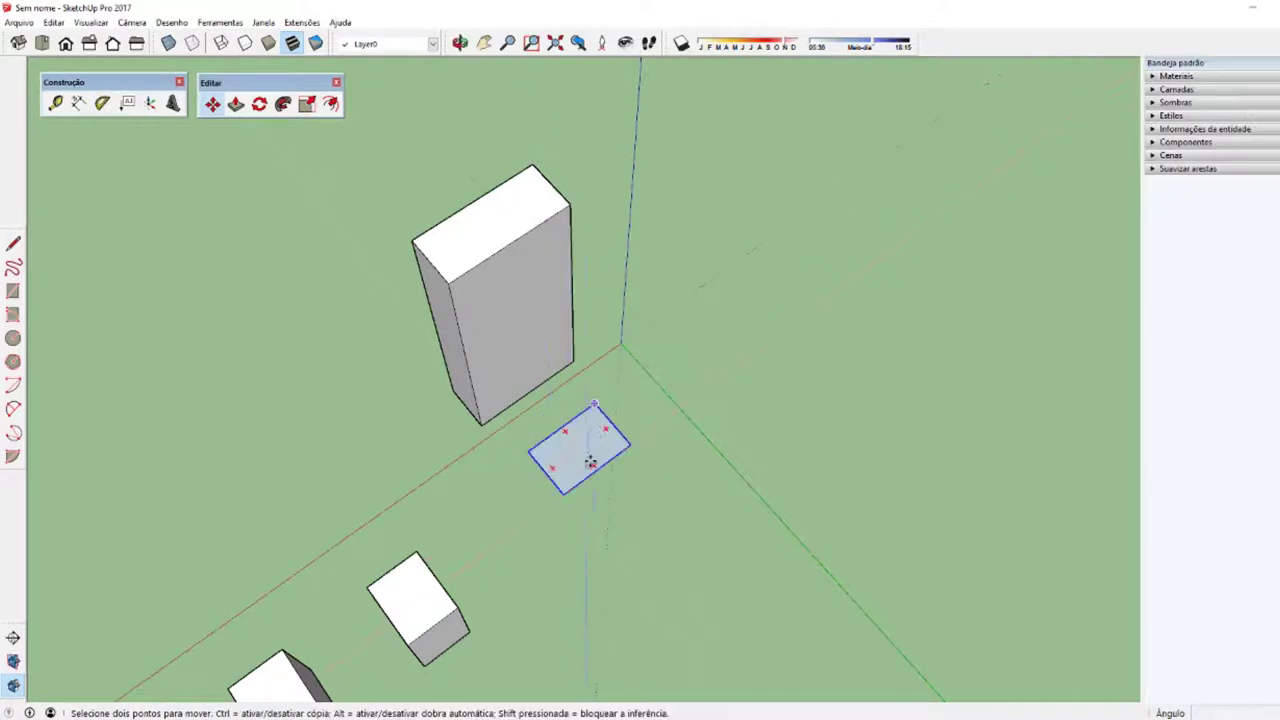
left_click(579, 448)
left_click(563, 428)
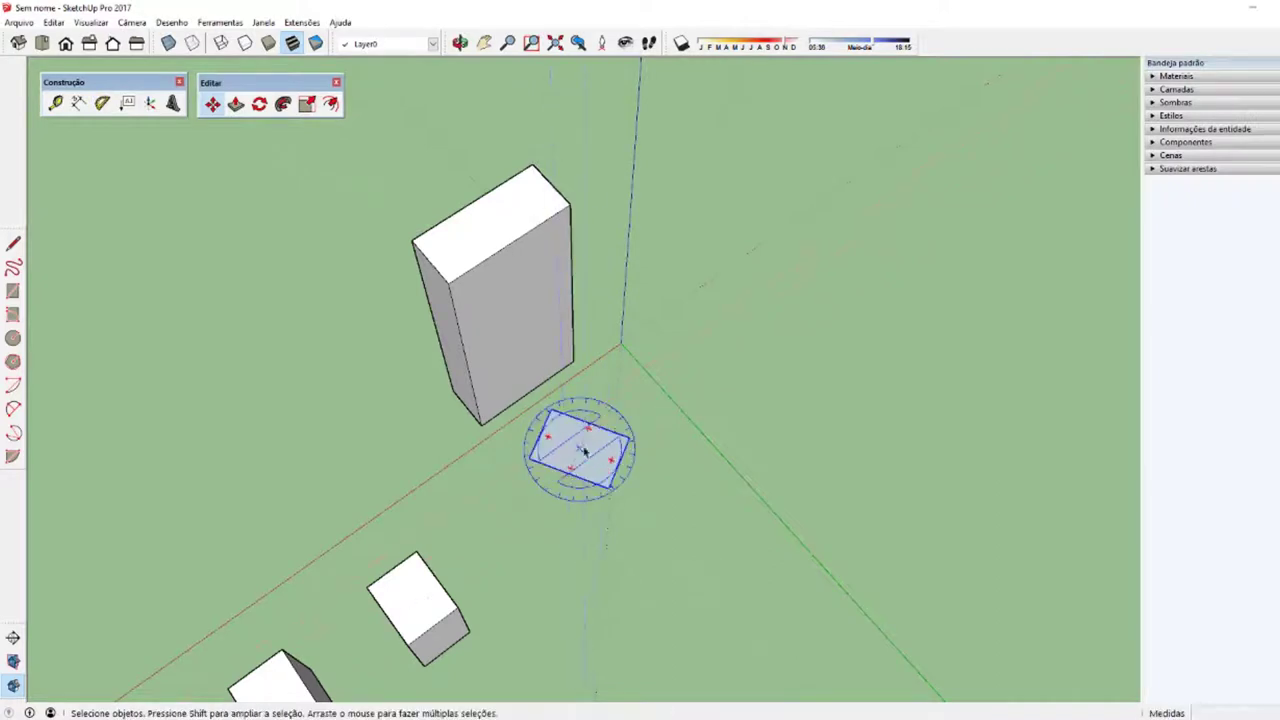
left_click(586, 455)
mouse_move(586, 457)
middle_mouse_down()
mouse_move(114, 491)
mouse_move(344, 450)
mouse_move(686, 614)
mouse_move(720, 505)
mouse_move(257, 615)
mouse_move(86, 606)
mouse_move(357, 634)
middle_mouse_up()
left_click(729, 509)
Step: Start rotating the selected group, then cancel without changing it
key("m")
key("q")
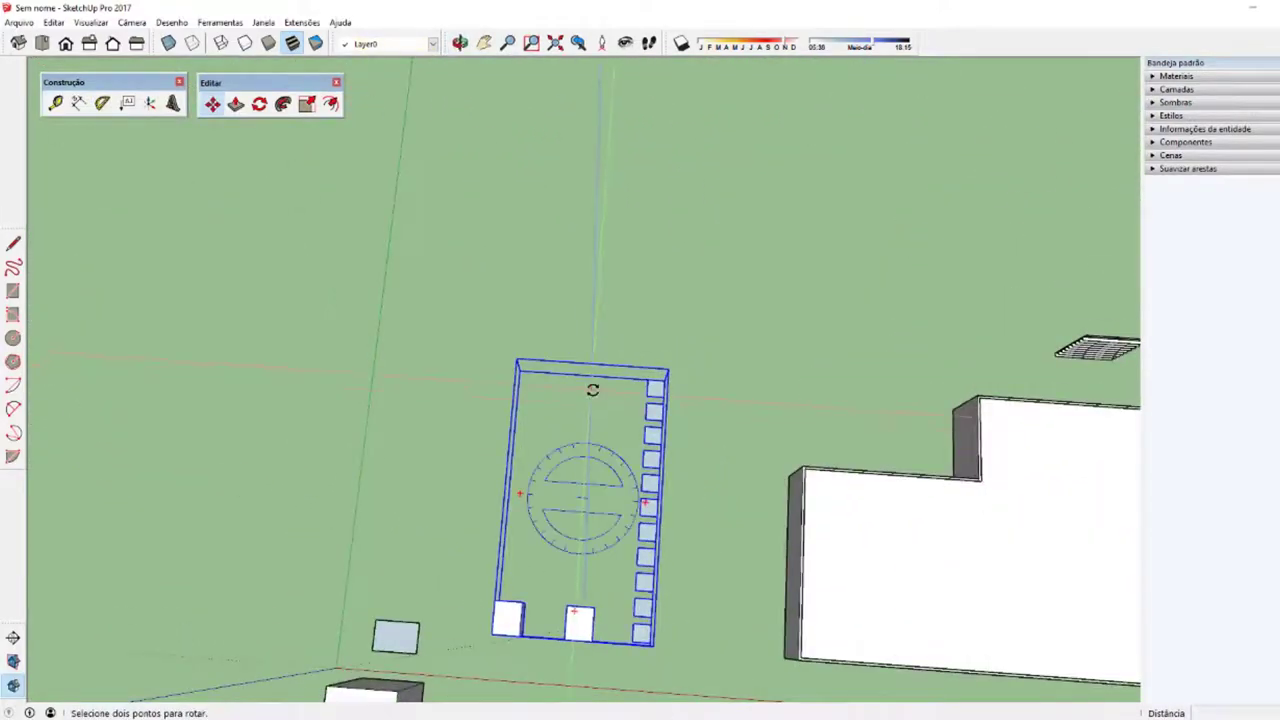
left_click(591, 398)
left_click(566, 382)
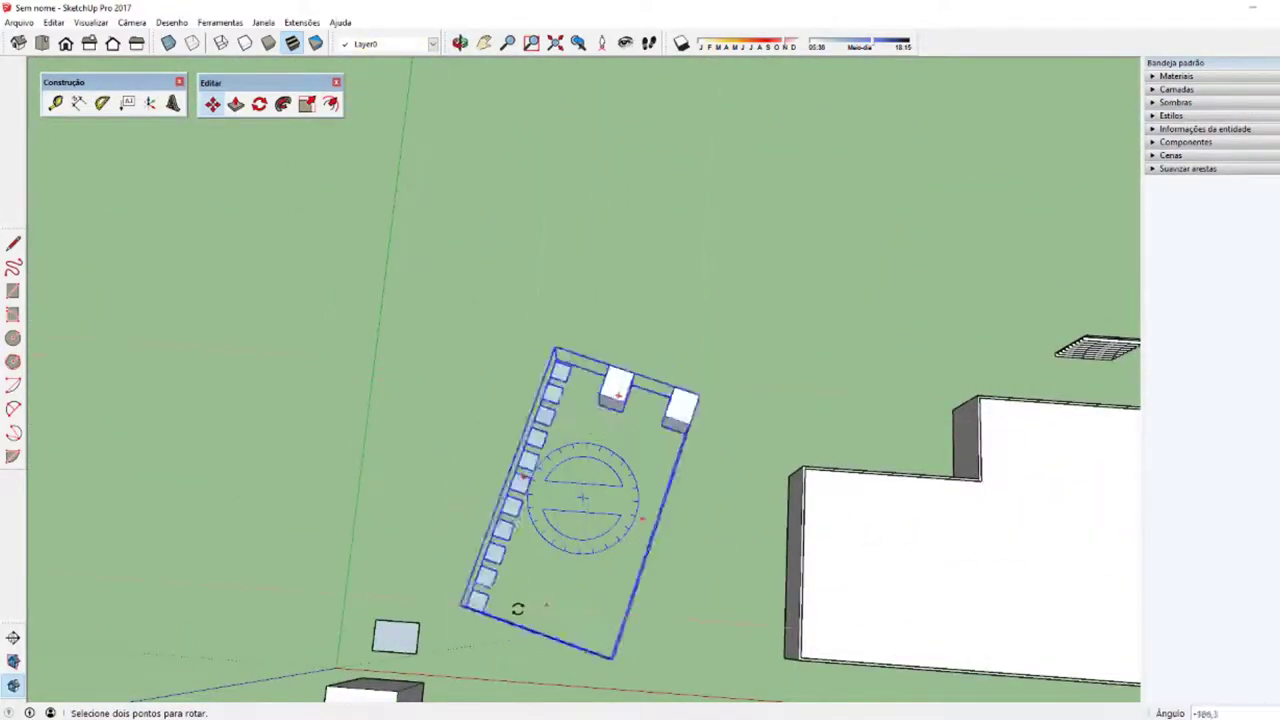
key("space")
Step: Window-select the whole notched building and make it a single group
mouse_move(833, 548)
middle_mouse_down()
mouse_move(875, 480)
mouse_move(431, 480)
mouse_move(511, 468)
middle_mouse_up()
left_click_drag(338, 314, 958, 624)
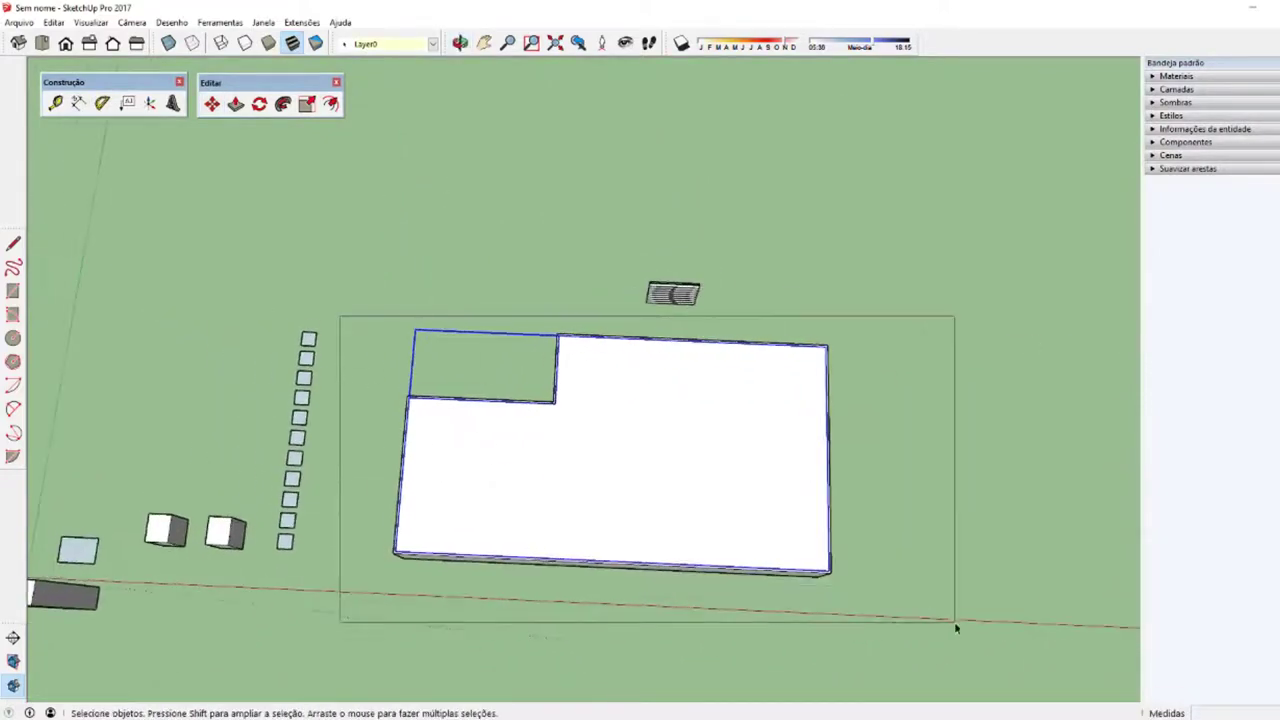
scroll(598, 511, "up", 3)
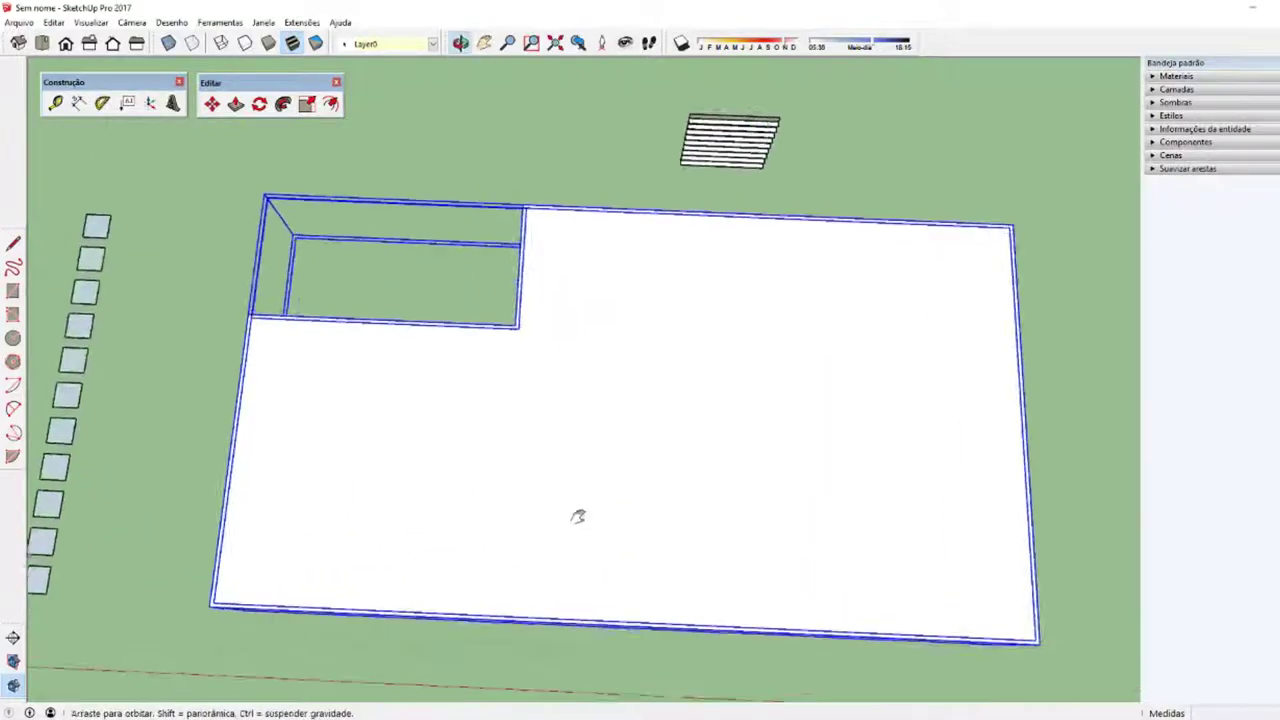
middle_click_drag(577, 514, 443, 386)
right_click(453, 402)
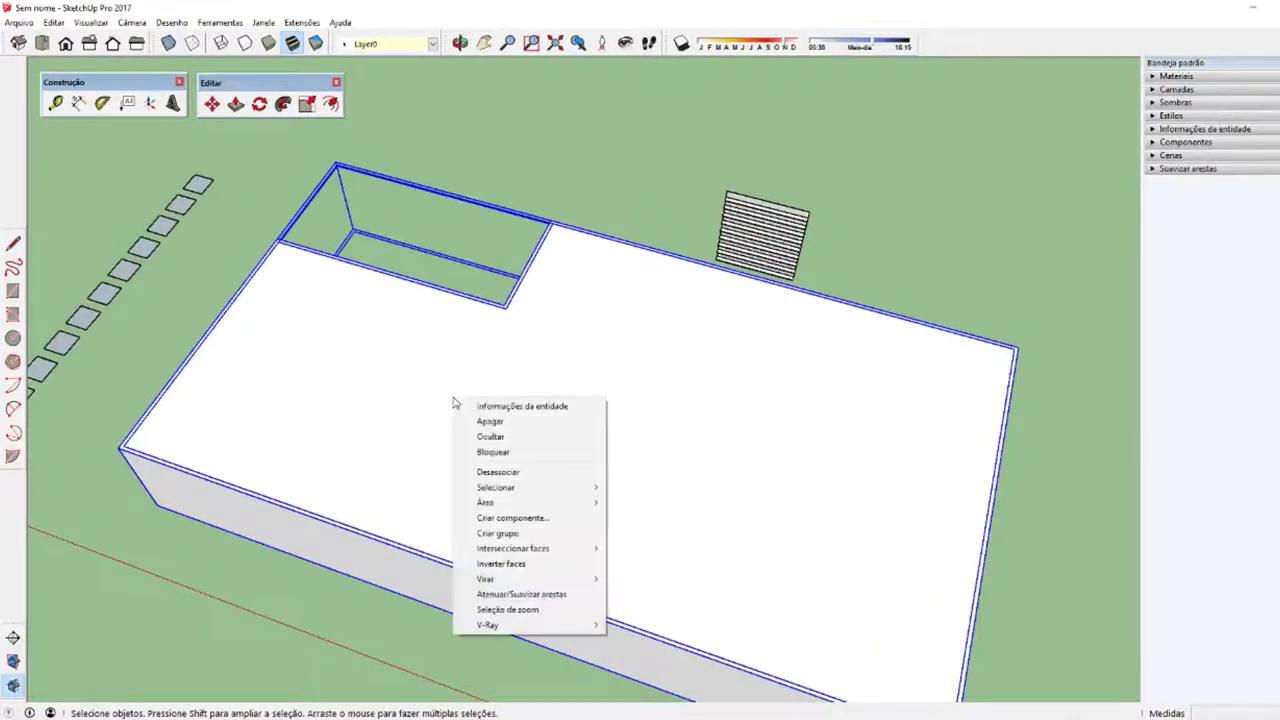
left_click(511, 532)
Step: Start rotating the building around its middle, then cancel the rotation
scroll(511, 532, "down", 2)
middle_click_drag(371, 431, 422, 521)
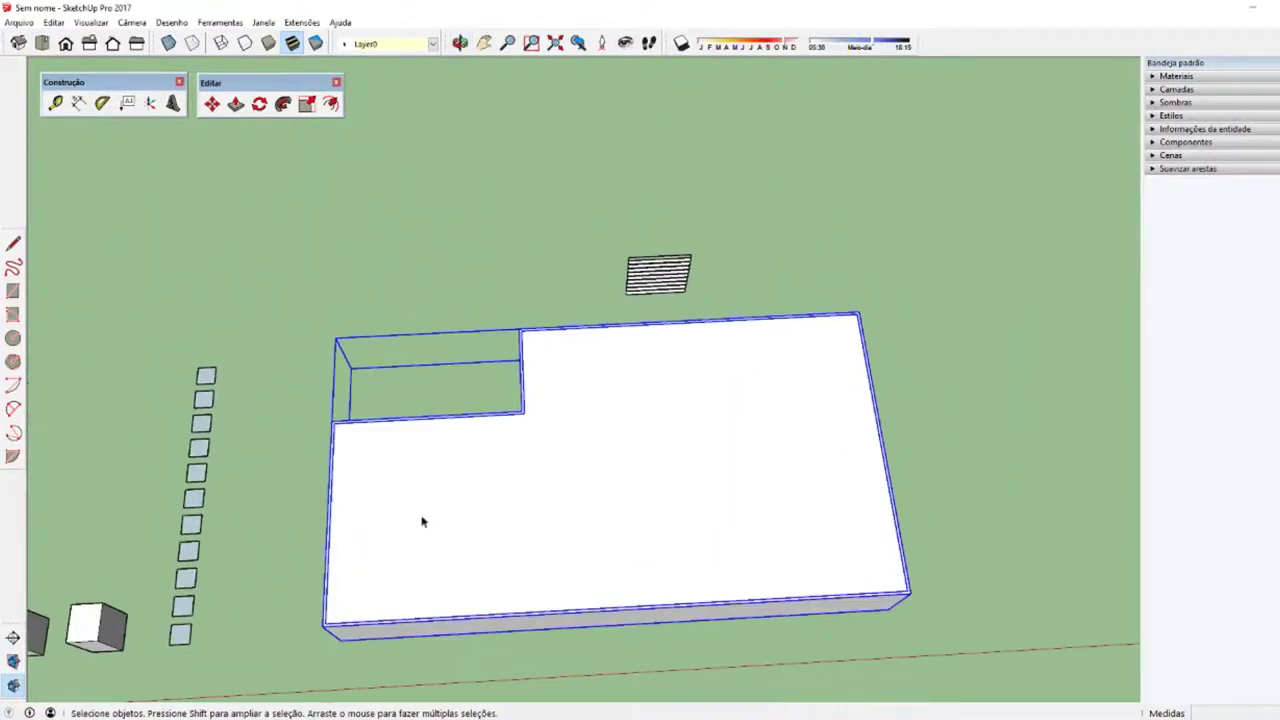
key("q")
left_click(607, 458)
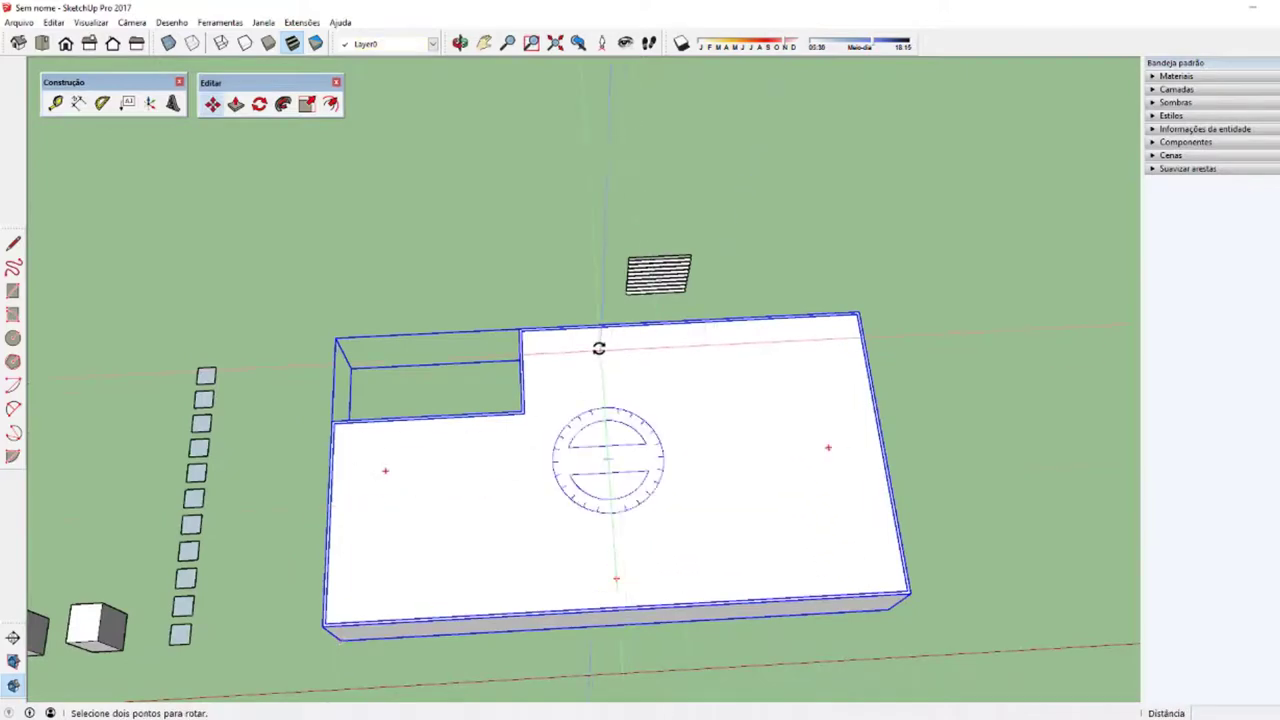
left_click(597, 349)
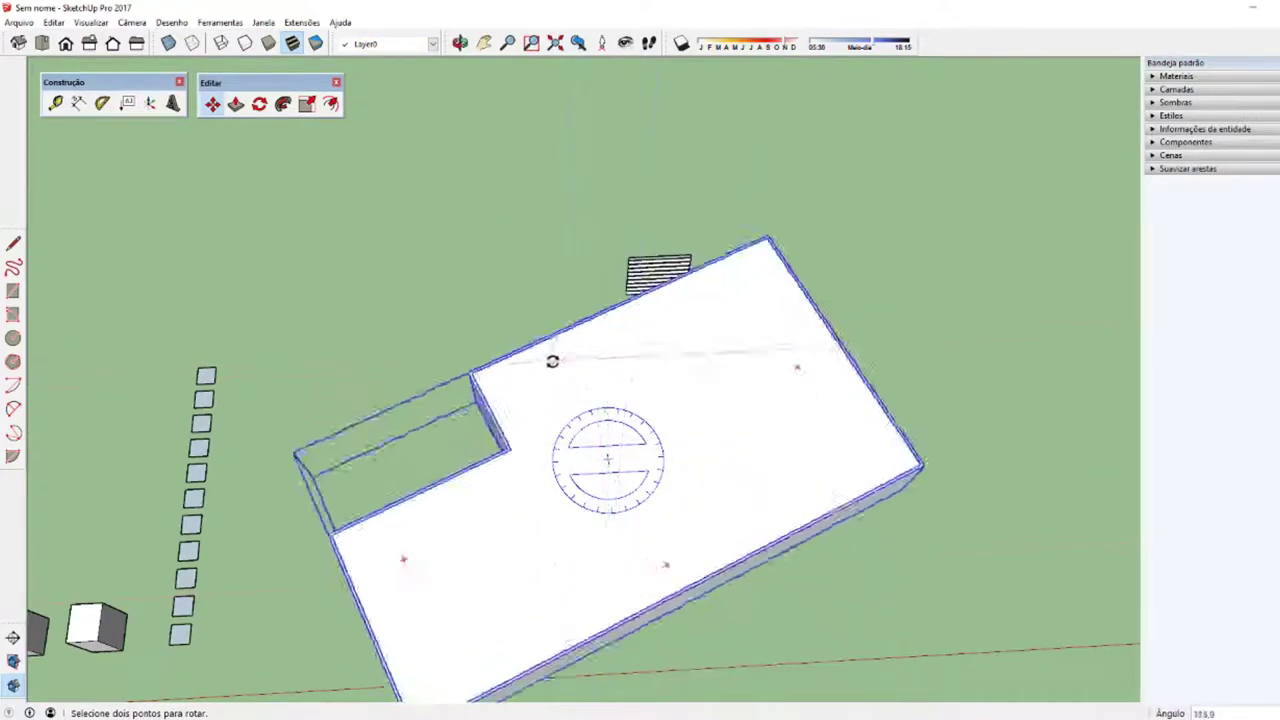
middle_click_drag(637, 361, 633, 455)
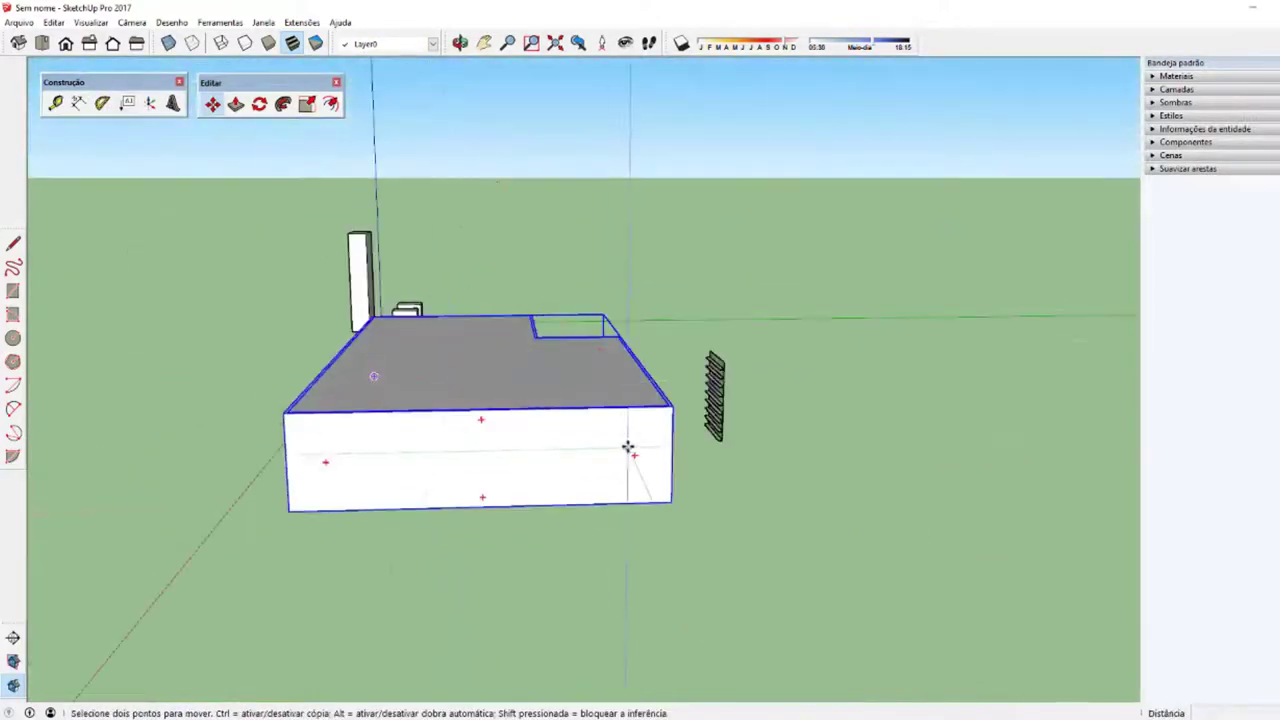
key("space")
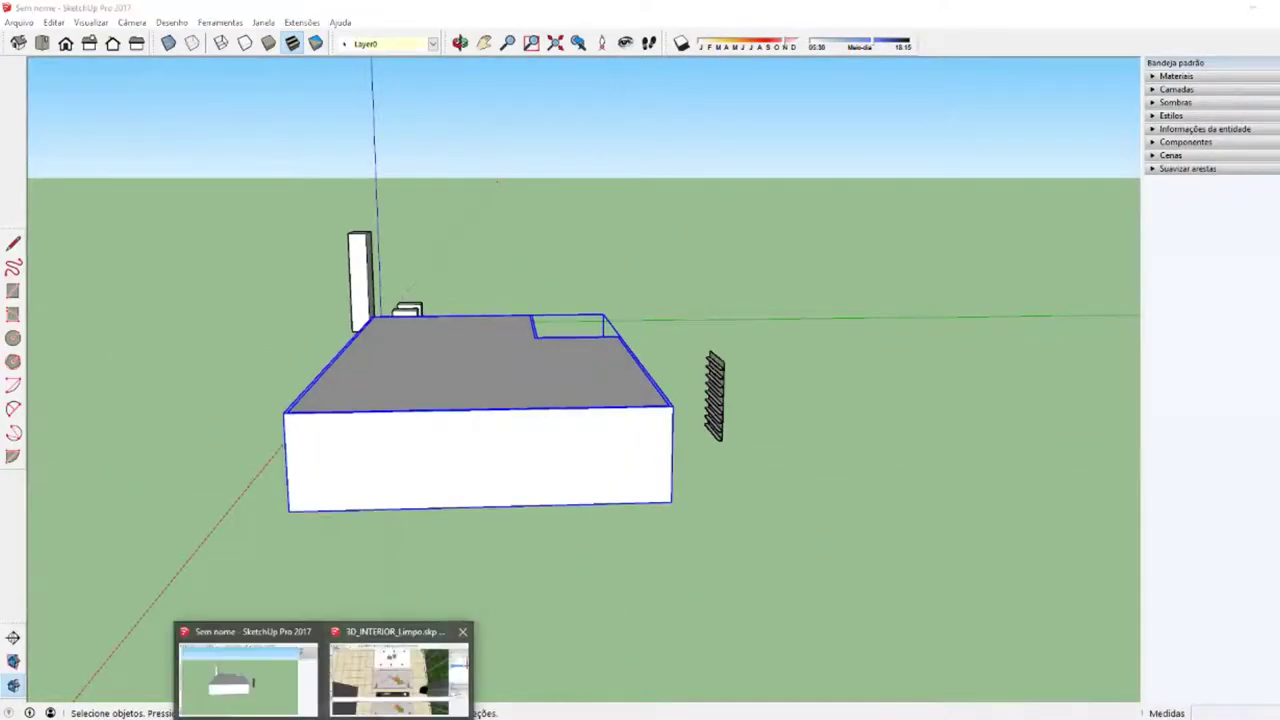
Step: Return to the living-room model and select the sofa to duplicate
left_click(400, 680)
middle_click_drag(420, 600, 483, 584)
middle_click_drag(598, 397, 524, 500)
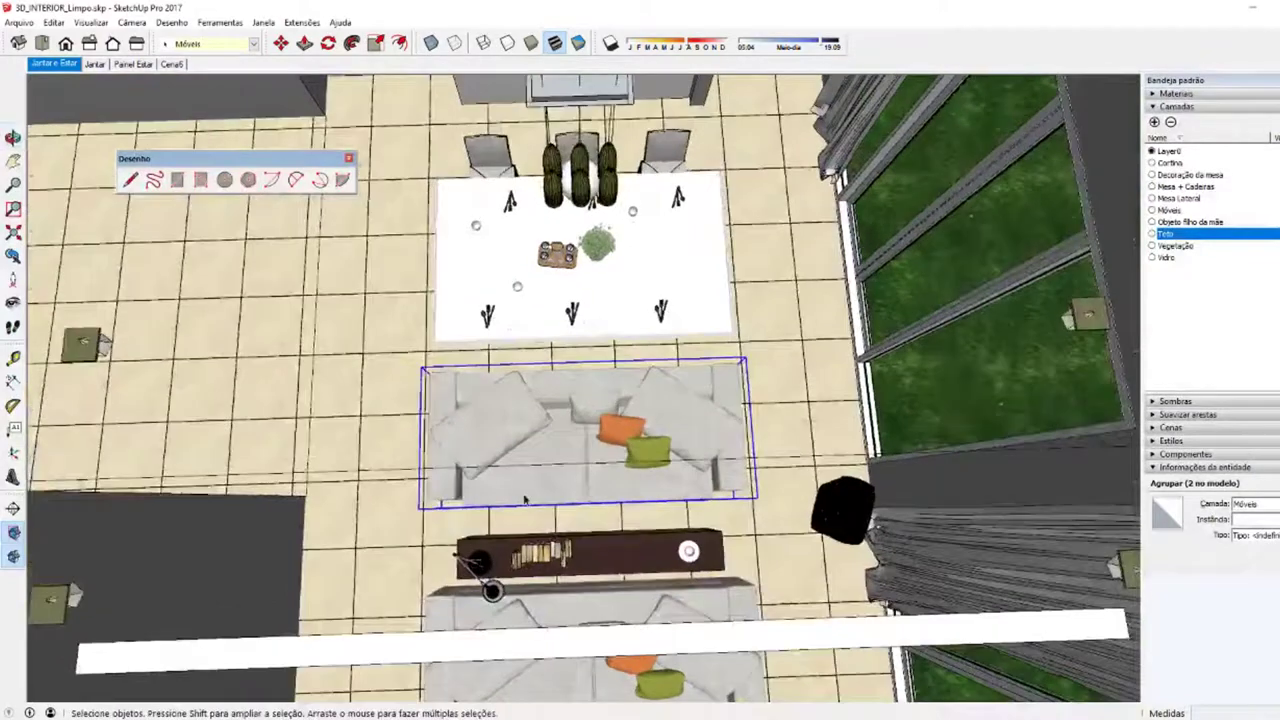
key("q")
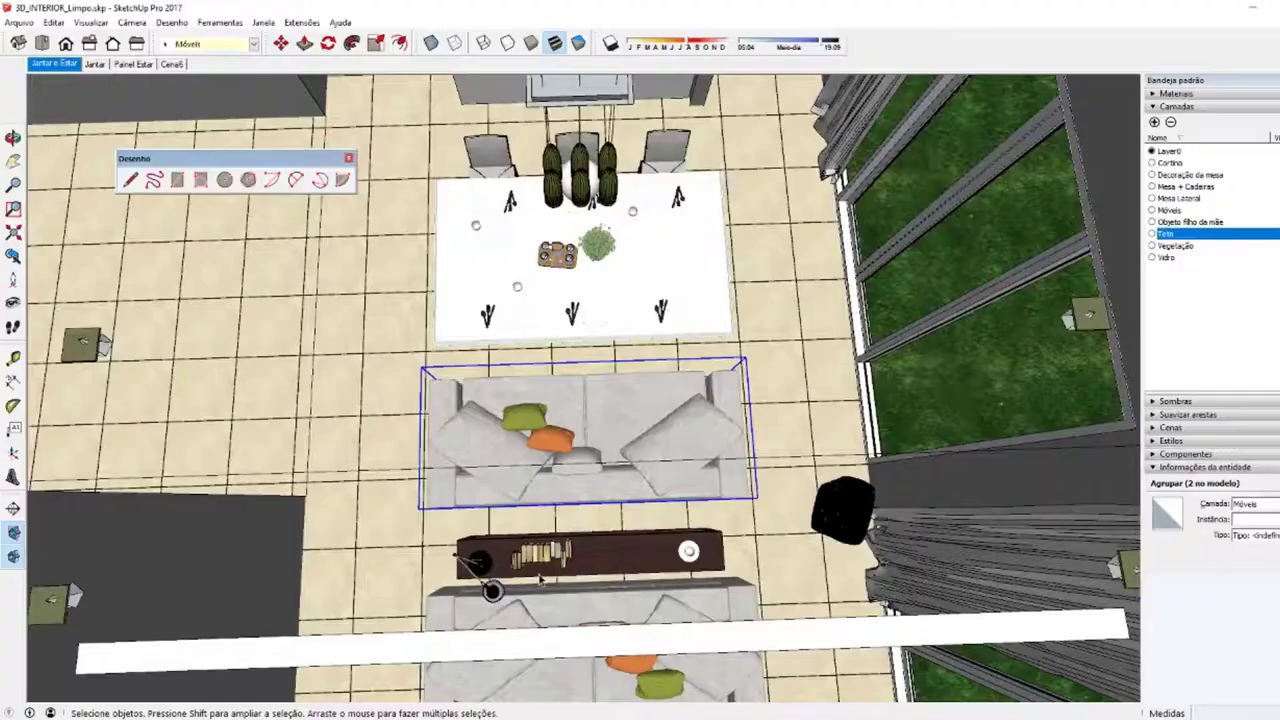
mouse_move(640, 400)
middle_mouse_down()
mouse_move(600, 420)
mouse_move(624, 432)
mouse_move(613, 425)
middle_mouse_up()
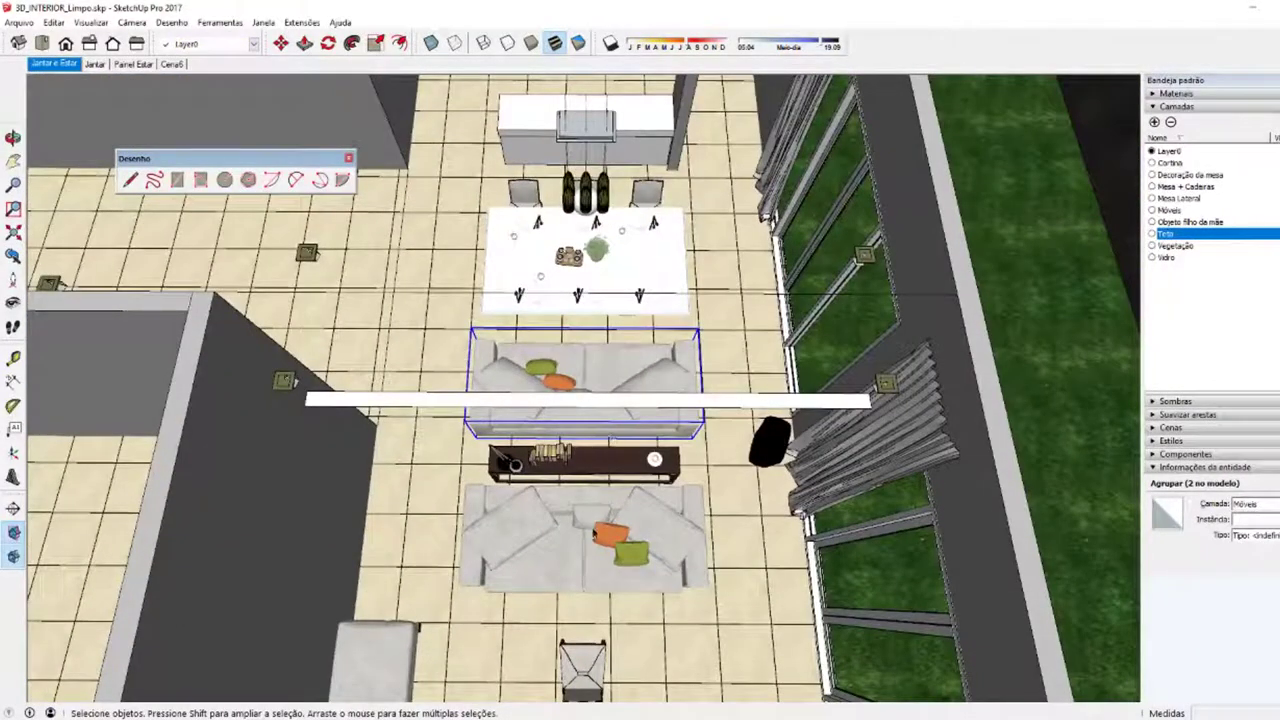
left_click(594, 535)
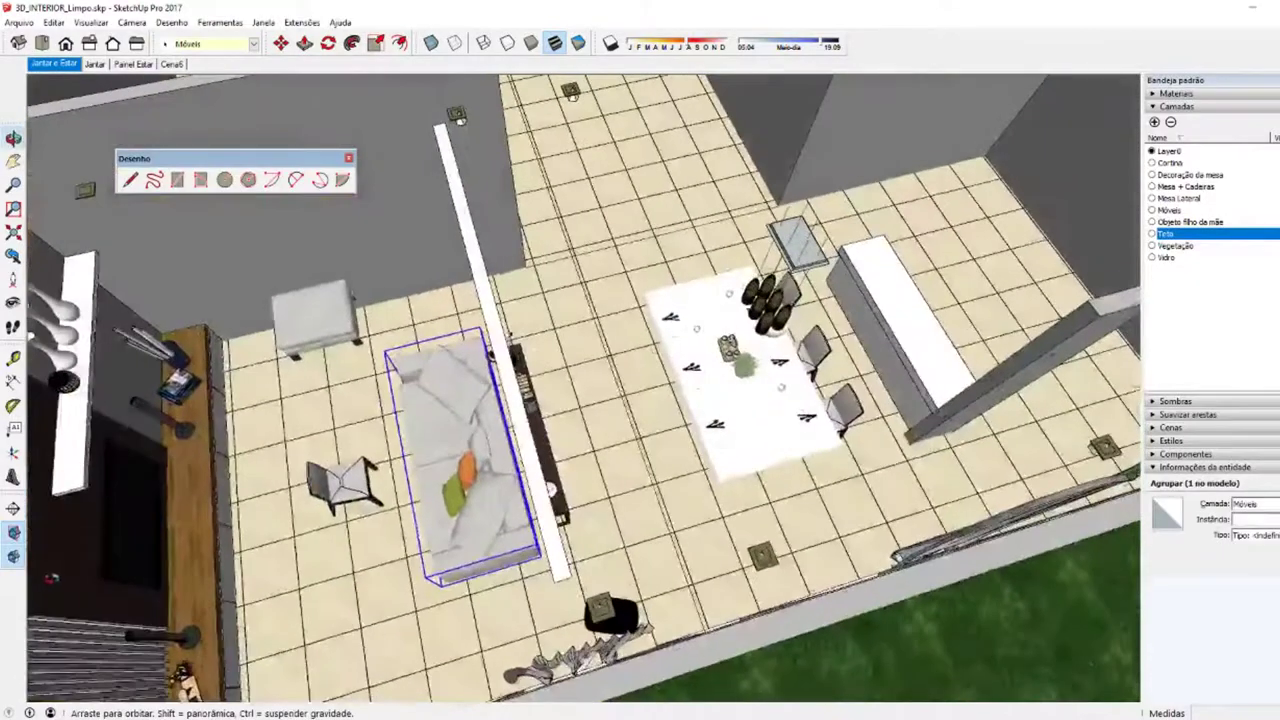
middle_click_drag(594, 535, 454, 603)
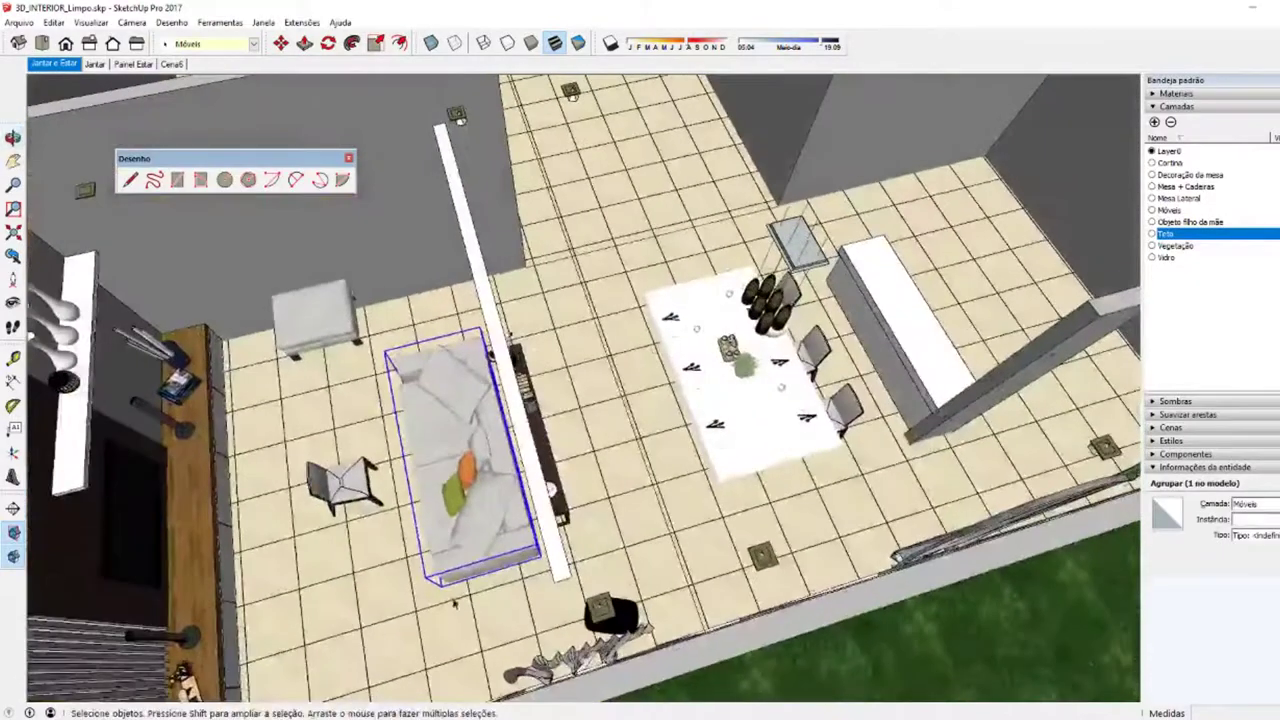
Step: Copy the sofa with Move plus Ctrl, placing it past the long low shelf
key("m")
key("ctrl")
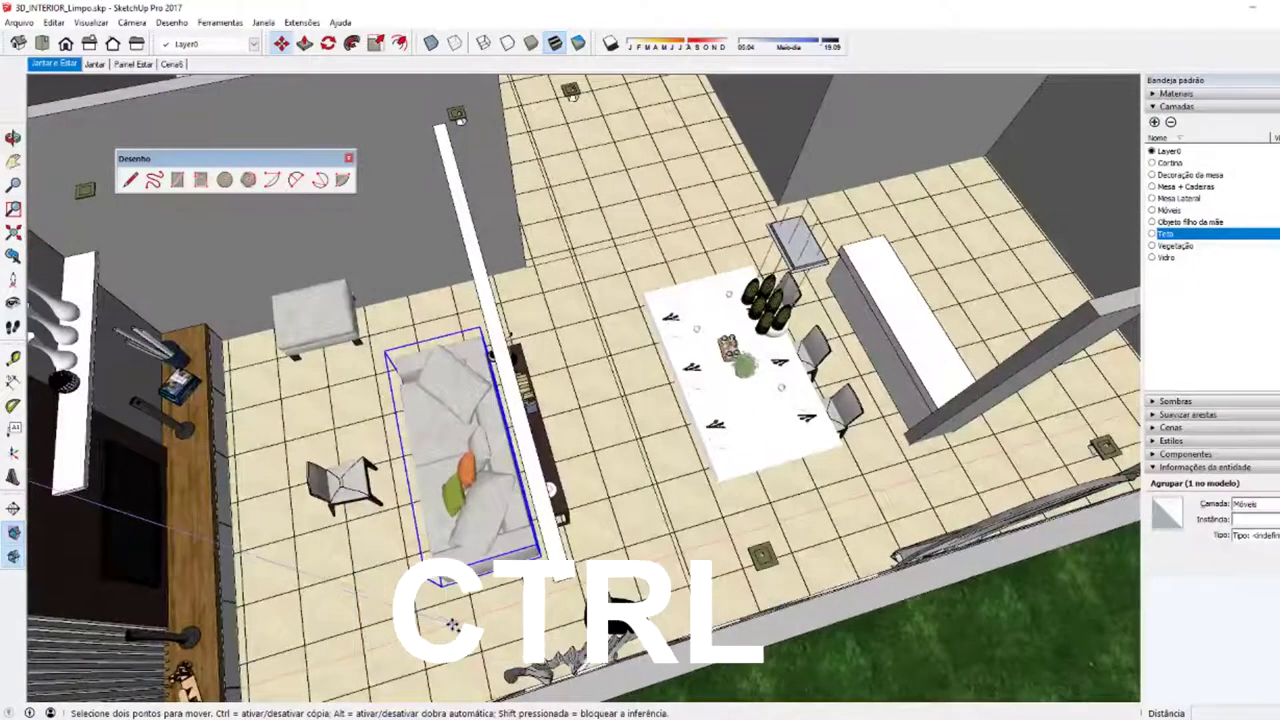
left_click(452, 621)
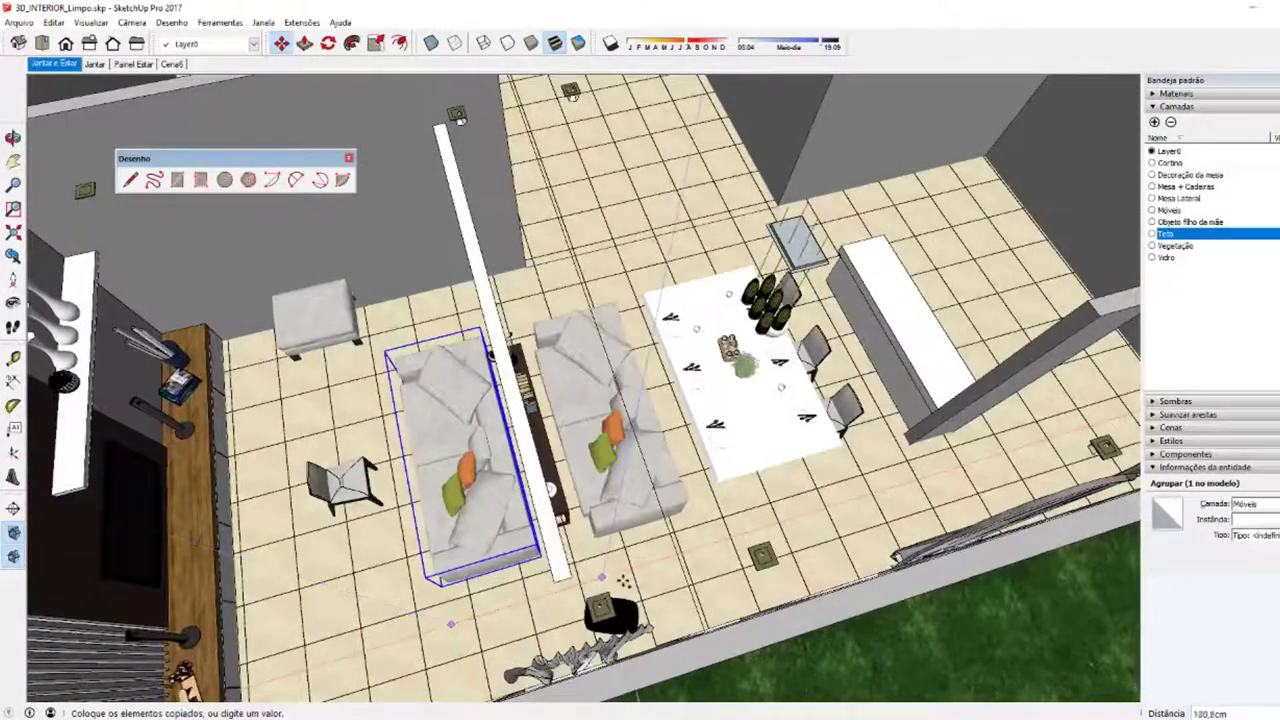
key("s")
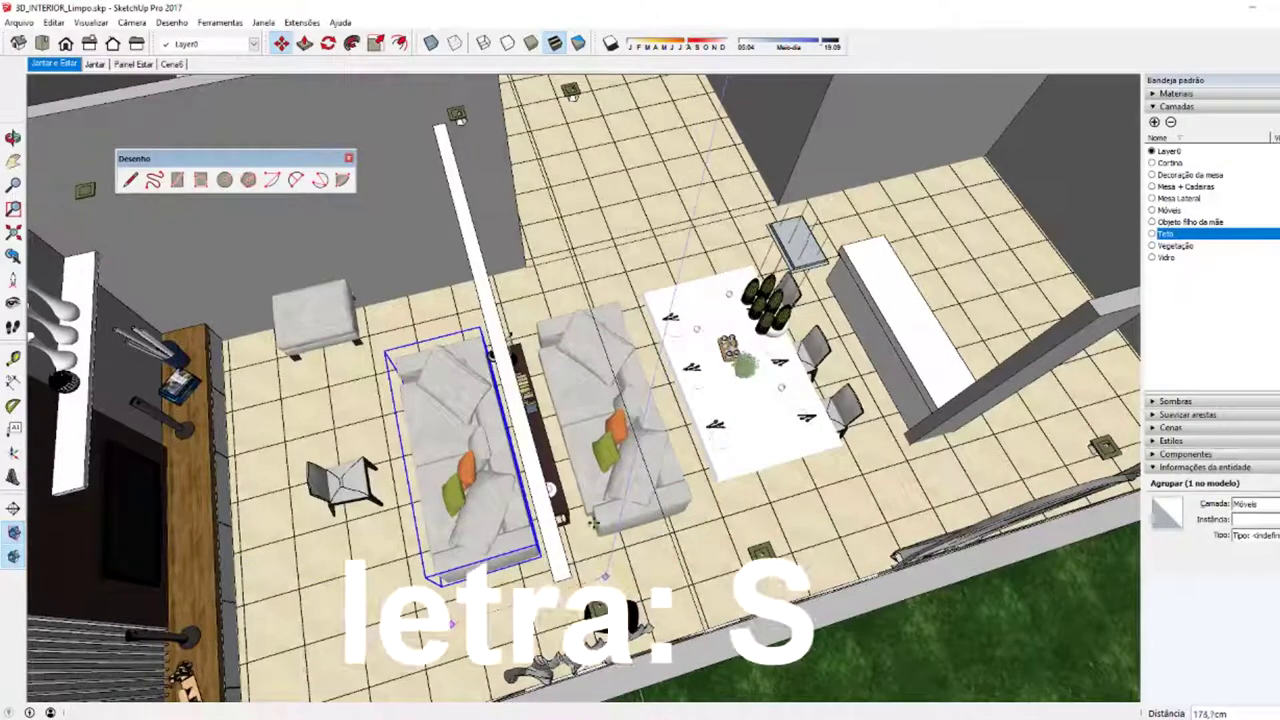
scroll(588, 497, "up", 2)
scroll(597, 492, "up", 2)
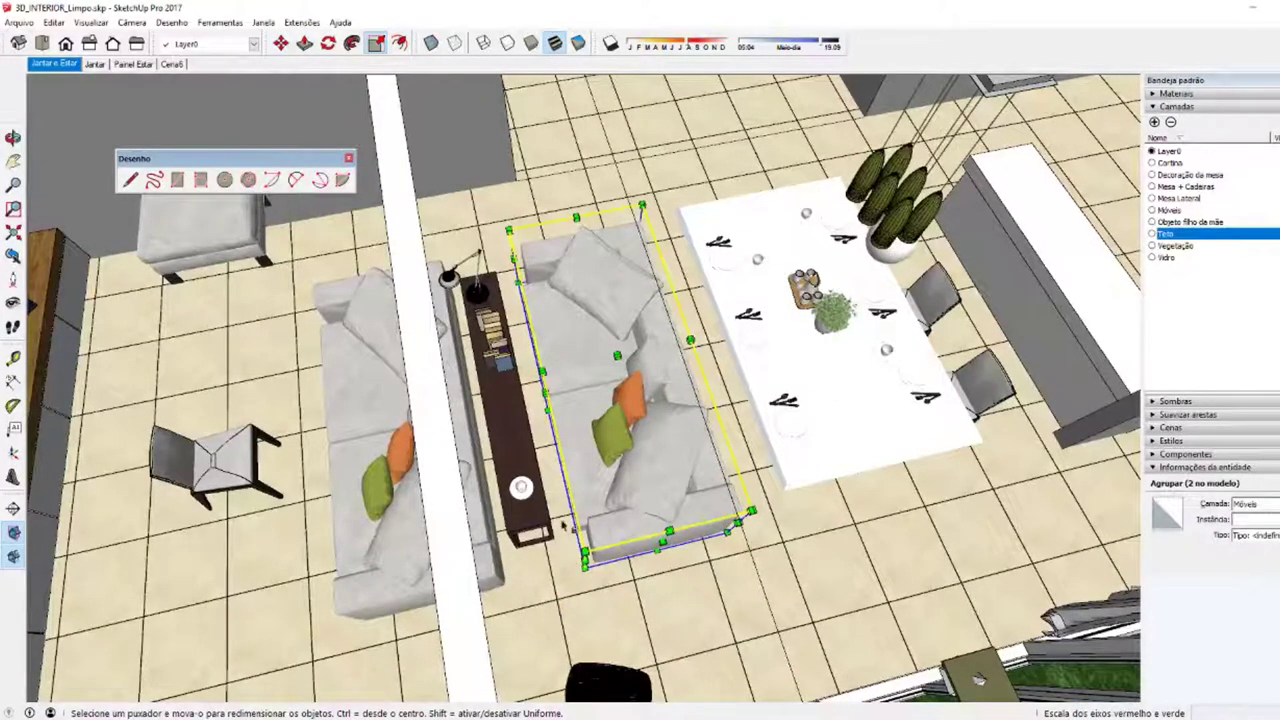
Step: Try narrowing and shortening the sofa copy with Scale, then undo the width change
left_click_drag(546, 392, 577, 385)
key("space")
key("s")
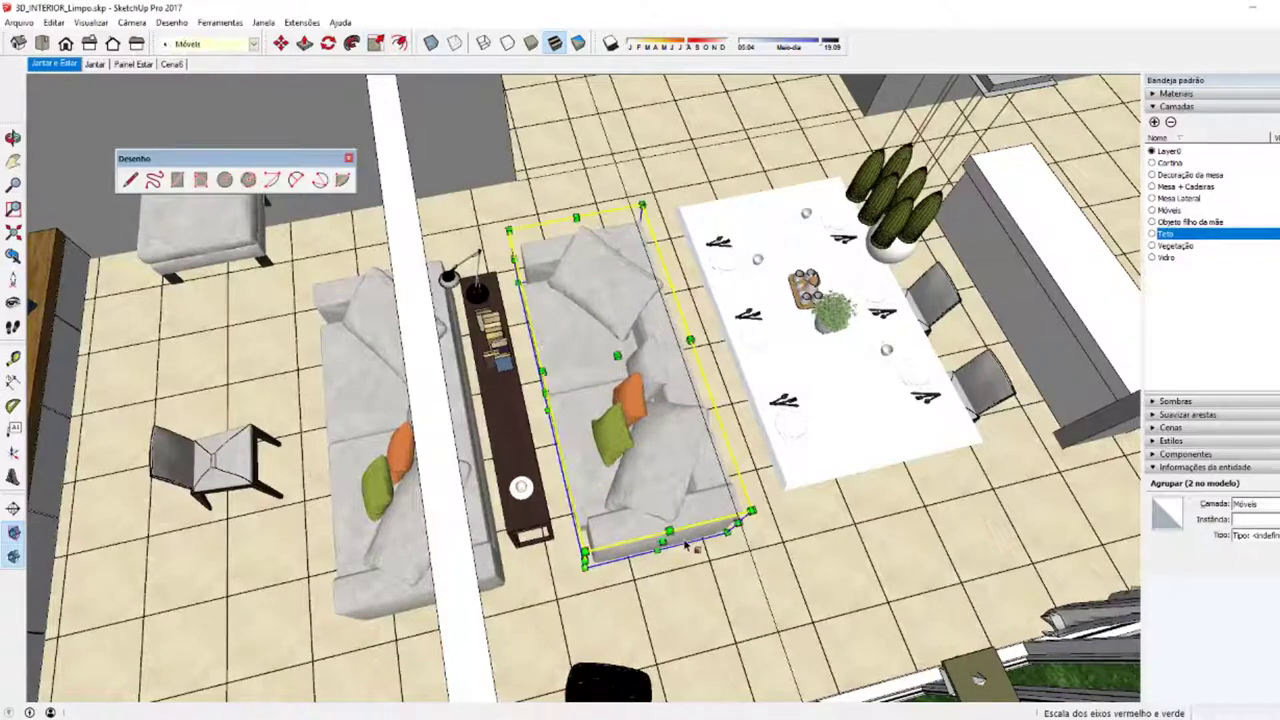
left_click_drag(662, 541, 645, 483)
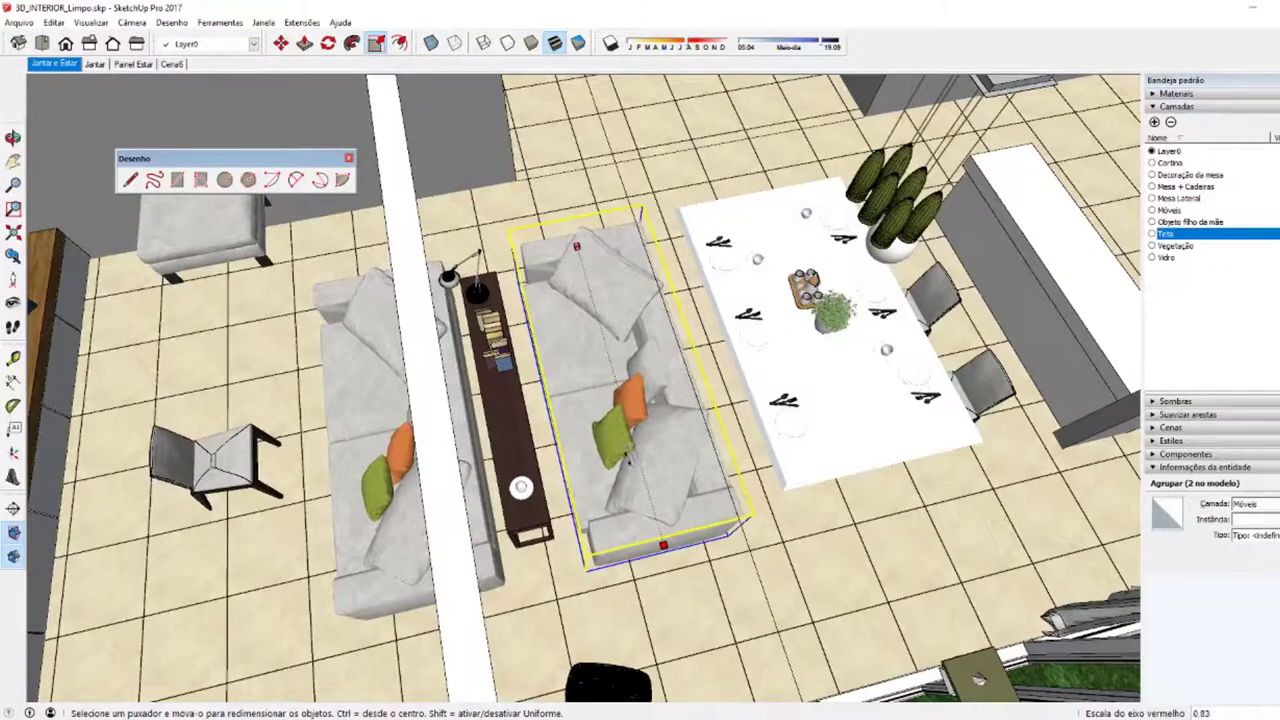
key("space")
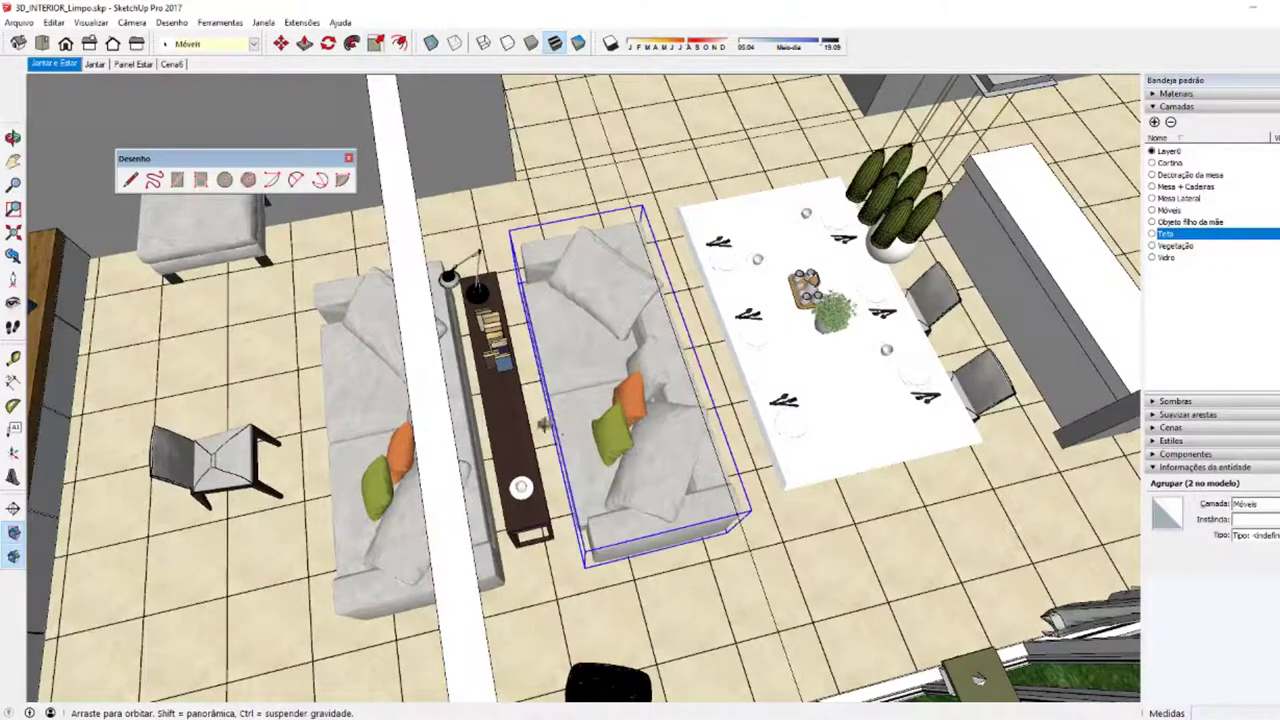
key("s")
mouse_move(582, 430)
middle_mouse_down()
mouse_move(602, 433)
mouse_move(620, 380)
middle_mouse_up()
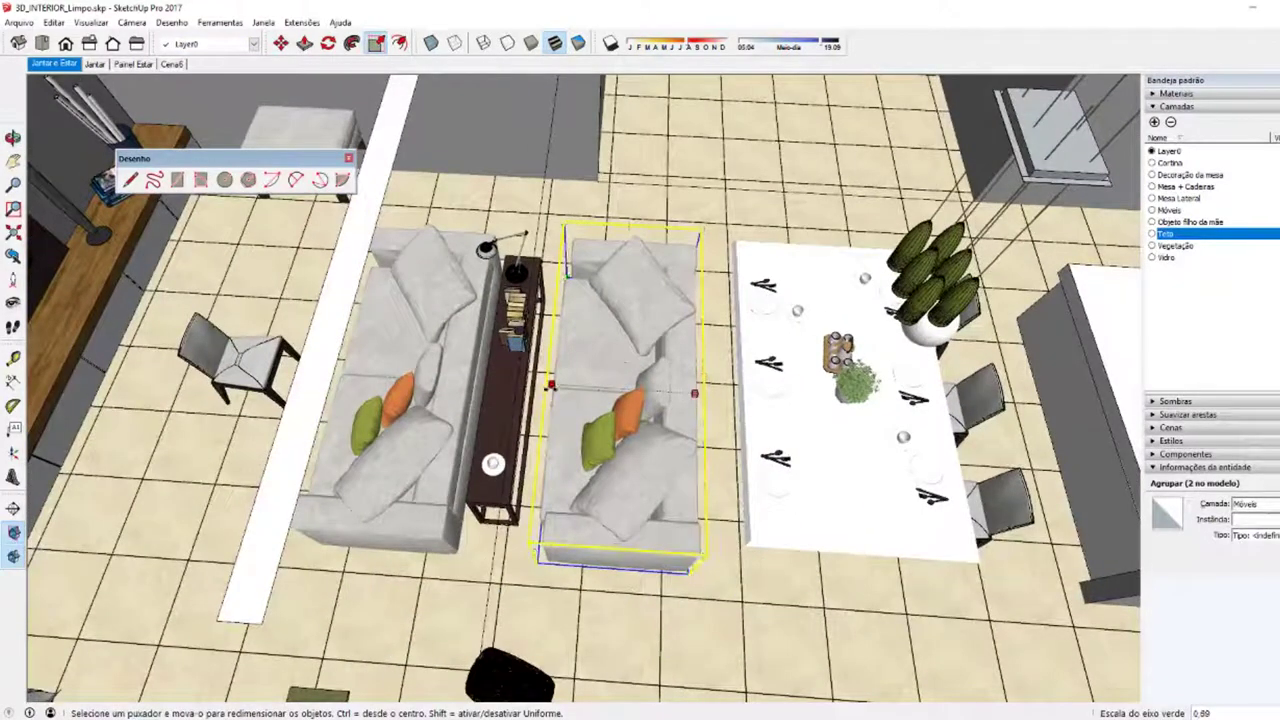
left_click_drag(550, 385, 607, 388)
key("ctrl+z")
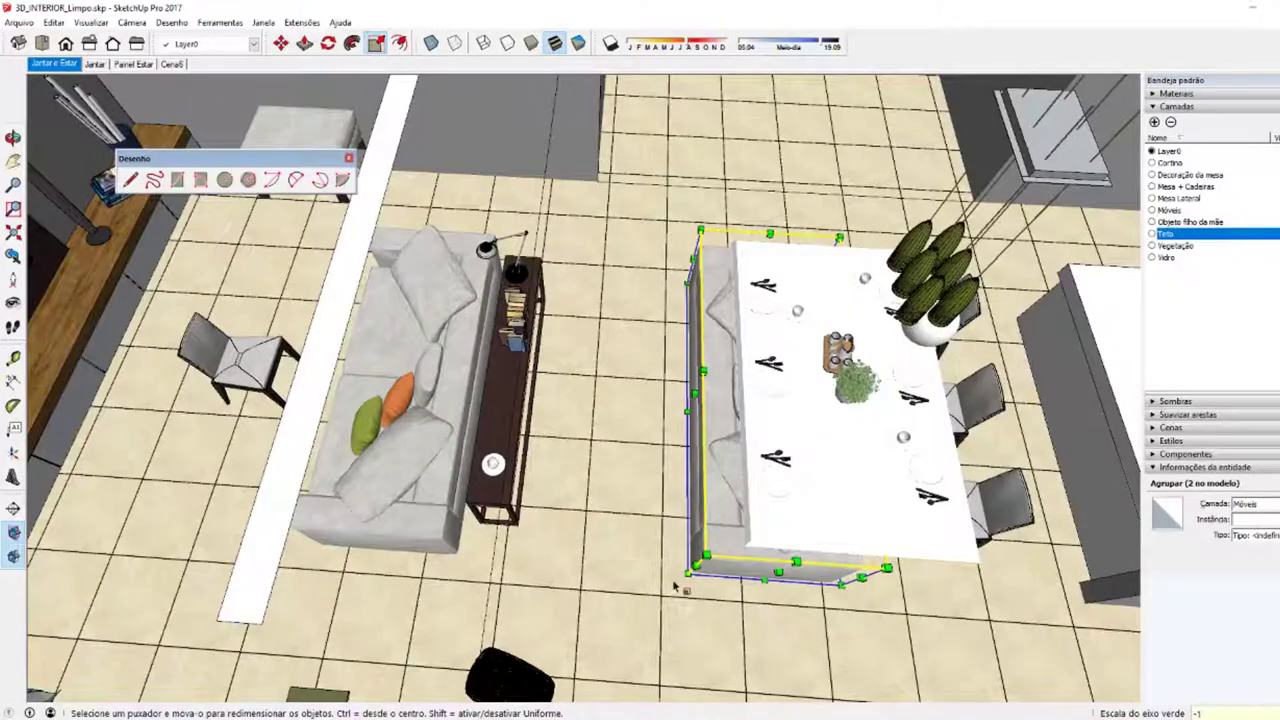
Step: Move the mirrored sofa copy against the shelf, facing the original
key("m")
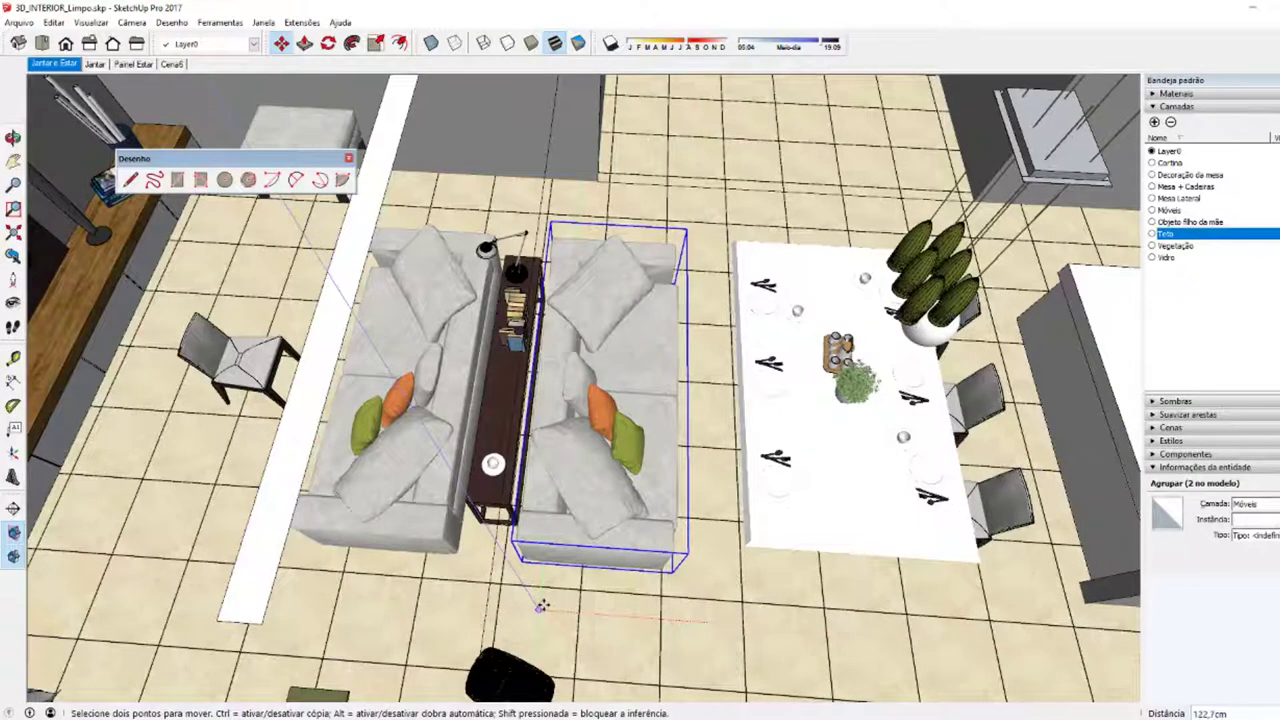
left_click(544, 605)
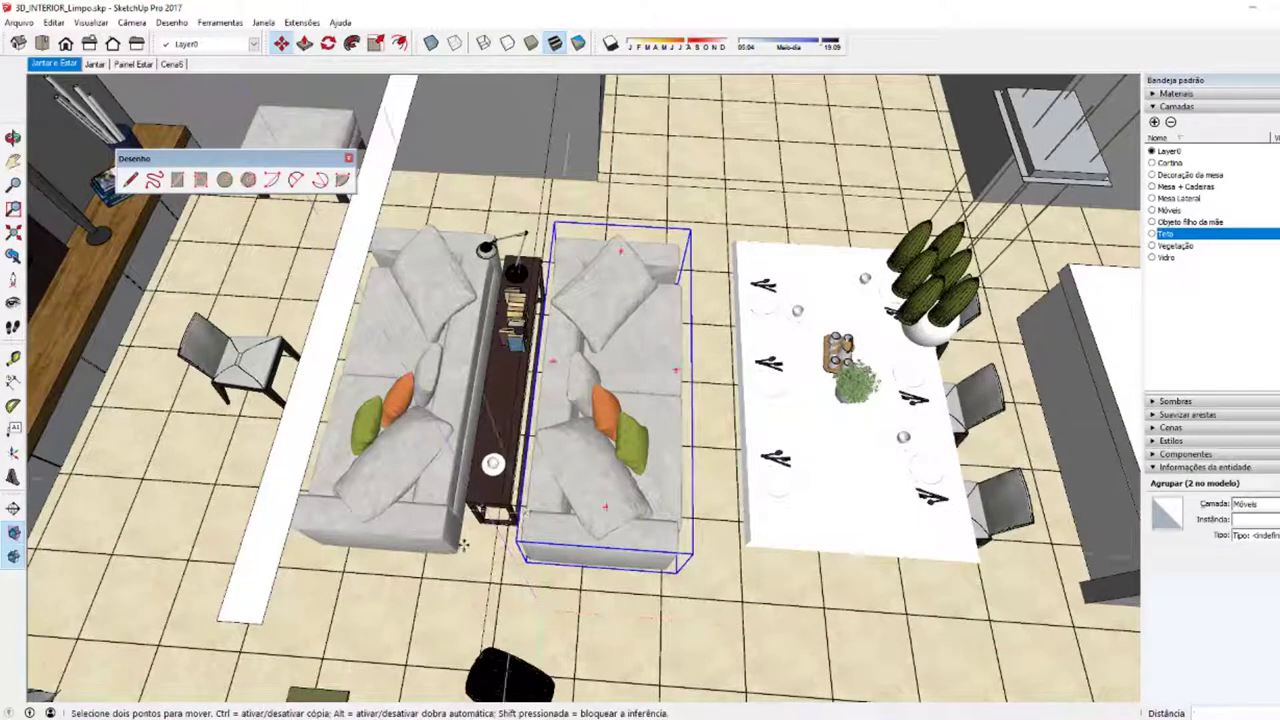
mouse_move(463, 545)
middle_mouse_down()
mouse_move(470, 482)
mouse_move(785, 497)
middle_mouse_up()
key("space")
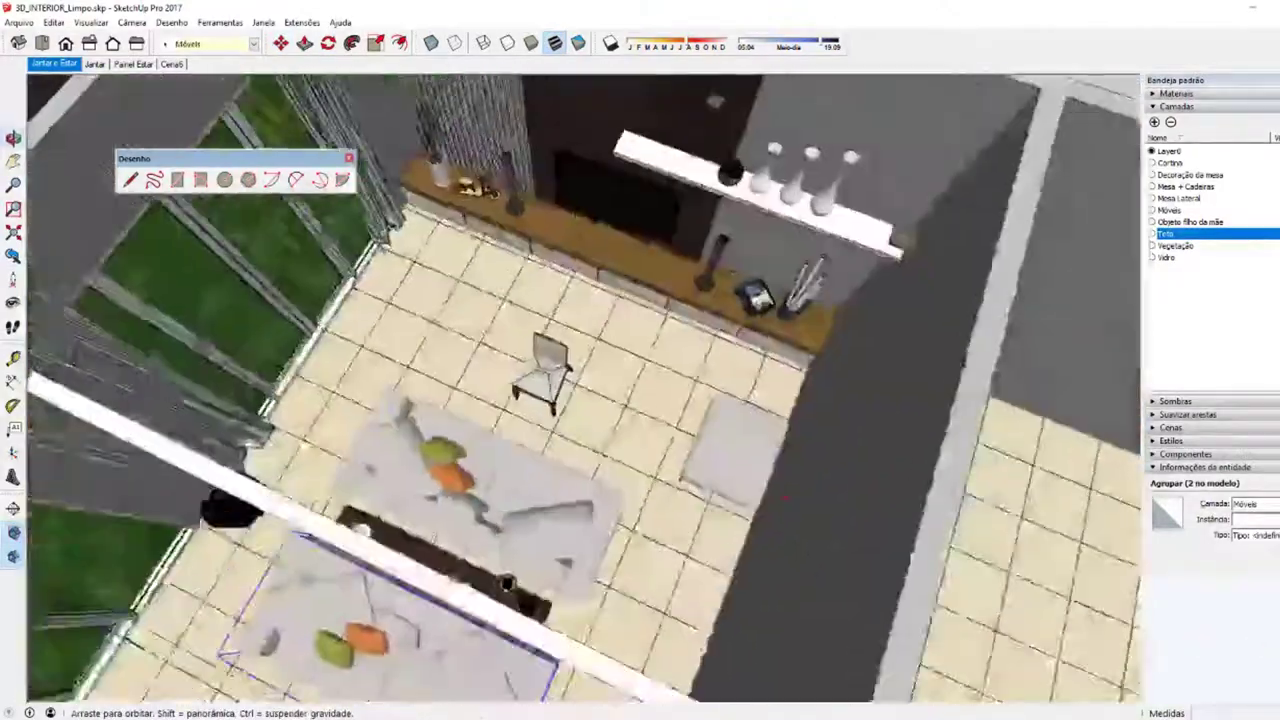
Step: Select the chair near the TV console and try scaling its height, then cancel
middle_click_drag(785, 497, 423, 531)
left_click(551, 509)
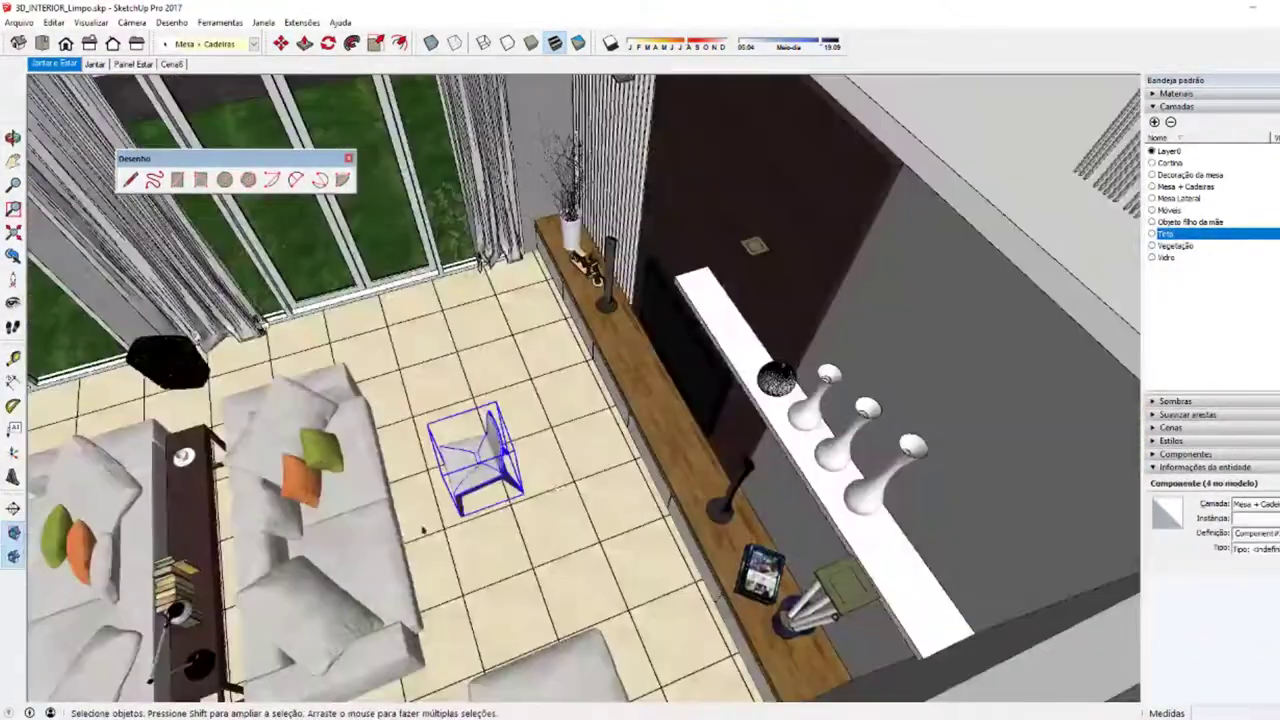
scroll(470, 495, "up", 2)
key("s")
scroll(478, 488, "up", 3)
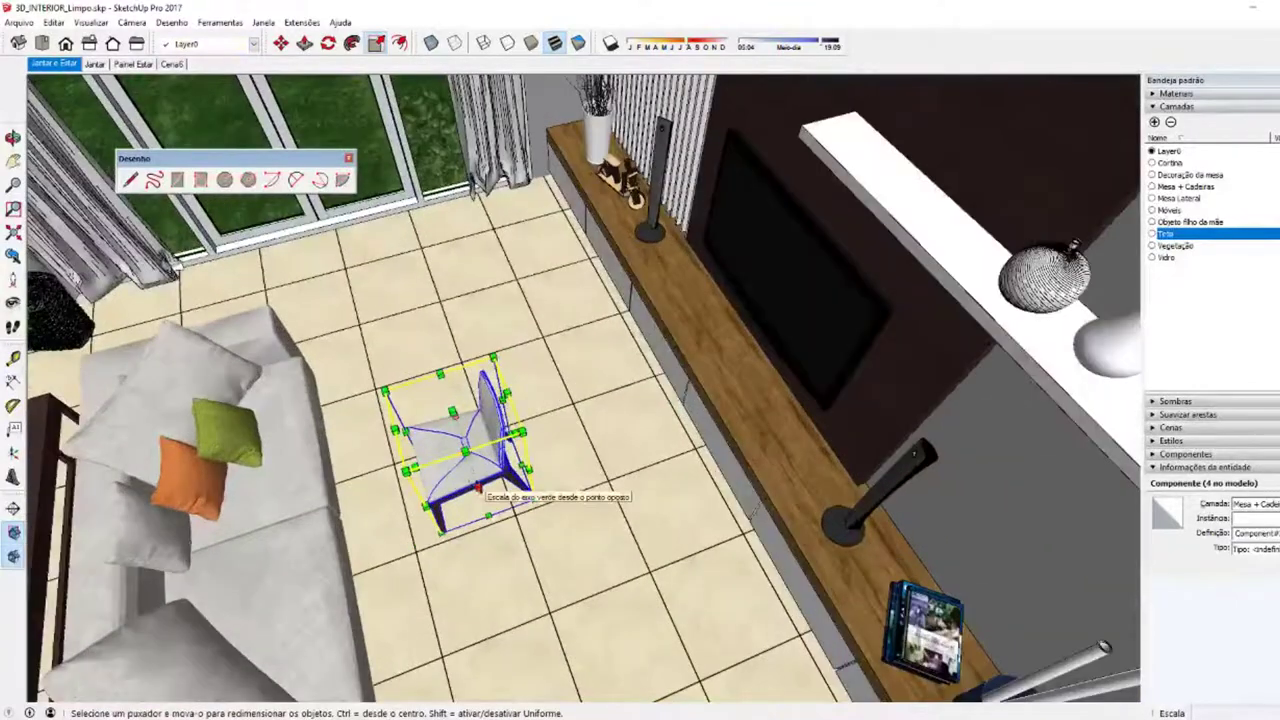
left_click(478, 488)
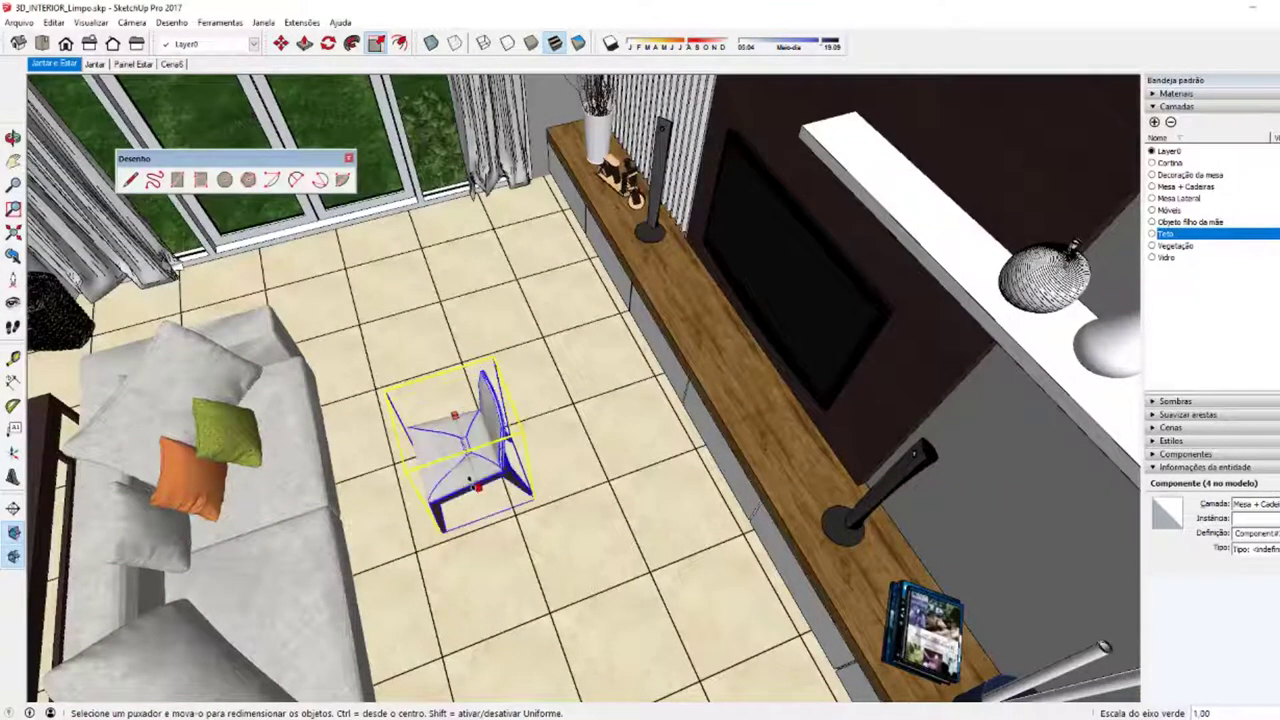
key("o")
left_click_drag(505, 436, 480, 380)
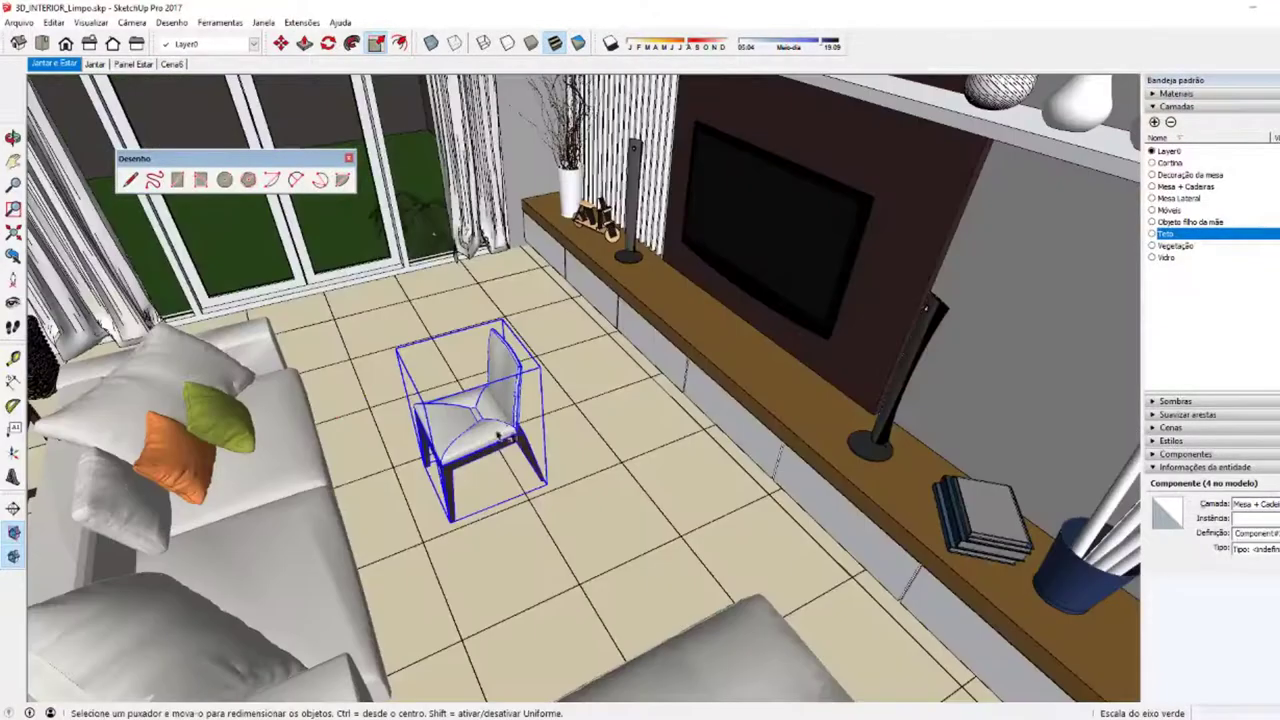
key("s")
scroll(465, 340, "up", 2)
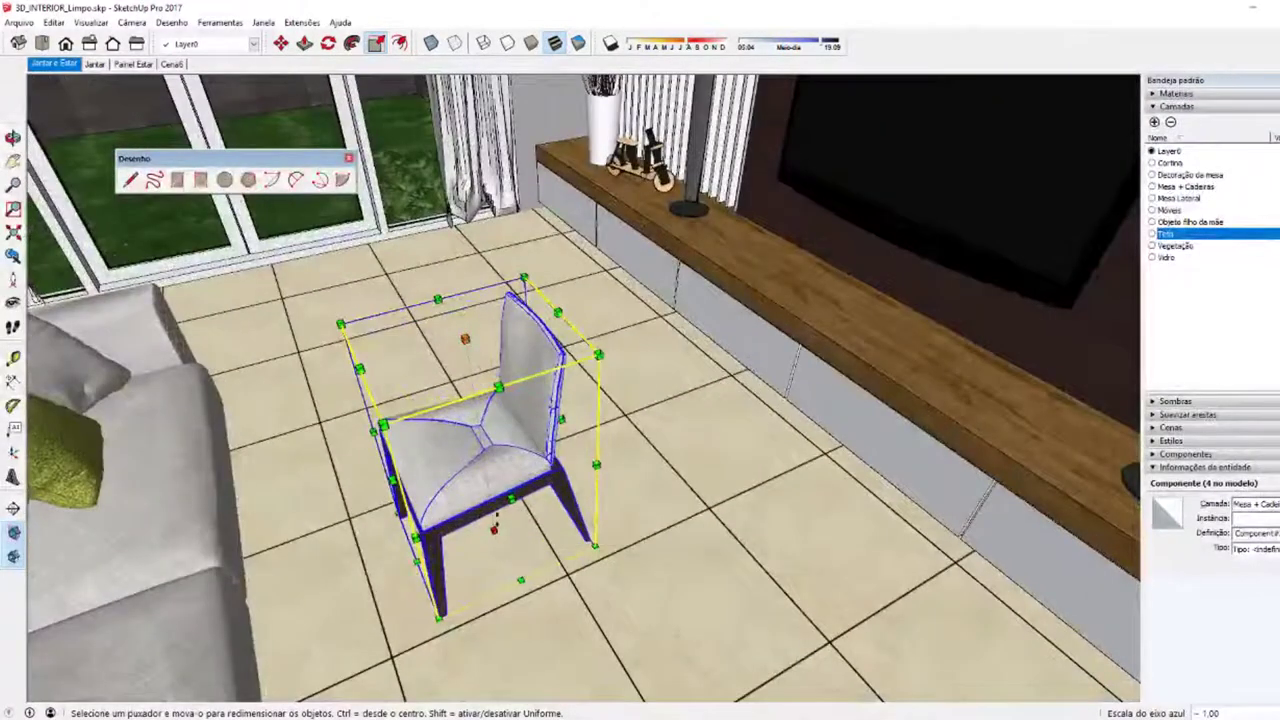
left_click_drag(494, 532, 488, 485)
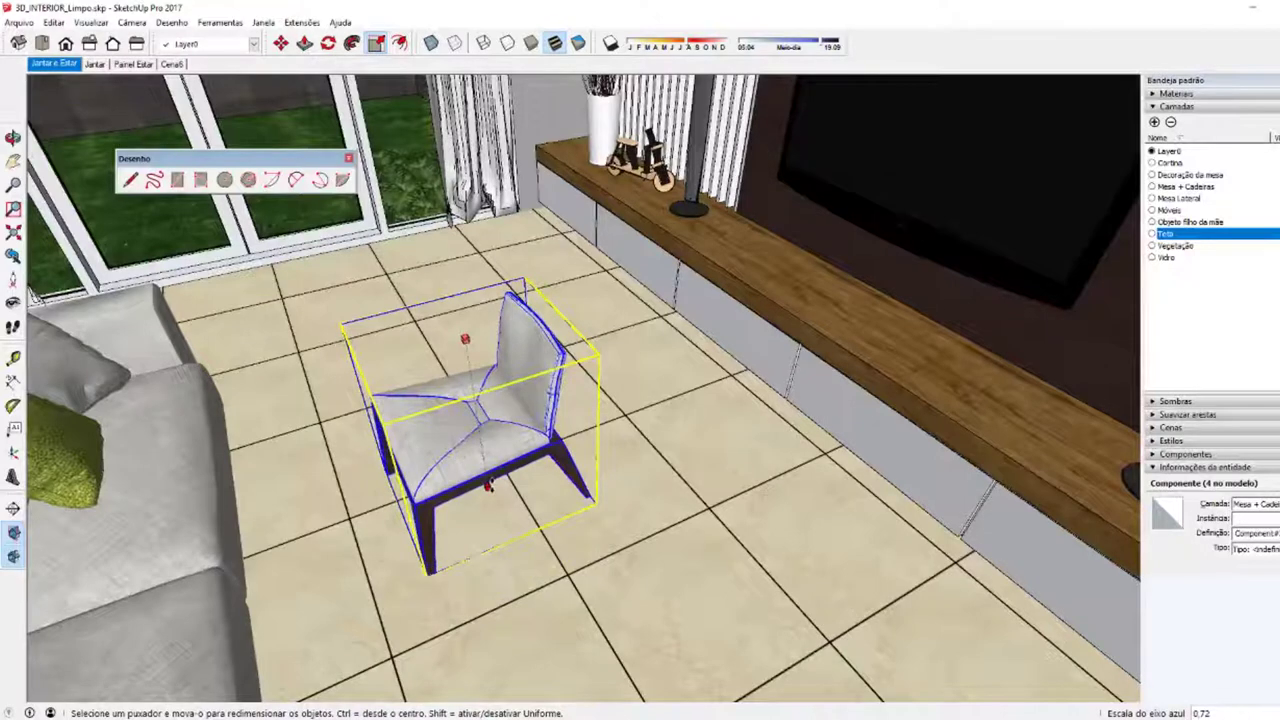
key("Escape")
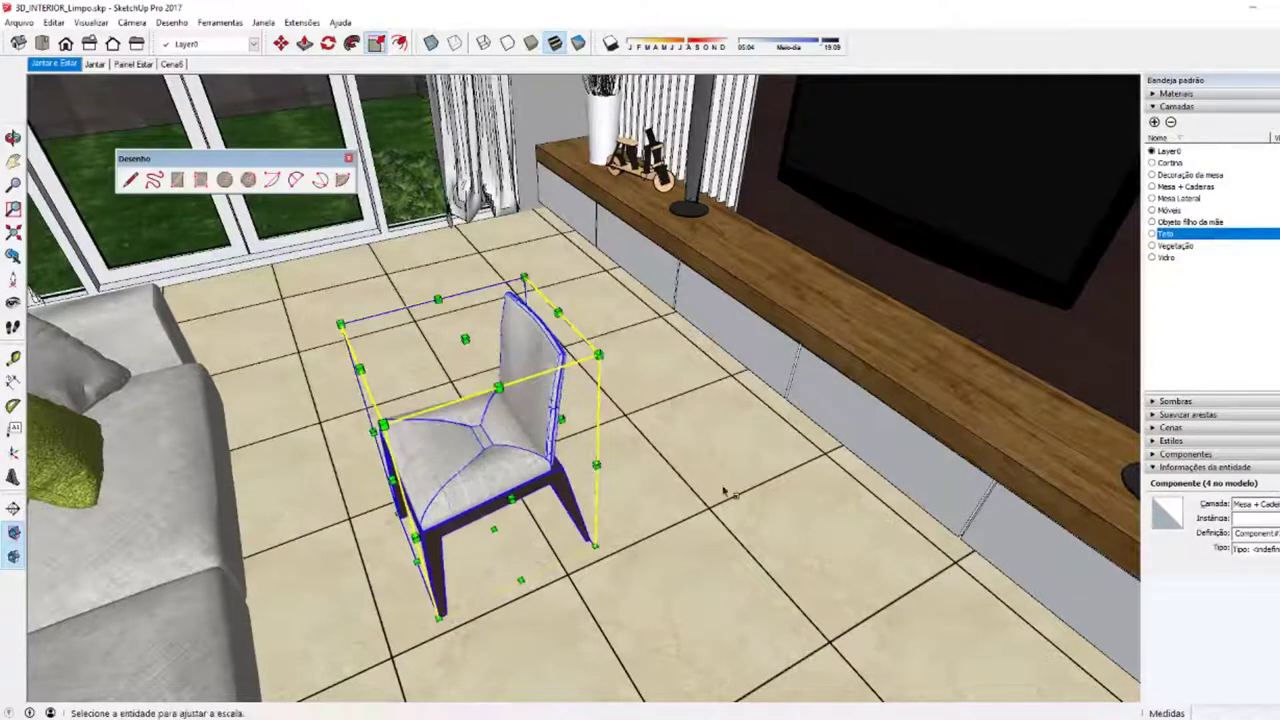
key("space")
Step: Flip the chair along the blue axis with a scale of -1, then orbit toward the trees
key("s")
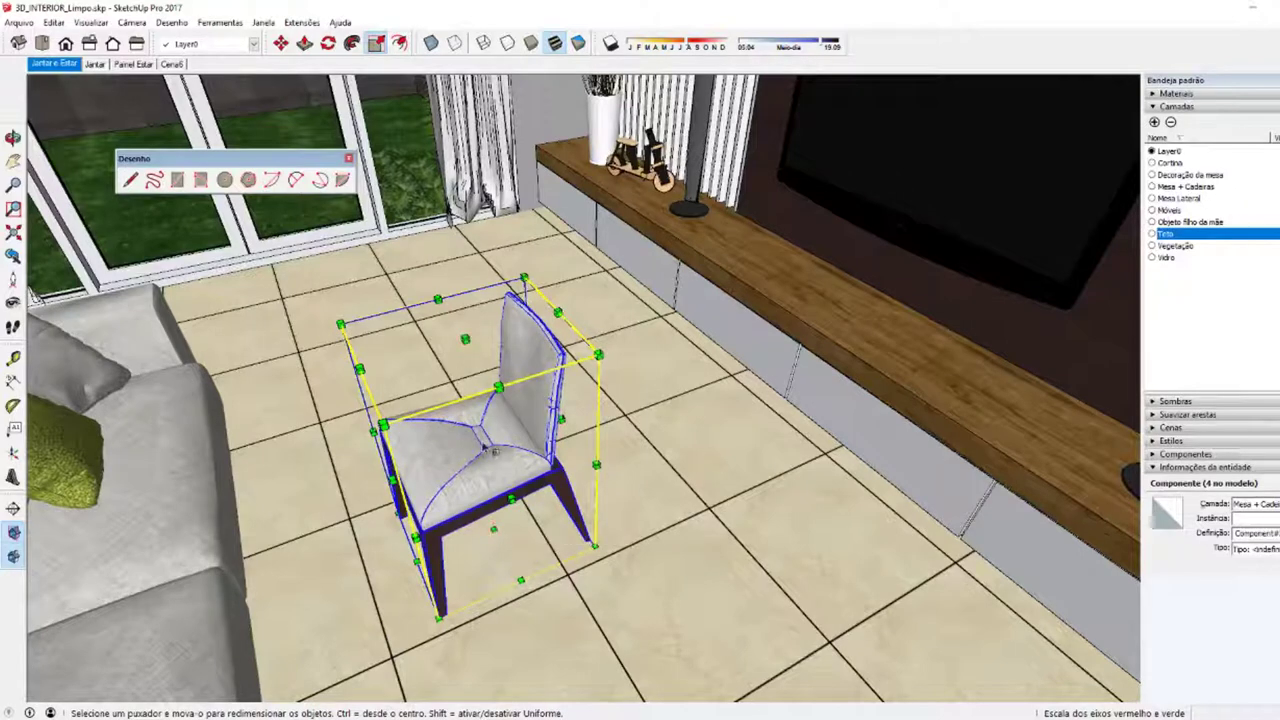
left_click(494, 530)
left_click(494, 530)
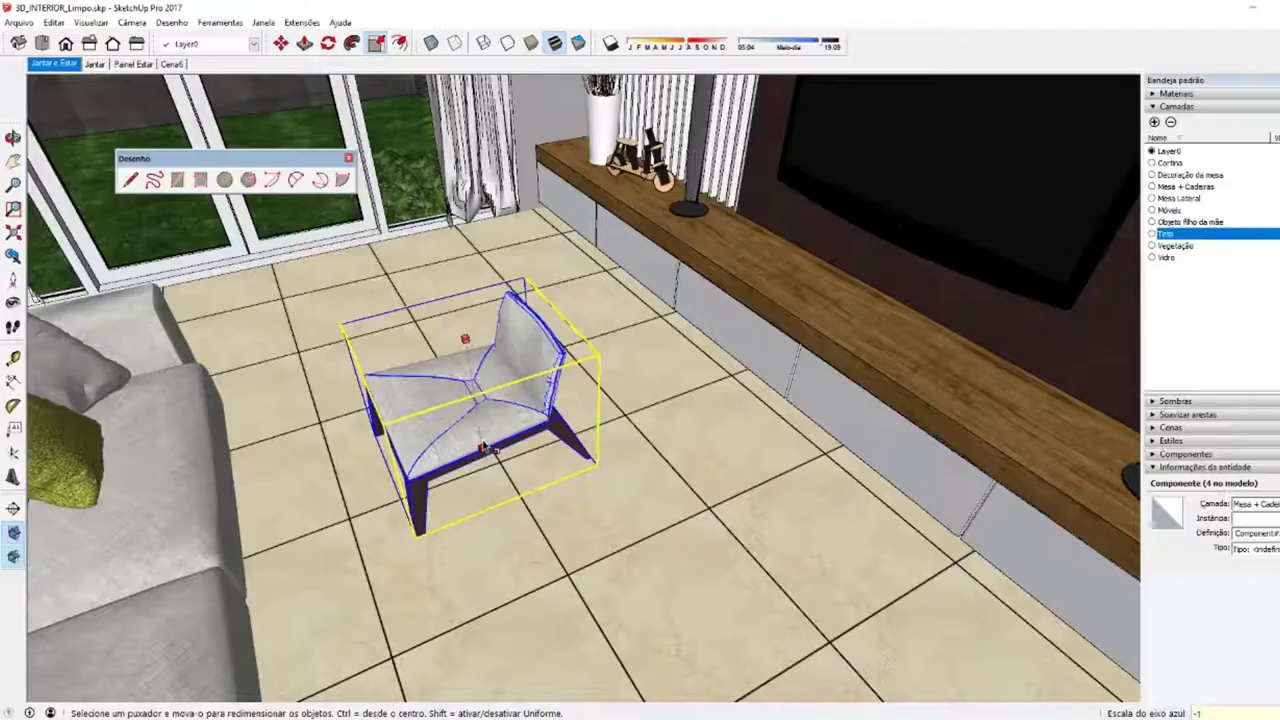
key("Return")
mouse_move(500, 314)
middle_mouse_down()
mouse_move(569, 342)
mouse_move(443, 373)
mouse_move(446, 470)
middle_mouse_up()
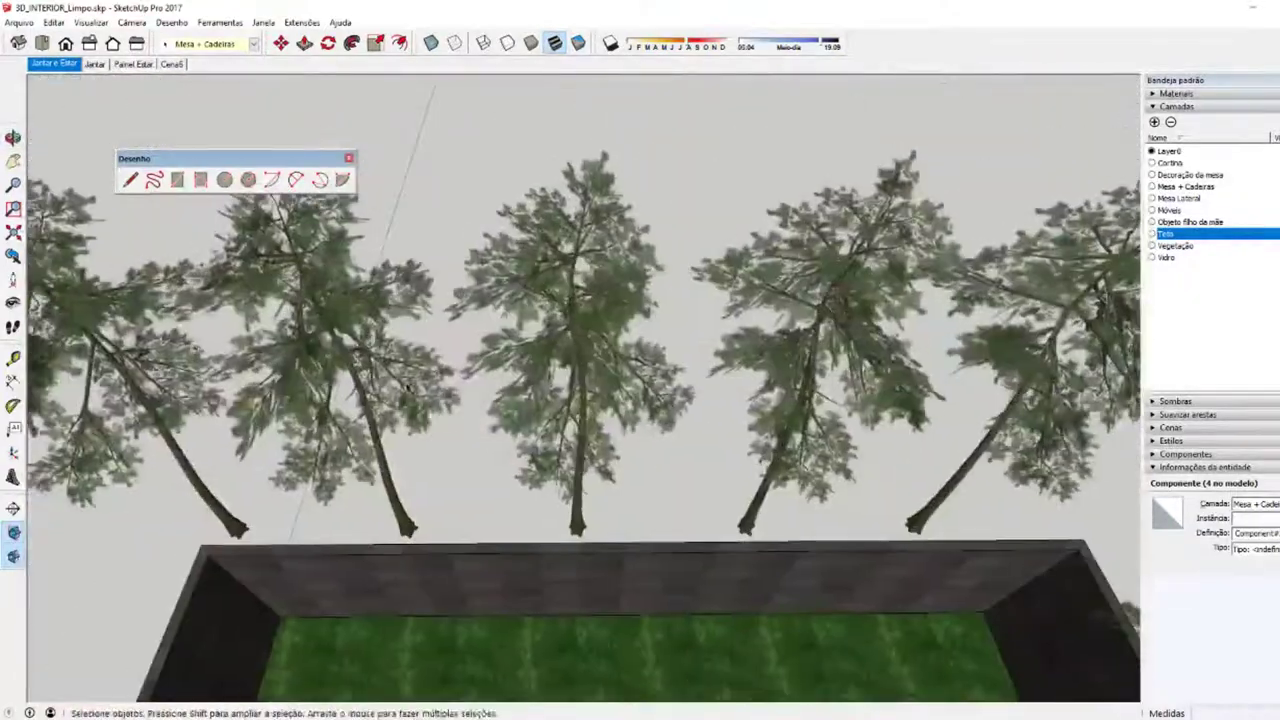
Step: Select the pine tree group and compress the row along the green axis
mouse_move(560, 420)
middle_mouse_down()
mouse_move(577, 402)
mouse_move(469, 418)
mouse_move(478, 428)
middle_mouse_up()
left_click(577, 402)
scroll(577, 405, "down", 2)
scroll(577, 405, "down", 2)
scroll(472, 422, "up", 2)
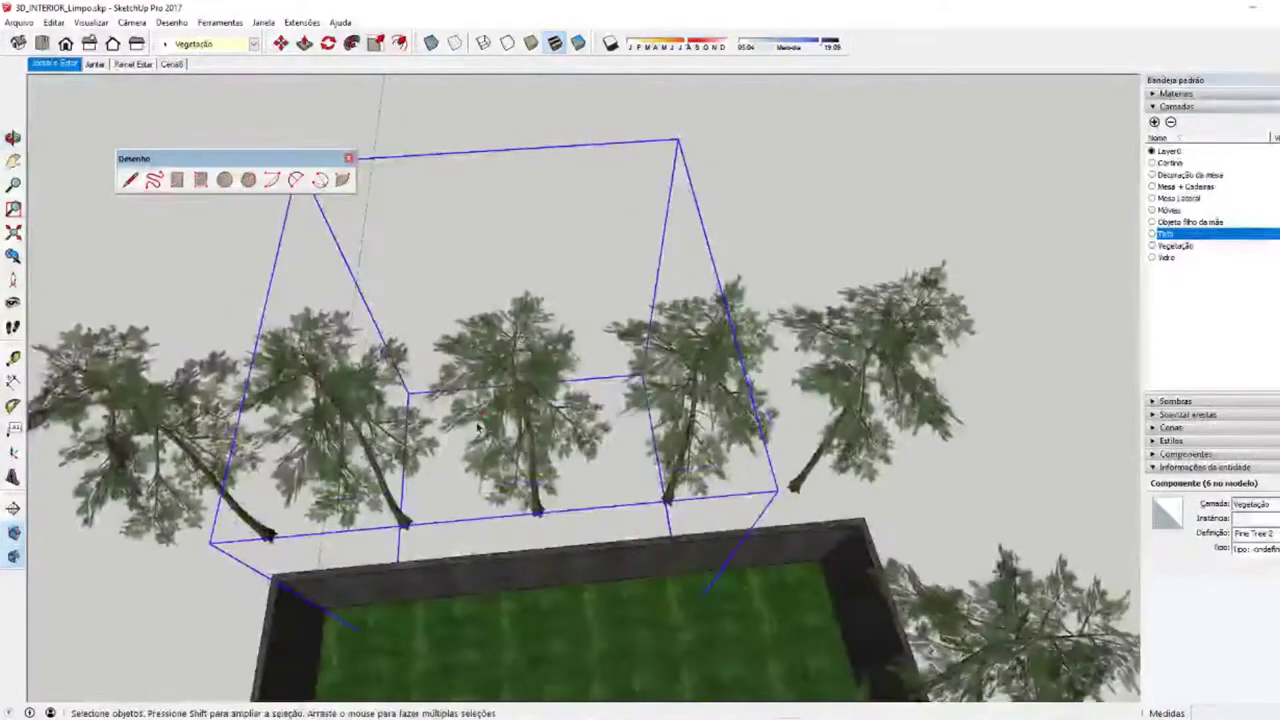
key("s")
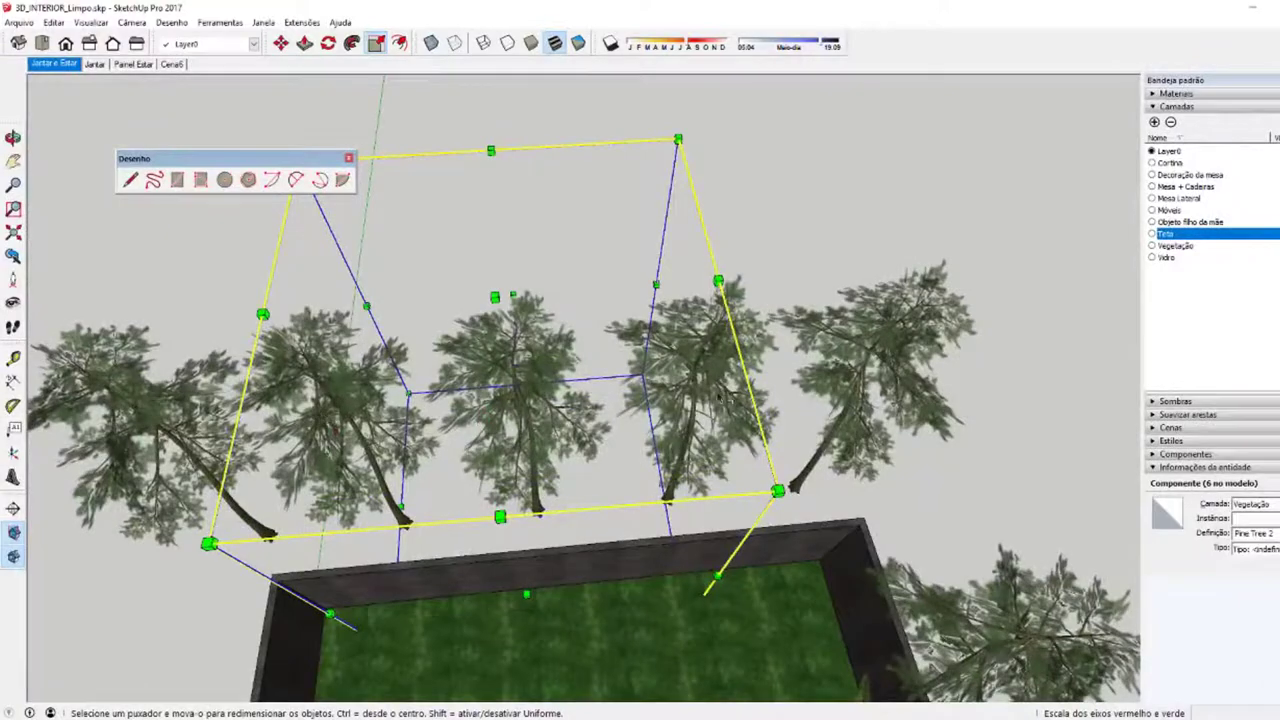
middle_click_drag(699, 388, 686, 198)
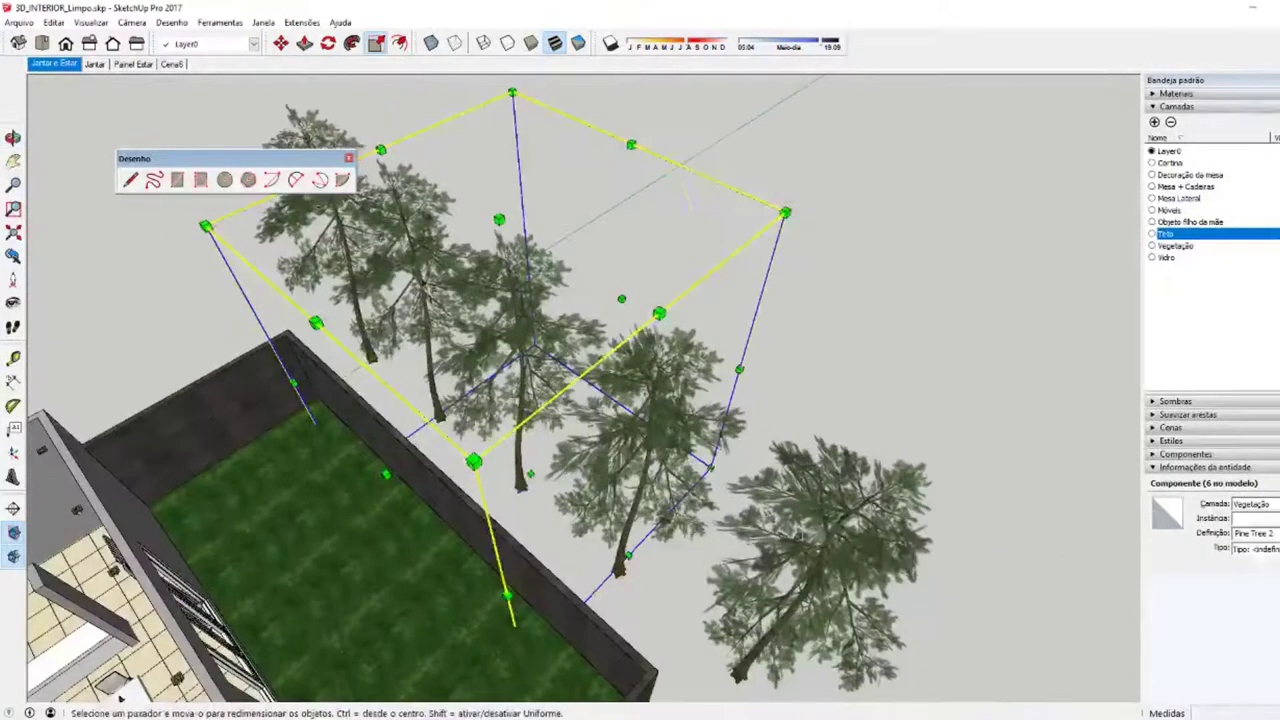
middle_click_drag(418, 288, 510, 436)
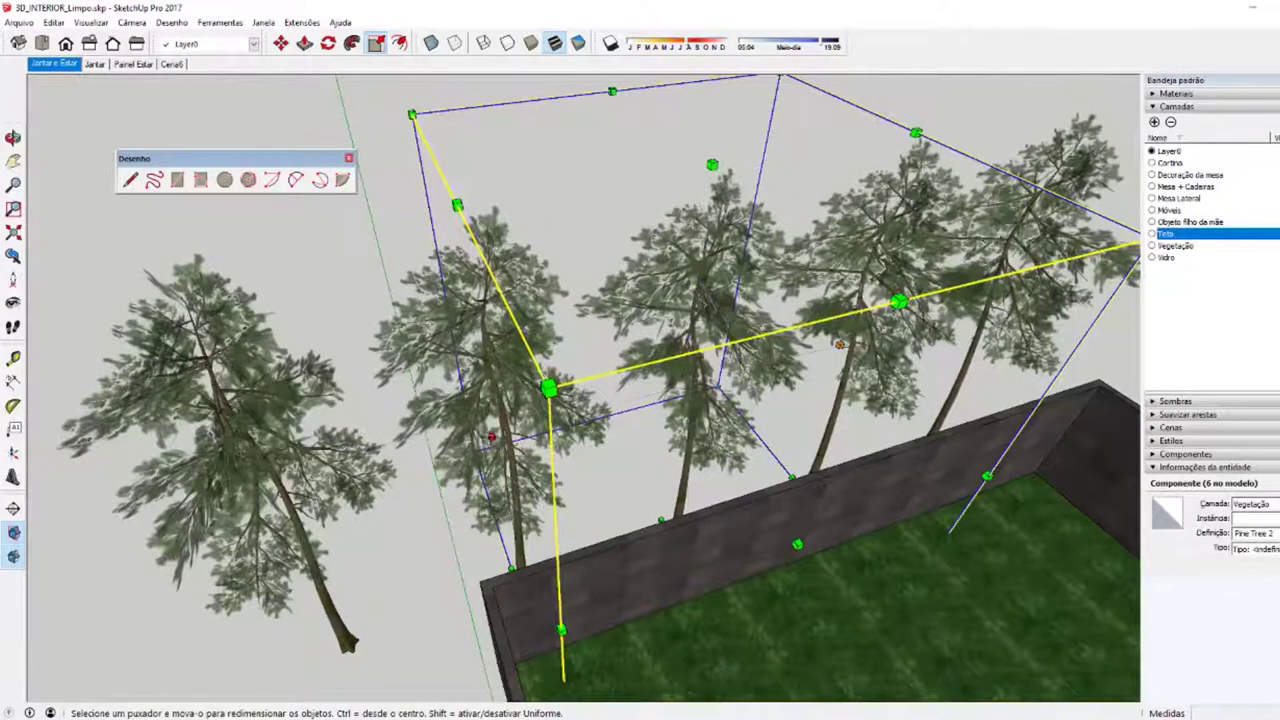
left_click_drag(491, 437, 668, 407)
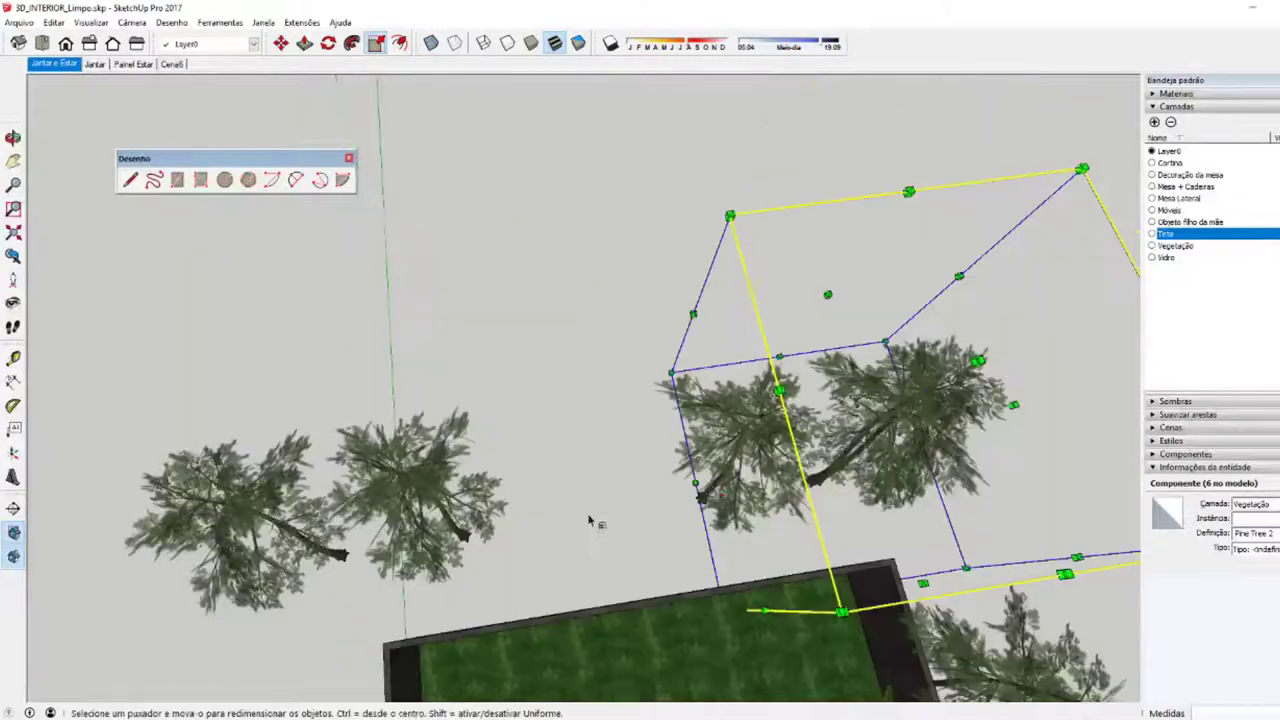
Step: Move the six trees beside the garden wall and rotate them into line
key("m")
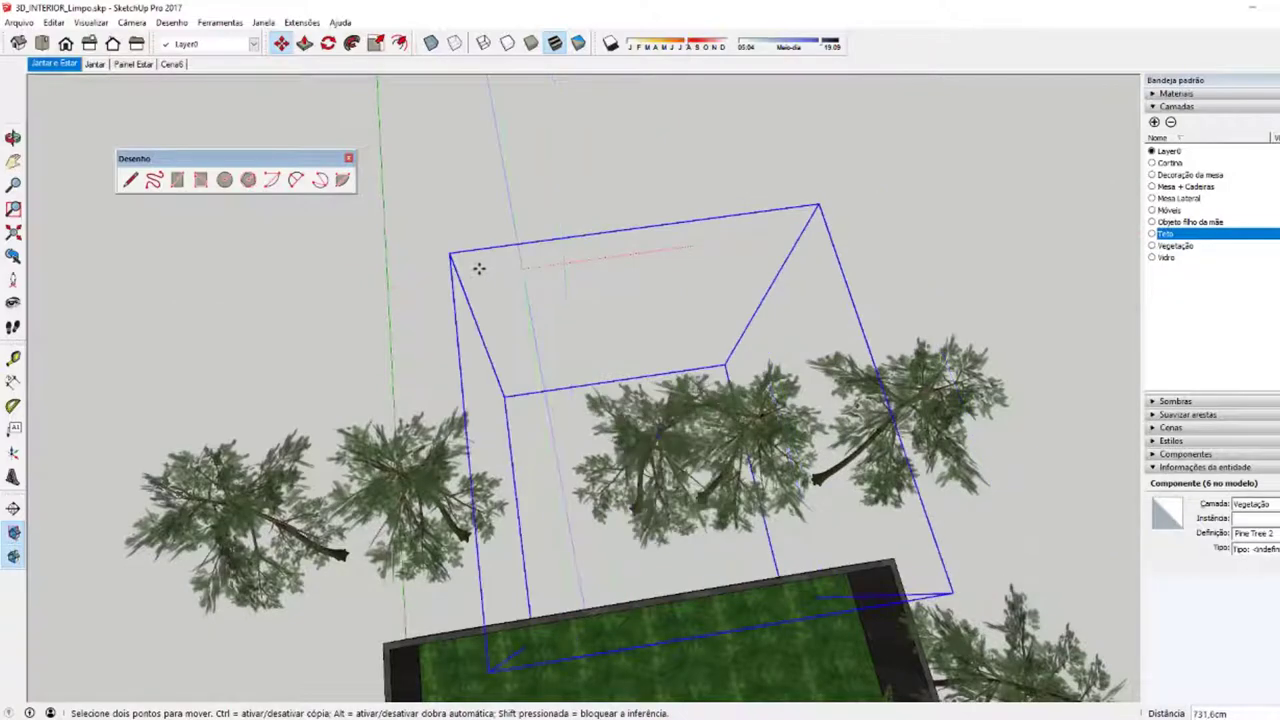
left_click(728, 603)
middle_click_drag(728, 603, 410, 366)
key("space")
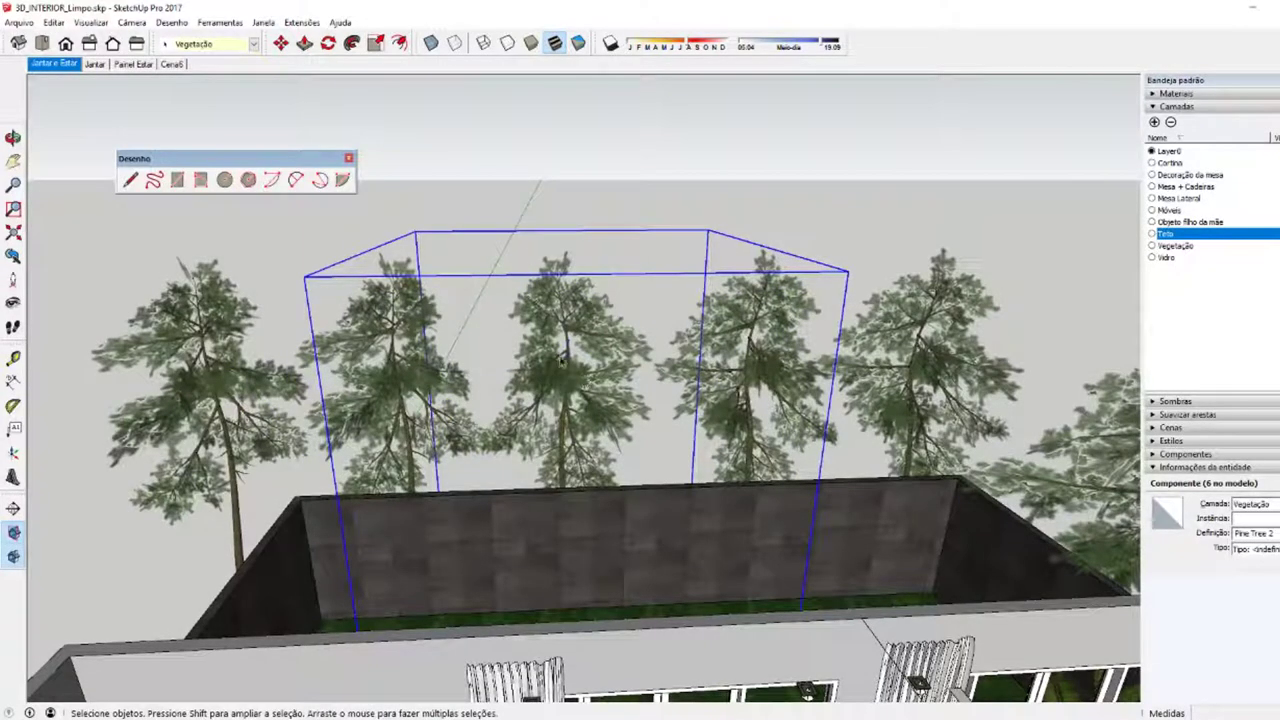
mouse_move(562, 362)
middle_mouse_down()
mouse_move(579, 562)
mouse_move(543, 291)
mouse_move(571, 334)
middle_mouse_up()
key("q")
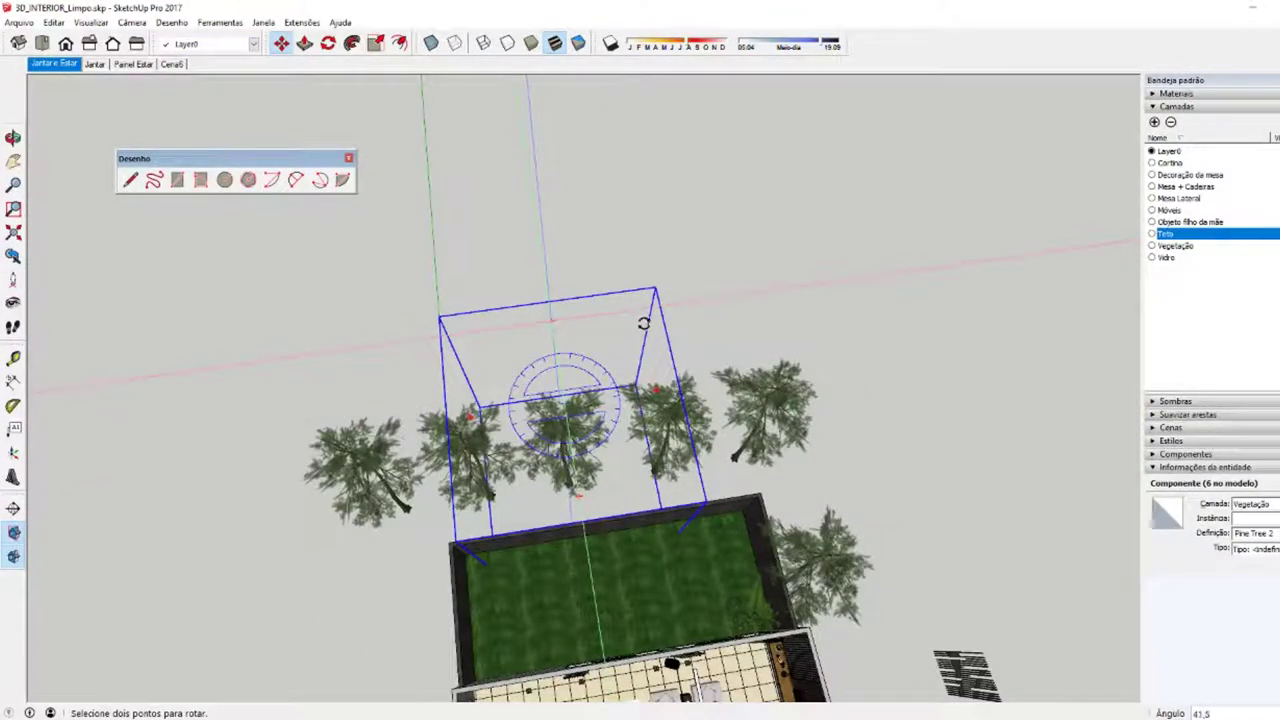
key("space")
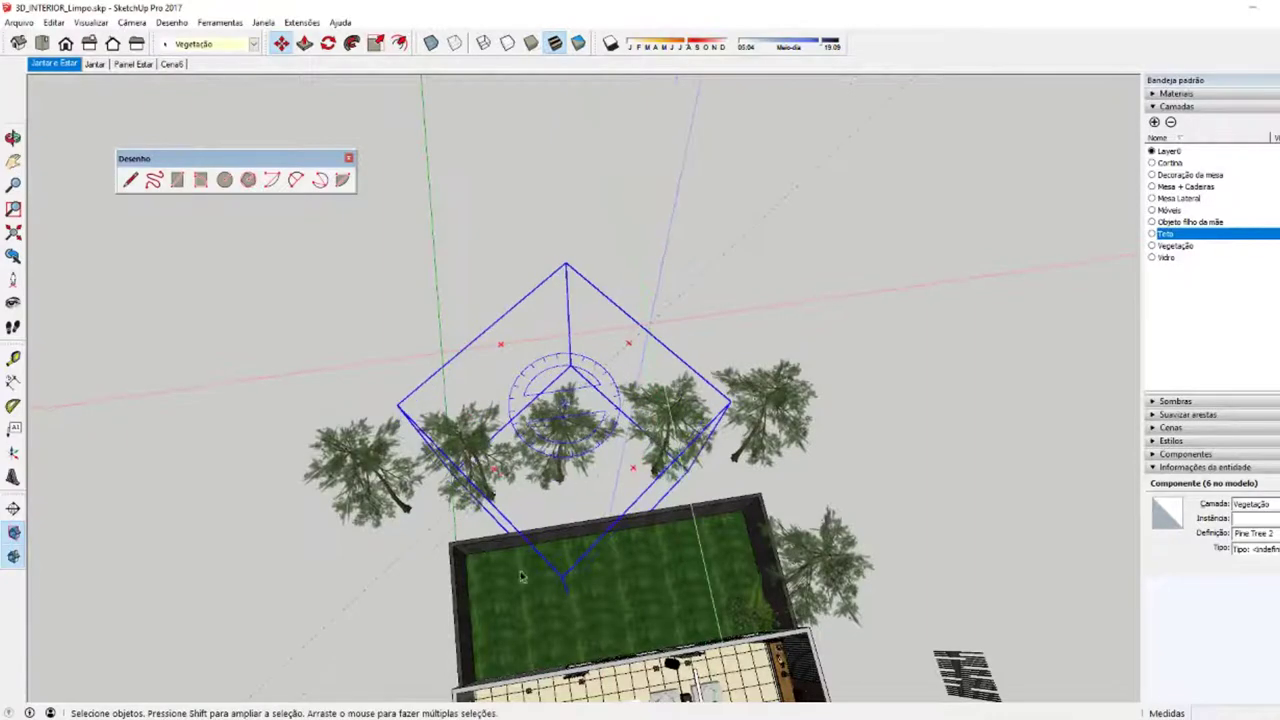
mouse_move(520, 576)
middle_mouse_down()
mouse_move(598, 566)
mouse_move(748, 606)
middle_mouse_up()
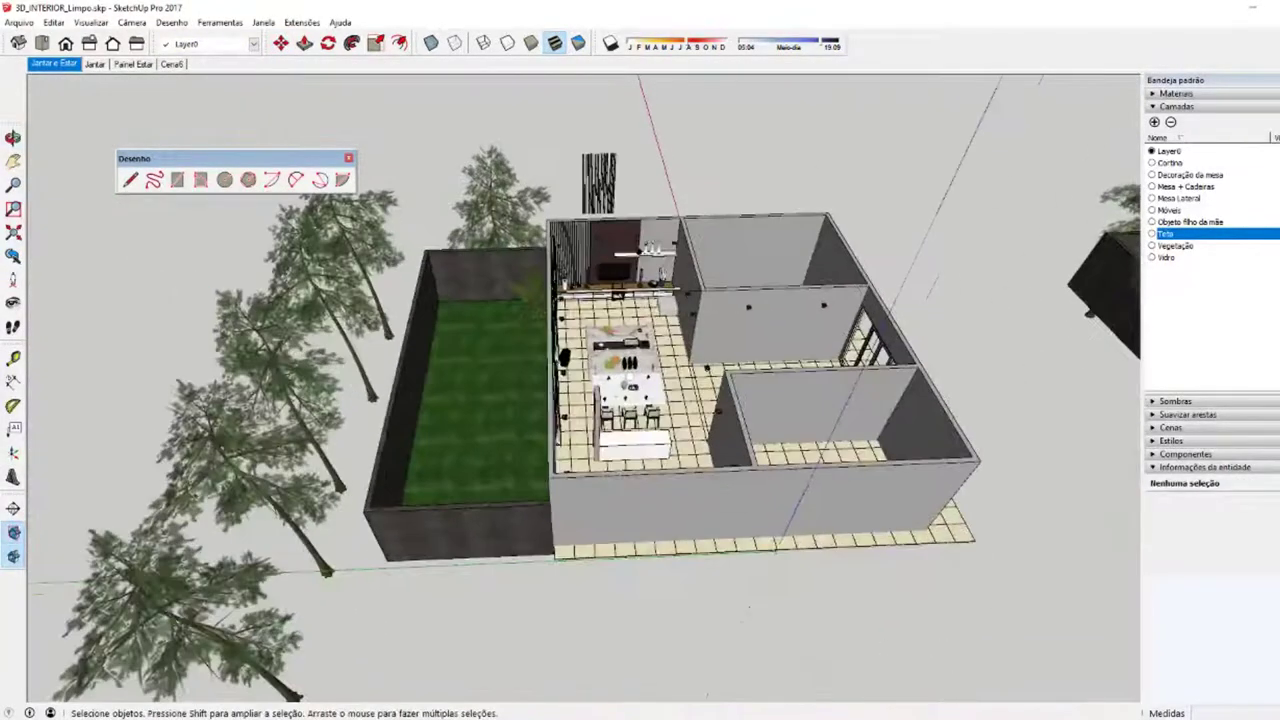
Step: Switch to the untitled 'Sem nome' practice model and orbit around the white block building
left_click(325, 719)
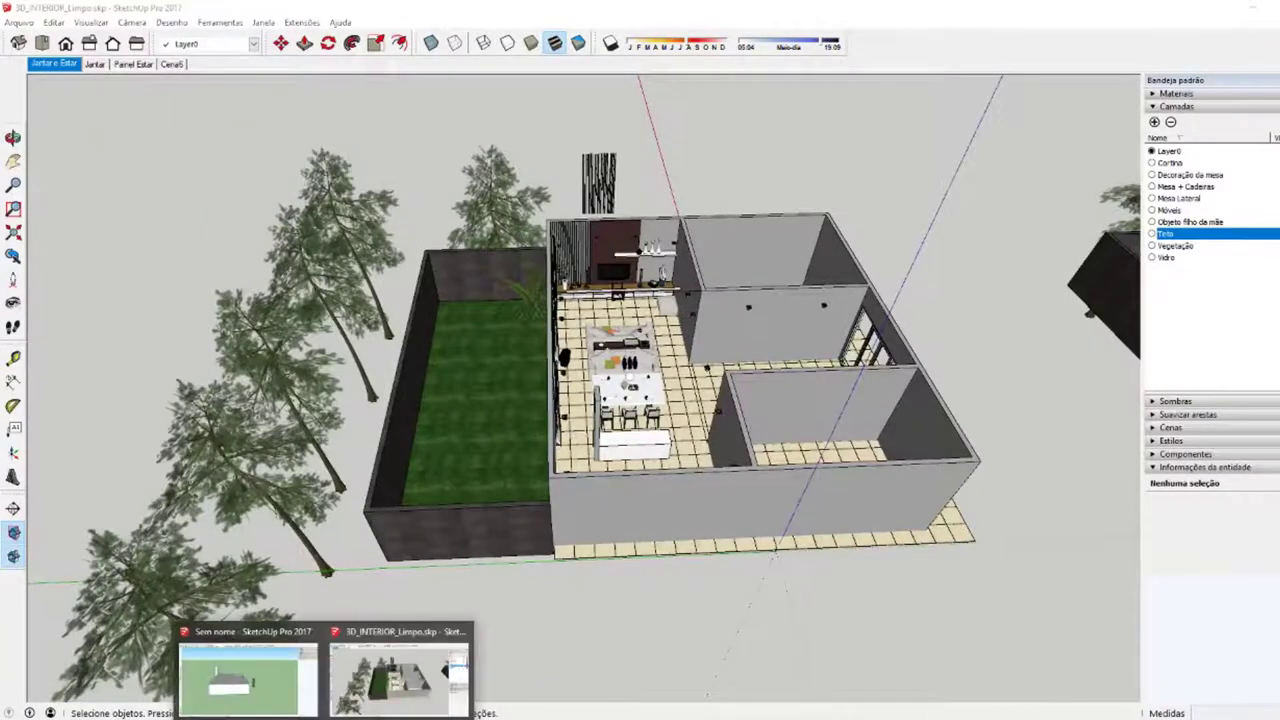
left_click(240, 675)
middle_click_drag(380, 571, 665, 663)
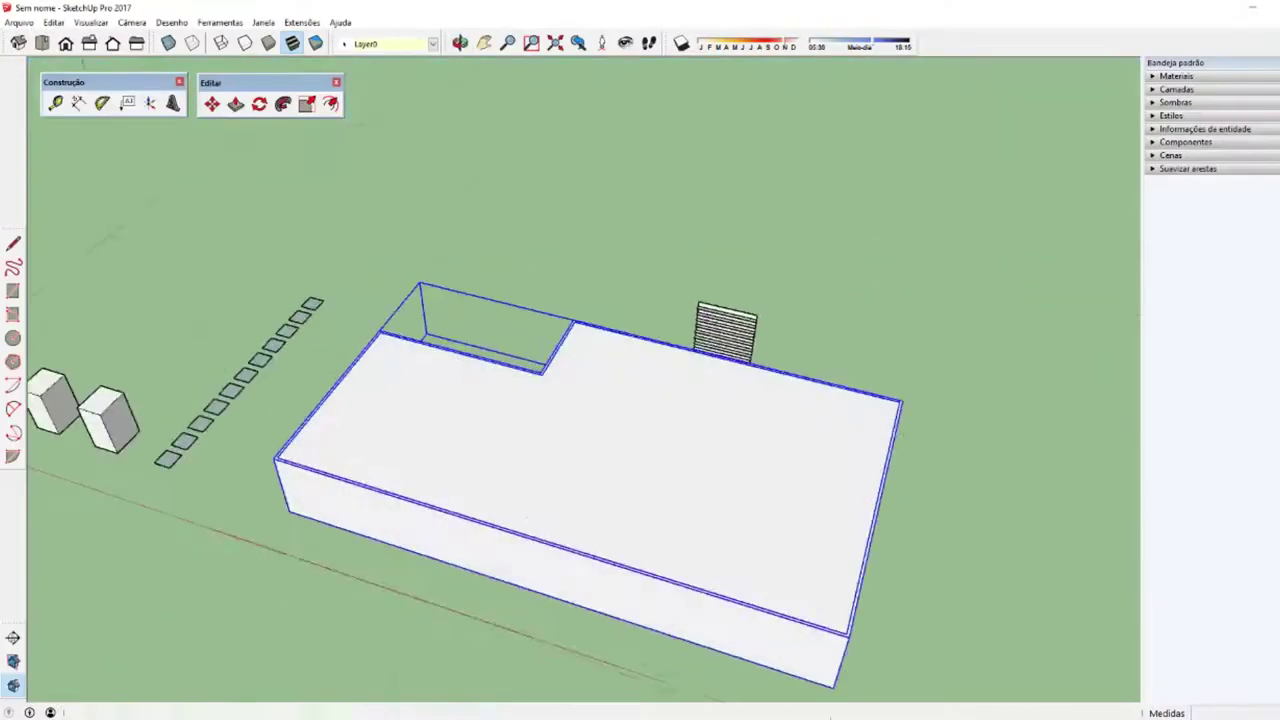
scroll(460, 554, "up", 3)
Step: Try rotating the building about its lower-left corner with Rotate (Q), then cancel
key("q")
scroll(443, 543, "up", 2)
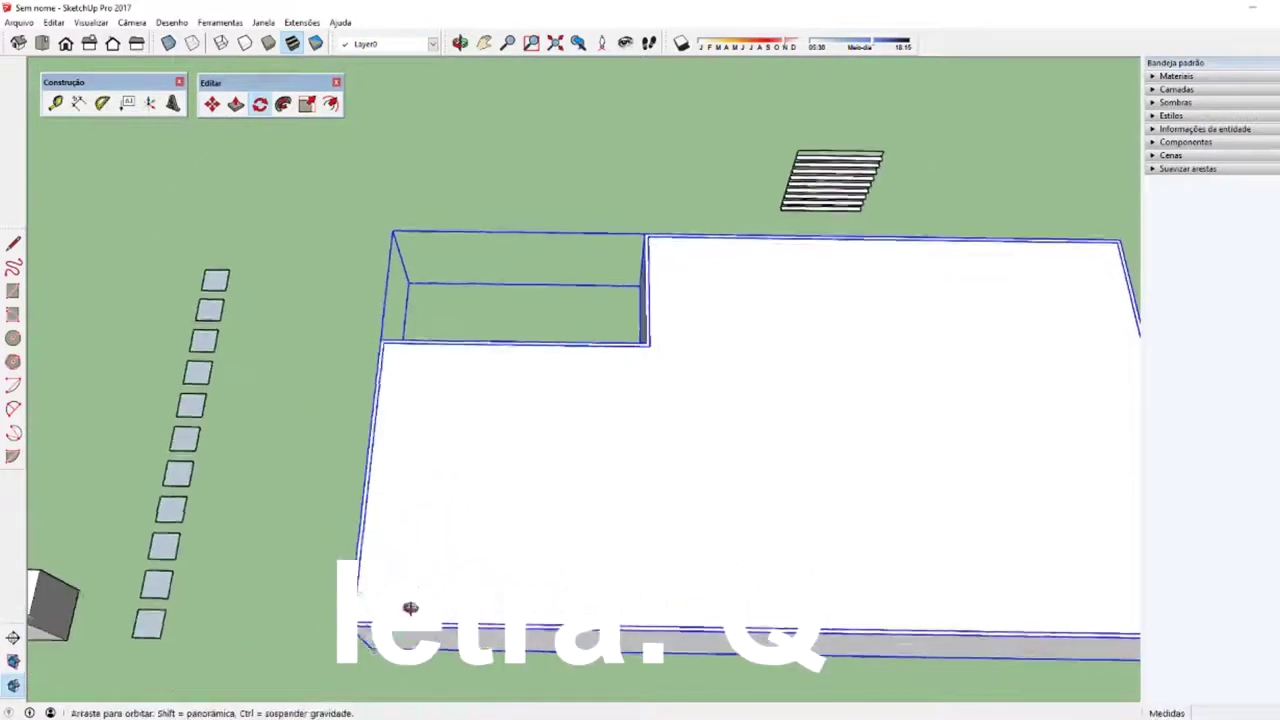
scroll(330, 630, "up", 2)
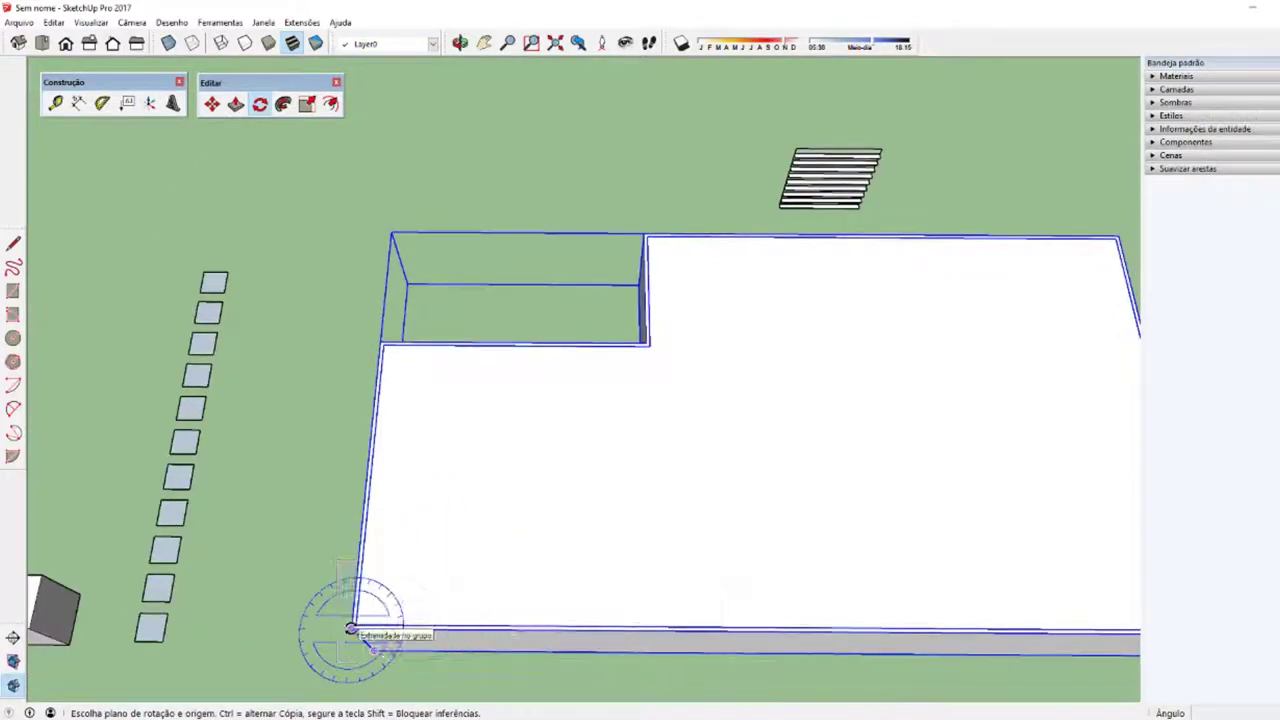
scroll(350, 630, "down", 2)
left_click(351, 629)
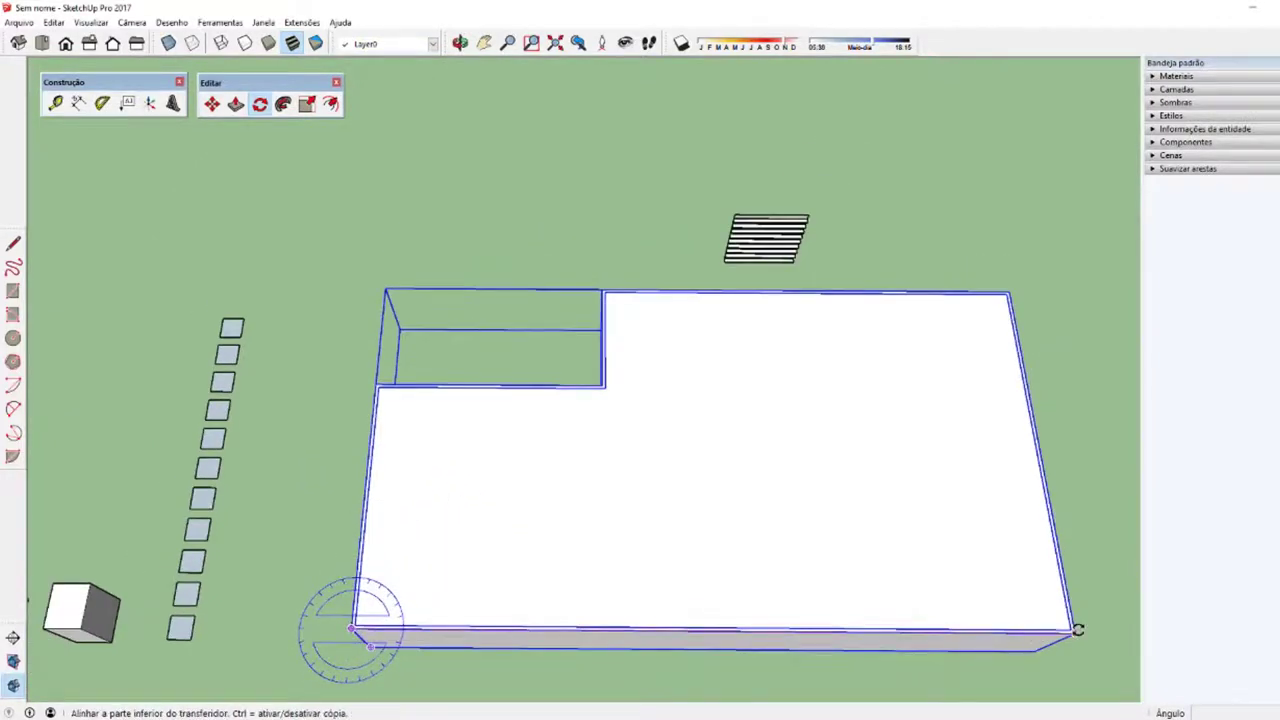
left_click(1077, 629)
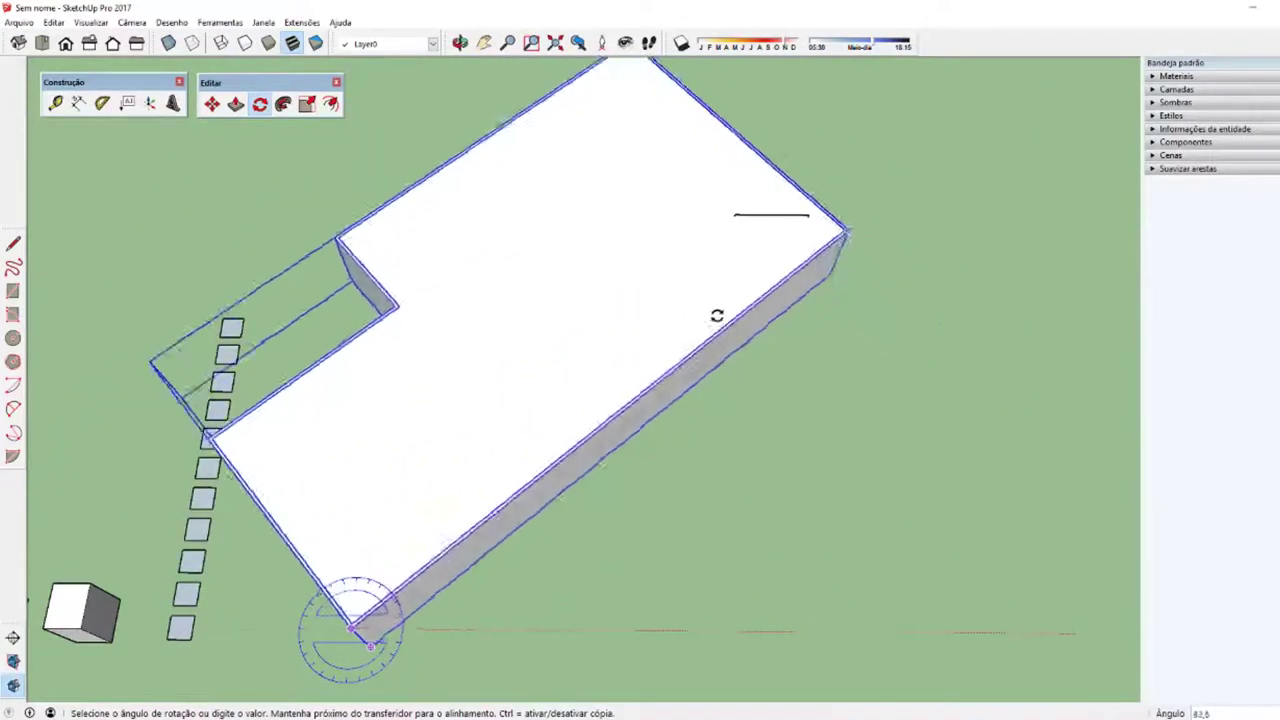
key("Escape")
key("space")
Step: Select the slatted louvre panel and orbit the view around it
scroll(680, 566, "down", 1)
scroll(717, 266, "up", 3)
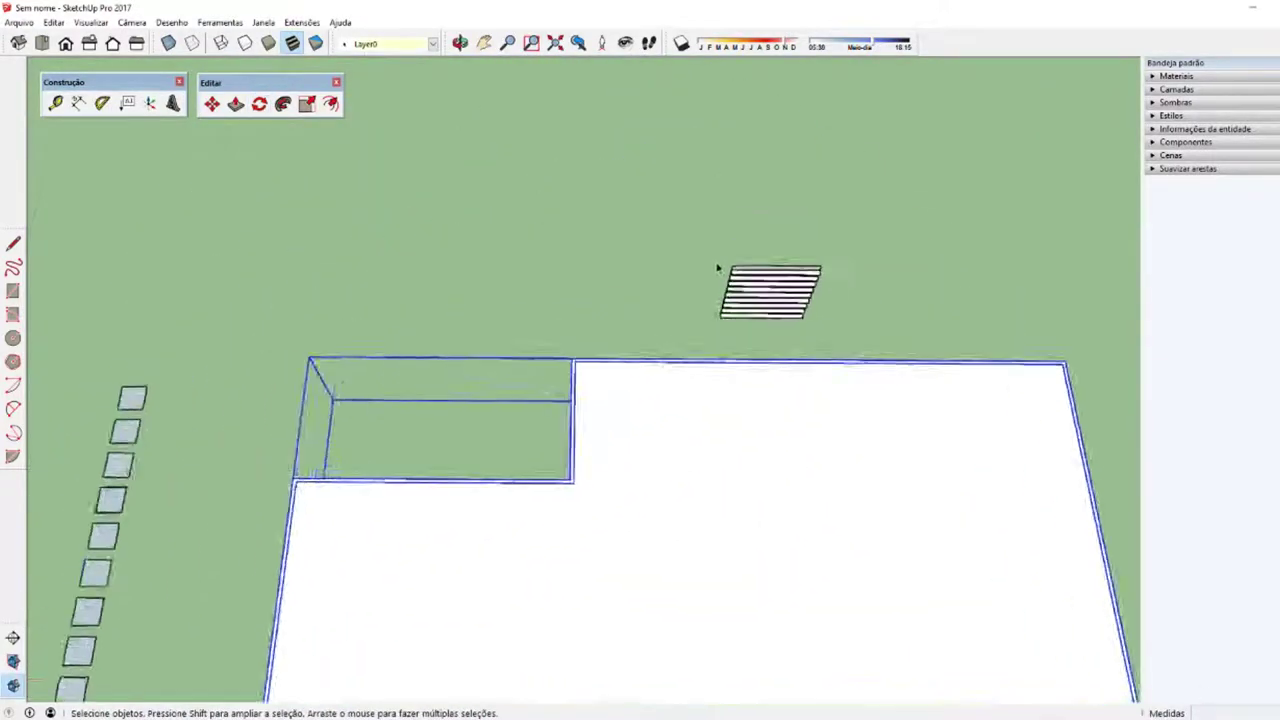
scroll(786, 294, "up", 2)
left_click(786, 294)
mouse_move(786, 294)
middle_mouse_down()
mouse_move(434, 286)
mouse_move(604, 457)
mouse_move(391, 380)
mouse_move(603, 414)
middle_mouse_up()
Step: Pick up the louvre at its pivot with Move (M) and orbit around it
scroll(609, 420, "up", 2)
key("m")
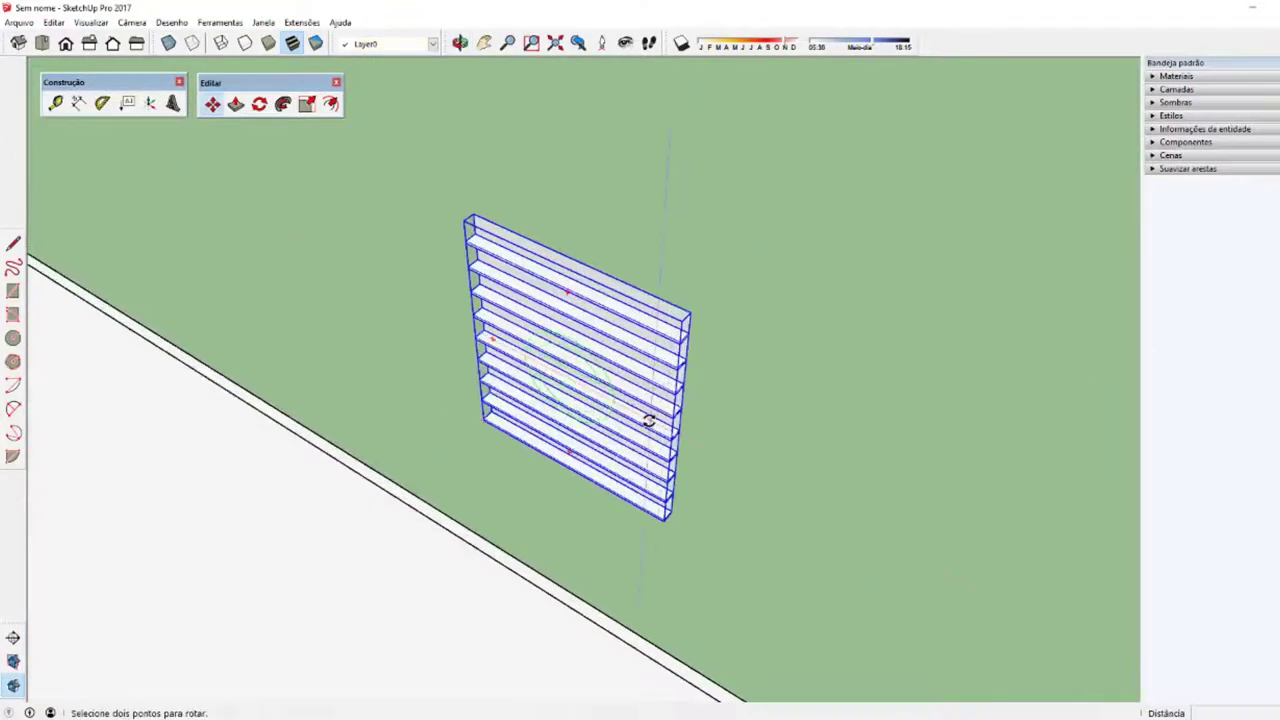
left_click(650, 421)
mouse_move(651, 437)
middle_mouse_down()
mouse_move(806, 440)
mouse_move(371, 294)
mouse_move(466, 406)
mouse_move(524, 332)
mouse_move(495, 308)
middle_mouse_up()
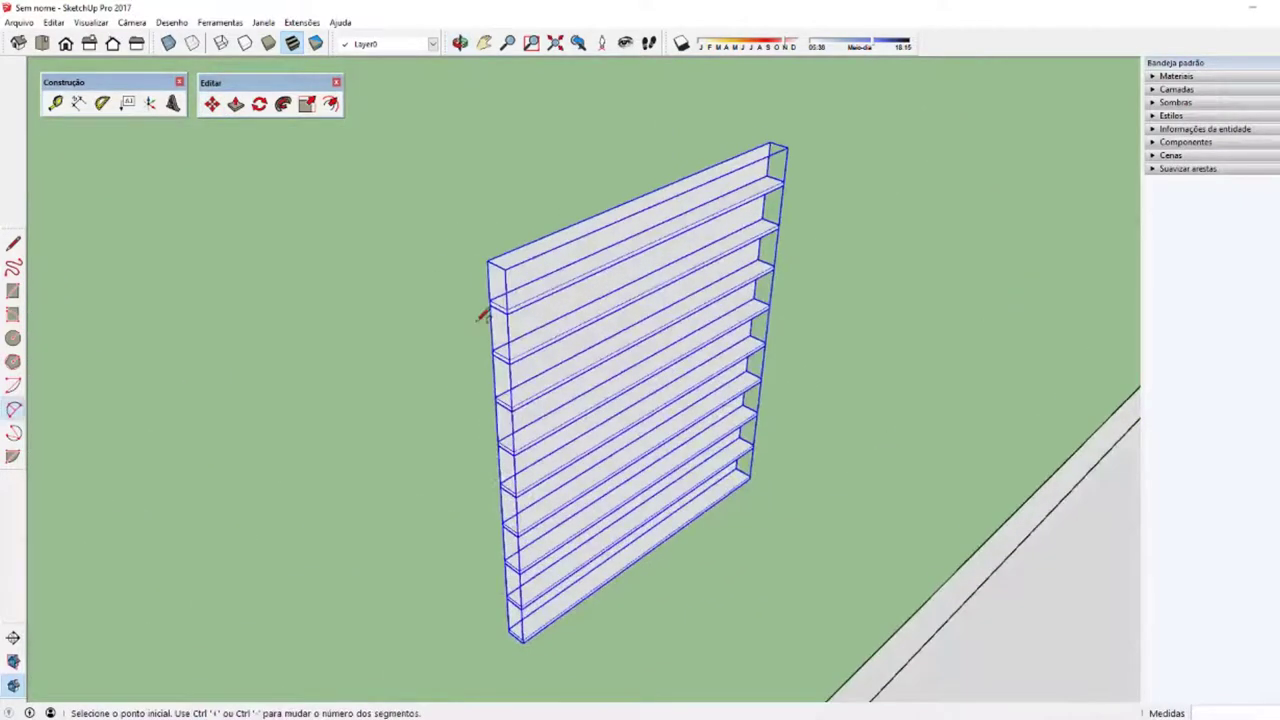
Step: Rotate the louvre about its top-left corner to a new orientation
left_click(488, 264)
left_click(507, 627)
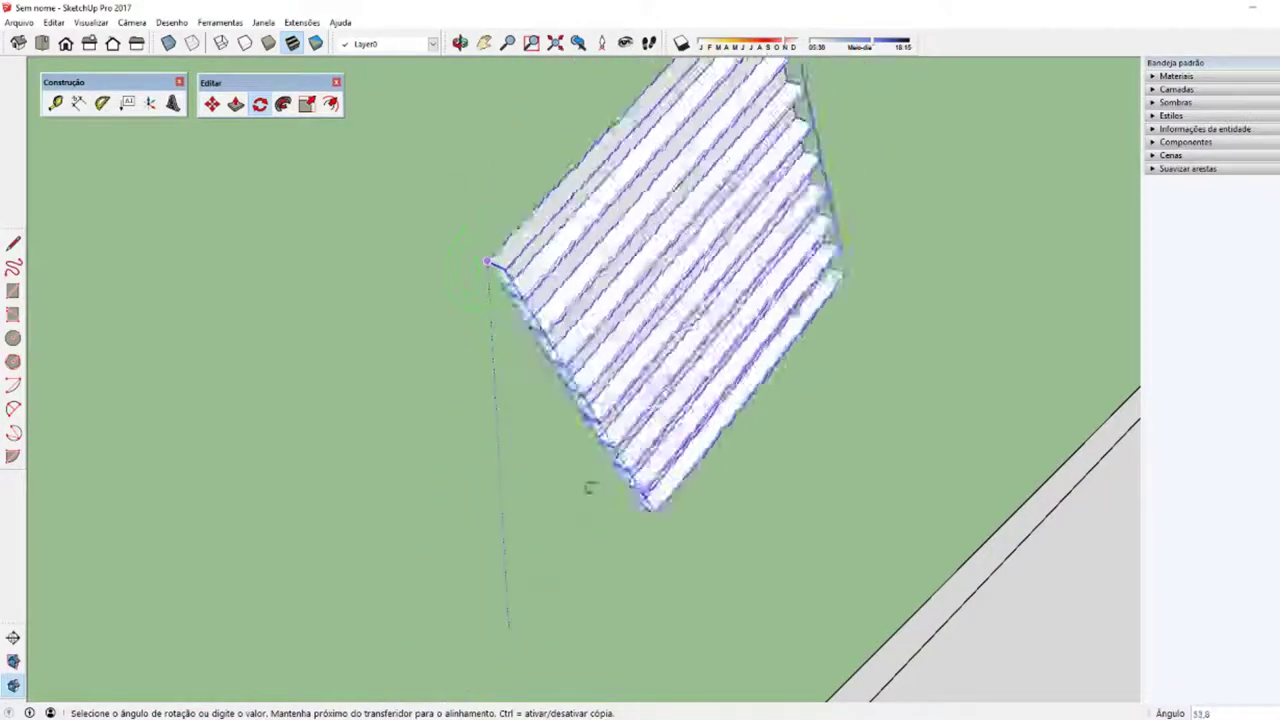
left_click(590, 480)
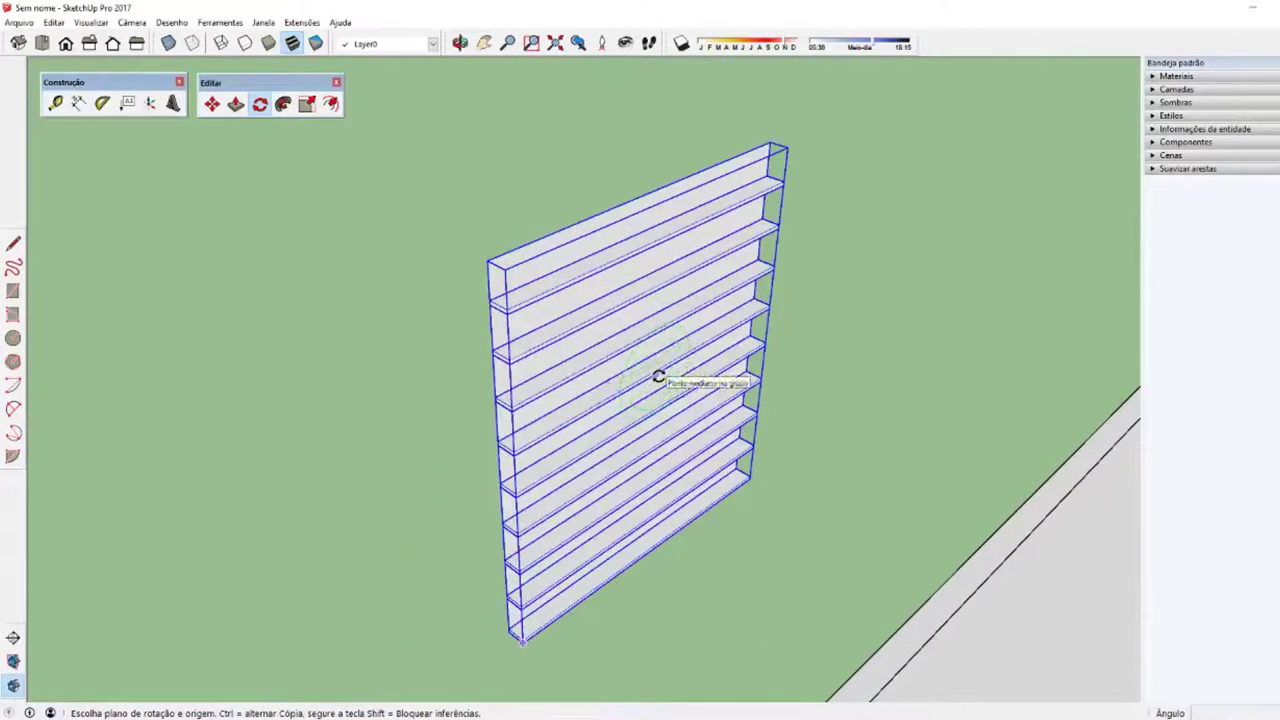
Step: Rotate the louvre again about its midpoint so it stands upright
left_click(658, 376)
left_click(660, 546)
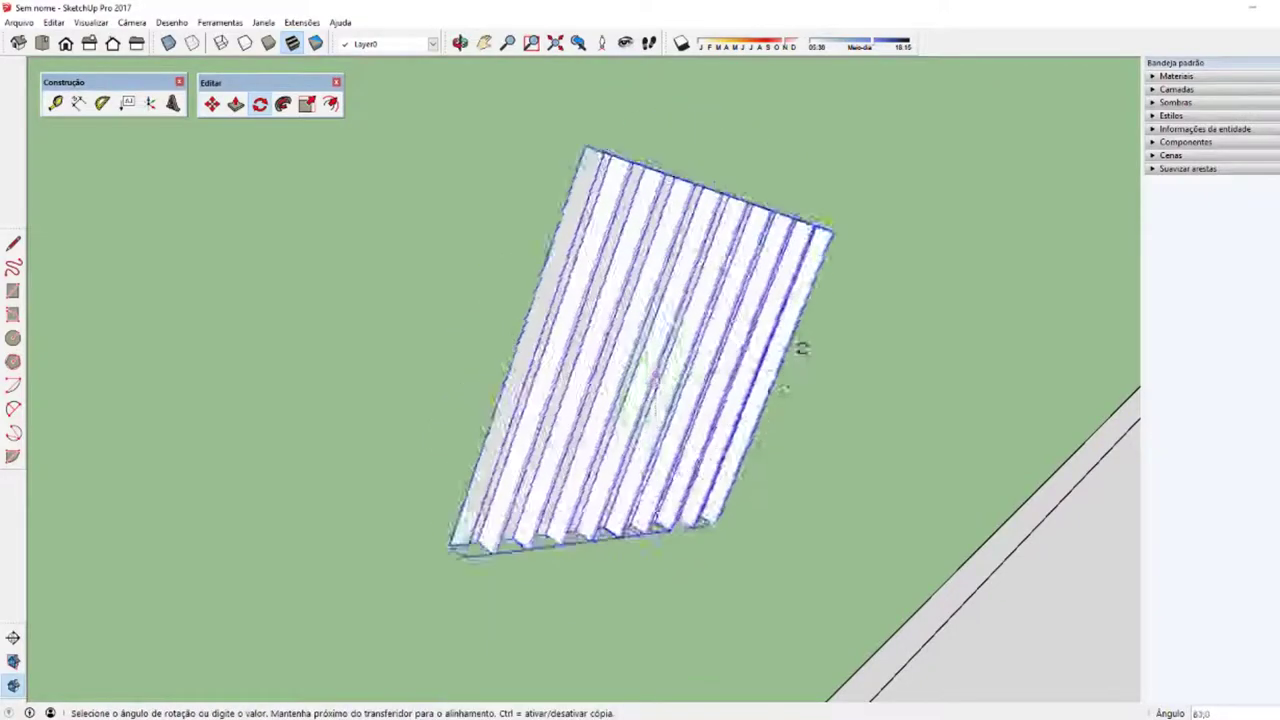
left_click(597, 543)
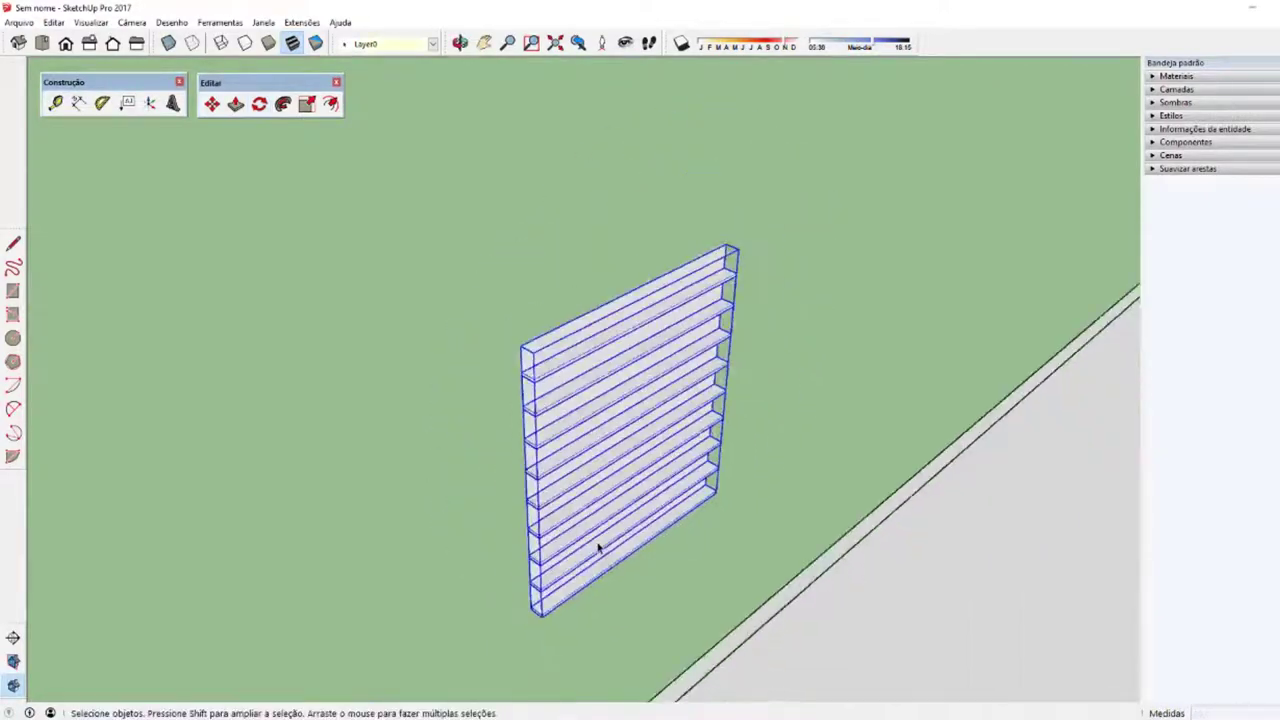
scroll(597, 543, "down", 3)
scroll(603, 531, "down", 3)
mouse_move(640, 583)
middle_mouse_down()
mouse_move(668, 364)
mouse_move(646, 551)
middle_mouse_up()
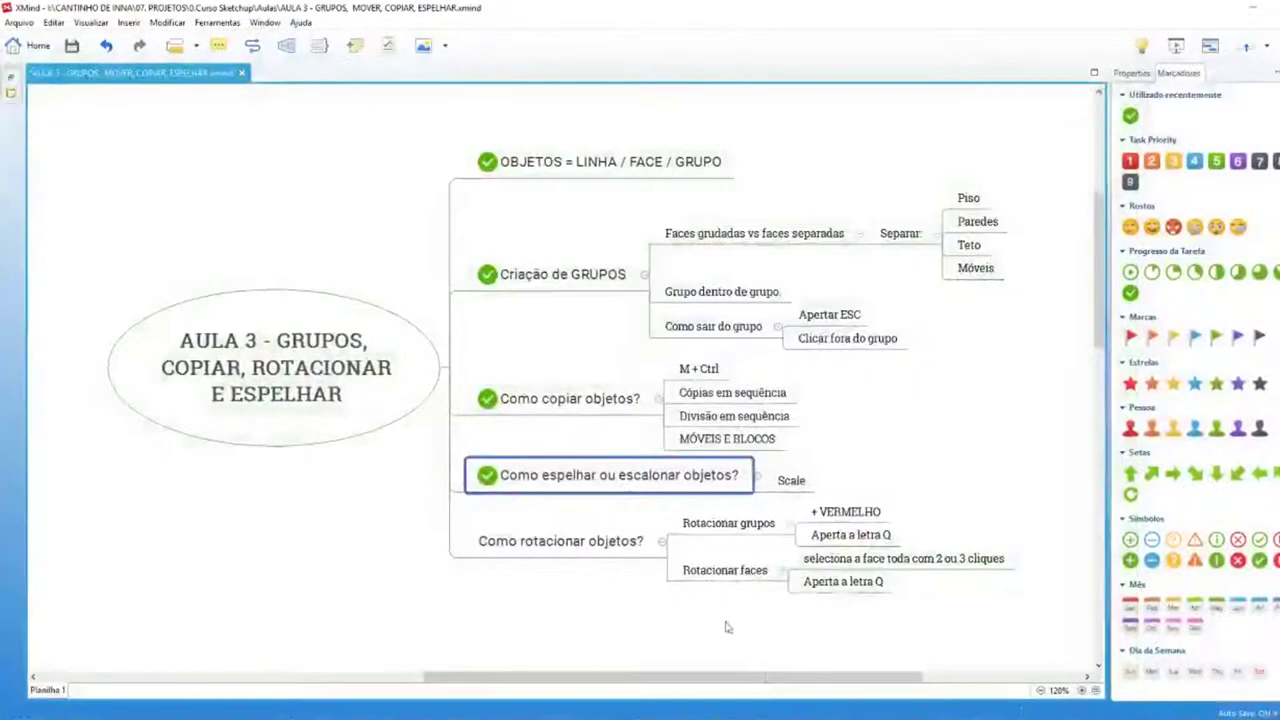
left_click(578, 546)
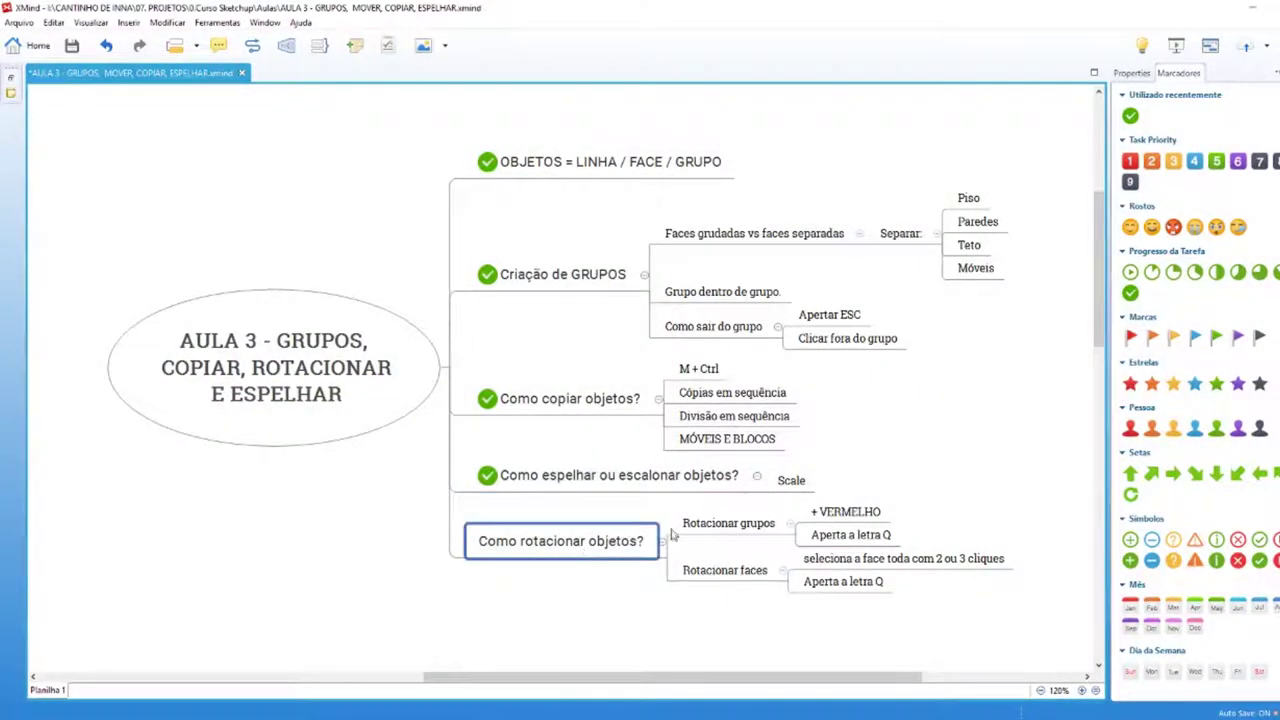
left_click(712, 524)
left_click(824, 514)
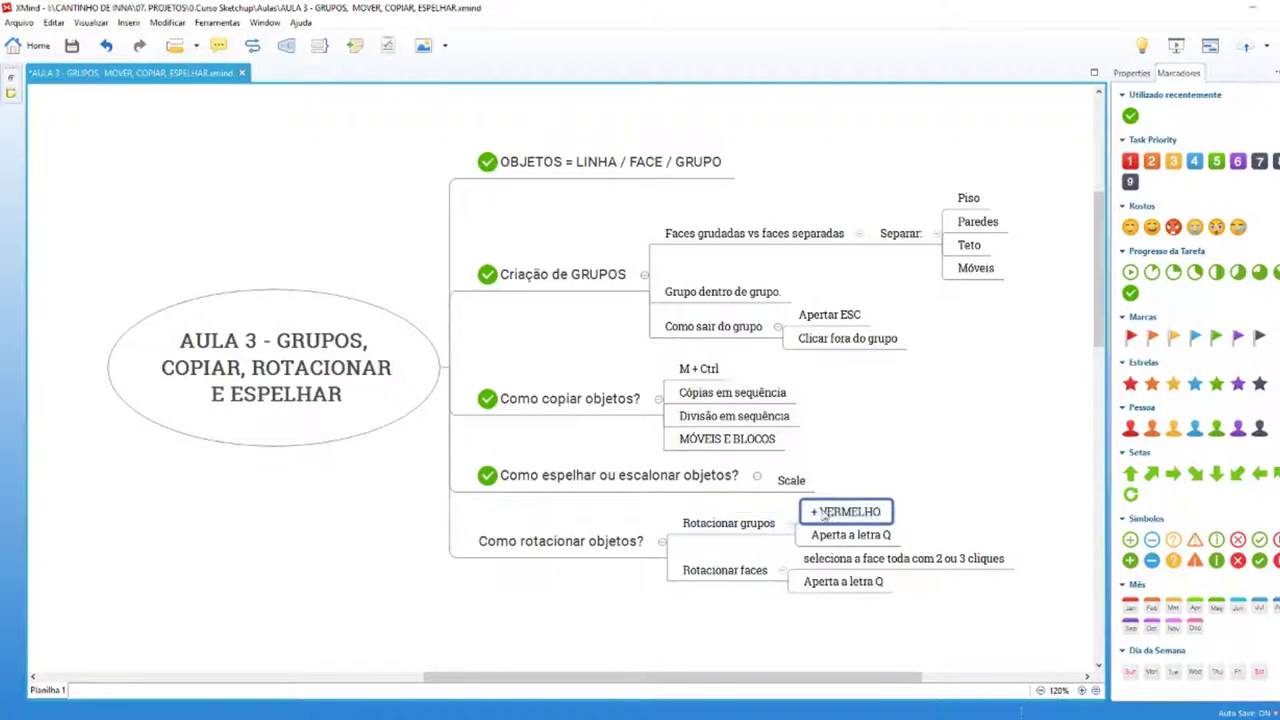
left_click(821, 533)
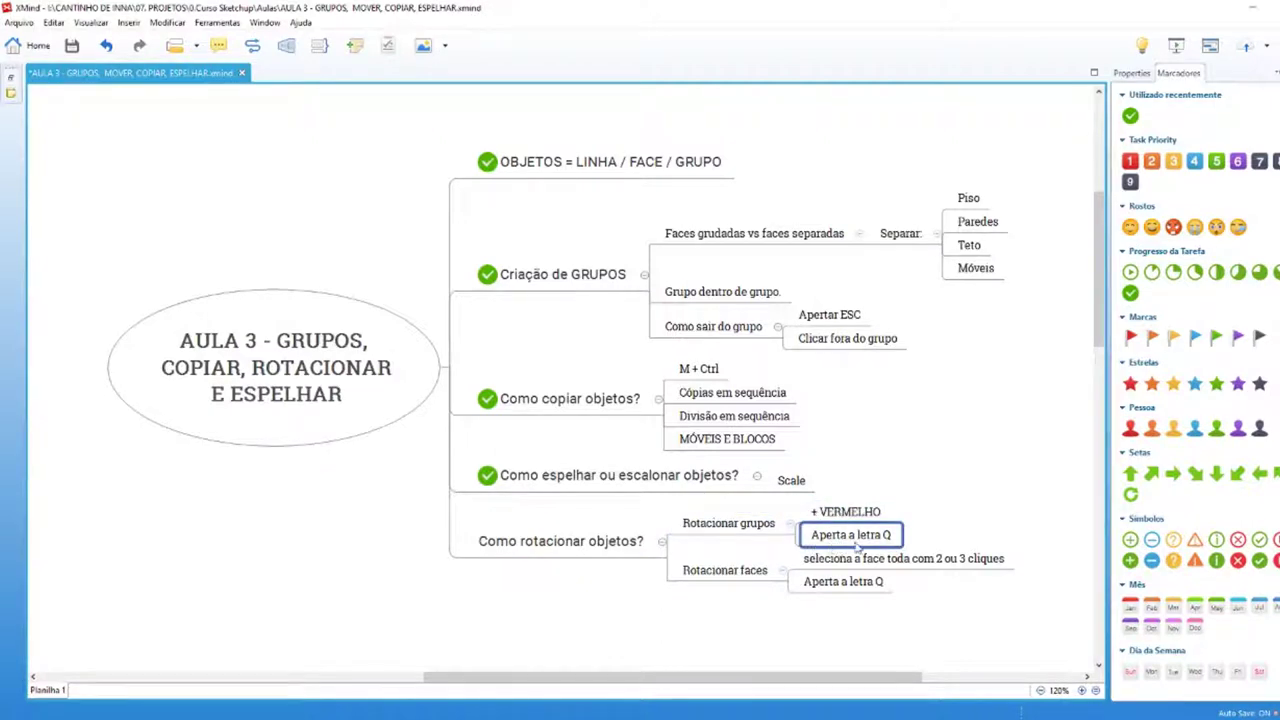
left_click(742, 578)
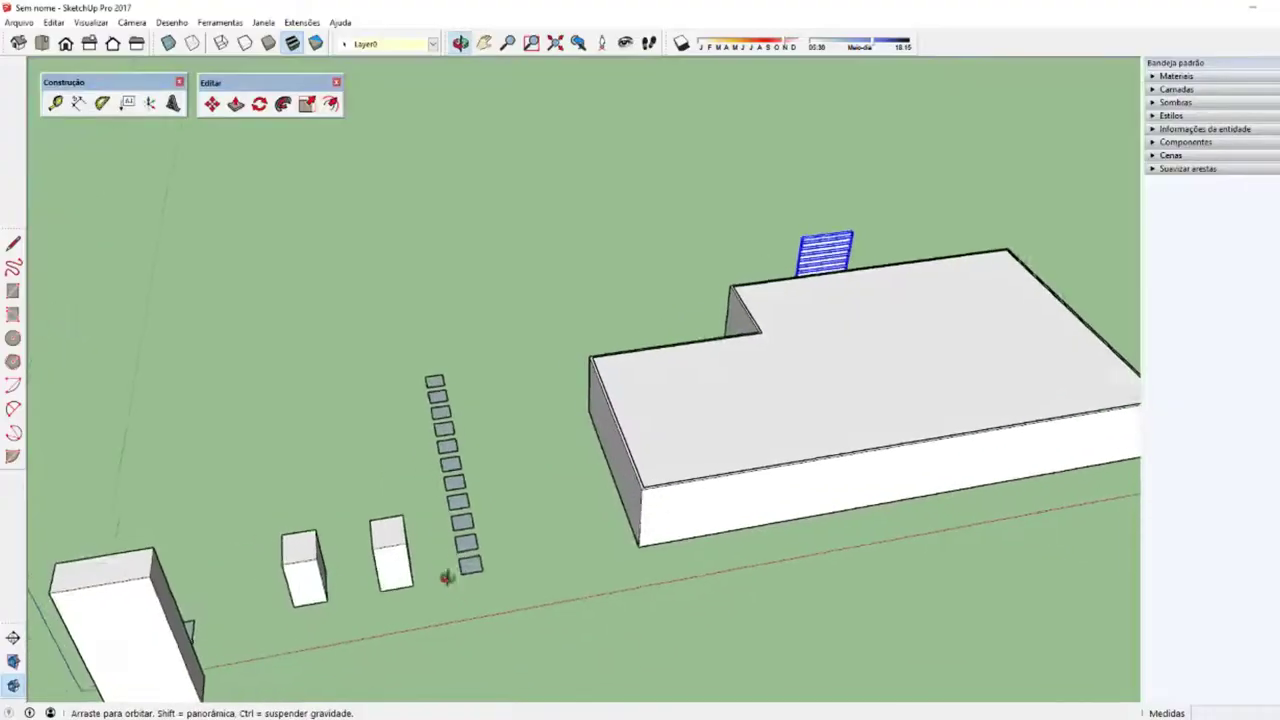
Step: Explode the small rectangle group into loose geometry and orbit around it
right_click(388, 258)
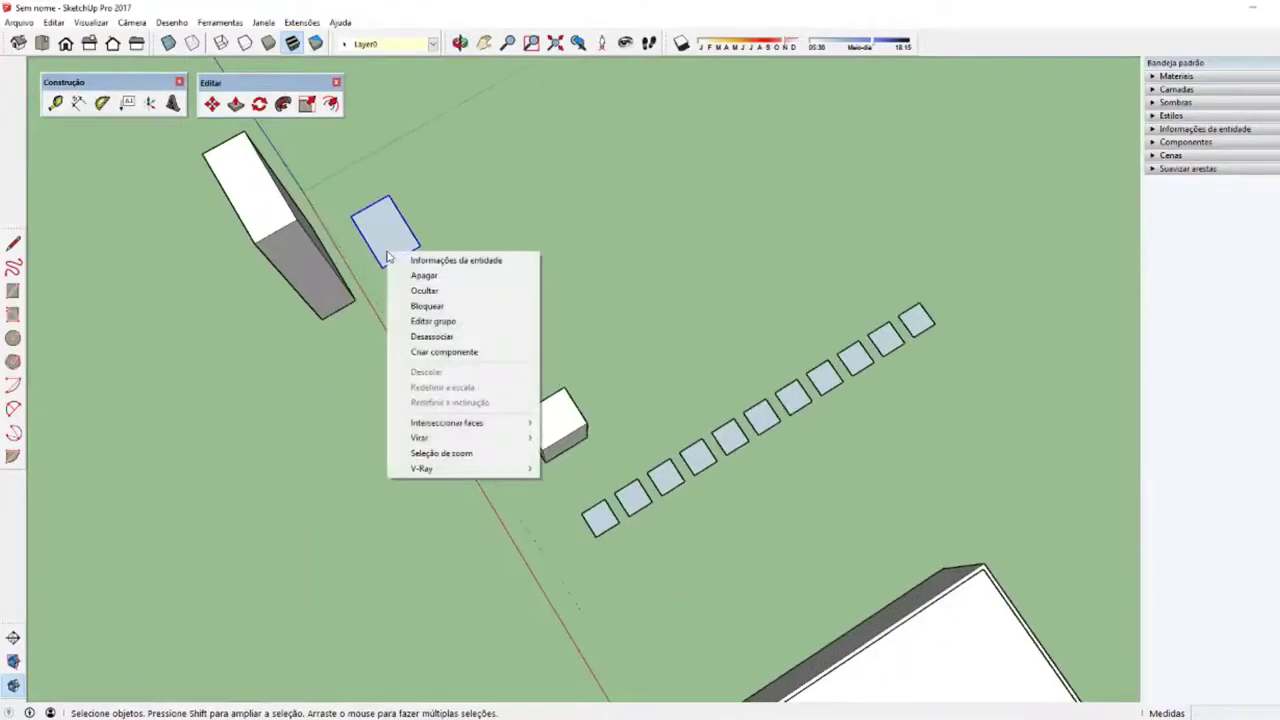
left_click(442, 336)
mouse_move(420, 280)
middle_mouse_down()
mouse_move(478, 352)
mouse_move(617, 271)
middle_mouse_up()
scroll(590, 321, "up", 2)
scroll(611, 346, "up", 3)
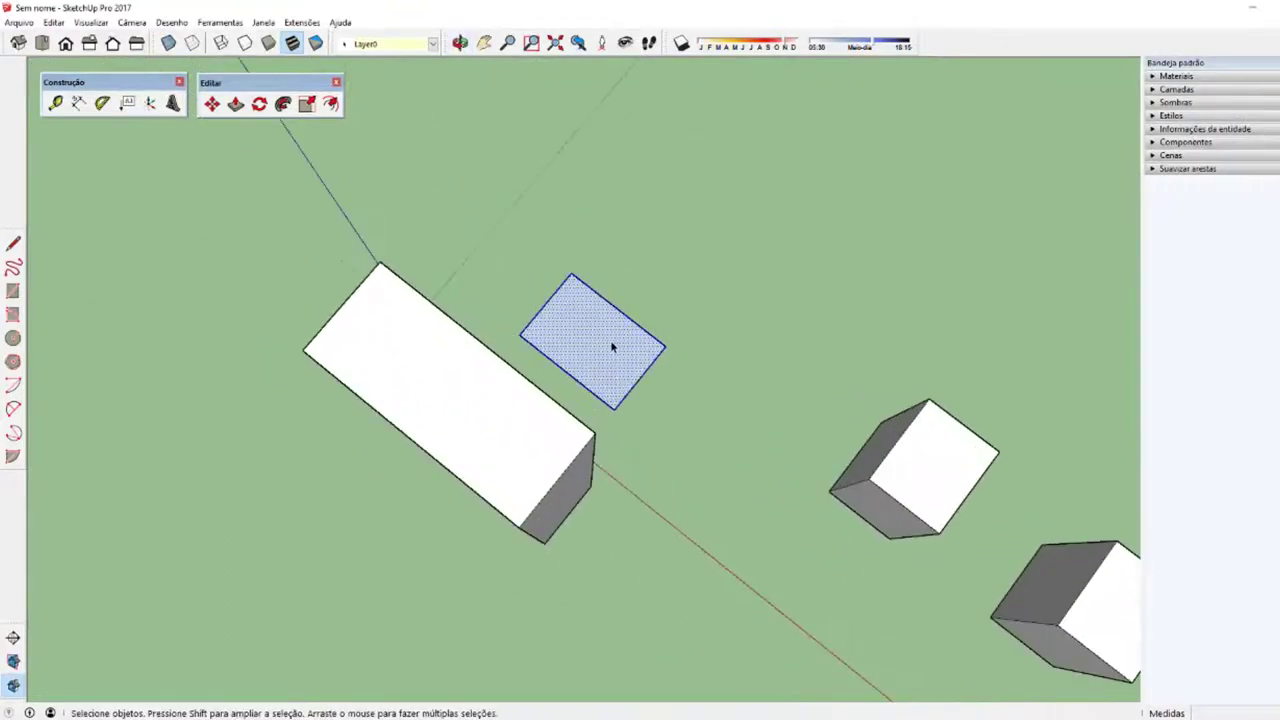
middle_click_drag(612, 346, 423, 340)
Step: Rotate the rectangle face about its corner to a diagonal tilt
key("q")
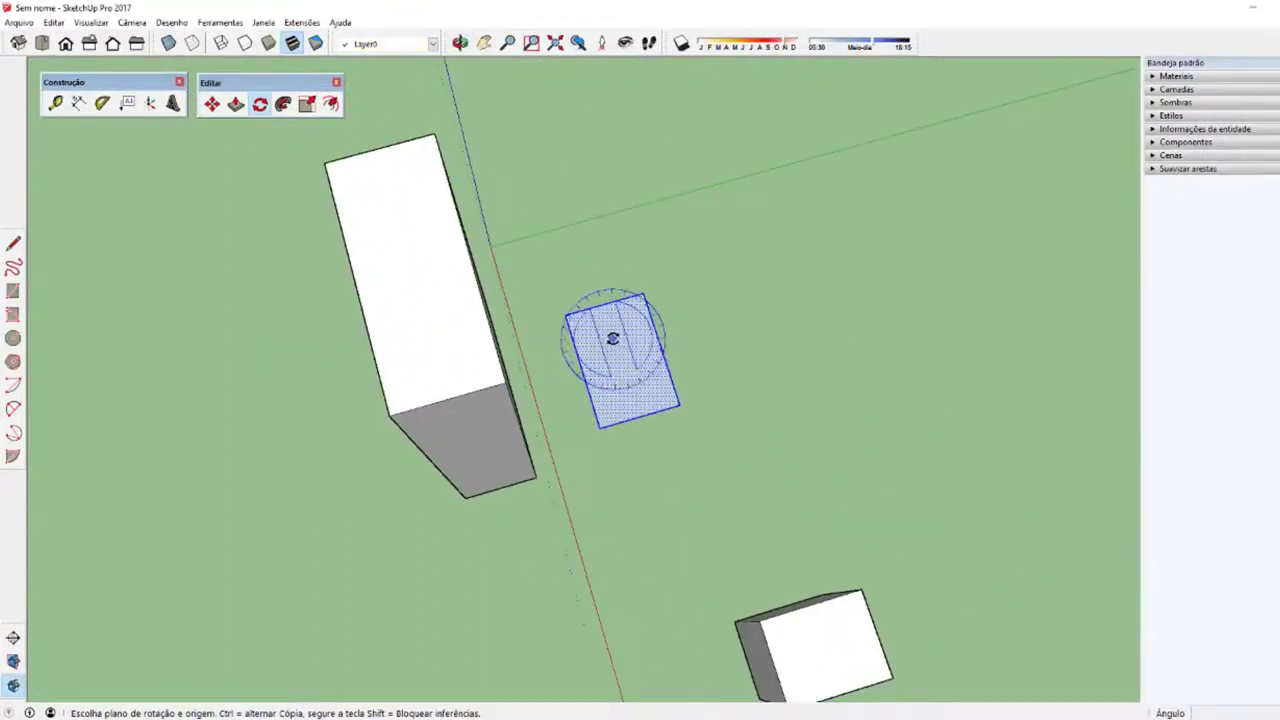
left_click_drag(642, 294, 651, 338)
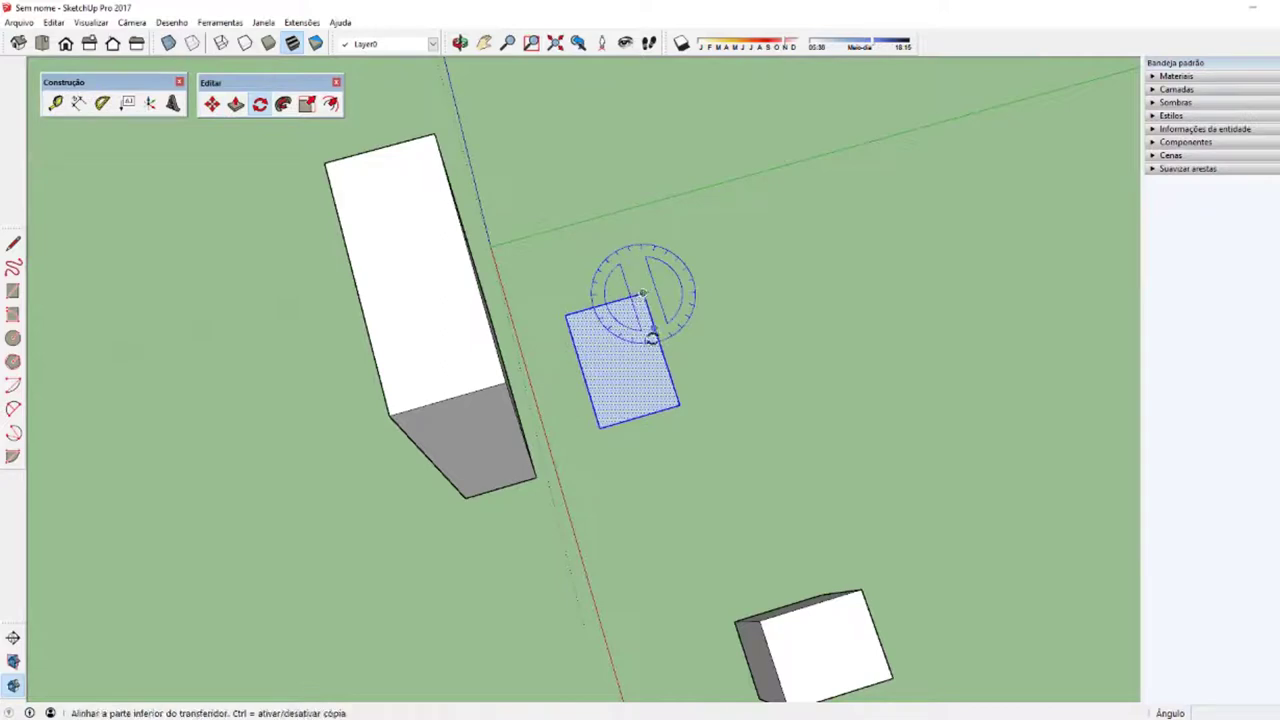
left_click(675, 407)
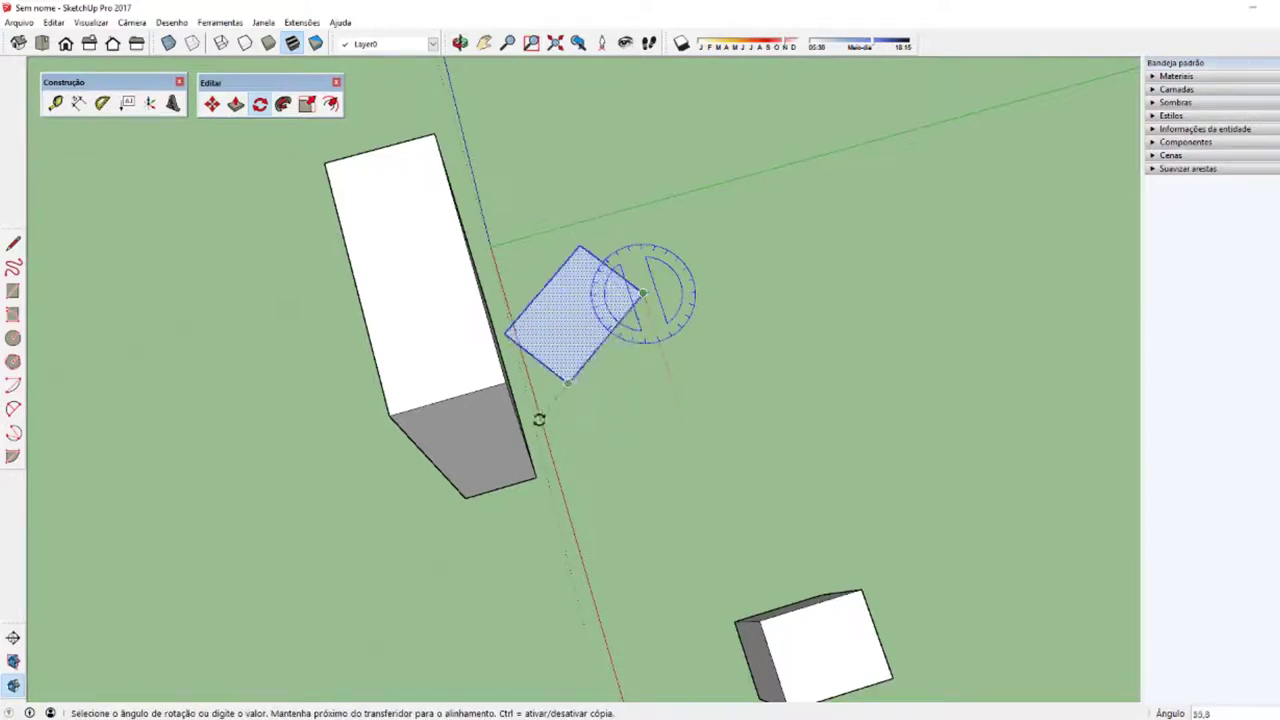
key("Escape")
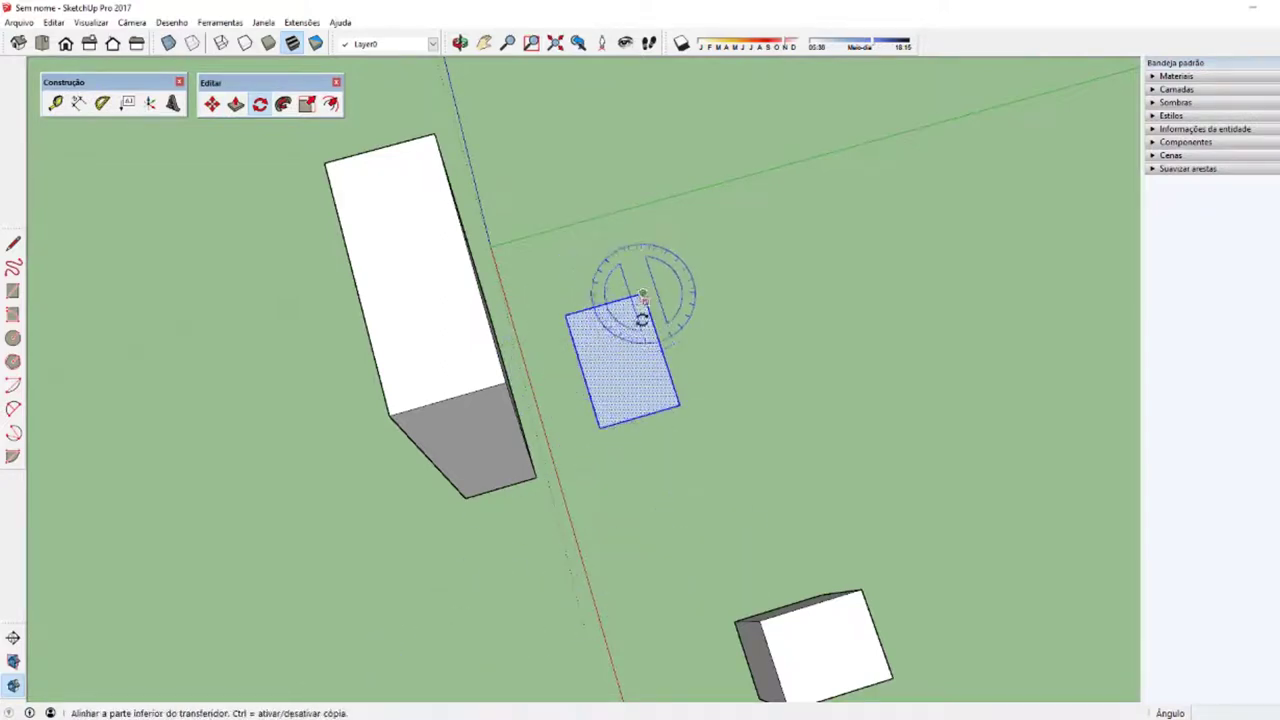
left_click(677, 402)
left_click(577, 405)
mouse_move(577, 405)
middle_mouse_down()
mouse_move(836, 540)
mouse_move(1068, 574)
mouse_move(560, 490)
middle_mouse_up()
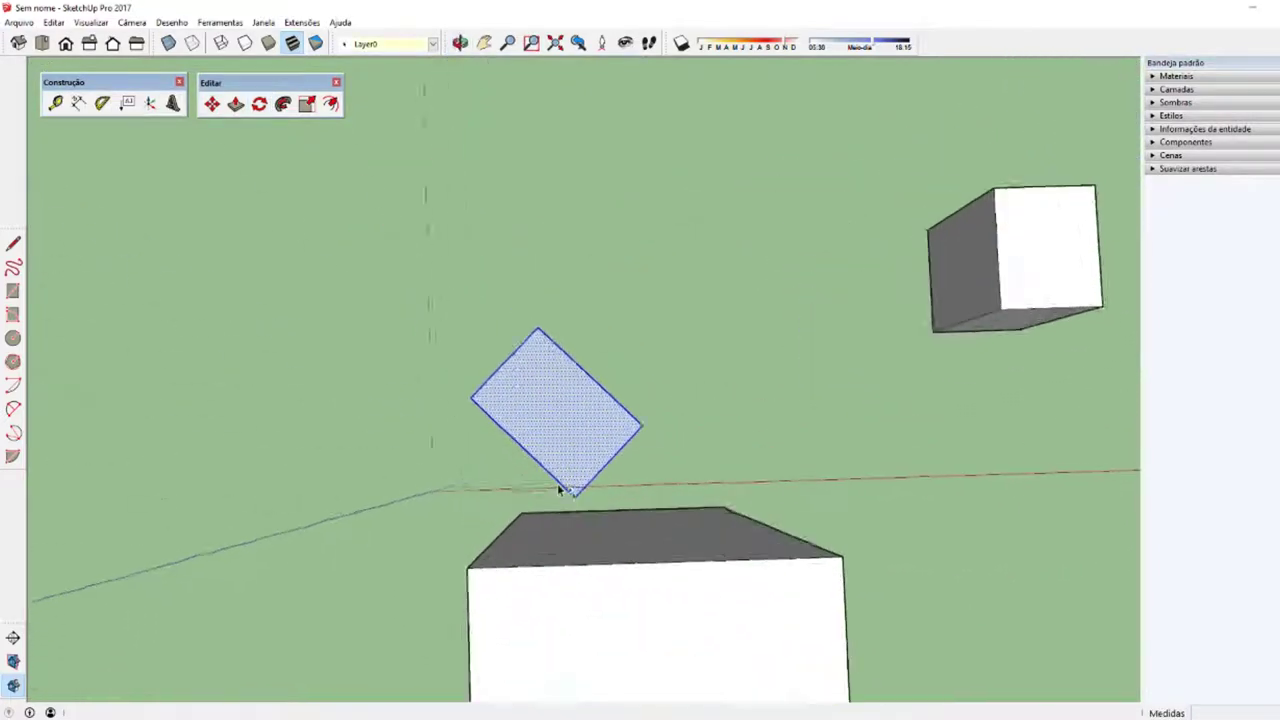
scroll(561, 480, "up", 2)
Step: Group the tilted rectangle and move the group by its bottom corner
right_click(576, 450)
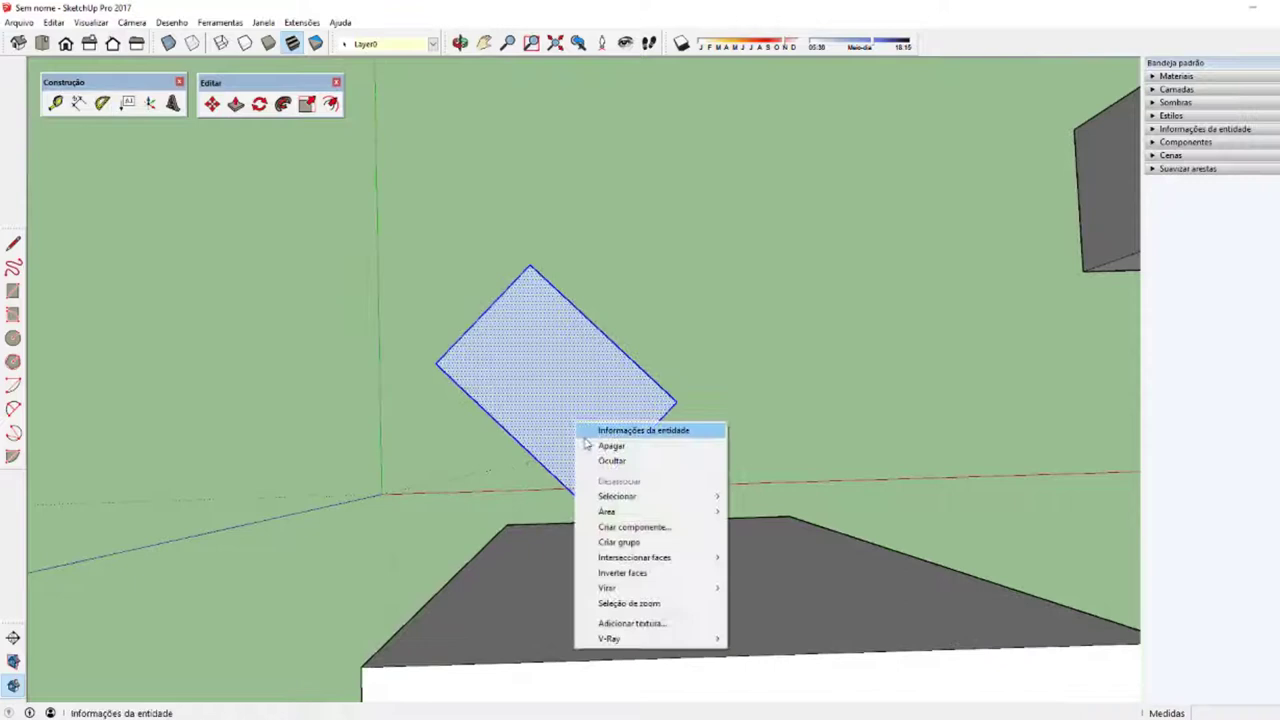
left_click(600, 540)
scroll(580, 485, "up", 2)
key("m")
left_click(583, 504)
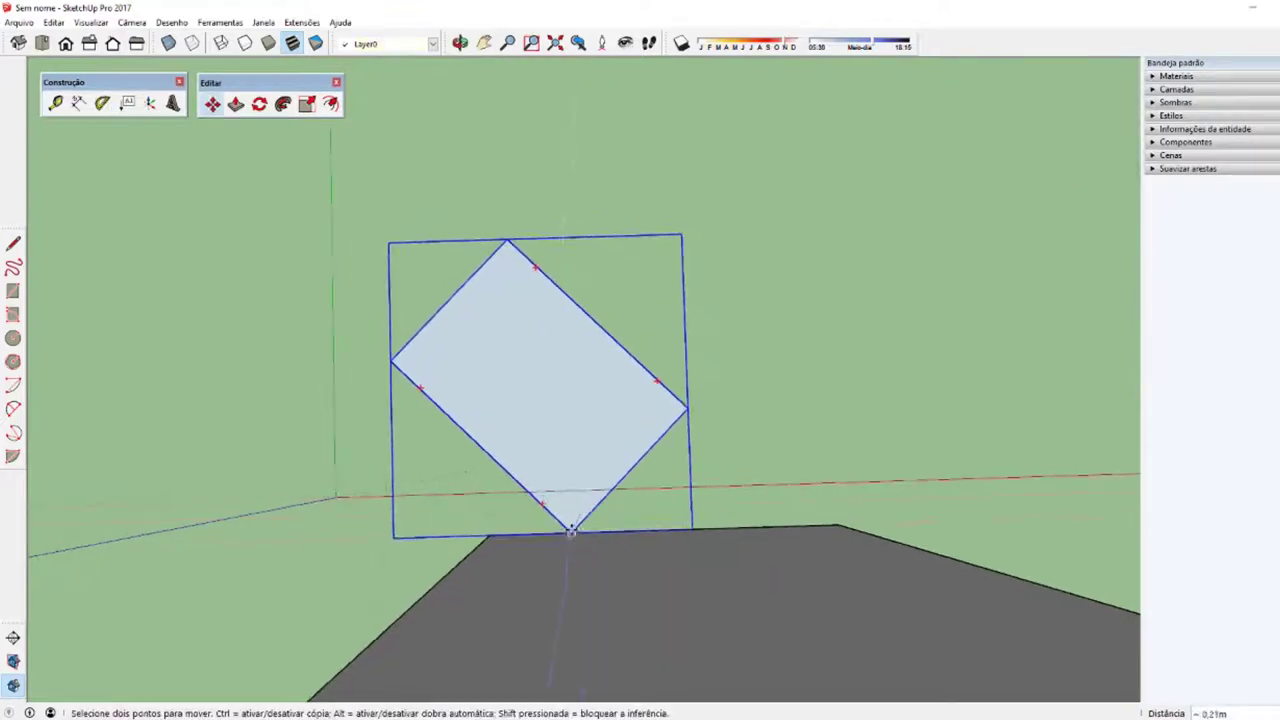
left_click(568, 530)
key("a")
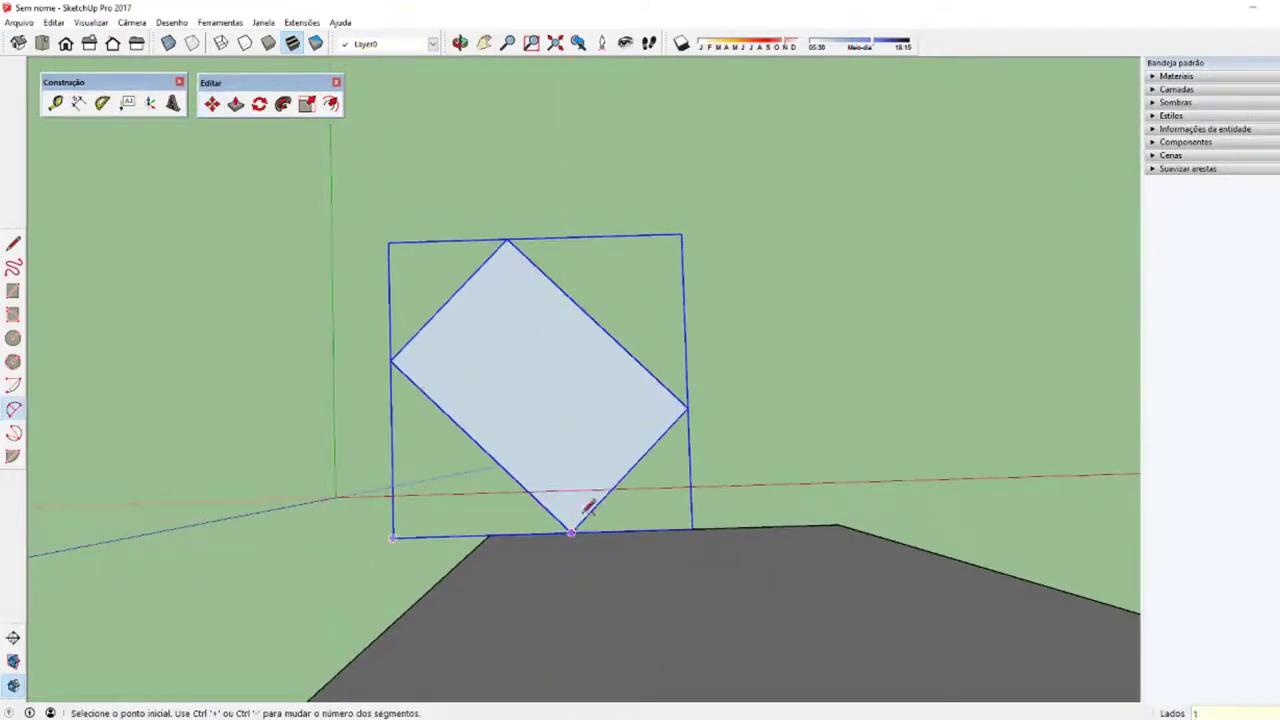
Step: Rotate the rectangle group about its bottom corner until it stands upright
key("q")
left_click(570, 530)
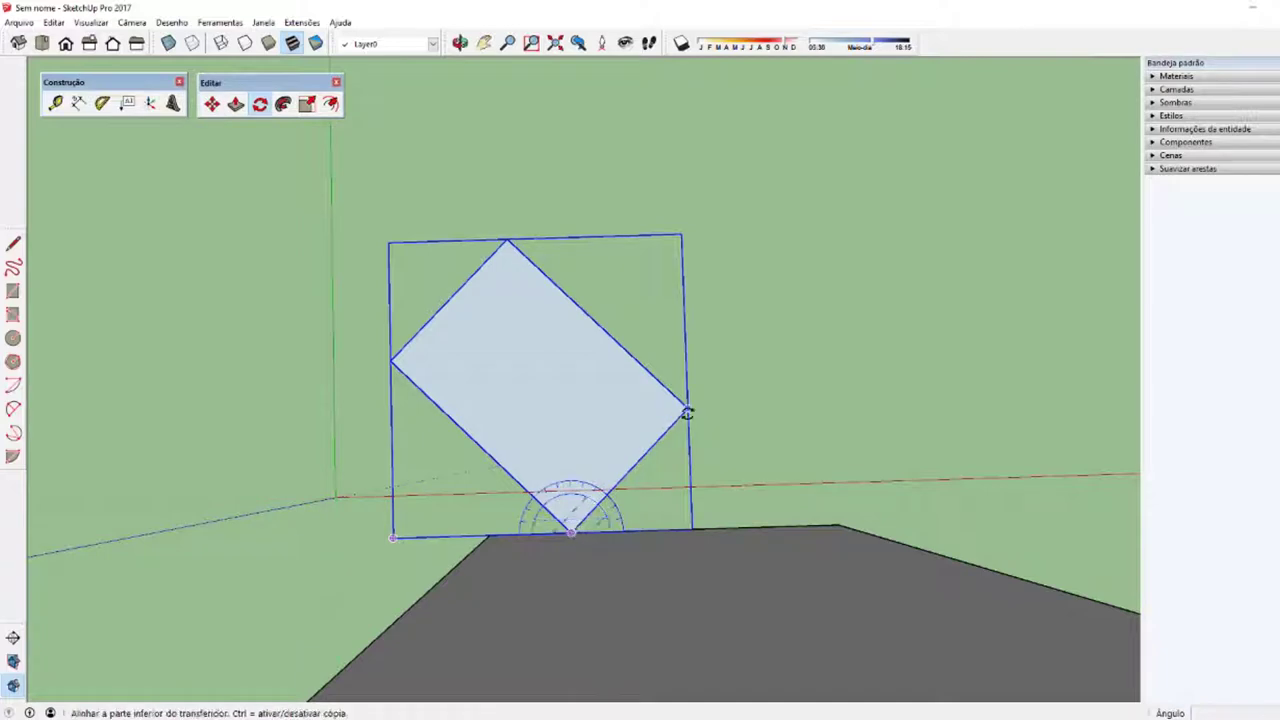
left_click(687, 413)
left_click(834, 517)
key("space")
scroll(690, 510, "down", 3)
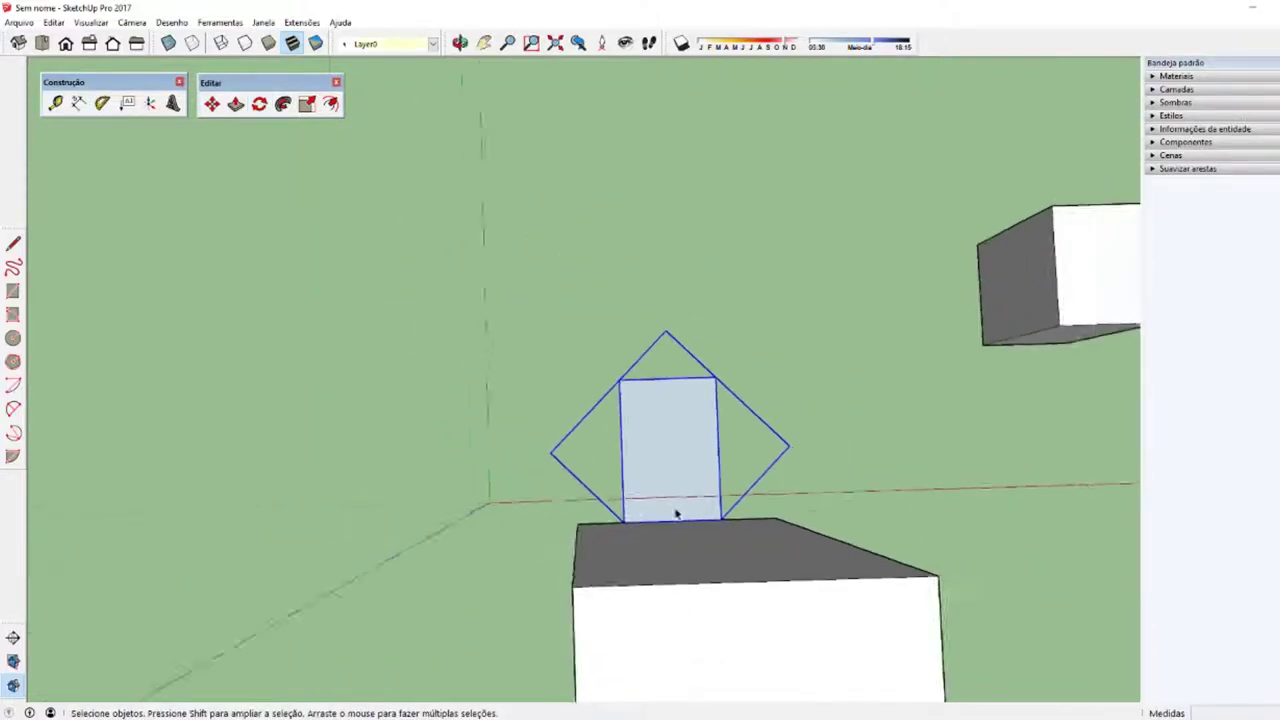
middle_click_drag(676, 513, 644, 467)
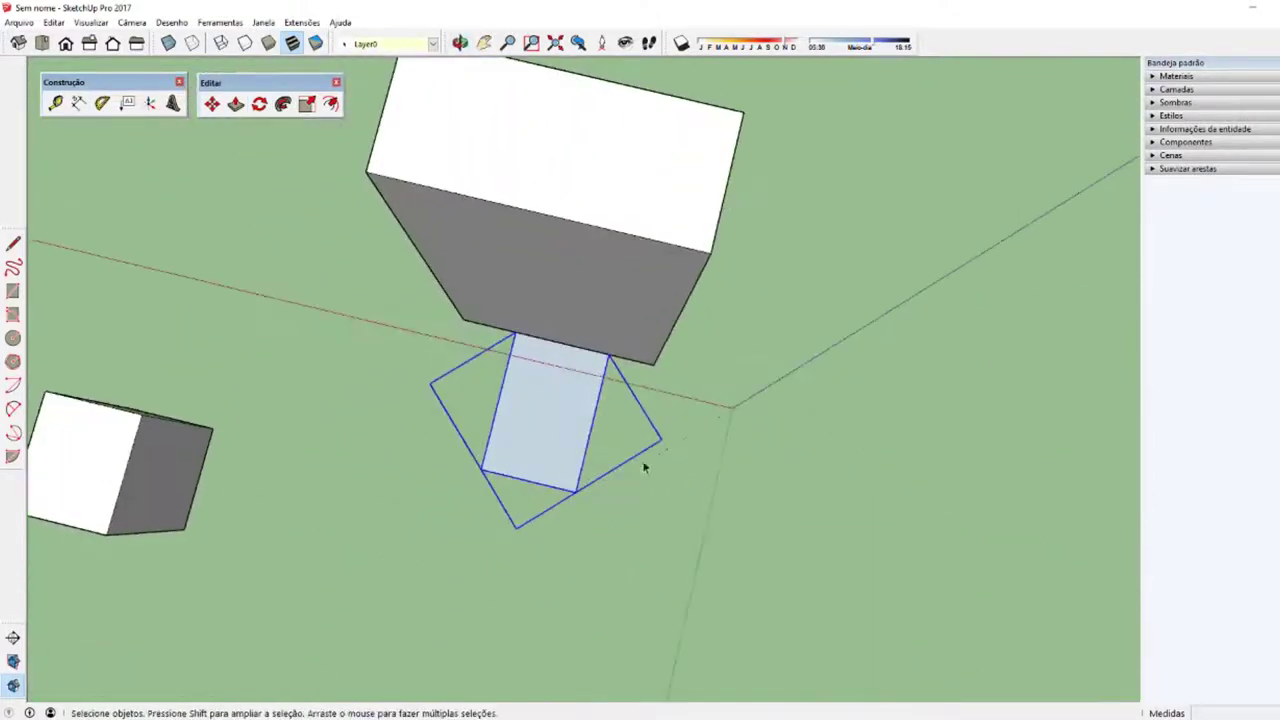
Step: Explode the group and regroup the face so its bounding box aligns with the axes
right_click(540, 425)
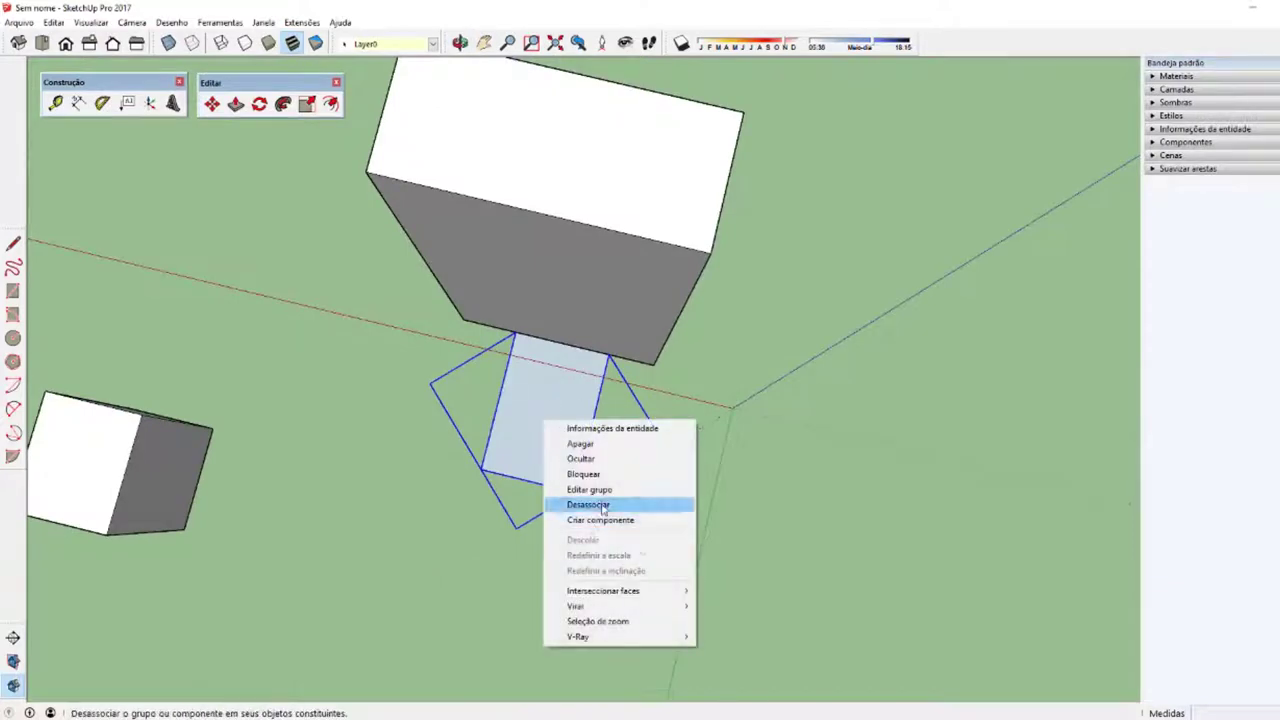
left_click(588, 503)
right_click(556, 441)
left_click(597, 556)
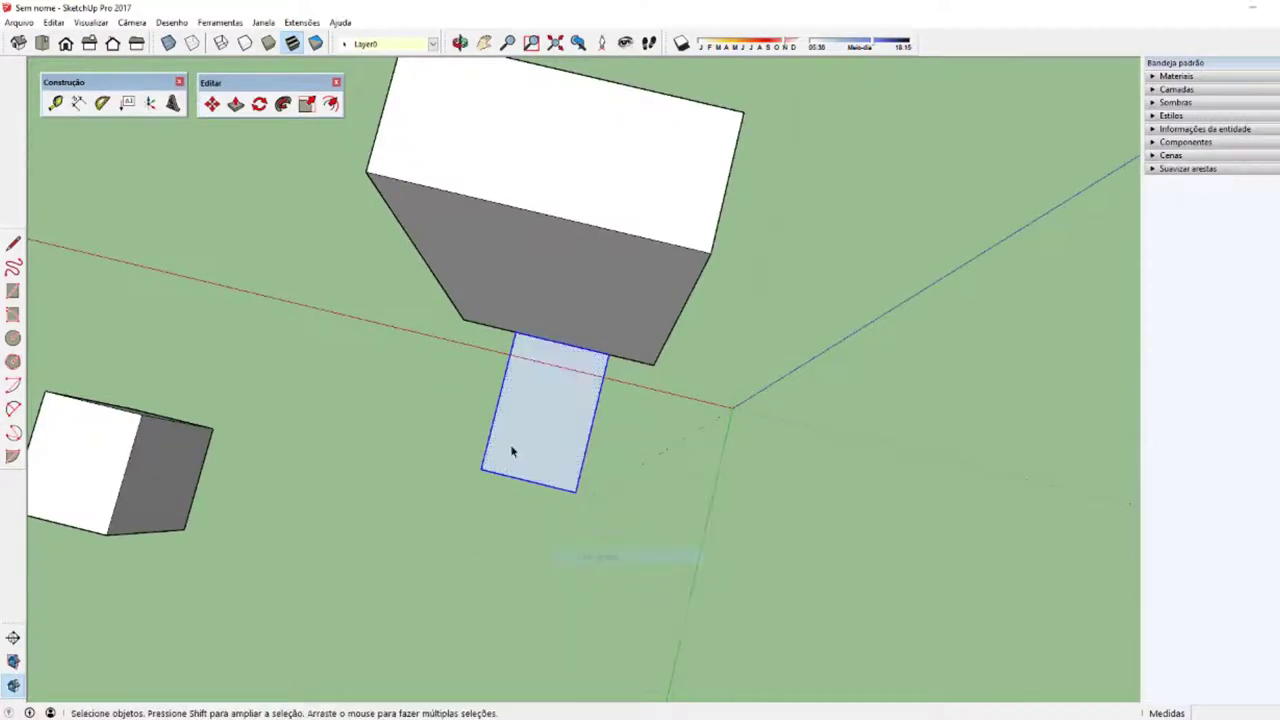
middle_click_drag(510, 444, 532, 460)
key("m")
key("space")
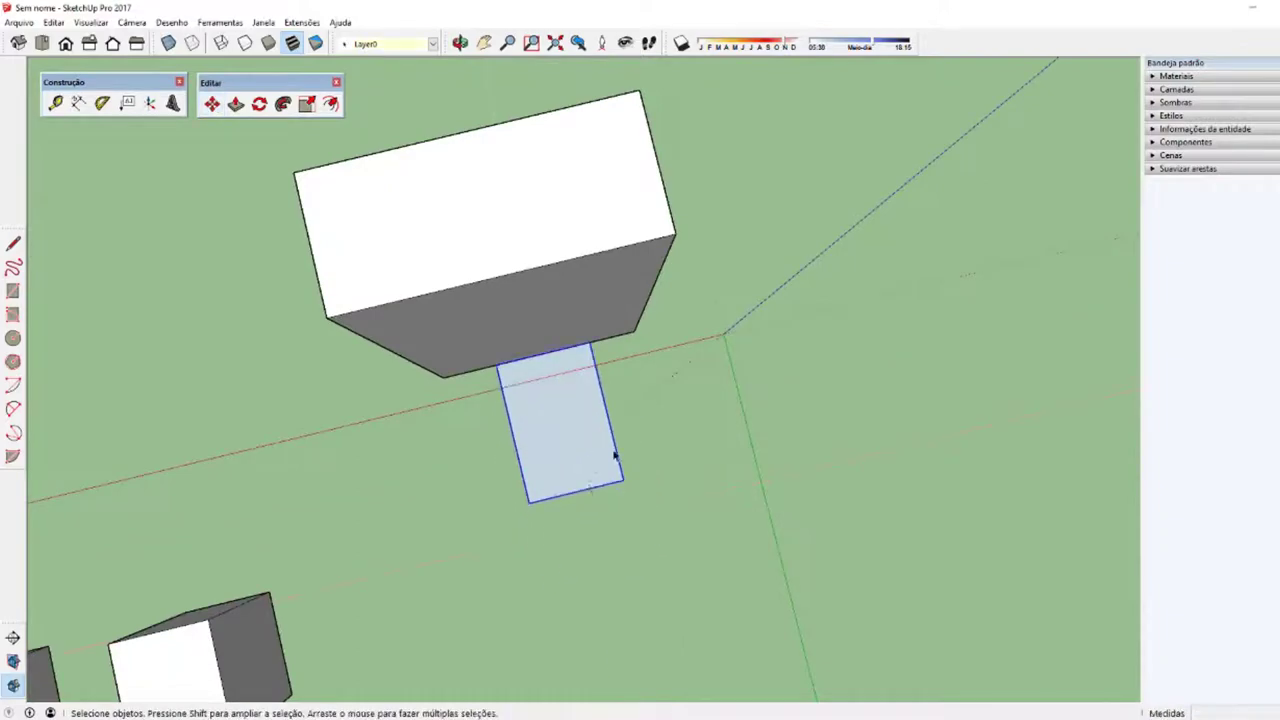
scroll(570, 457, "down", 3)
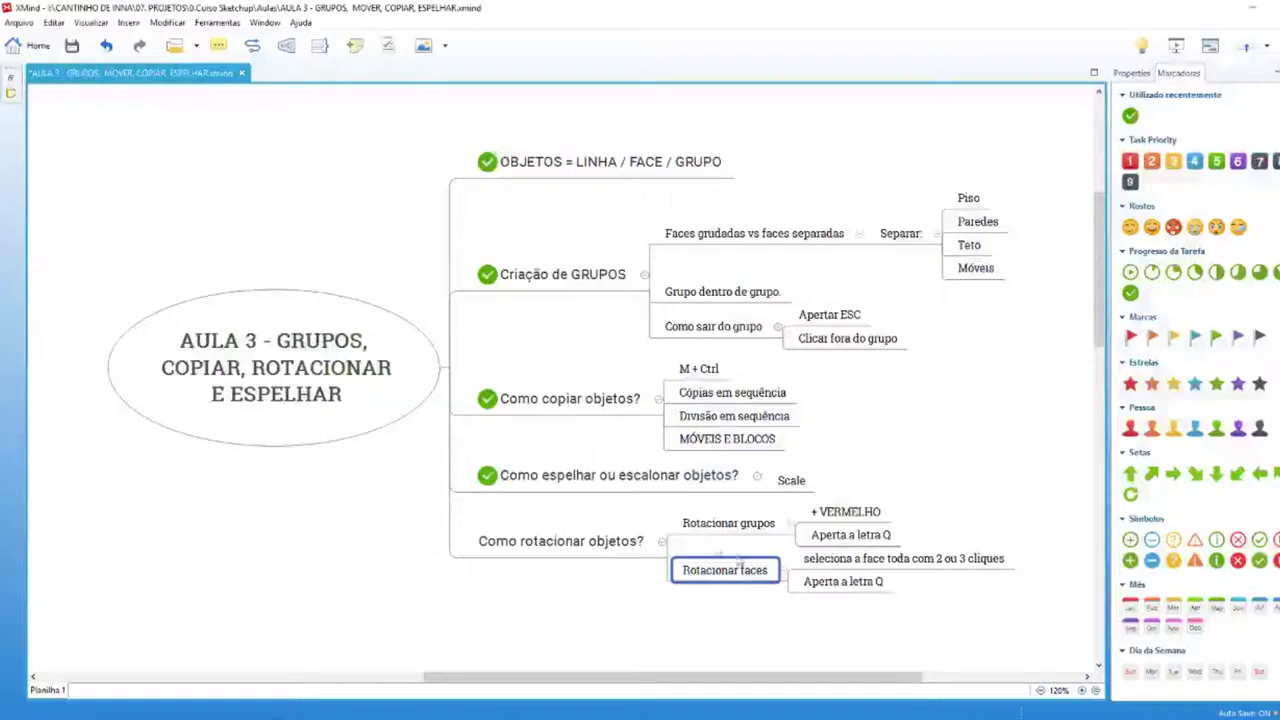
left_click(608, 541)
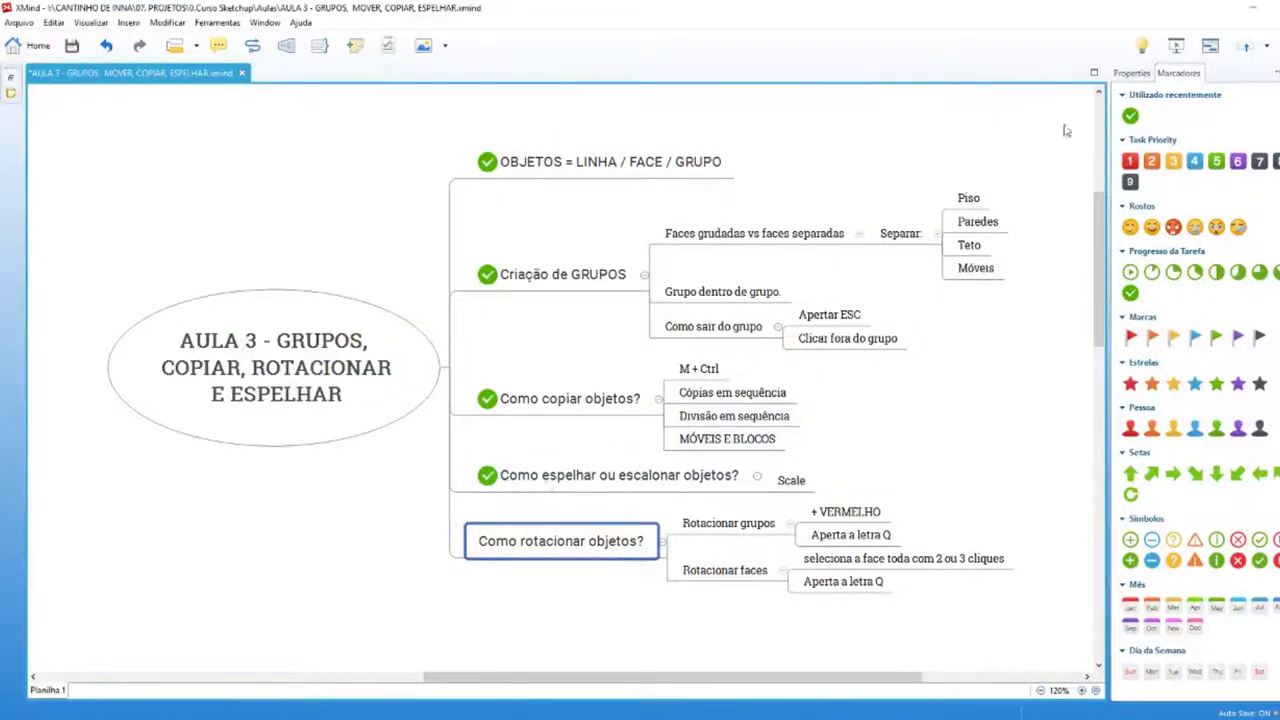
Step: Give 'Como rotacionar objetos?' a green check, review the other topics, and return to SketchUp
left_click(1131, 116)
left_click(425, 581)
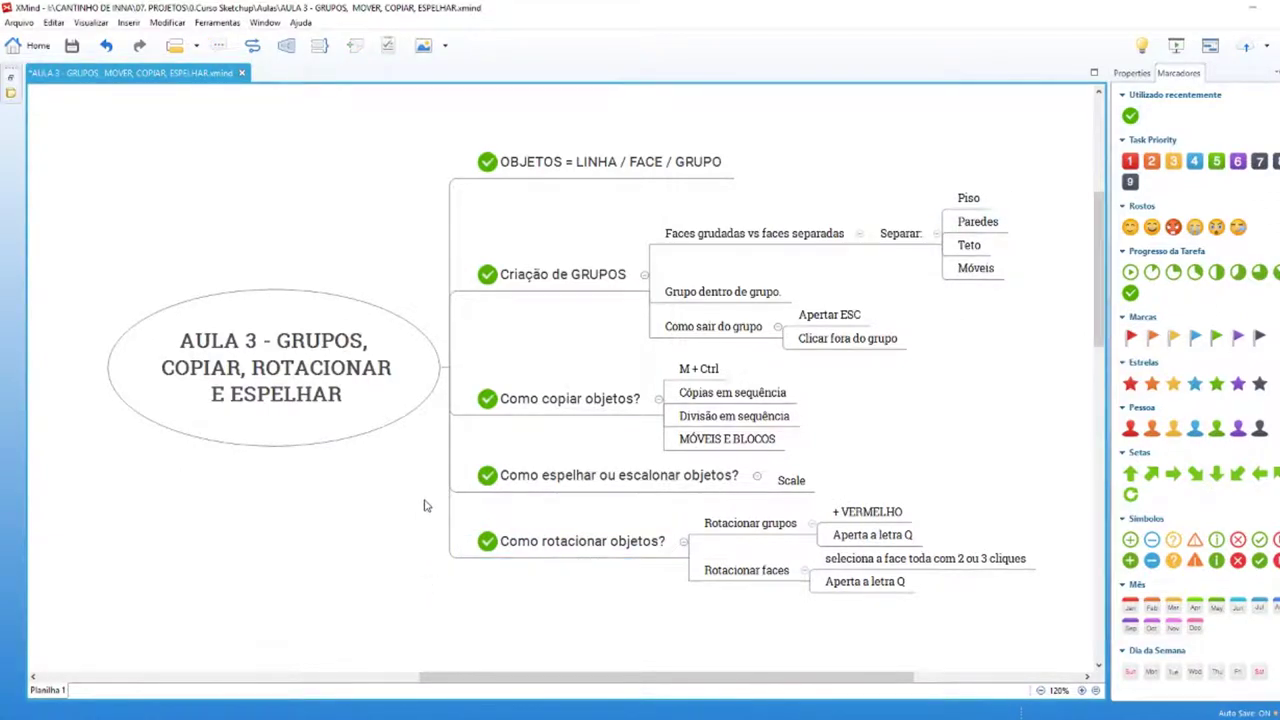
left_click(740, 394)
left_click(744, 420)
left_click(737, 446)
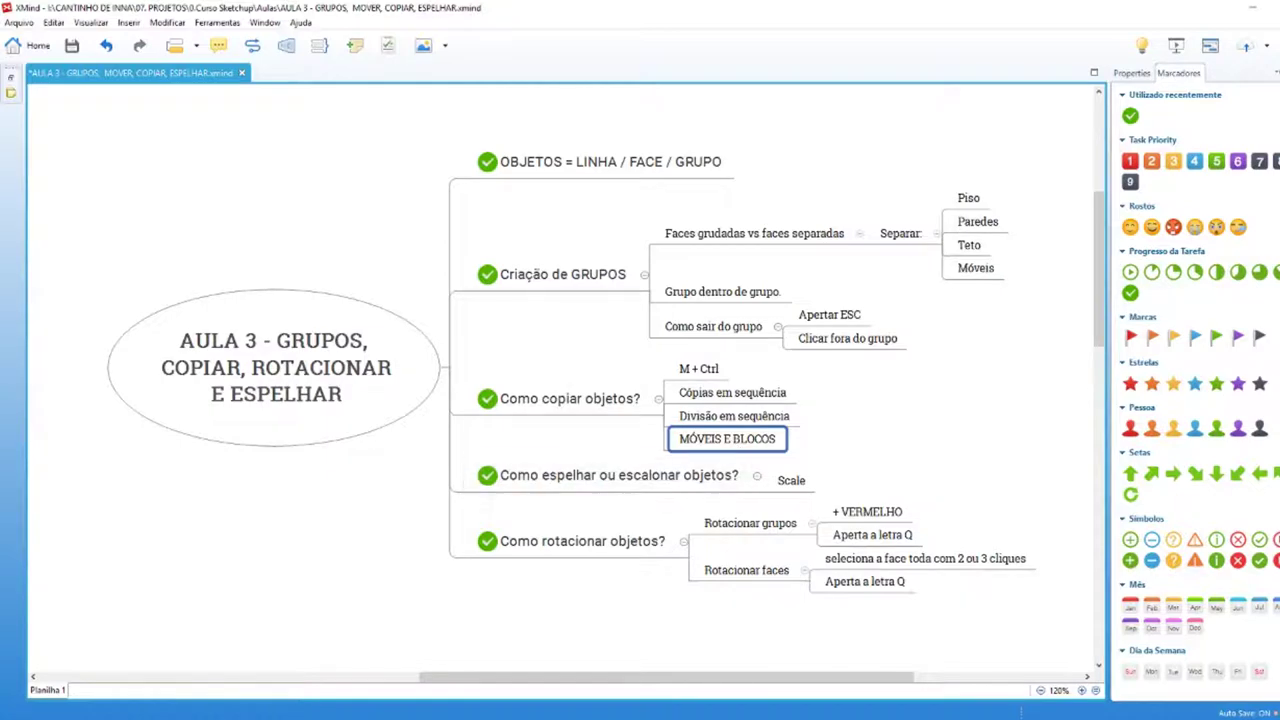
left_click(400, 675)
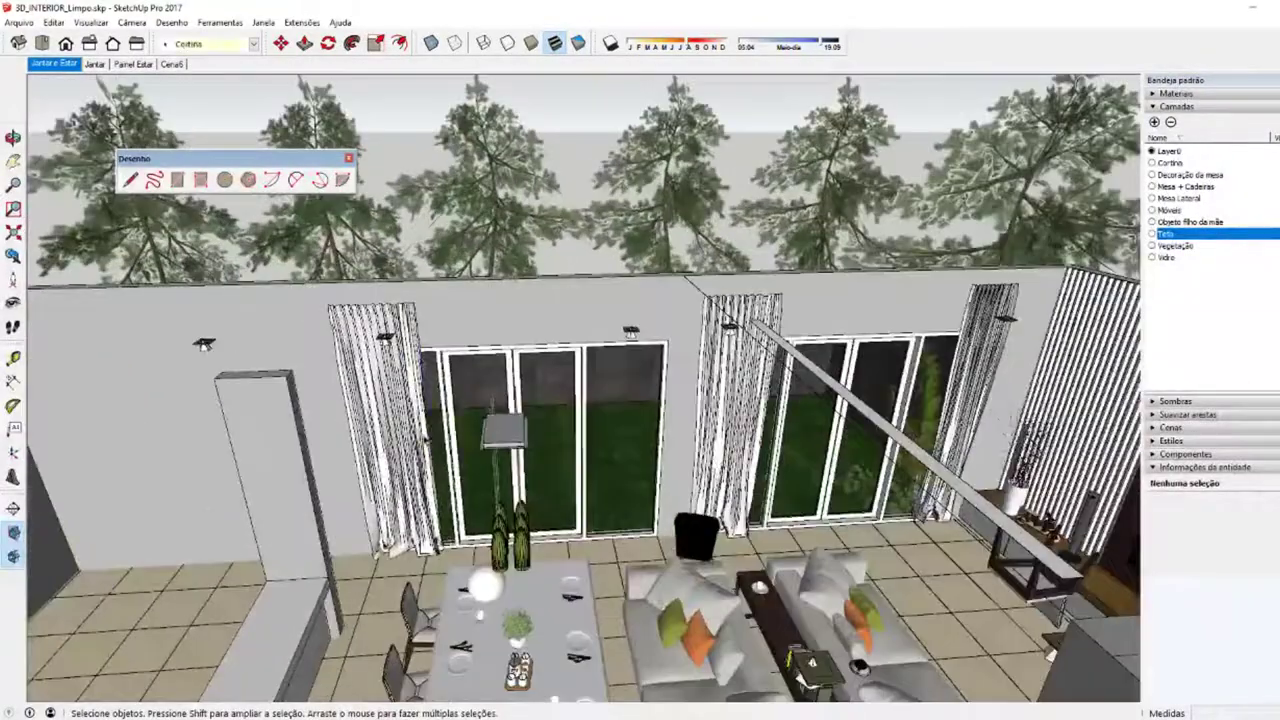
Step: Scale the left curtain along the red axis to about 2.23 times its width
left_click(420, 380)
scroll(420, 400, "up", 3)
key("s")
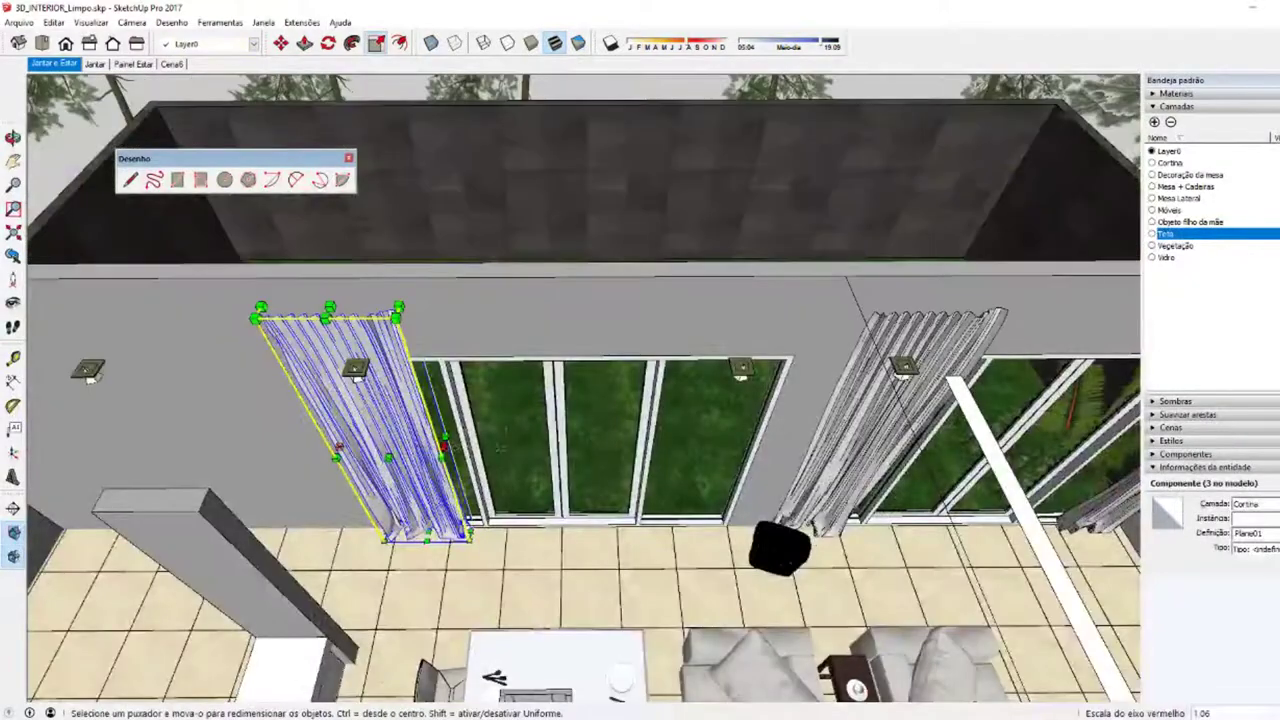
left_click_drag(443, 445, 565, 440)
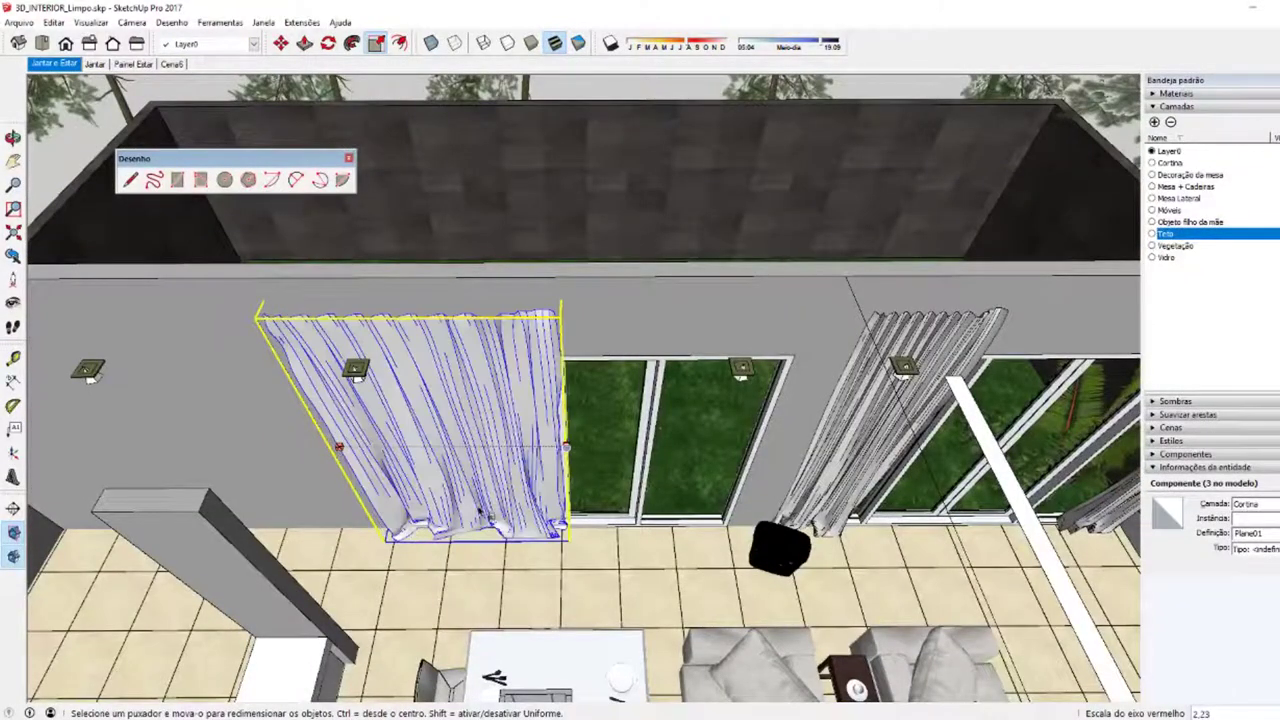
key("space")
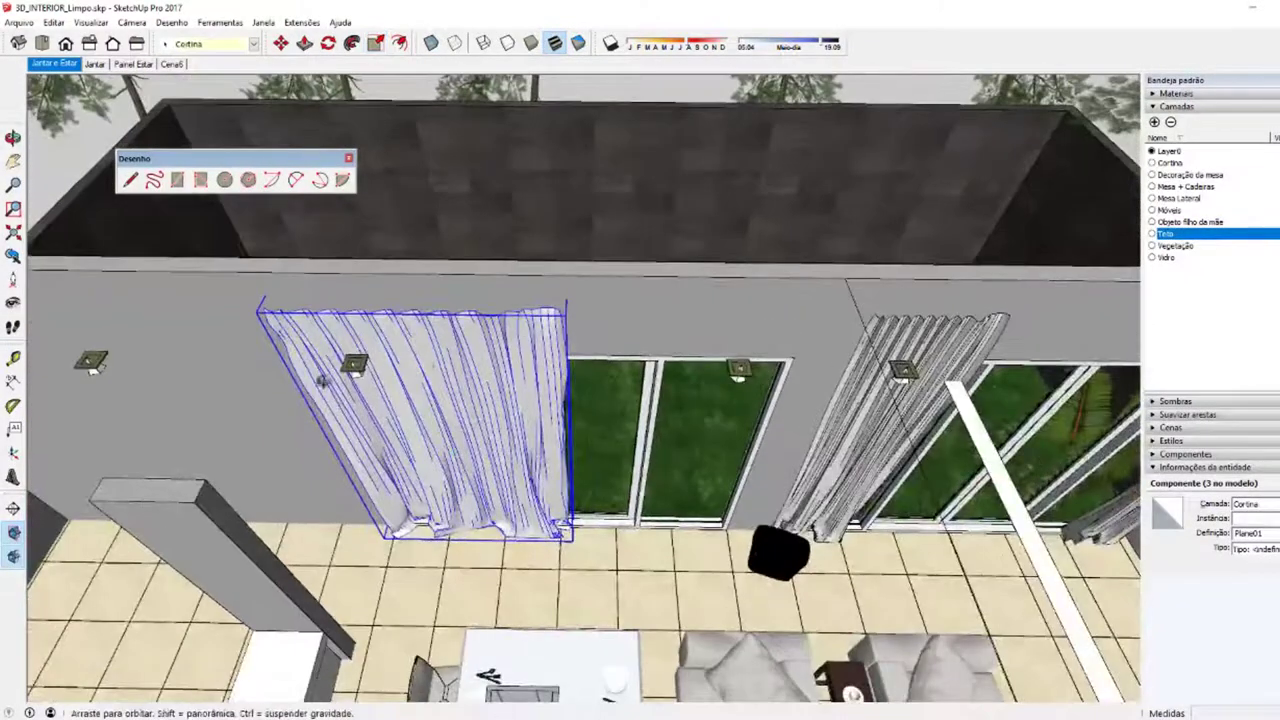
Step: Rescale the widened curtain to lower its top edge
mouse_move(415, 335)
middle_mouse_down()
mouse_move(444, 280)
mouse_move(432, 280)
middle_mouse_up()
key("s")
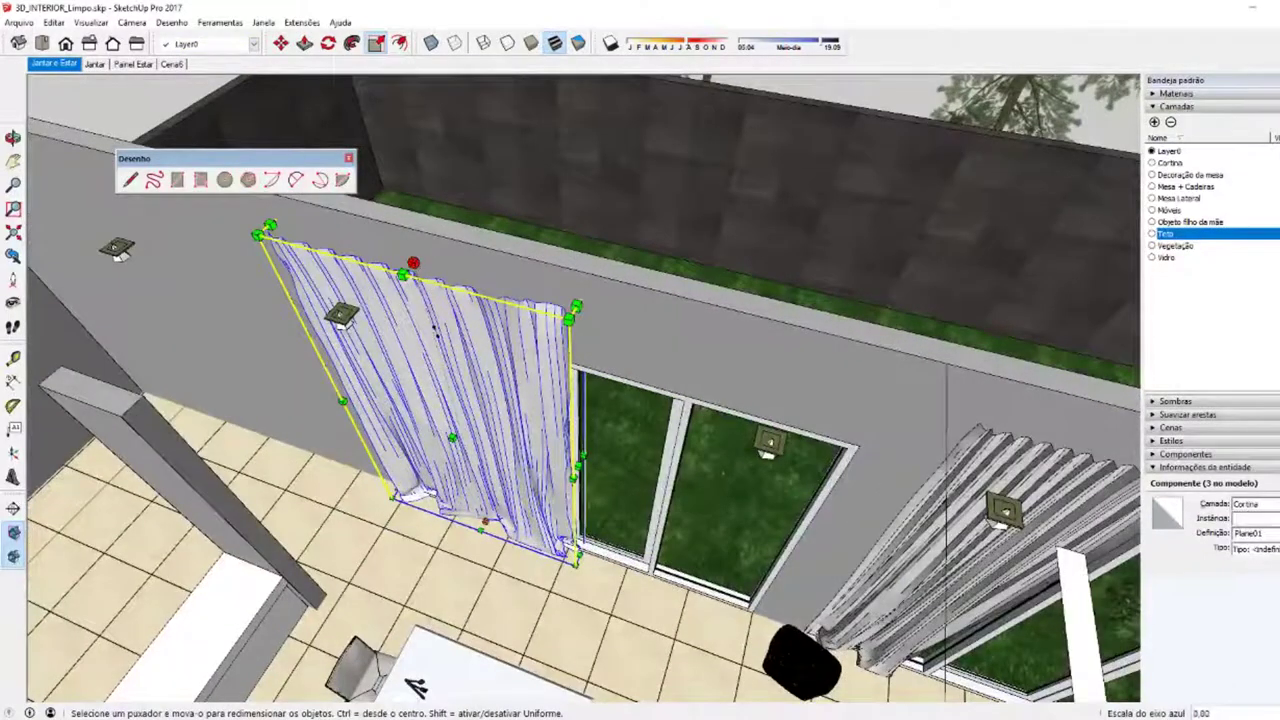
left_click_drag(413, 263, 435, 290)
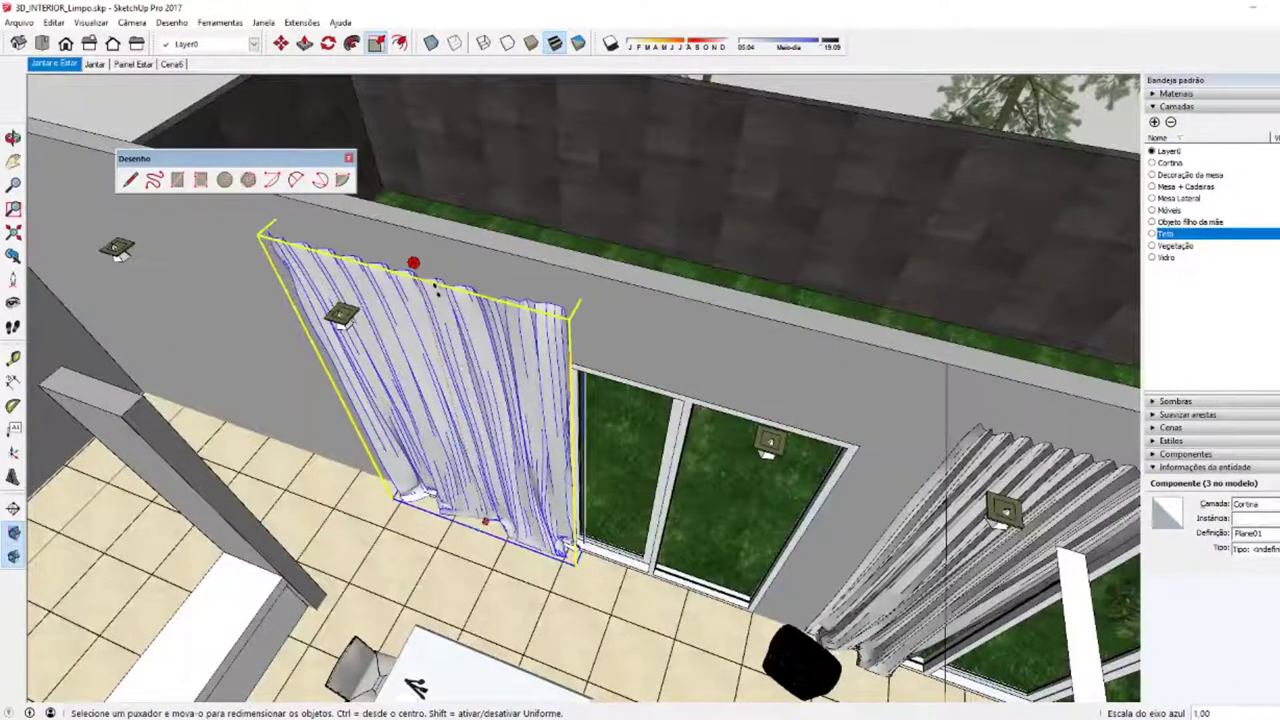
key("space")
middle_click_drag(450, 560, 483, 613)
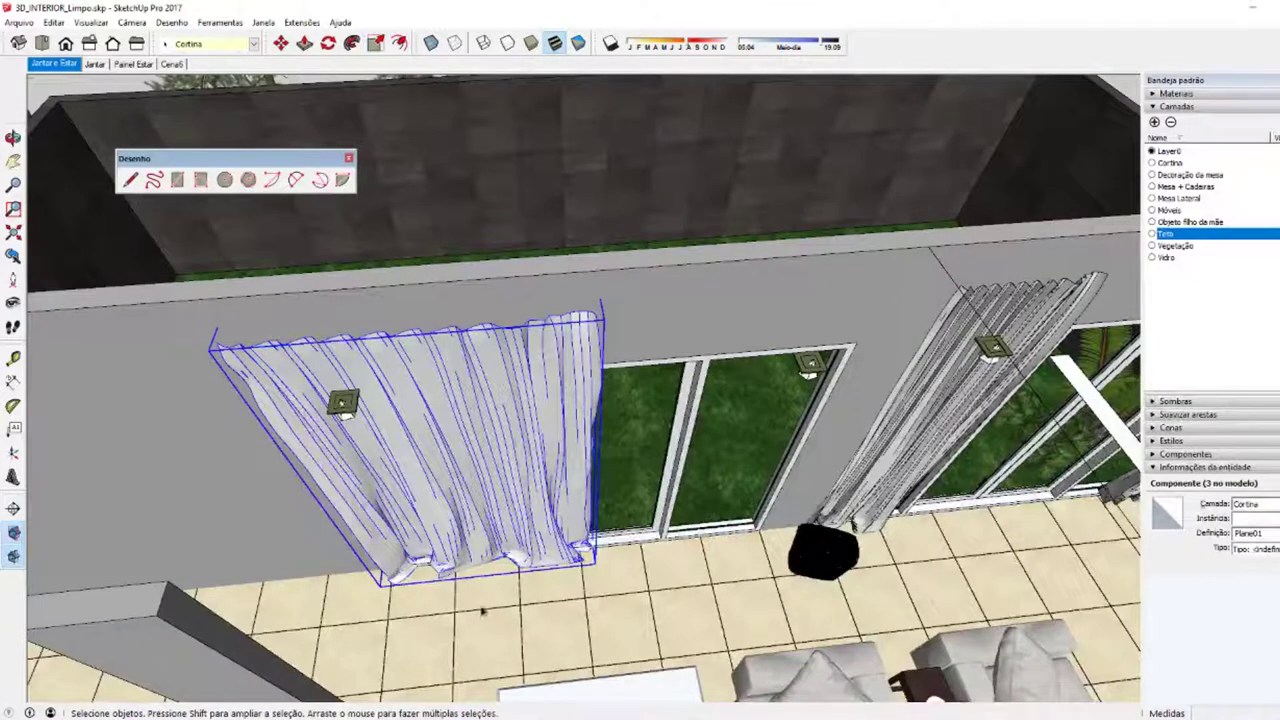
key("m")
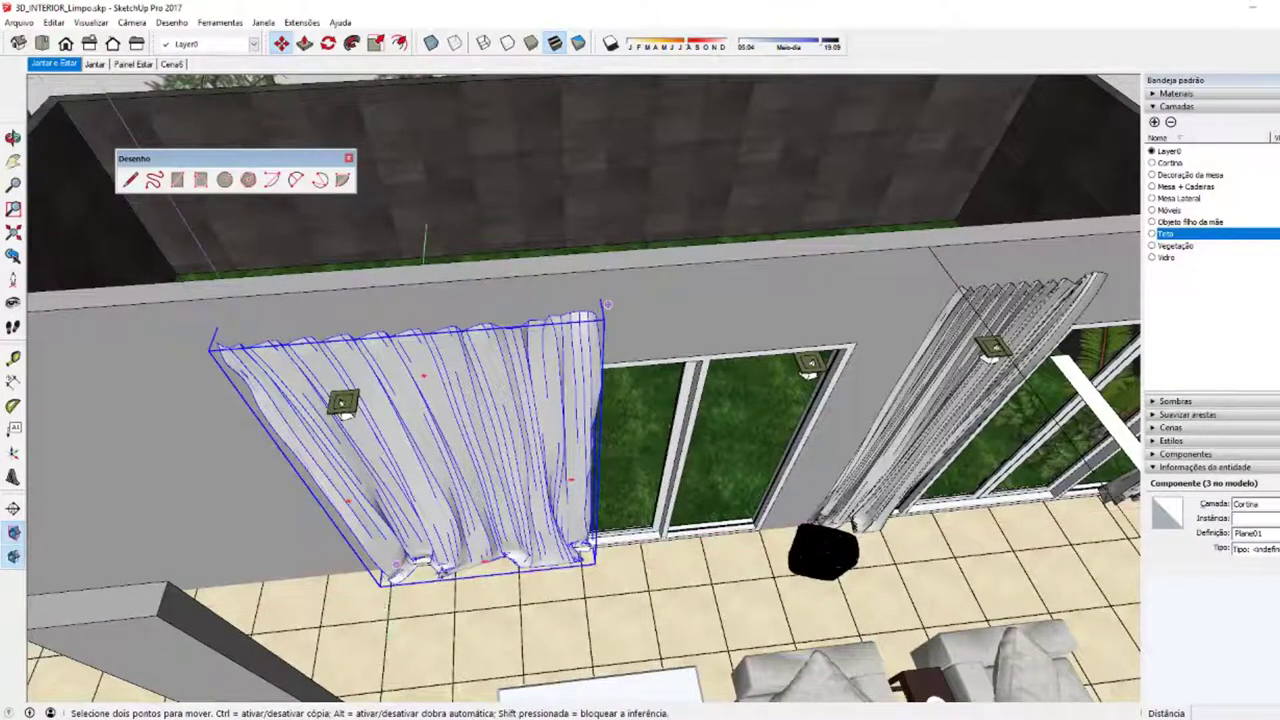
Step: Copy the curtain to the right and scale the copy narrower from its left side
left_click(387, 594, "ctrl")
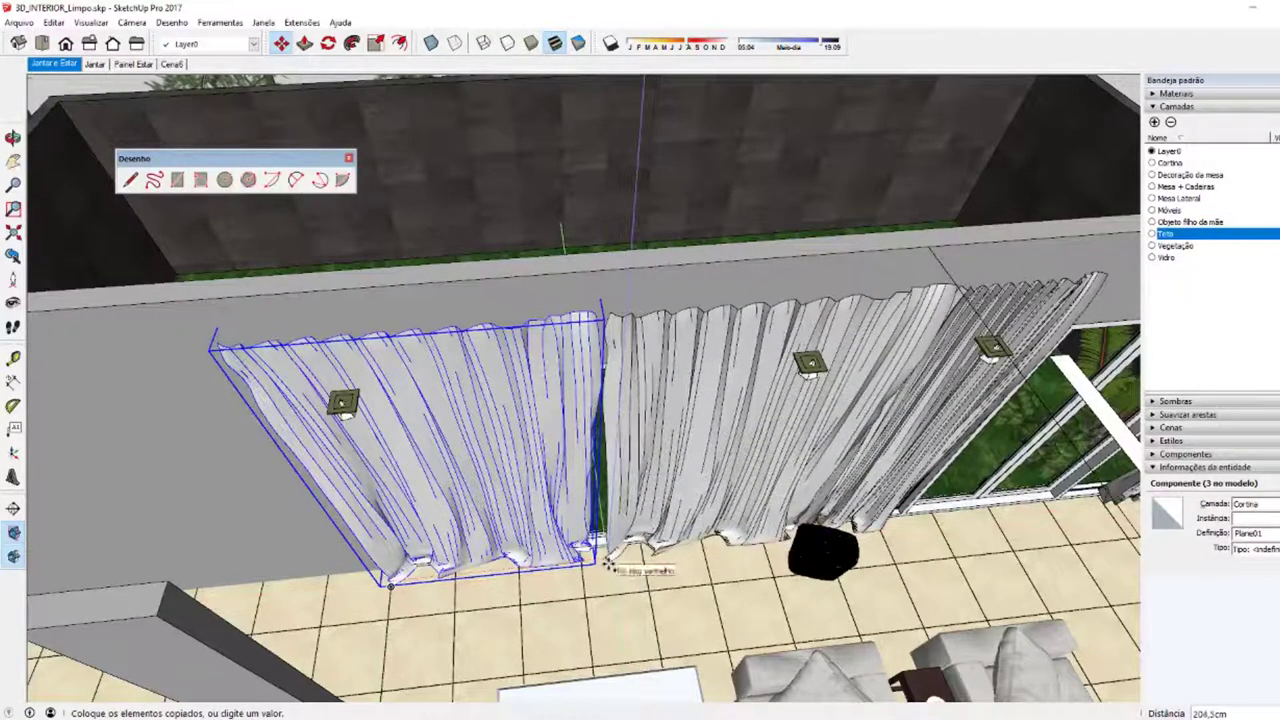
left_click(608, 560)
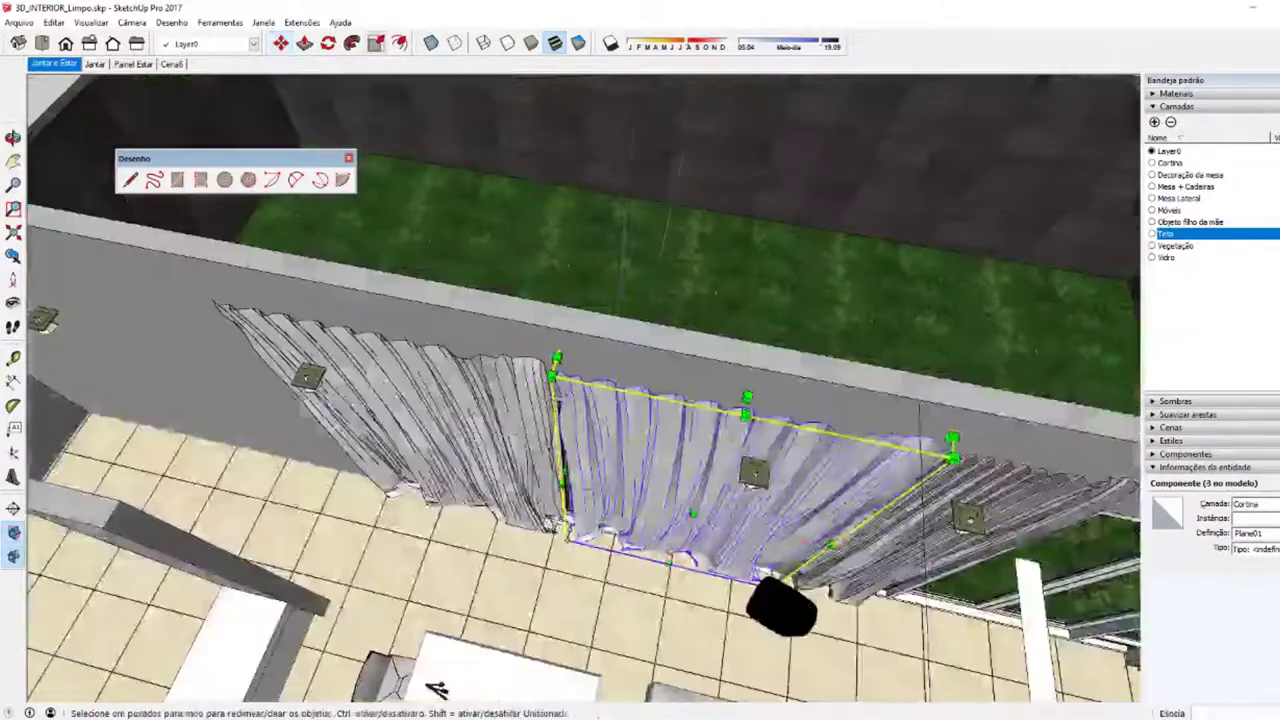
middle_click_drag(612, 530, 580, 485)
key("s")
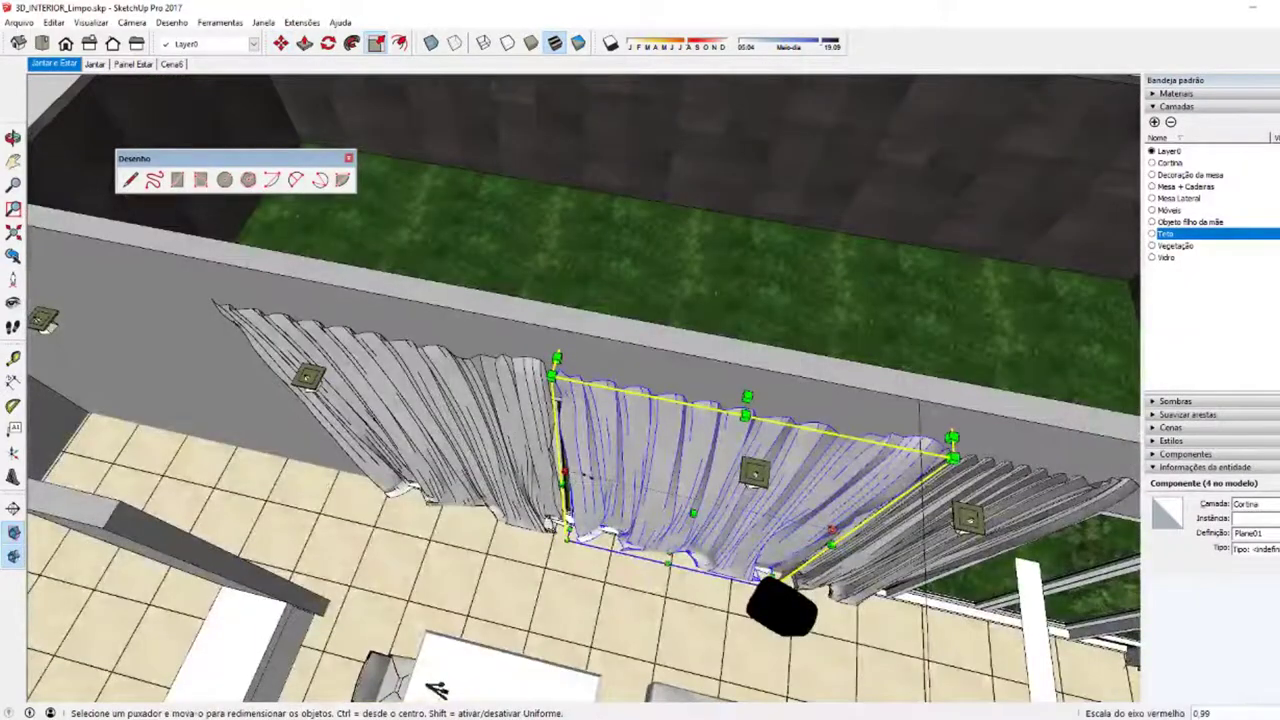
left_click_drag(563, 480, 596, 478)
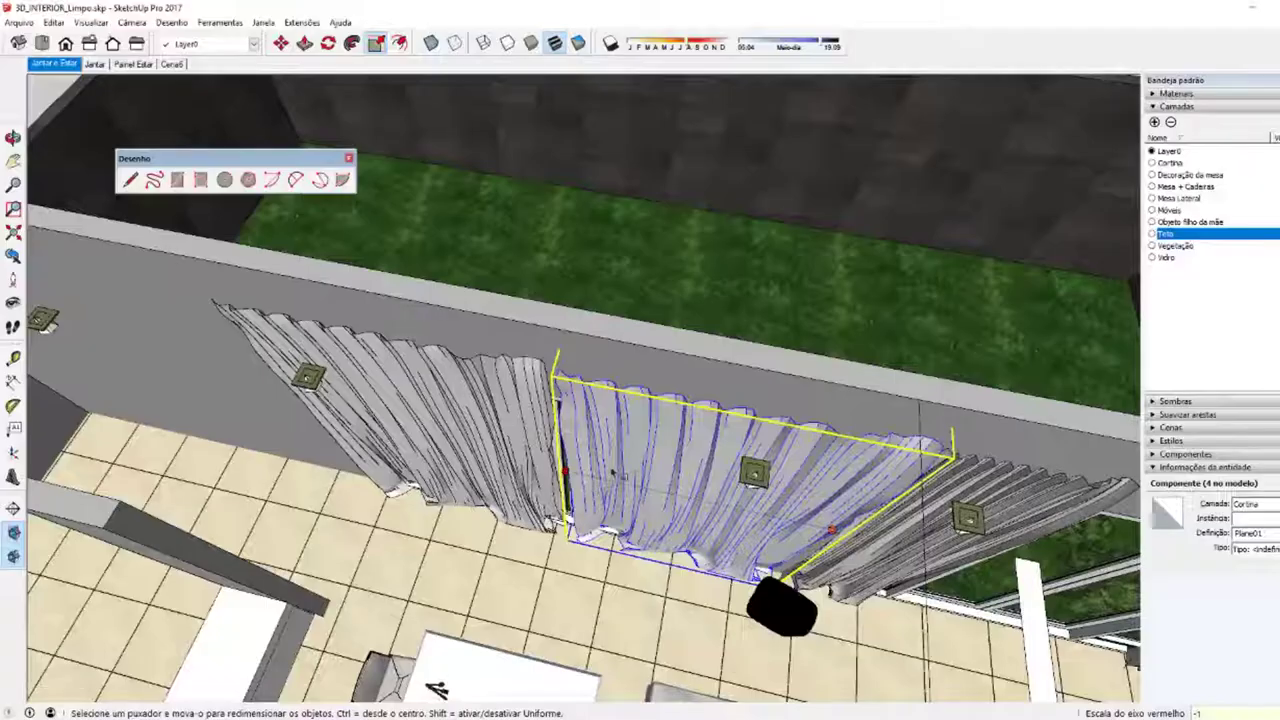
key("Return")
Step: Move the narrowed curtain in front of the window and orbit to a level view
left_click(893, 656)
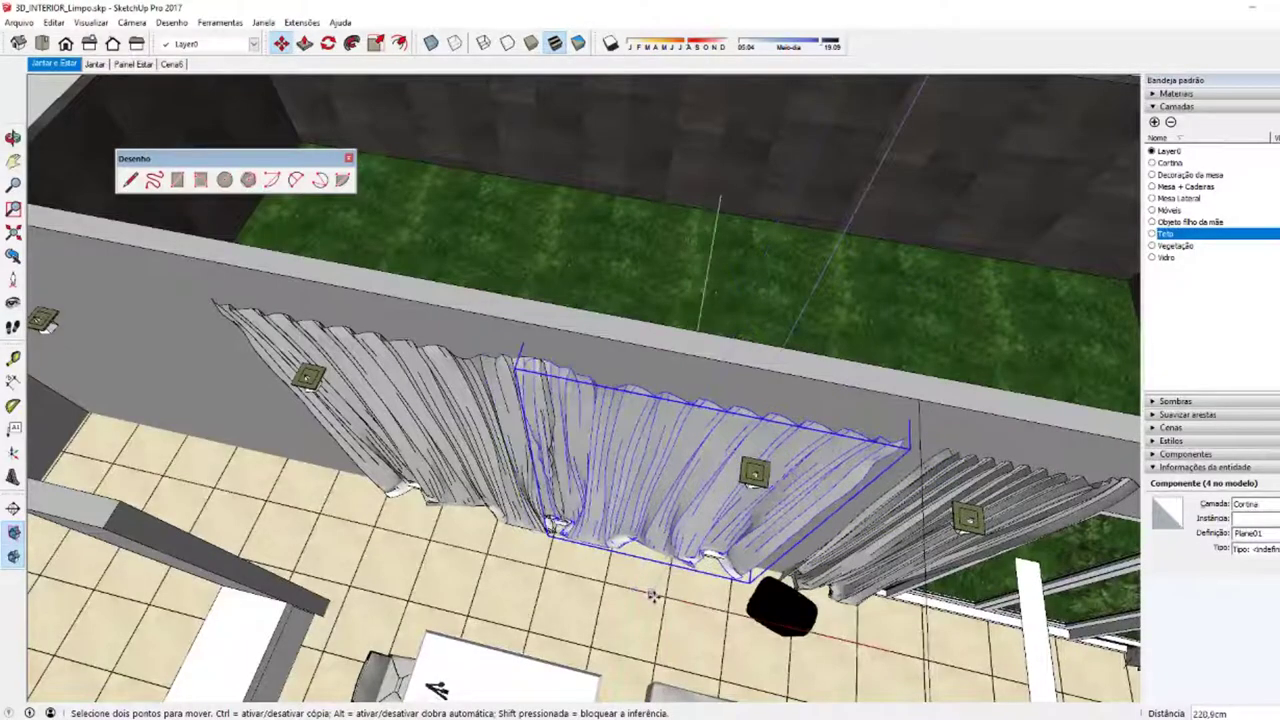
left_click(653, 594)
mouse_move(606, 553)
middle_mouse_down()
mouse_move(610, 420)
mouse_move(630, 465)
mouse_move(620, 400)
mouse_move(580, 450)
middle_mouse_up()
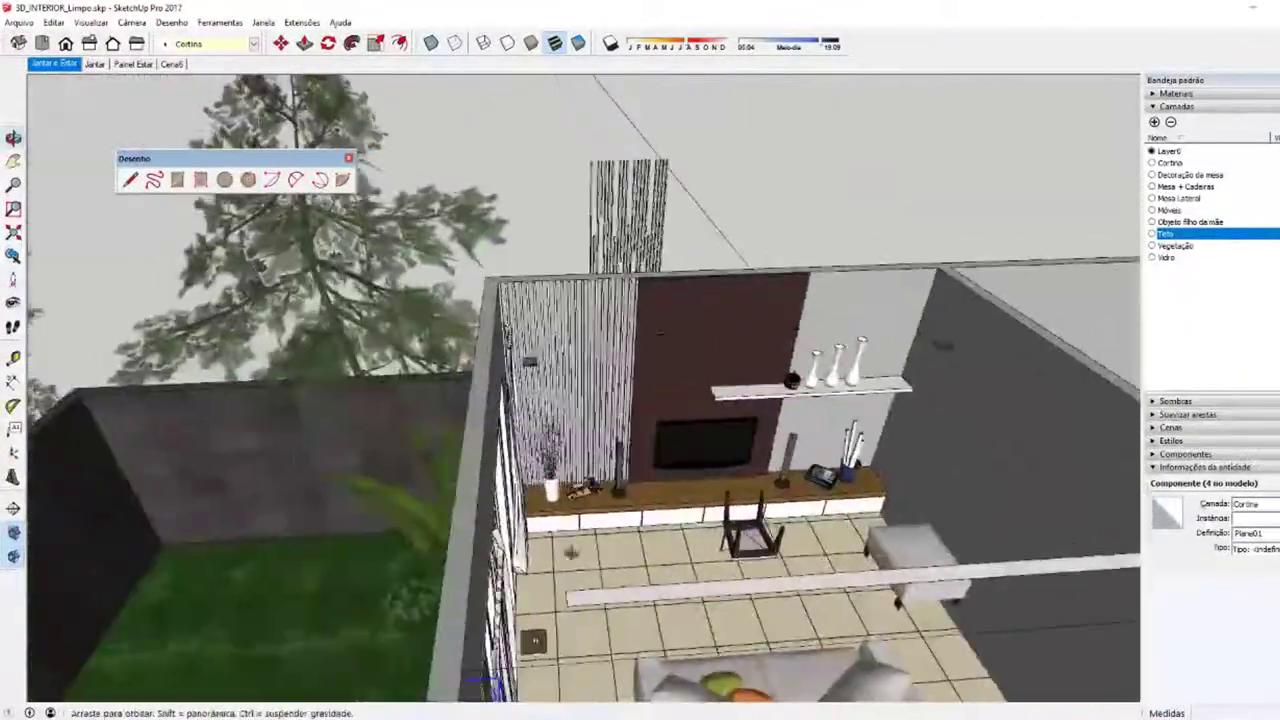
scroll(640, 400, "down", 5)
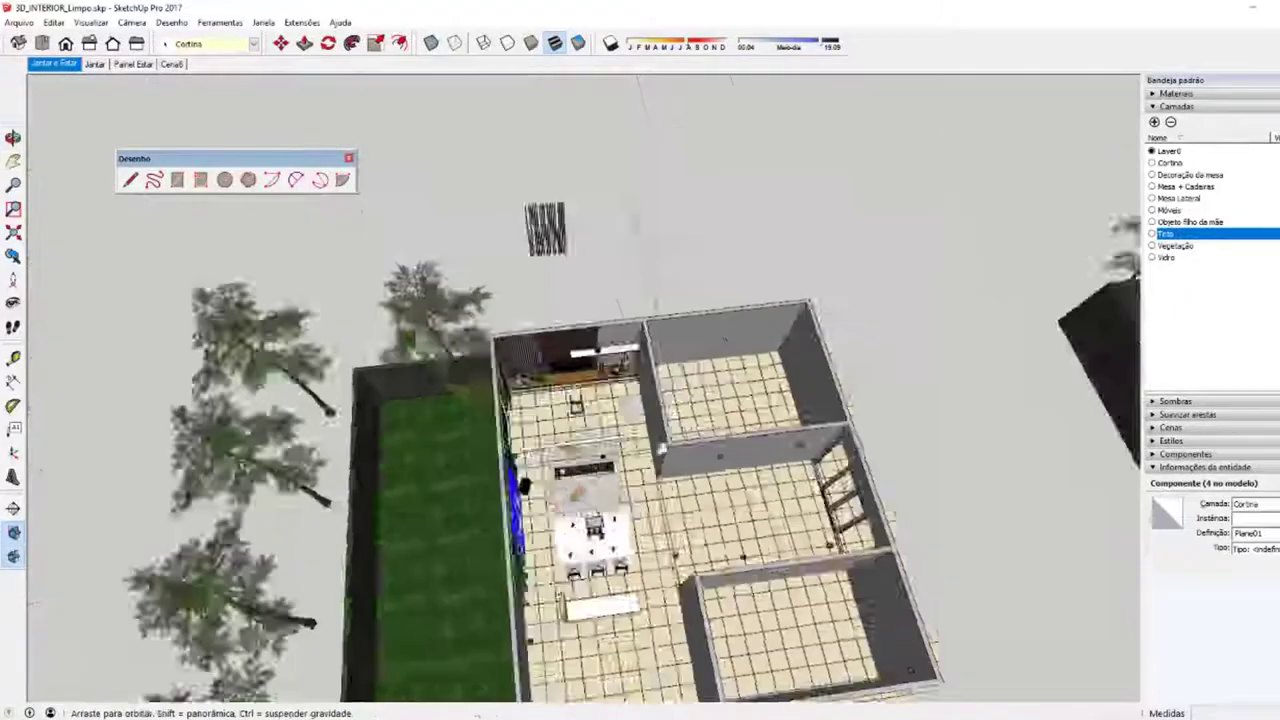
key("alt+Tab")
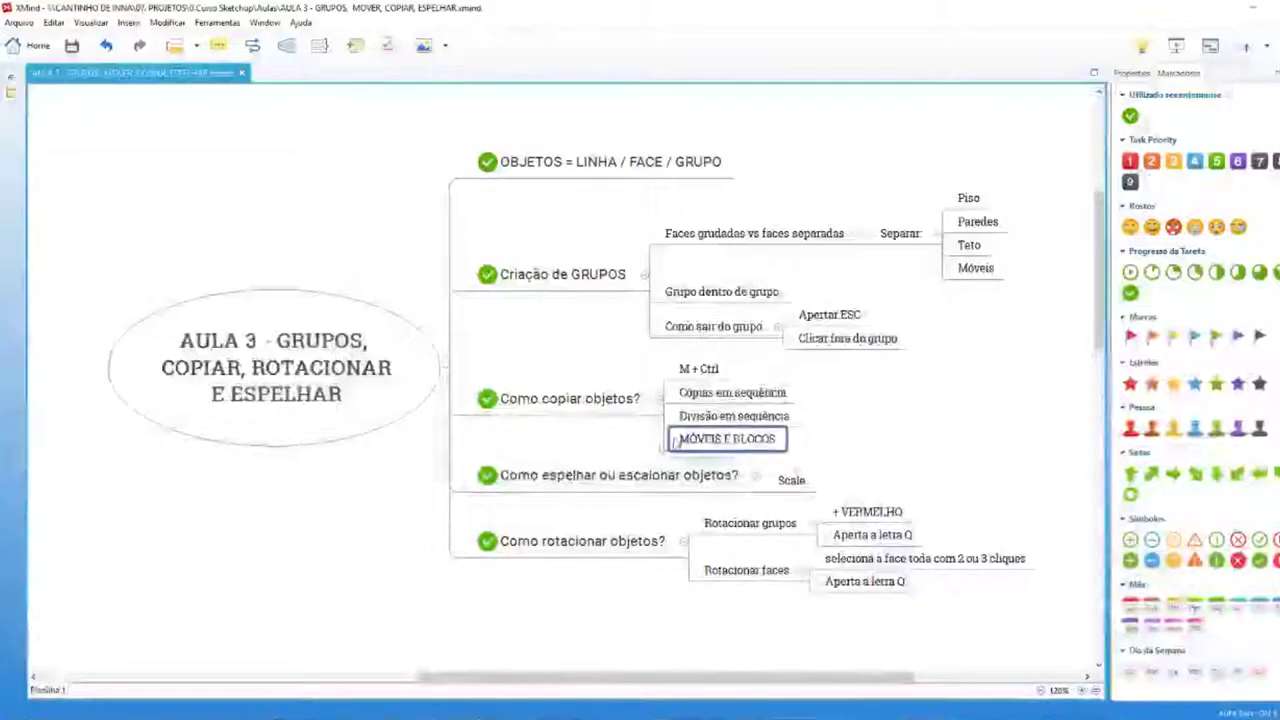